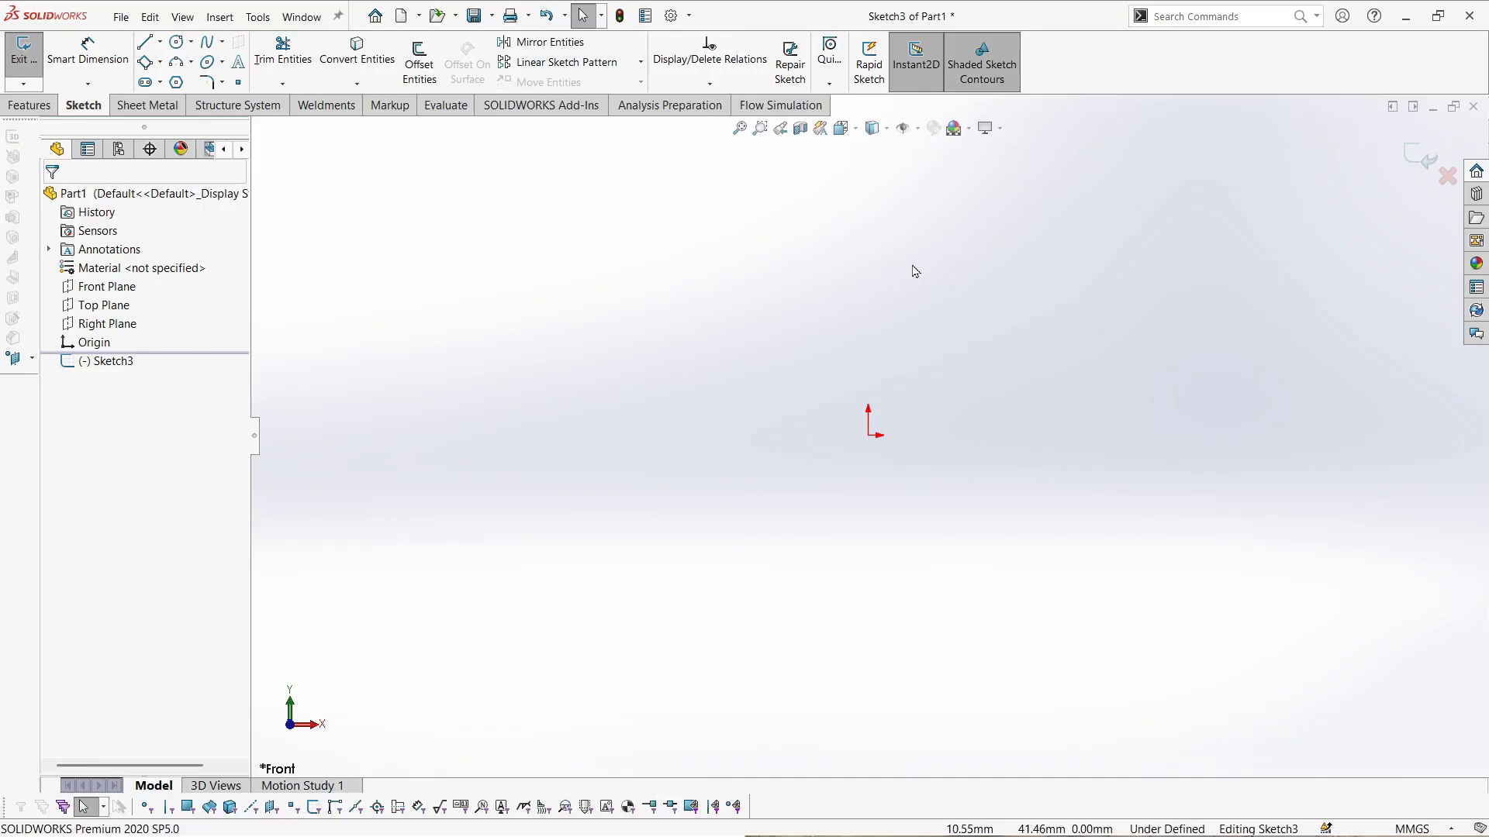
- View the Flow Simulation commands and check the SOLIDWORKS Flow Simulation 2020 entry in the add-in manager
click(779, 104)
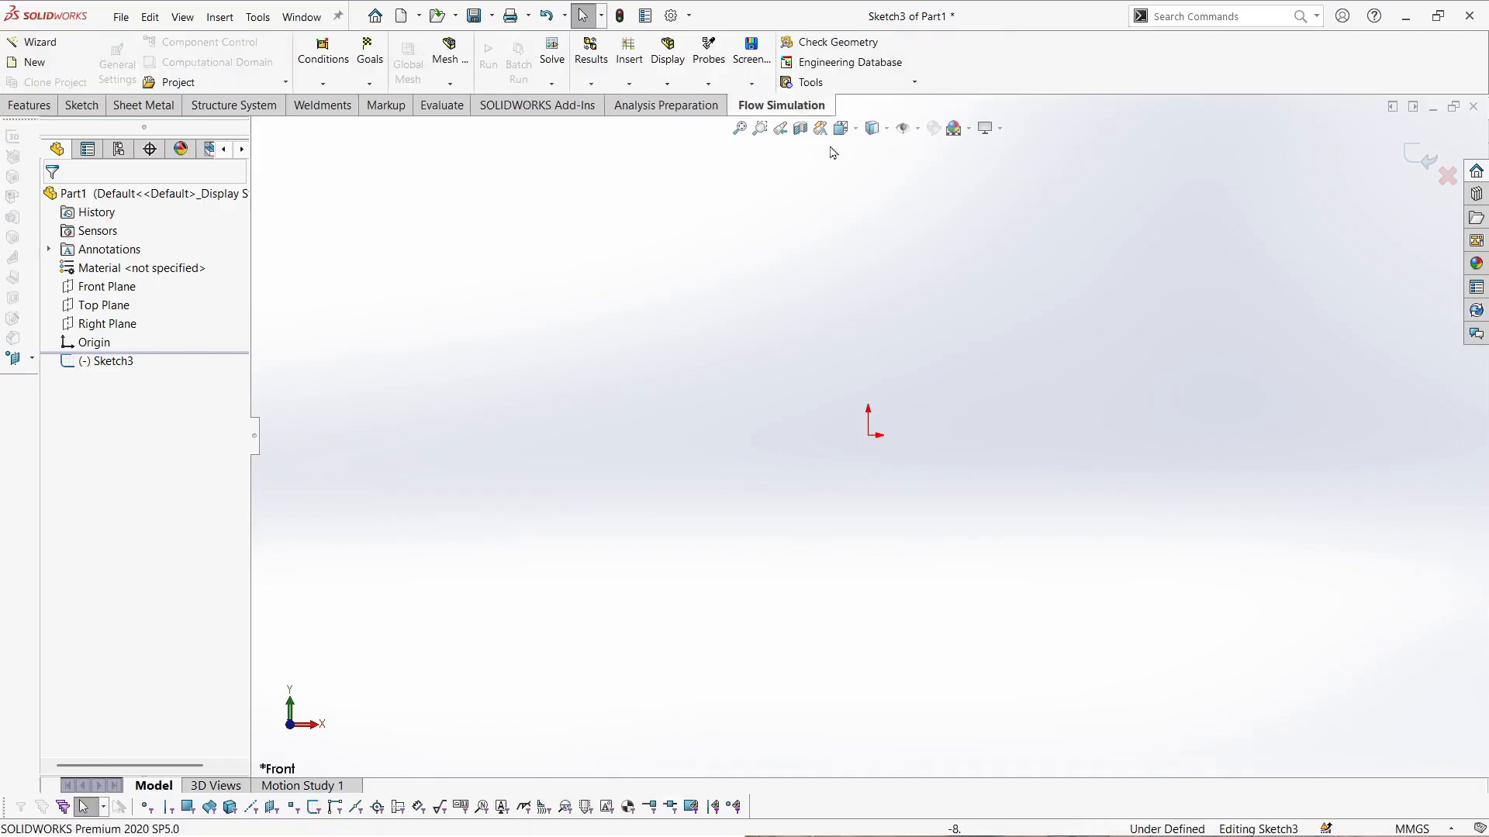
click(688, 17)
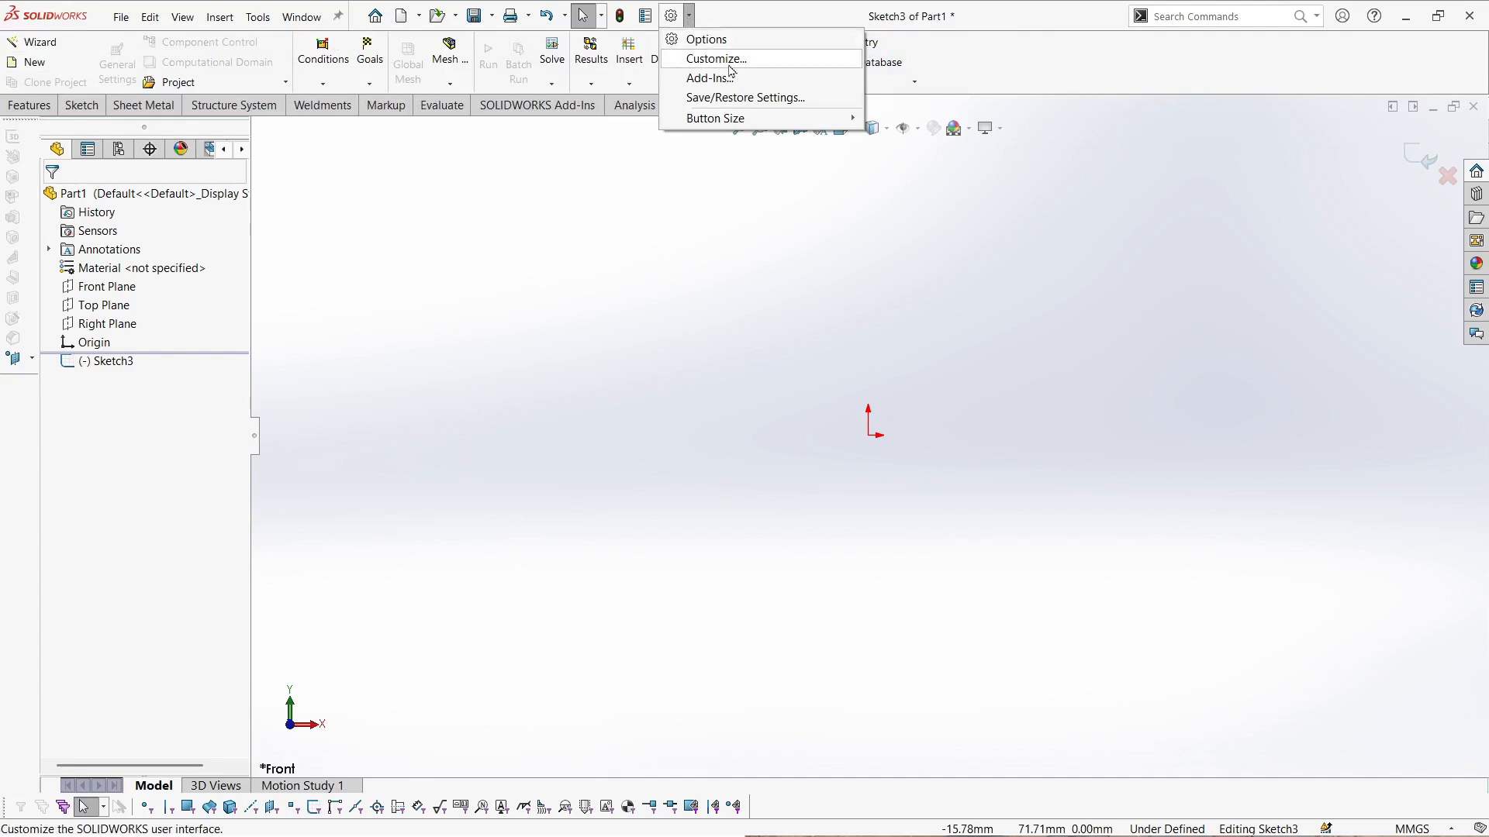
click(689, 18)
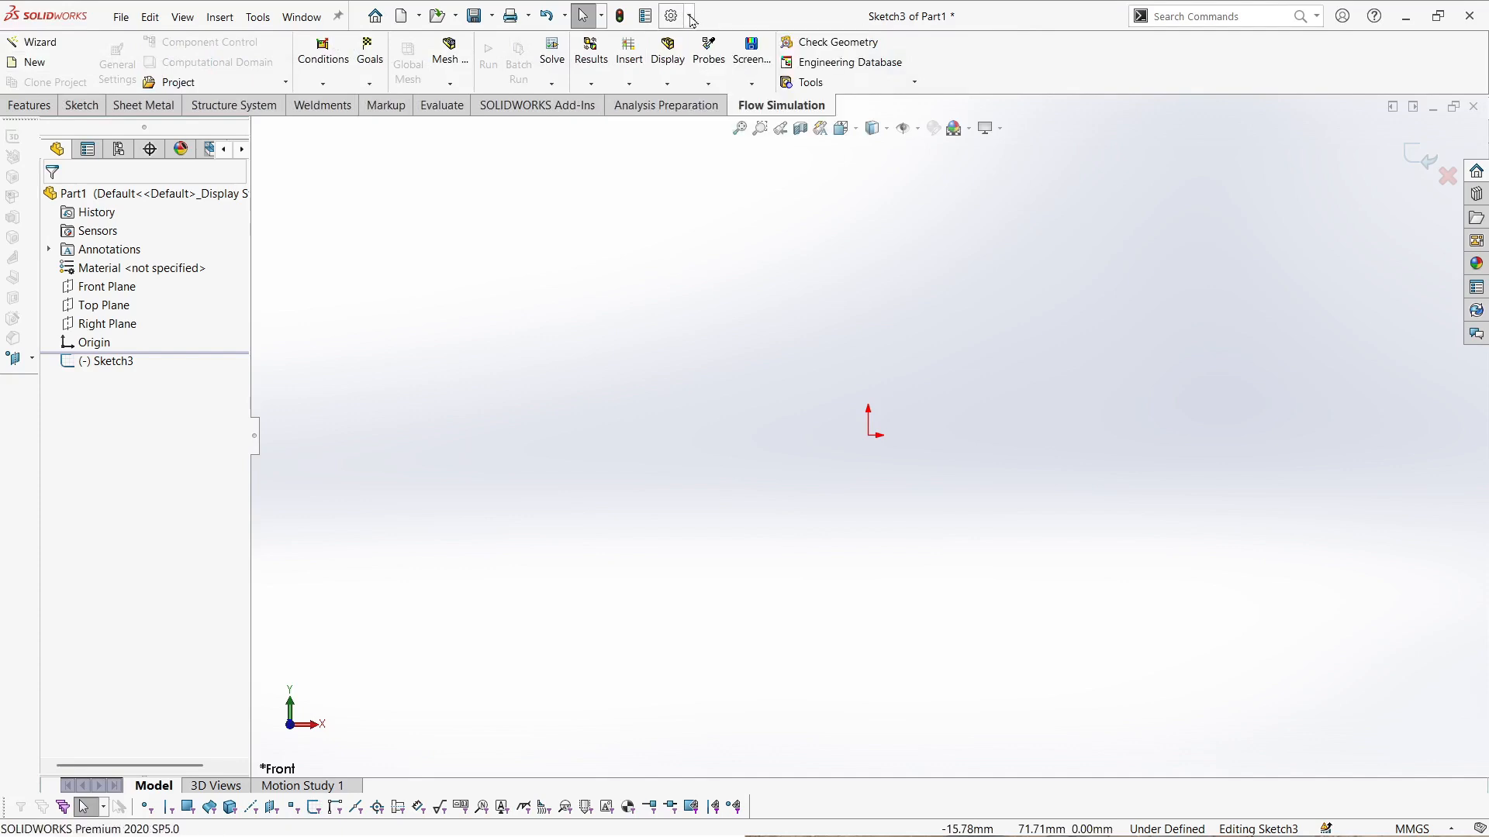
click(689, 19)
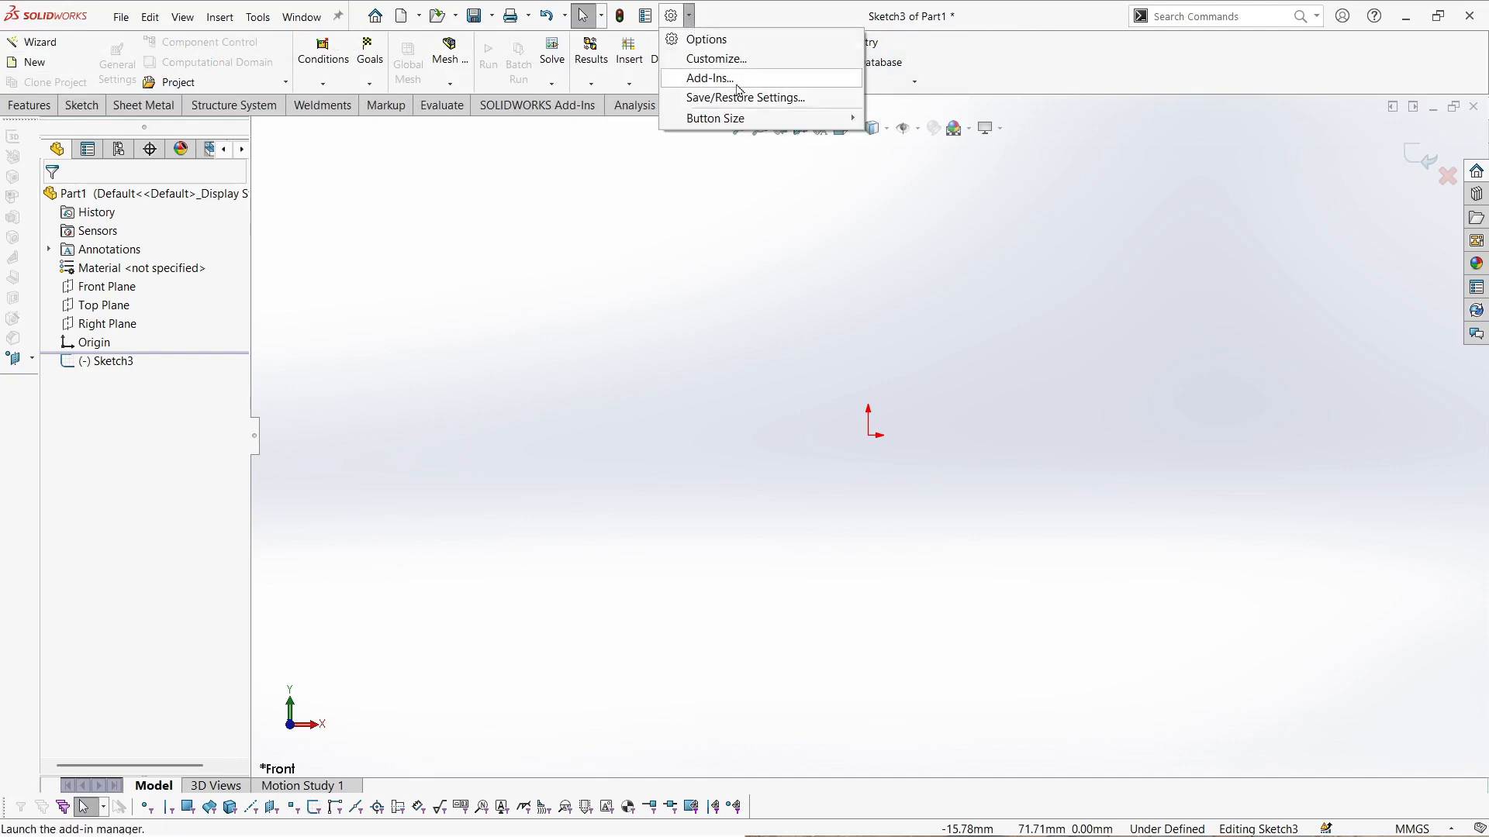
click(711, 78)
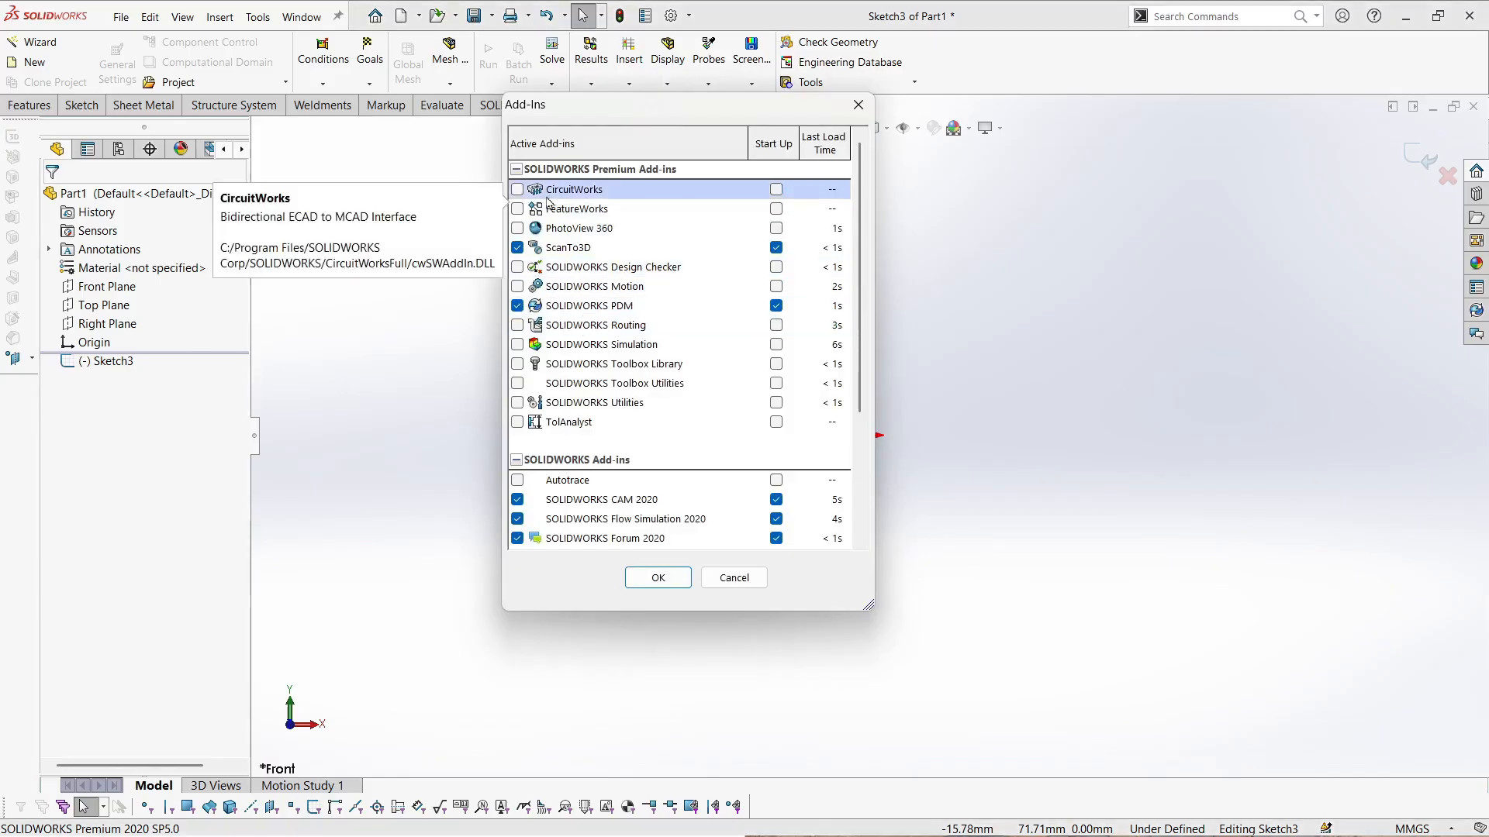
scroll(559, 468, down, 2)
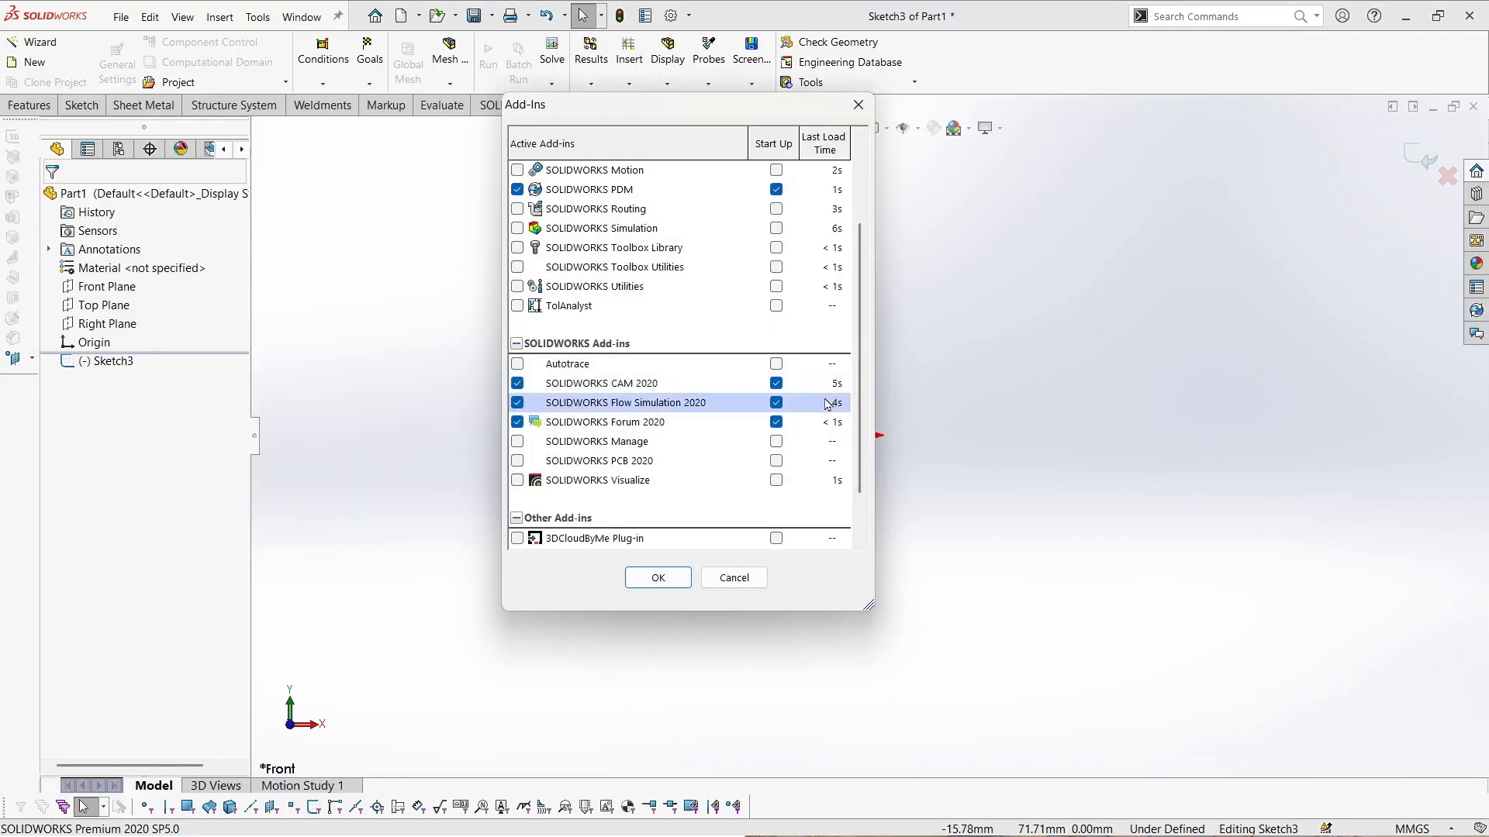
click(658, 578)
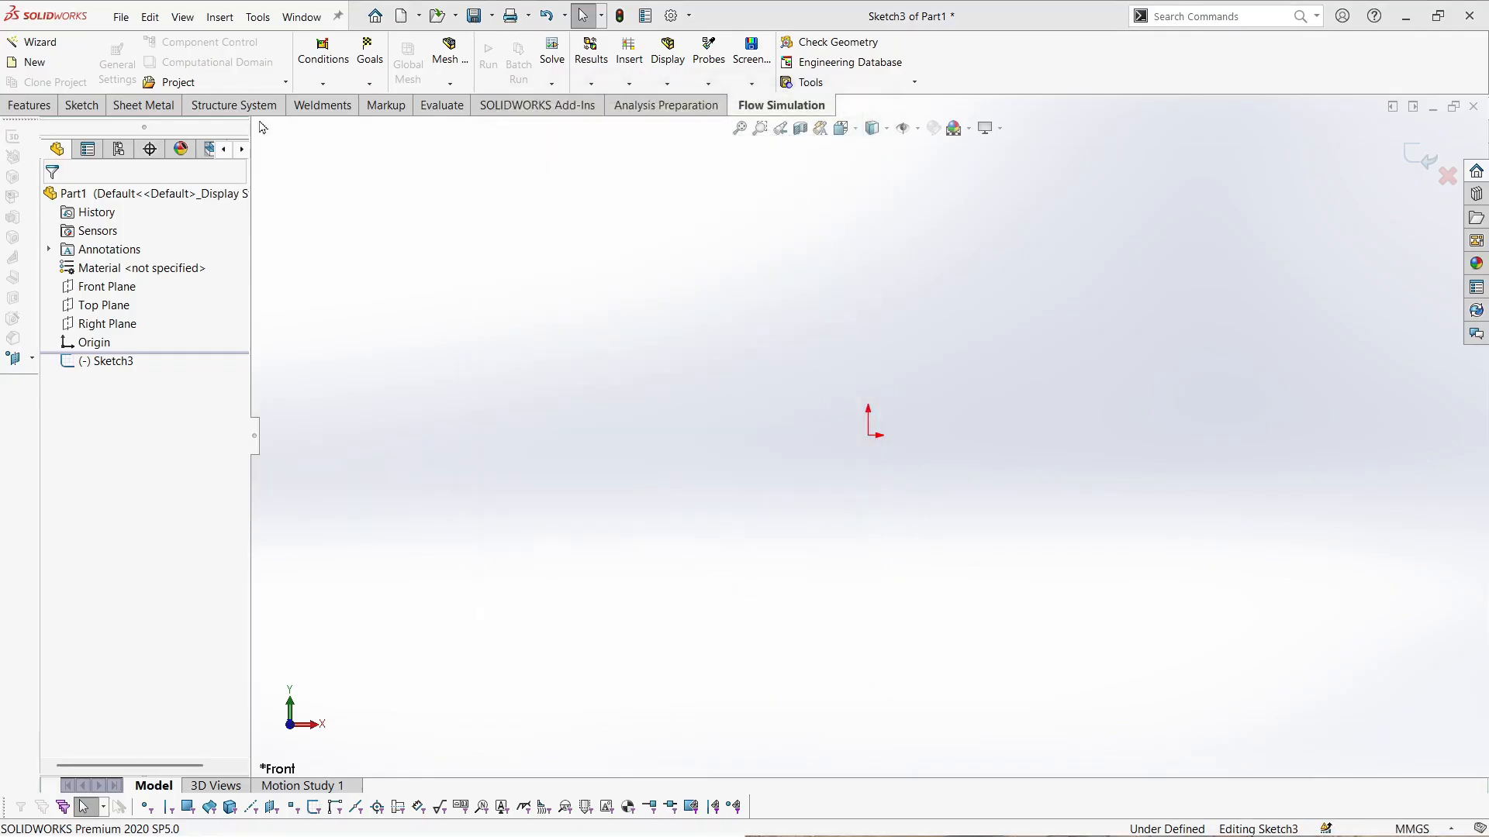
- Sketch a 400 mm horizontal line that starts left of the origin and passes through it
click(82, 104)
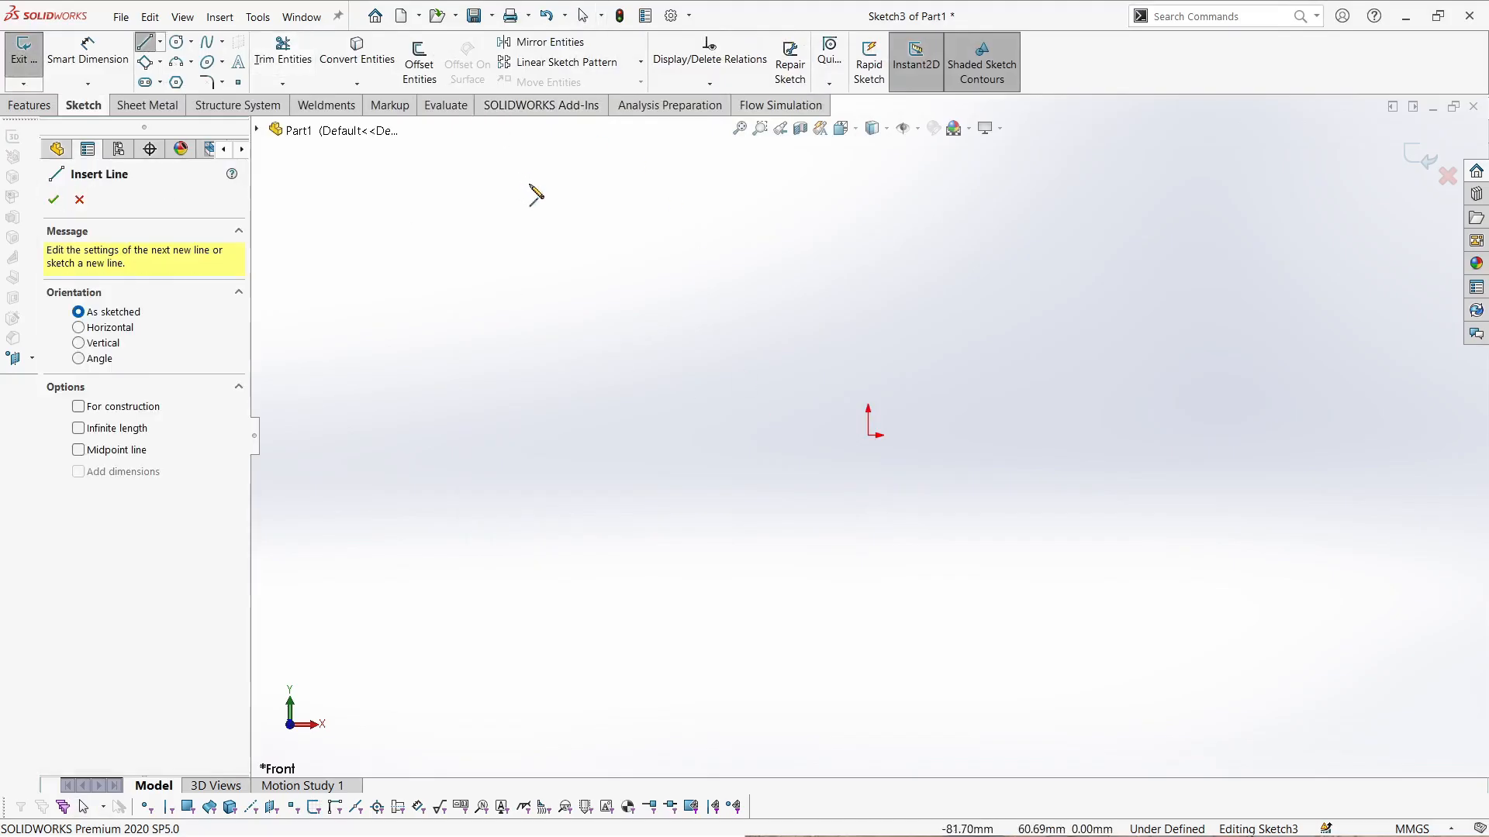
key(Escape)
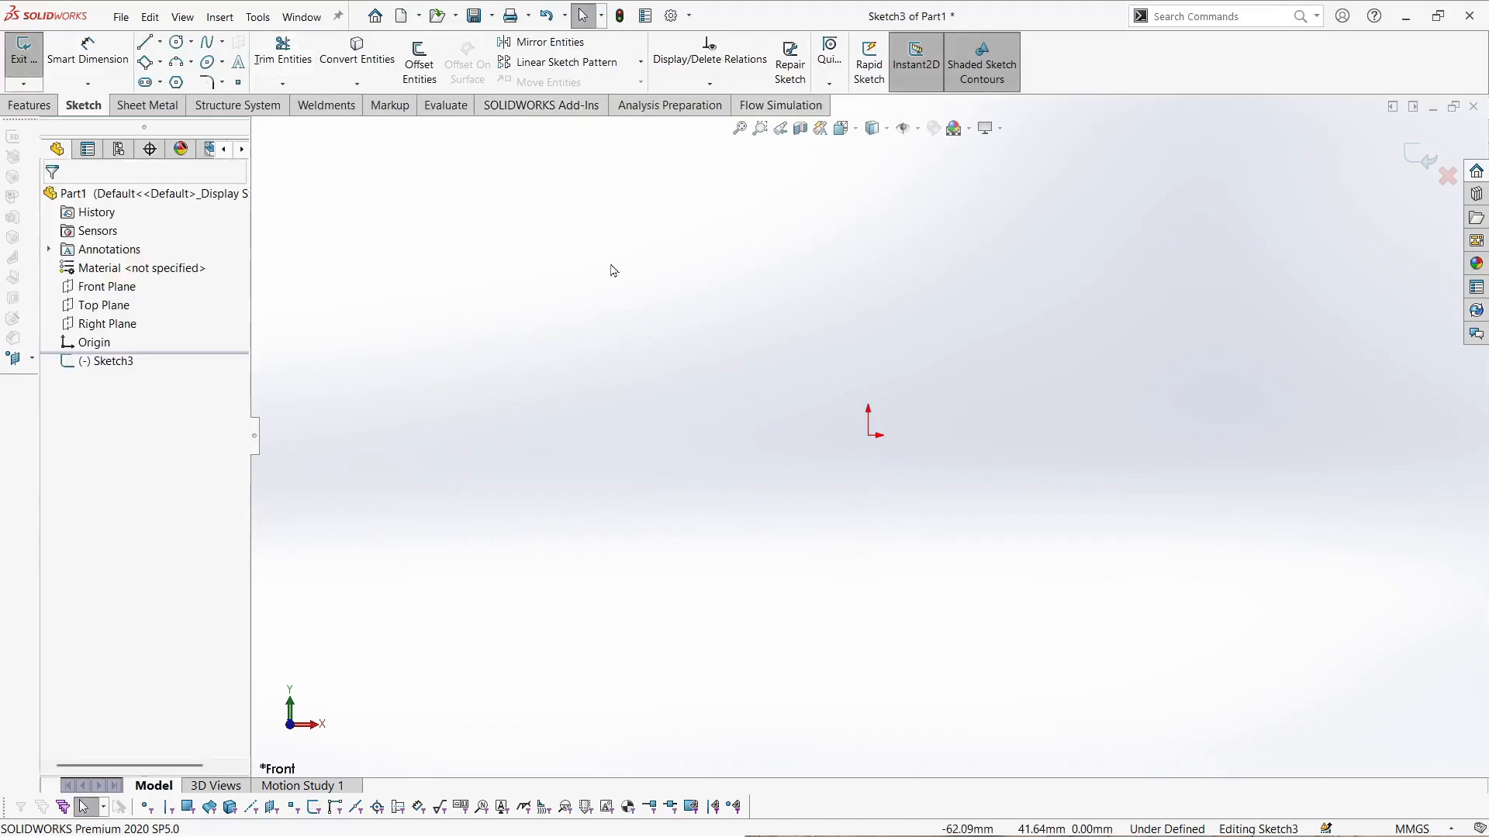
click(143, 42)
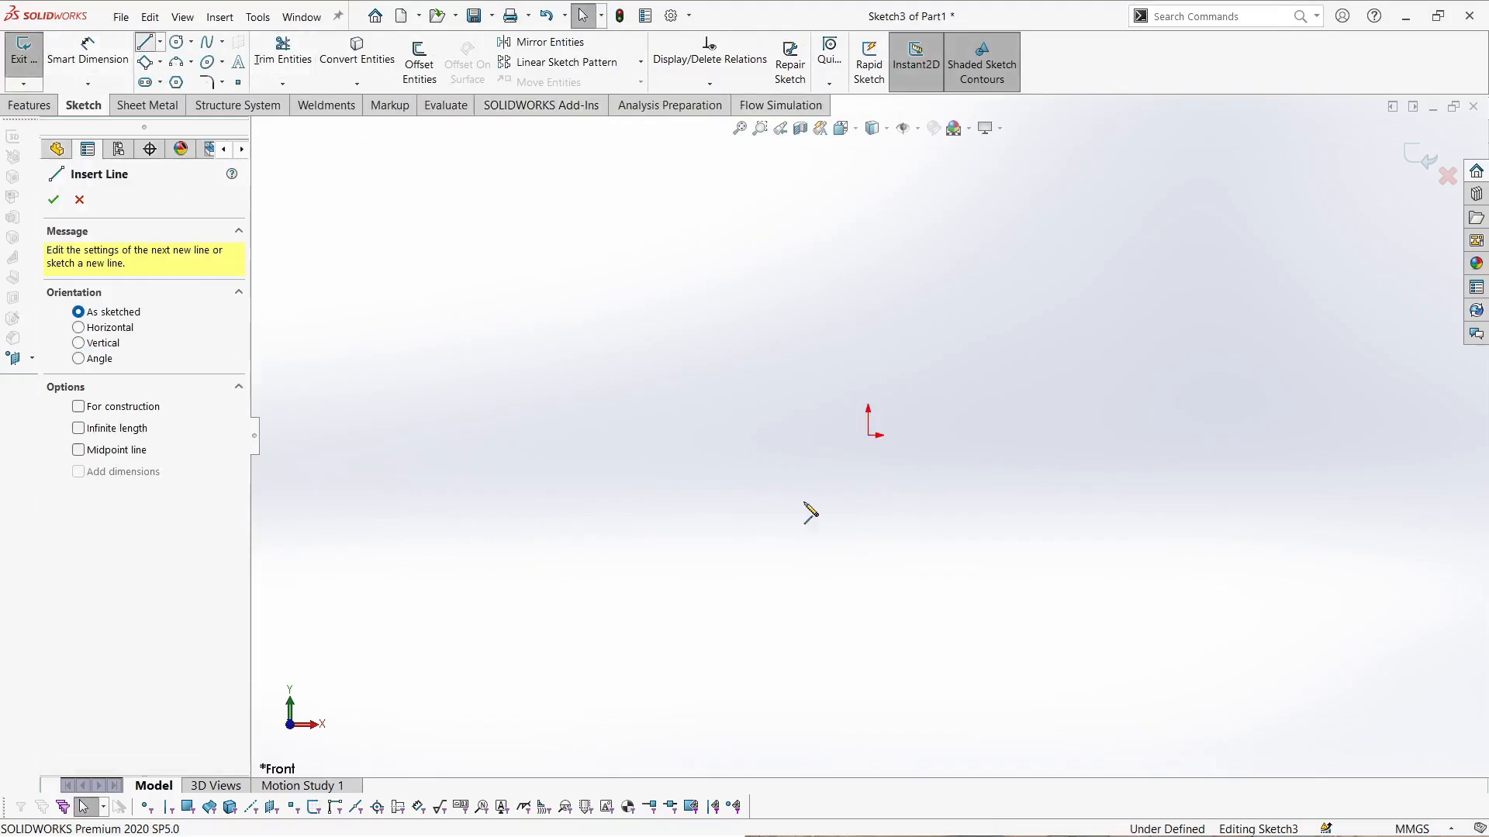
click(599, 435)
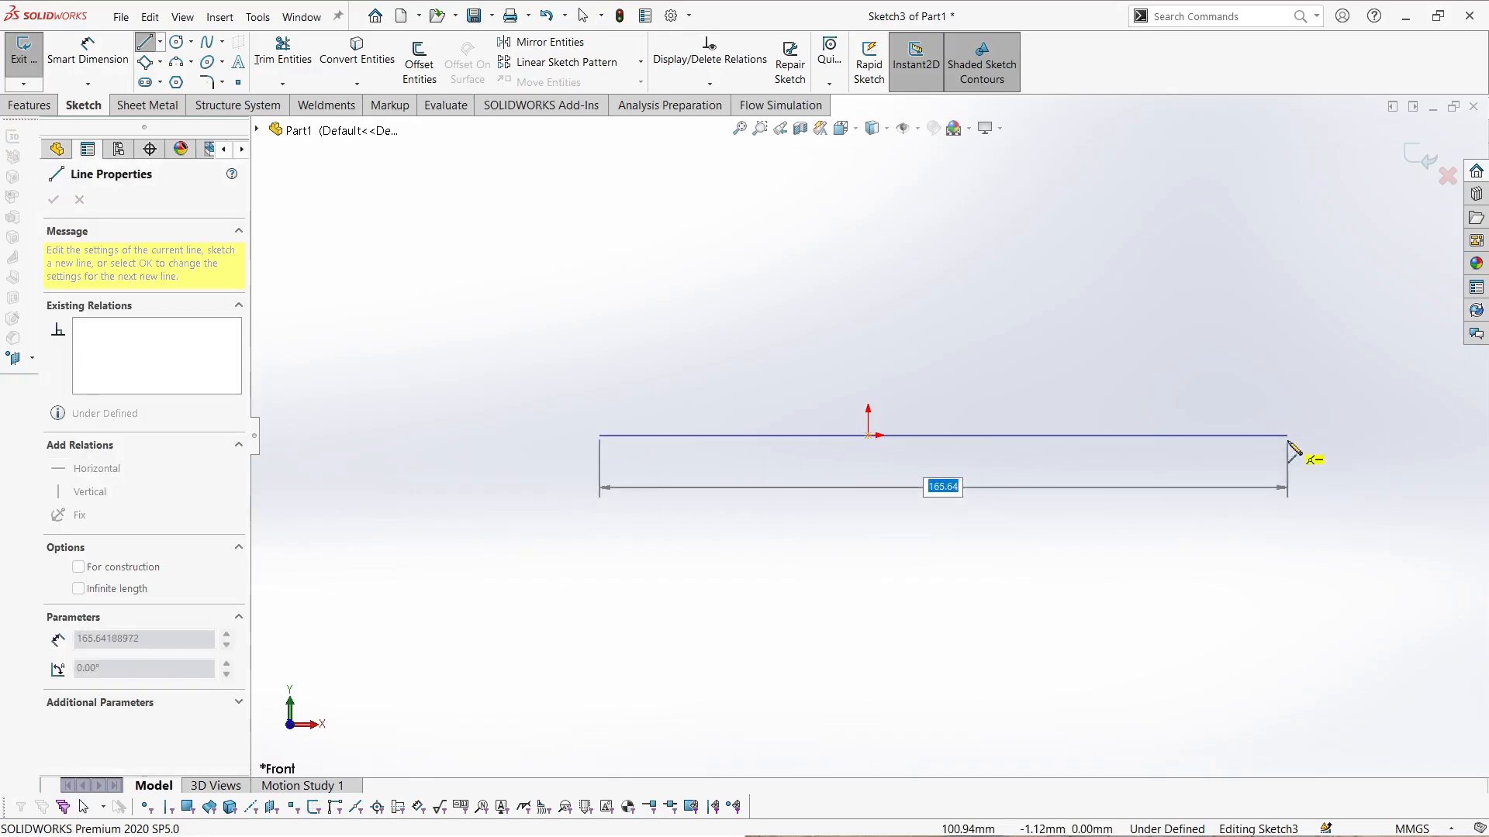
text(400)
key(Return)
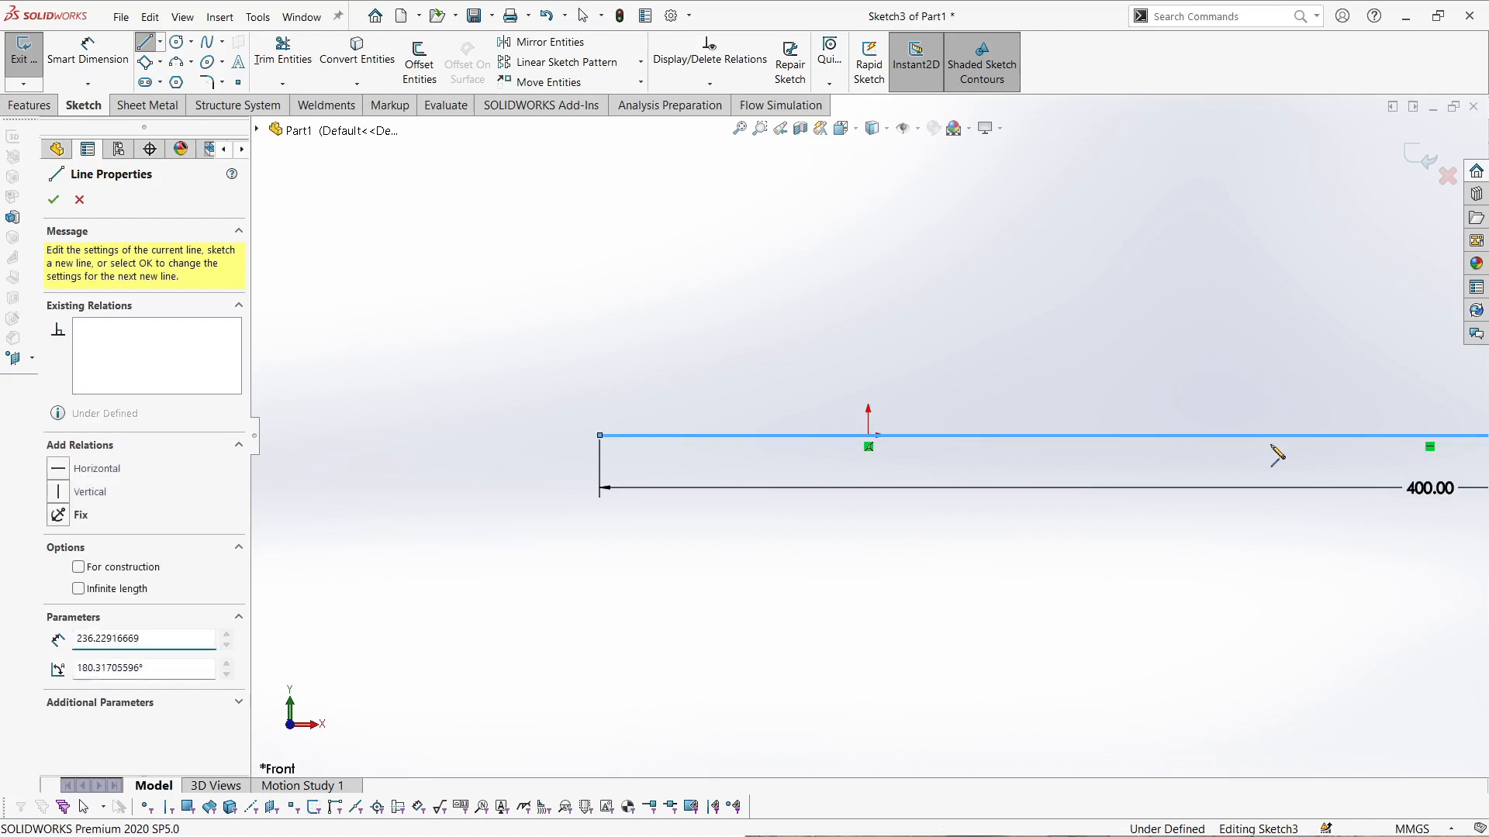
key(Escape)
- Centre the horizontal line on the origin with a Midpoint relation
click(1282, 436)
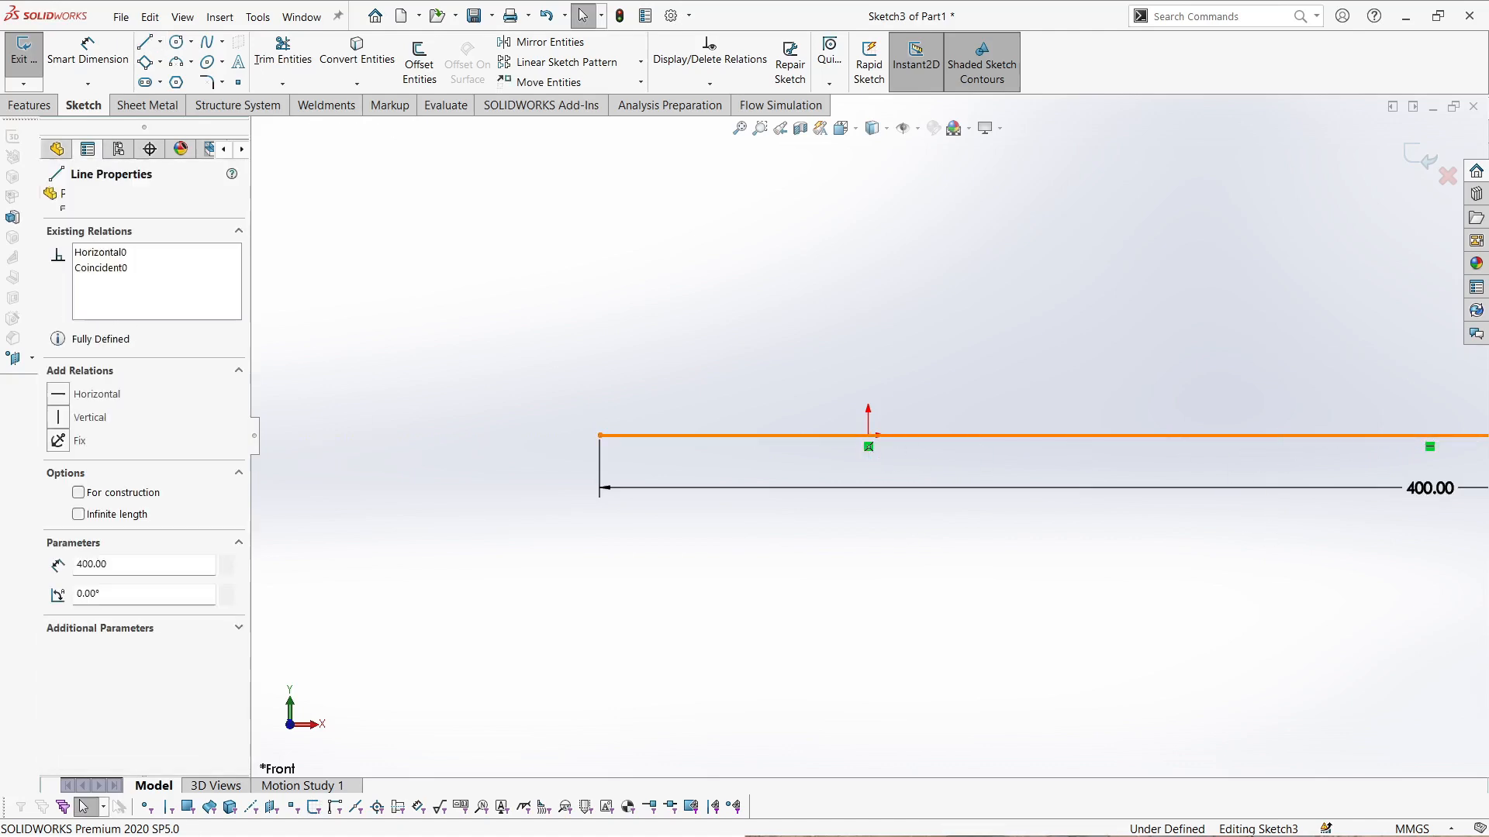
ctrl+click(869, 435)
click(58, 473)
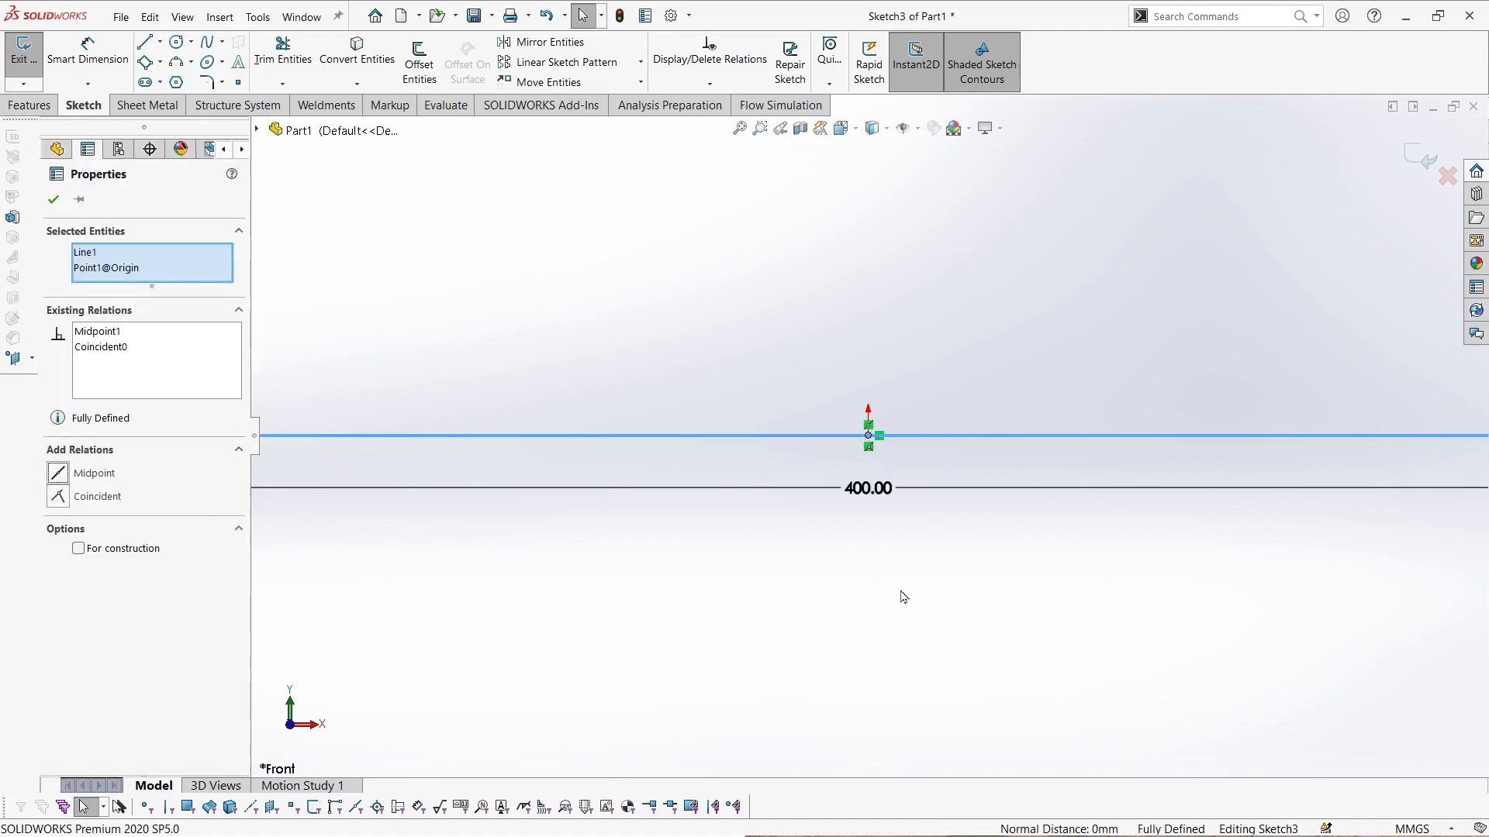
click(950, 595)
key(f)
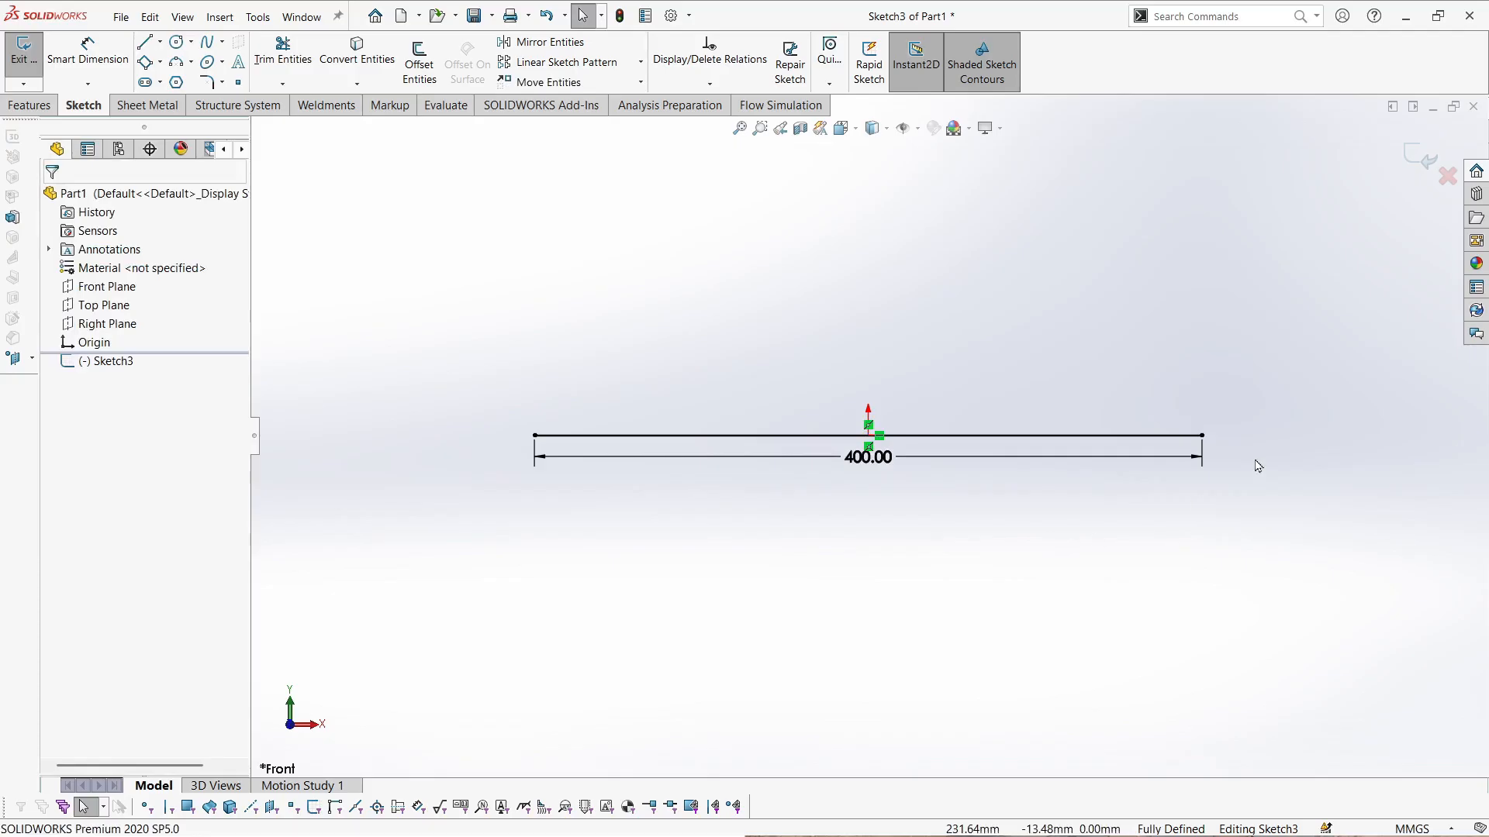
- Sketch two connected lines from the horizontal line's right endpoint, about 124 mm down to the right and about 156 mm down to the left
key(l)
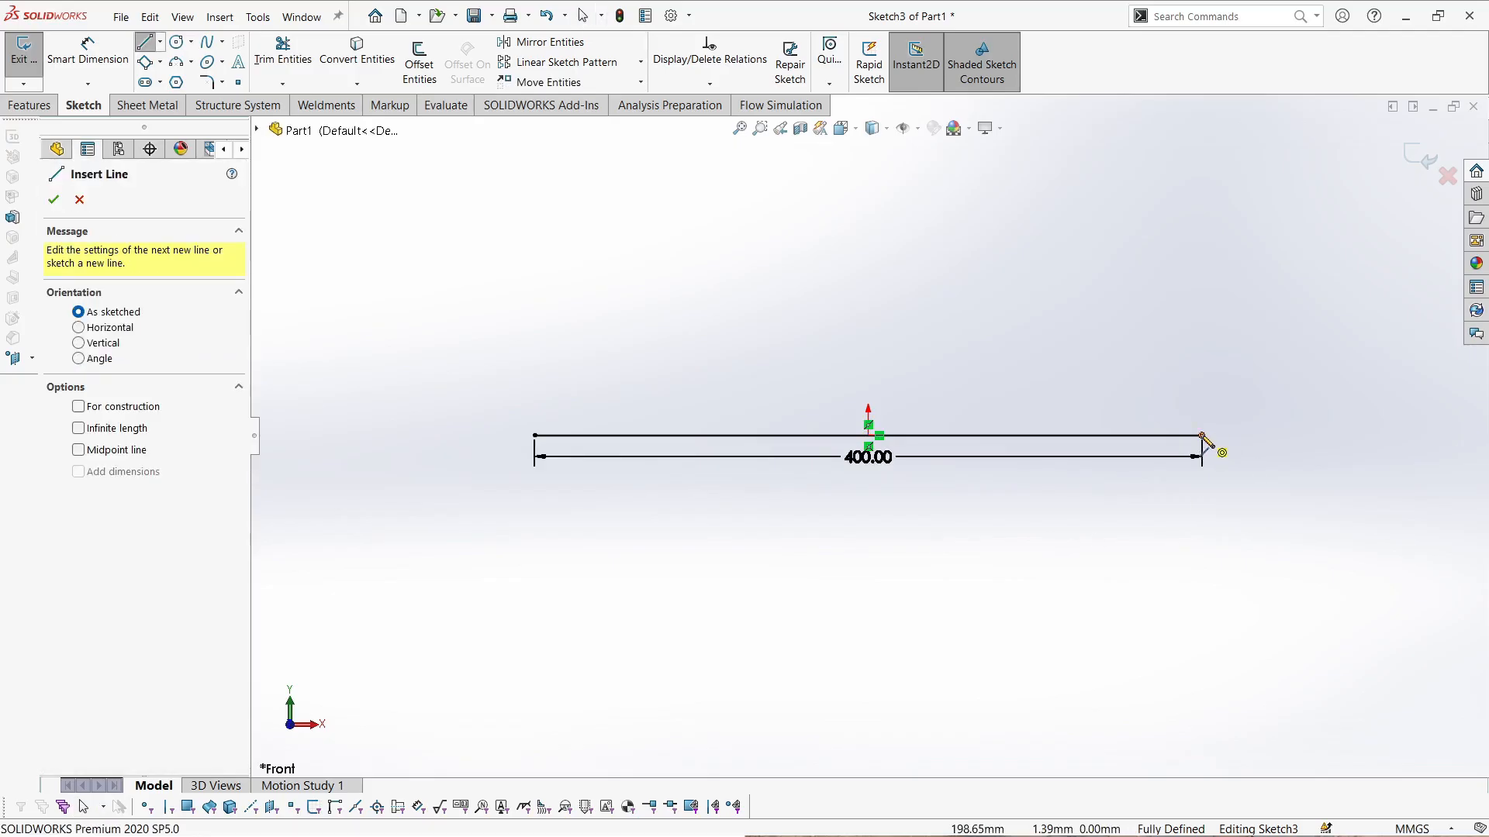
click(1203, 436)
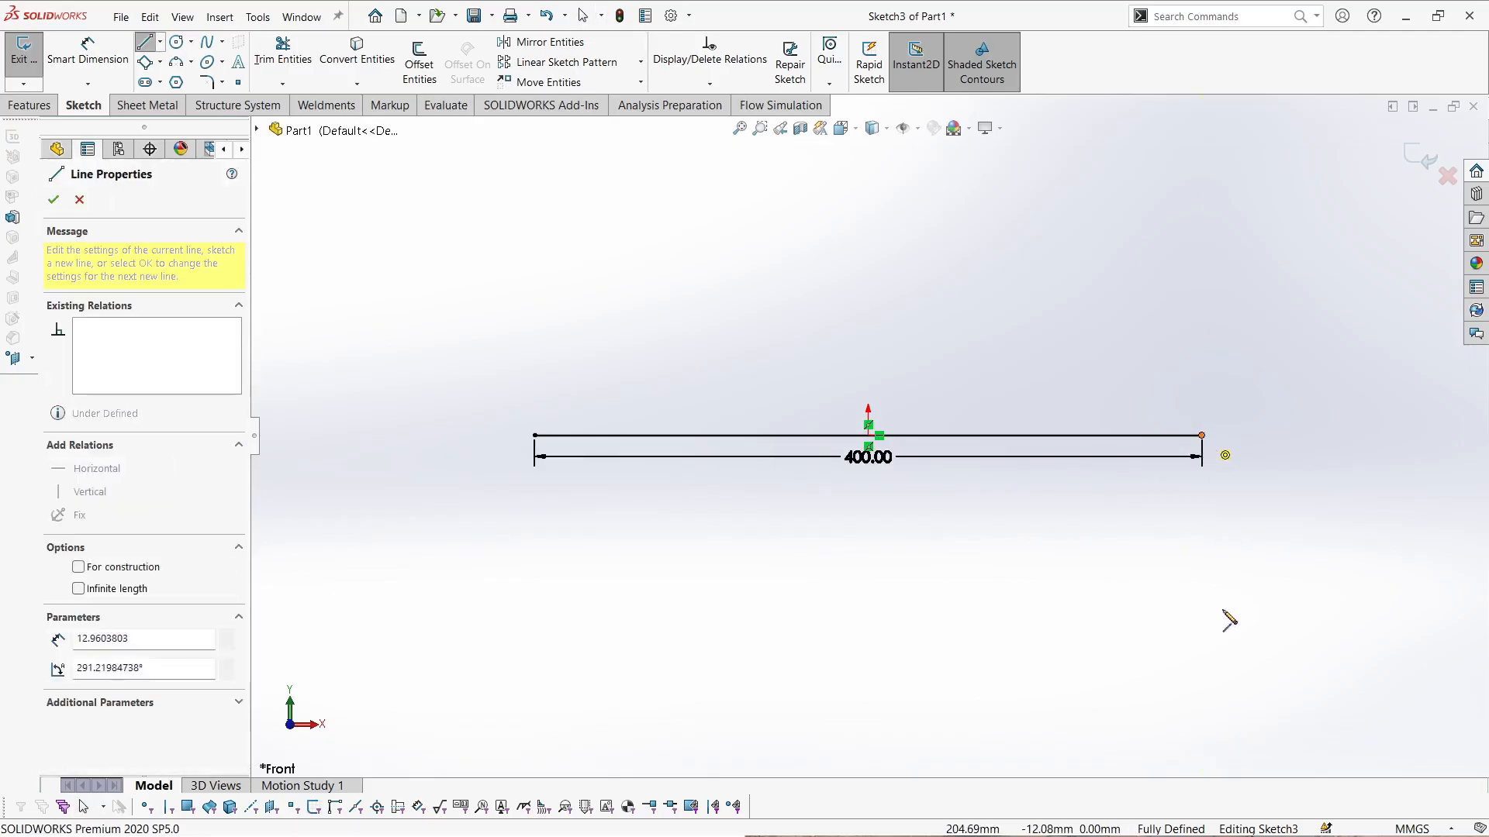
click(1276, 632)
key(z)
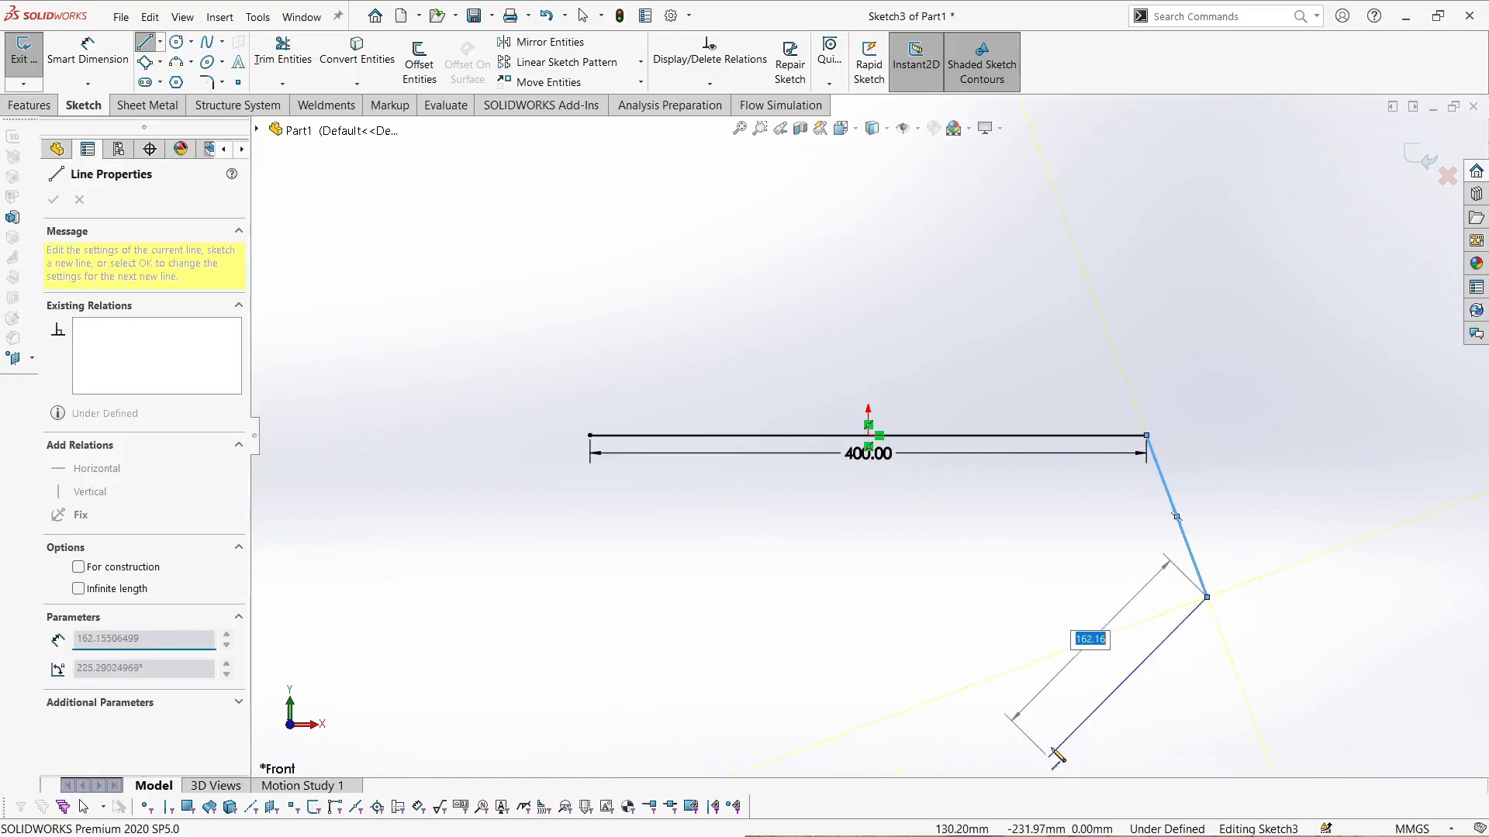
click(1038, 731)
- Dimension the angle between the horizontal line and the first slanted line as 125°
right_drag(1039, 729, 1071, 659)
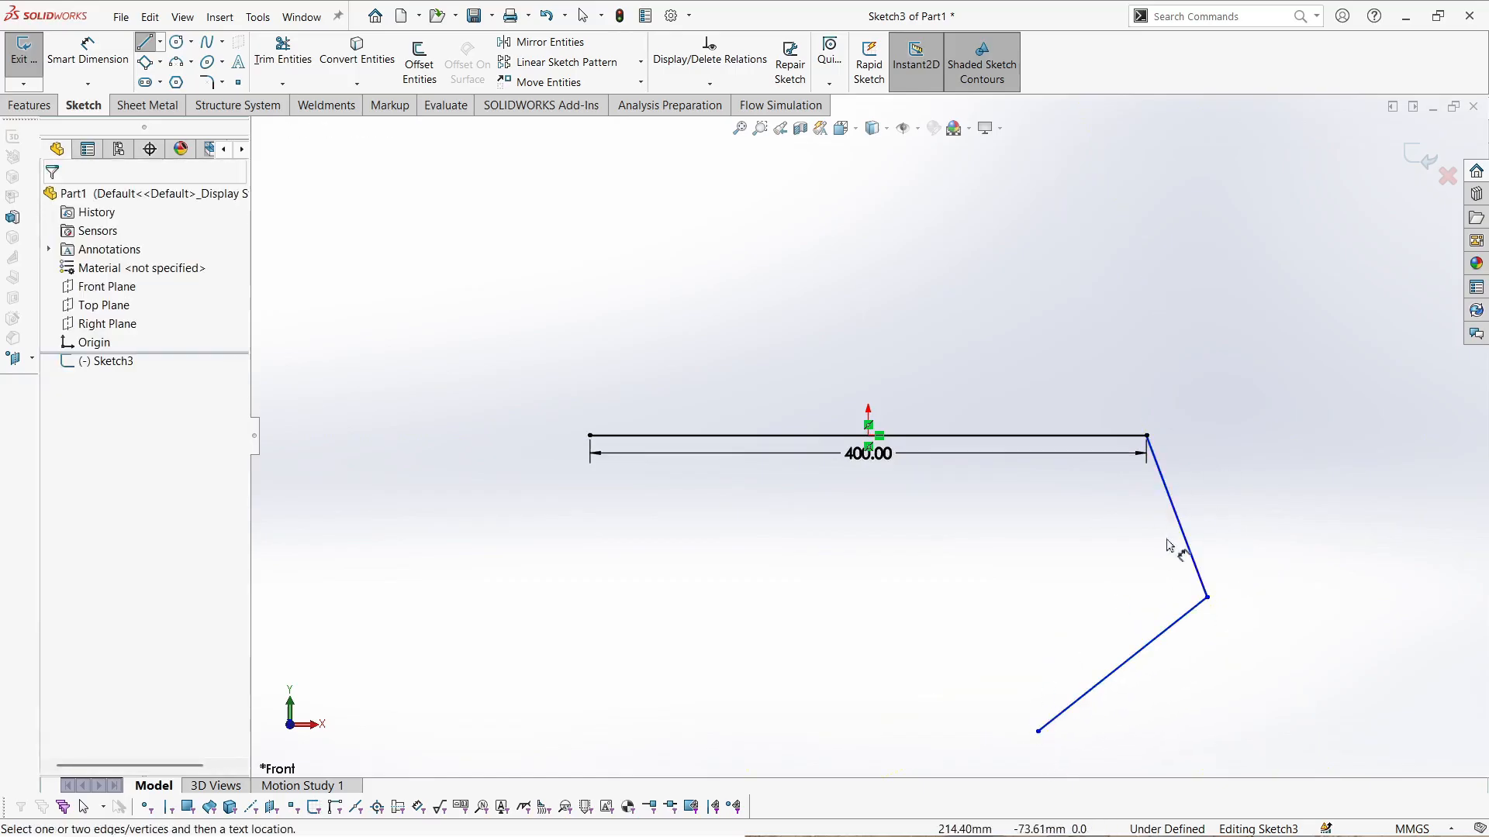
click(1136, 436)
click(1161, 481)
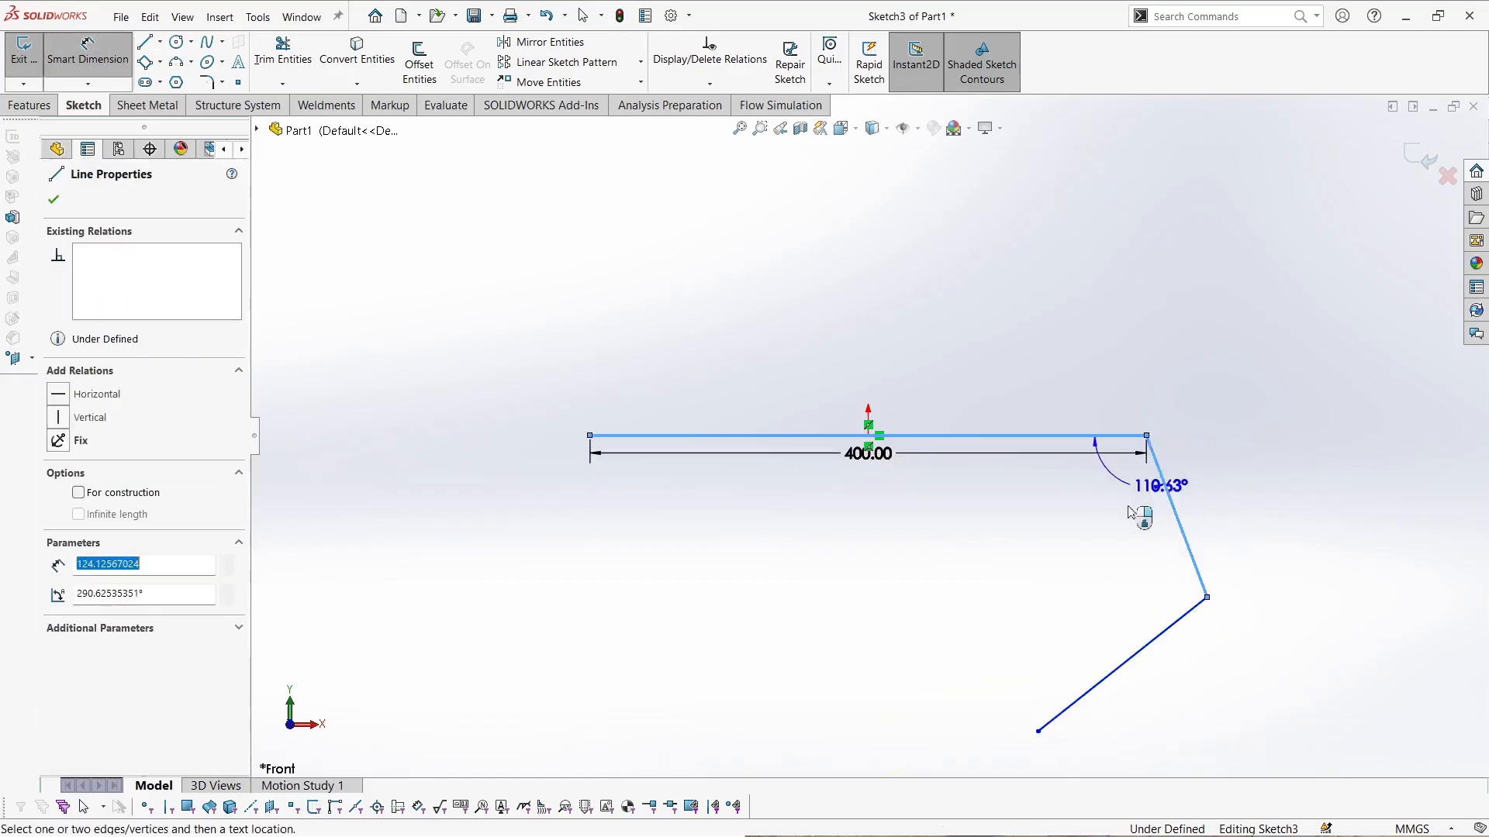
click(1117, 509)
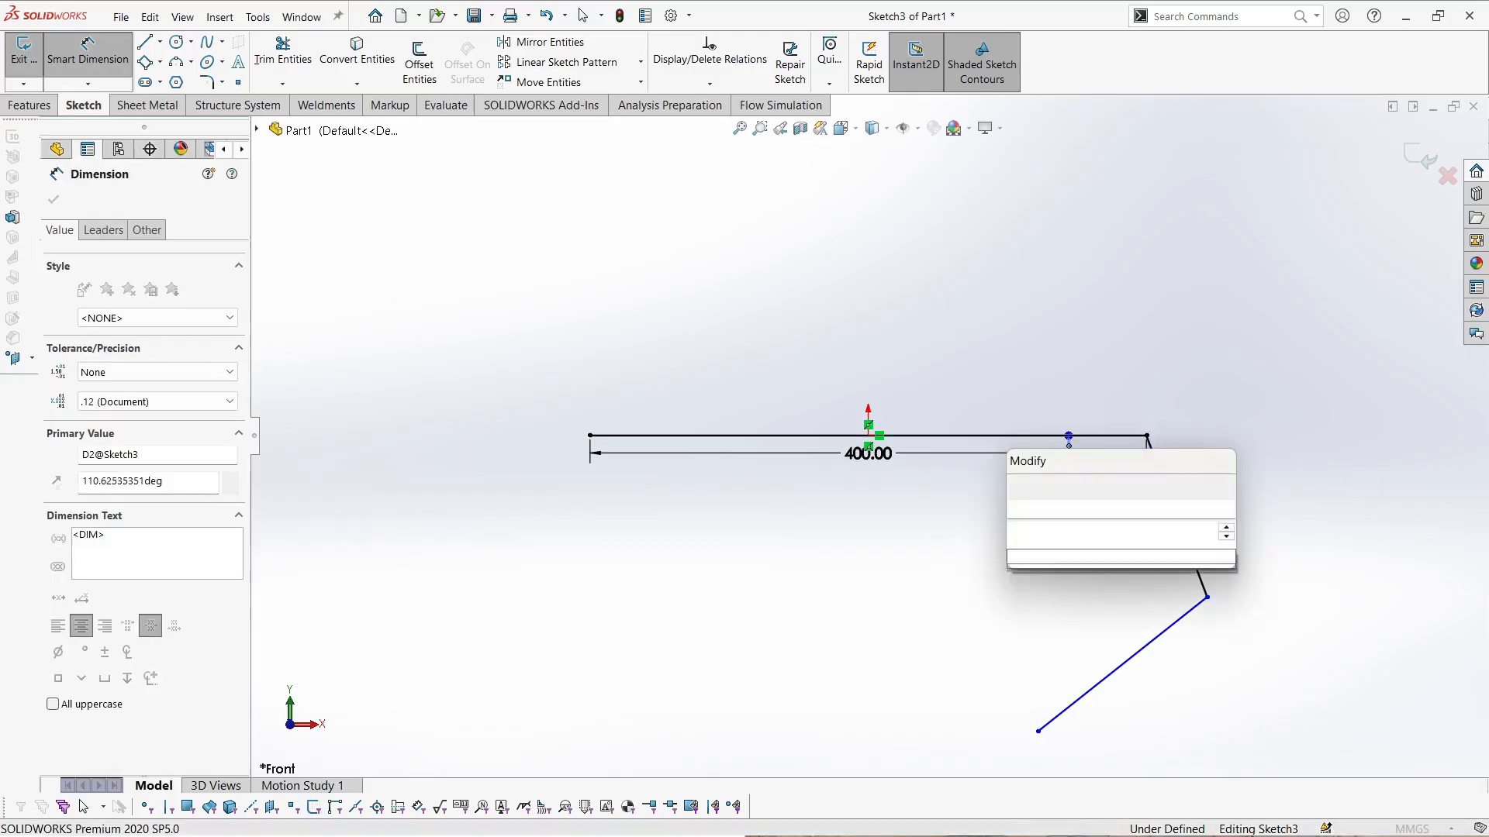
text(105)
key(Return)
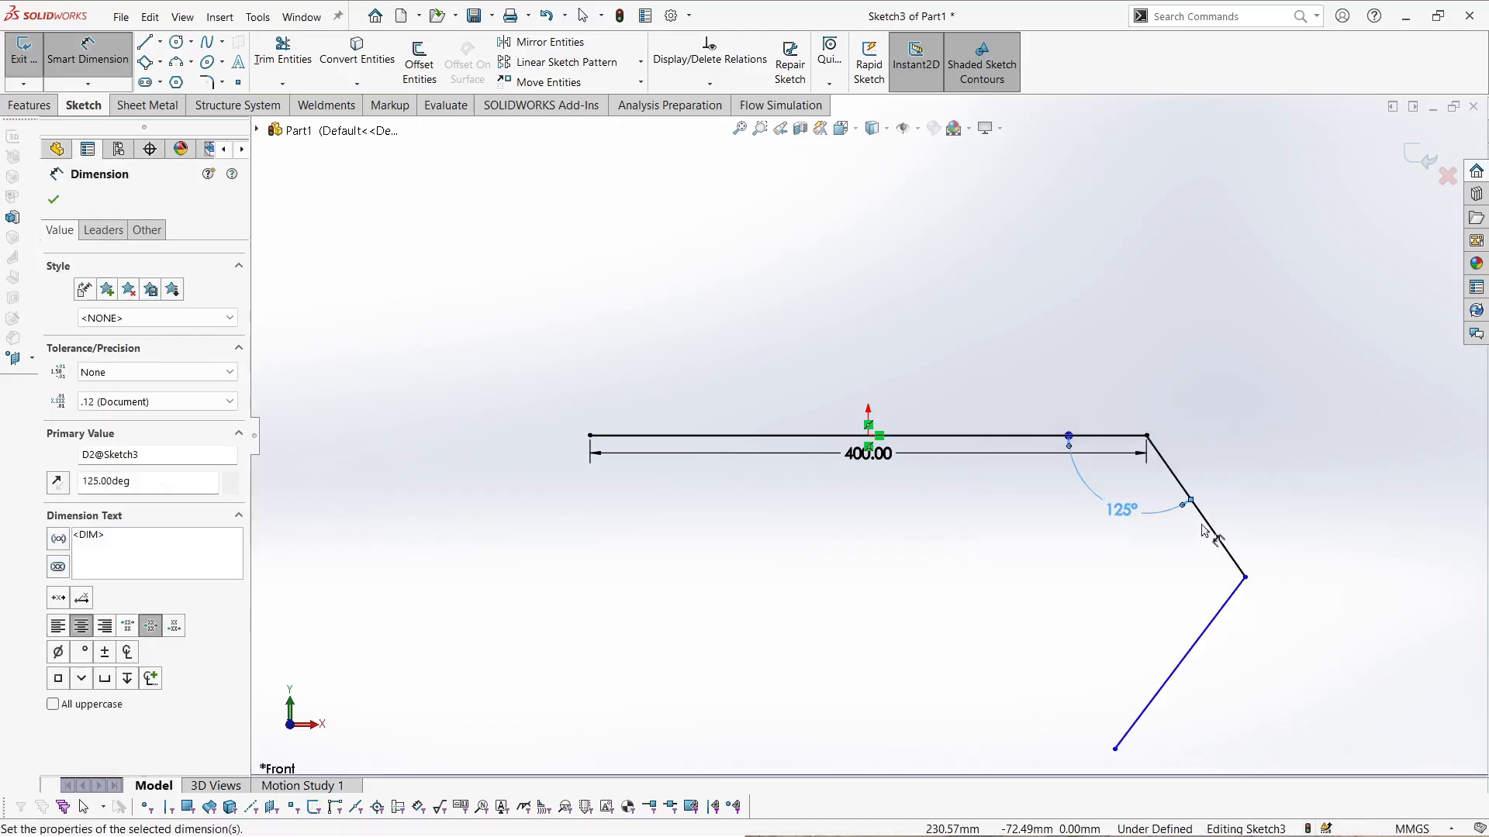
click(1230, 545)
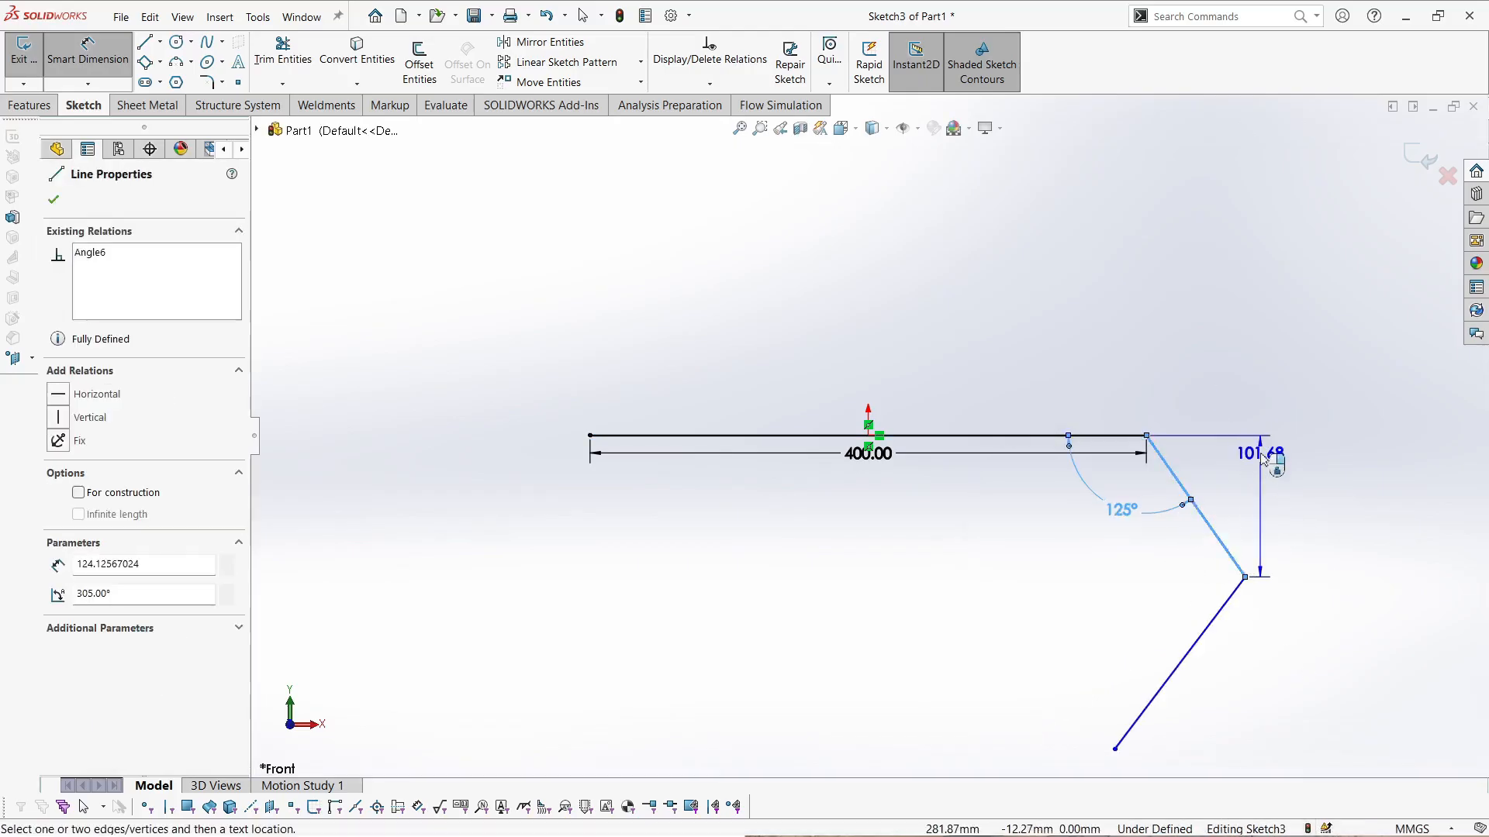
click(1239, 434)
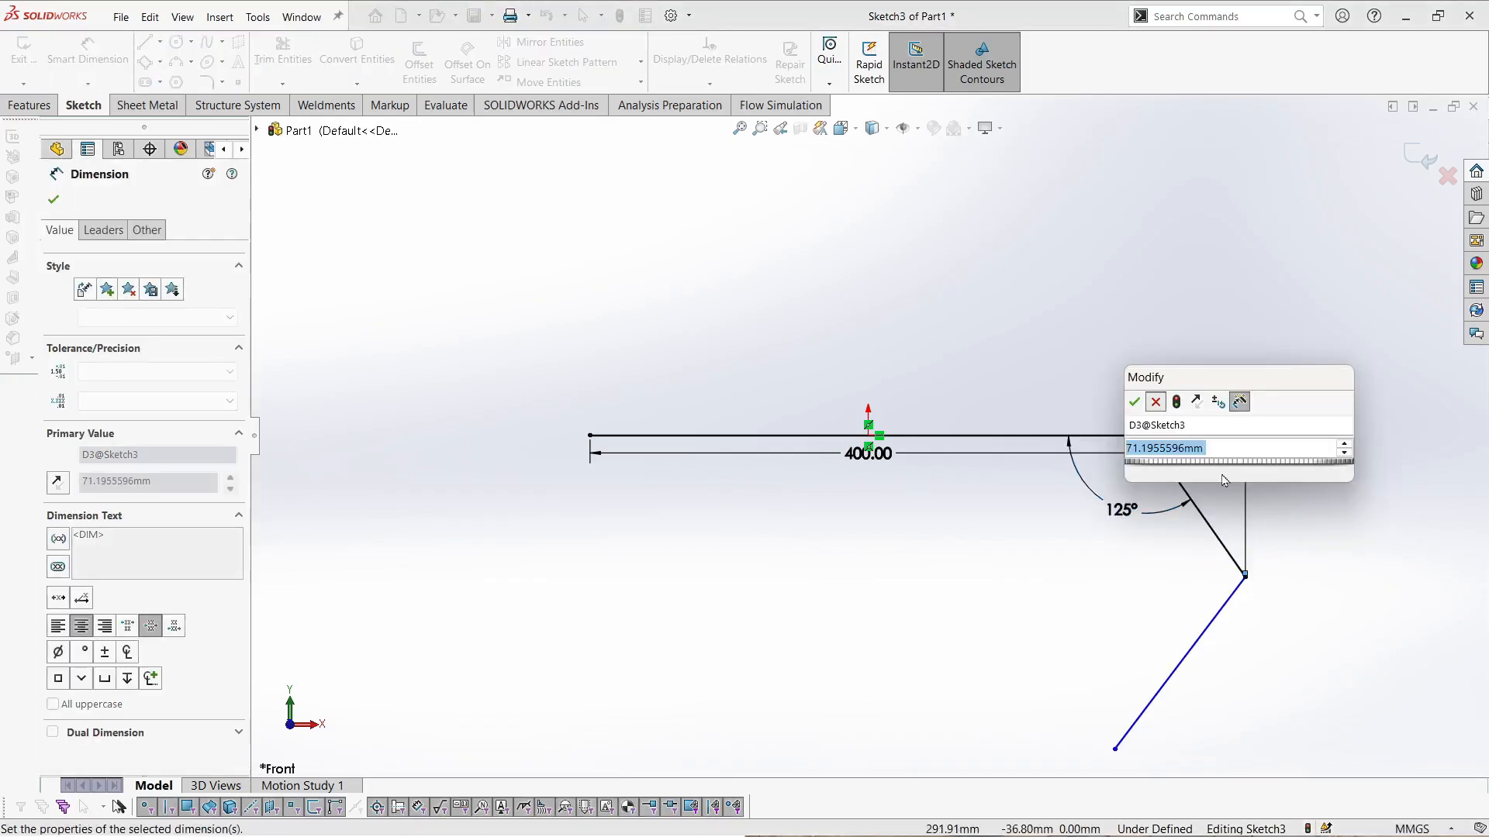
key(Return)
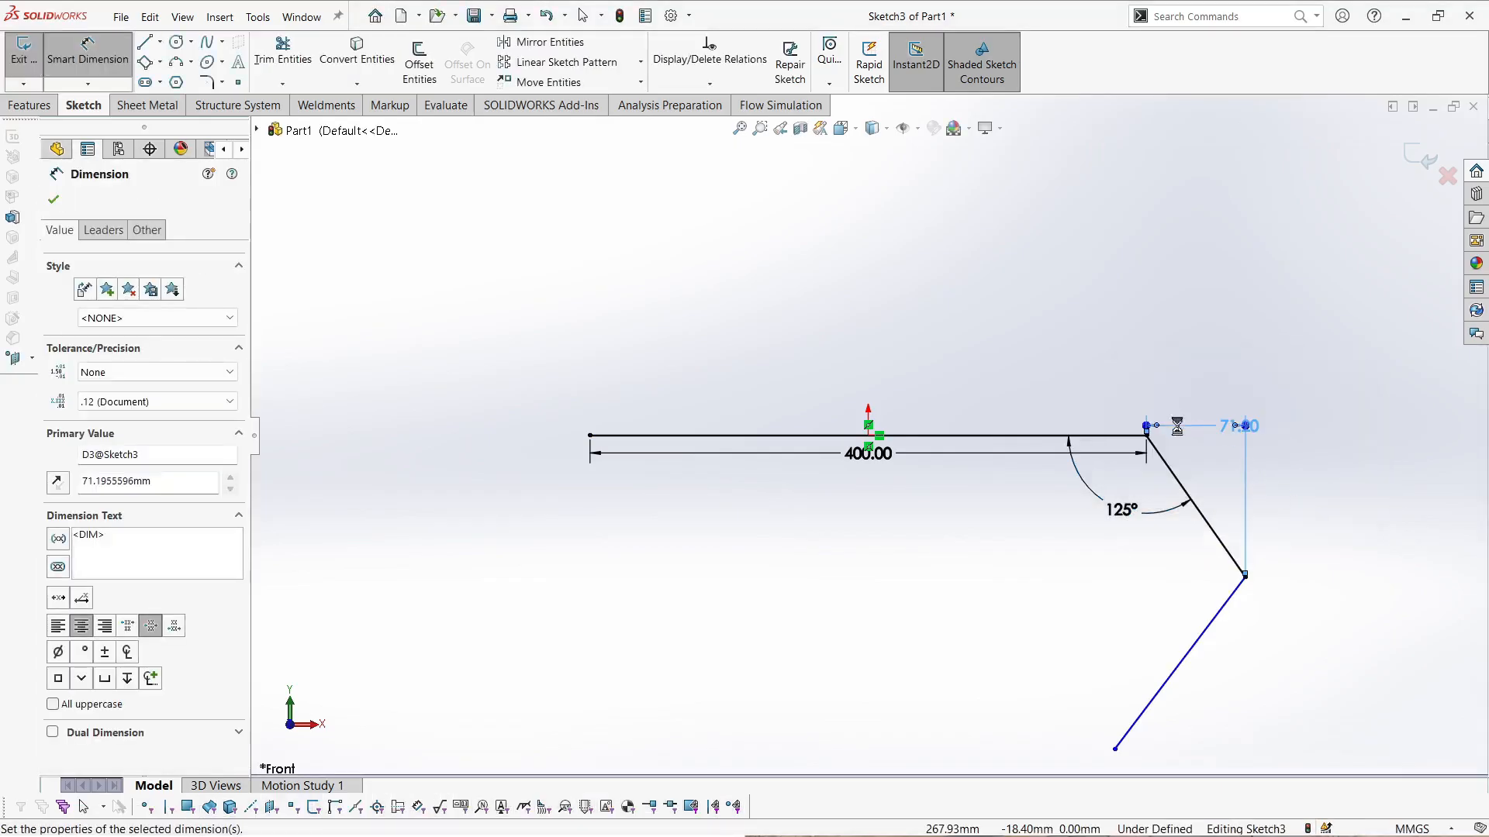
key(Delete)
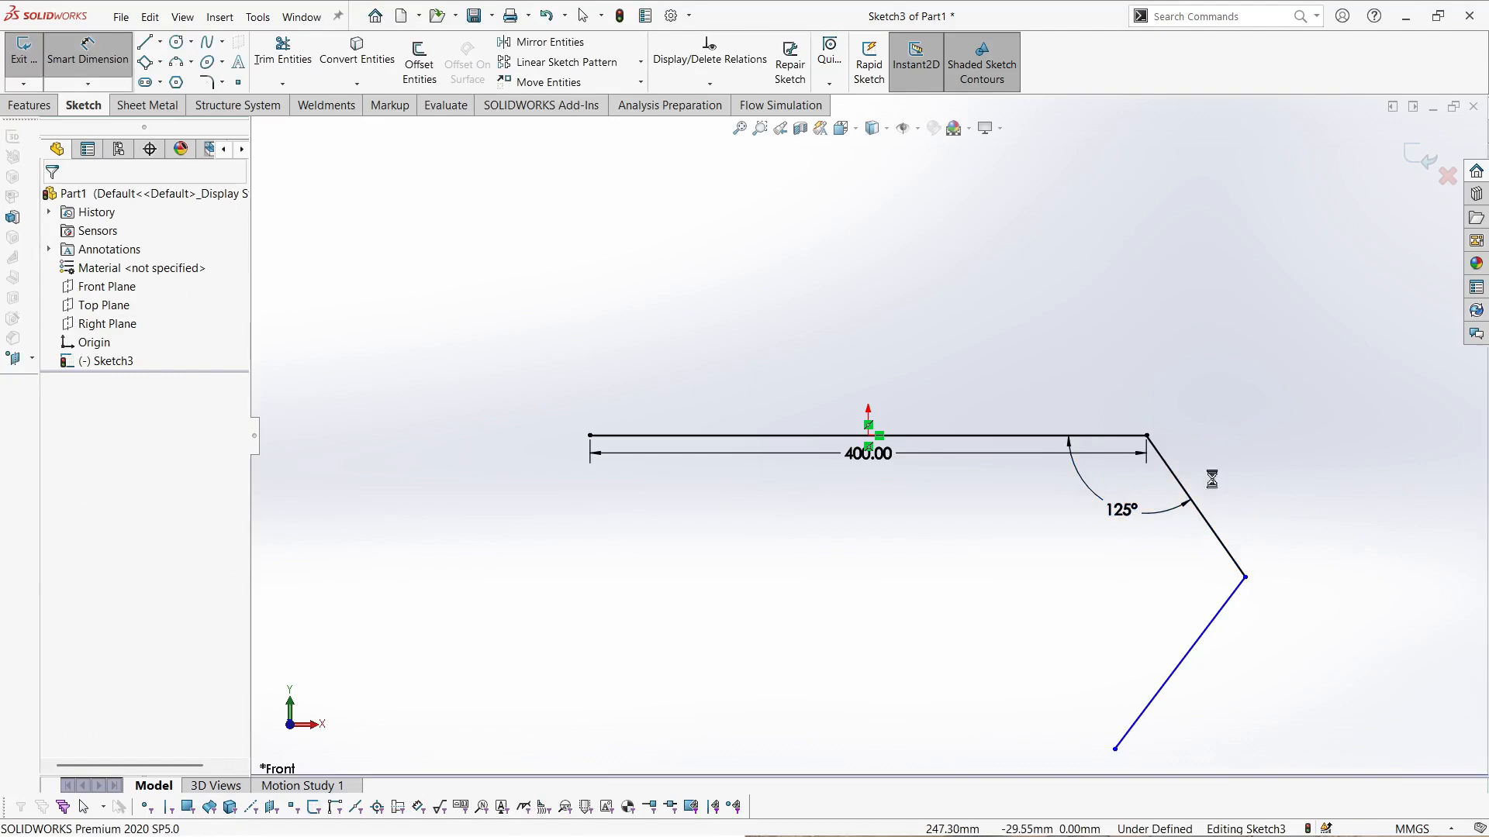
key(Escape)
- Add an aligned length dimension of 150 mm to the upper slanted line
click(1198, 508)
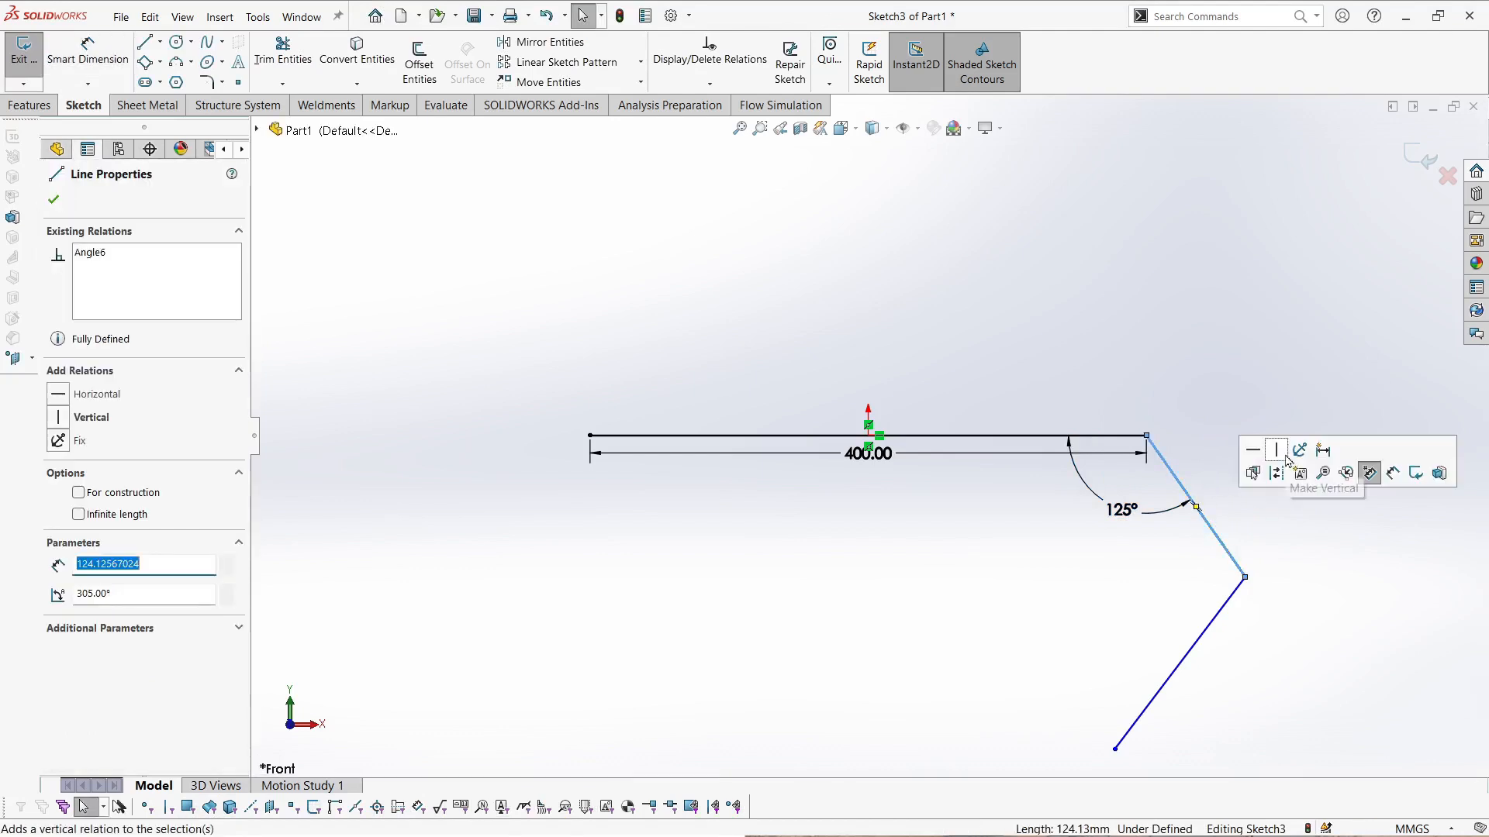
key(d)
click(1215, 533)
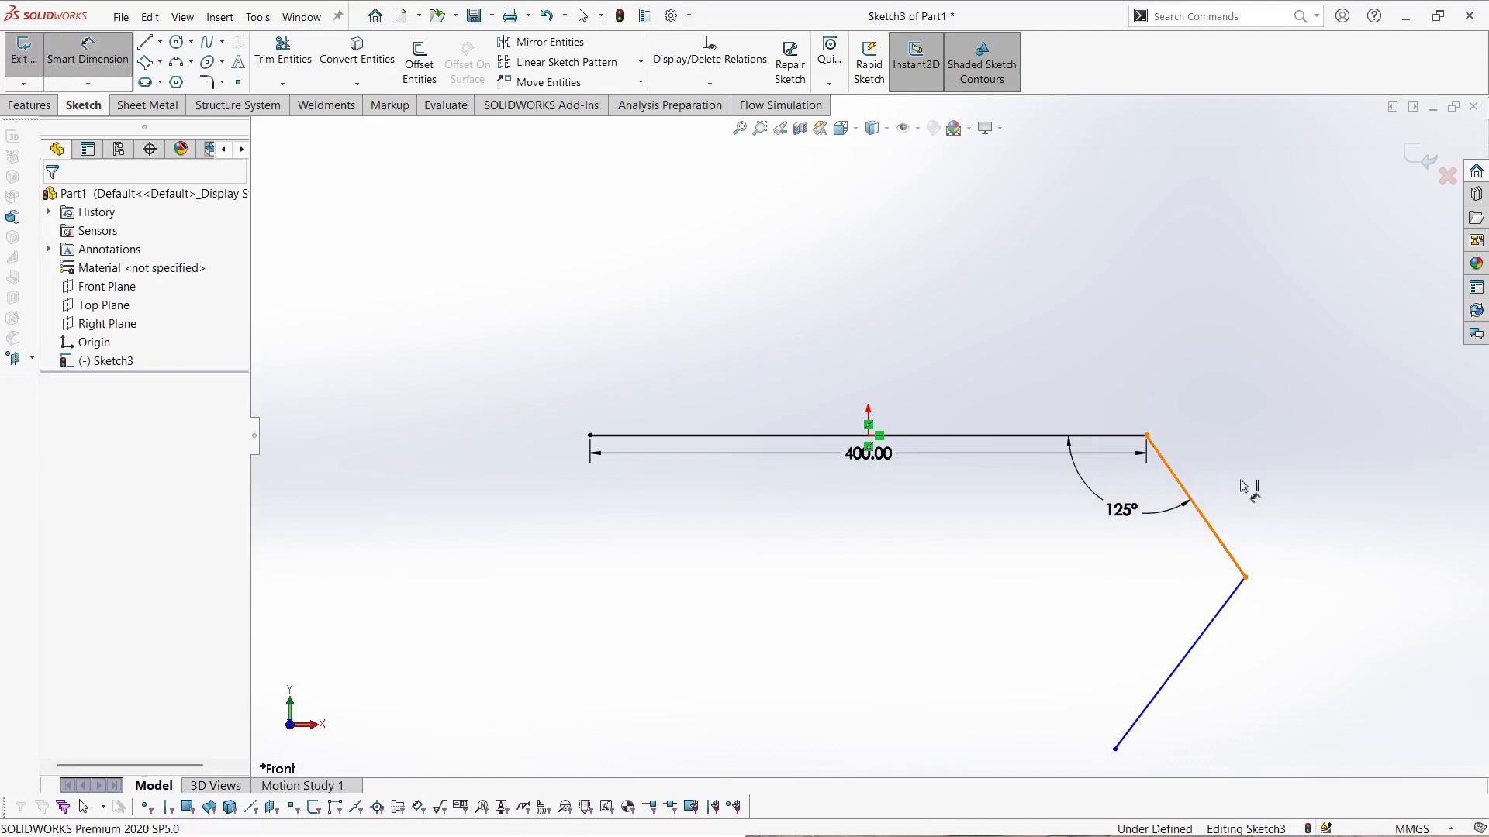
click(1274, 420)
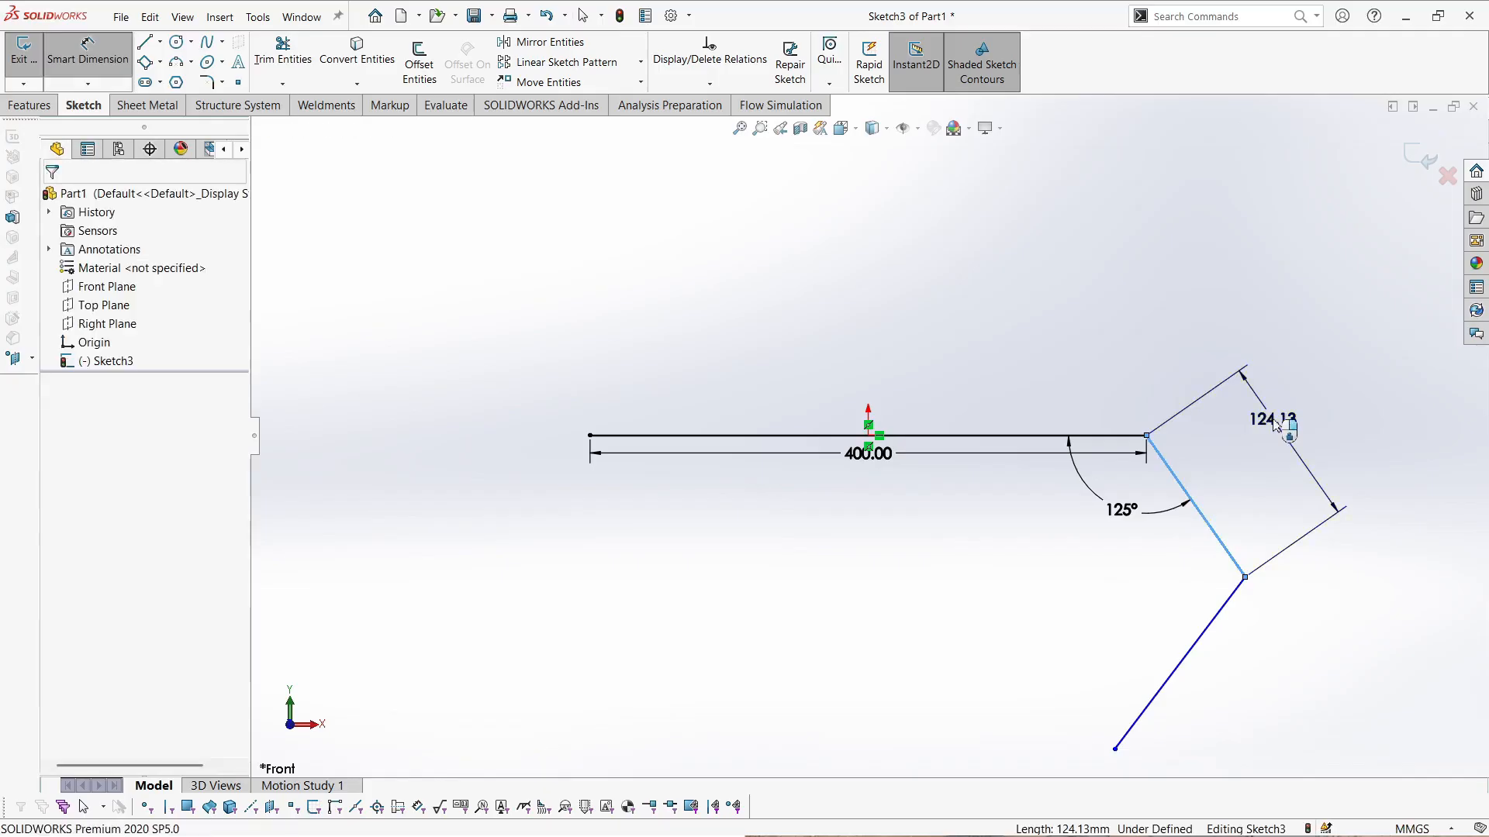
text(15)
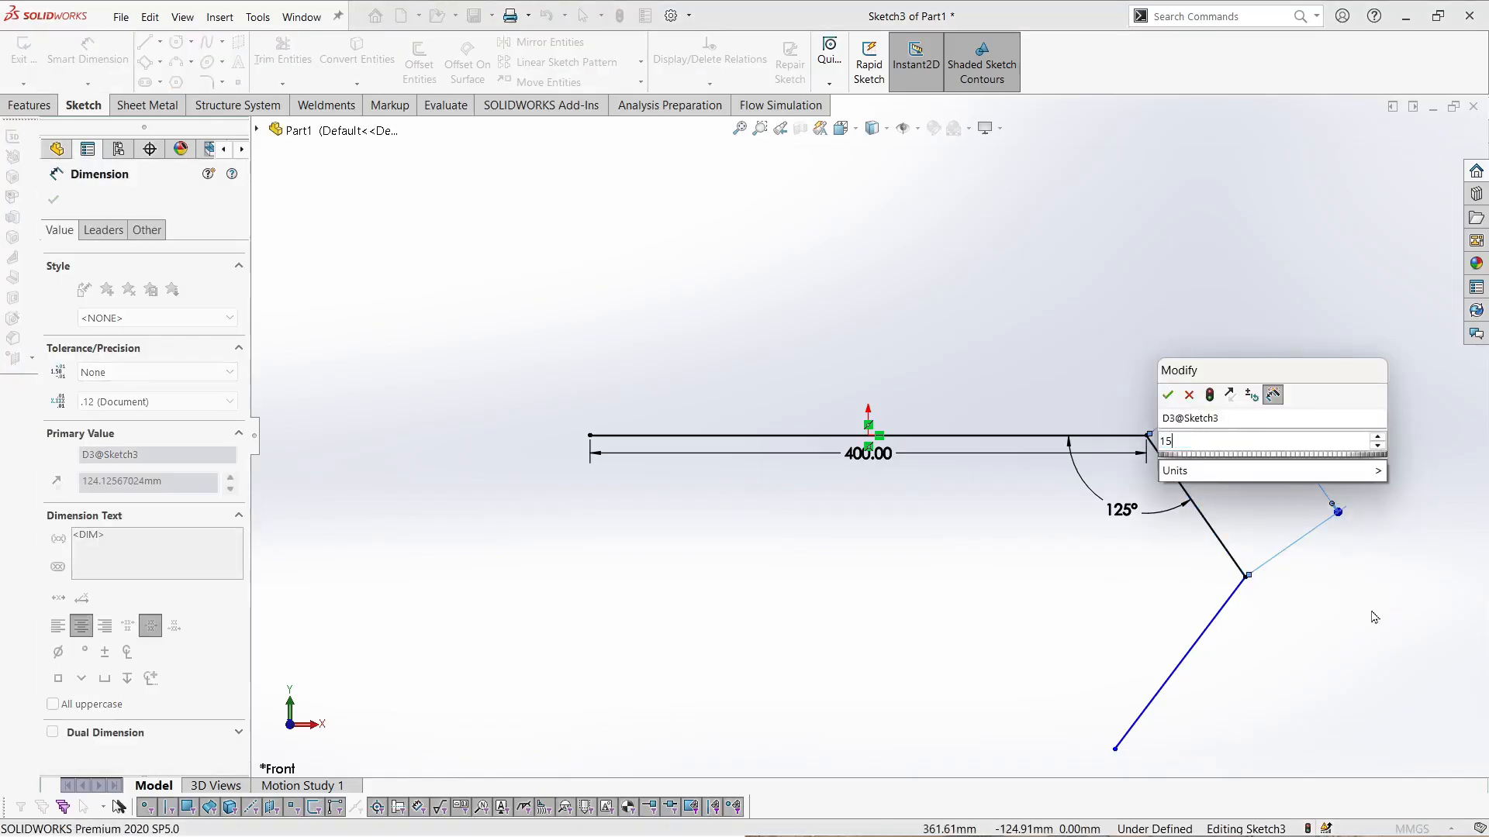
text(0)
key(Return)
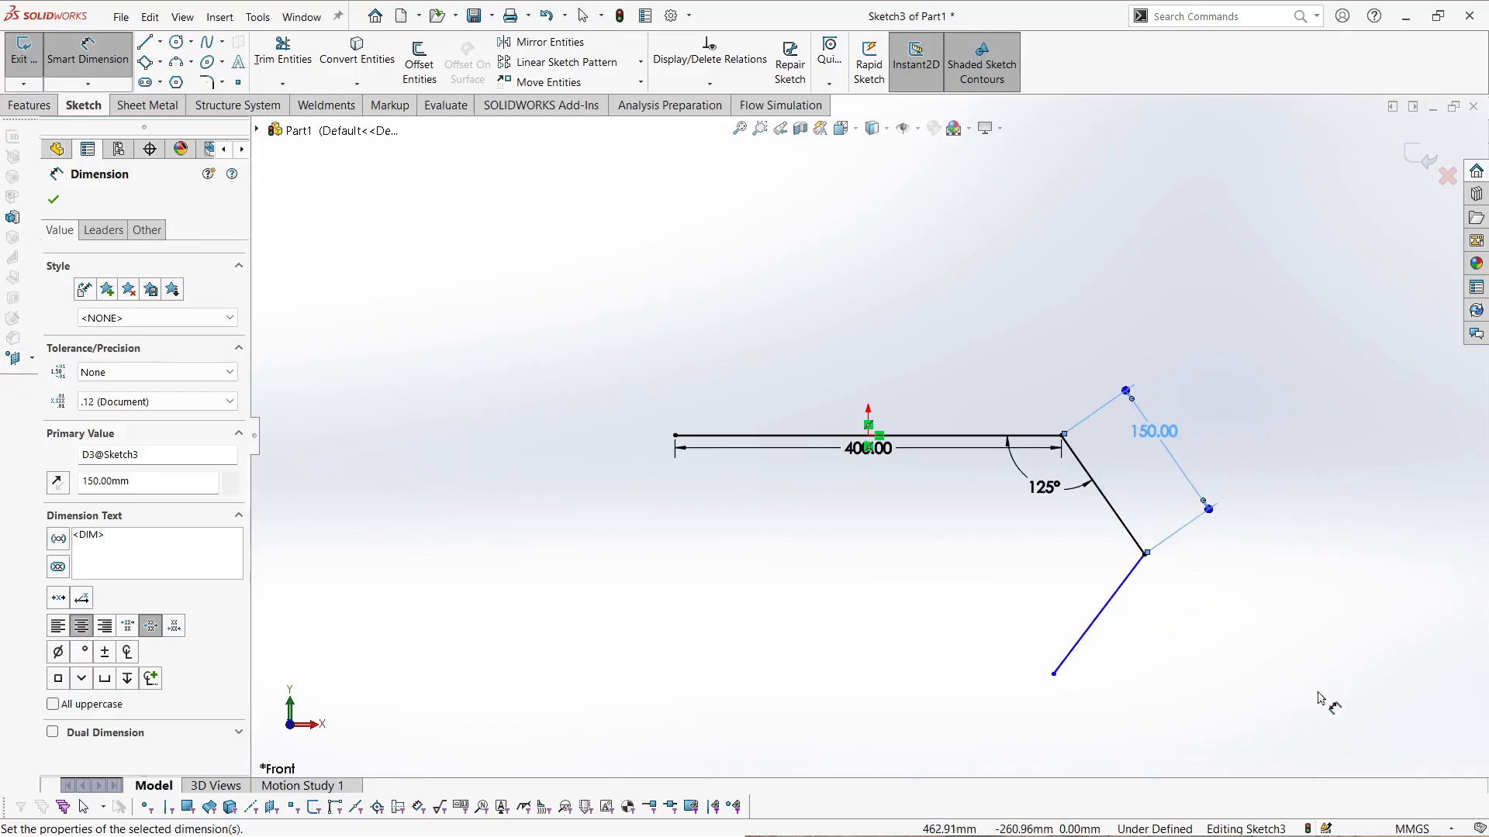
- Add an aligned length dimension of 180 mm to the lower slanted line
click(1117, 604)
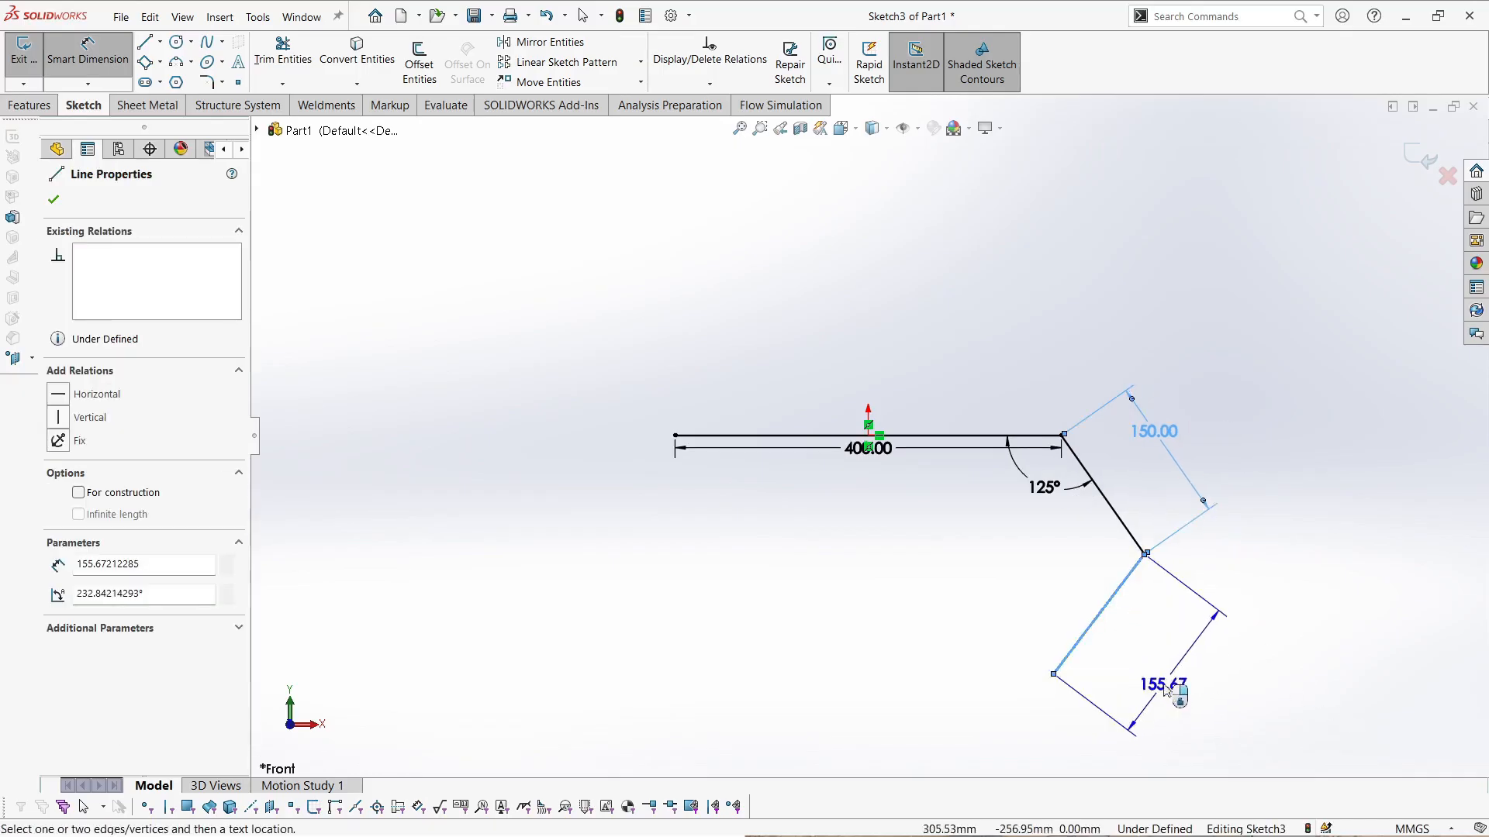
click(1163, 685)
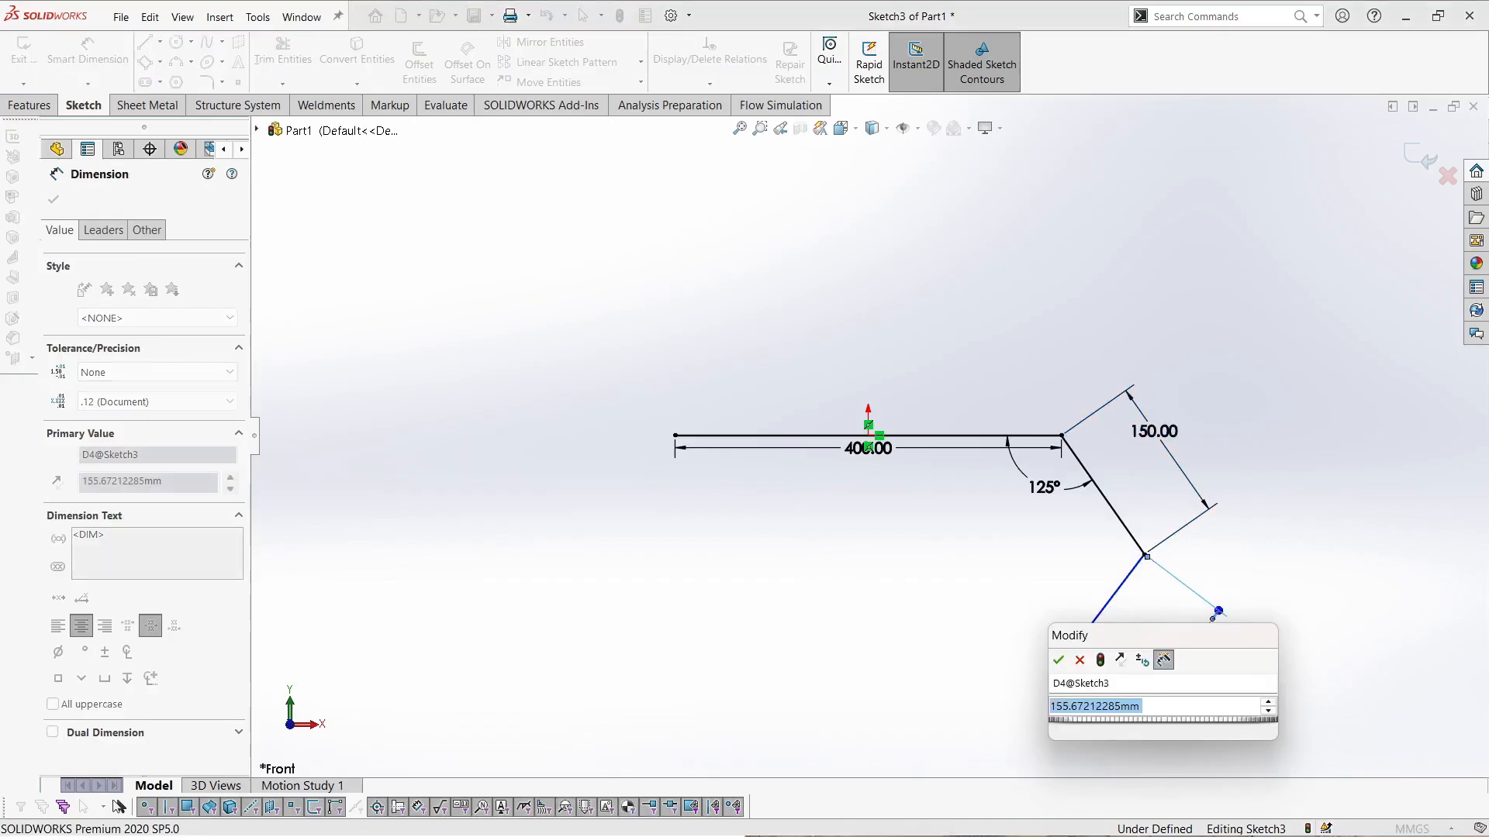
text(180)
key(Return)
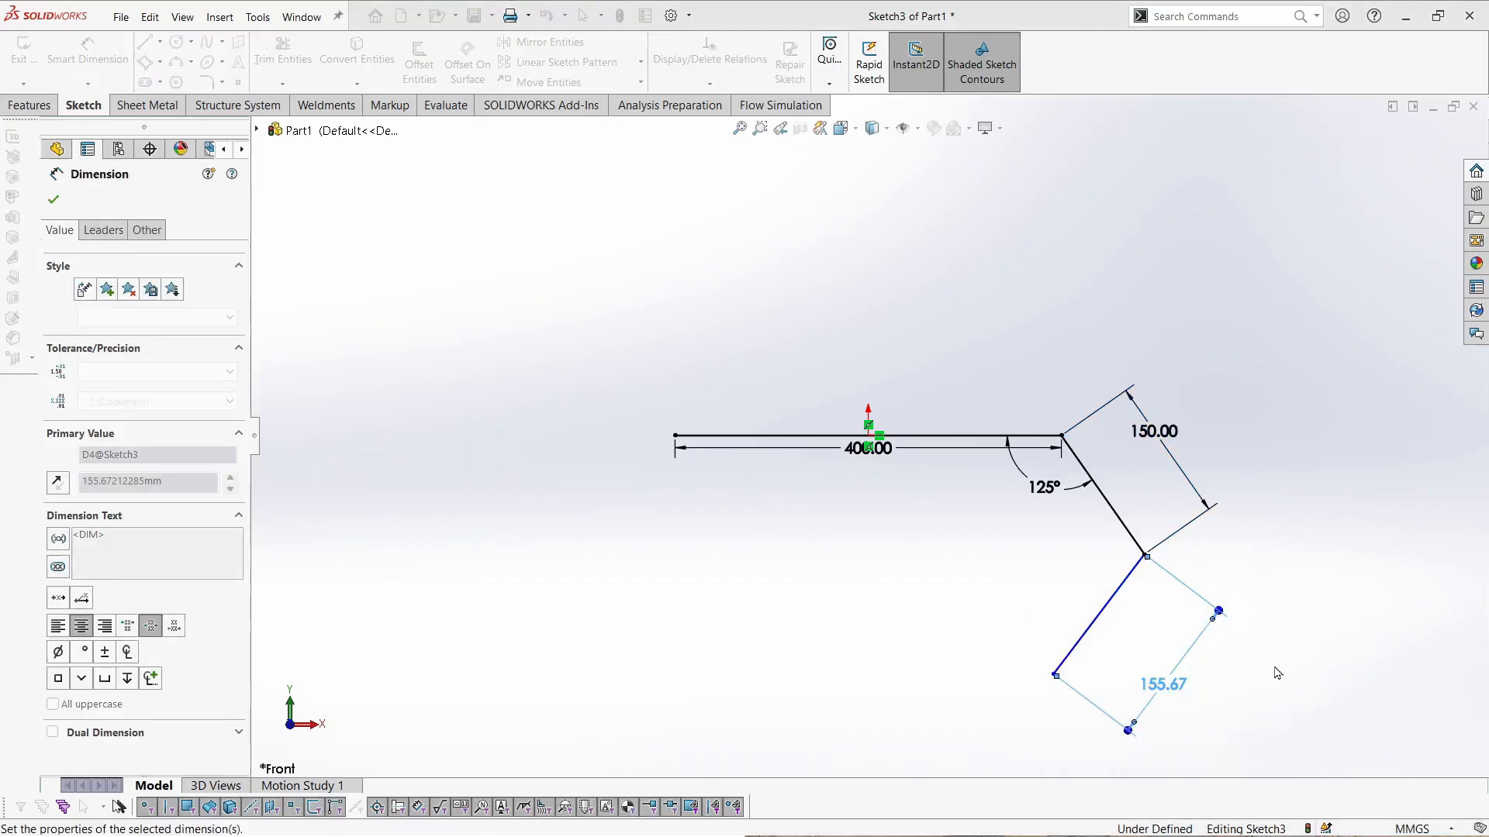
- Dimension the angle between the two slanted lines as 125°
click(1100, 611)
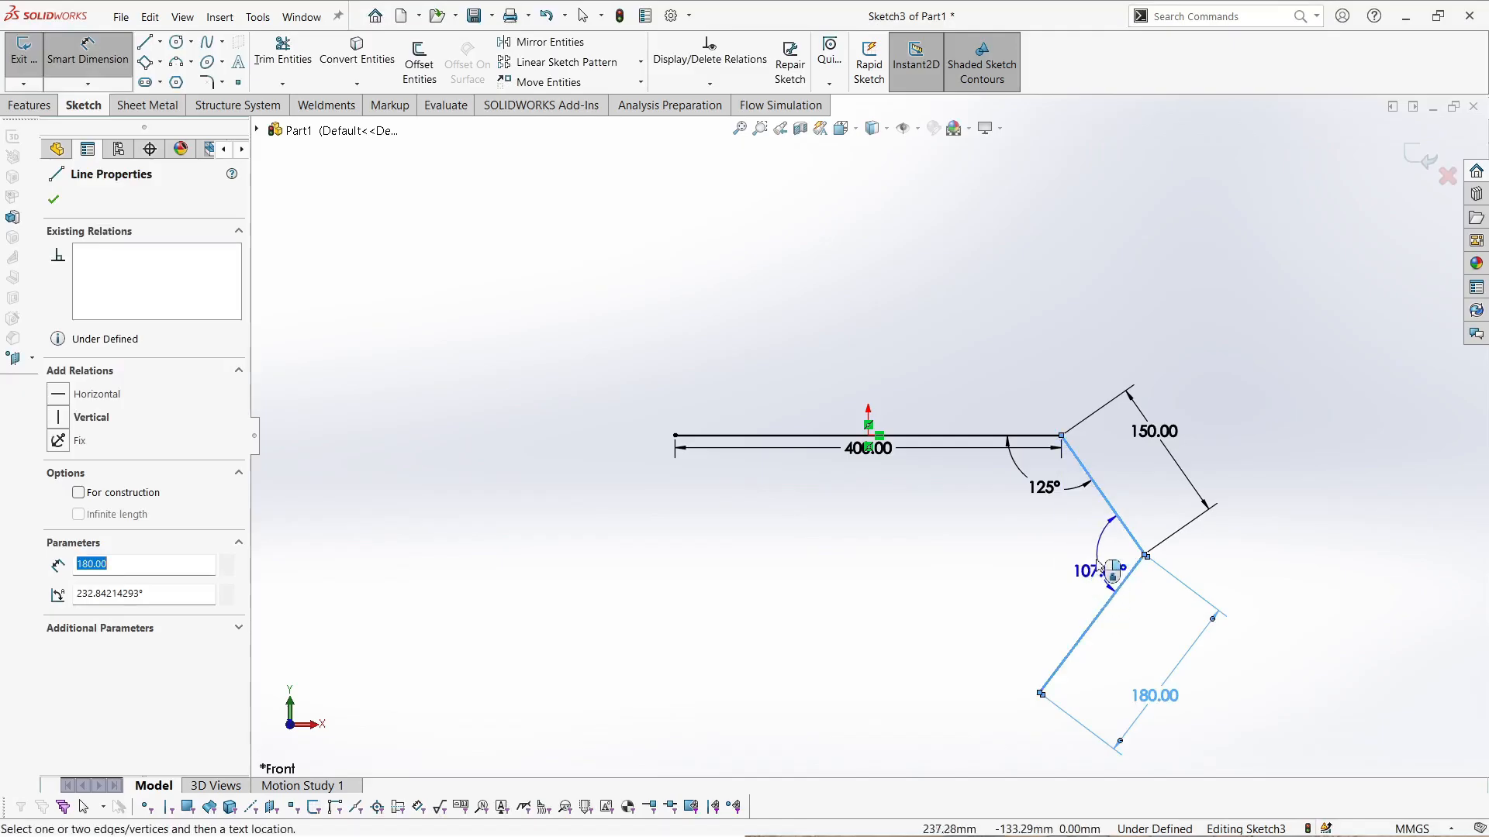
click(1099, 564)
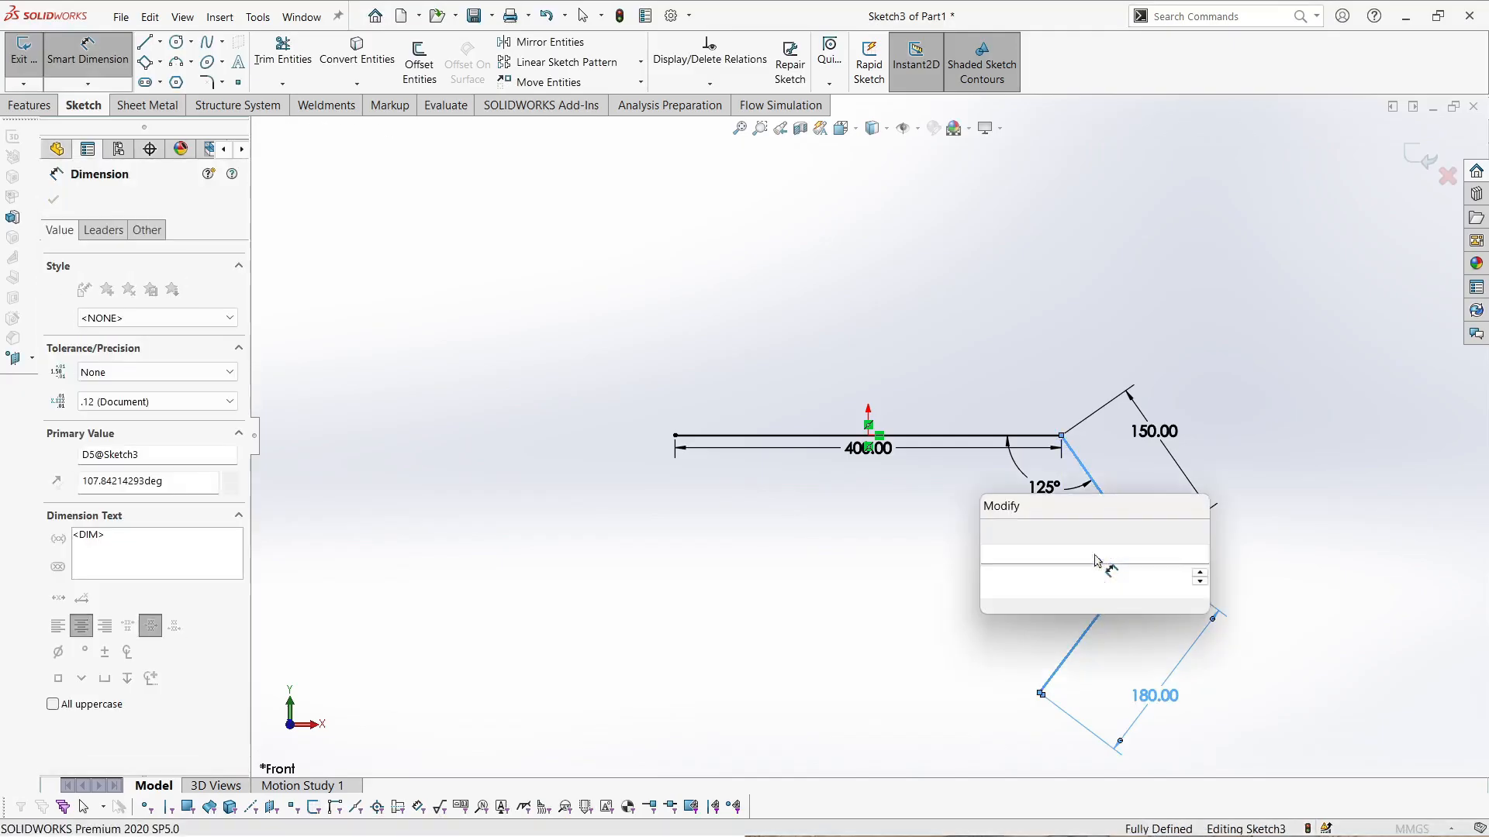
key(Return)
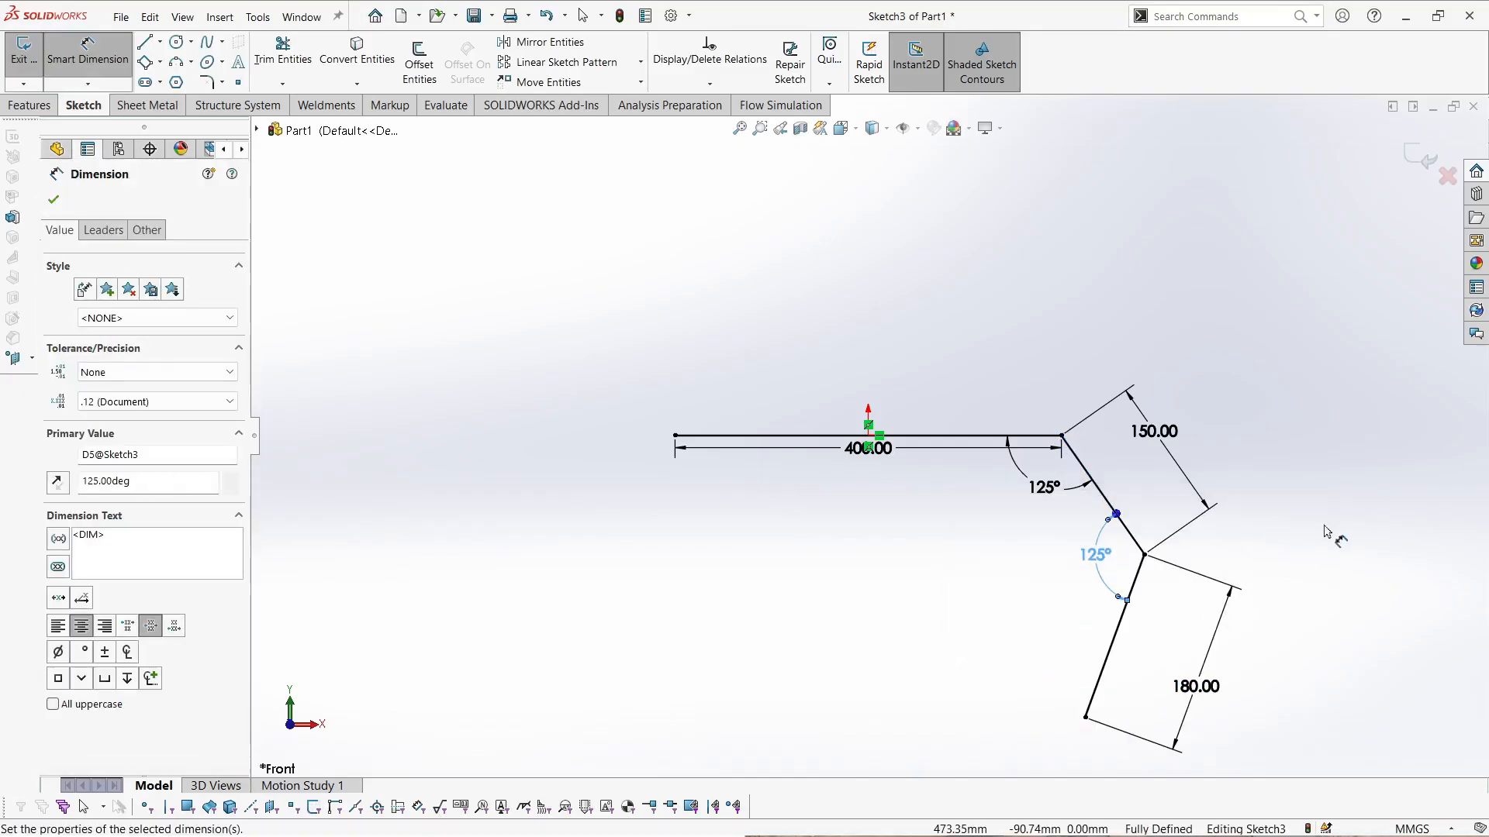
- Round both corners of the line profile with 25 mm sketch fillets, accepting removal of the conflicting midpoint relation
click(207, 82)
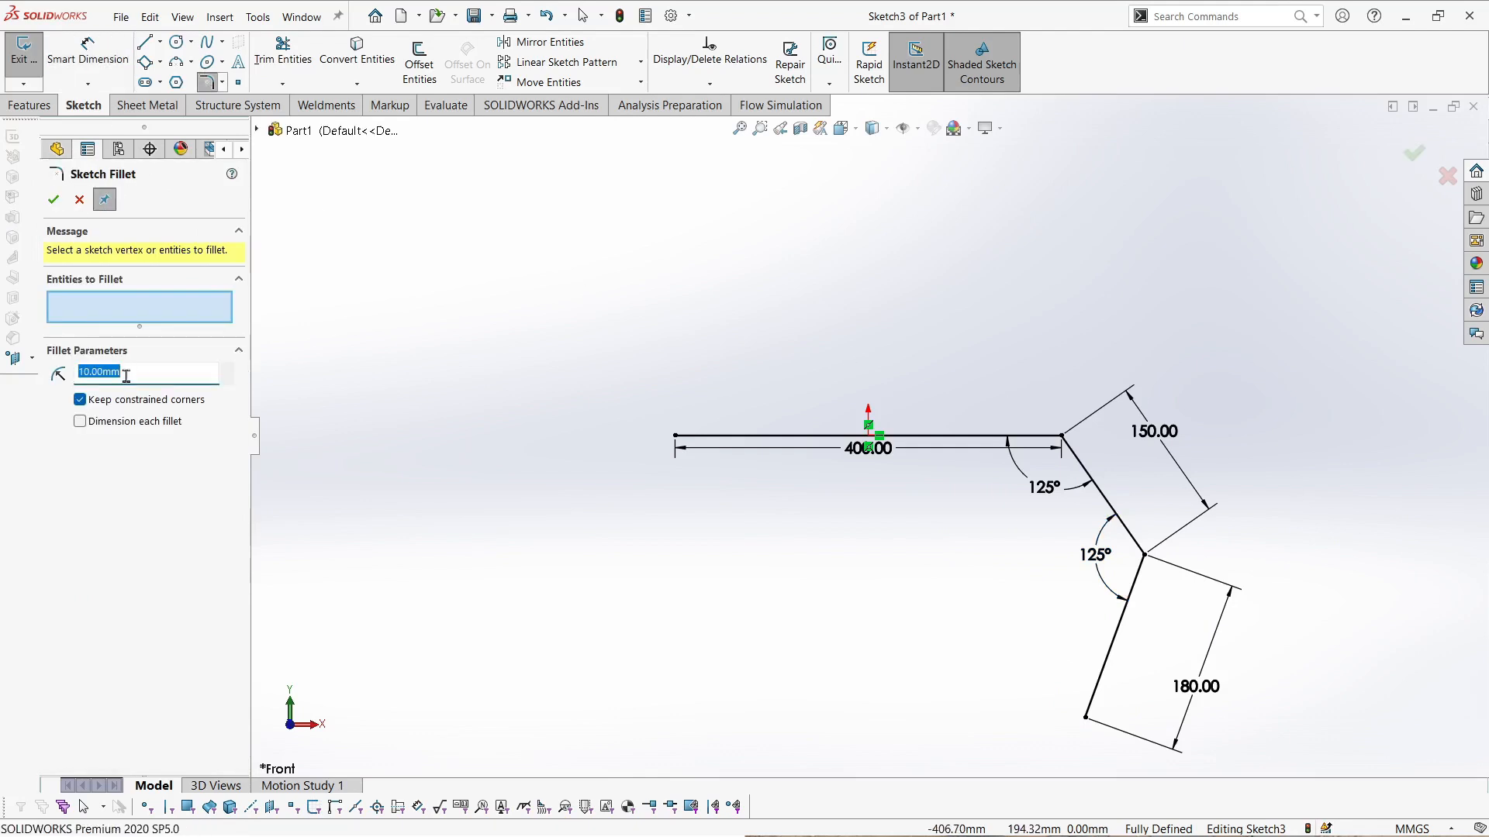
scroll(1138, 494, down, 2)
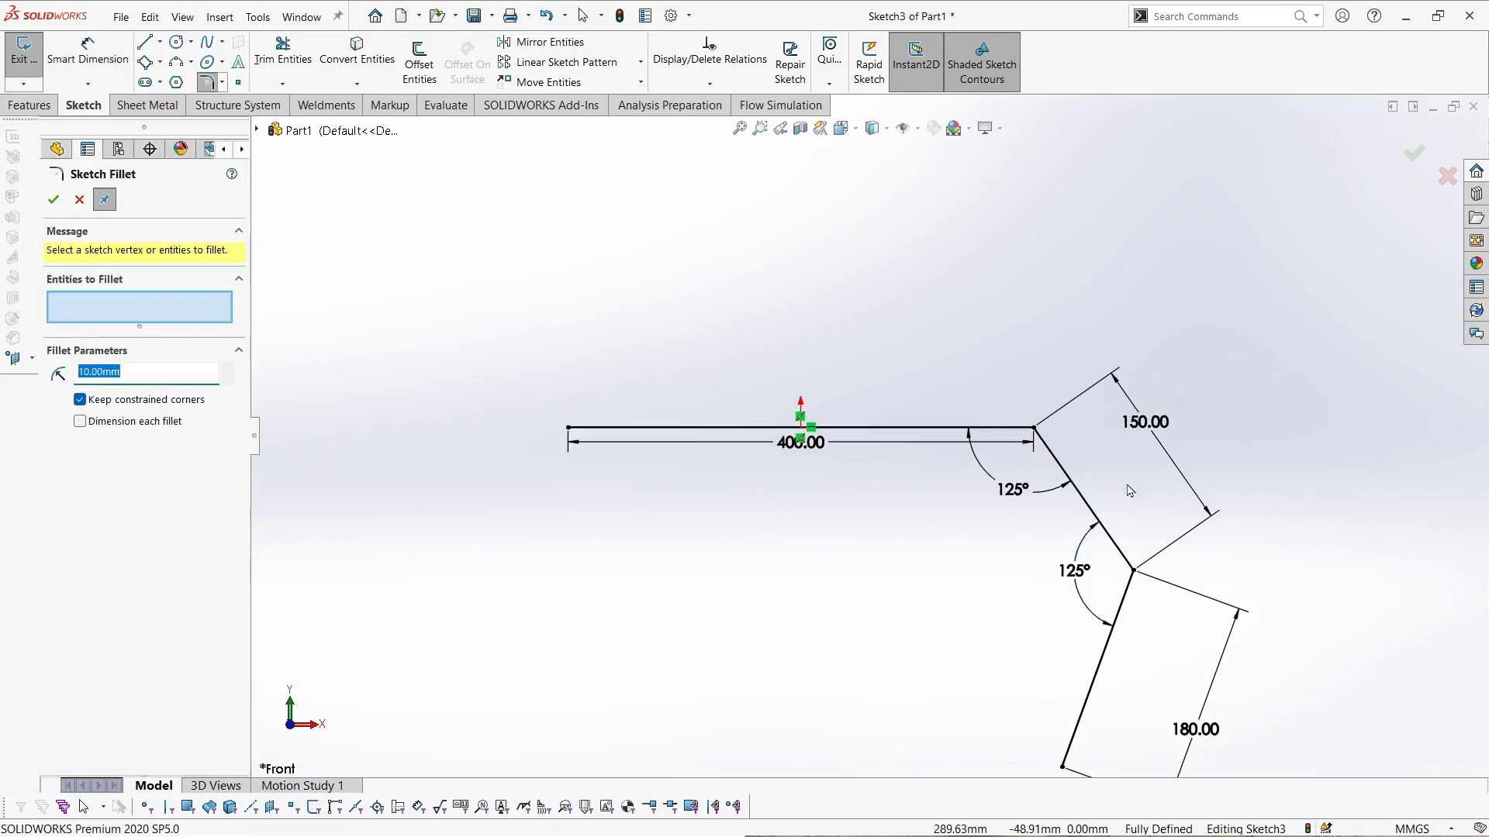
click(975, 414)
click(1025, 442)
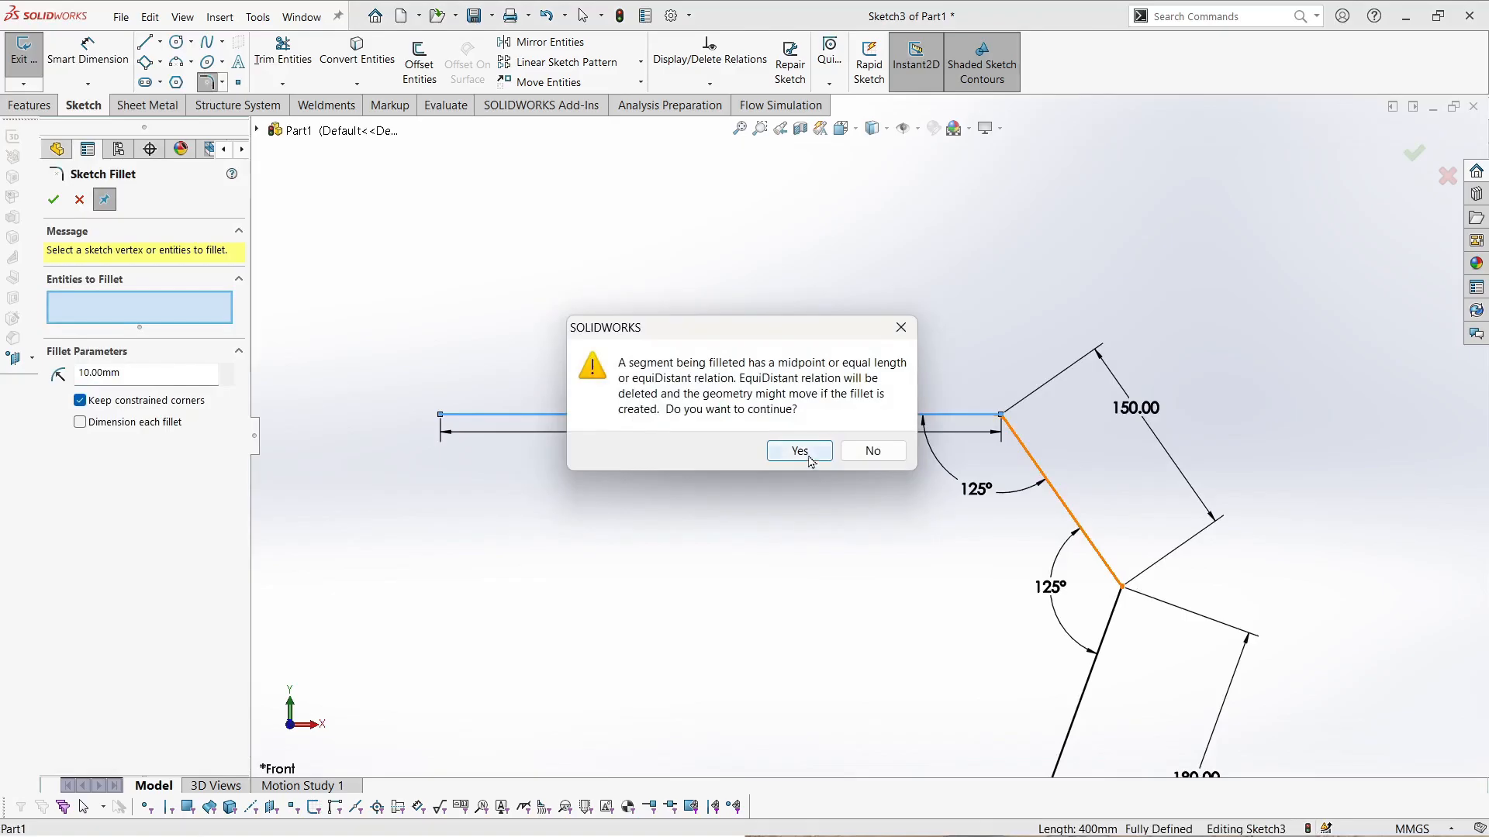
click(804, 453)
click(1110, 572)
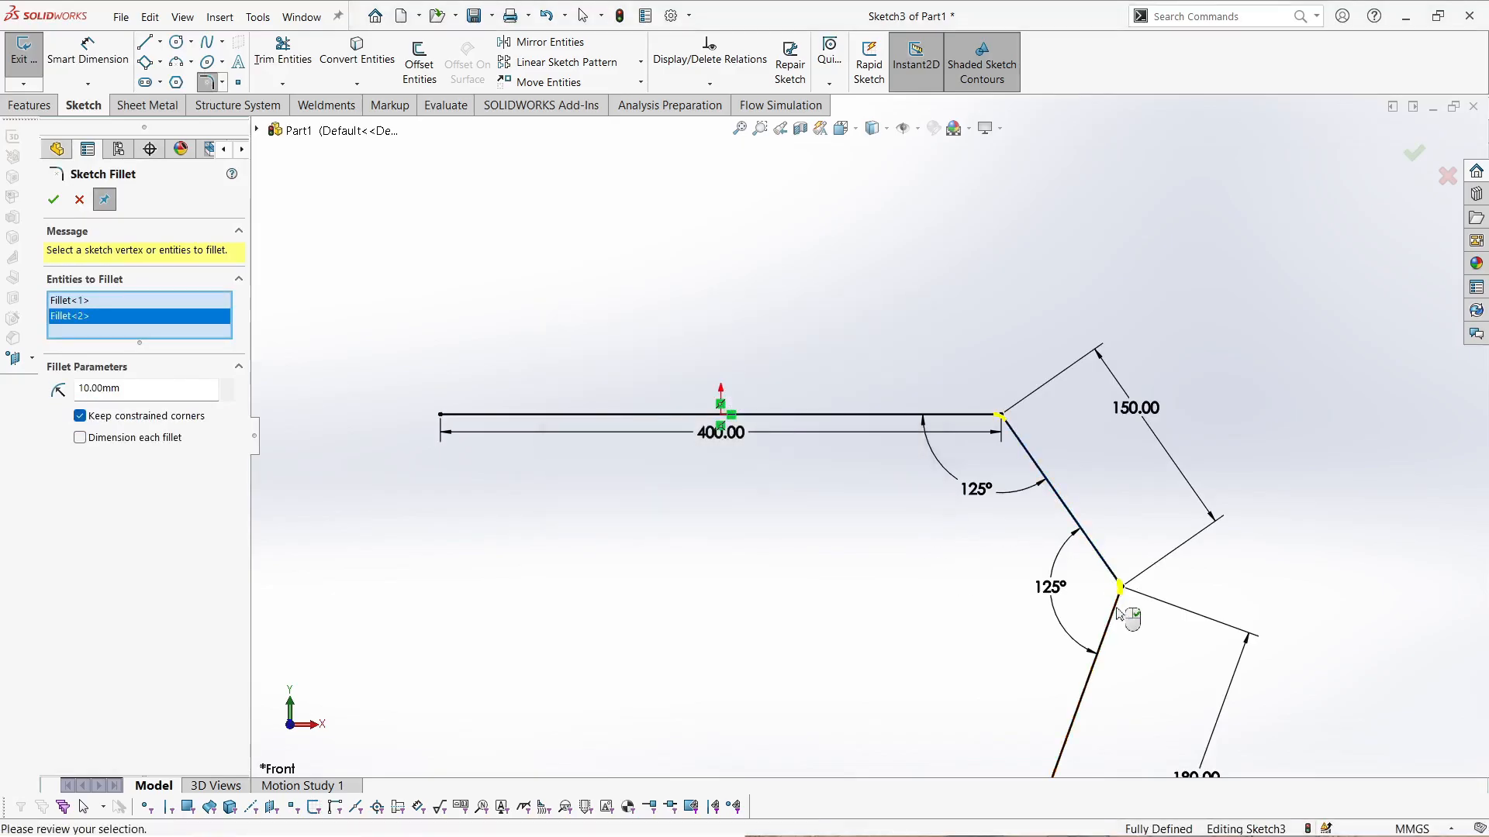
double_click(111, 390)
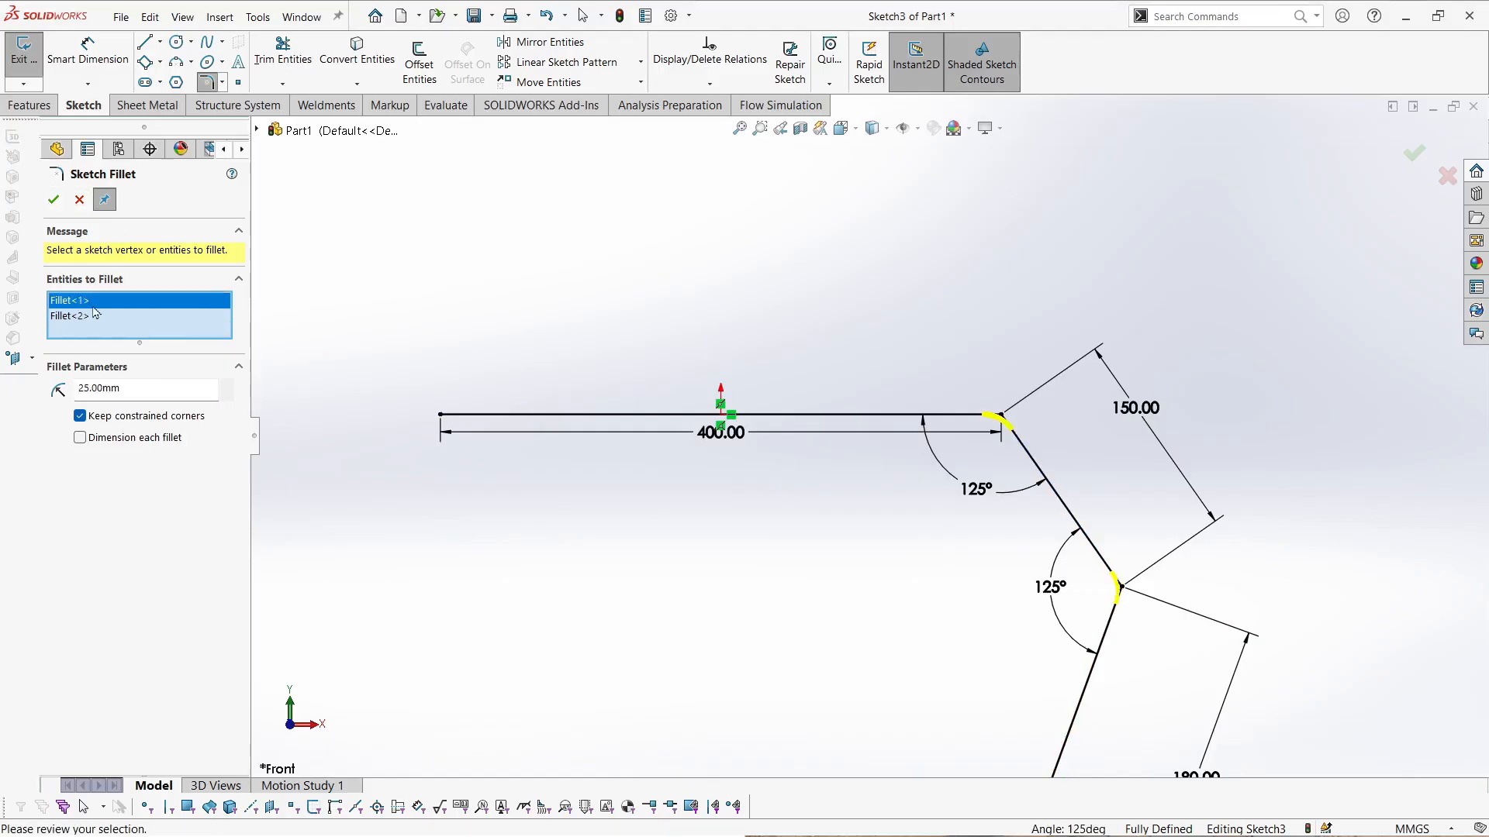
click(52, 199)
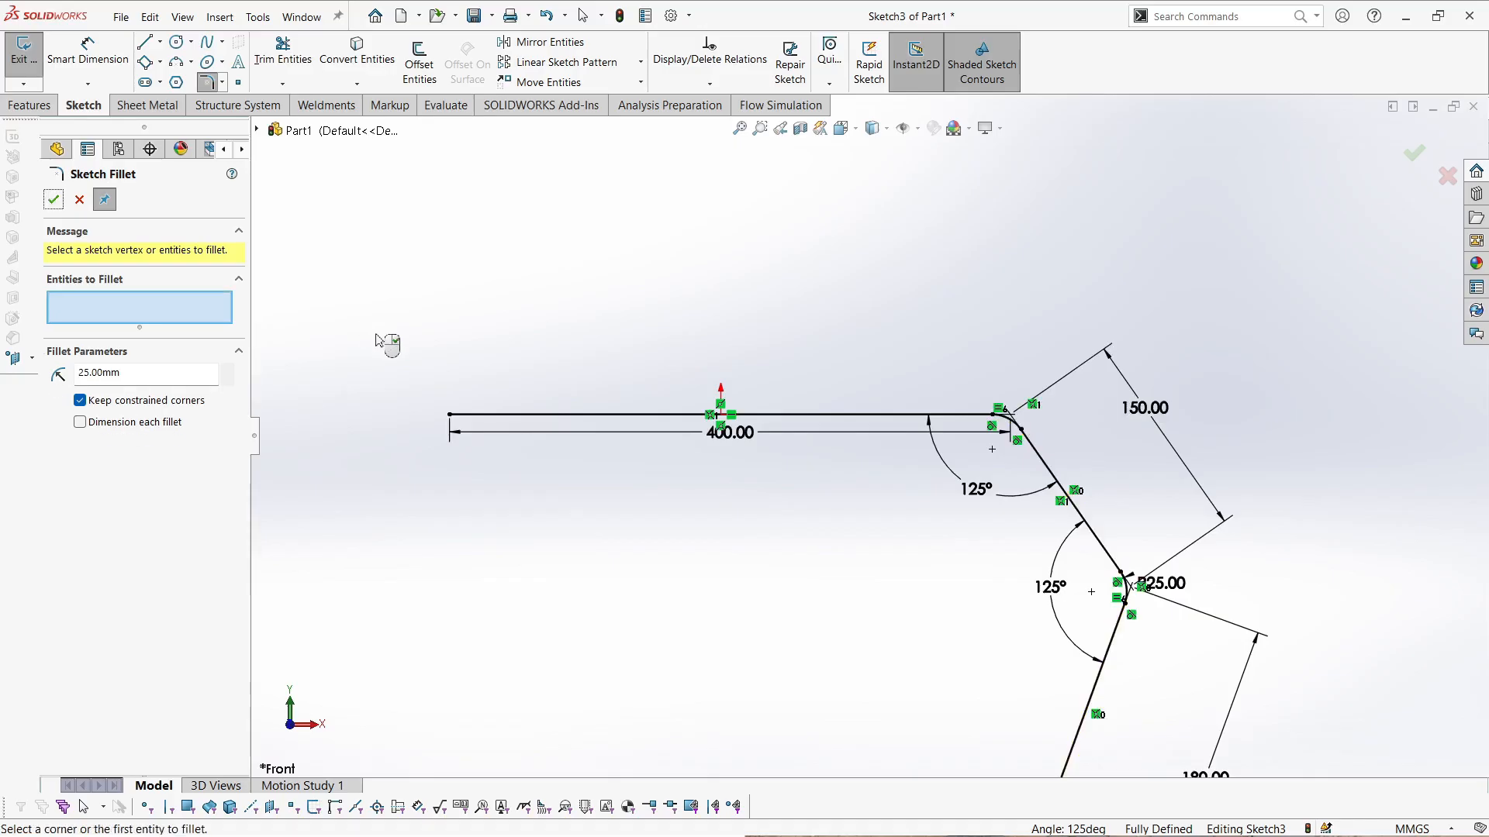
scroll(1016, 431, down, 2)
scroll(1032, 549, up, 1)
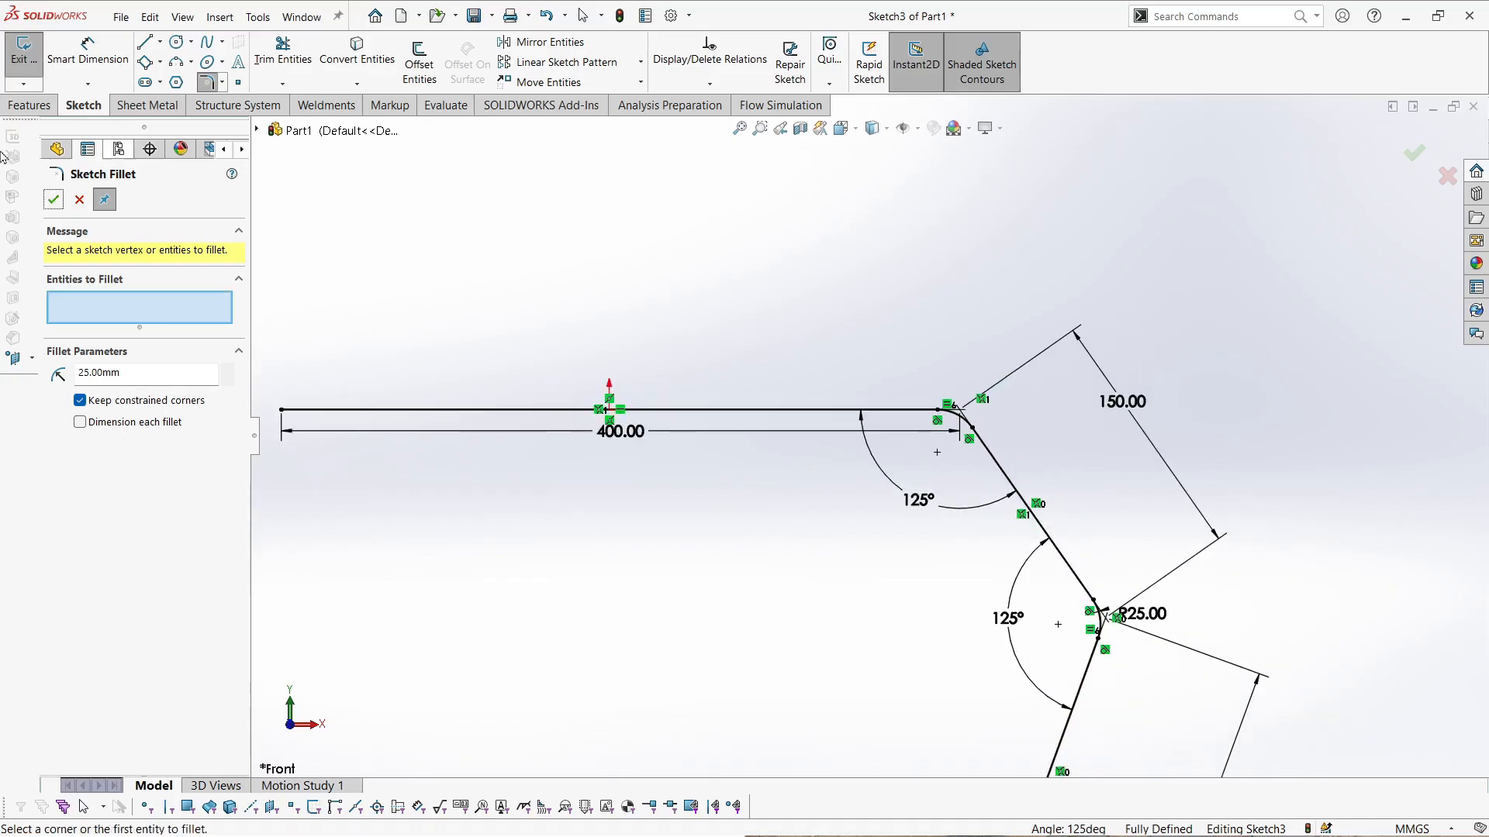
click(53, 200)
- Set up a swept boss along the filleted line sketch with a circular profile 20 mm in diameter
click(31, 104)
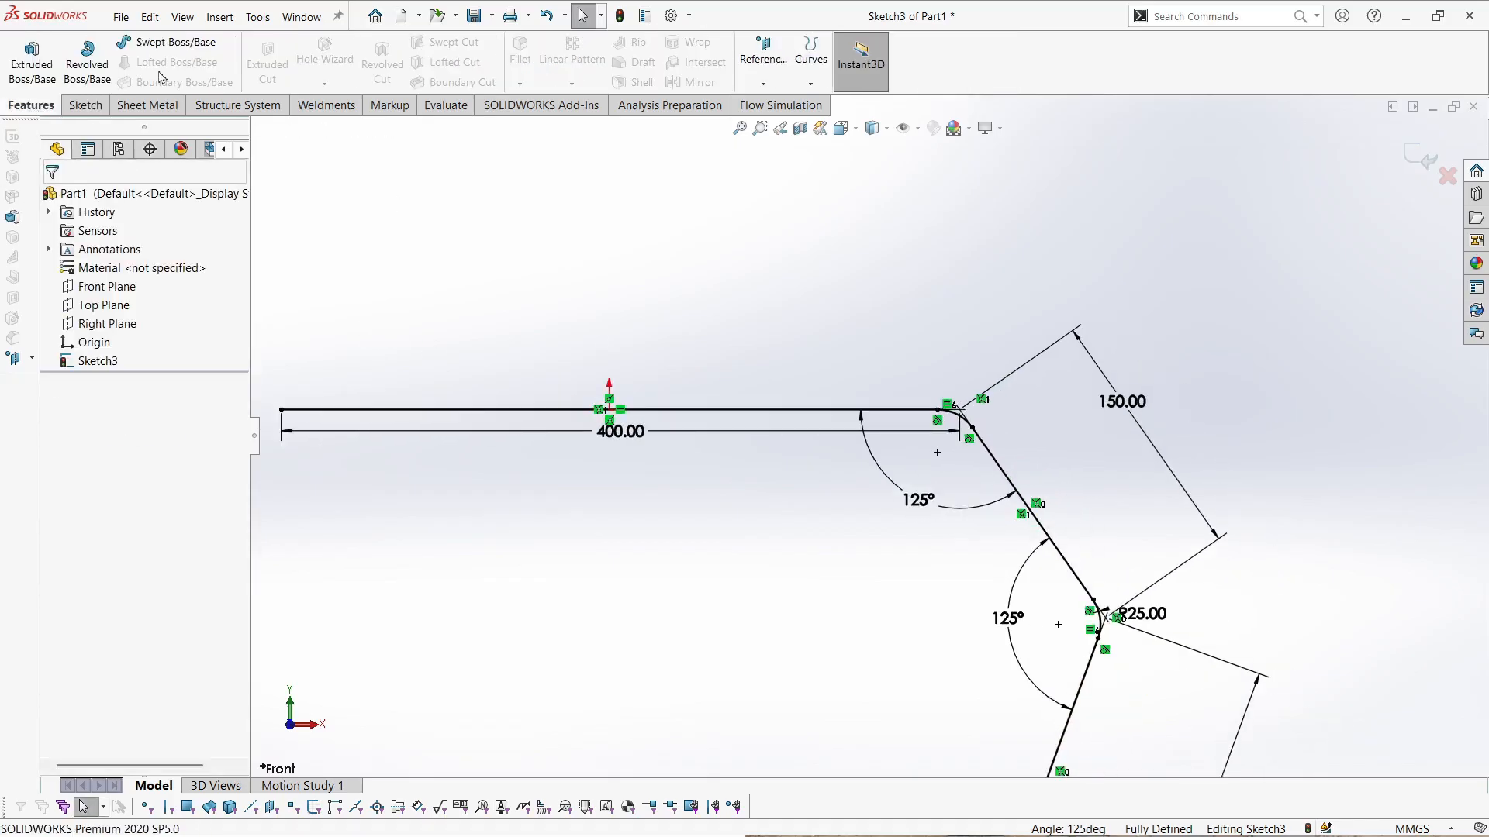
click(178, 43)
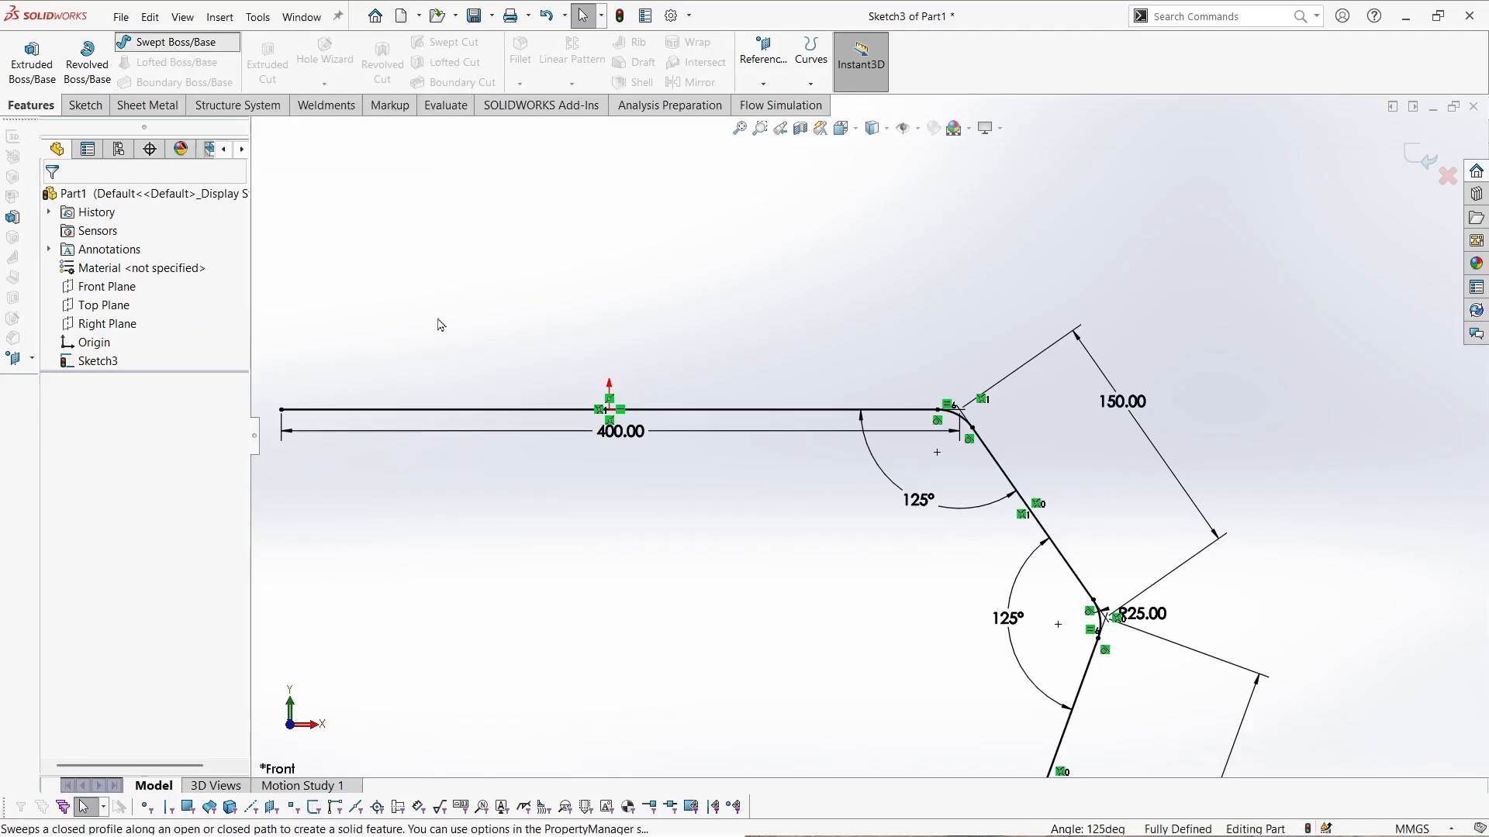
click(81, 269)
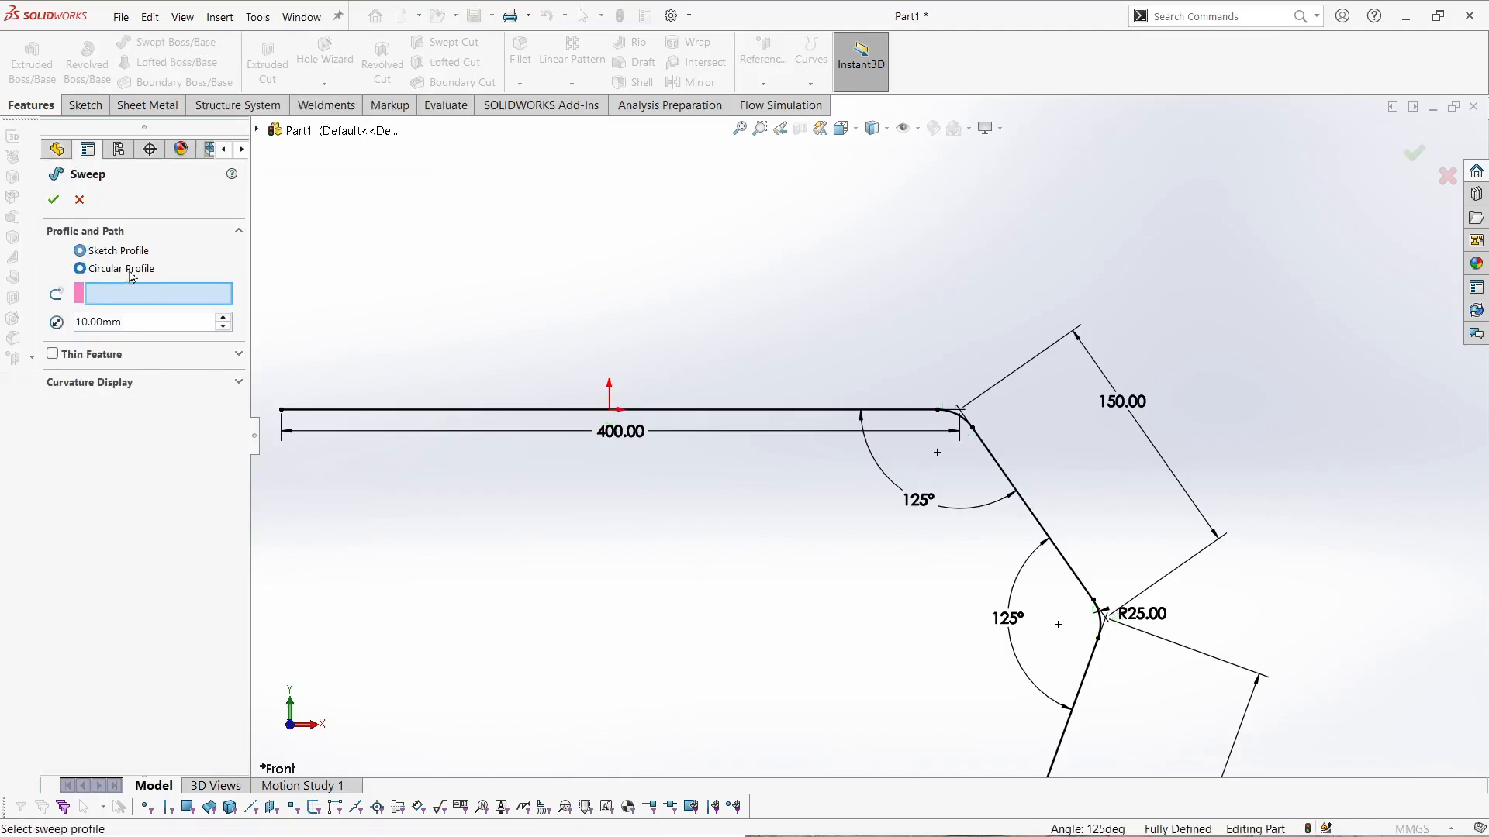
key(f)
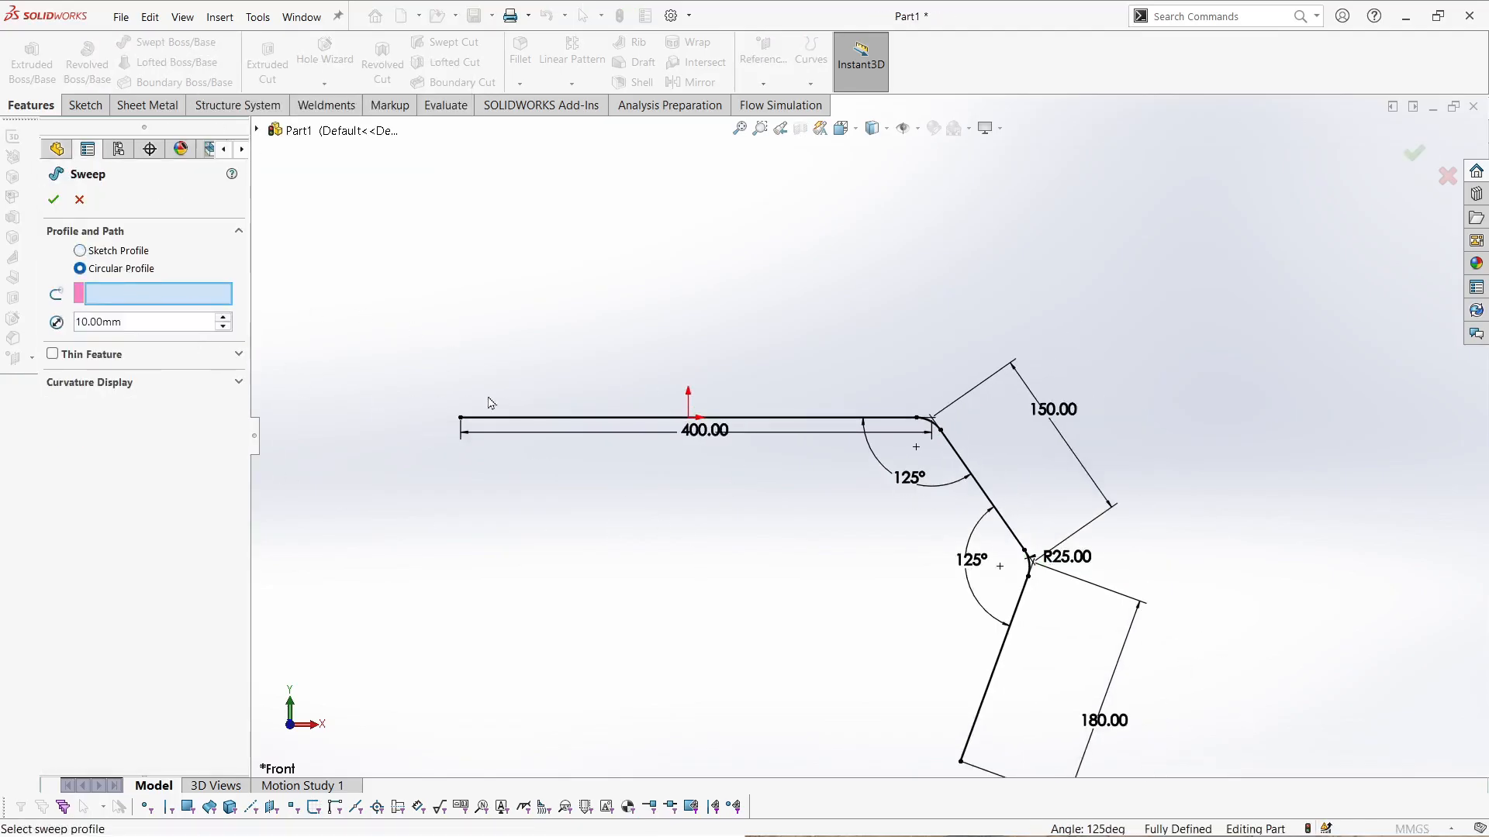
click(512, 419)
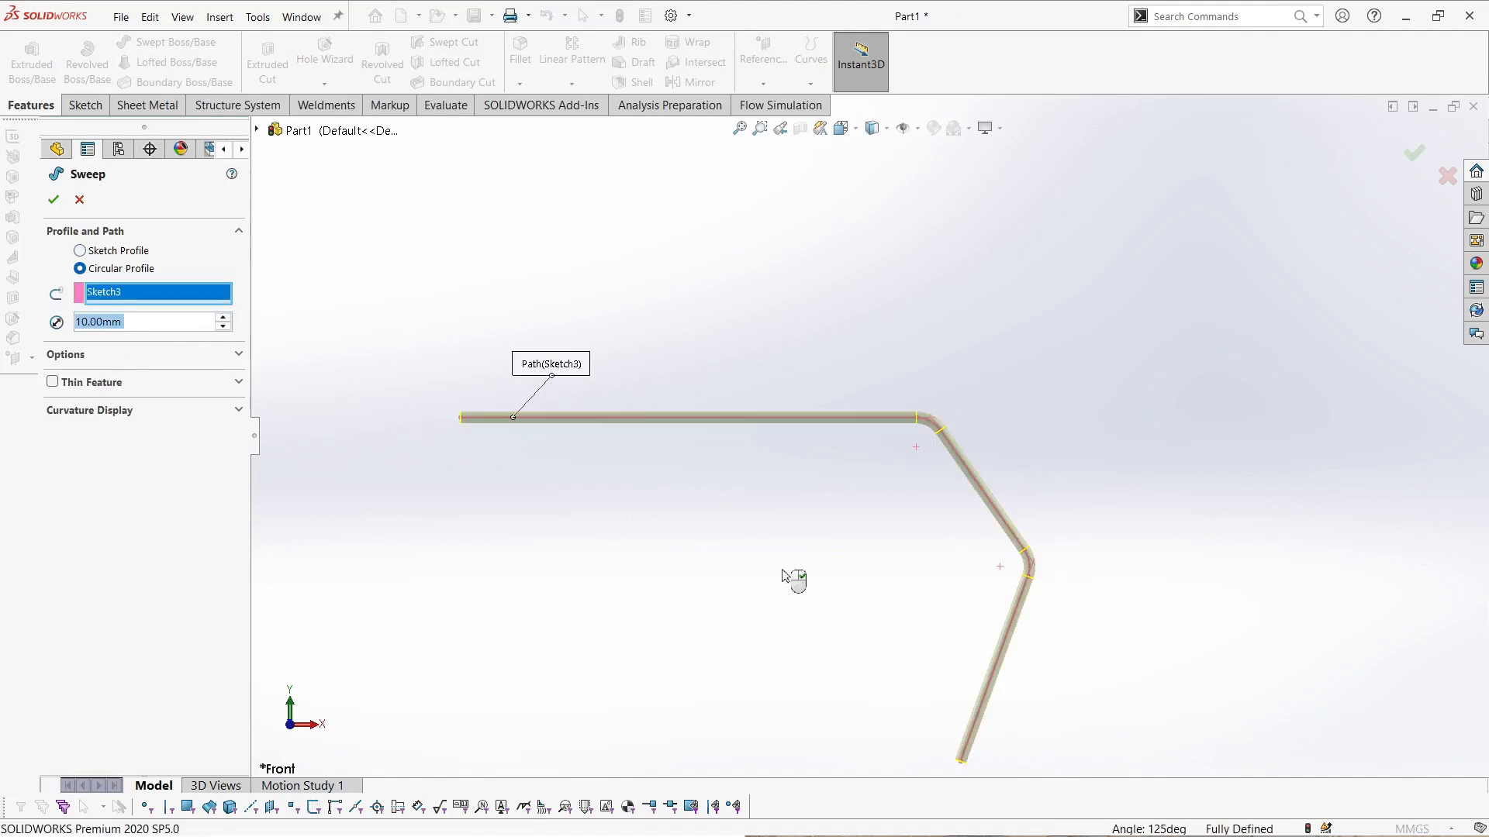
middle_drag(752, 557, 983, 560)
mouse_move(789, 443)
middle_down()
mouse_move(714, 435)
mouse_move(854, 358)
mouse_move(708, 445)
mouse_move(688, 394)
mouse_move(702, 470)
middle_up()
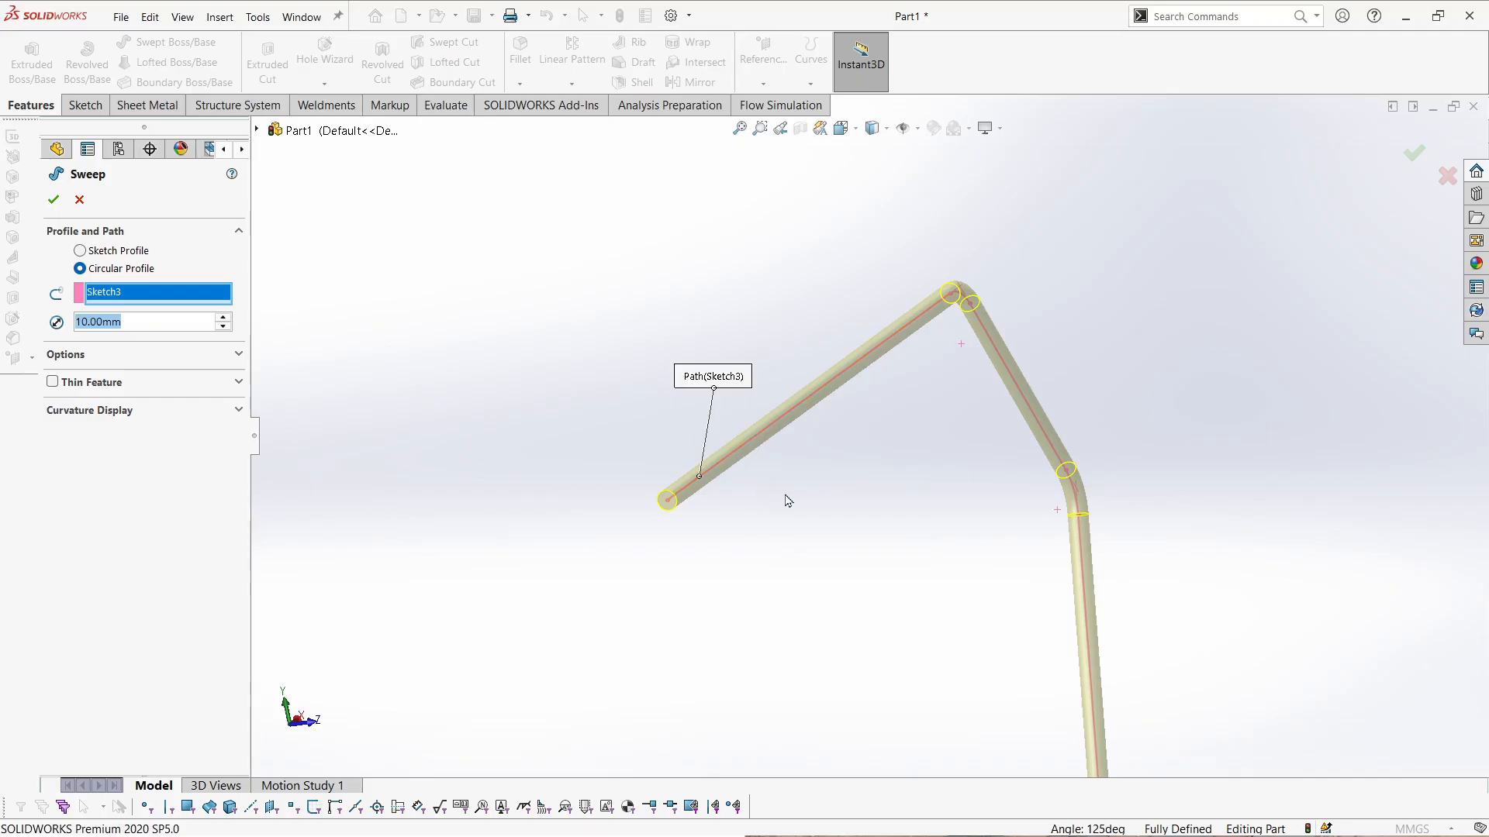
text(20)
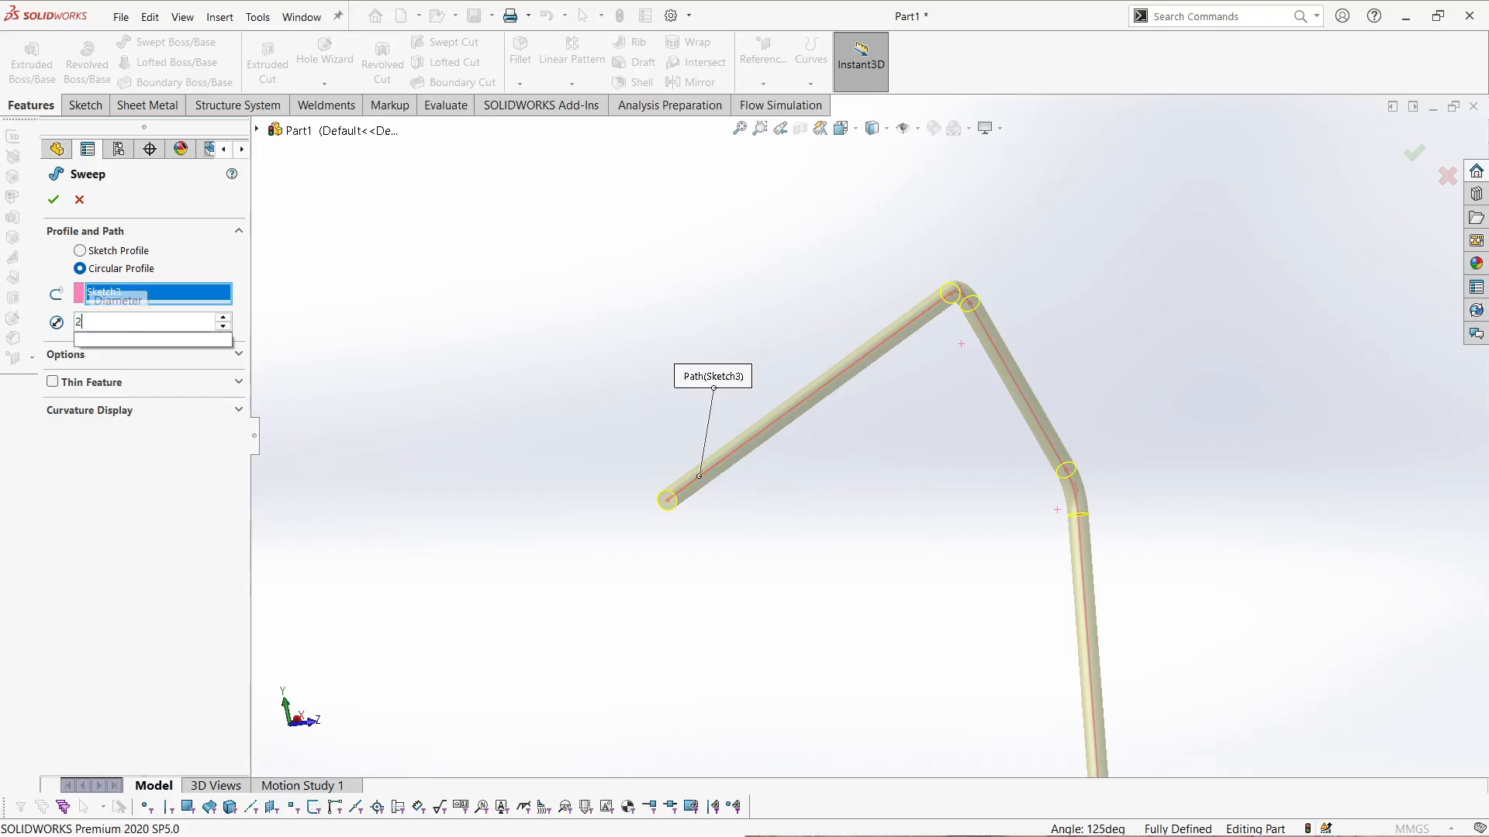
key(Return)
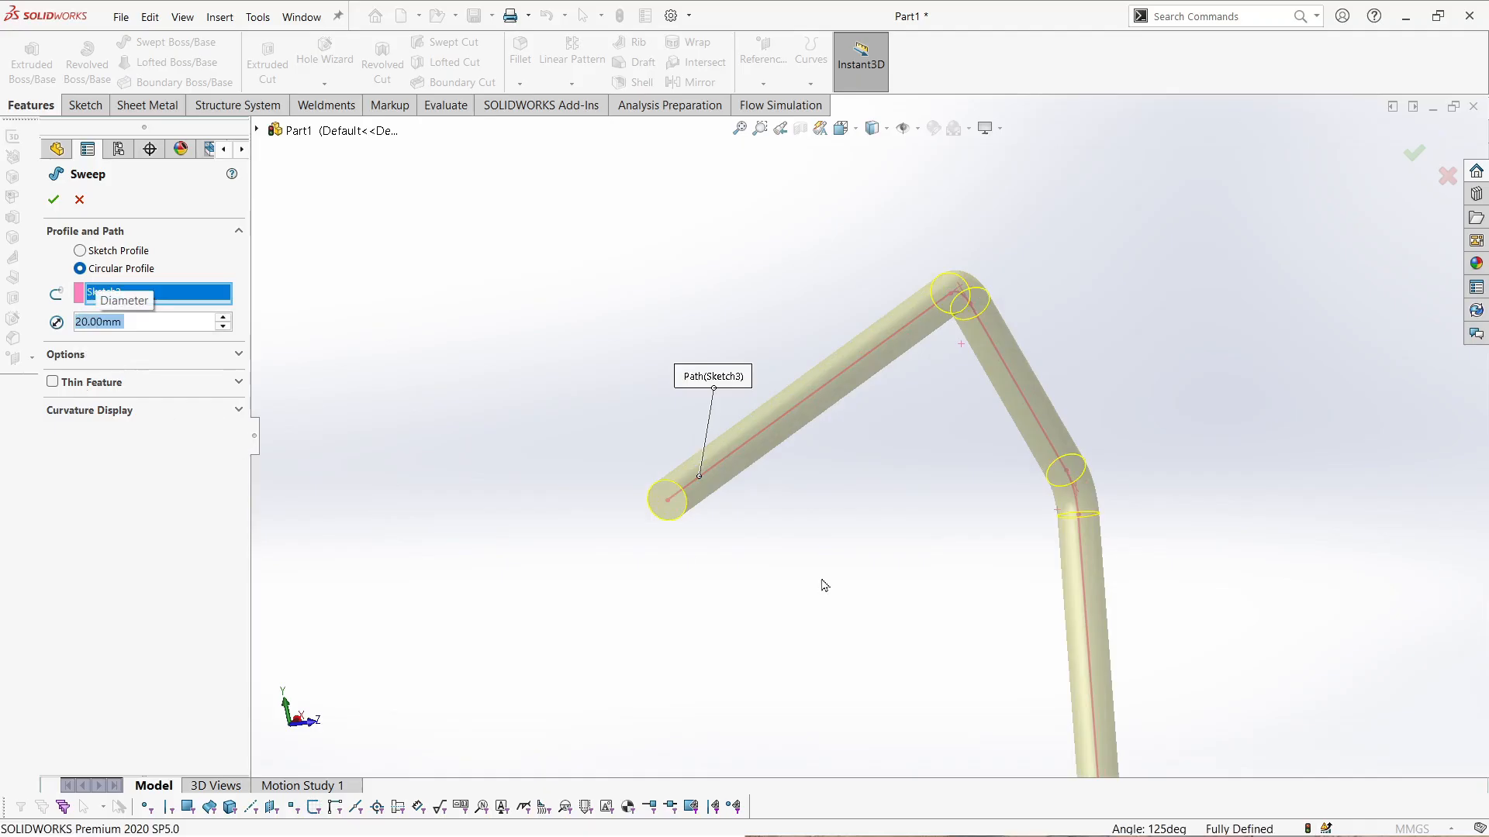
- Make the sweep hollow by enabling the thin feature option
middle_drag(898, 471, 974, 683)
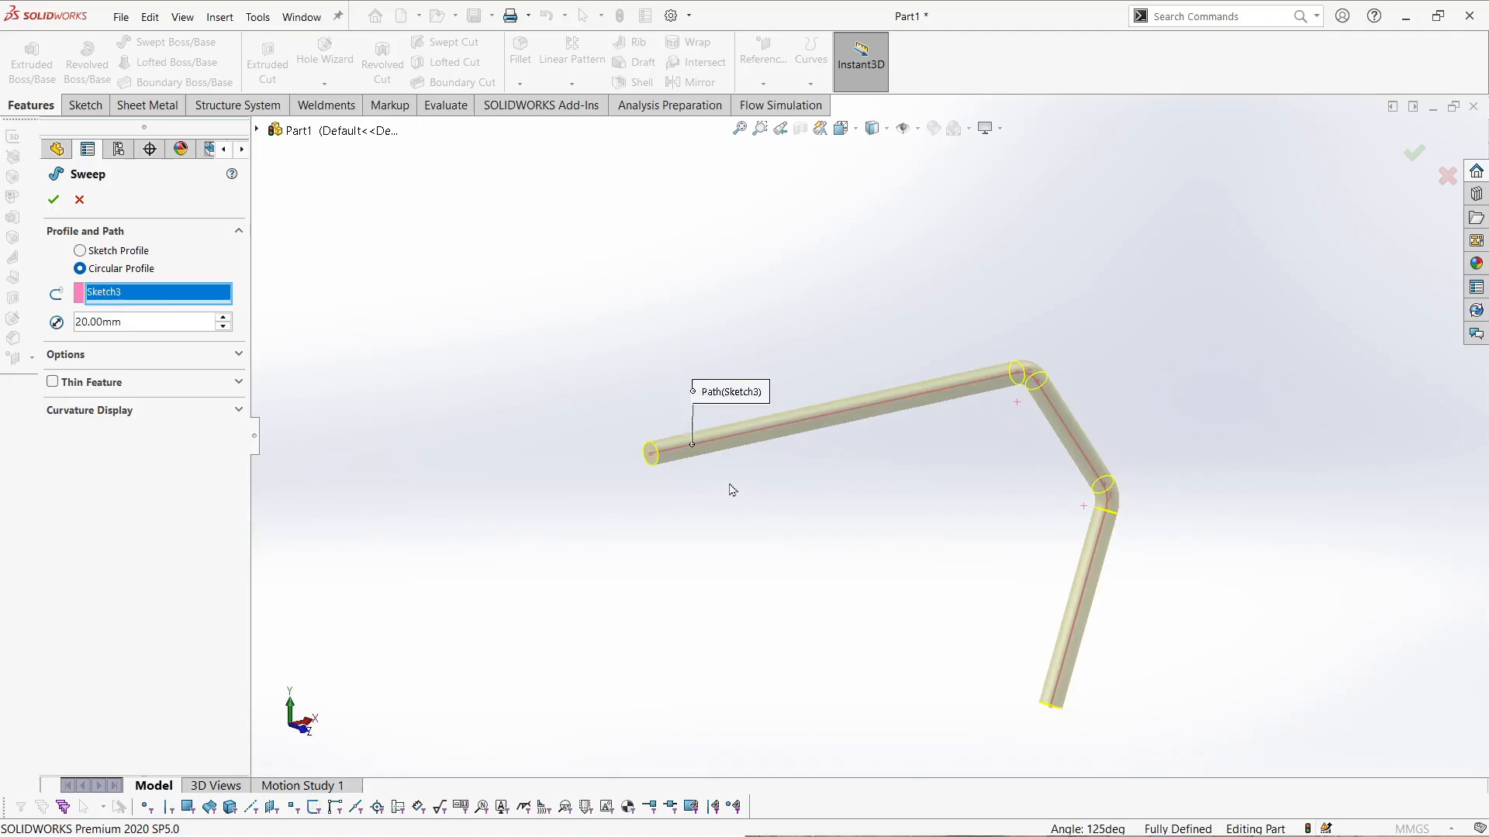
scroll(704, 425, down, 5)
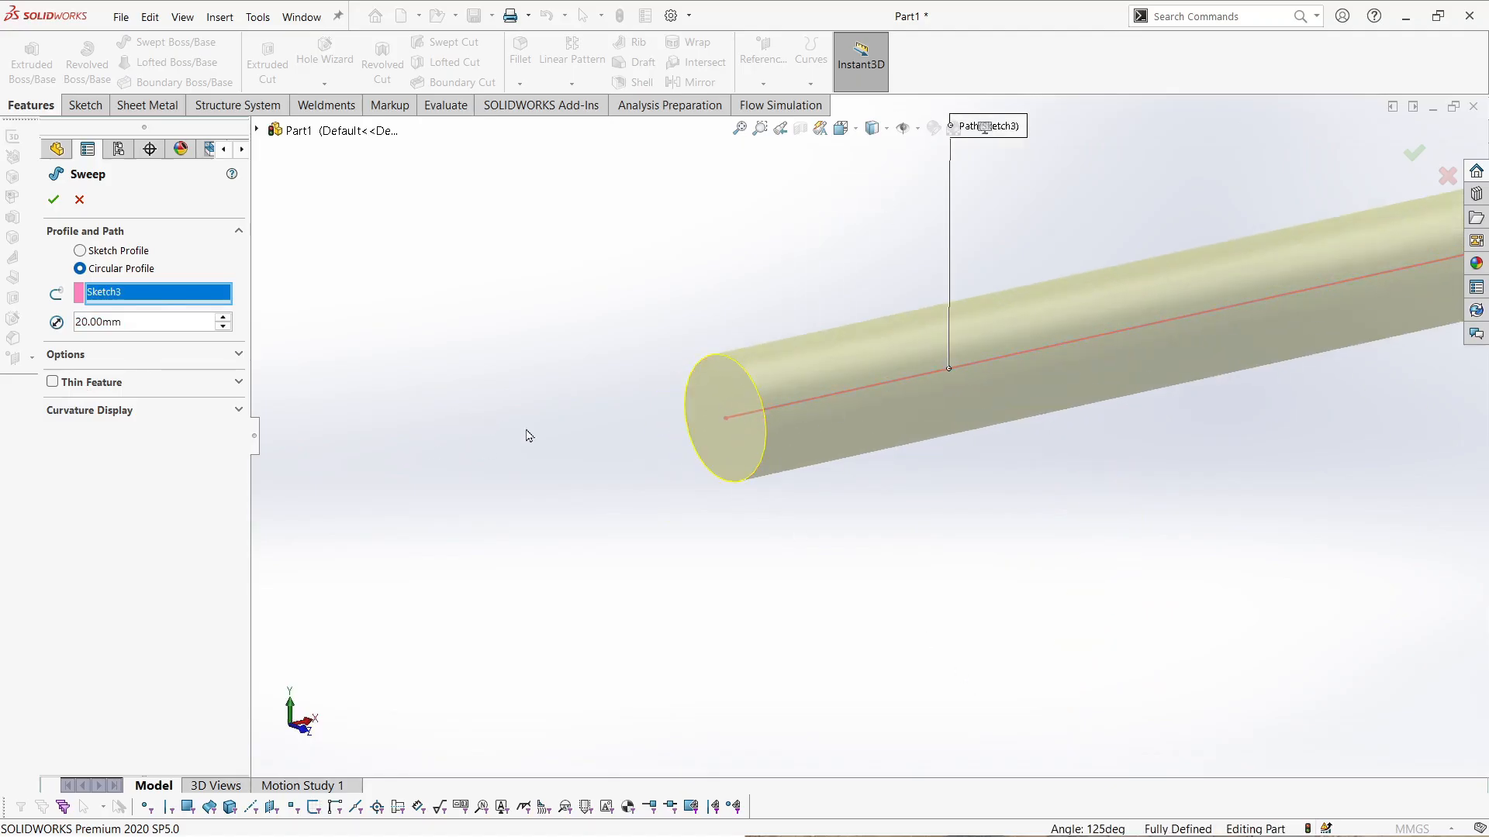
scroll(998, 533, up, 4)
scroll(1328, 415, down, 3)
scroll(1328, 416, up, 5)
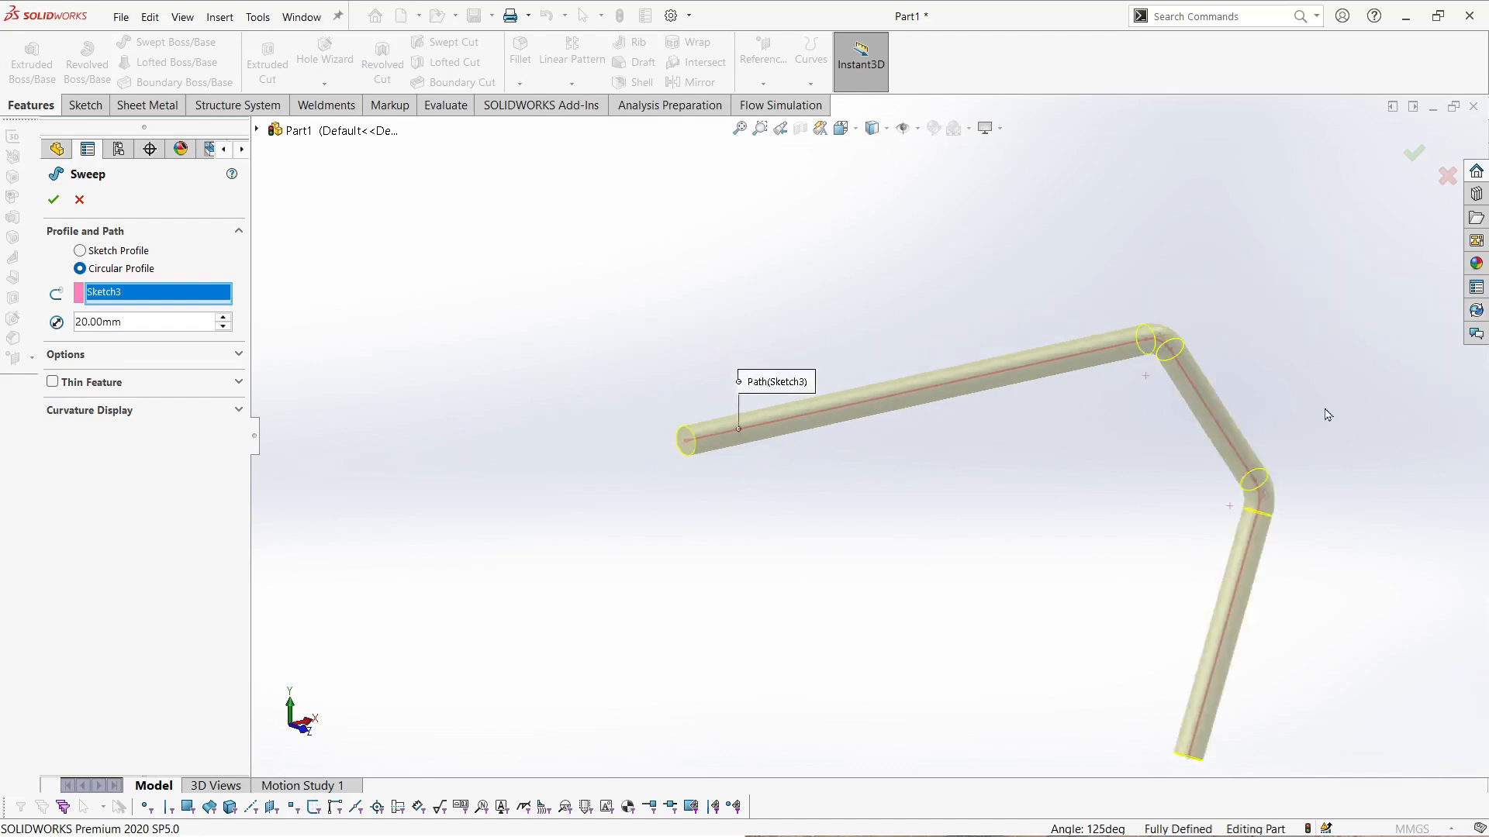
scroll(987, 422, down, 2)
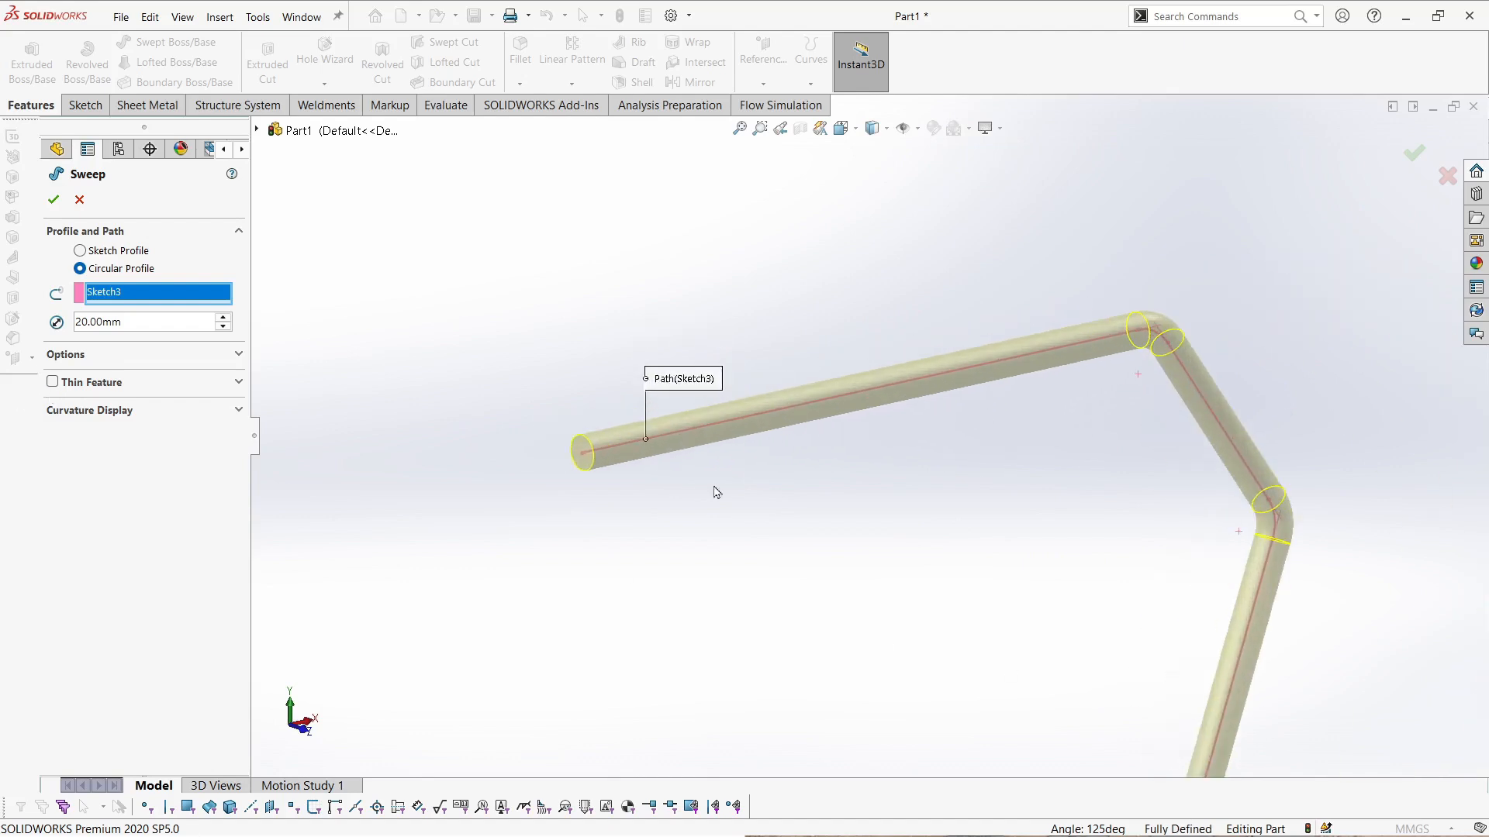
scroll(641, 462, down, 4)
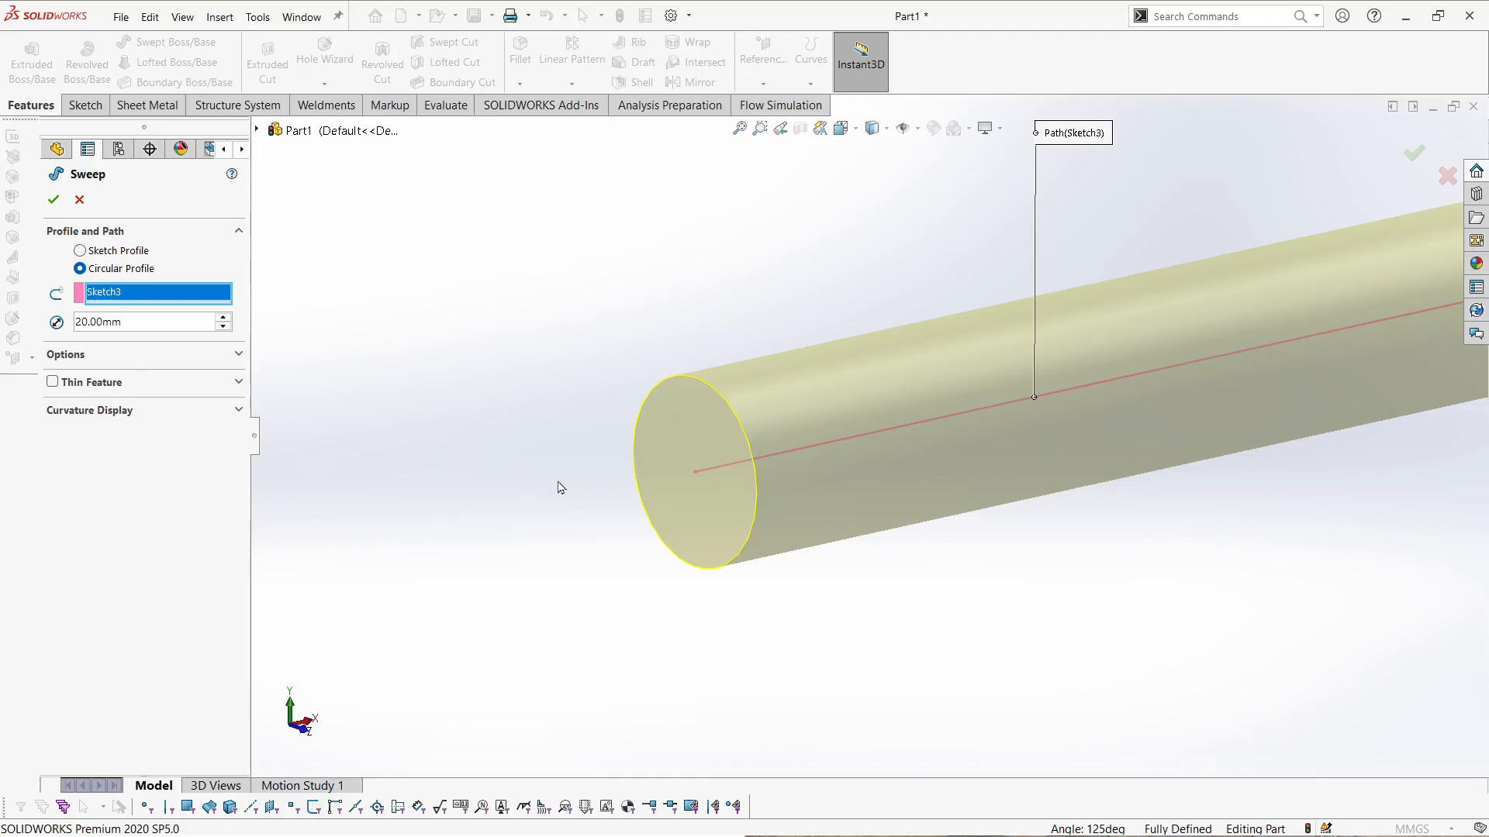
click(53, 382)
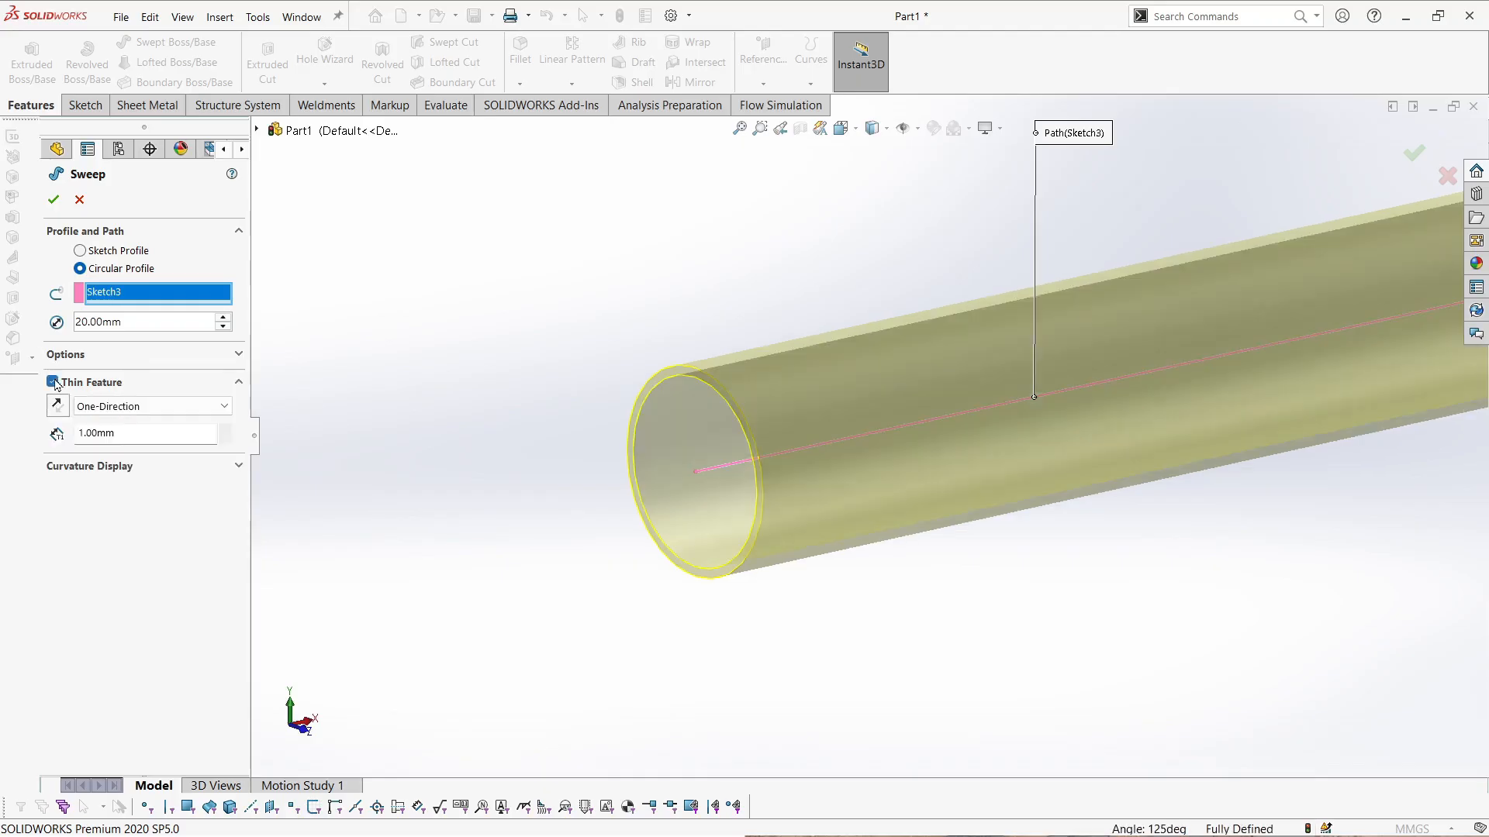
- Examine the hollow sweep preview at the pipe's open end and around its bends
scroll(672, 398, down, 3)
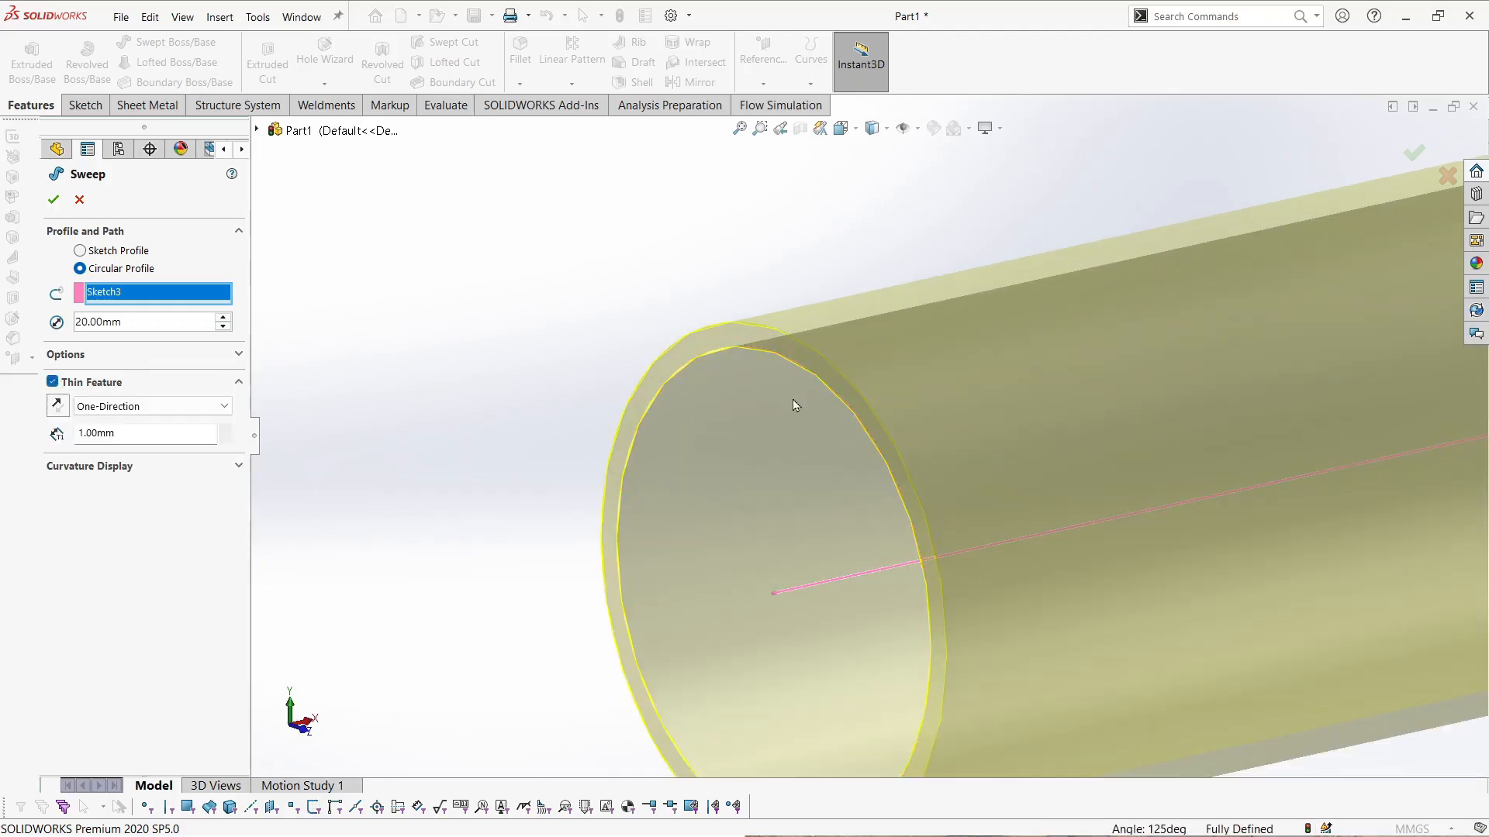
scroll(797, 405, up, 4)
scroll(881, 433, down, 3)
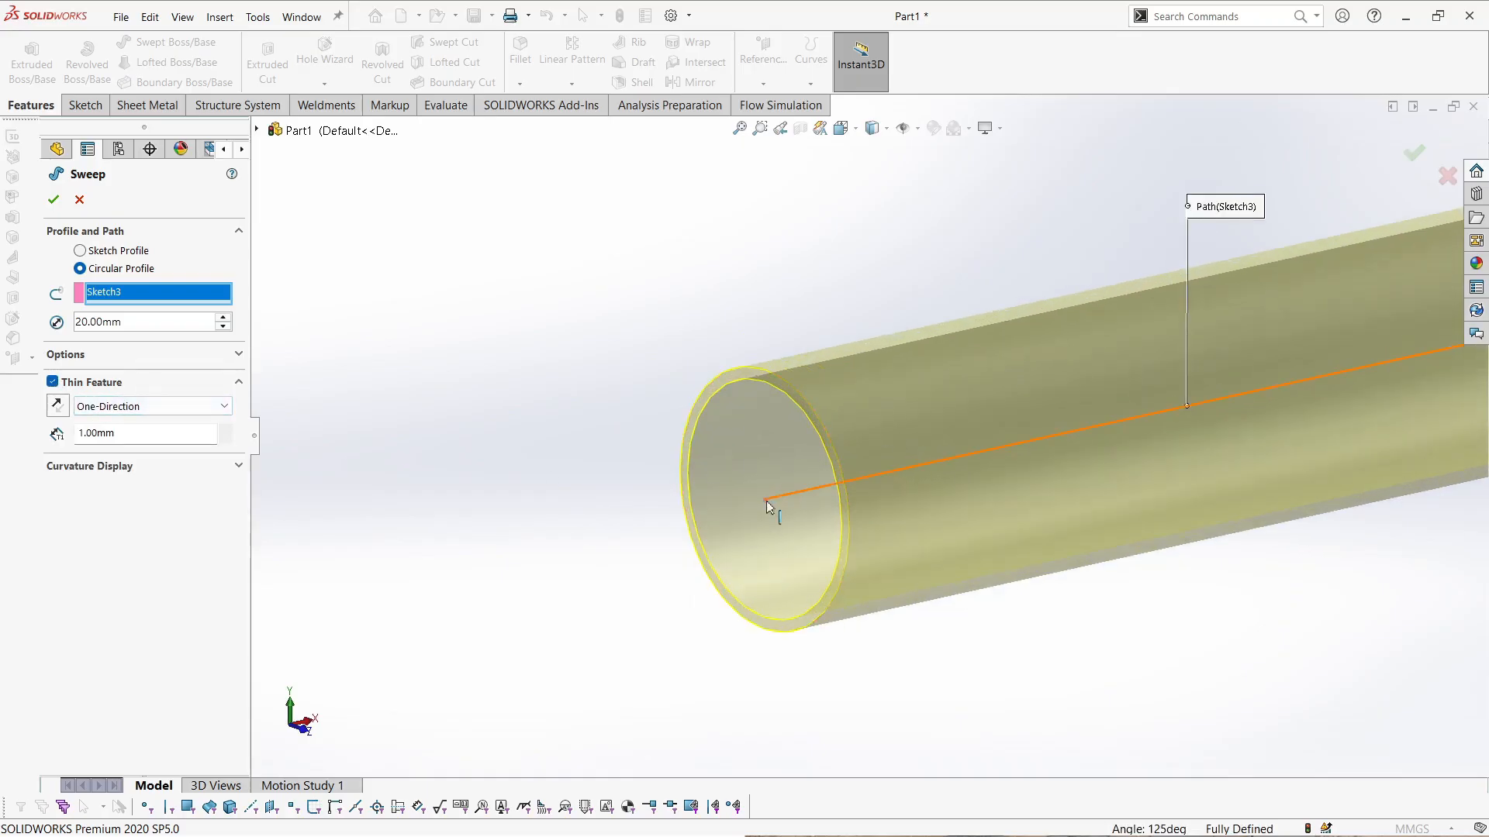
scroll(1173, 575, up, 8)
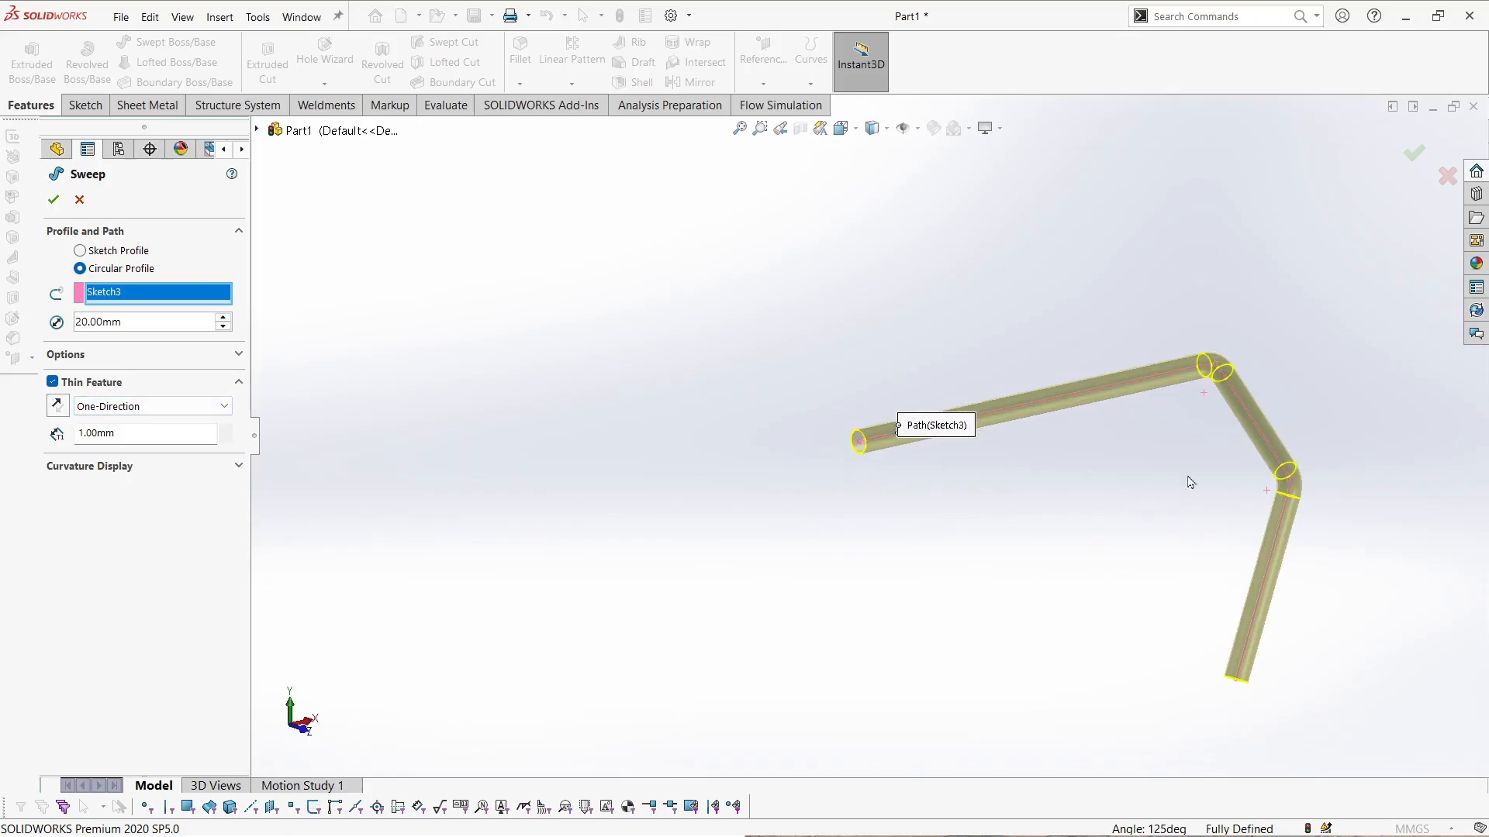
scroll(1190, 481, down, 10)
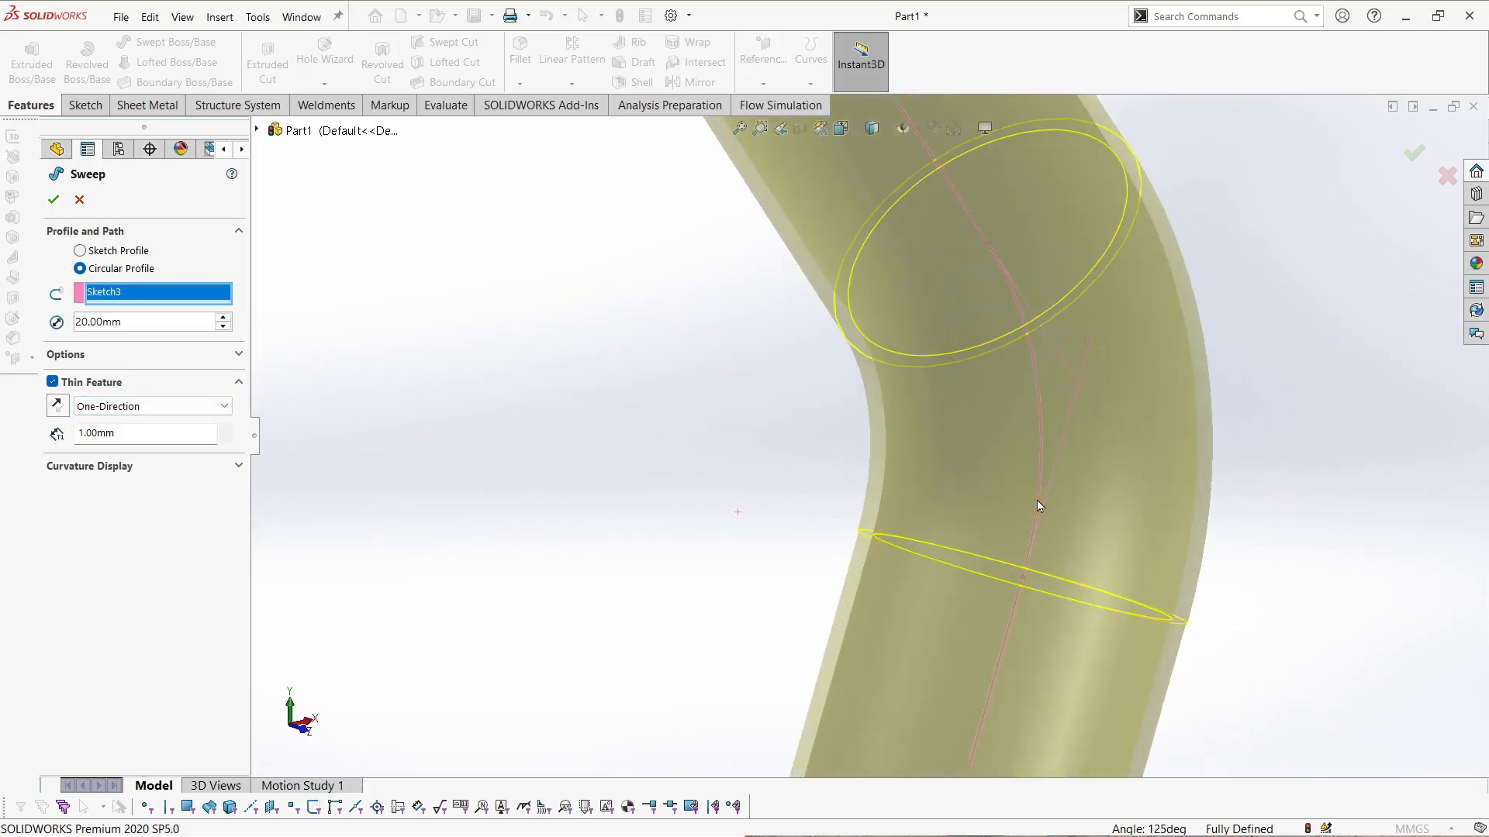
scroll(1039, 505, up, 10)
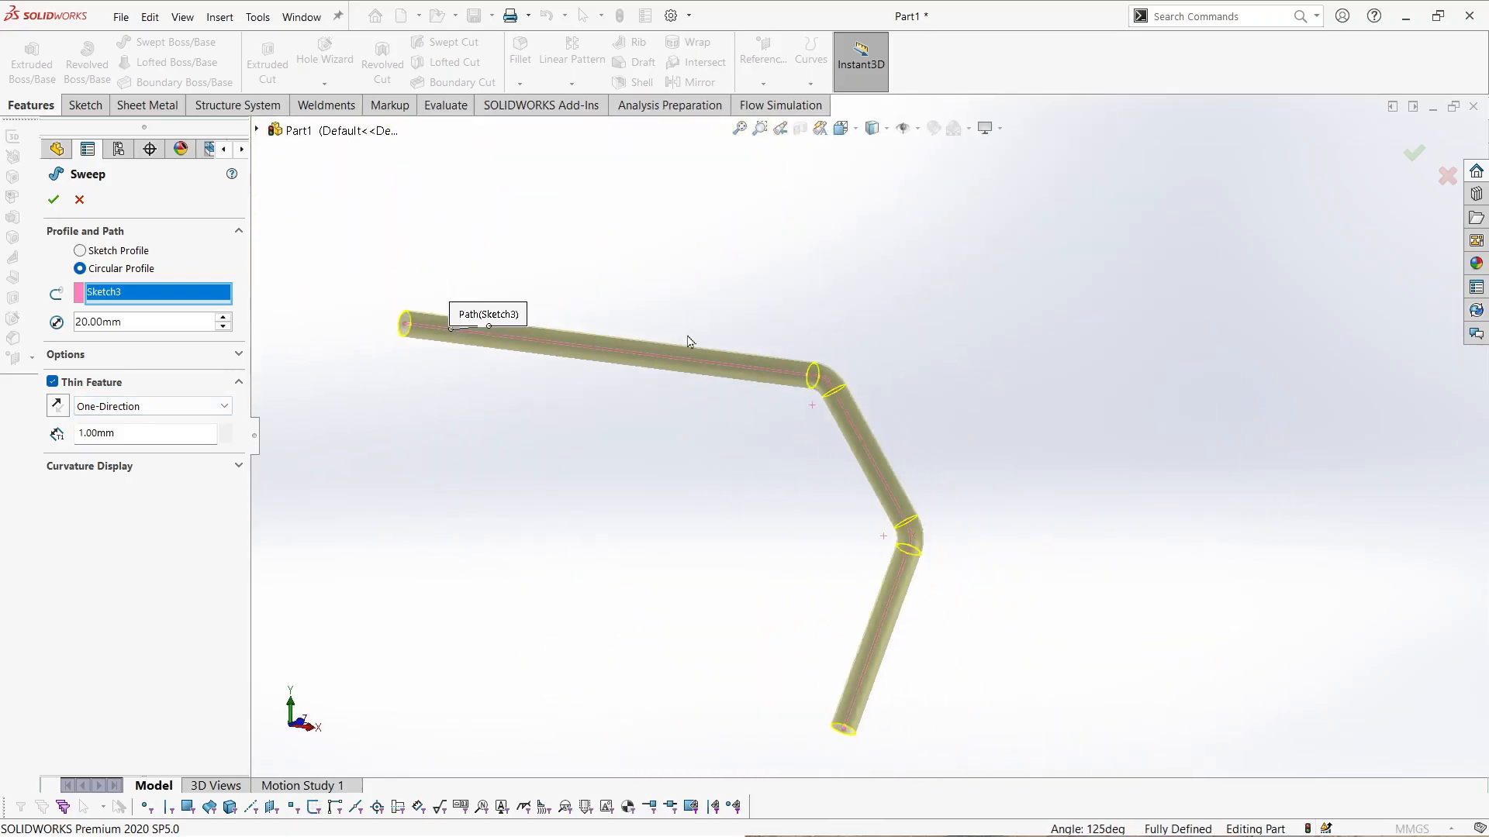
scroll(498, 342, down, 11)
middle_drag(574, 373, 775, 416)
scroll(1057, 432, up, 4)
scroll(1033, 432, down, 5)
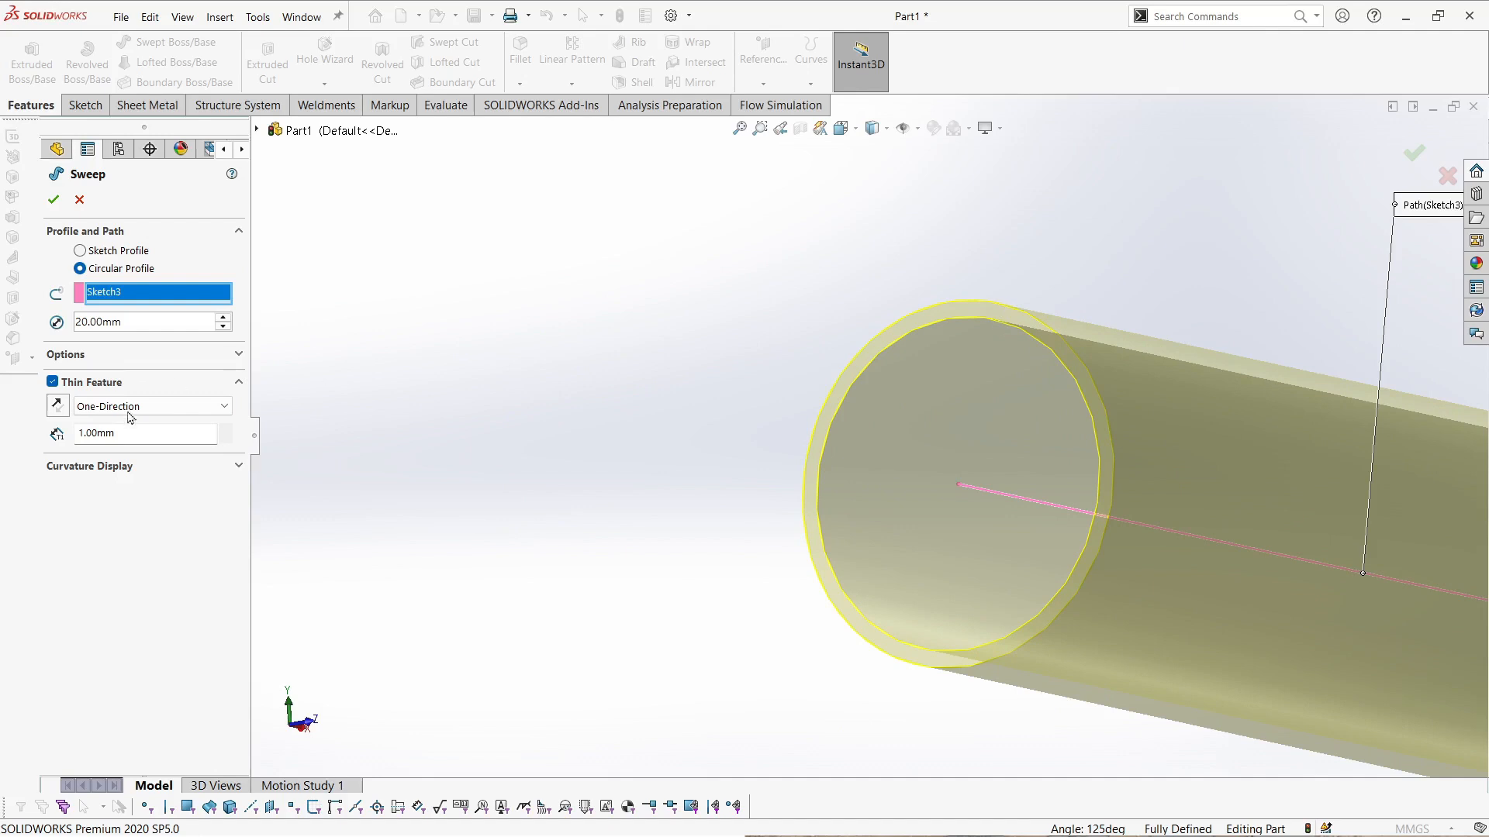
- Set the thin feature's wall thickness to 1.5 mm
click(93, 432)
text(1.5)
key(Return)
- Try reversing the thin feature direction so the wall thickens inward from the circular profile
click(60, 413)
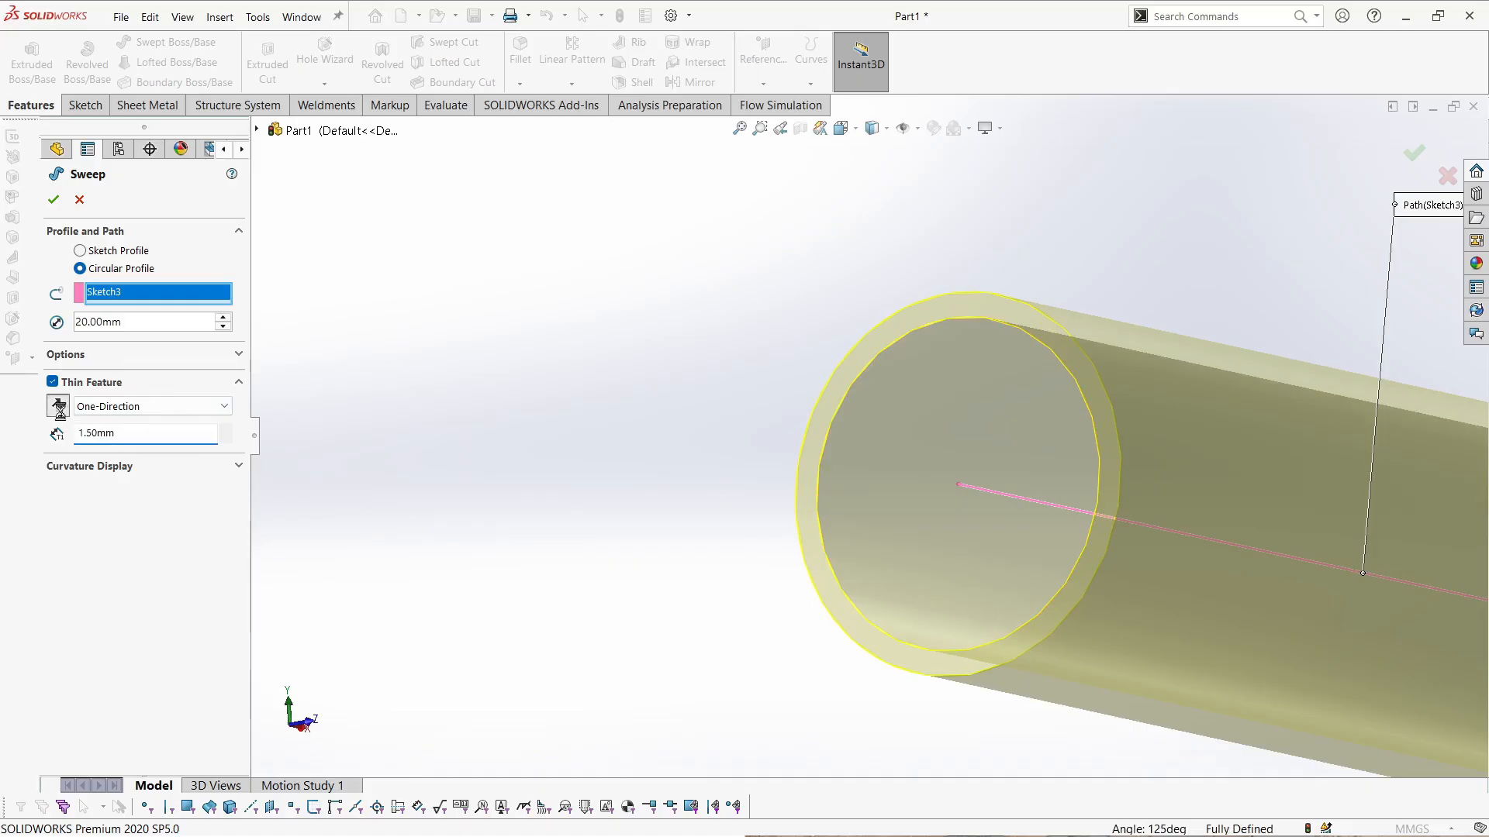
click(59, 417)
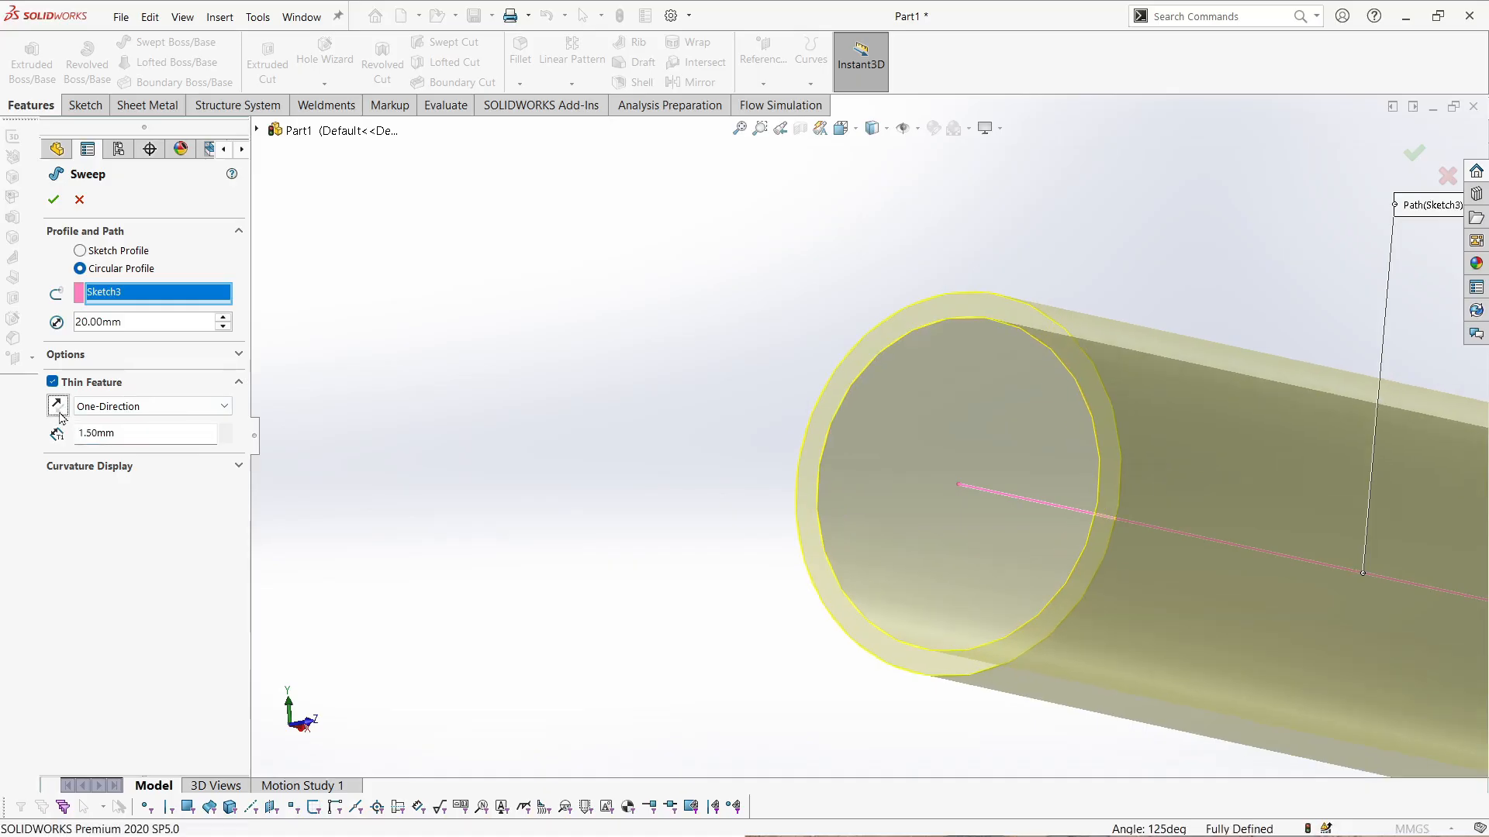
click(60, 417)
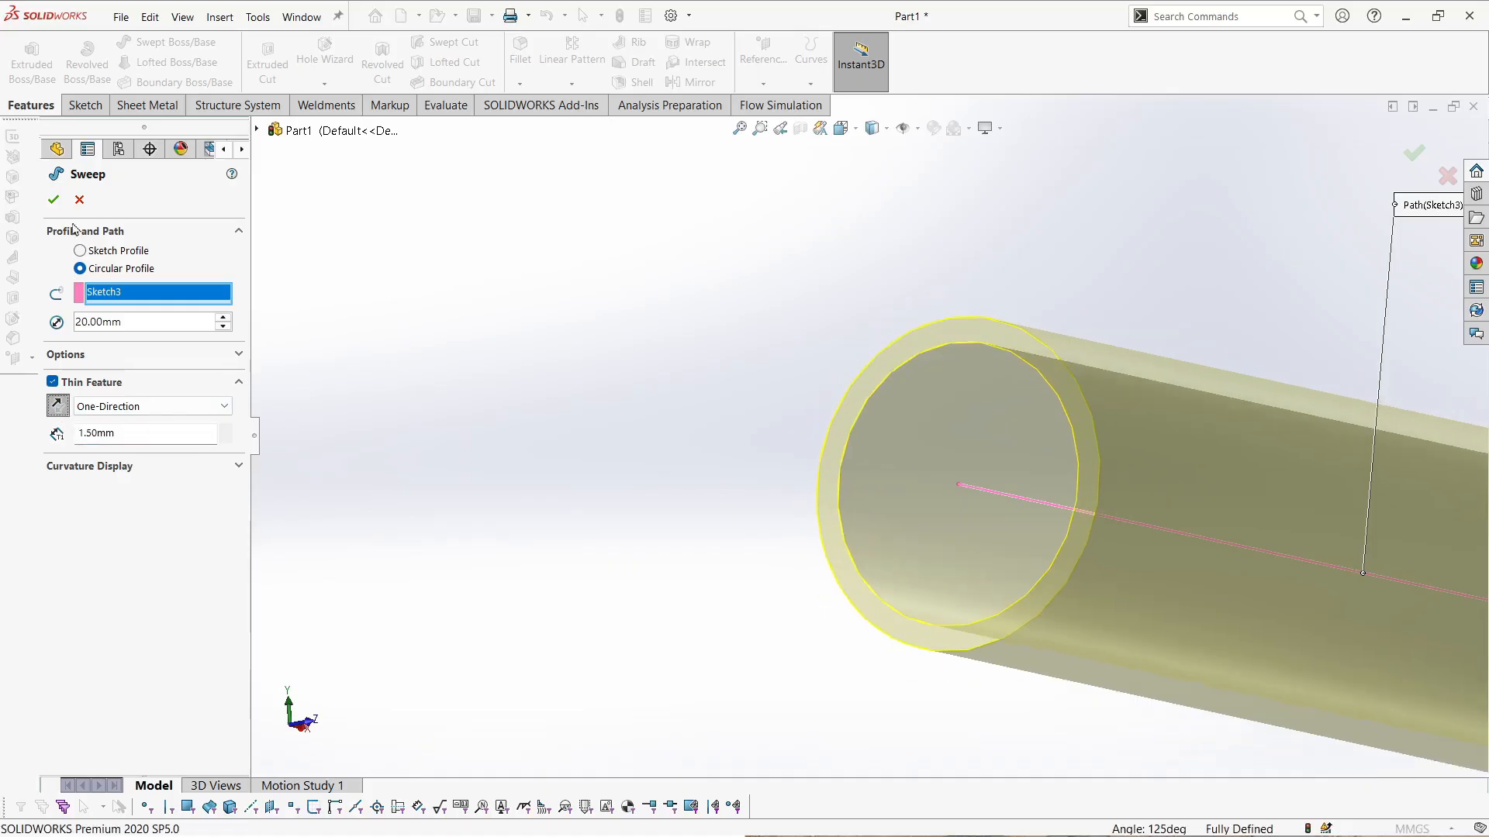
- Switch the wall thickness back to the outside of the circular profile and complete the thin sweep
drag(155, 327, 3, 325)
click(170, 327)
click(57, 405)
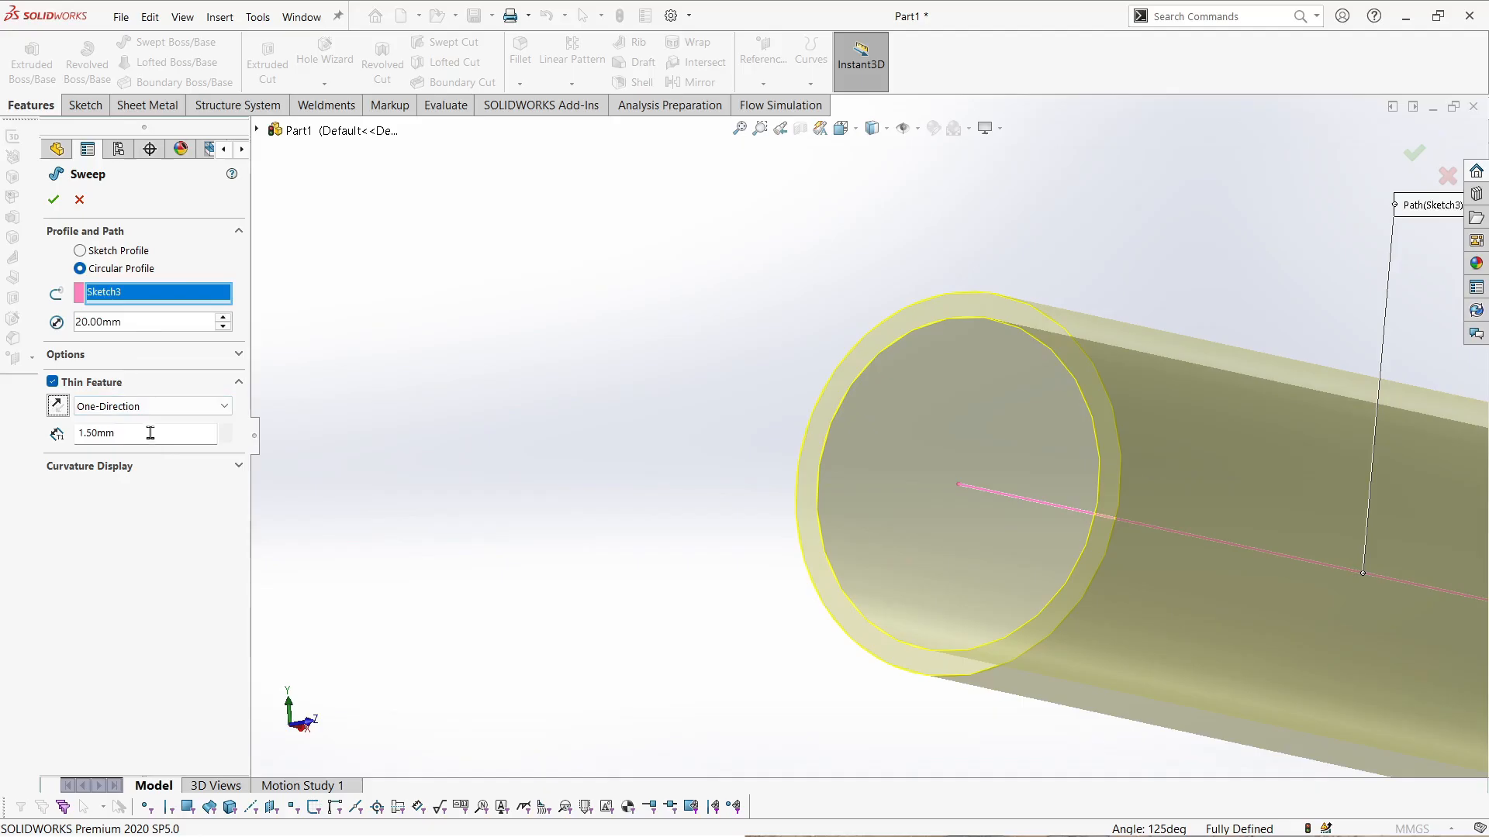
click(53, 199)
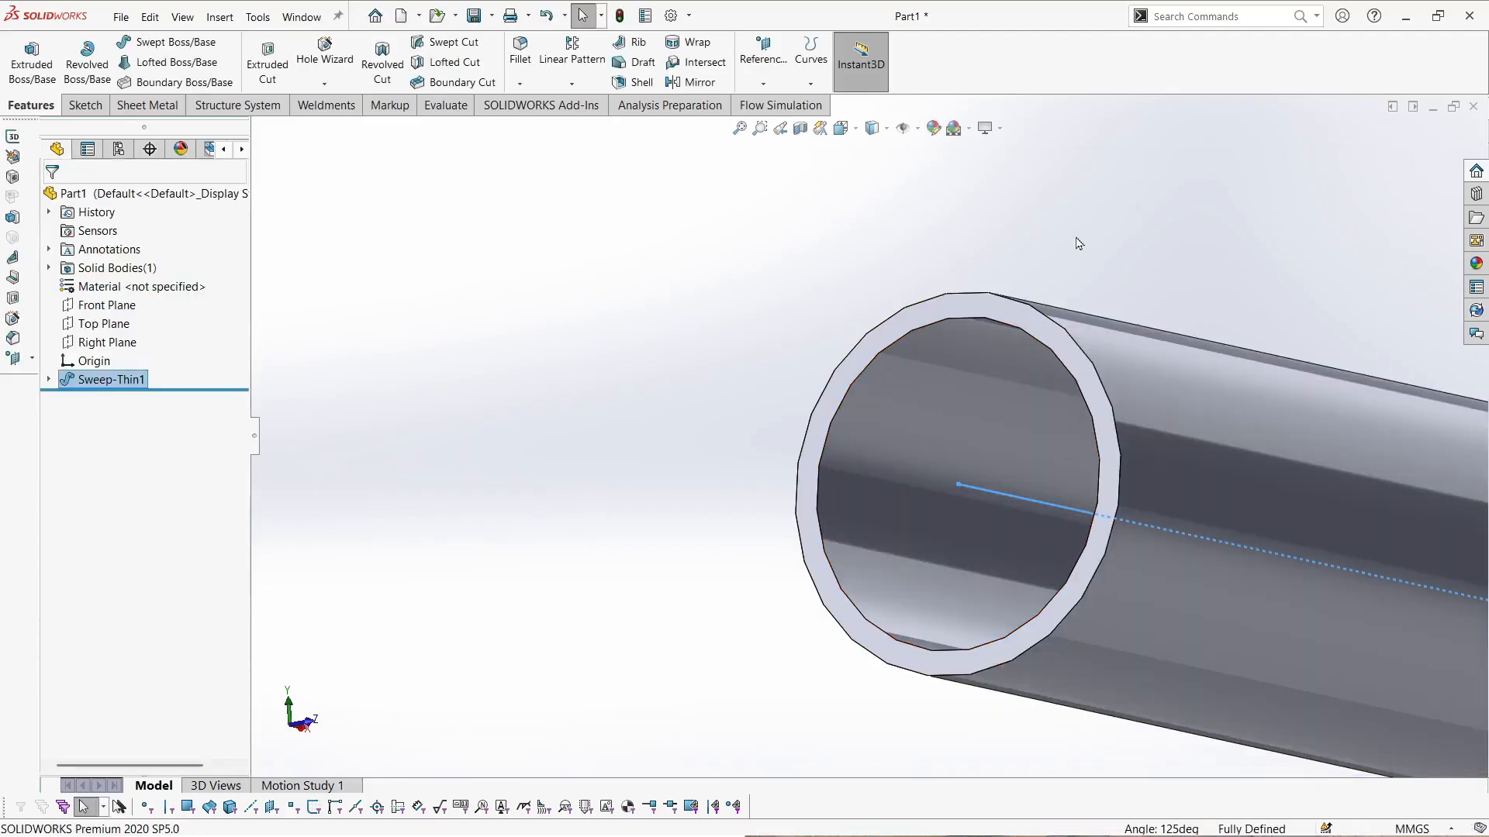
- Save the finished pipe part in the Downloads folder under the file name "Uji fluida"
click(1080, 267)
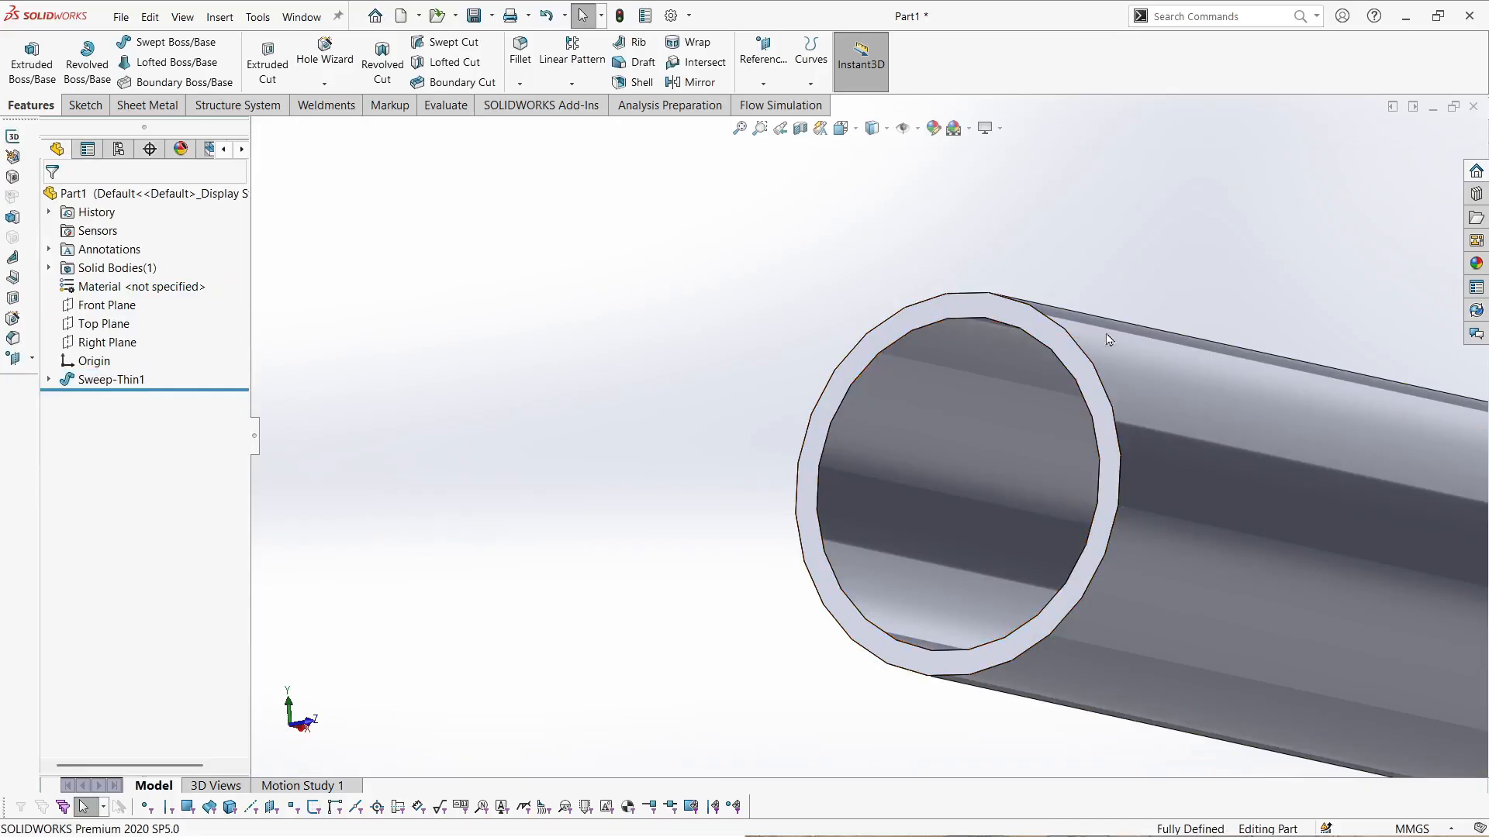
scroll(863, 439, up, 1)
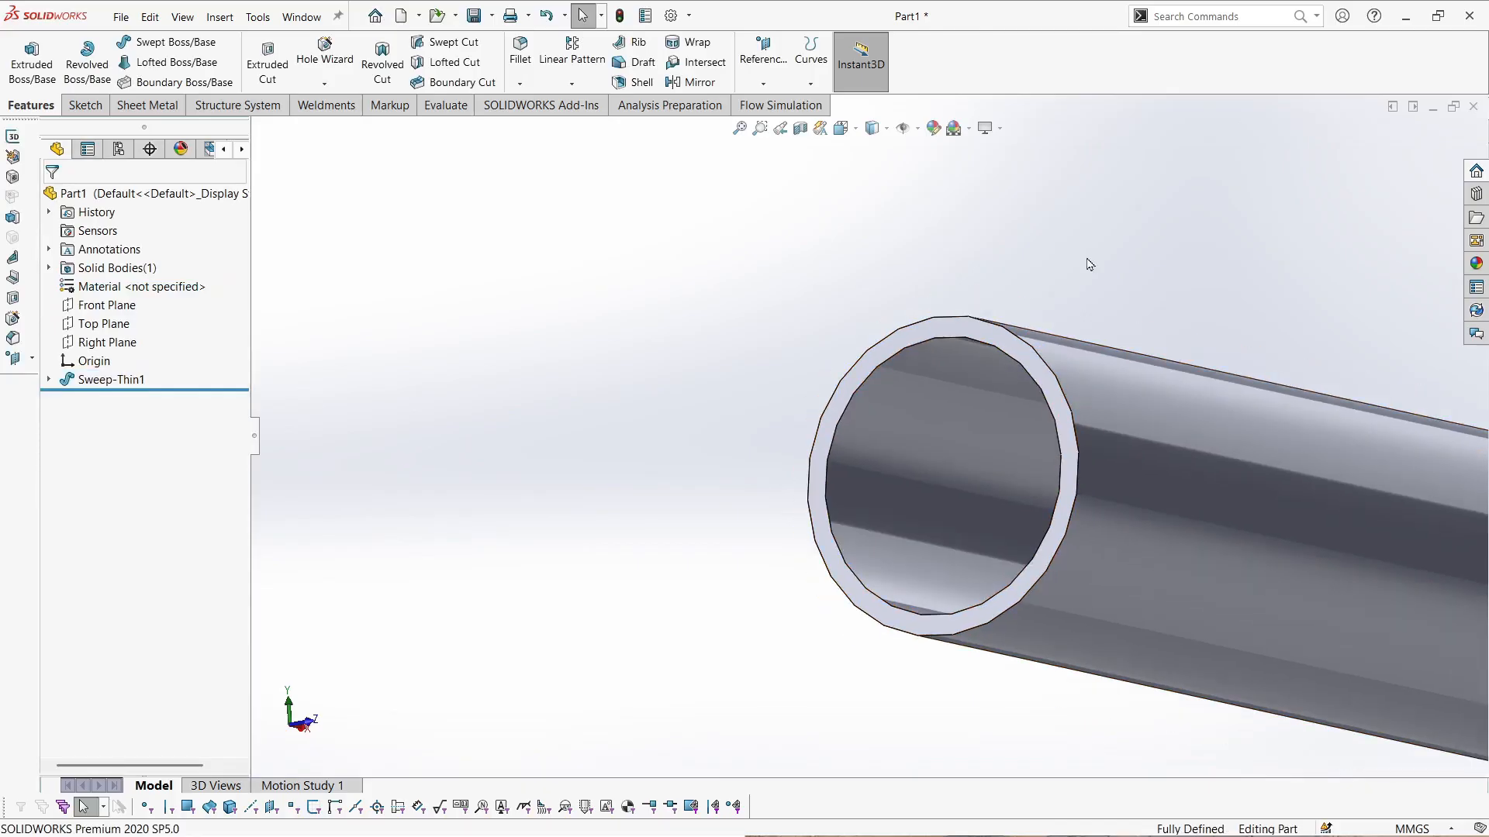
key(ctrl+7)
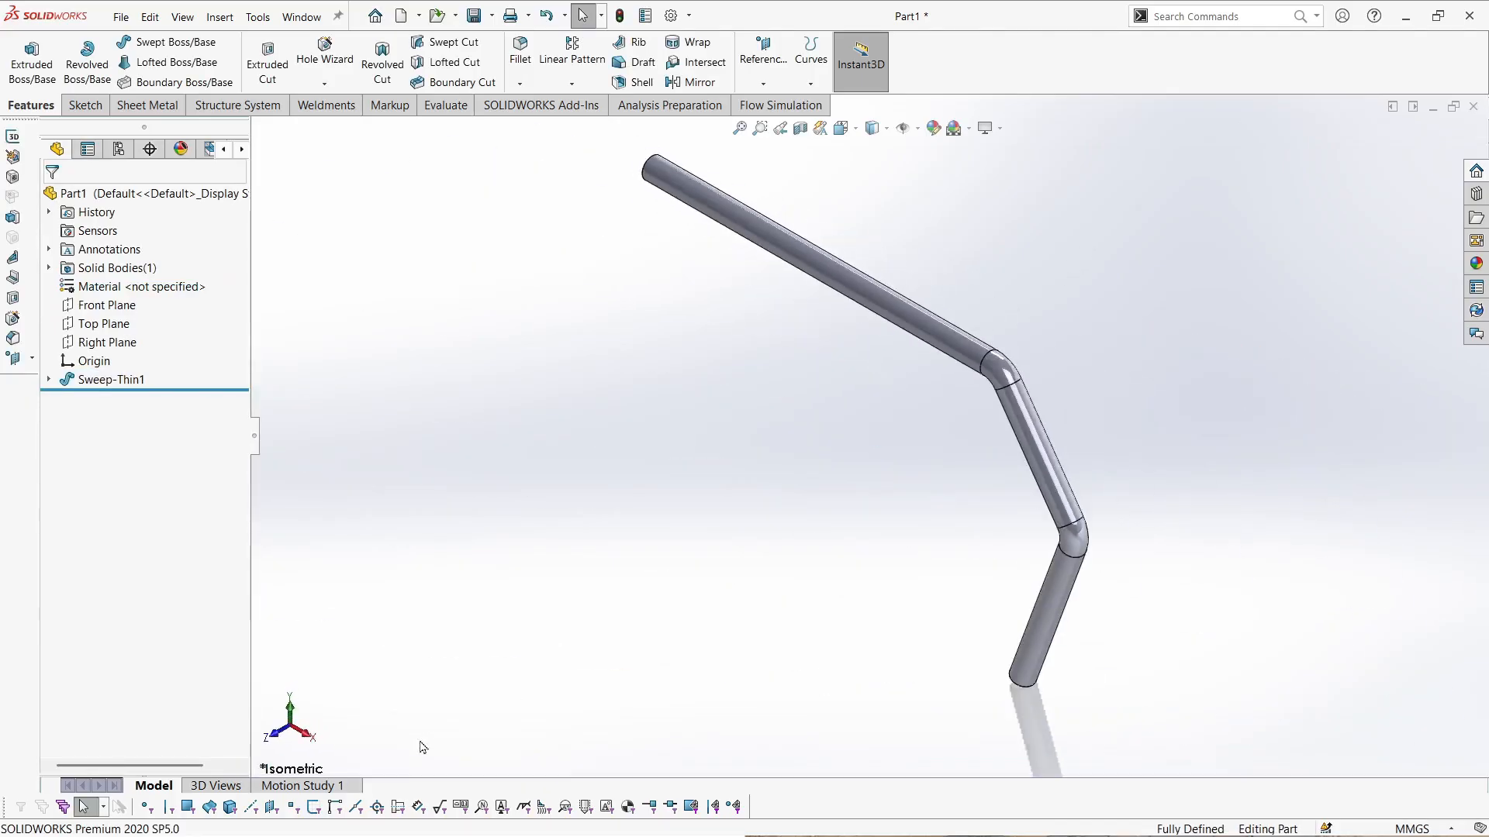
click(815, 107)
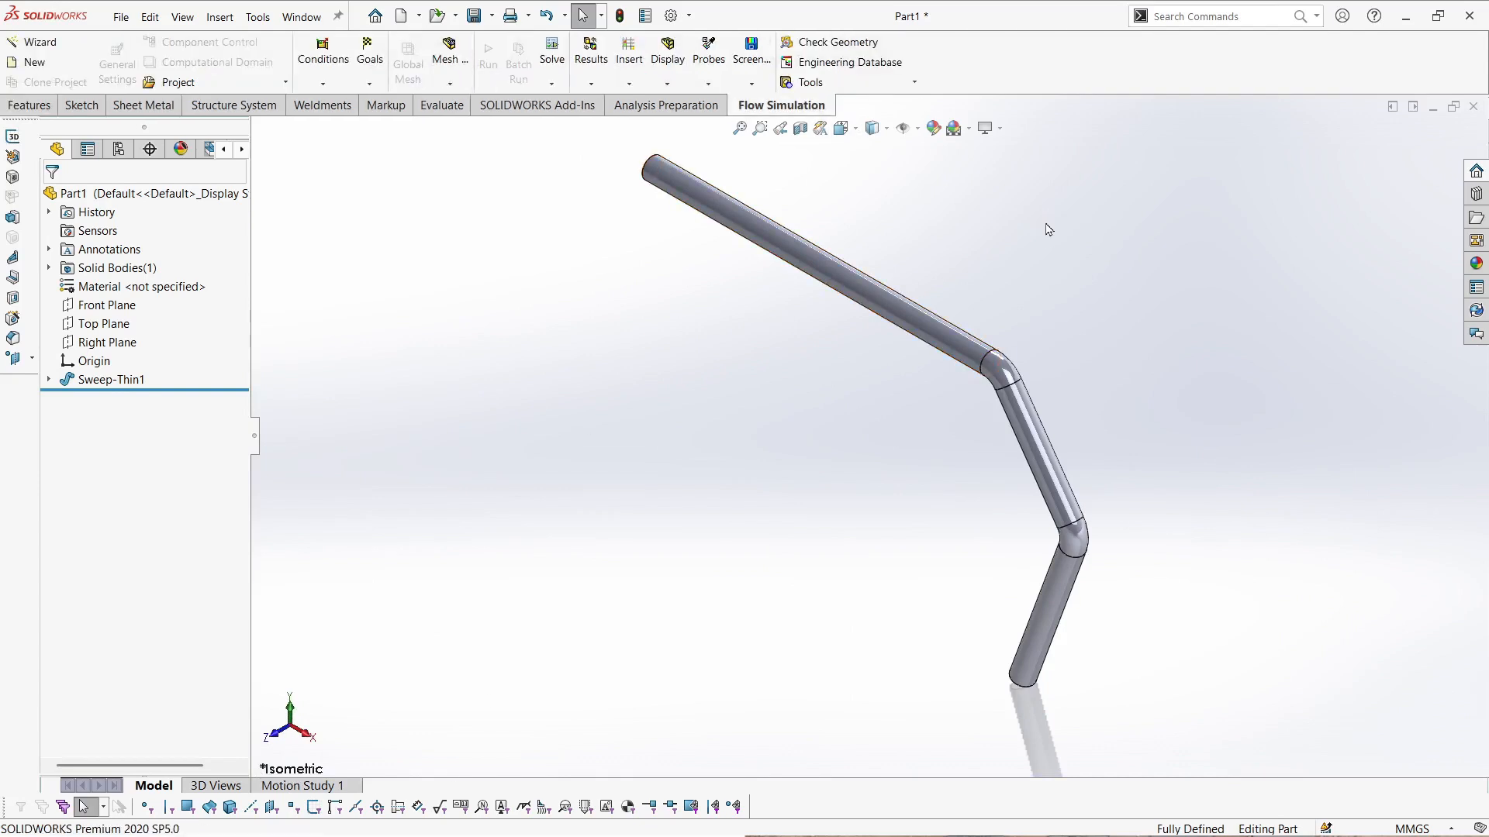
key(ctrl+s)
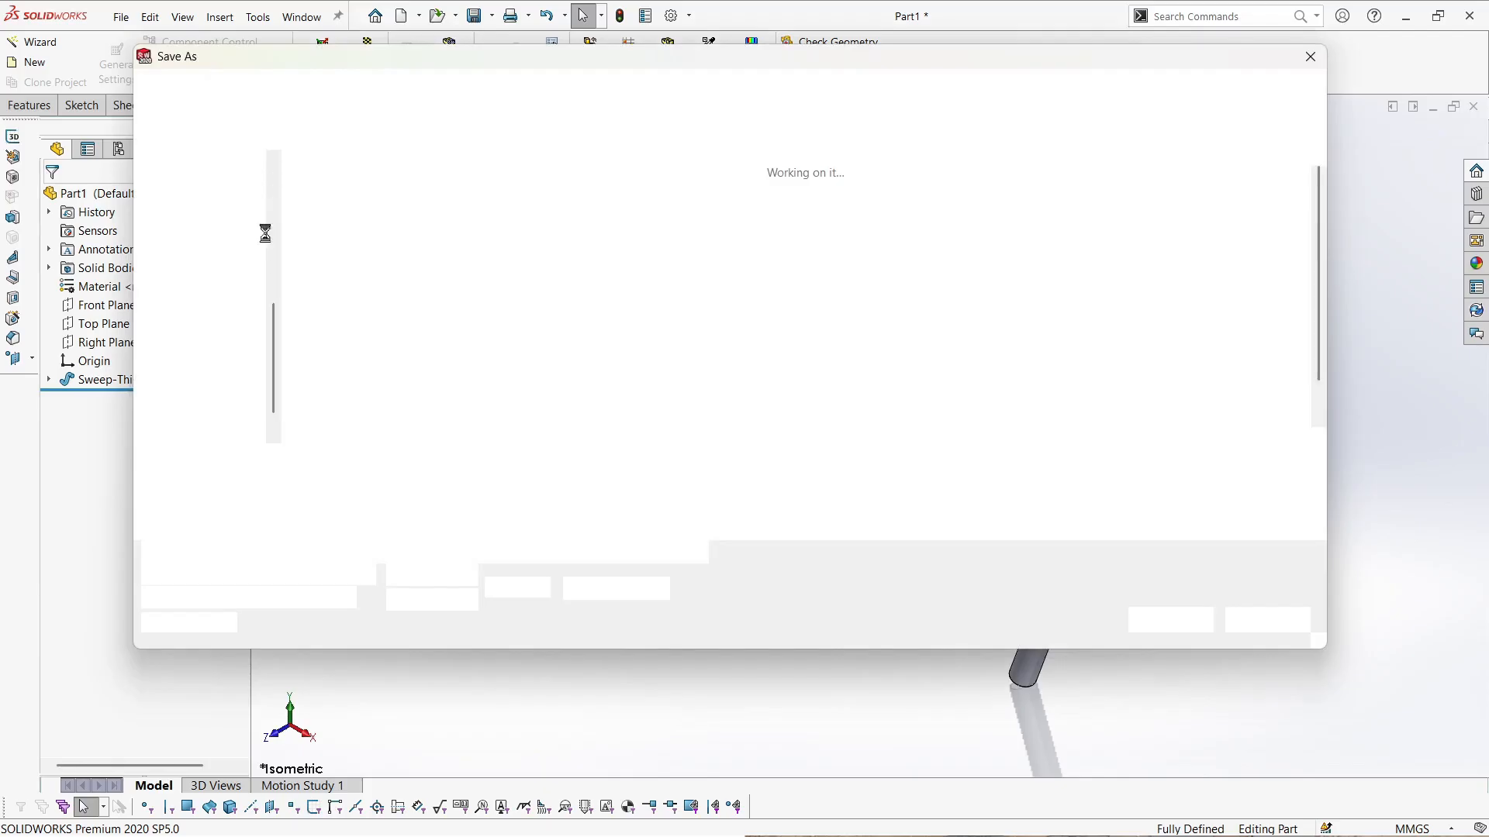
scroll(217, 232, up, 5)
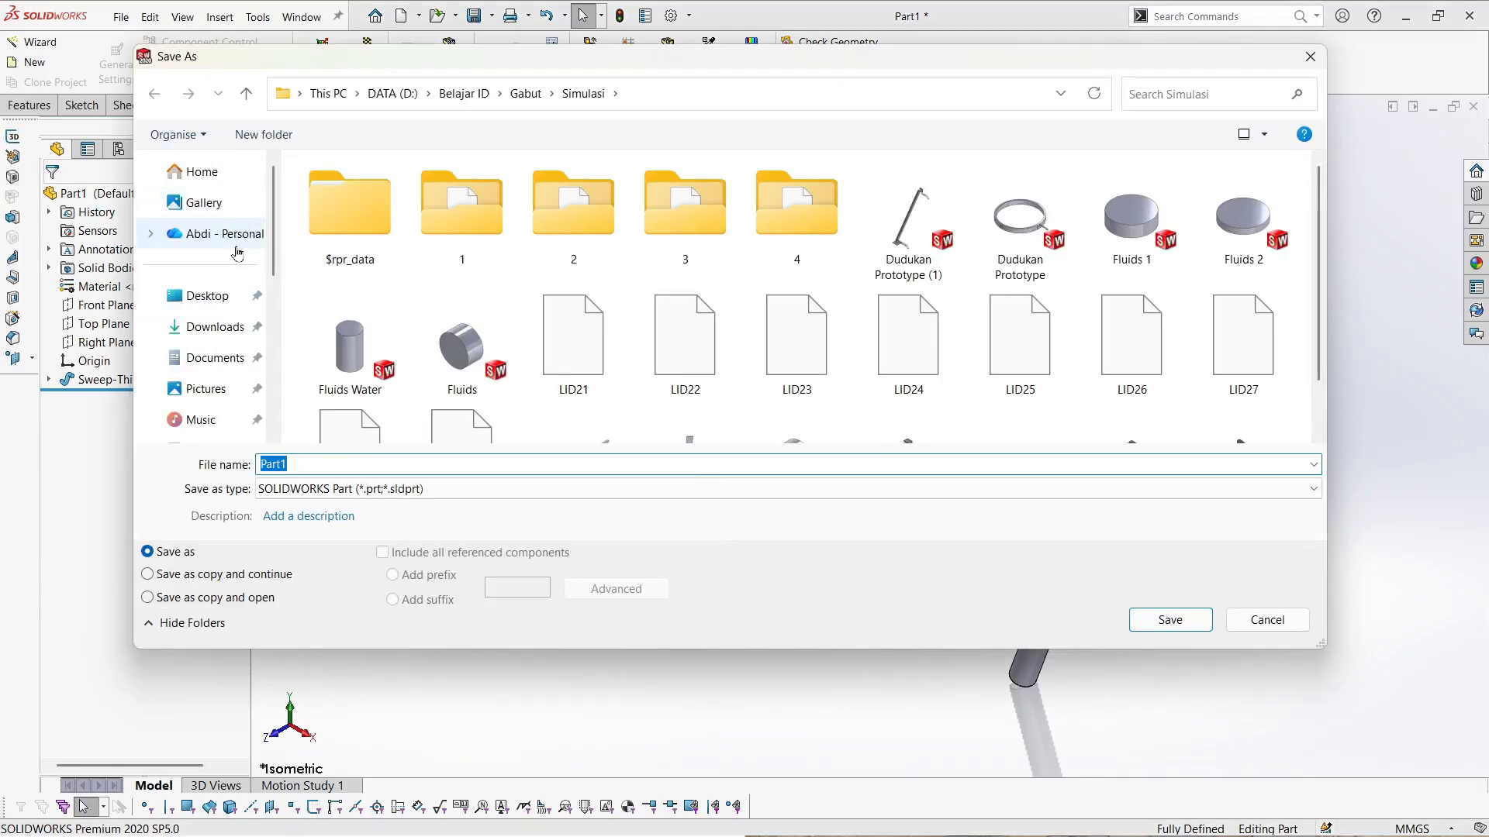
click(233, 342)
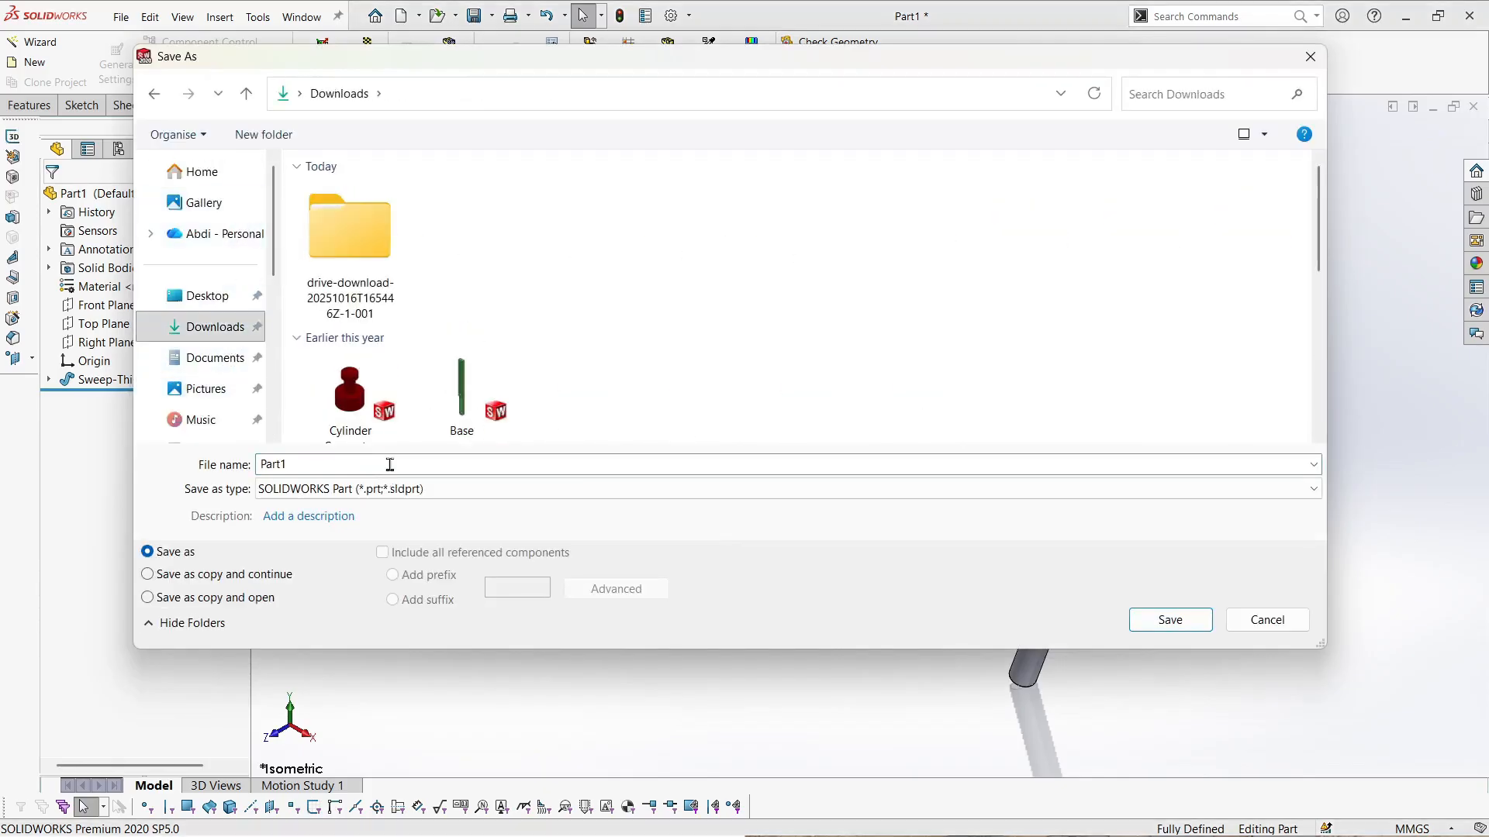
scroll(804, 419, down, 3)
scroll(760, 356, up, 3)
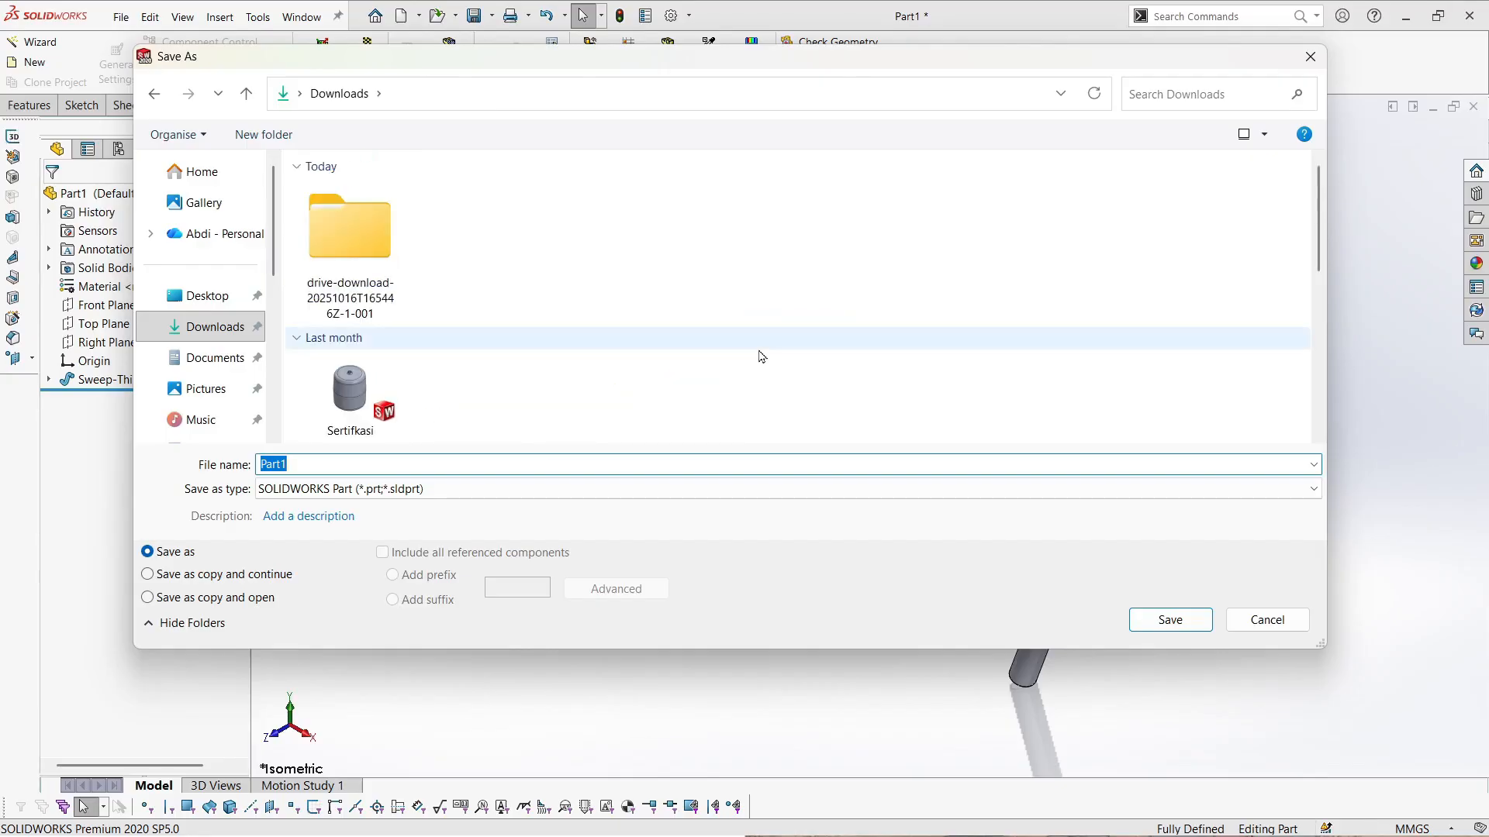
text(Uji fluida)
key(Return)
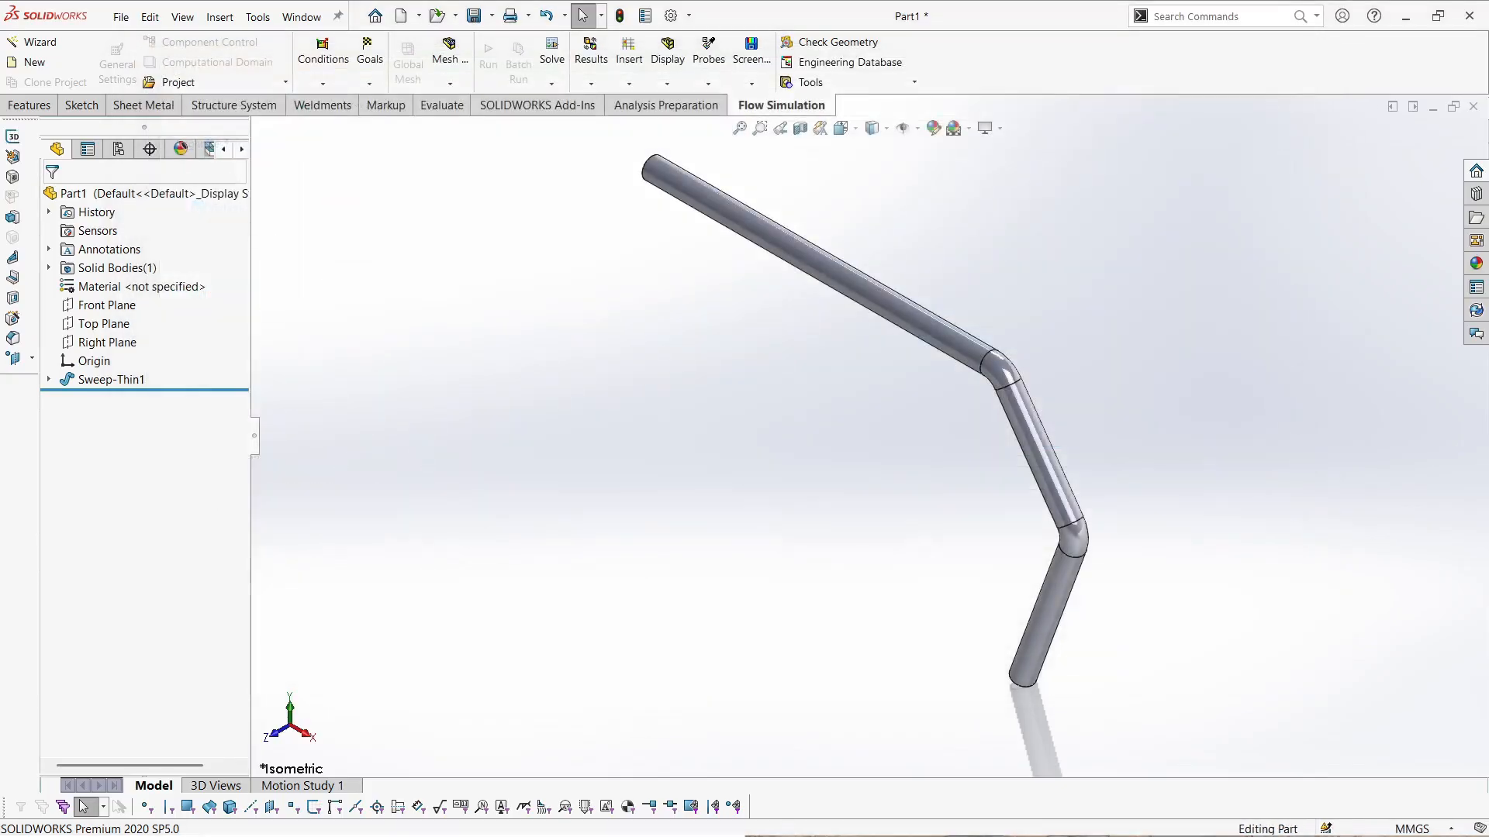
- Start Create Lids and select the annular end face at the open end of the pipe's long straight section
click(848, 82)
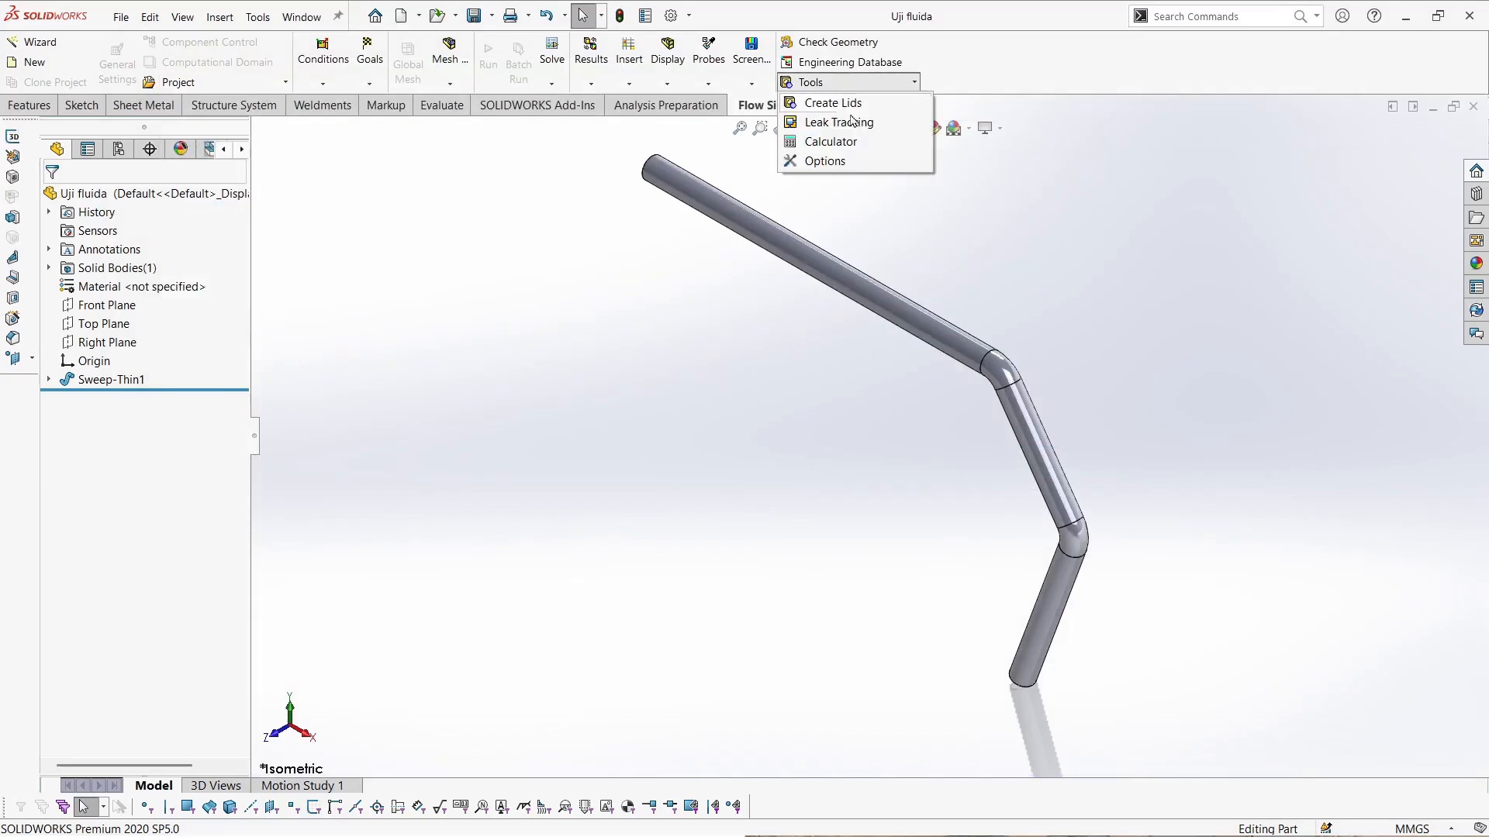
click(831, 103)
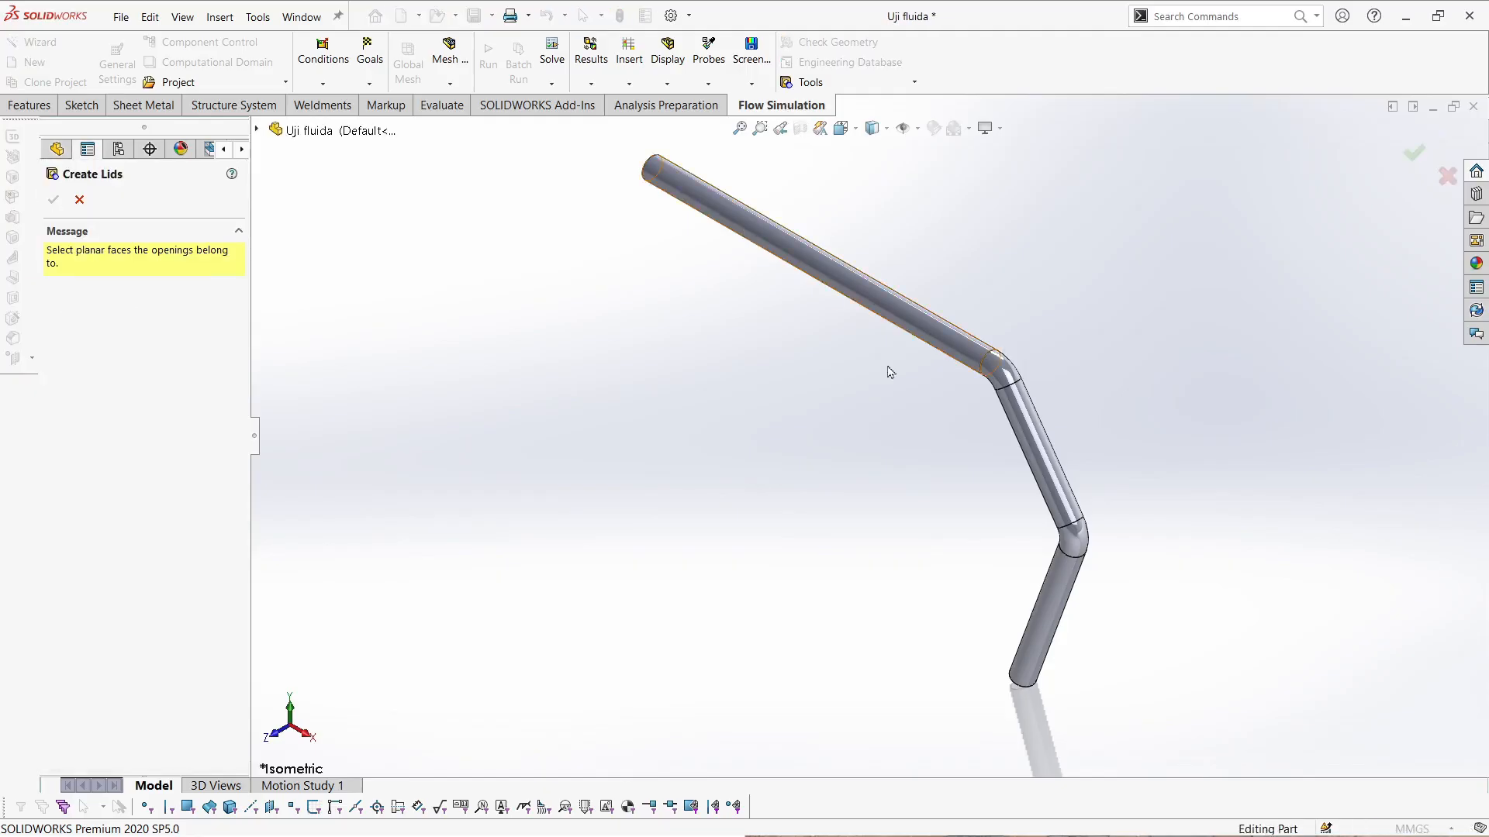
mouse_move(761, 243)
middle_down()
mouse_move(870, 299)
mouse_move(773, 225)
middle_up()
scroll(772, 224, down, 10)
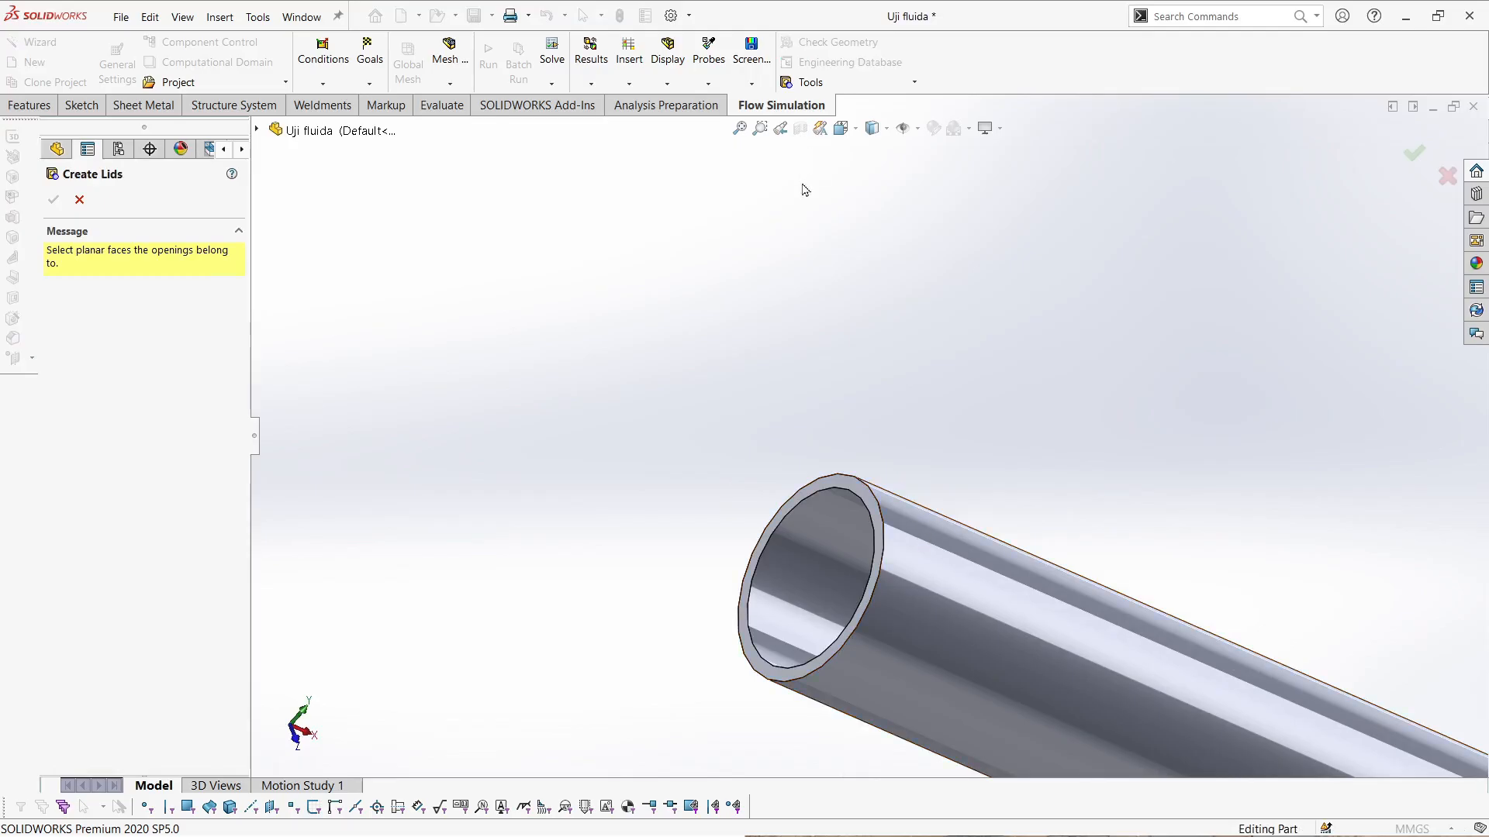
scroll(915, 589, down, 4)
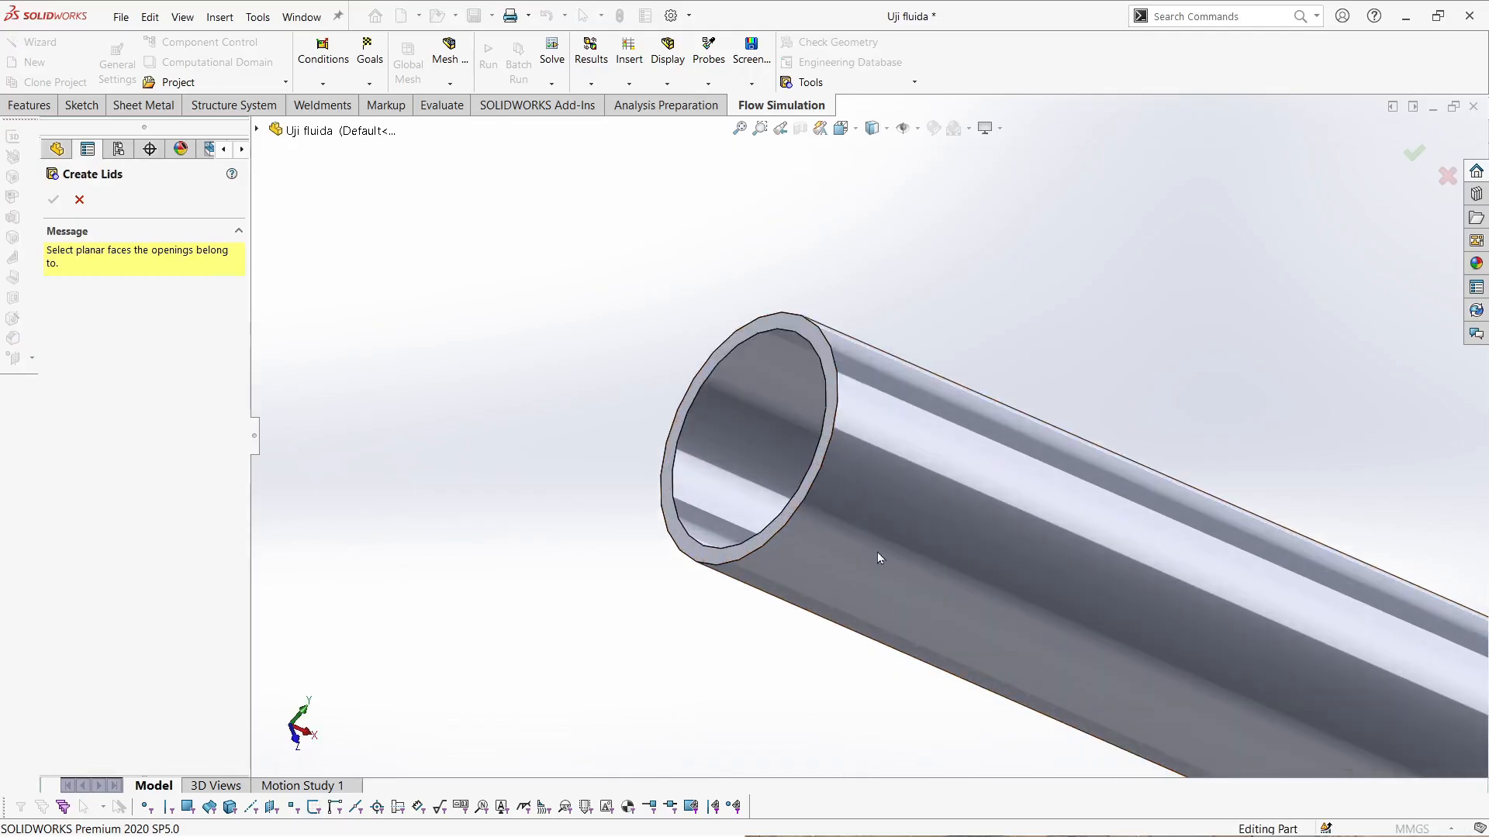
click(779, 318)
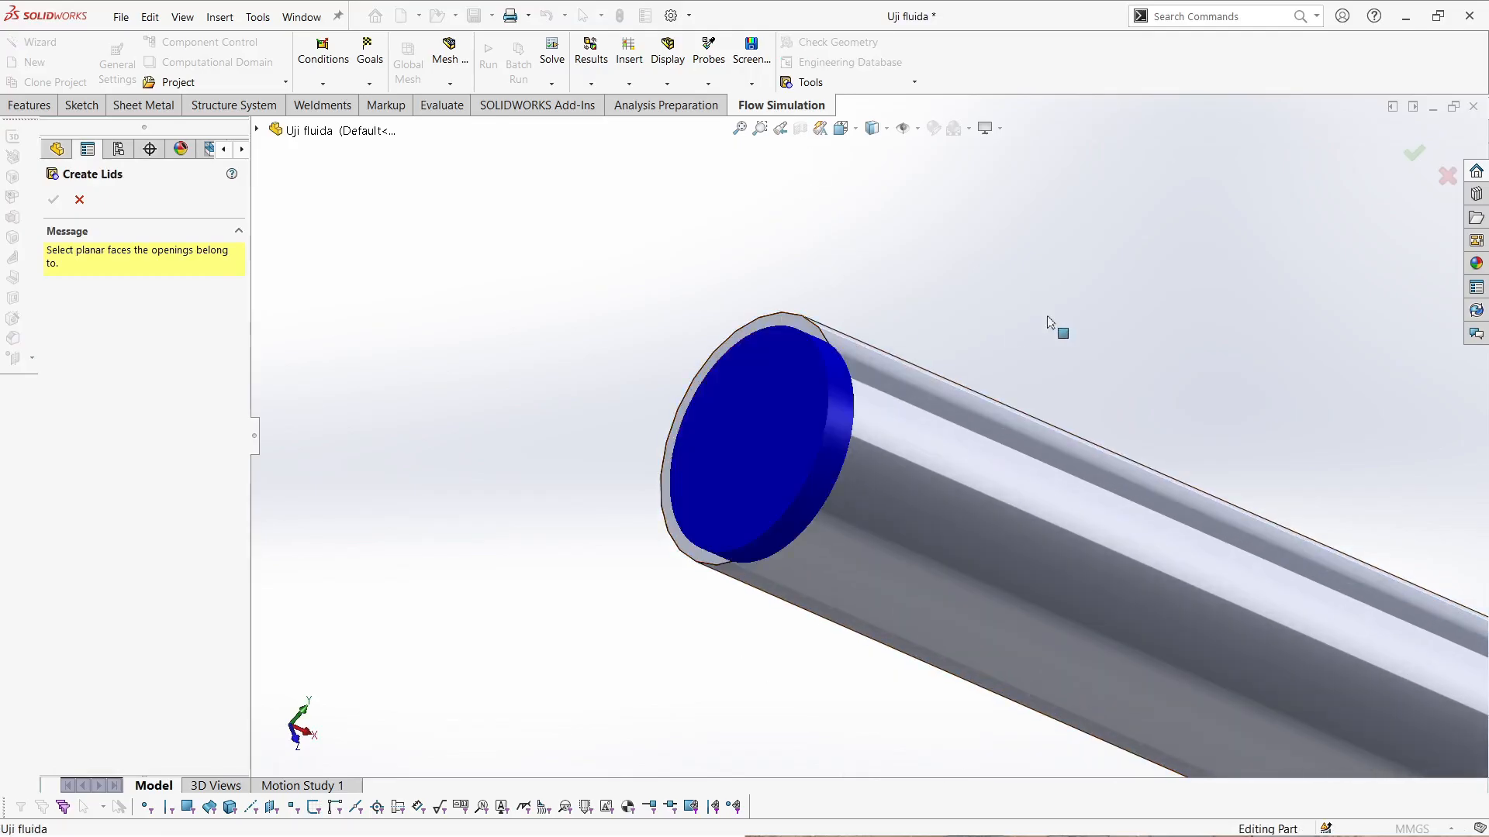
- Add the annular end face at the pipe's lower open end to the lid selection and create both lids
scroll(1045, 426, up, 2)
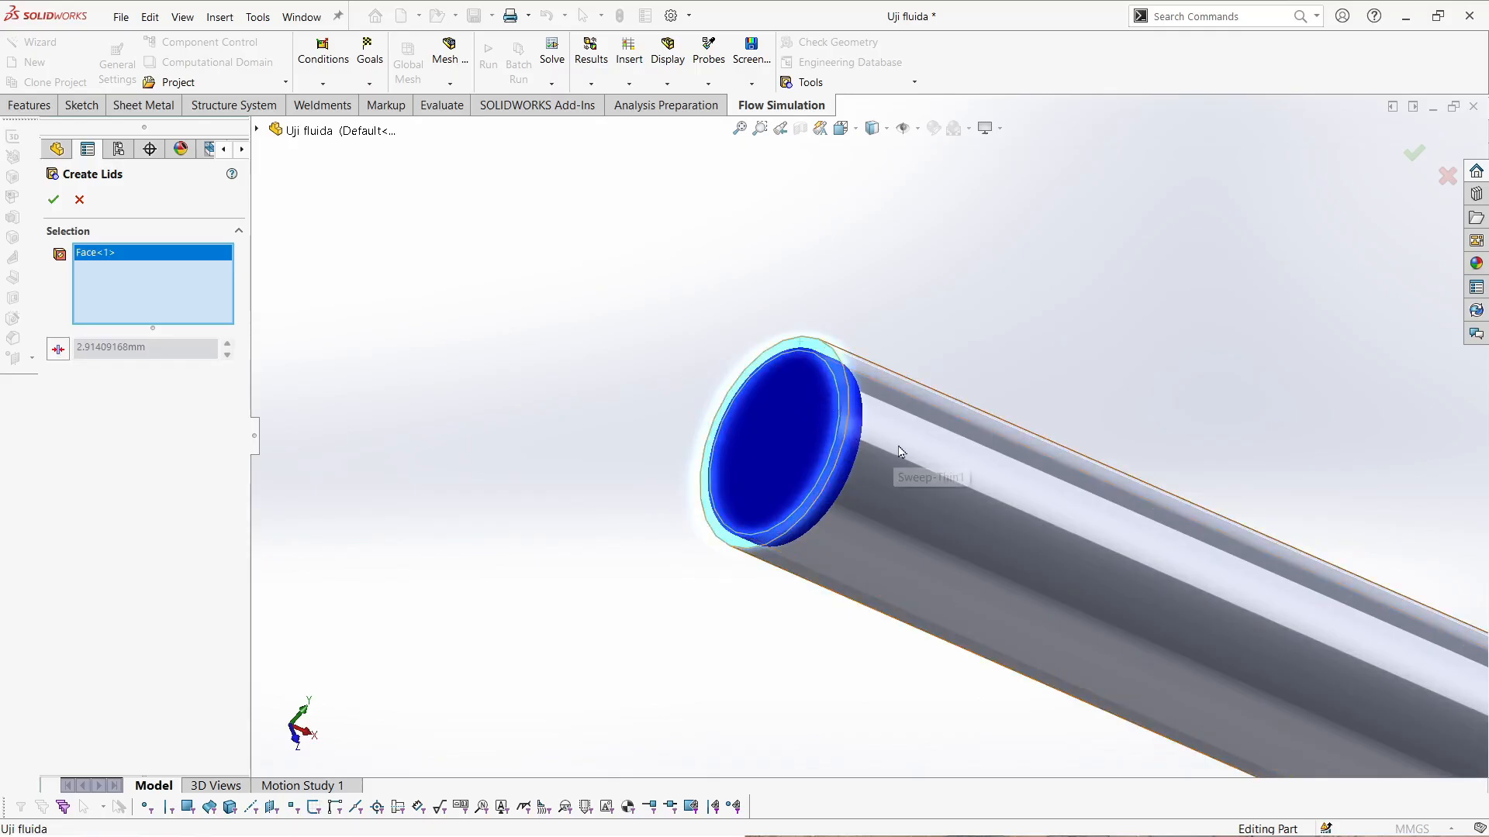
middle_drag(1045, 427, 990, 489)
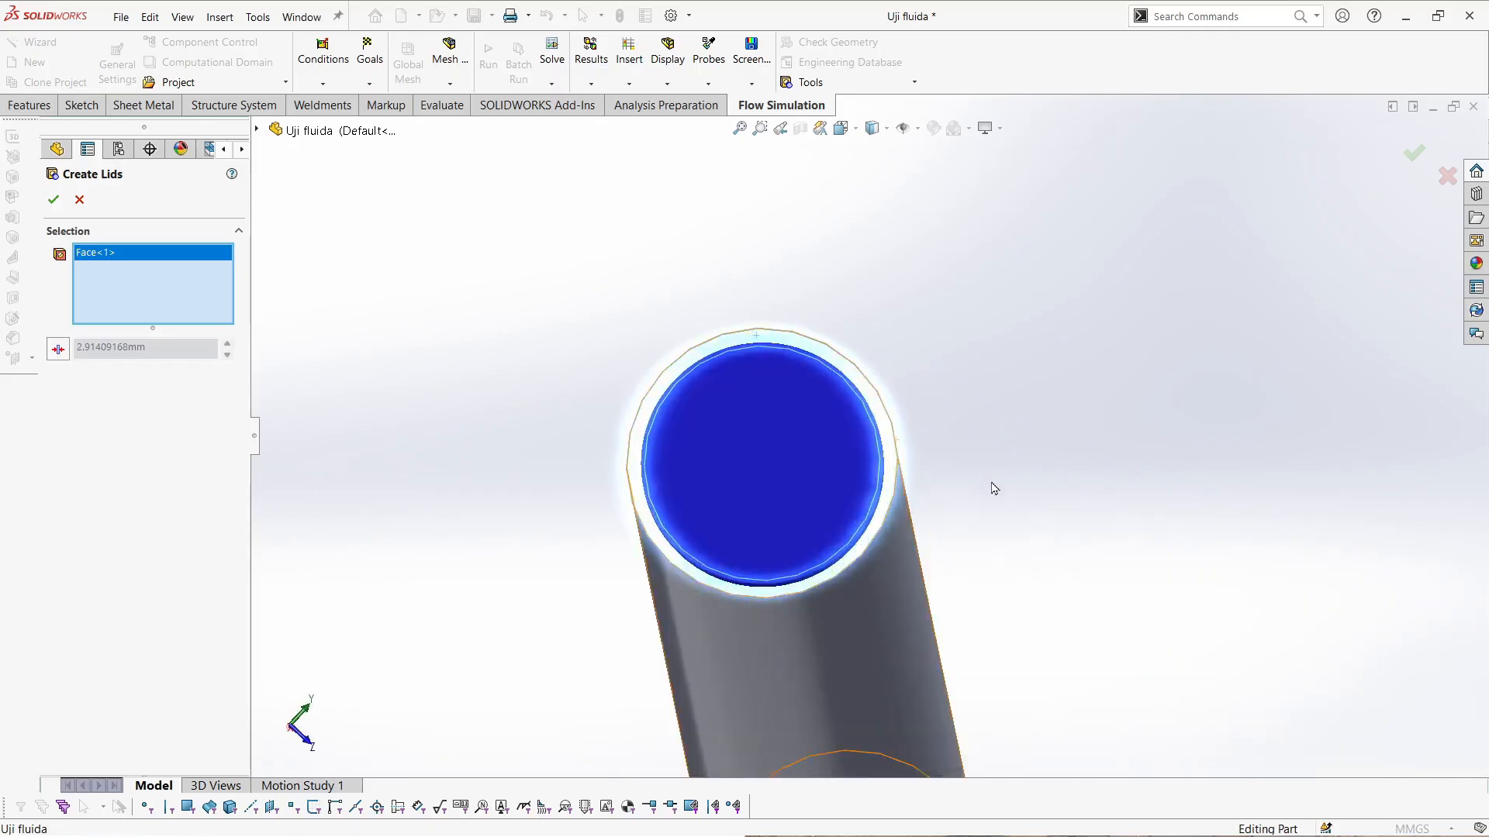
scroll(997, 522, up, 3)
scroll(848, 583, up, 3)
scroll(711, 522, down, 10)
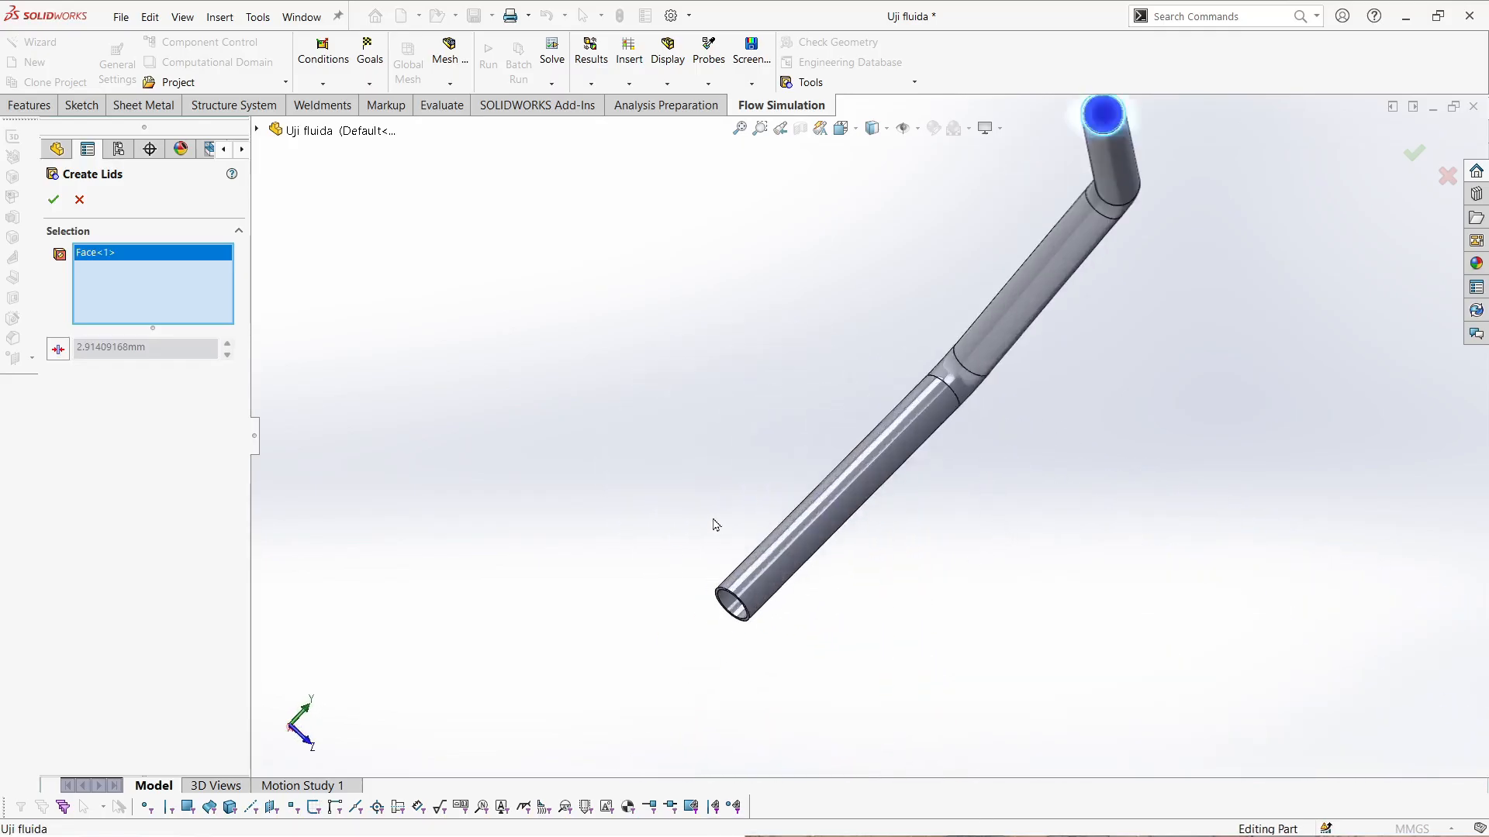
middle_drag(663, 573, 661, 452)
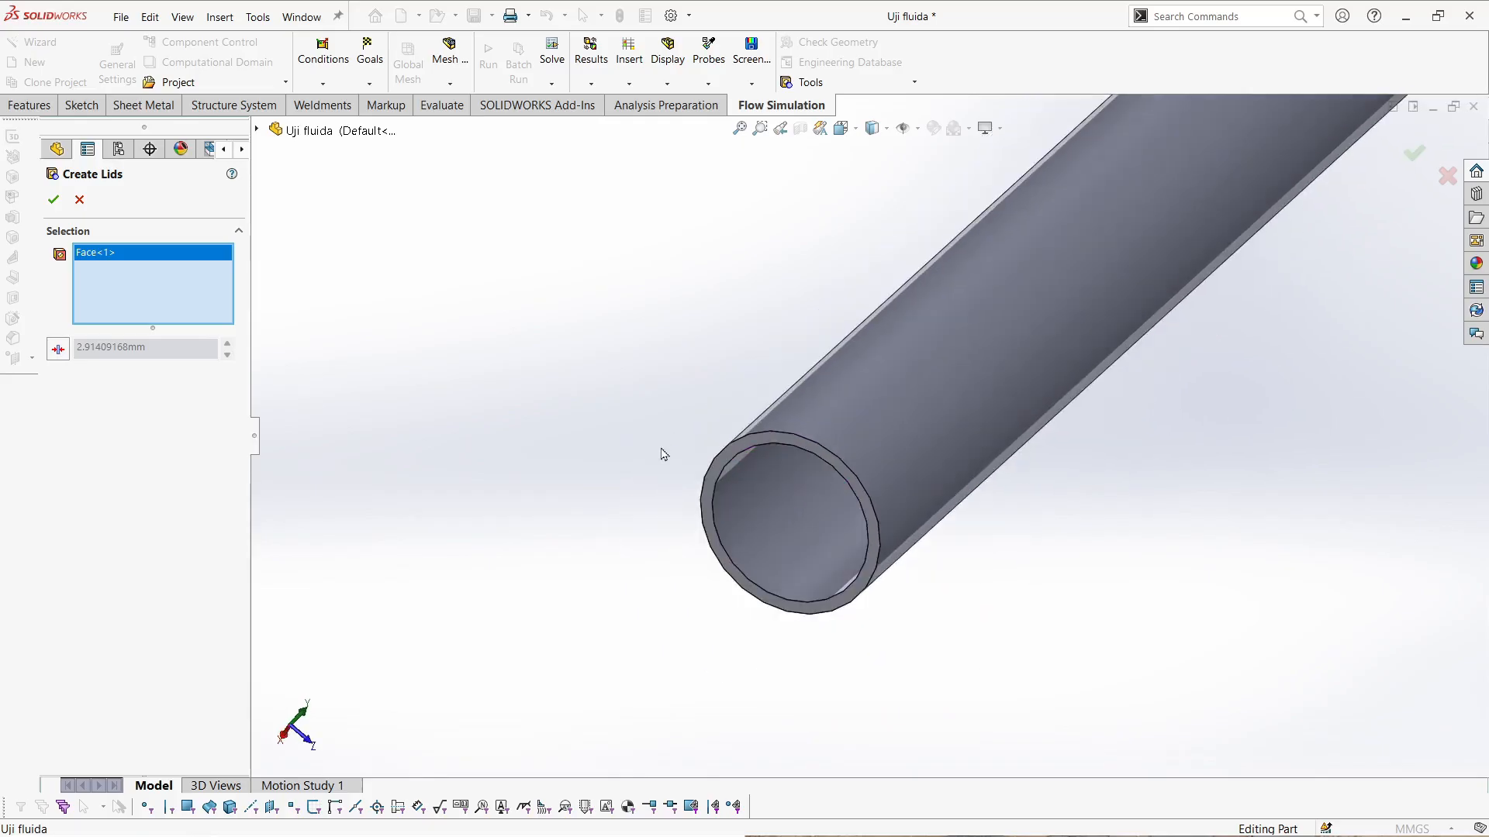
scroll(728, 452, down, 5)
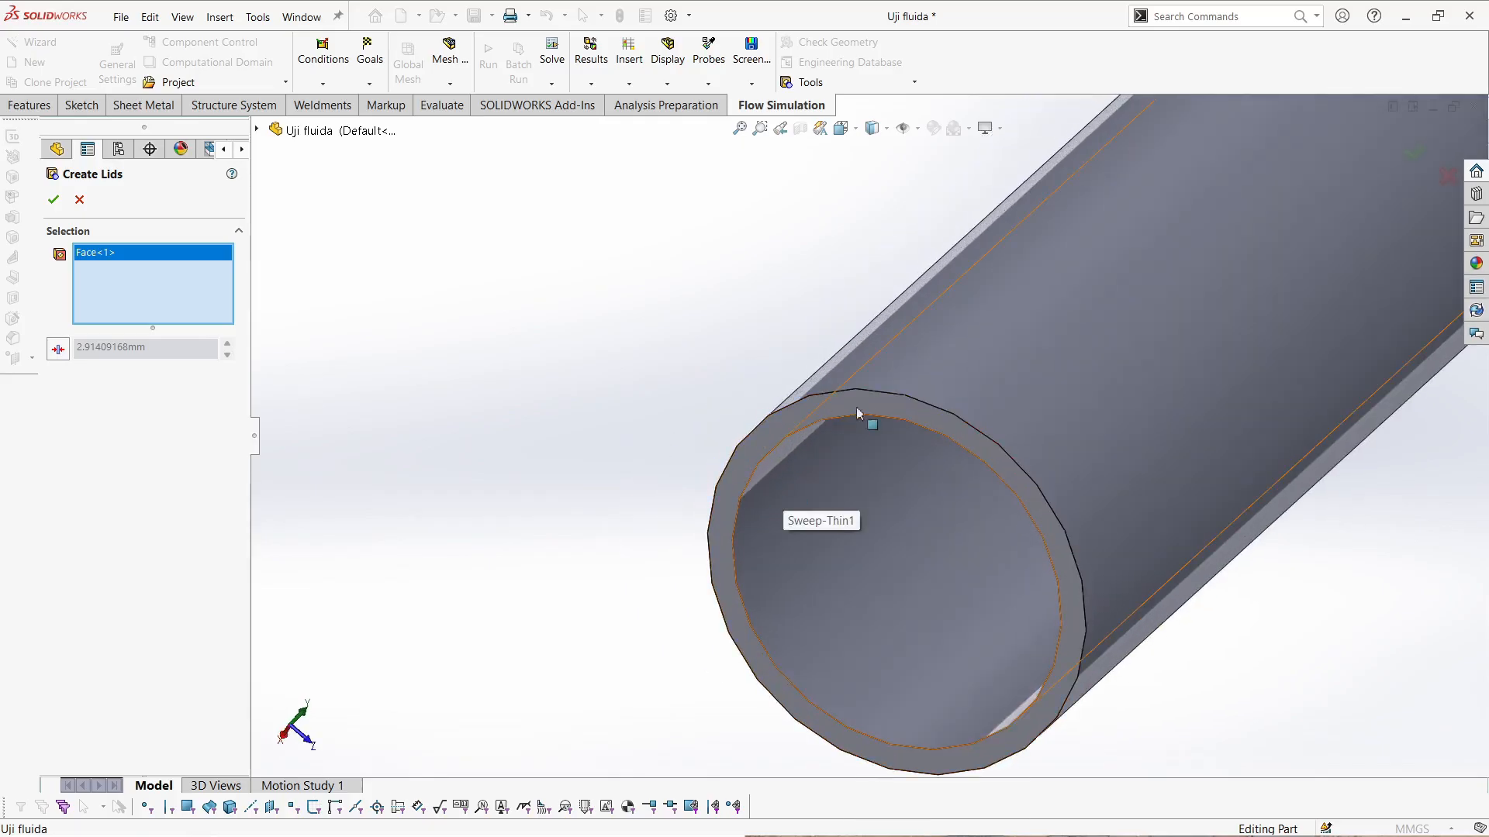
click(774, 436)
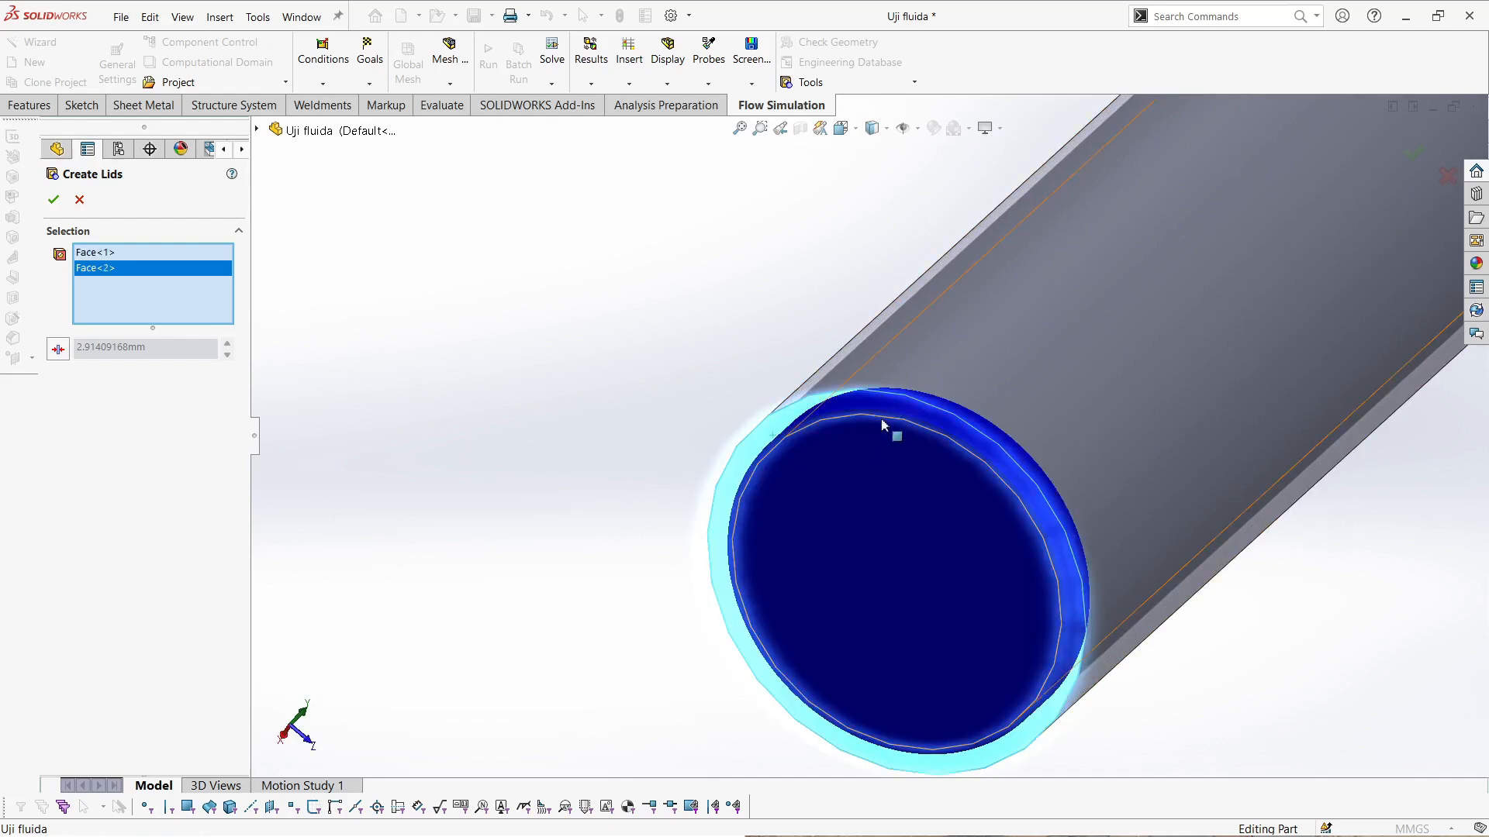
click(52, 201)
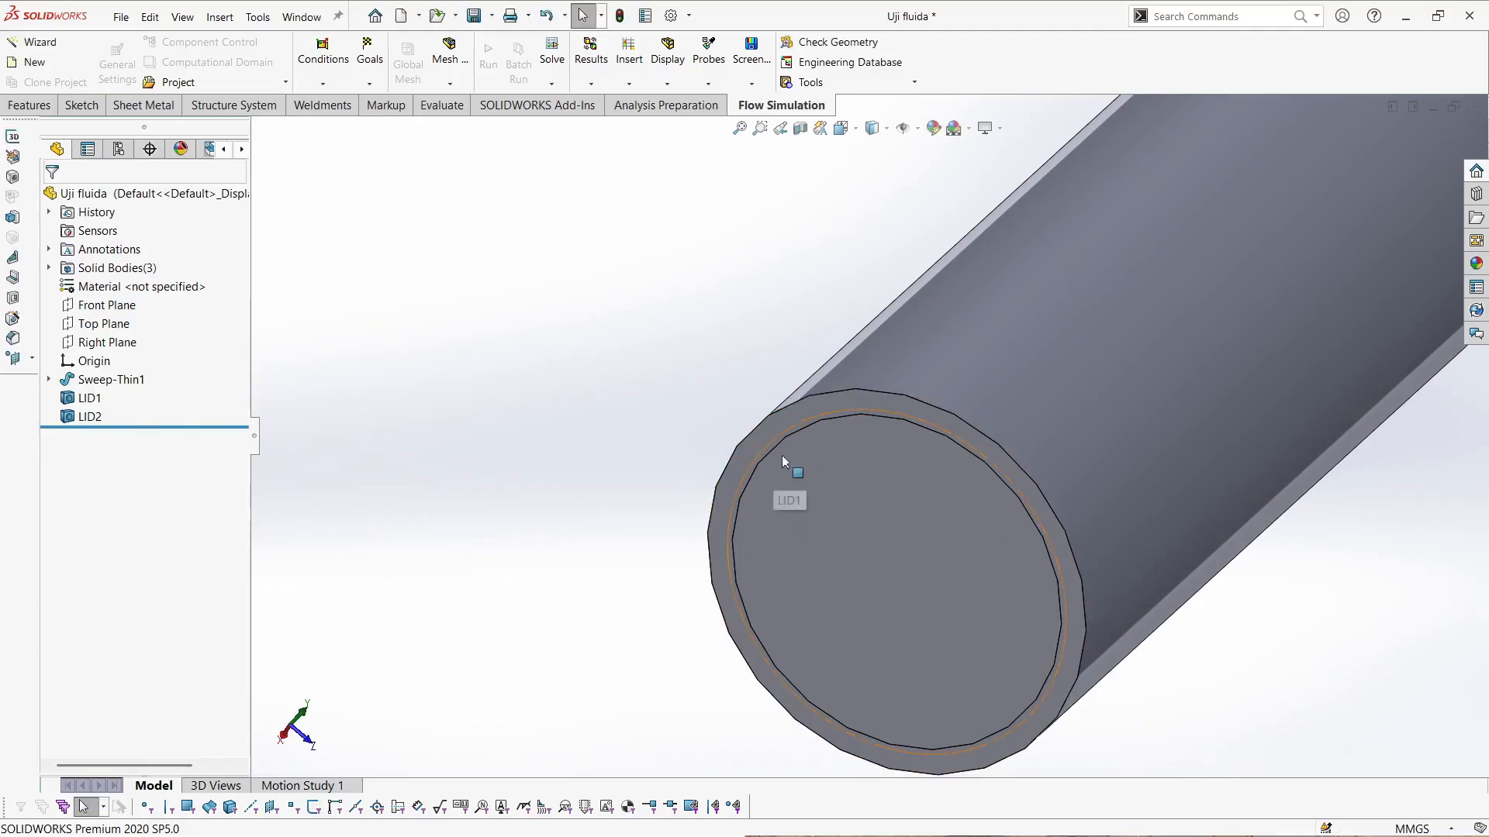
- Open Check Geometry, set the analysis type to Internal, and show the fluid volume of the capped pipe
key(ctrl+7)
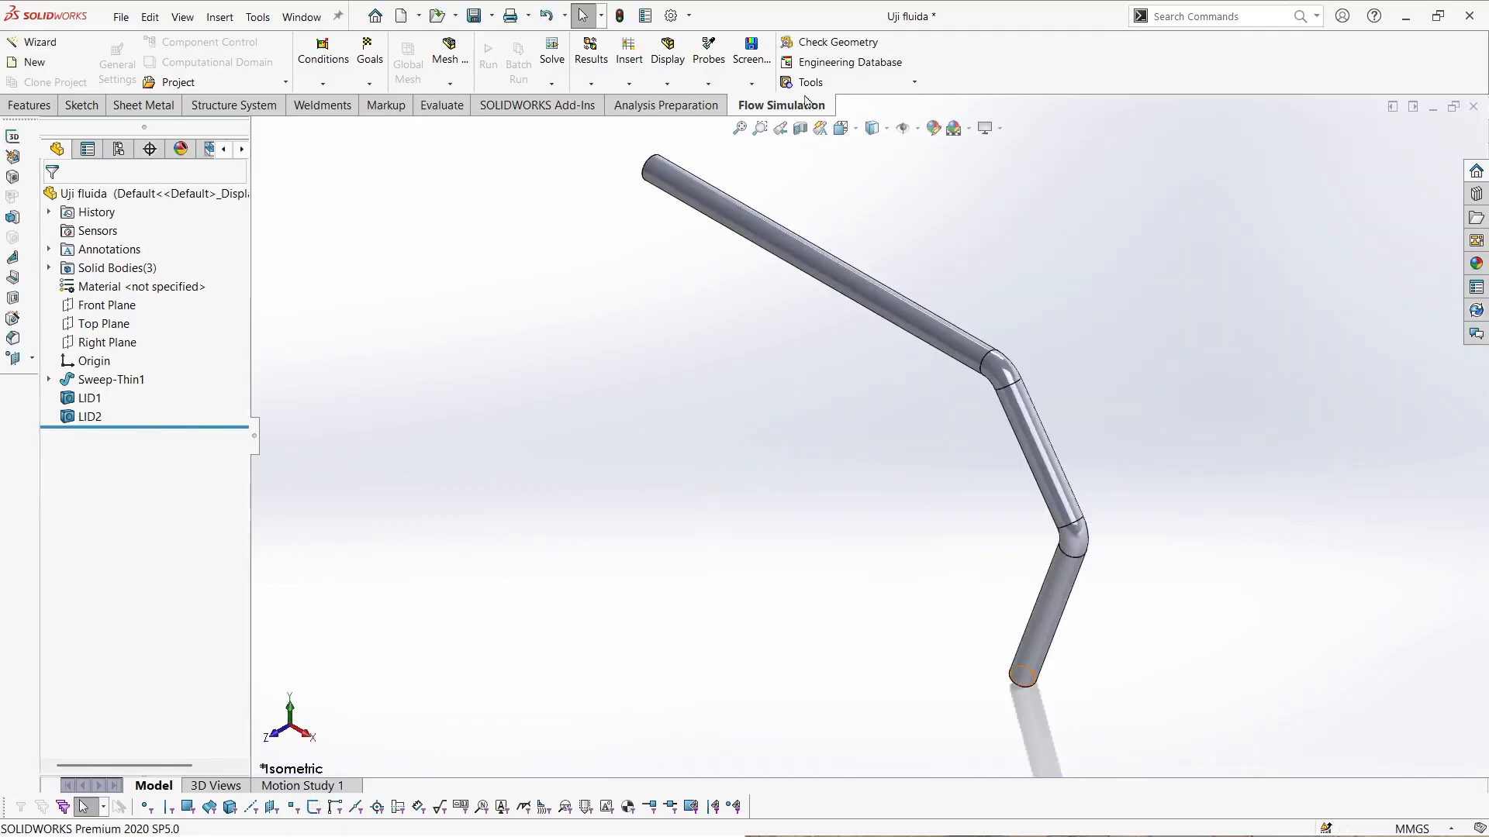
click(833, 42)
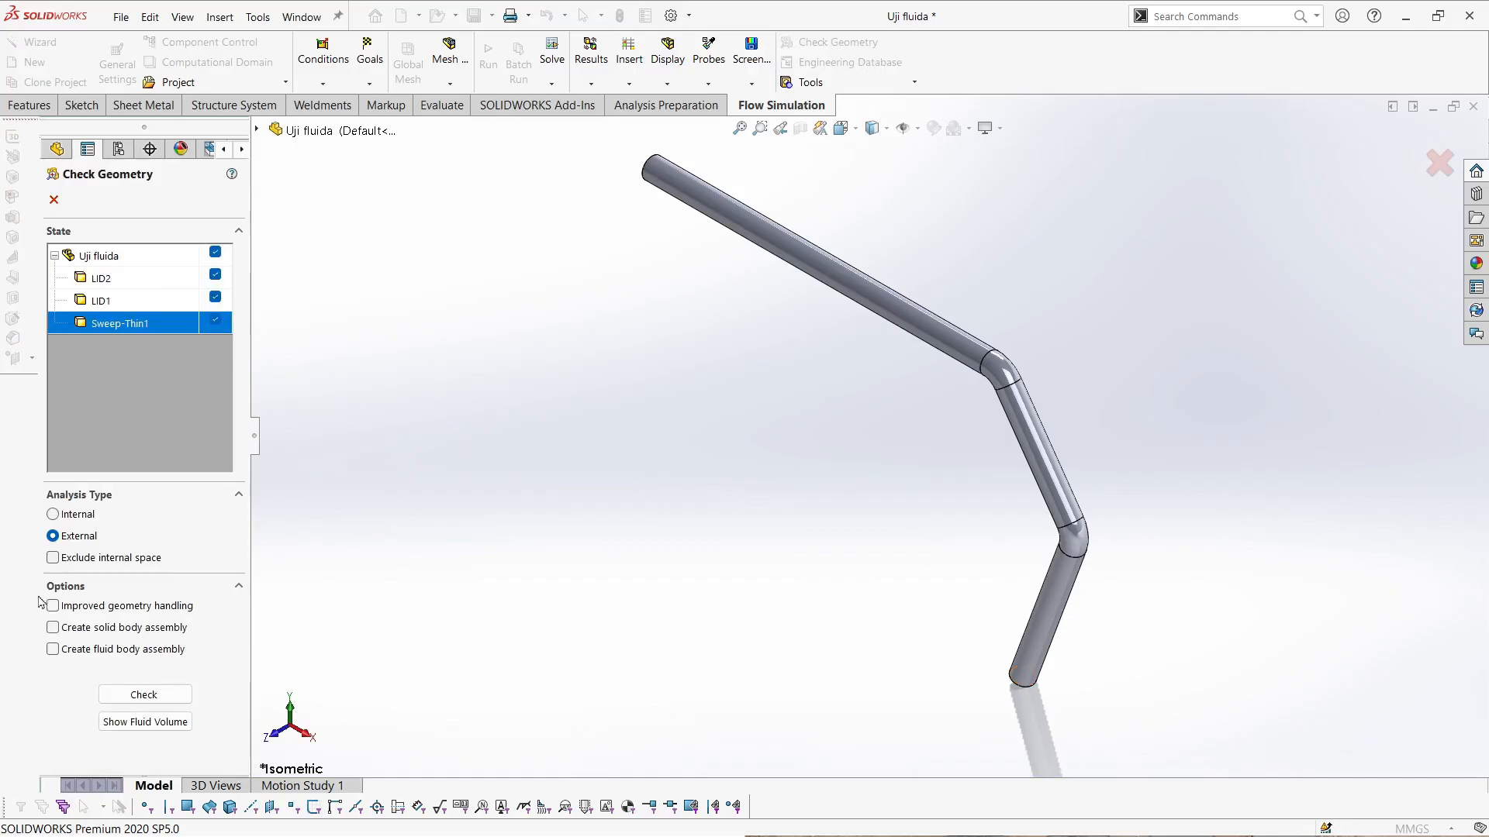
click(78, 515)
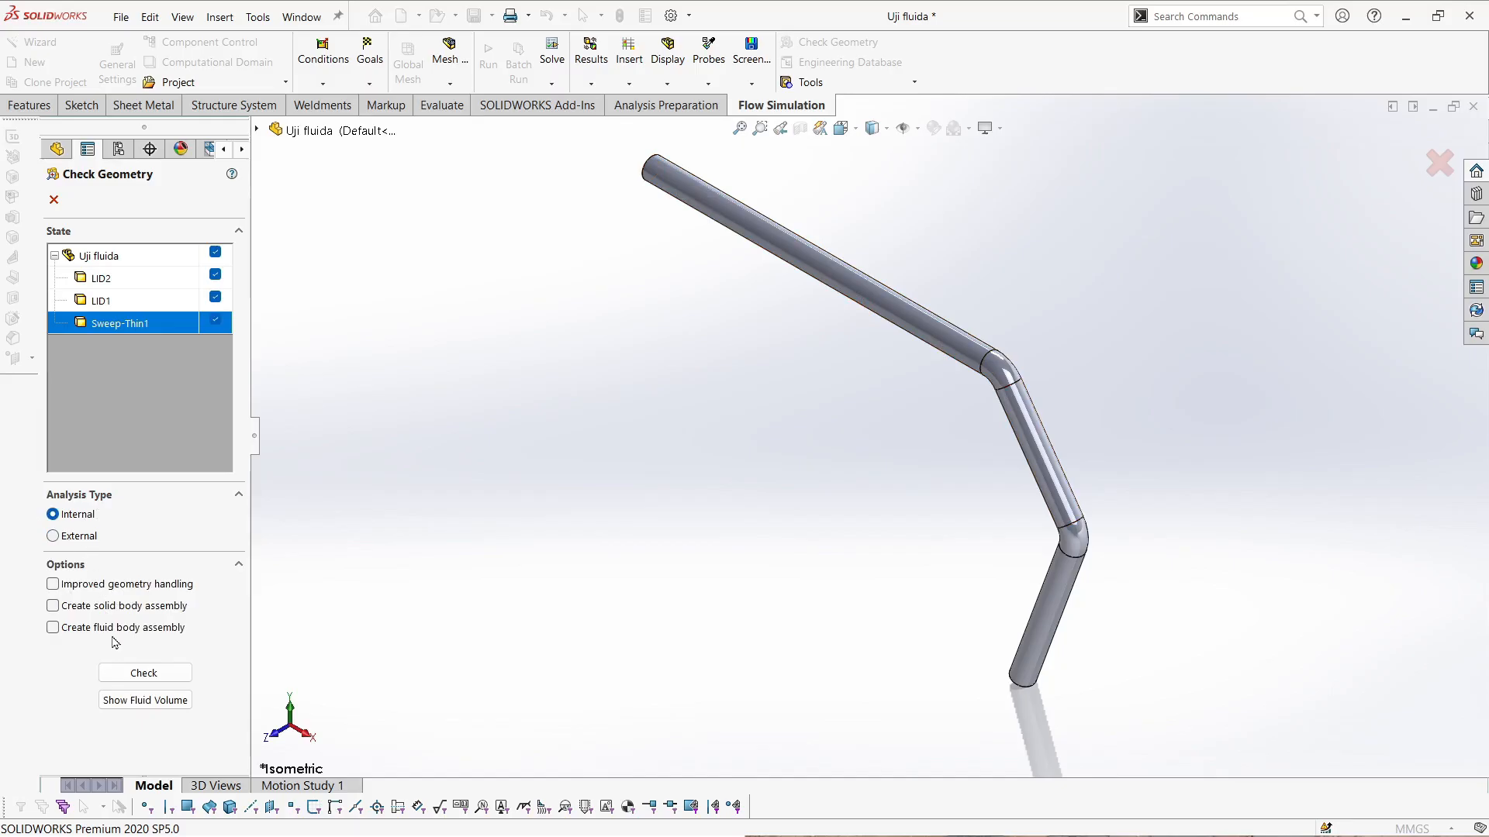
click(181, 700)
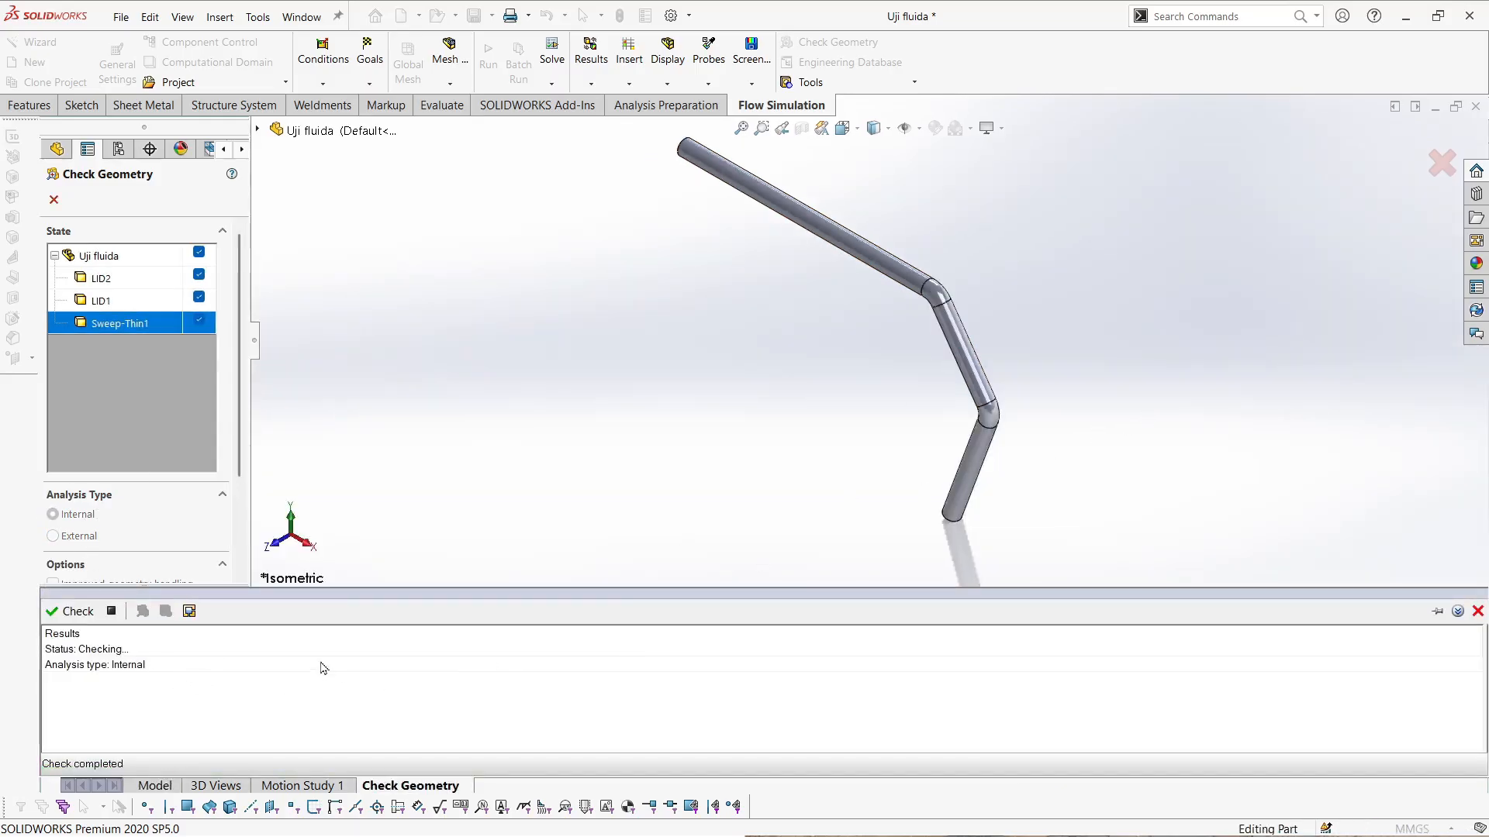
- Examine the fluid volume along the pipe, its bends and both capped ends, and close the results
scroll(938, 294, down, 3)
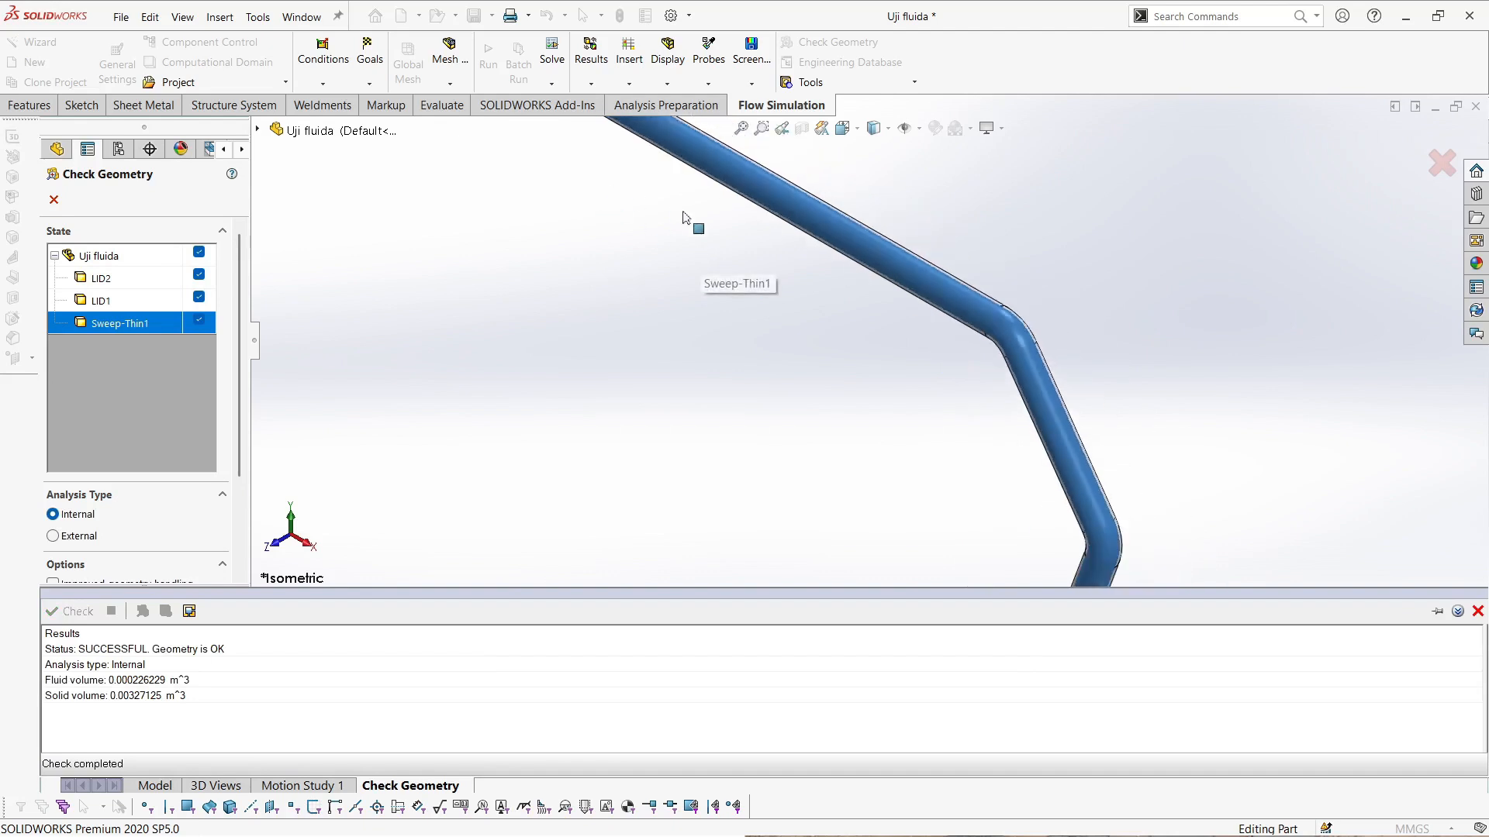
scroll(689, 207, up, 2)
scroll(687, 206, down, 3)
scroll(717, 218, up, 4)
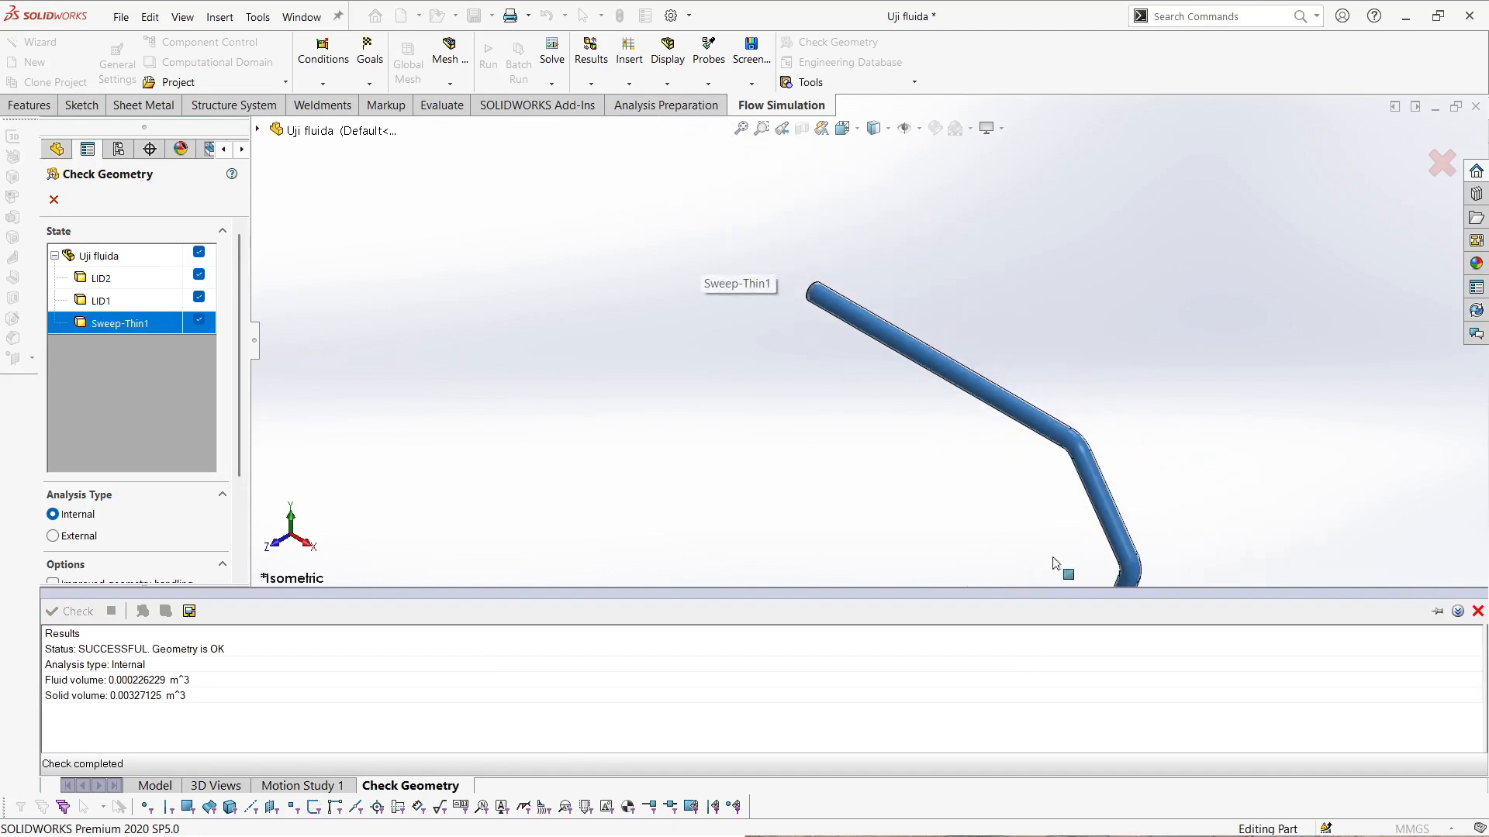
scroll(1010, 565, down, 5)
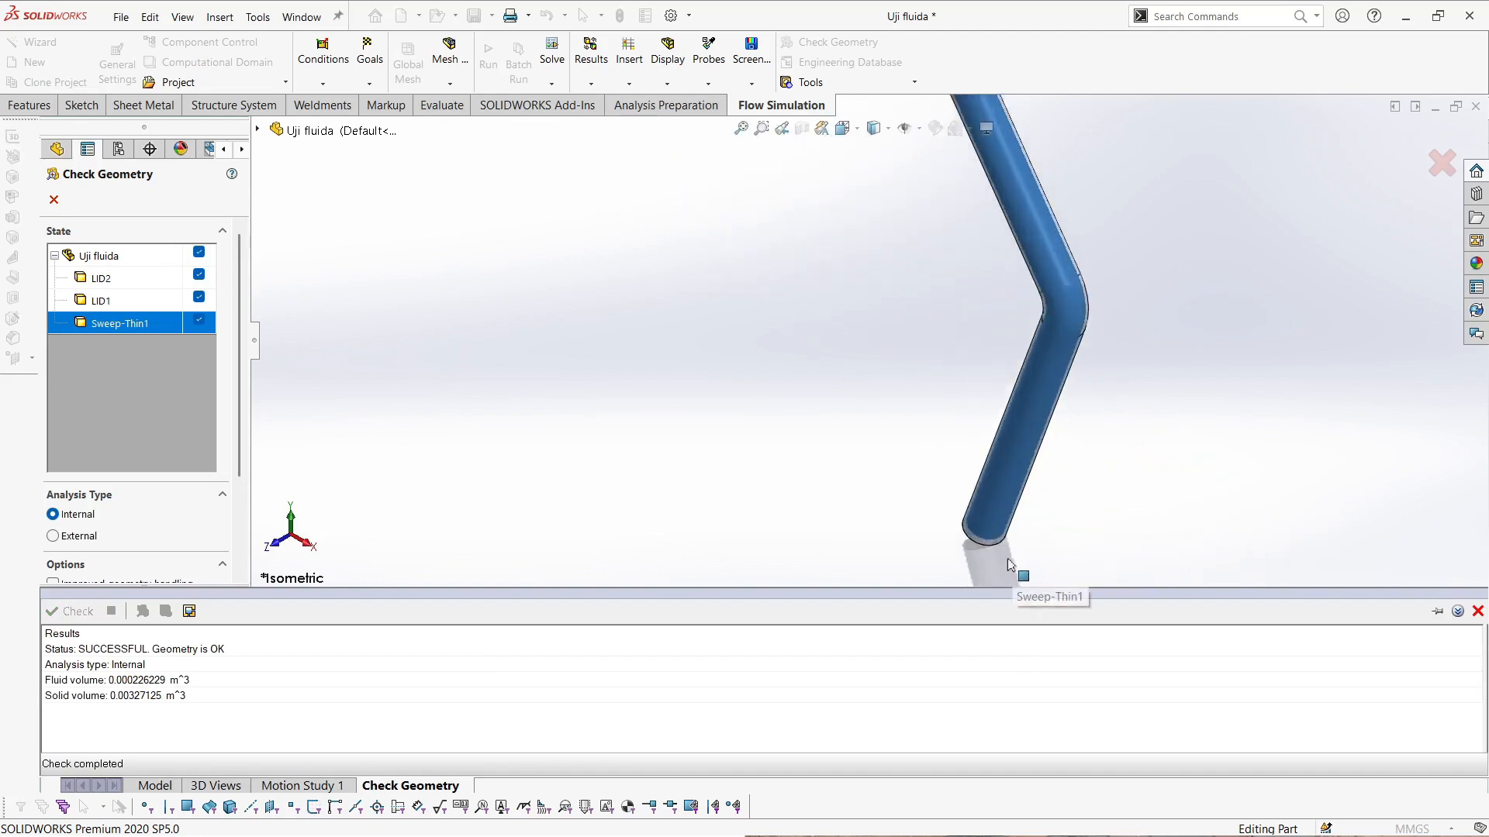
scroll(1010, 565, down, 2)
scroll(990, 513, up, 4)
scroll(952, 242, down, 1)
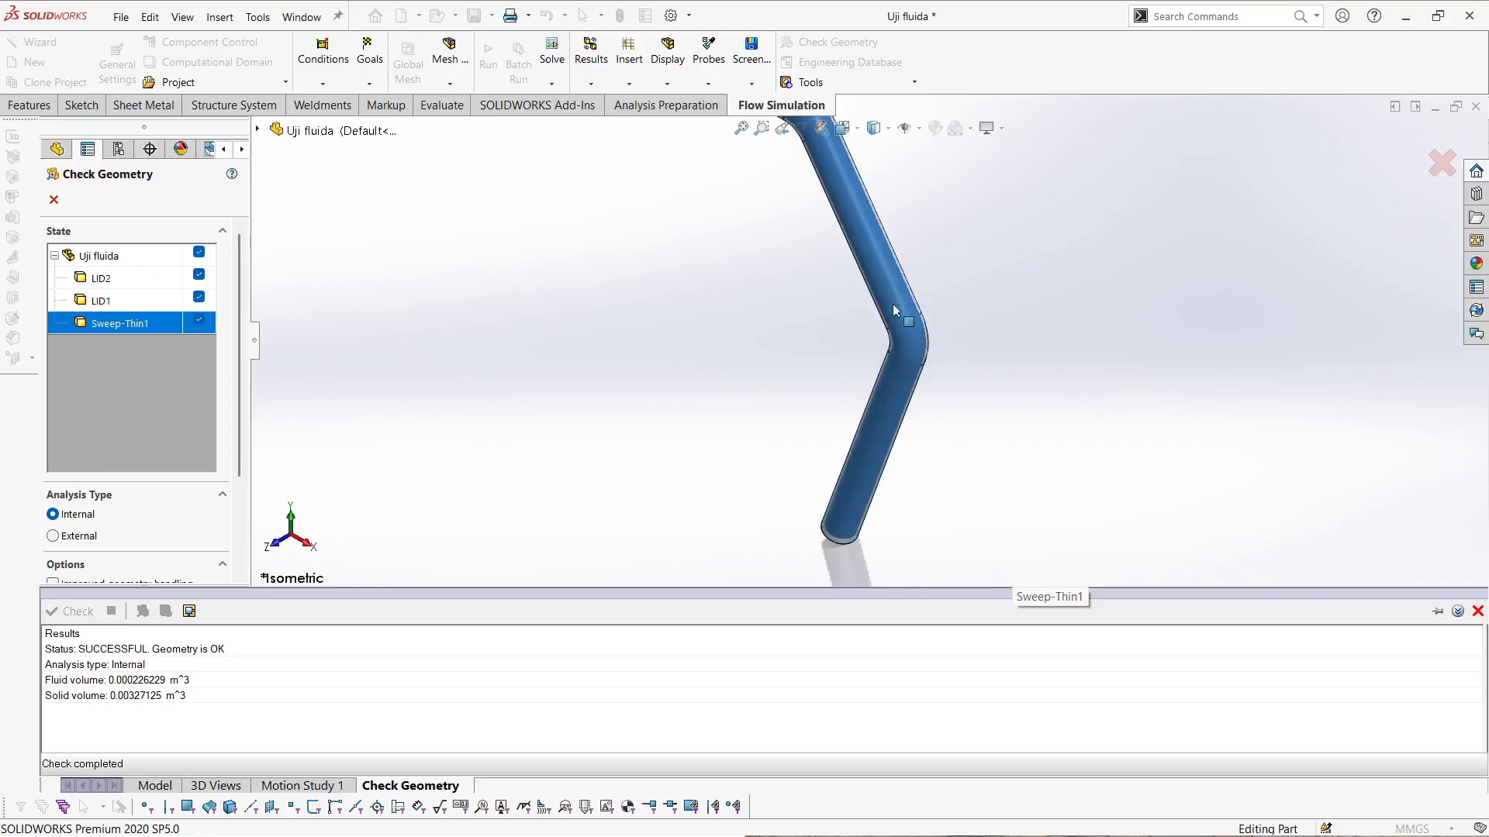
scroll(891, 304, down, 2)
scroll(876, 314, up, 4)
scroll(846, 234, down, 1)
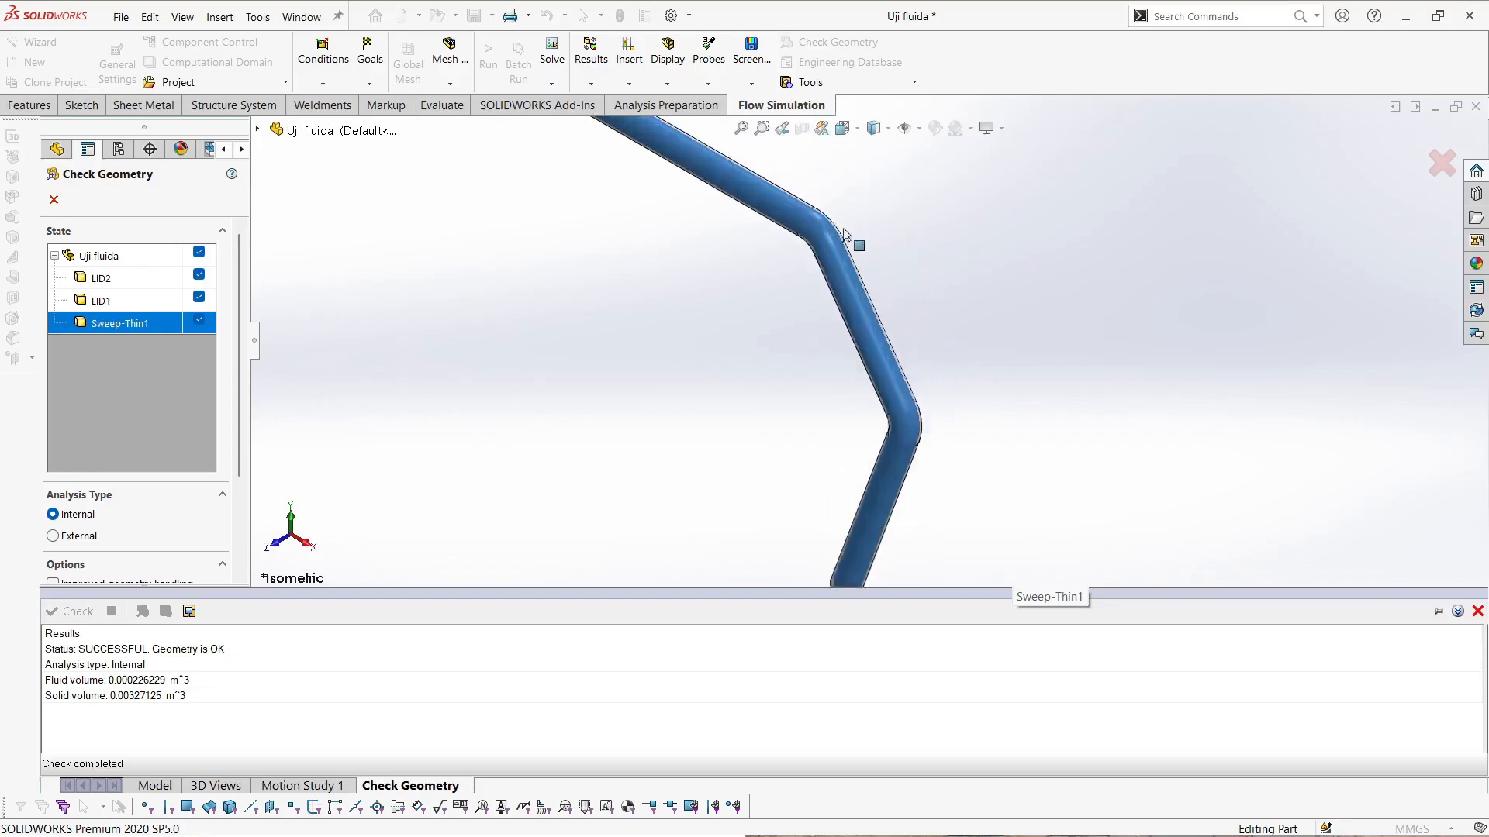
scroll(807, 271, down, 2)
middle_drag(807, 271, 862, 220)
scroll(862, 220, up, 4)
scroll(836, 277, up, 5)
middle_drag(899, 464, 911, 424)
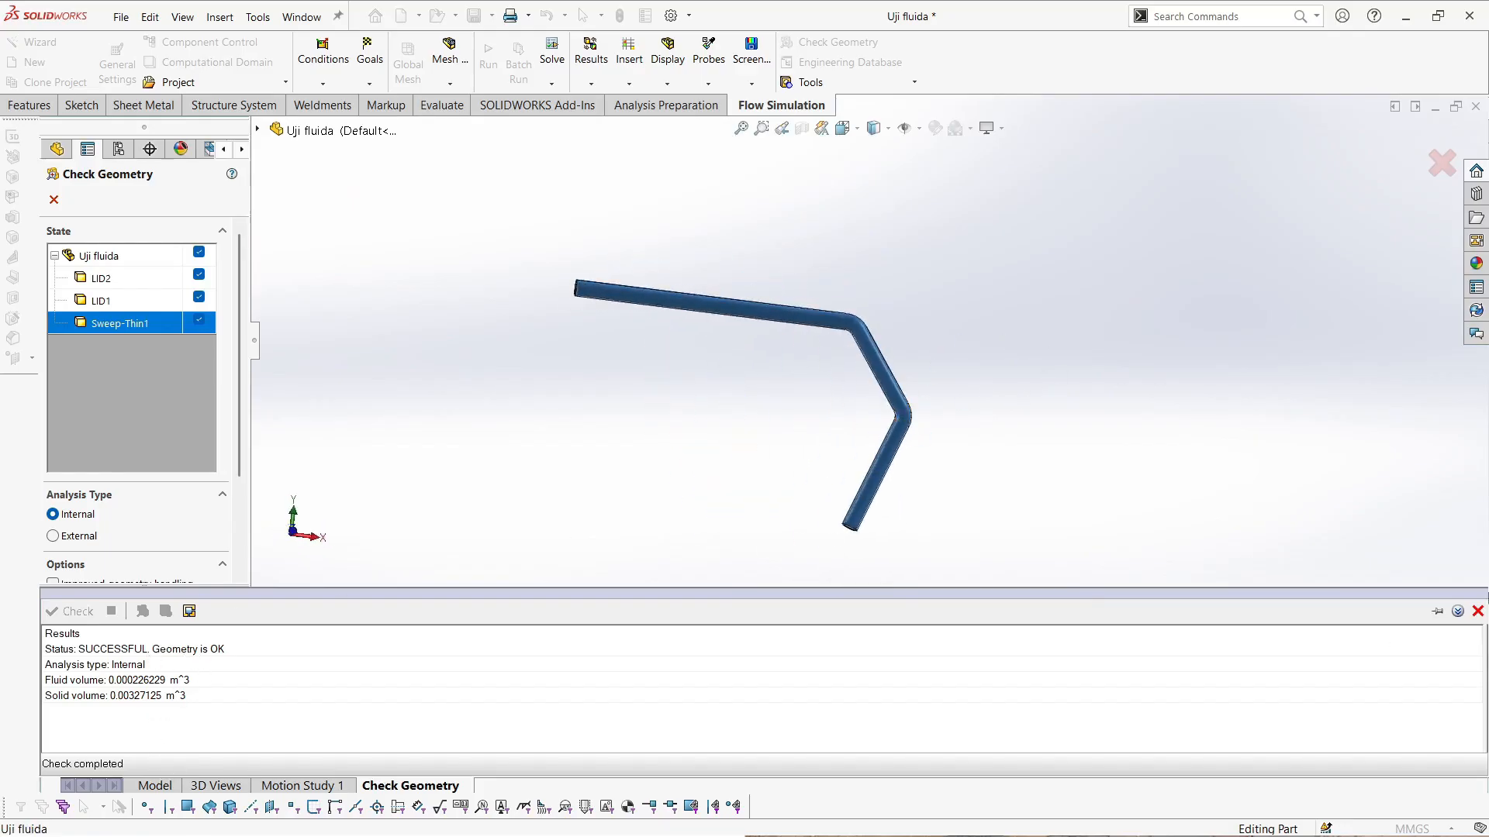
click(1478, 612)
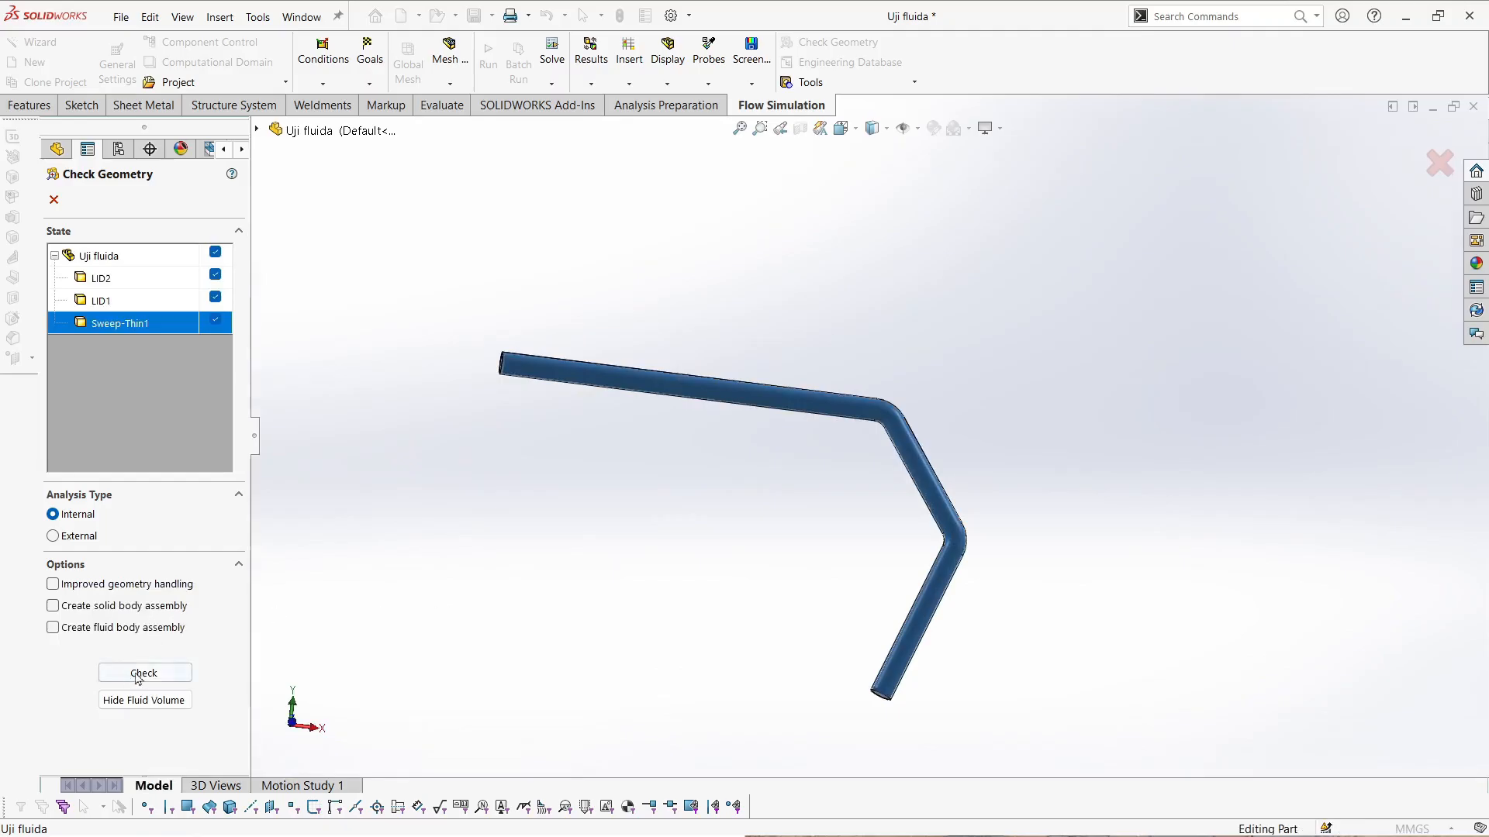
- Run the internal geometry check on the whole Uji fluida part and close its results
click(153, 259)
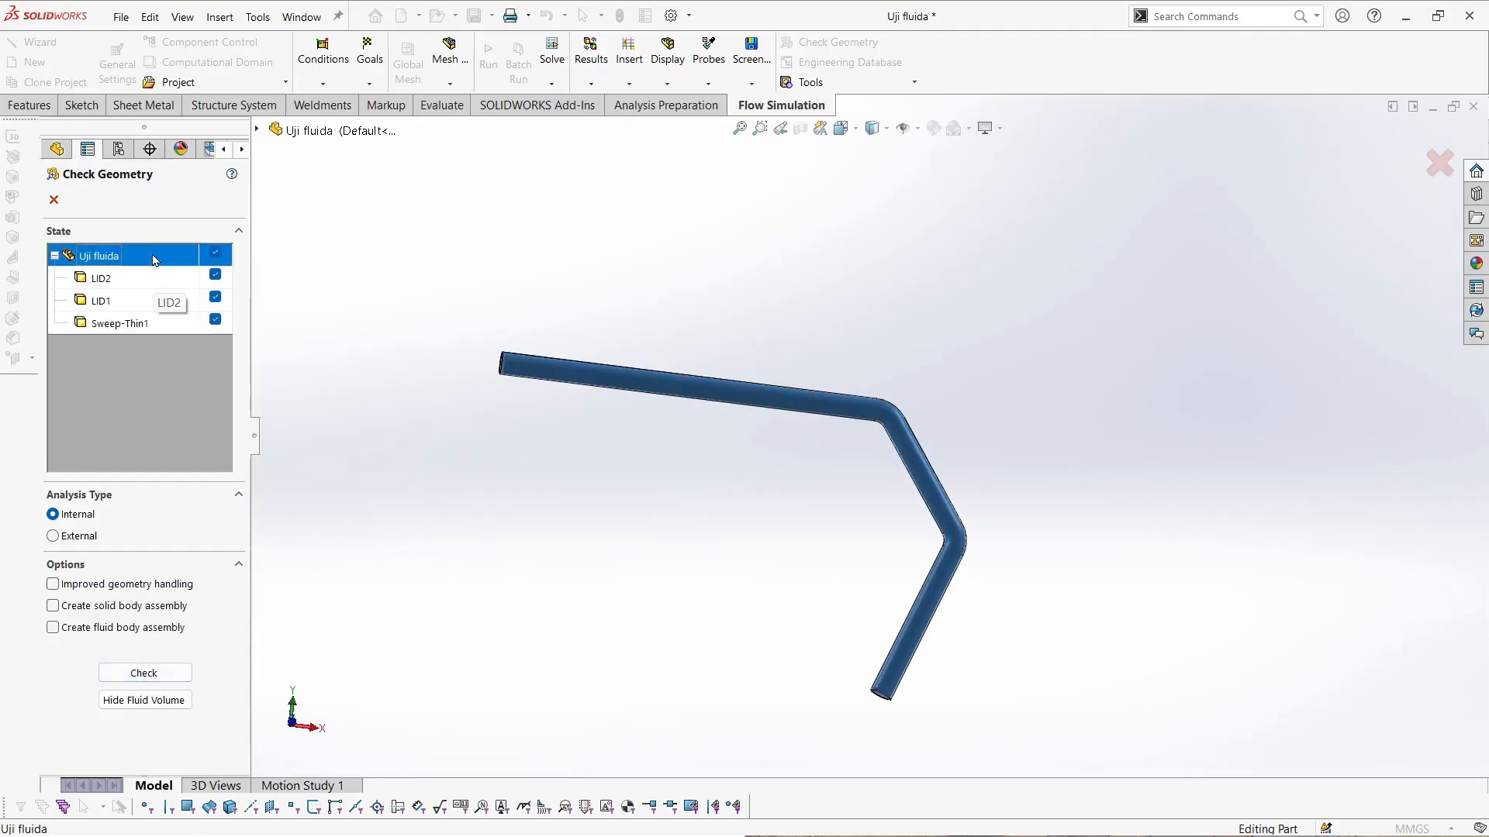
click(144, 673)
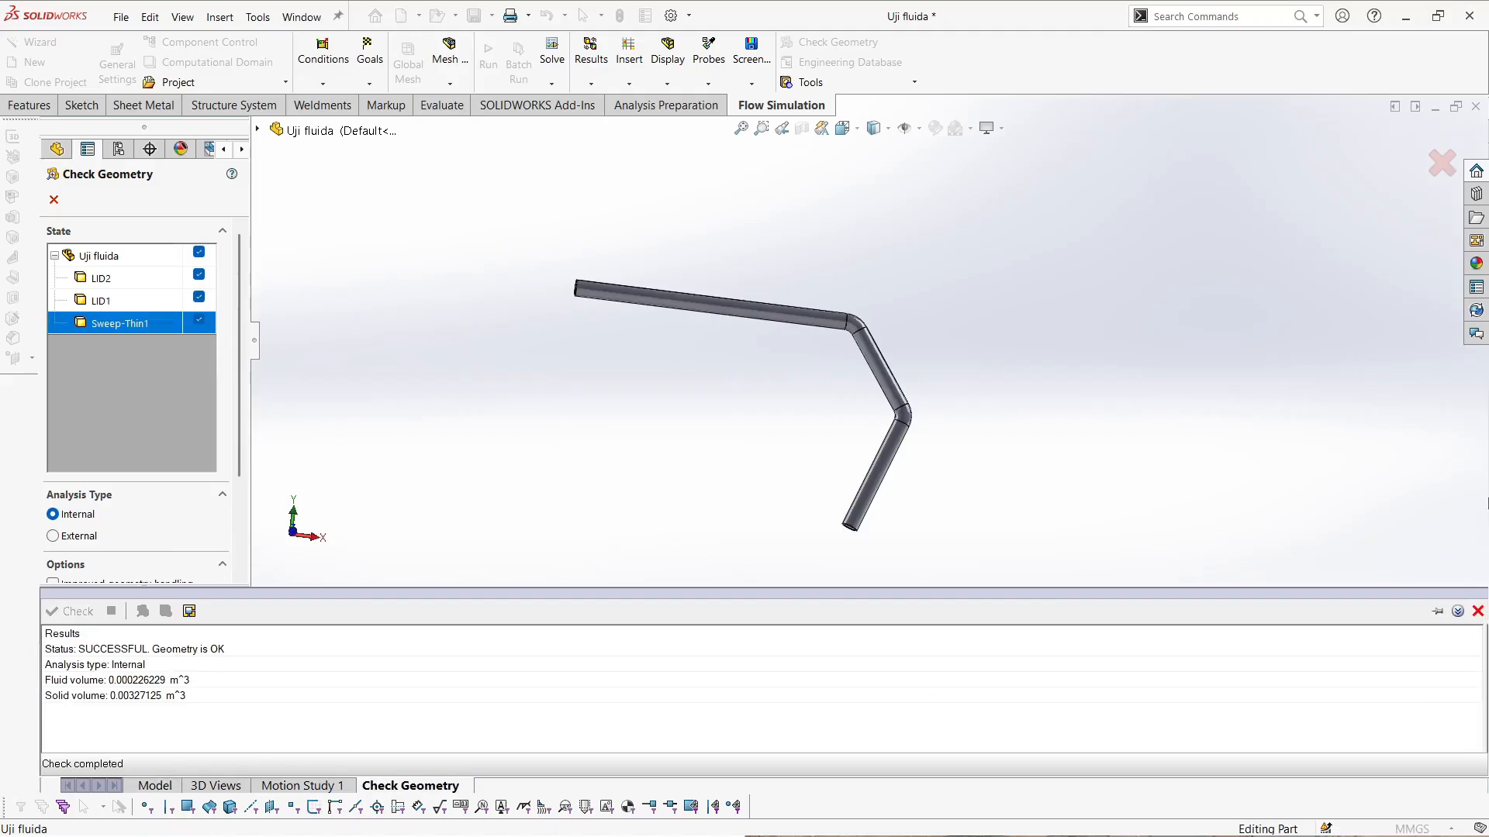
click(1479, 610)
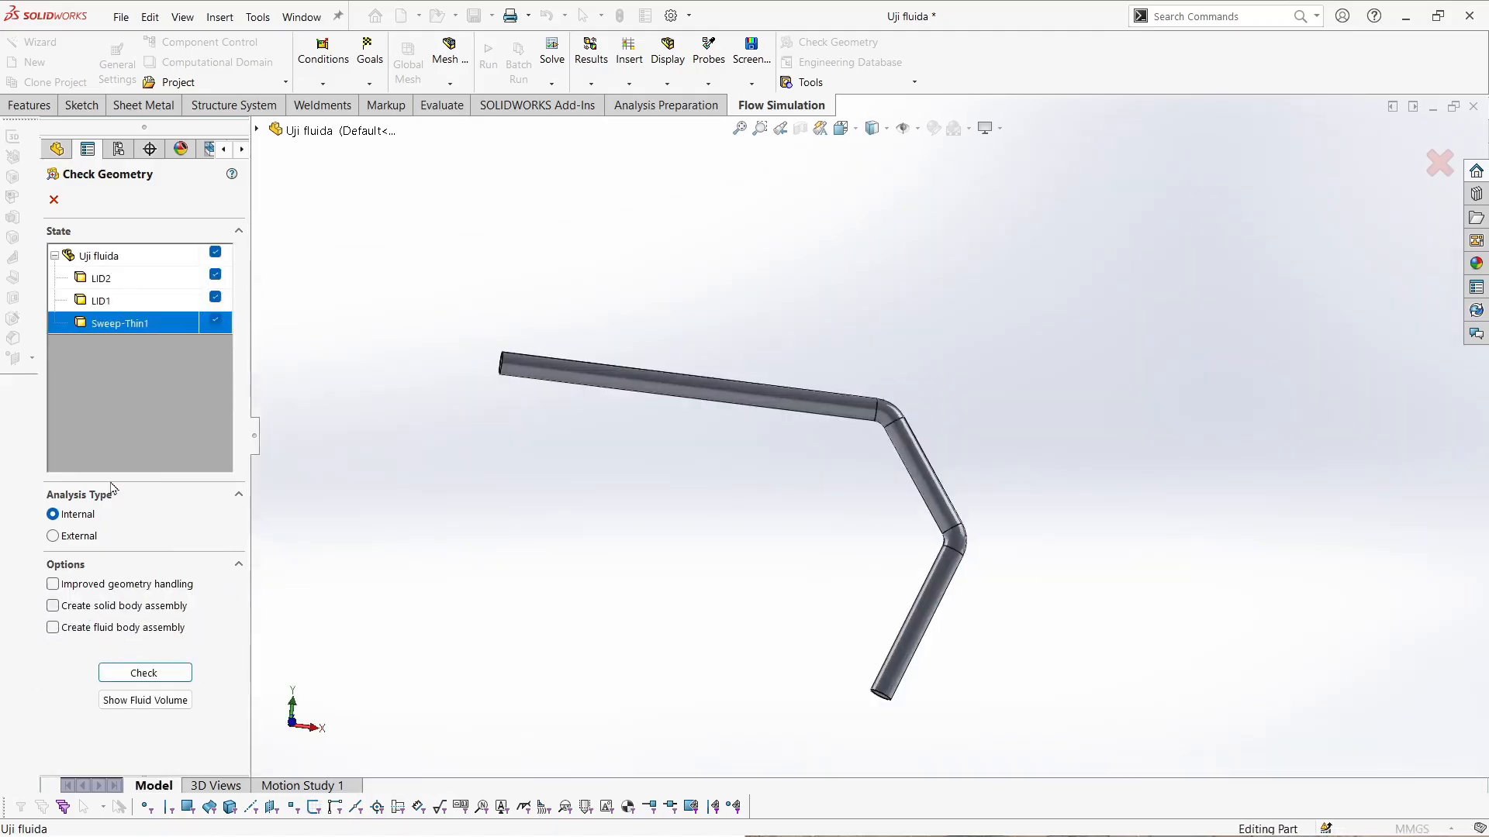
- Close Check Geometry and start a Flow Simulation Wizard project, keeping the name Project(1) and the current configuration
click(54, 199)
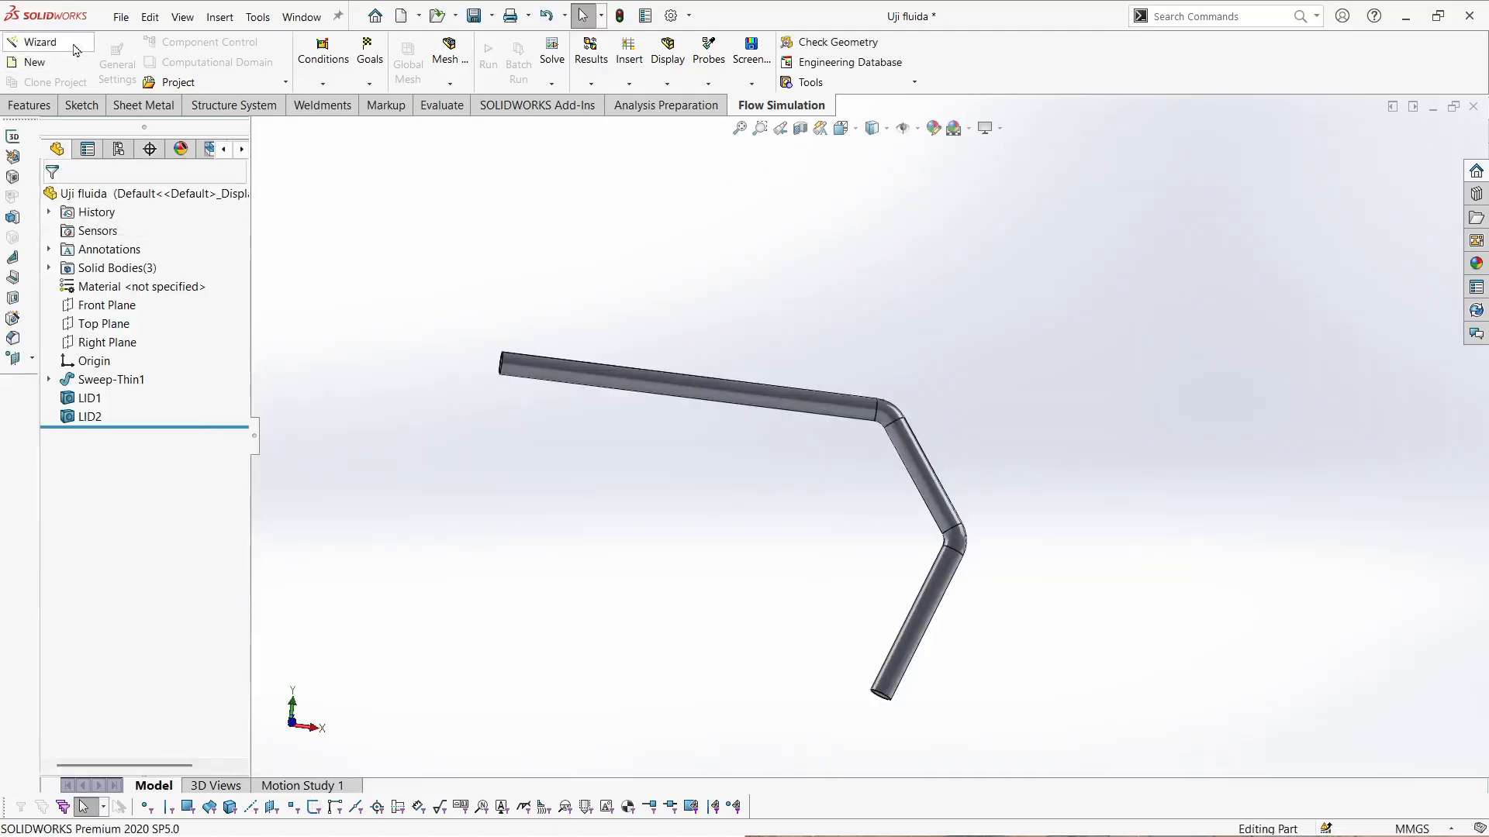
click(75, 50)
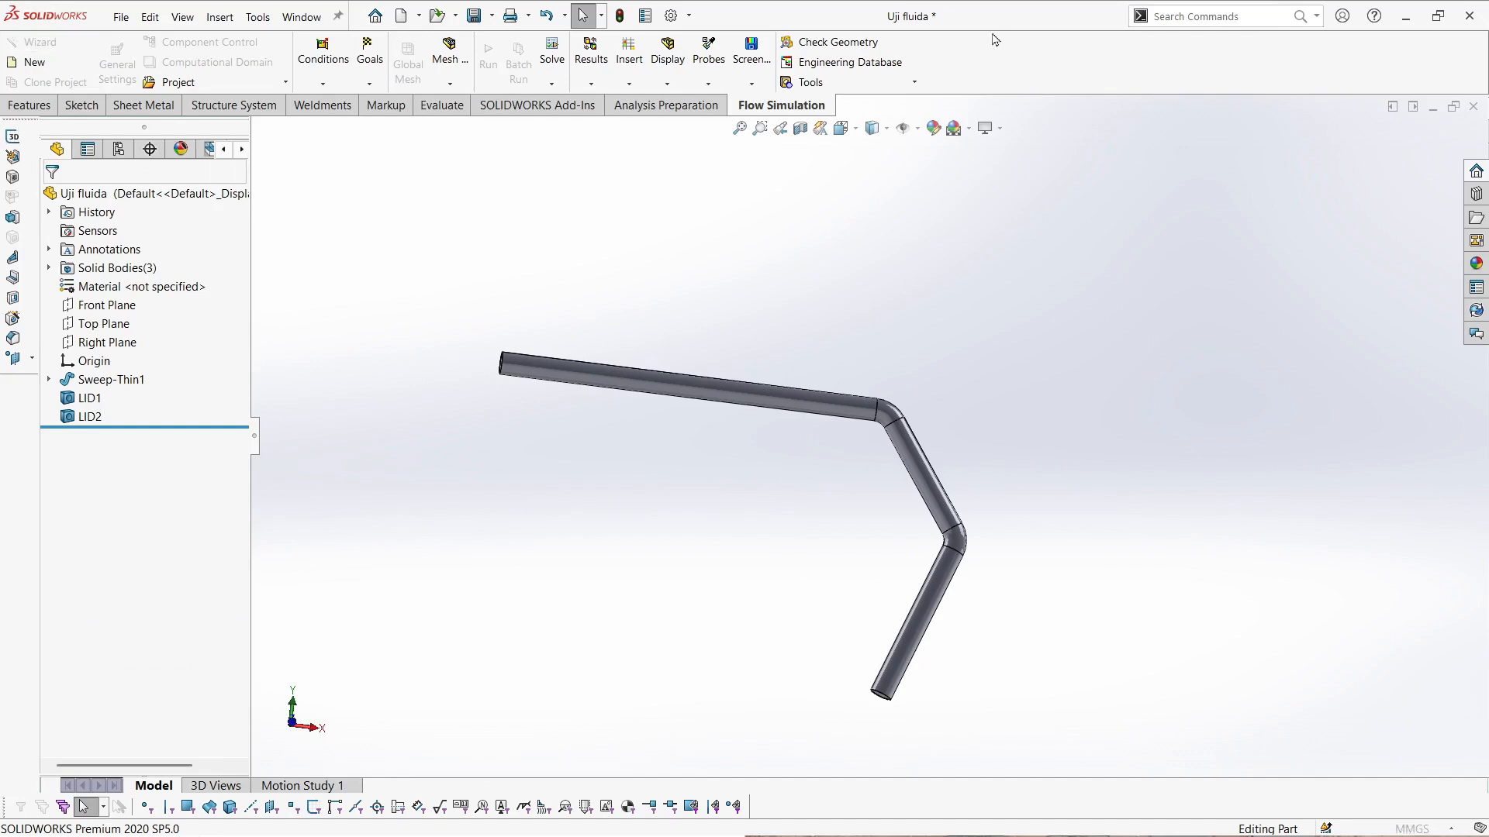
right_click(995, 62)
click(778, 249)
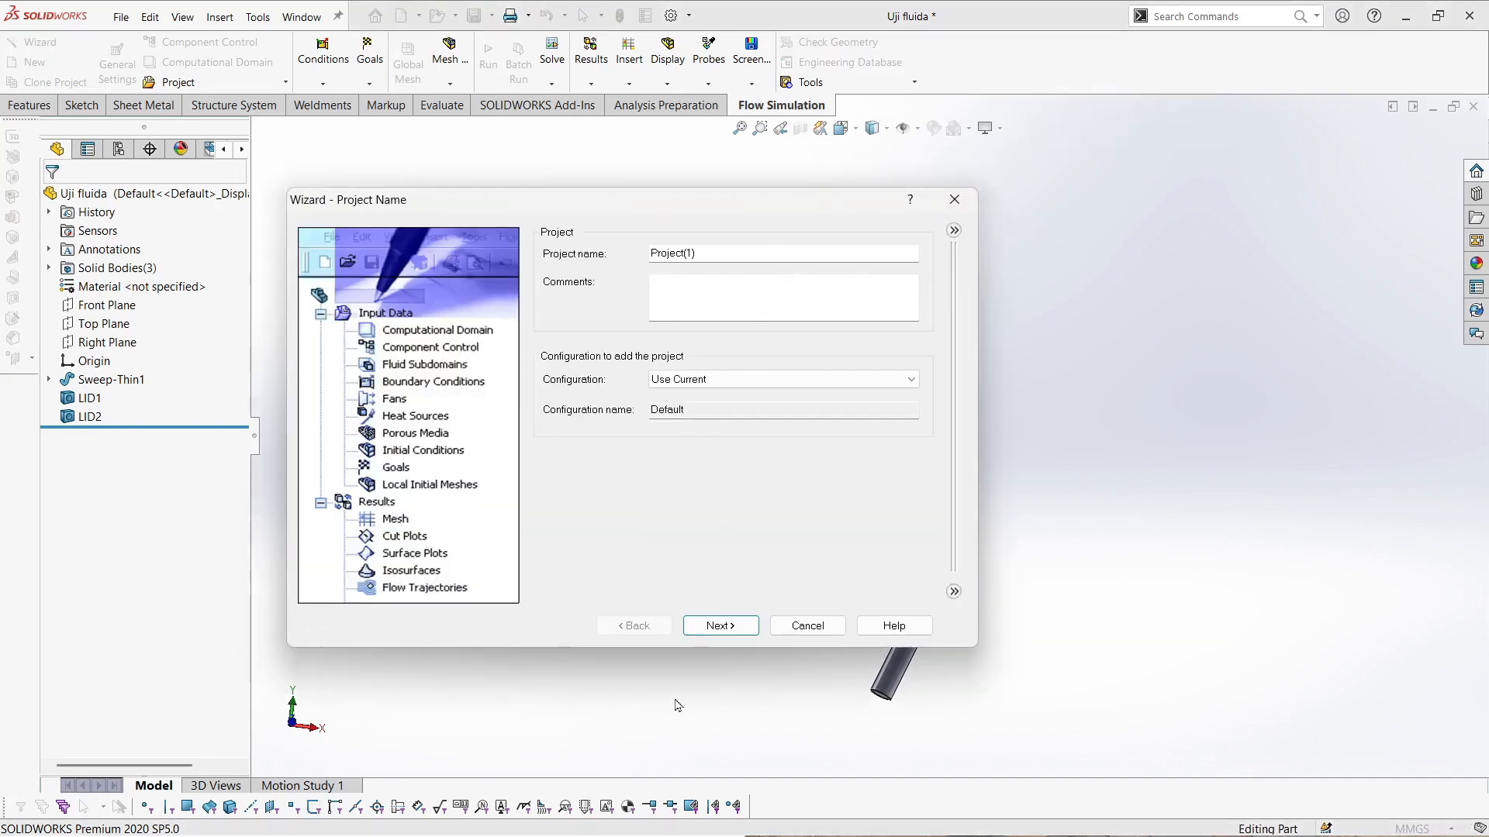
click(717, 624)
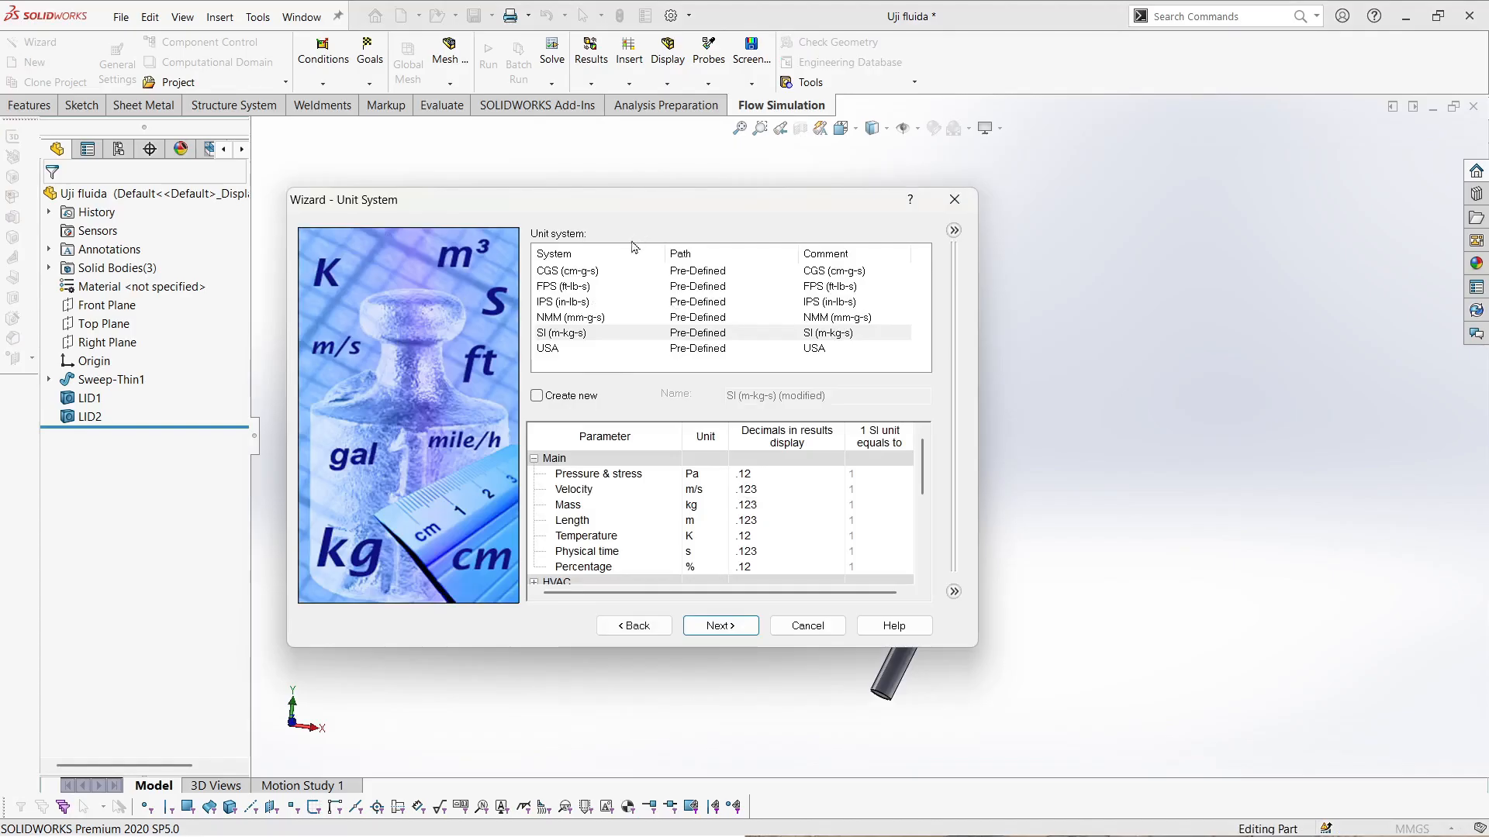
- Compare the main parameter units of the SI and USA systems and choose SI (m-kg-s) for the project
click(602, 335)
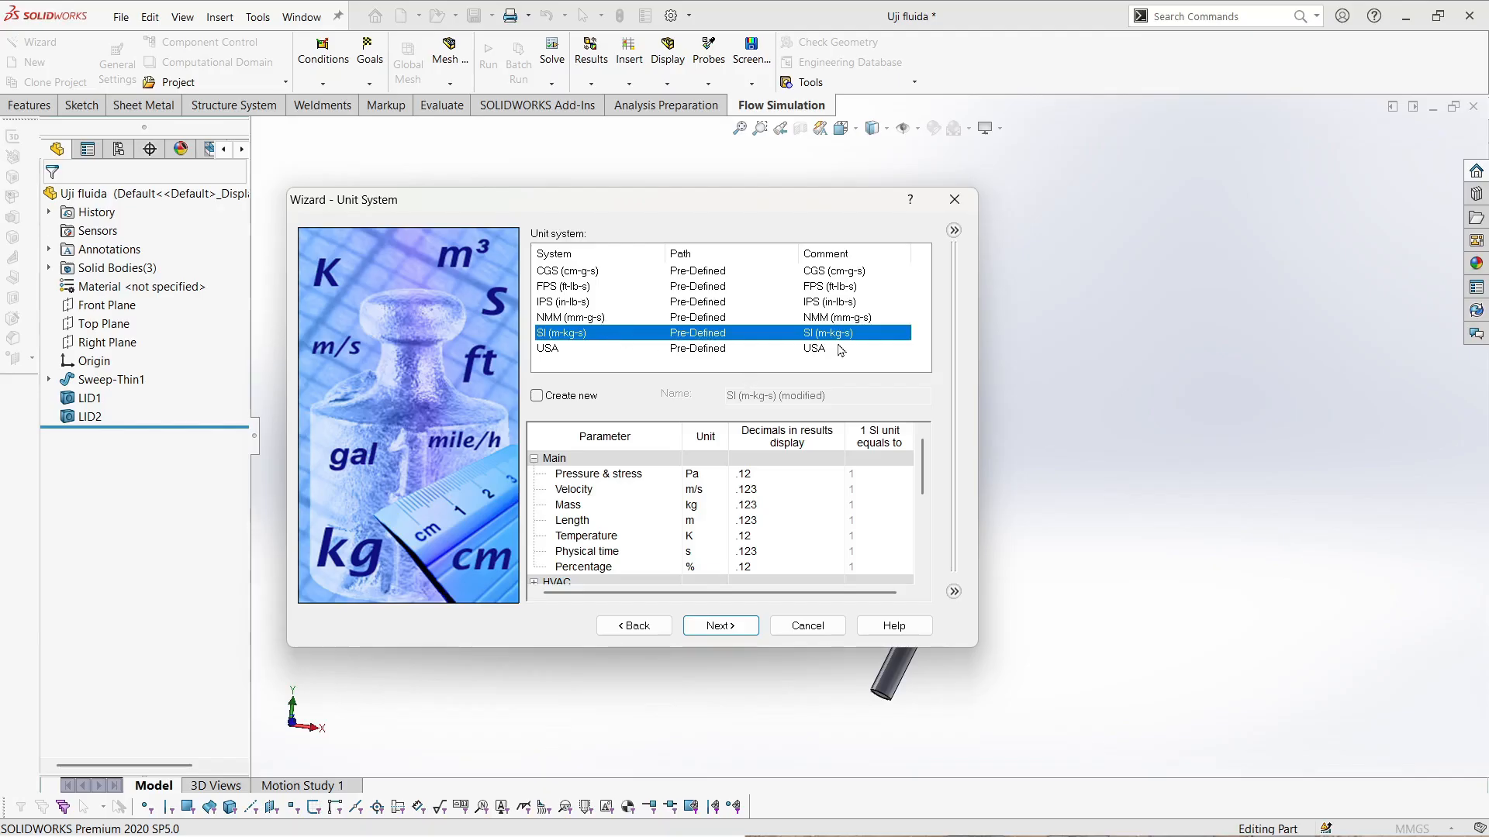
scroll(659, 532, down, 1)
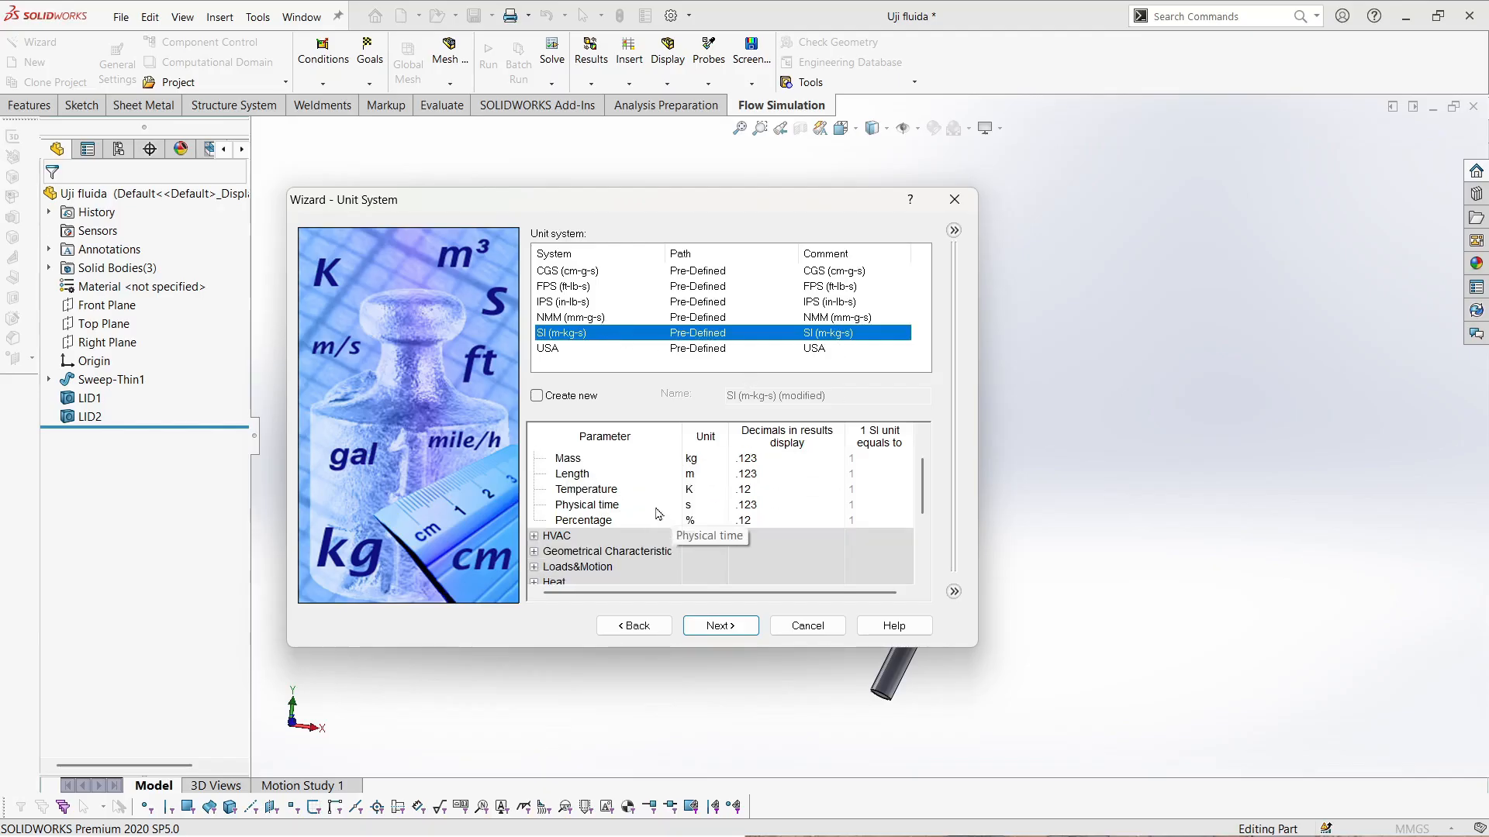
scroll(663, 504, up, 1)
click(554, 349)
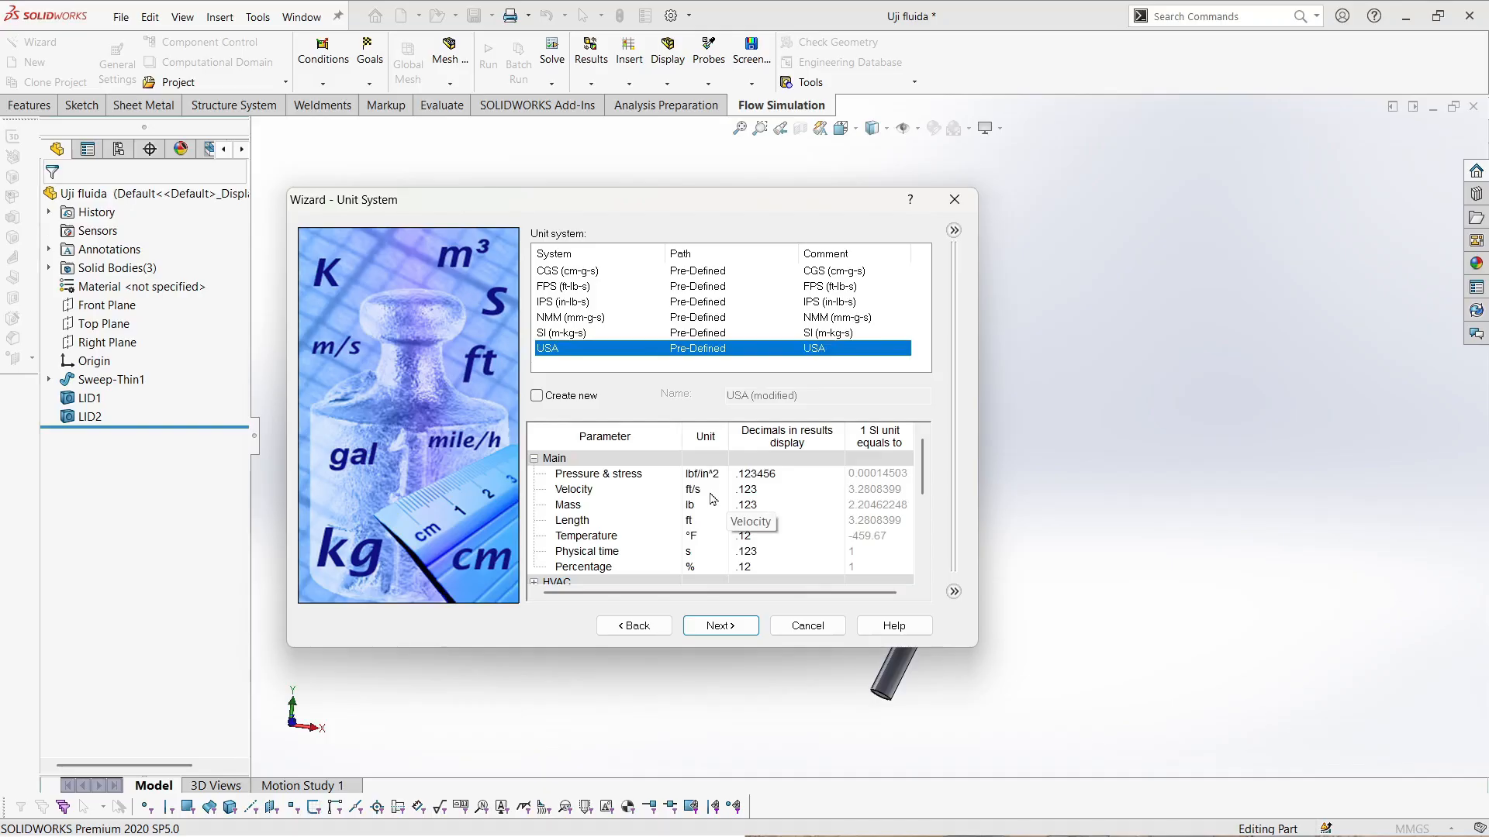
click(689, 334)
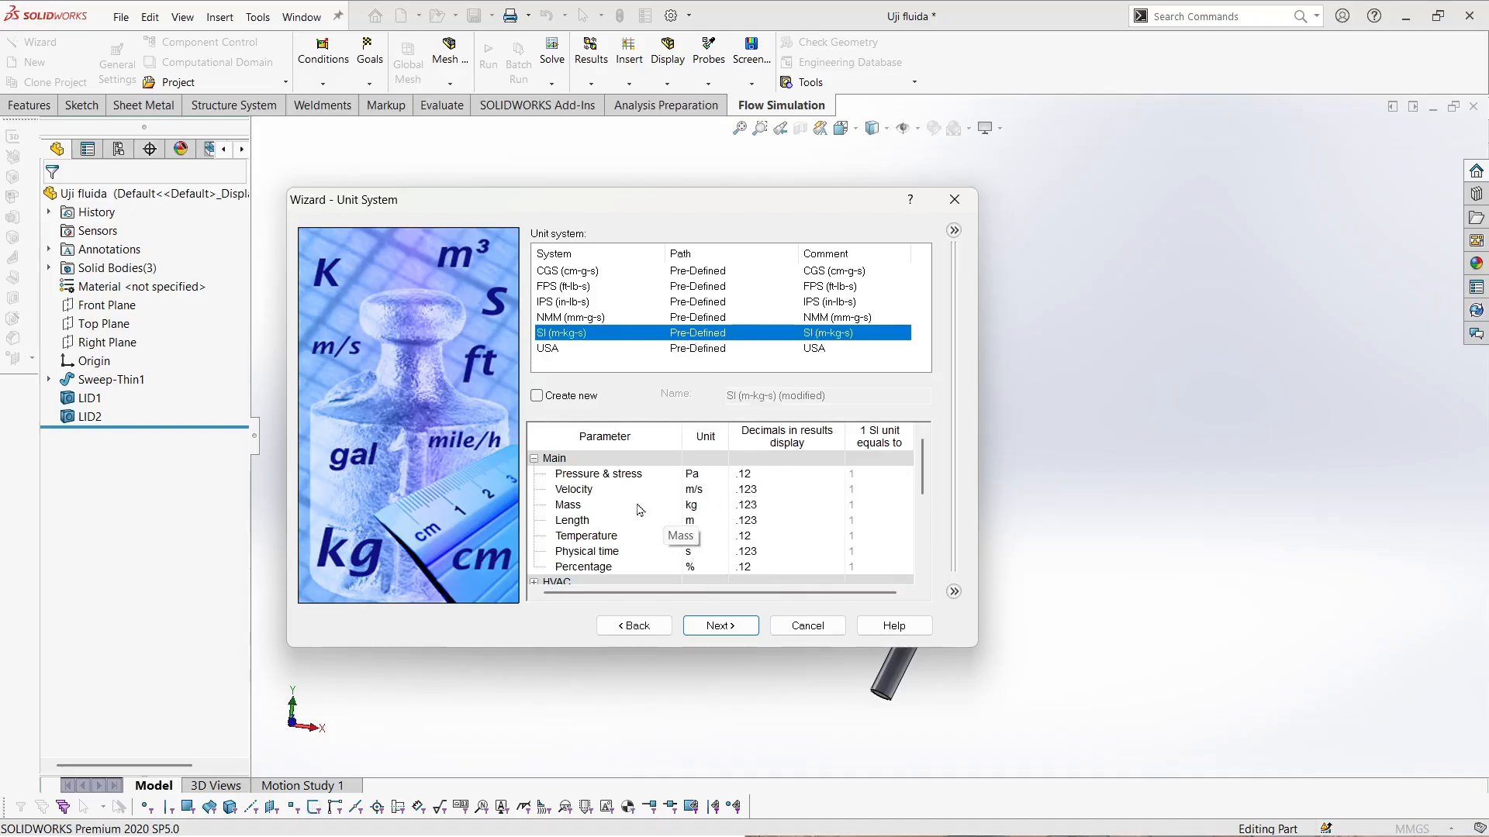
- Set the angular velocity unit under Loads&Motion to Rotations Per Minute (RPM)
scroll(638, 508, down, 1)
scroll(638, 508, down, 2)
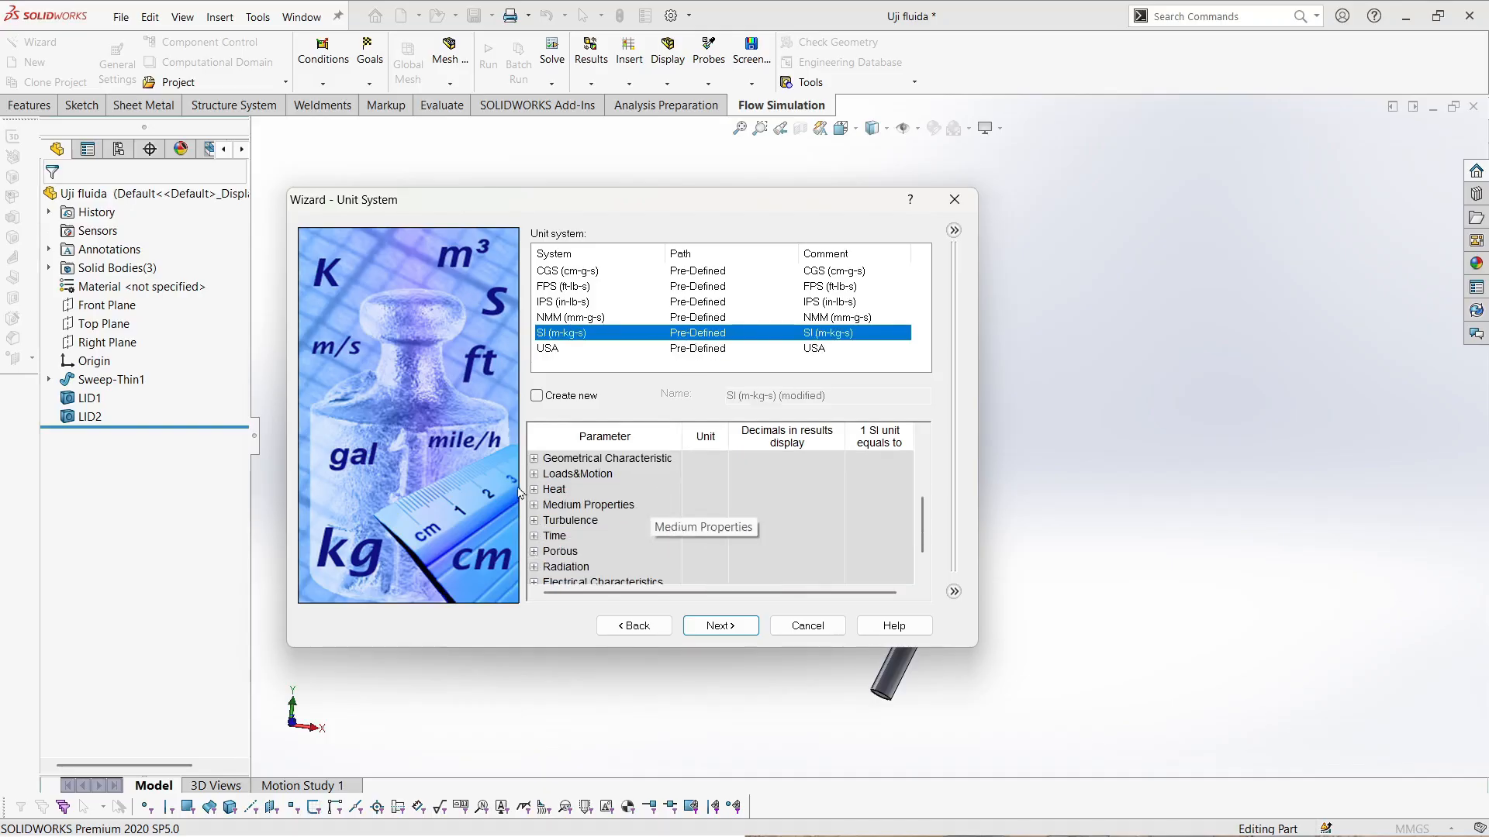
click(533, 473)
scroll(698, 477, down, 2)
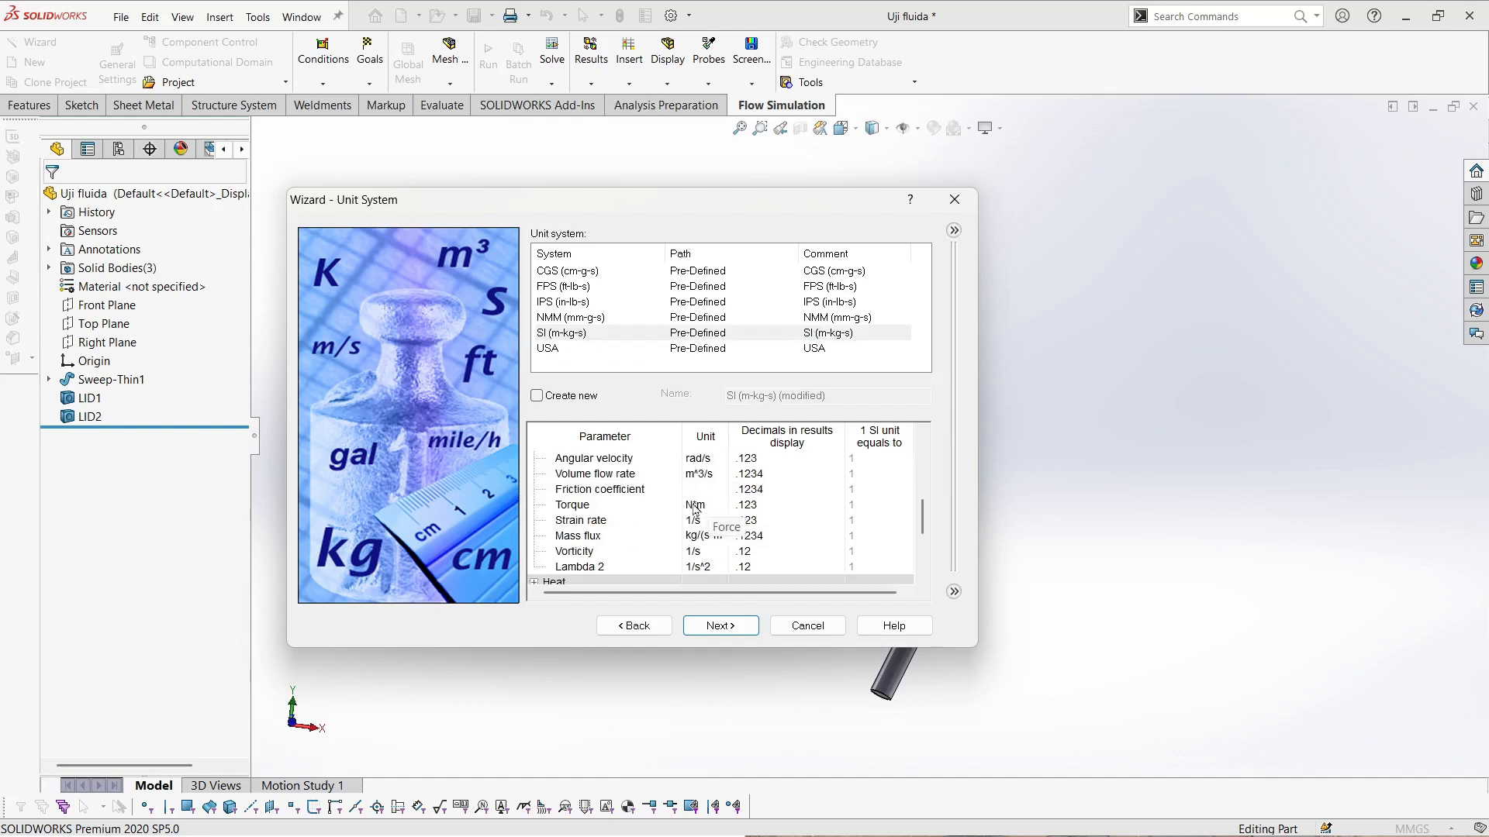
click(720, 461)
click(722, 461)
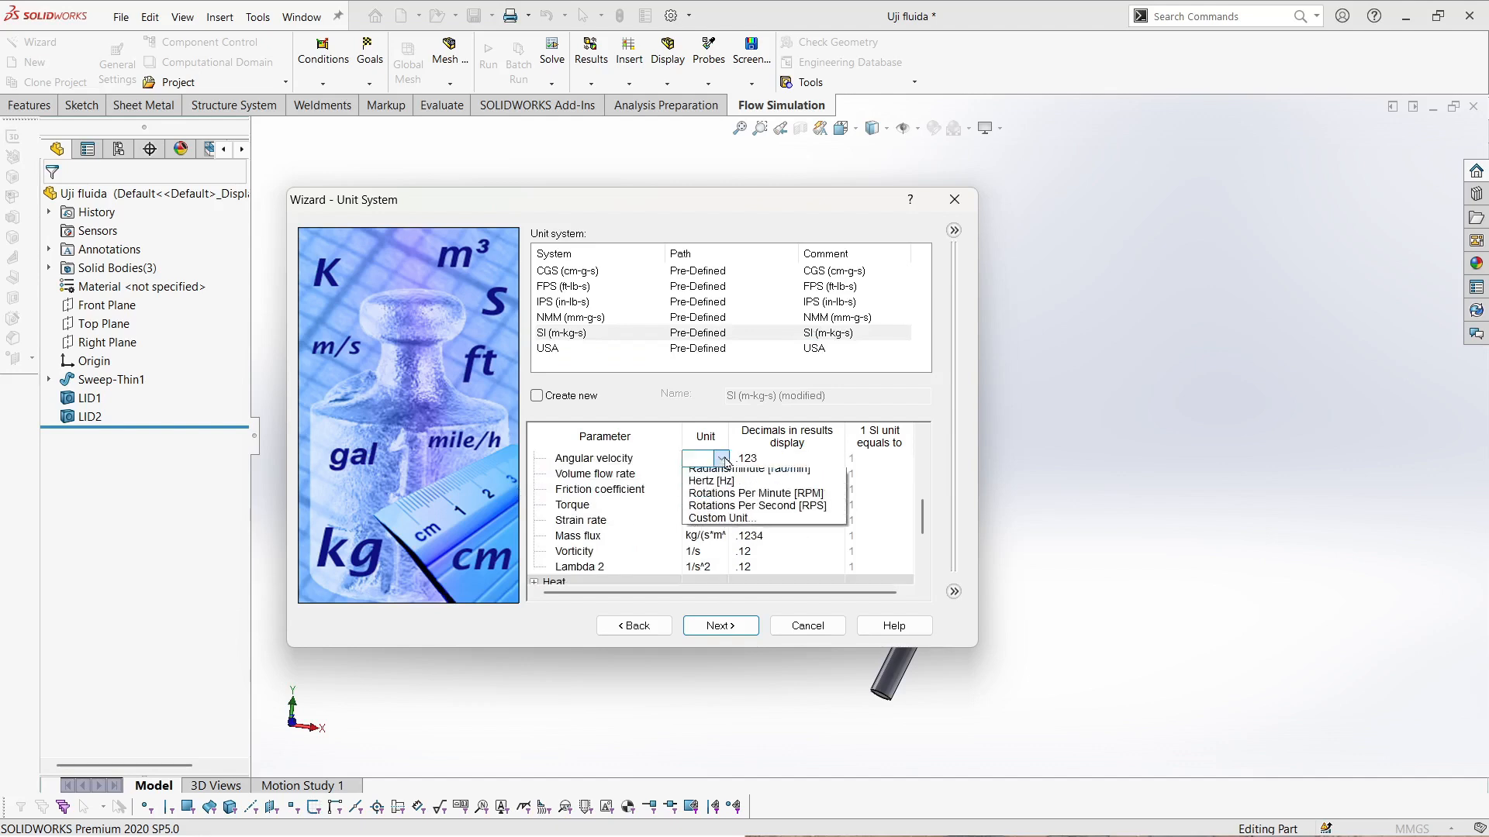
click(722, 460)
scroll(682, 487, up, 1)
click(722, 552)
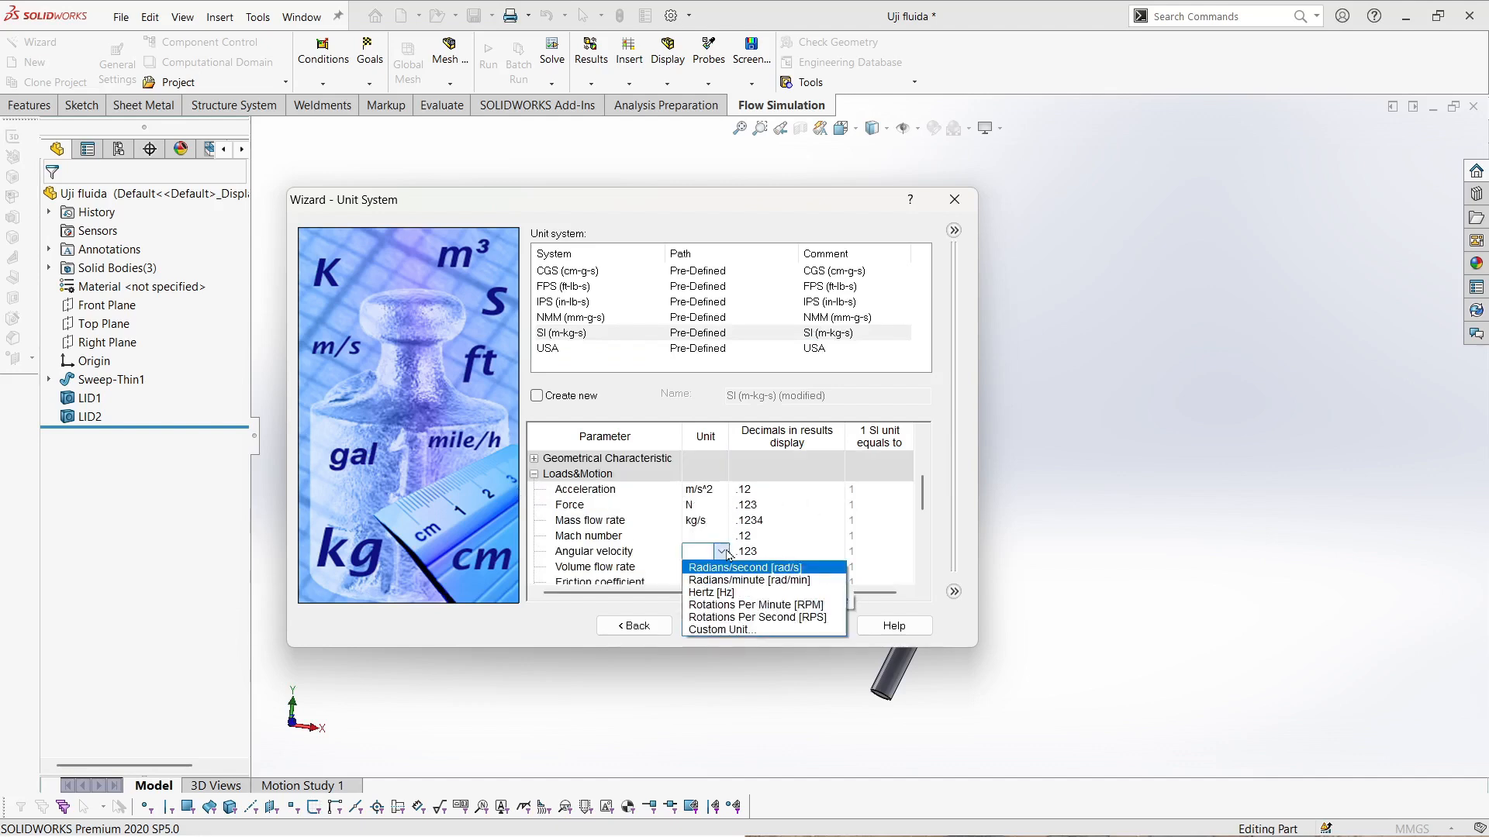
click(733, 605)
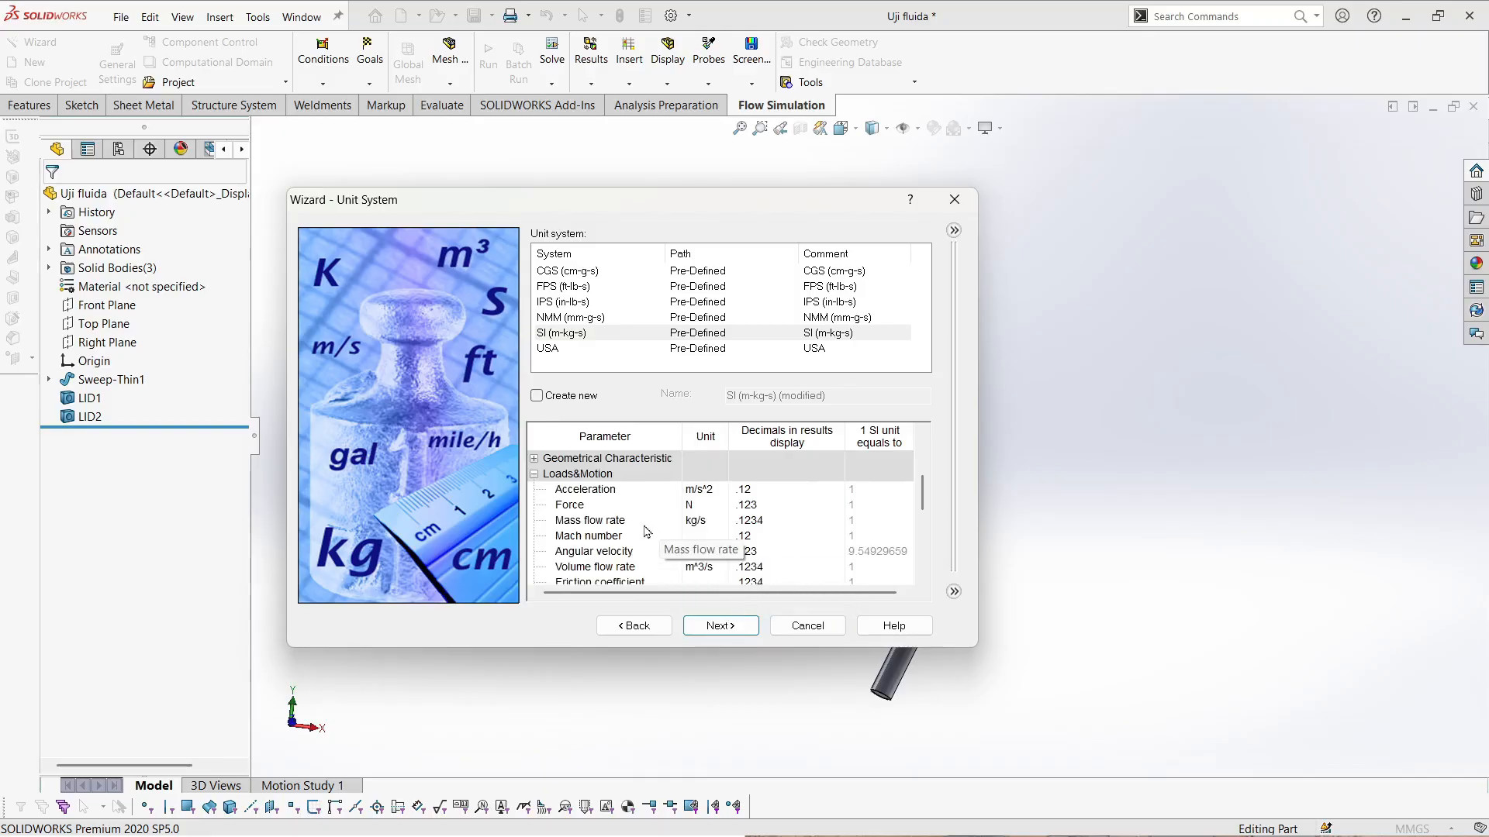
- Collapse the Loads&Motion parameters, expand the Time parameters, and accept the unit system to reach the analysis type settings
click(534, 474)
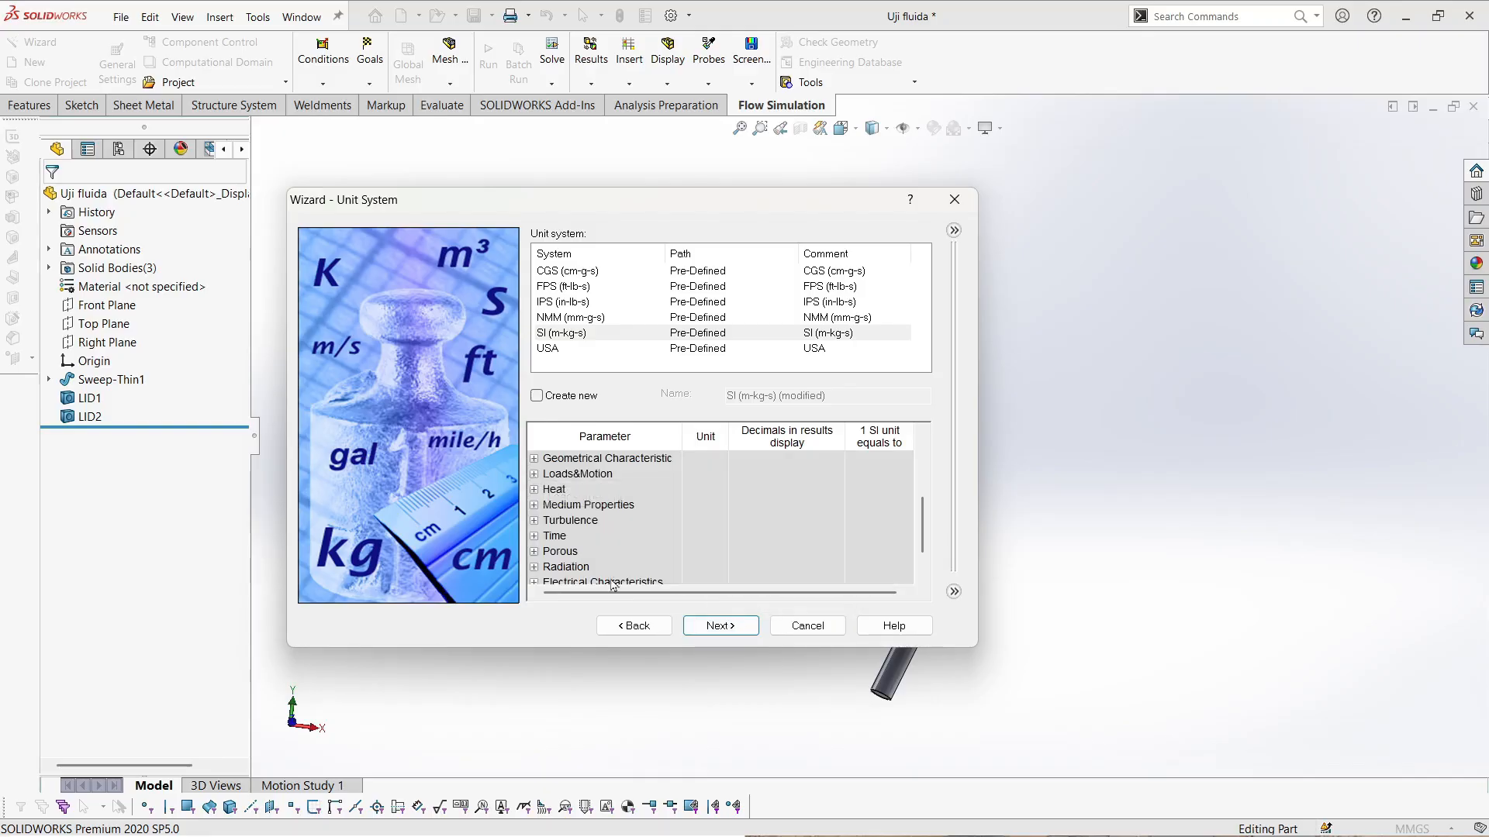
click(534, 536)
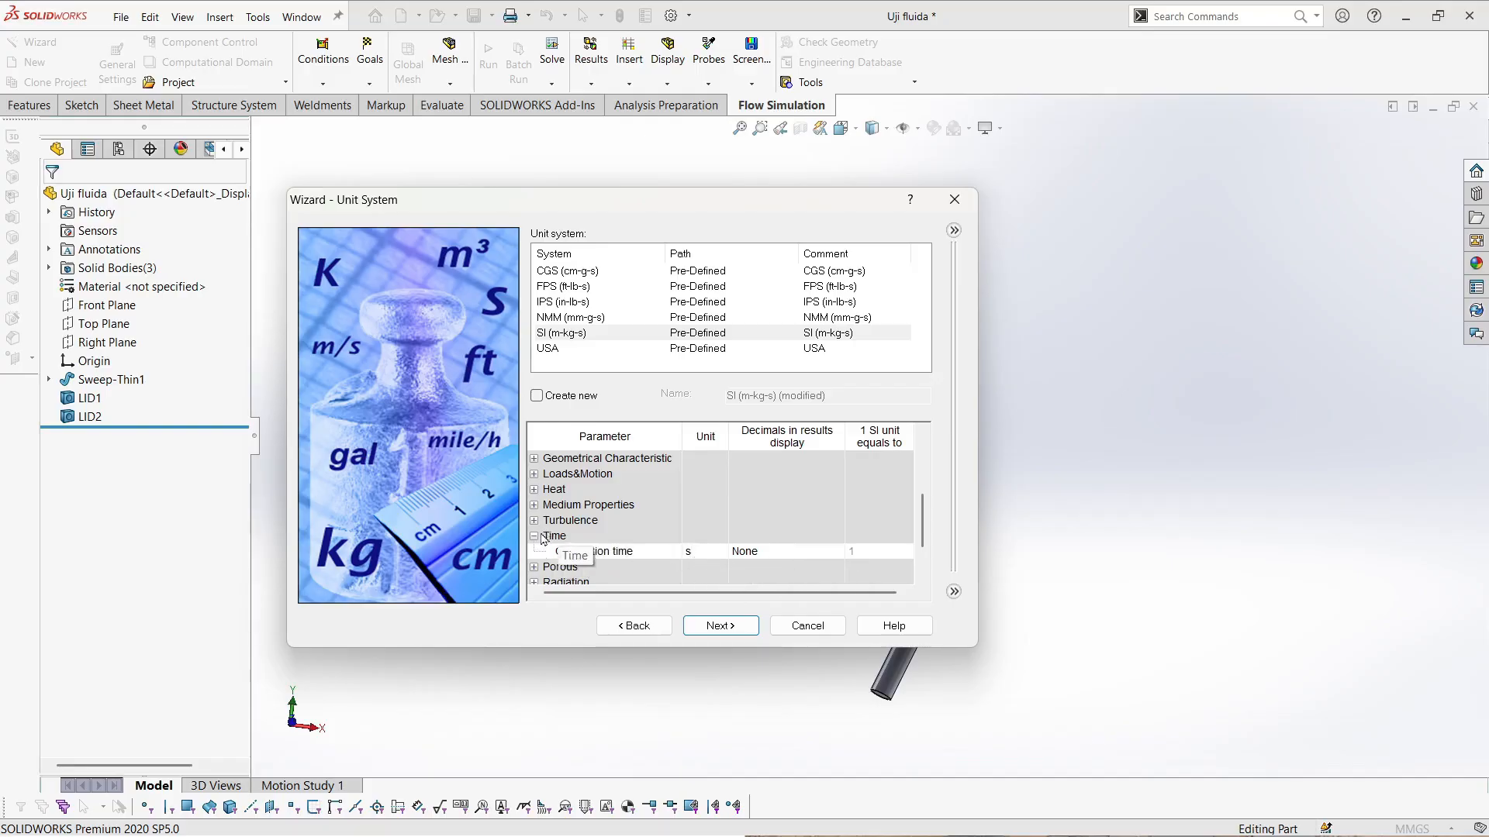
click(720, 625)
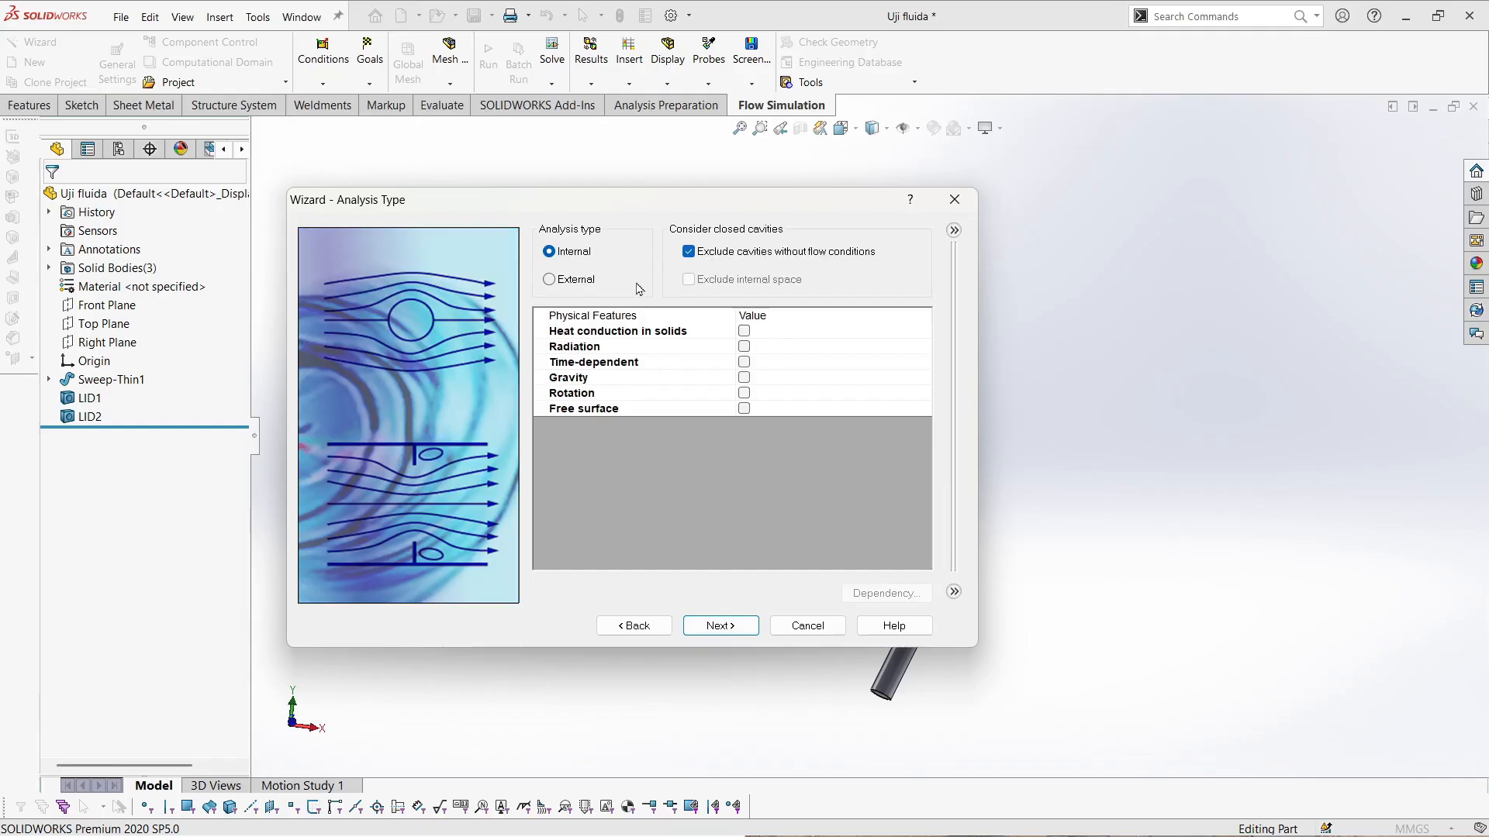
- Turn on gravity for the internal analysis, with the pipe in isometric view and the wizard moved clear of it
click(746, 380)
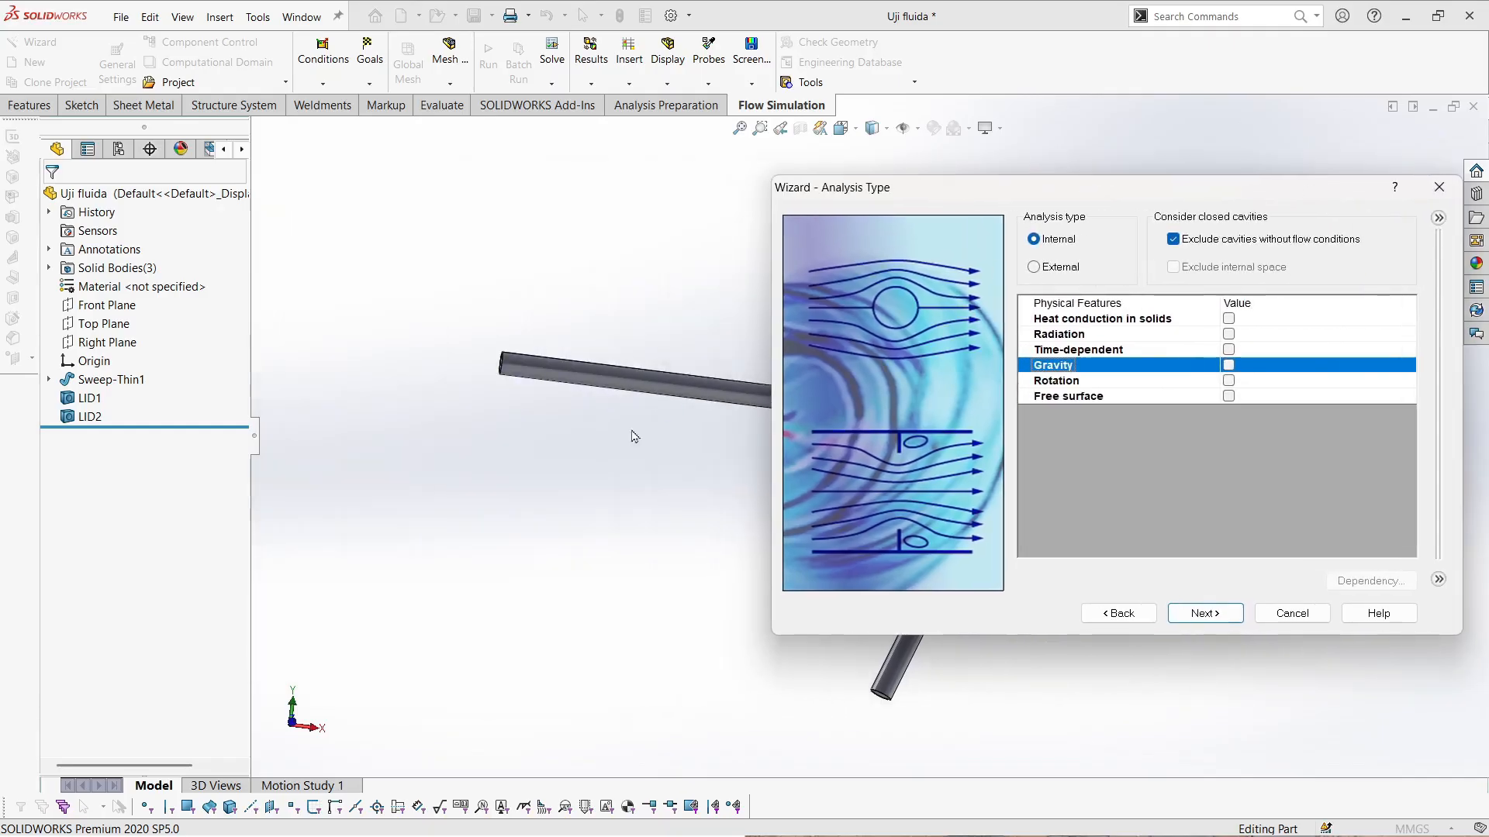
drag(1230, 190, 765, 190)
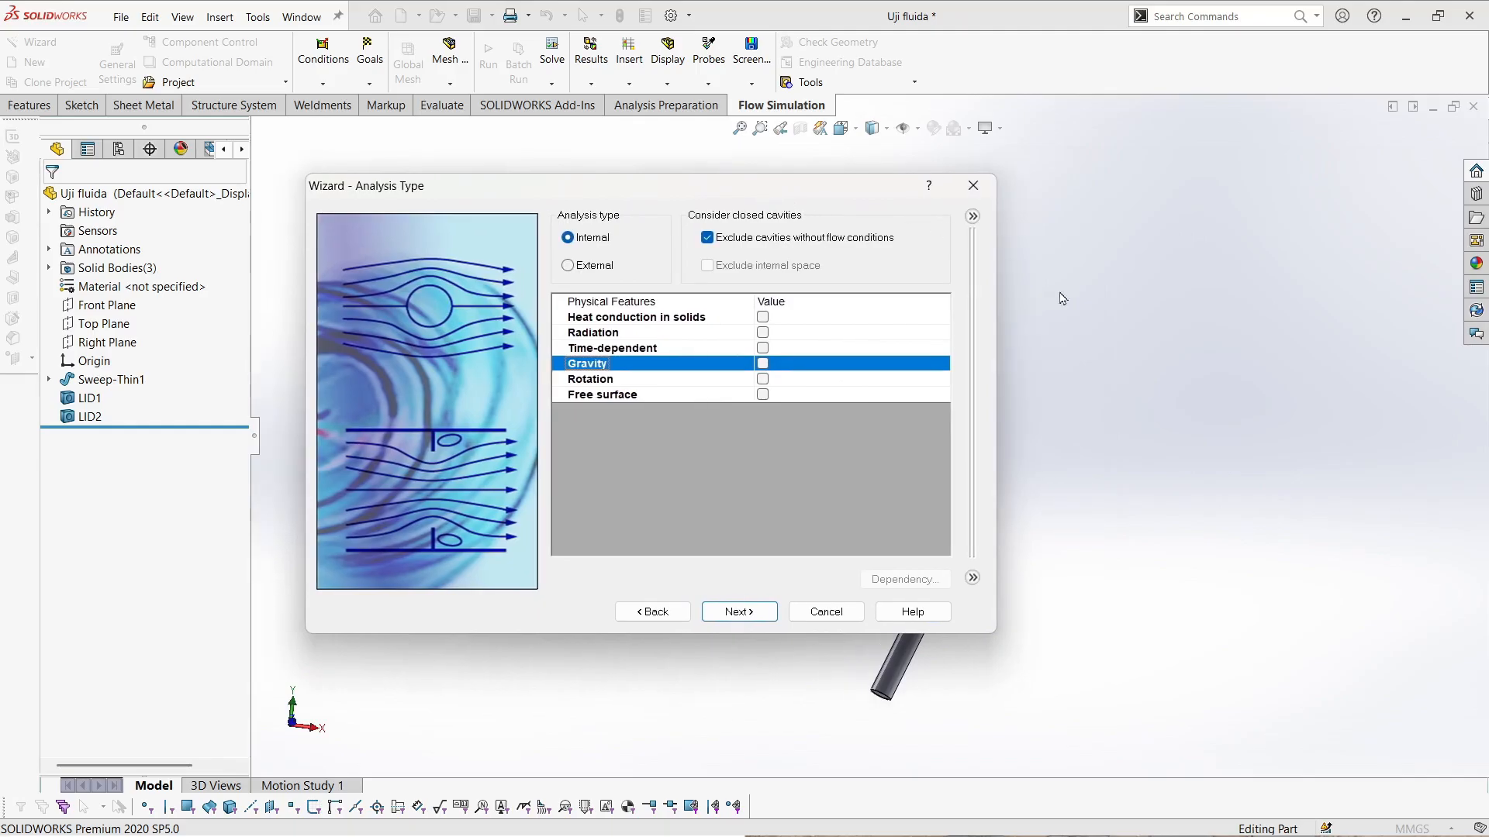
click(1126, 436)
key(ctrl+7)
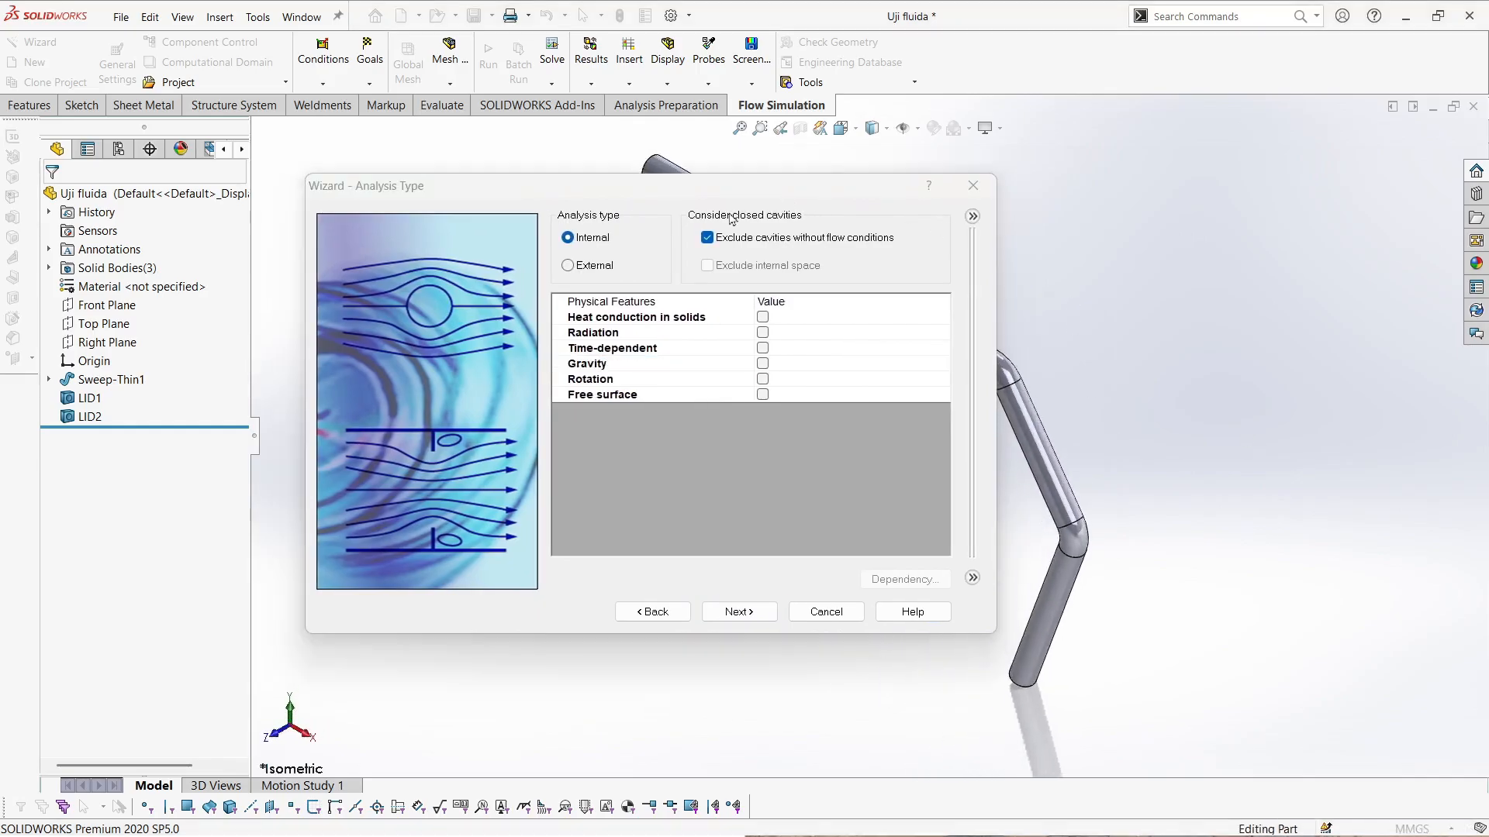
drag(780, 197, 540, 236)
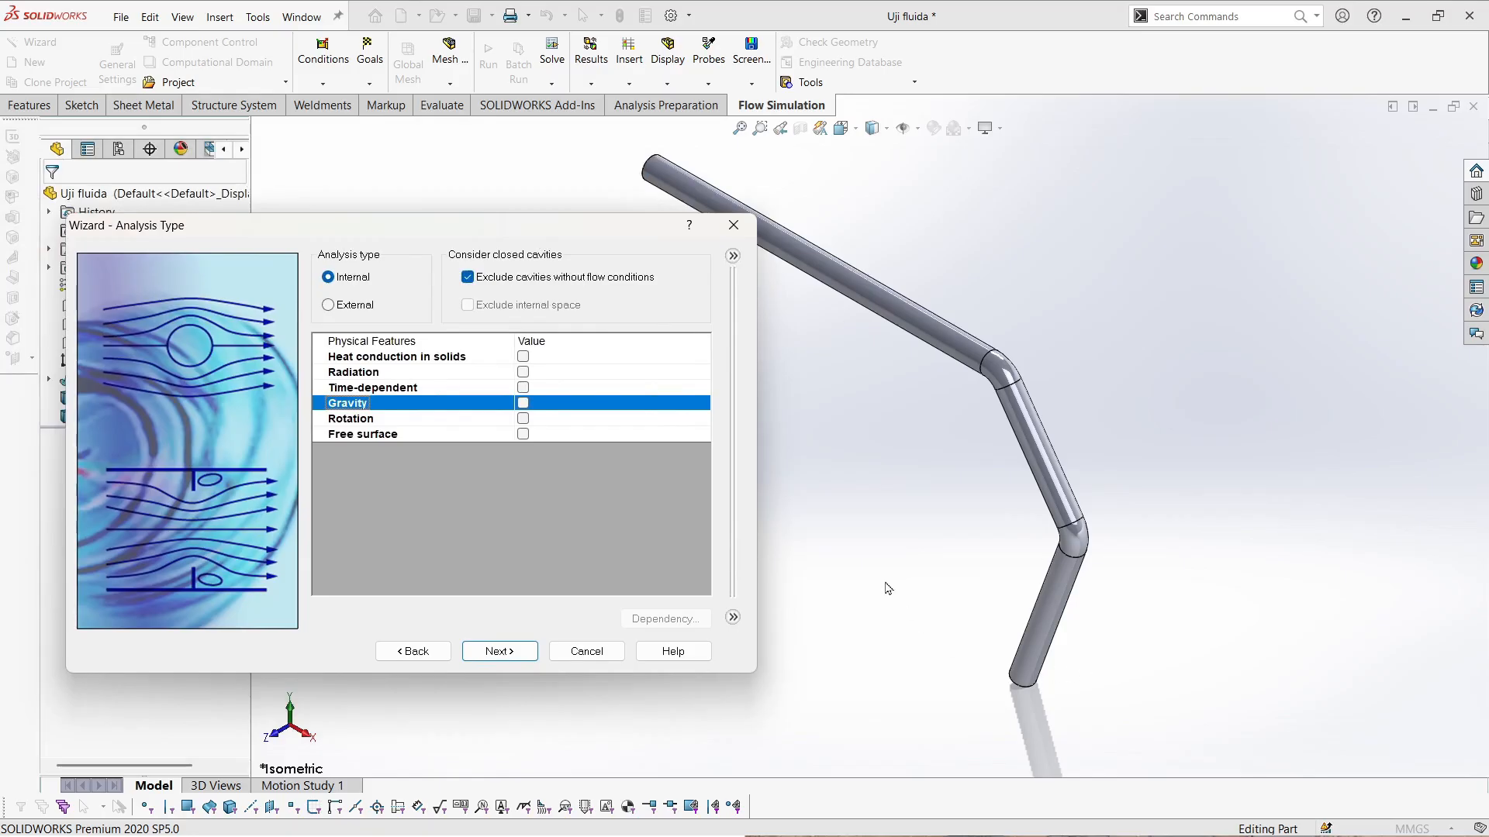
click(523, 404)
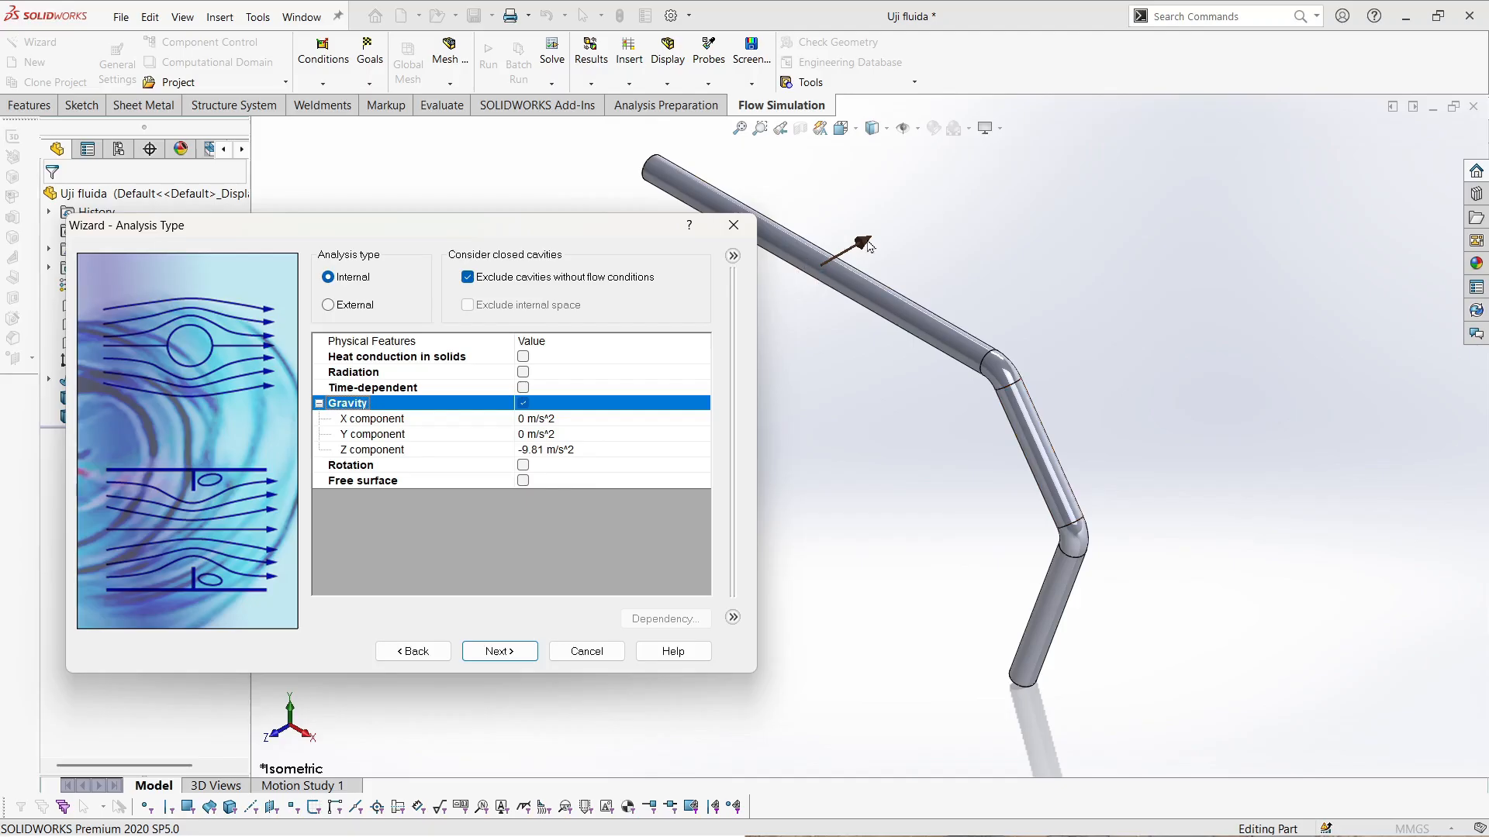
drag(574, 232, 575, 246)
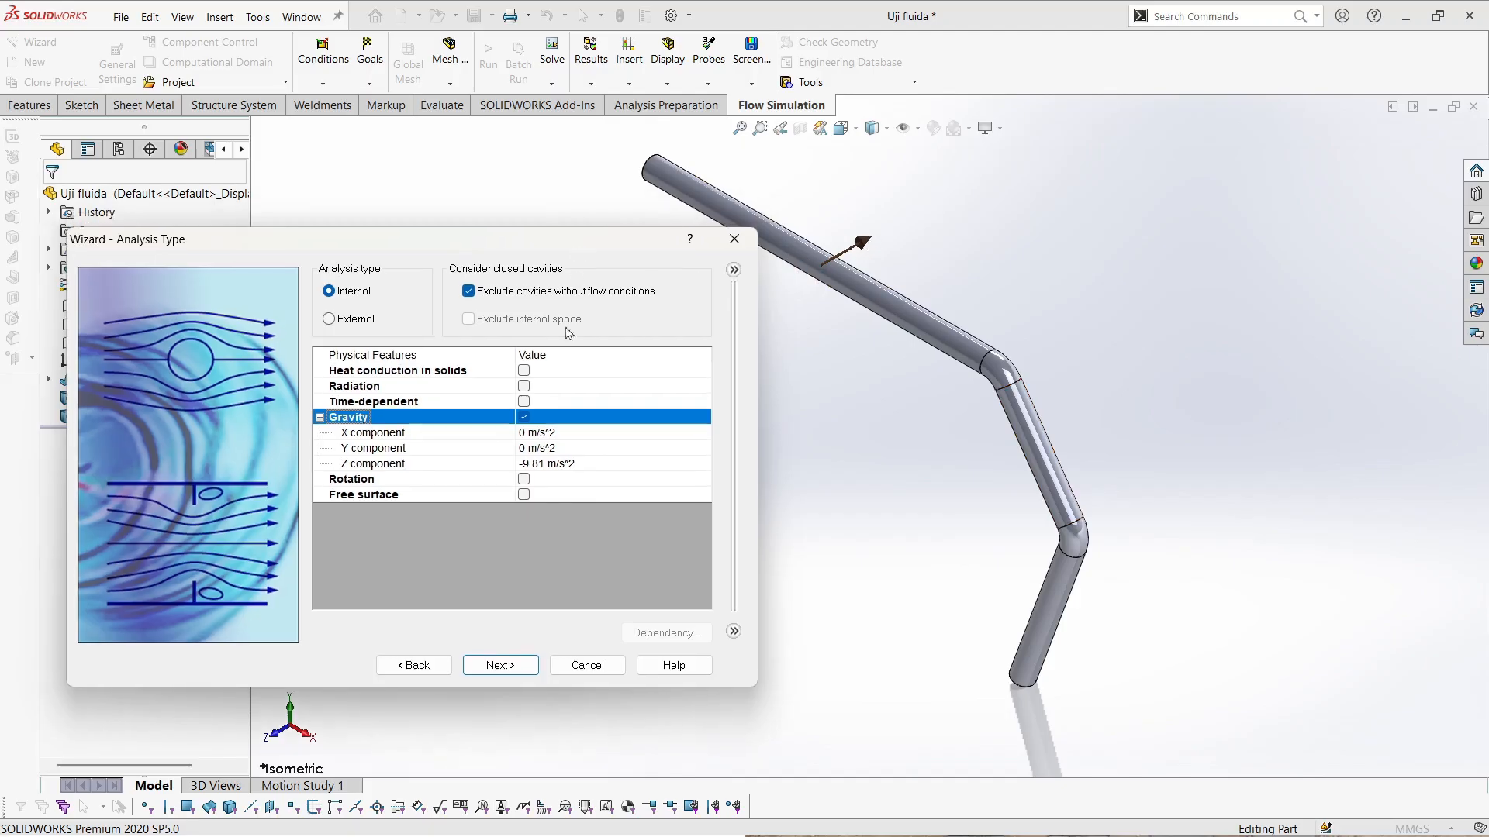
- Set the gravity Z component to 0 and the Y component to -9.81 m/s^2
click(541, 465)
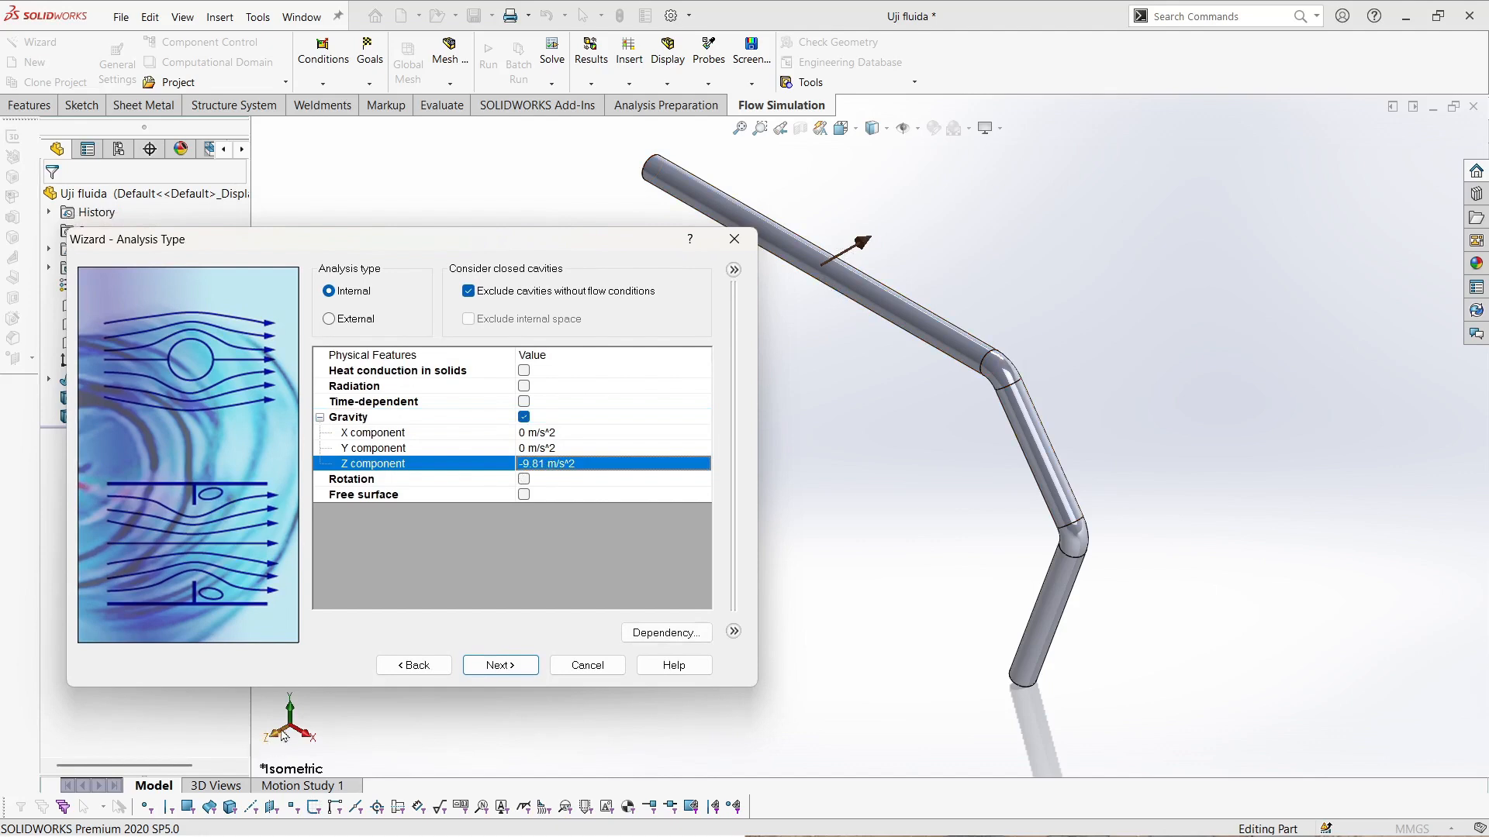
click(541, 465)
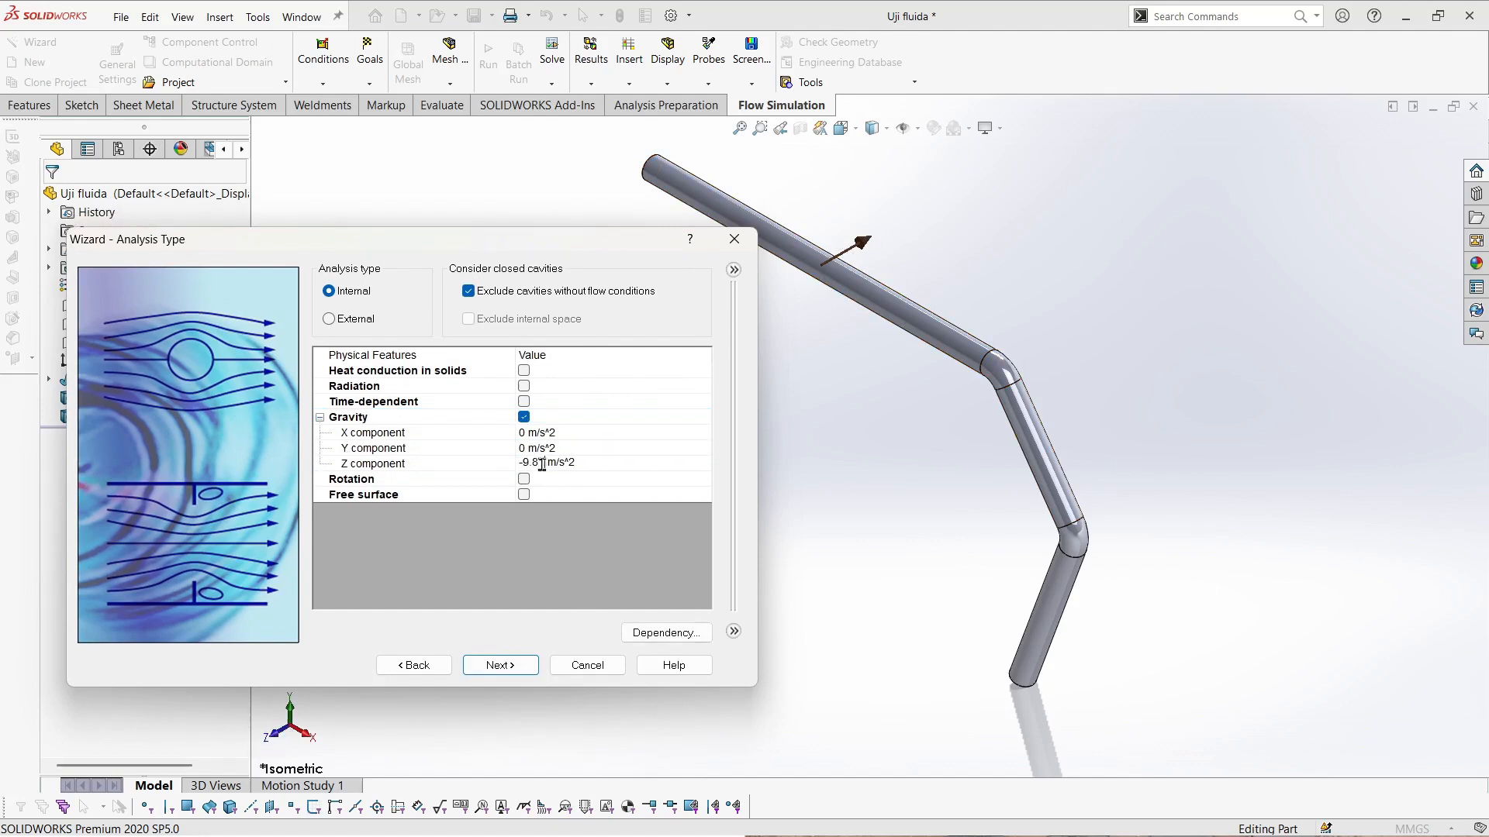
drag(543, 464, 414, 485)
text(0)
click(528, 451)
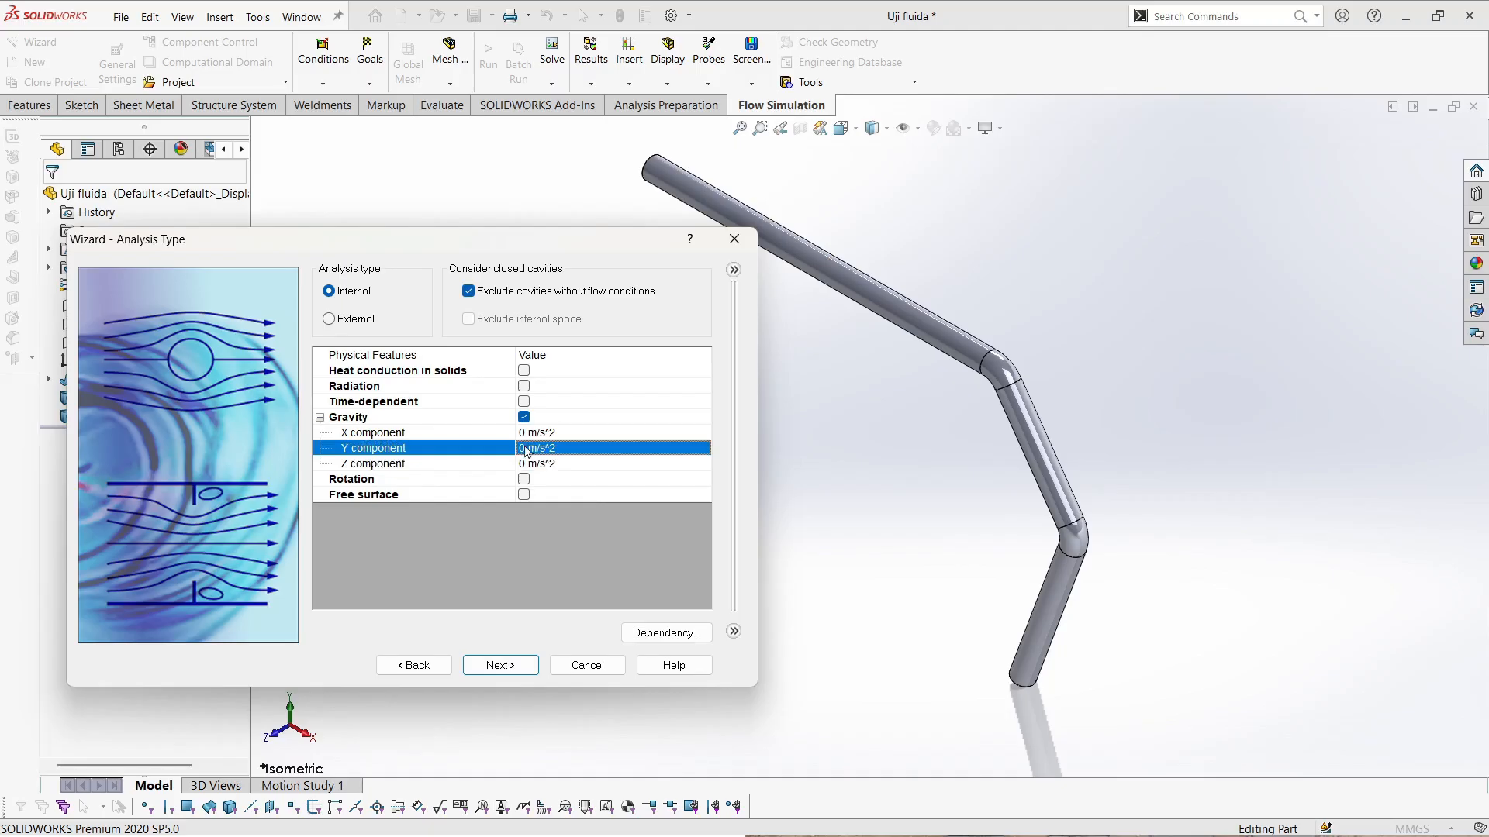
click(526, 450)
drag(527, 449, 456, 469)
text(-)
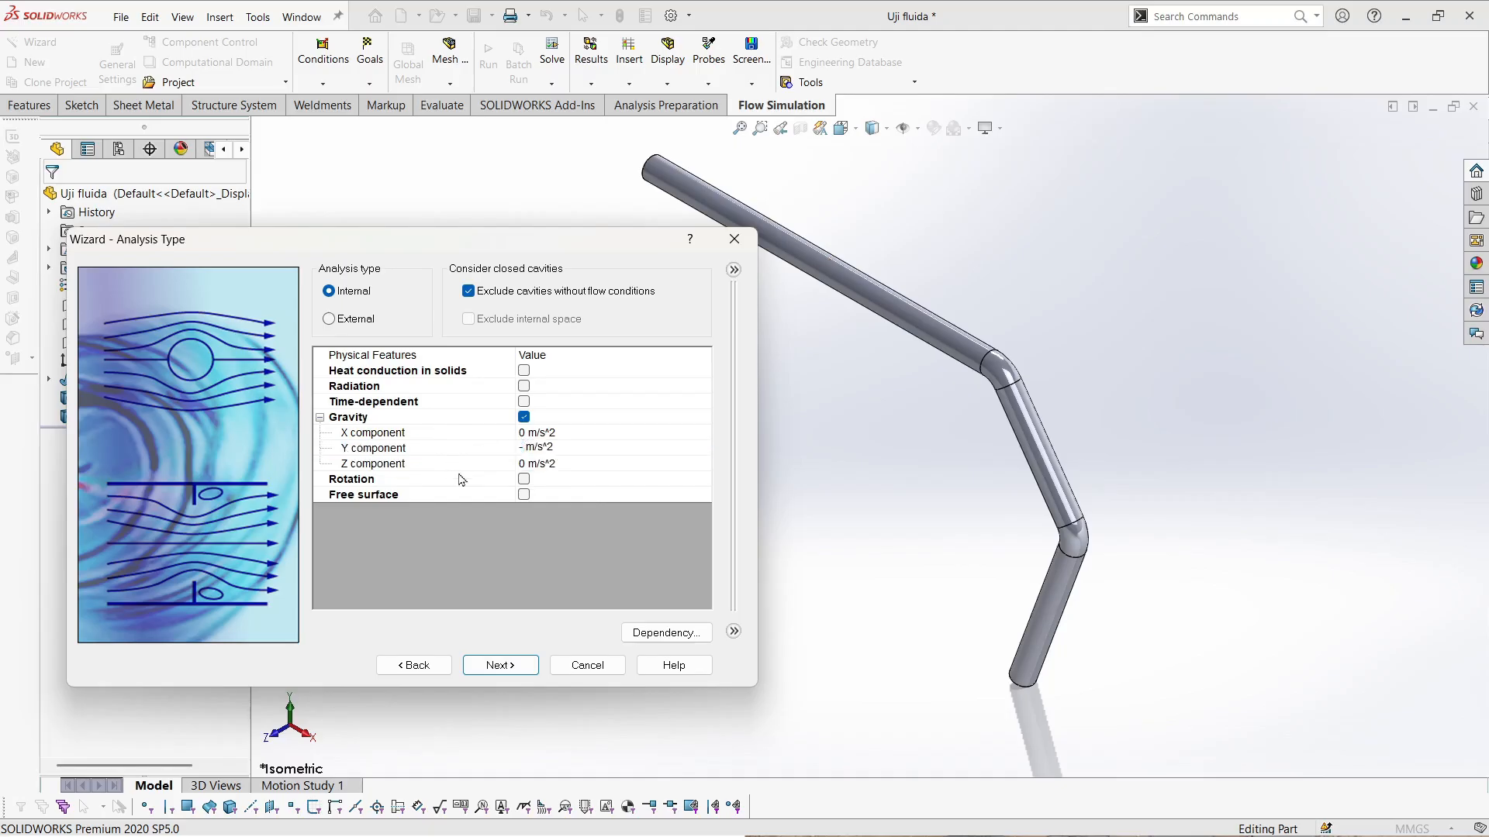
text(9.81)
key(Return)
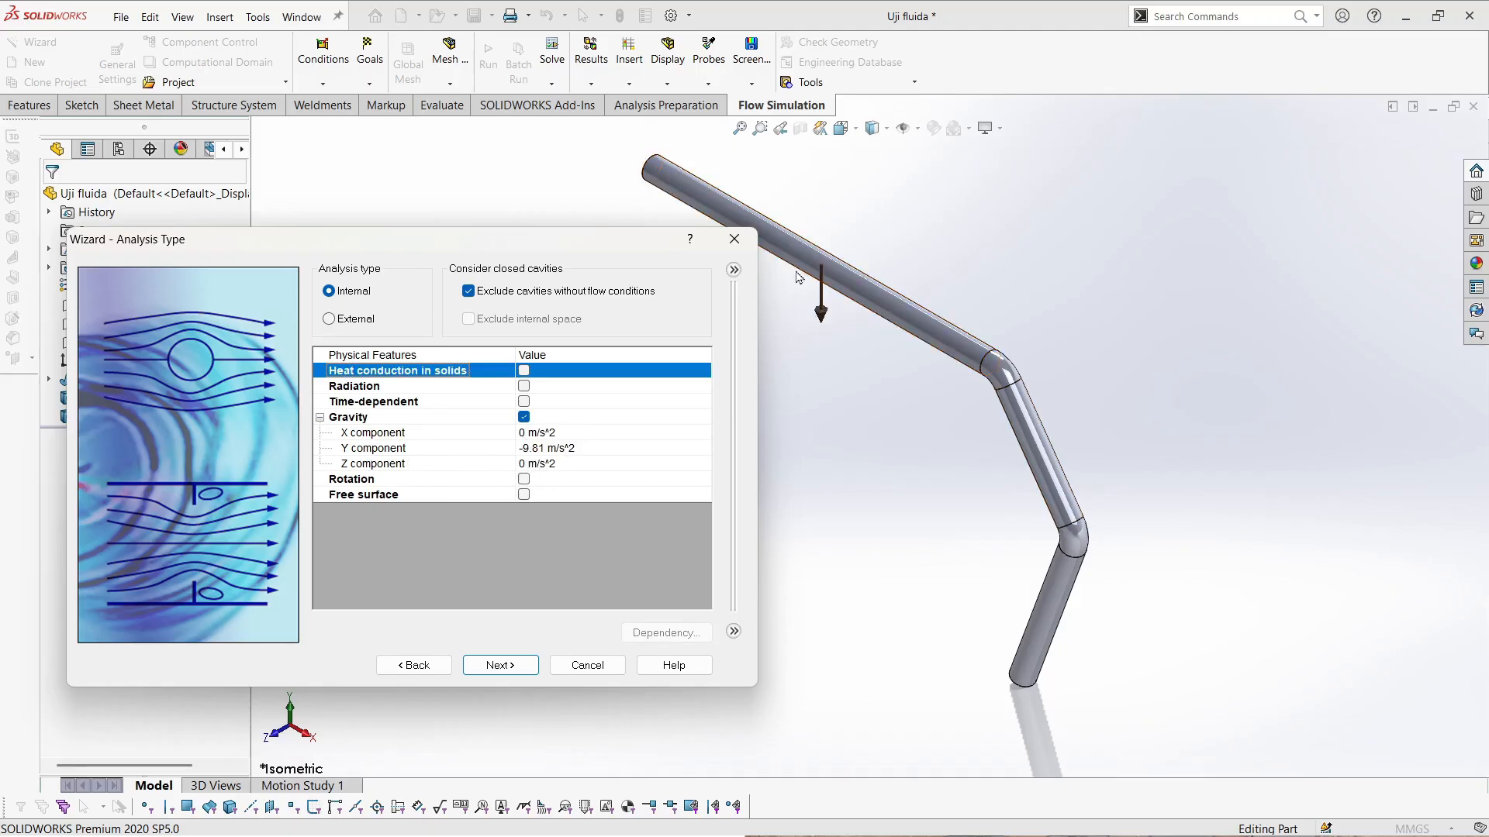
click(528, 405)
click(524, 403)
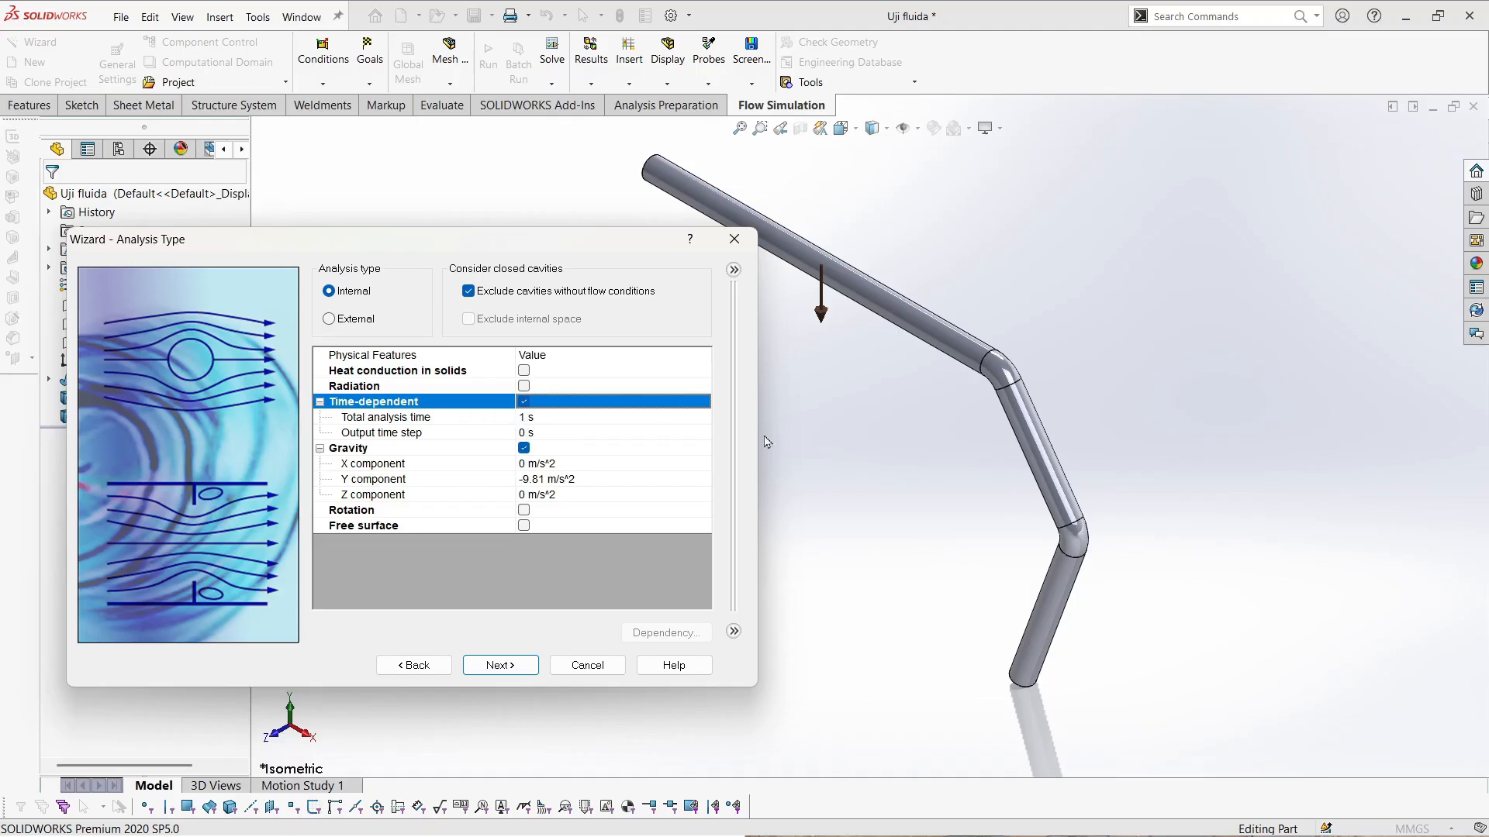
click(524, 402)
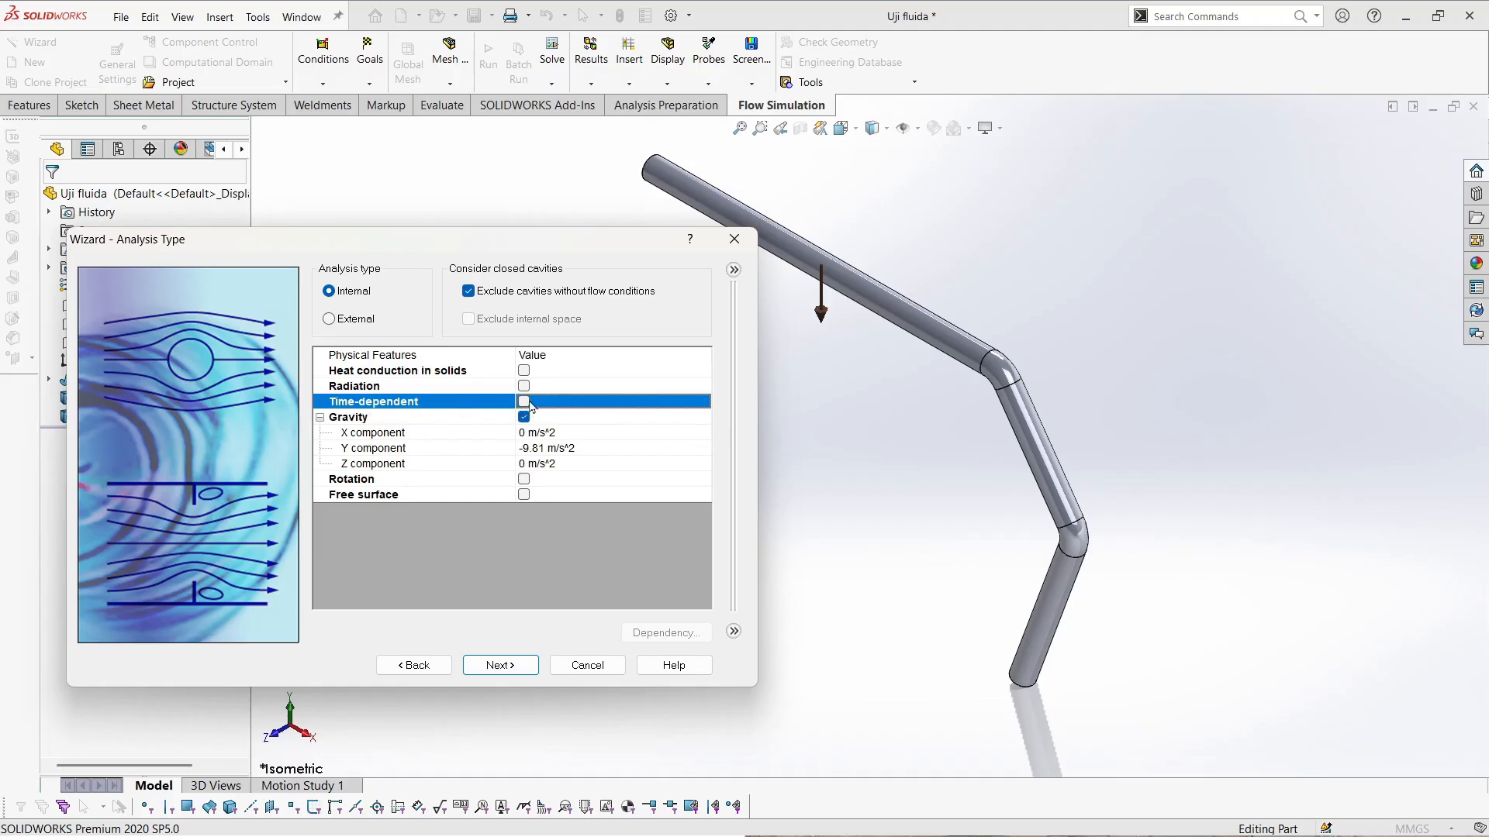
- Accept the analysis type settings, look through the predefined gases on the default fluid page, and collapse the Gases category
click(522, 672)
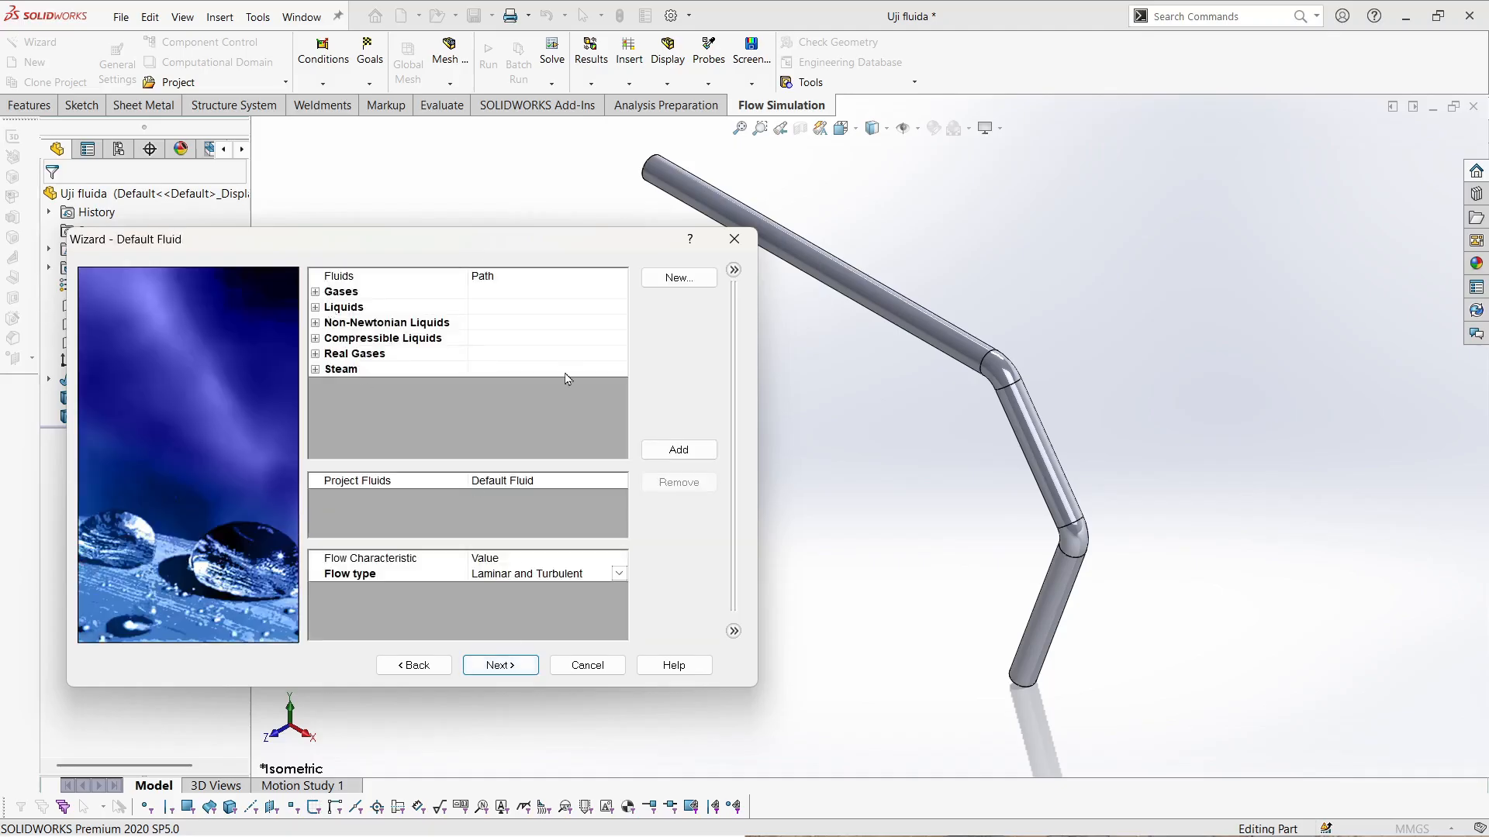
double_click(342, 293)
scroll(371, 392, down, 2)
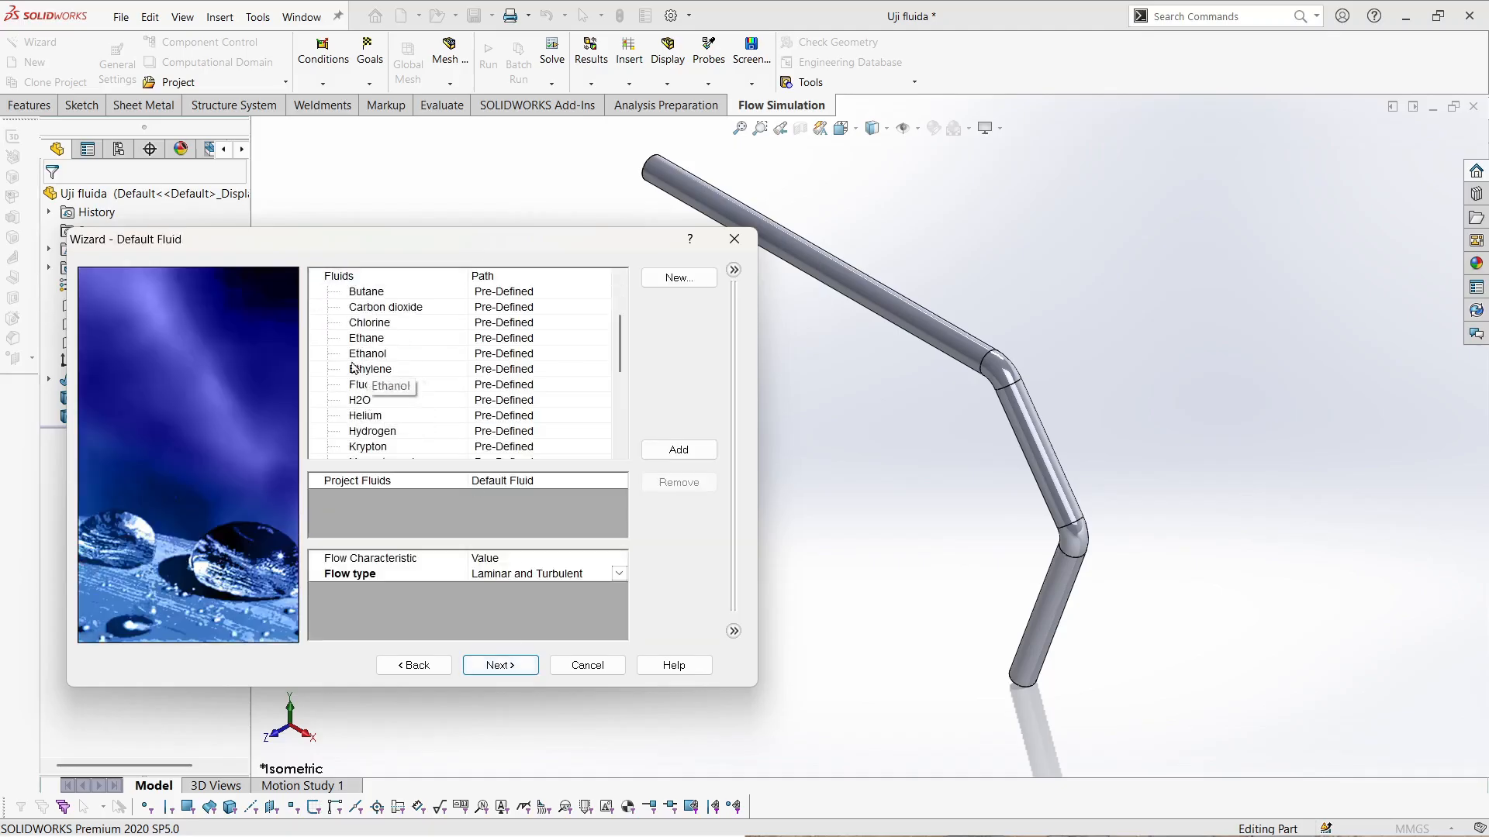
scroll(361, 356, up, 2)
click(311, 291)
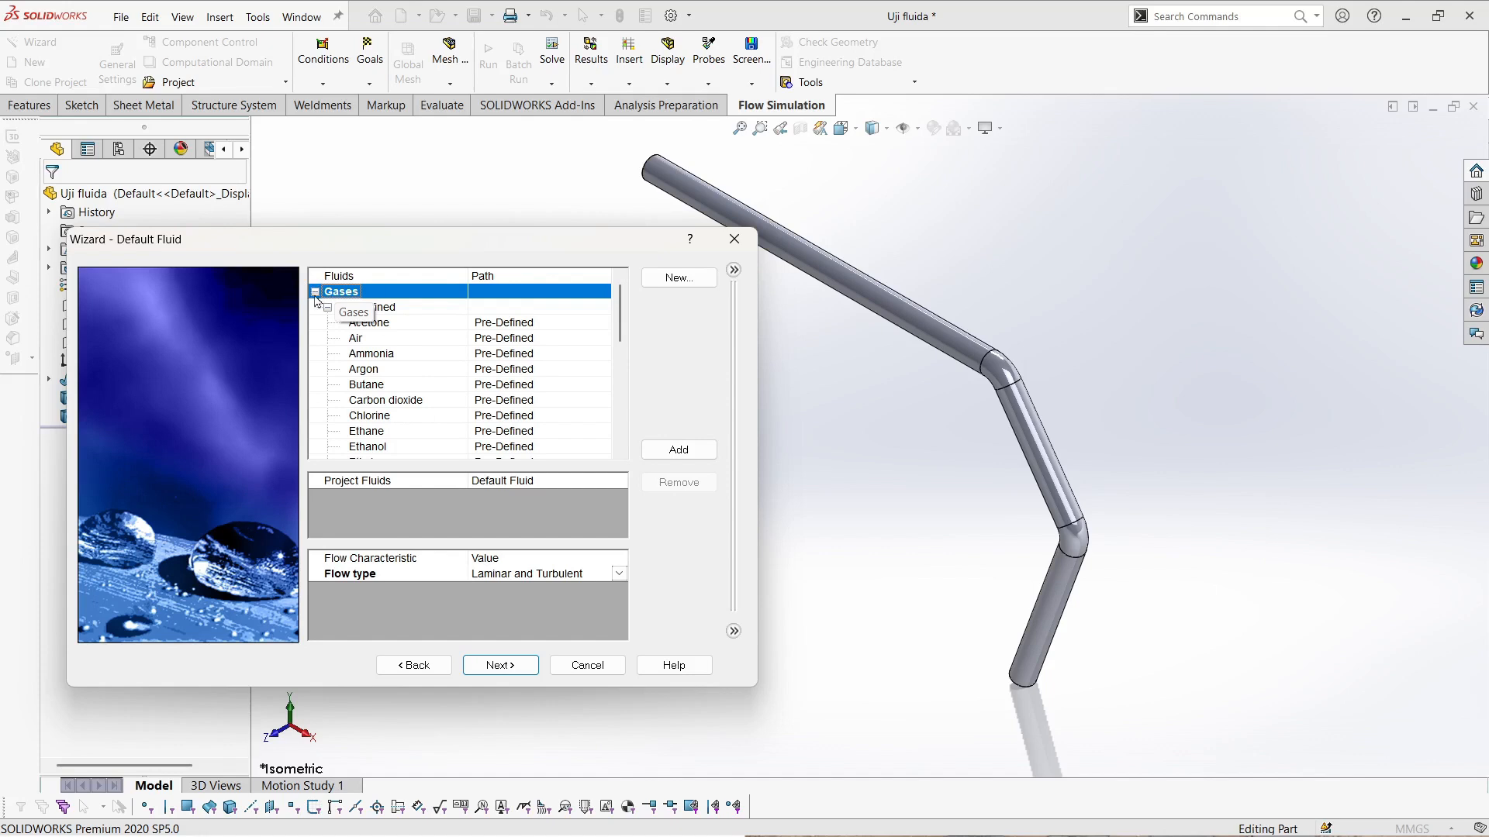
click(315, 294)
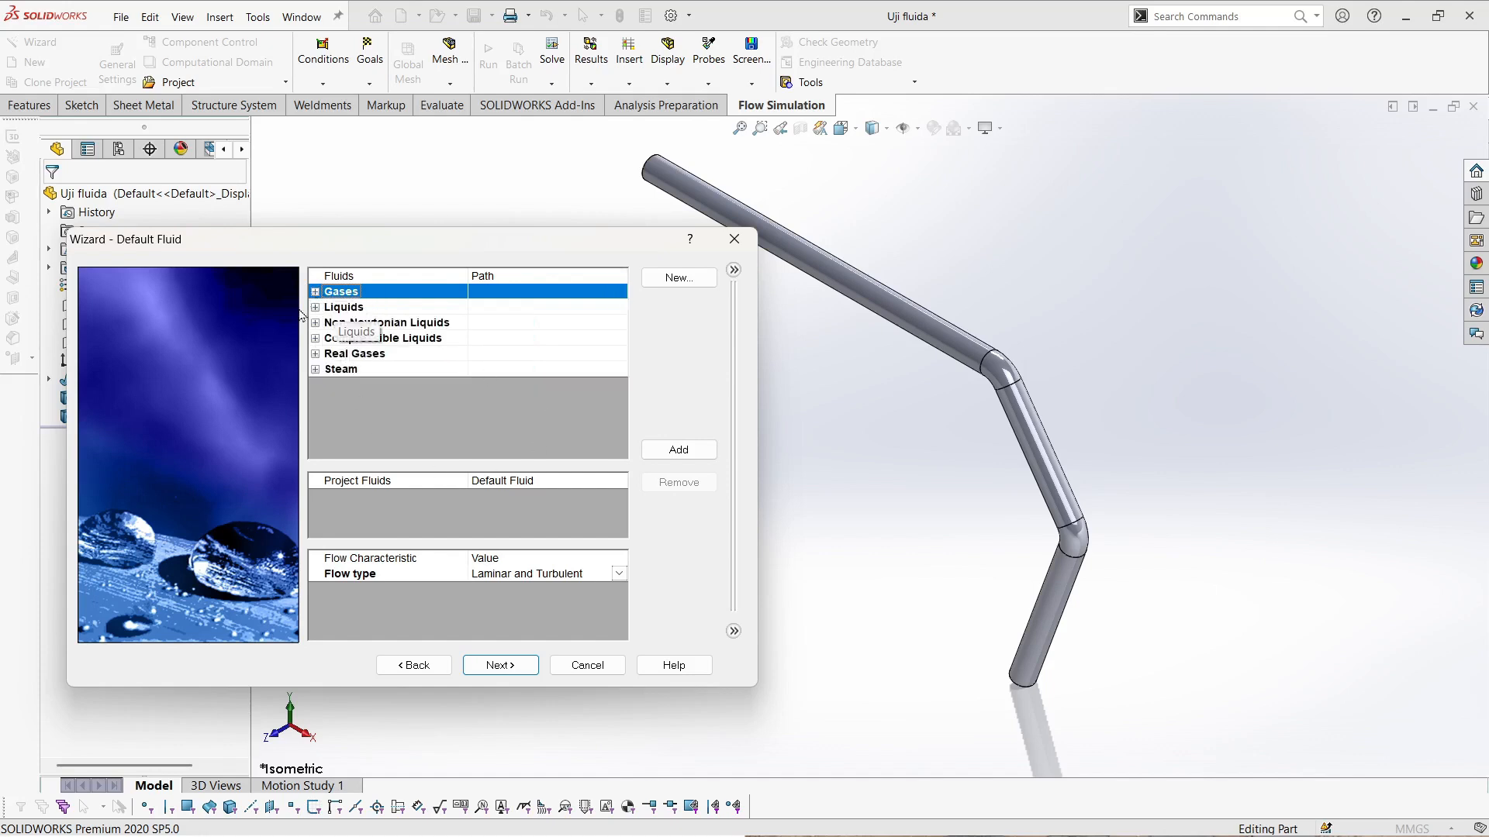
- Add the predefined liquid Water to the project fluids as the default fluid
drag(372, 239, 440, 243)
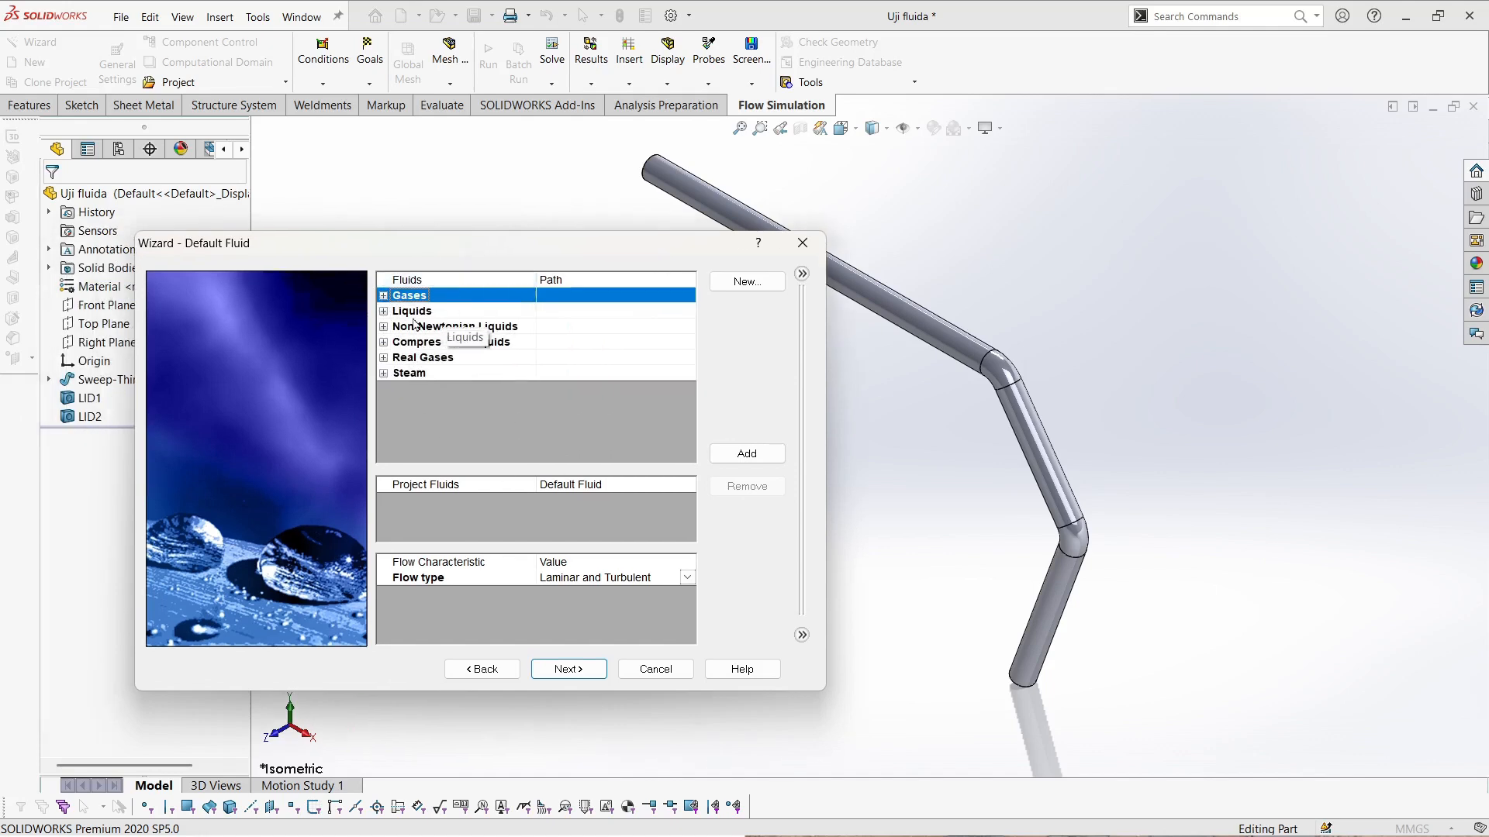
click(386, 312)
scroll(504, 391, down, 3)
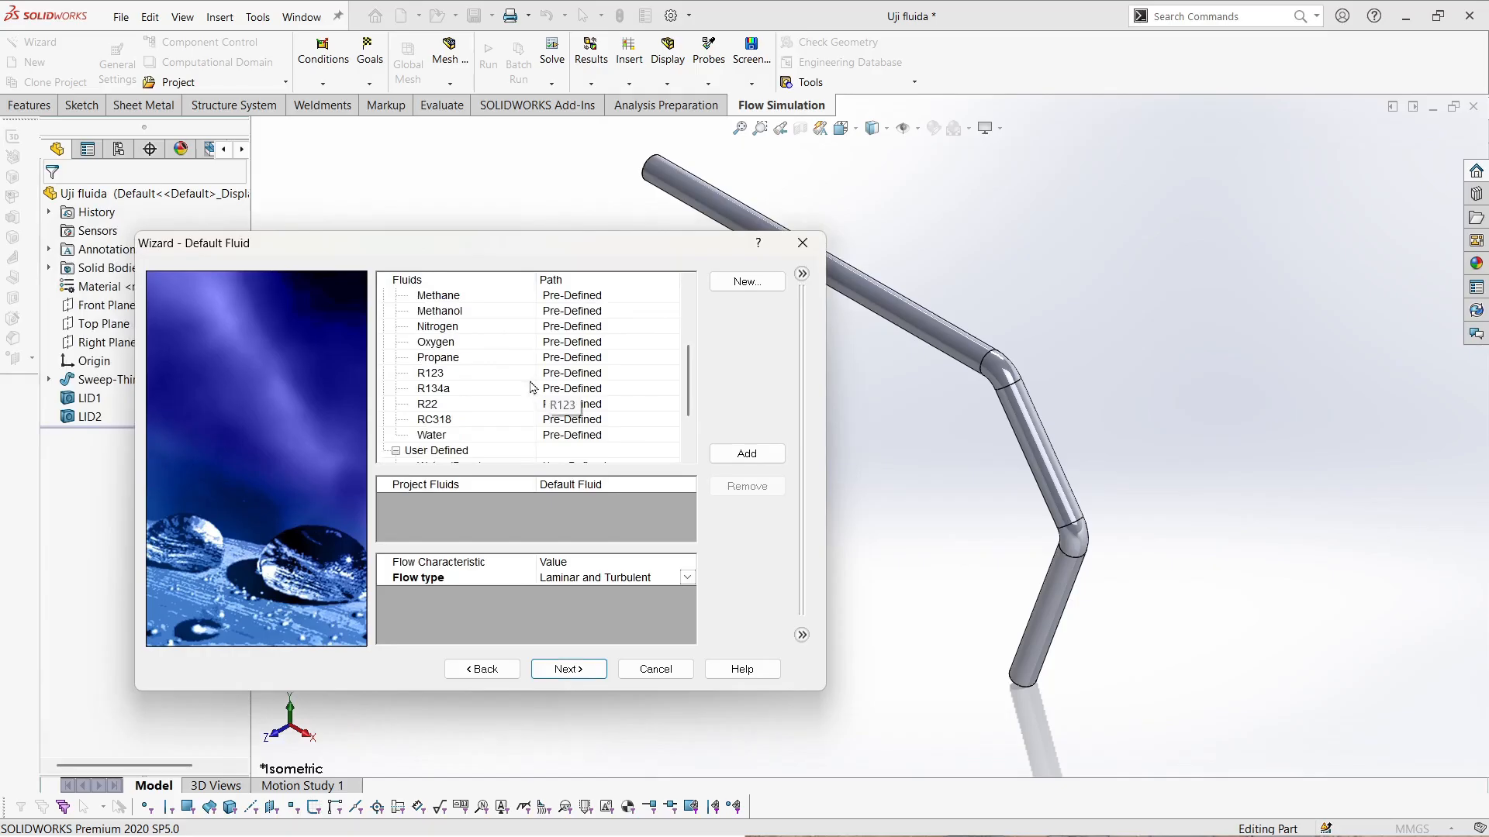
click(502, 437)
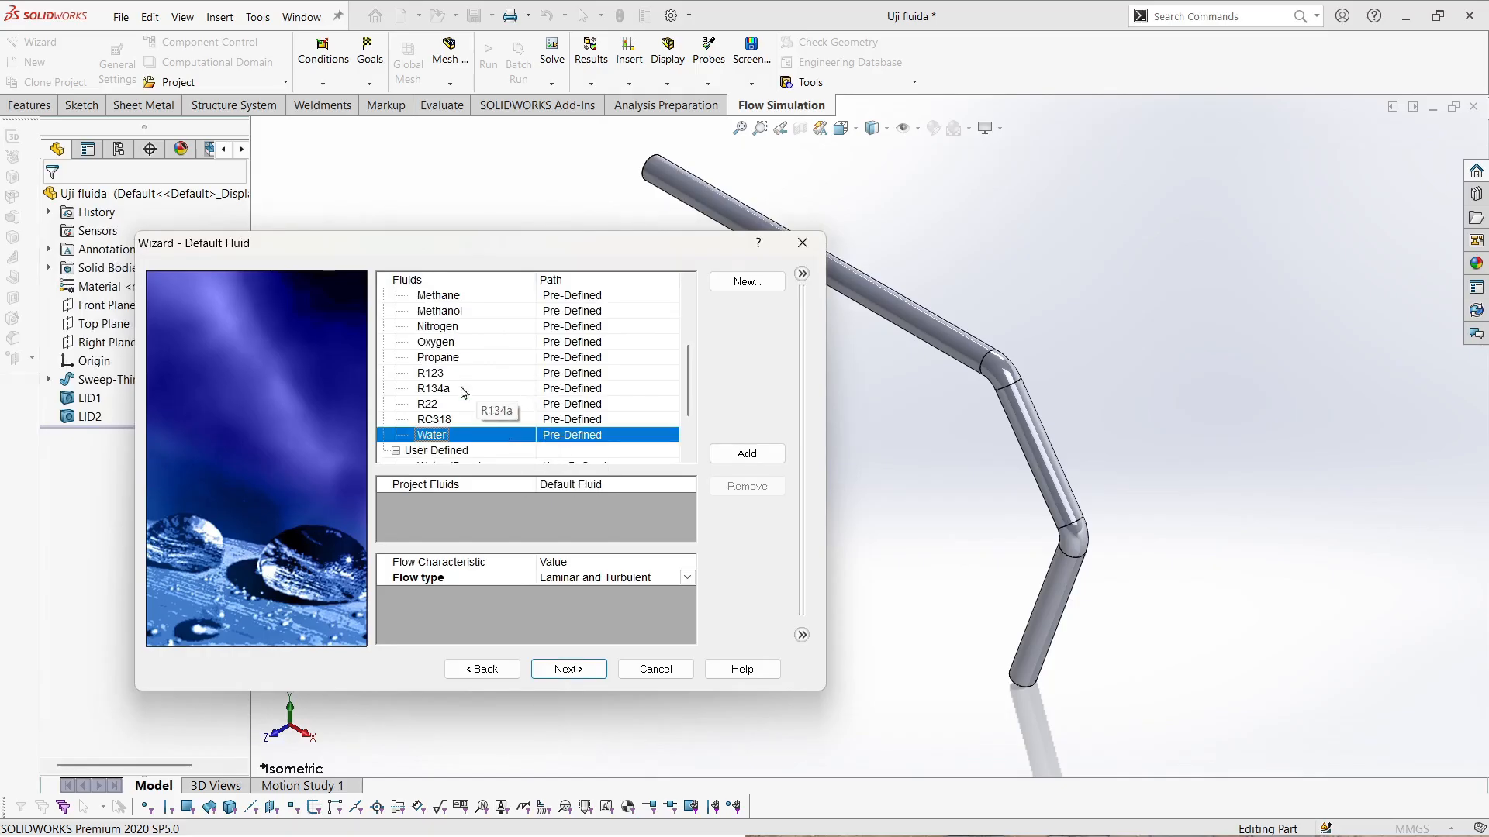
scroll(500, 409, down, 2)
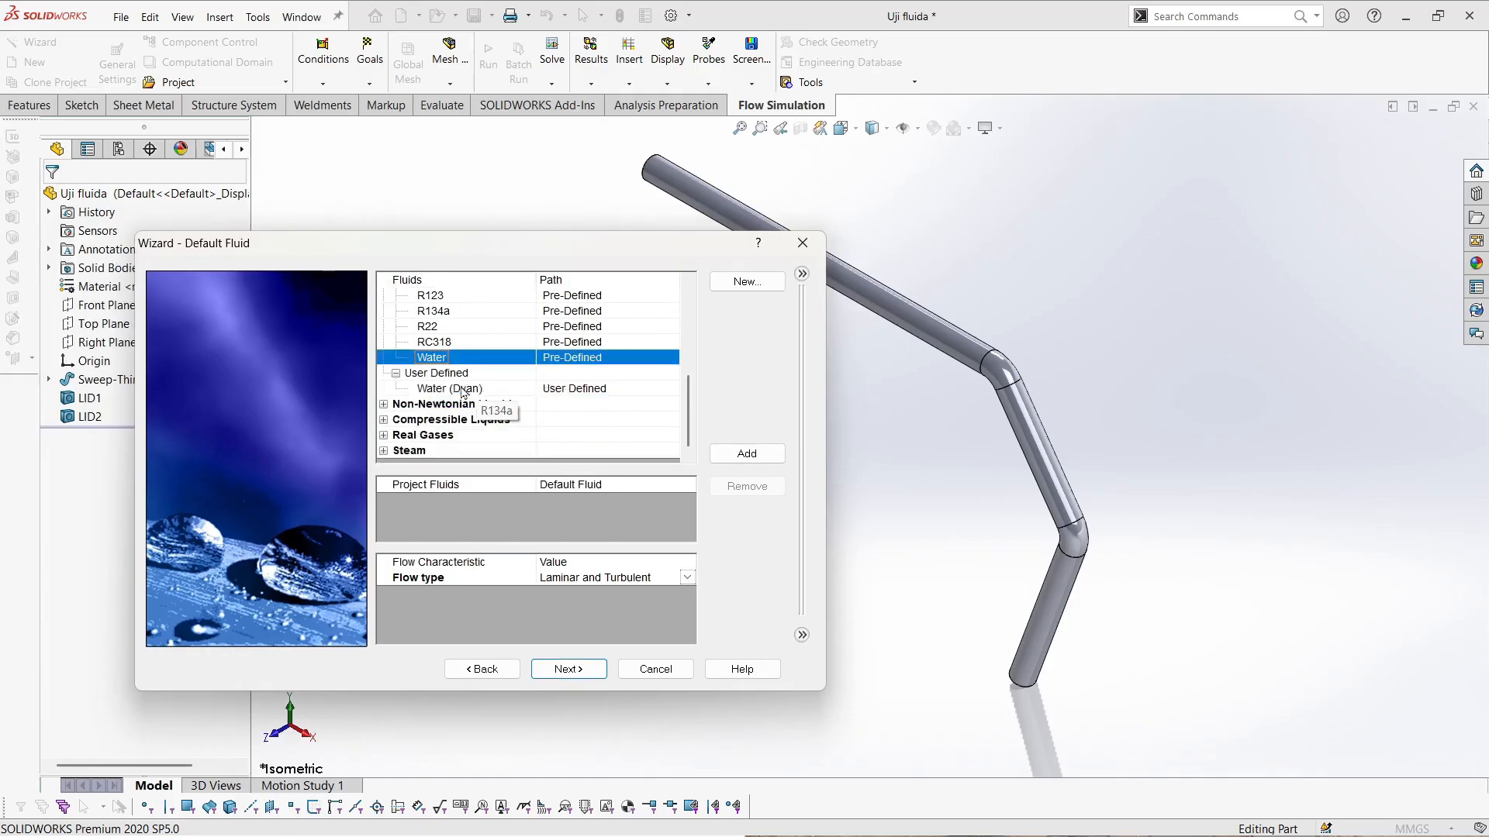
click(744, 453)
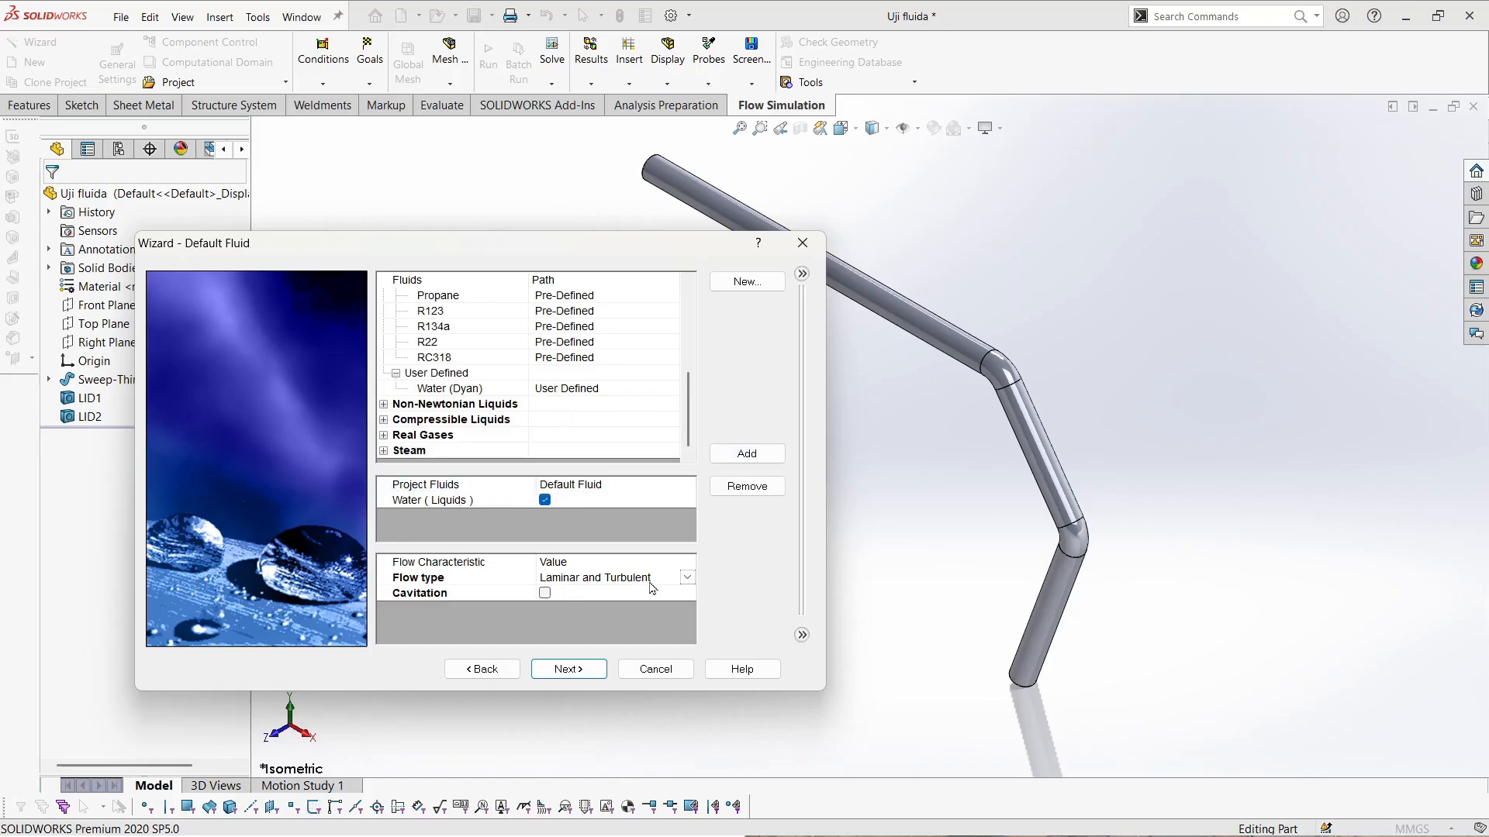
- Keep the flow type as Laminar and Turbulent, then accept the default fluid and the default adiabatic wall conditions
click(686, 580)
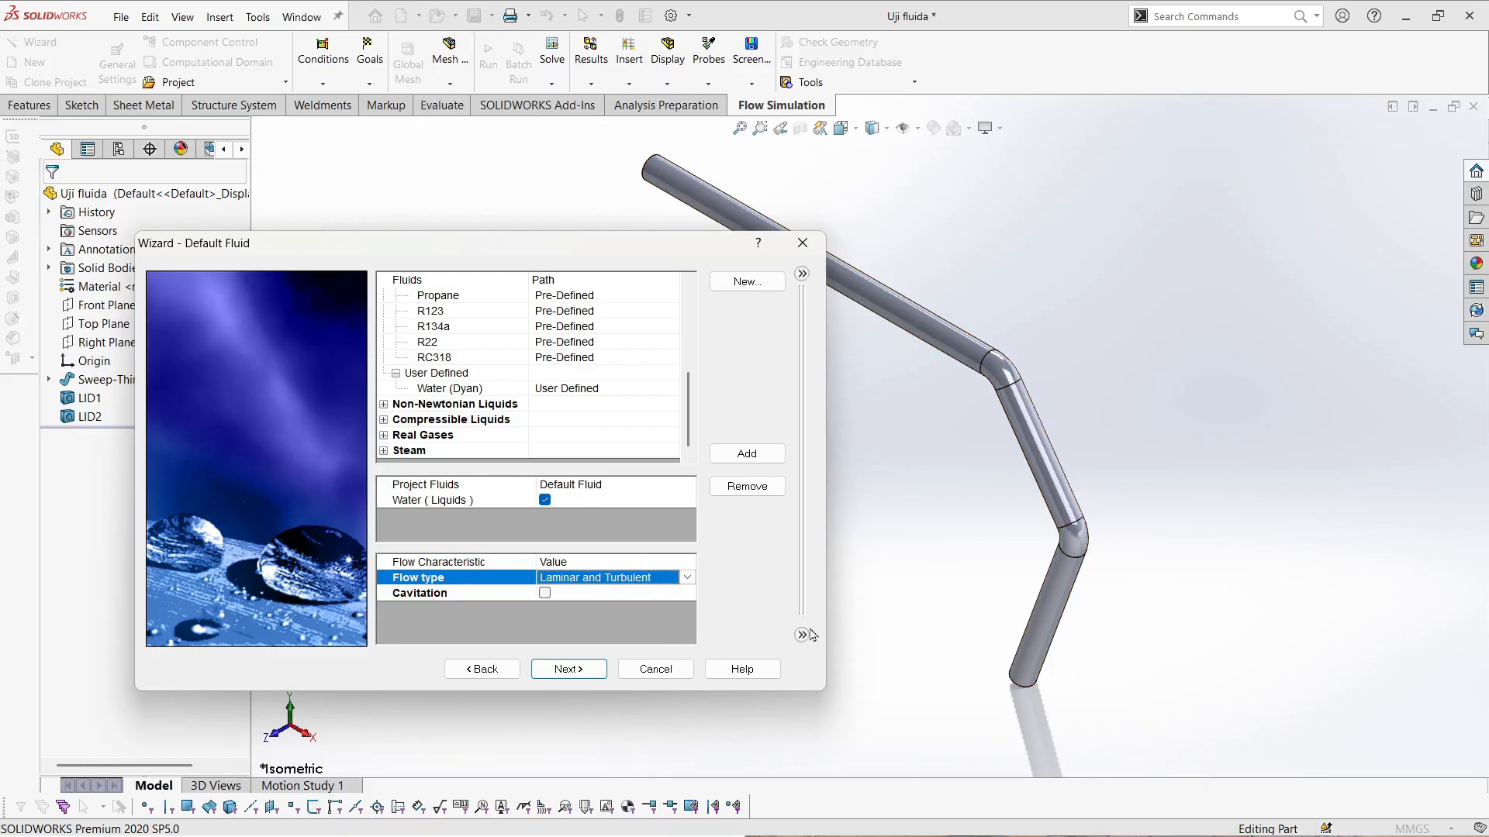
click(580, 670)
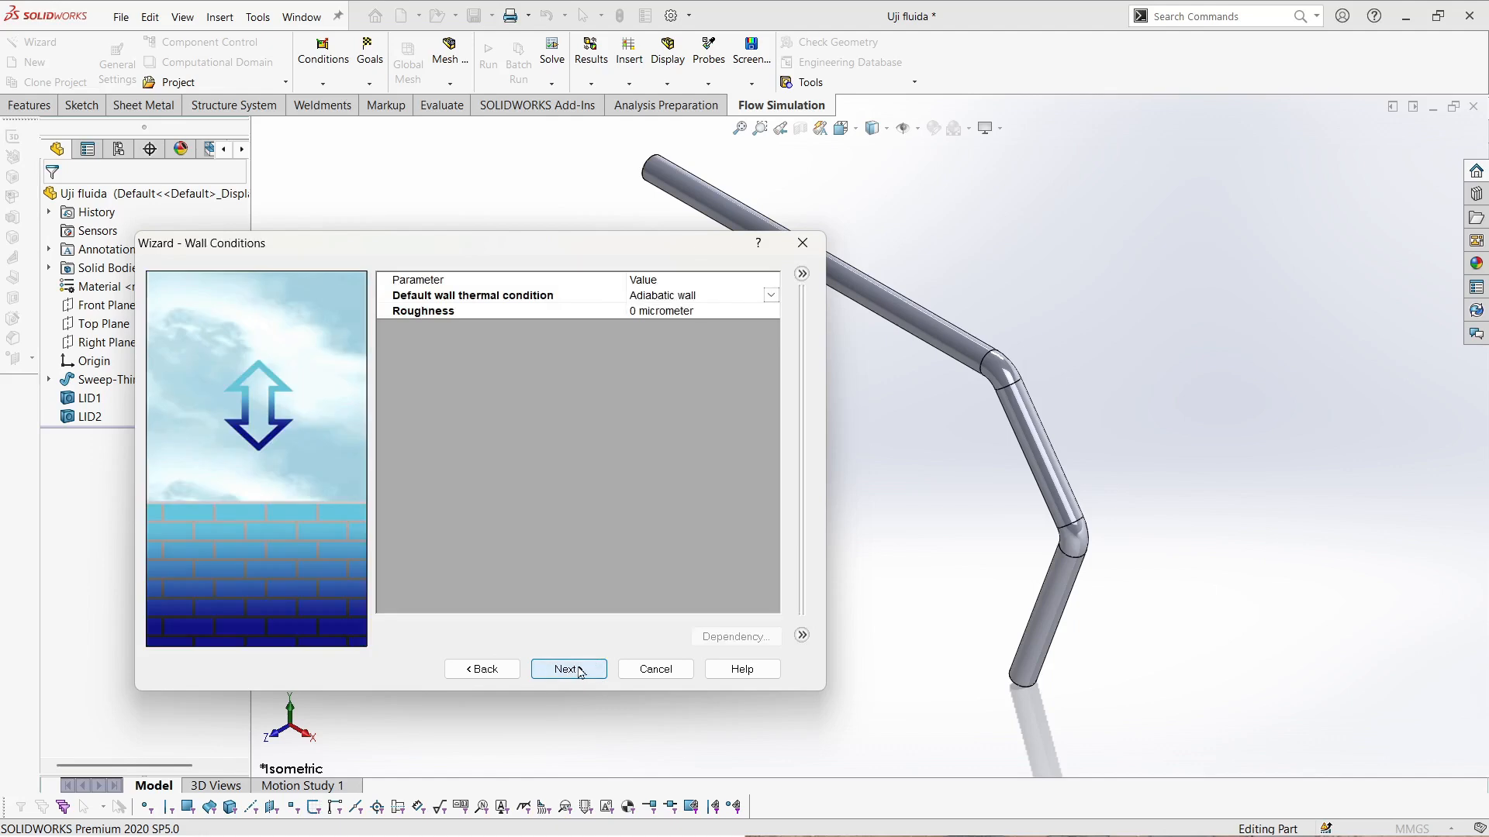
click(580, 671)
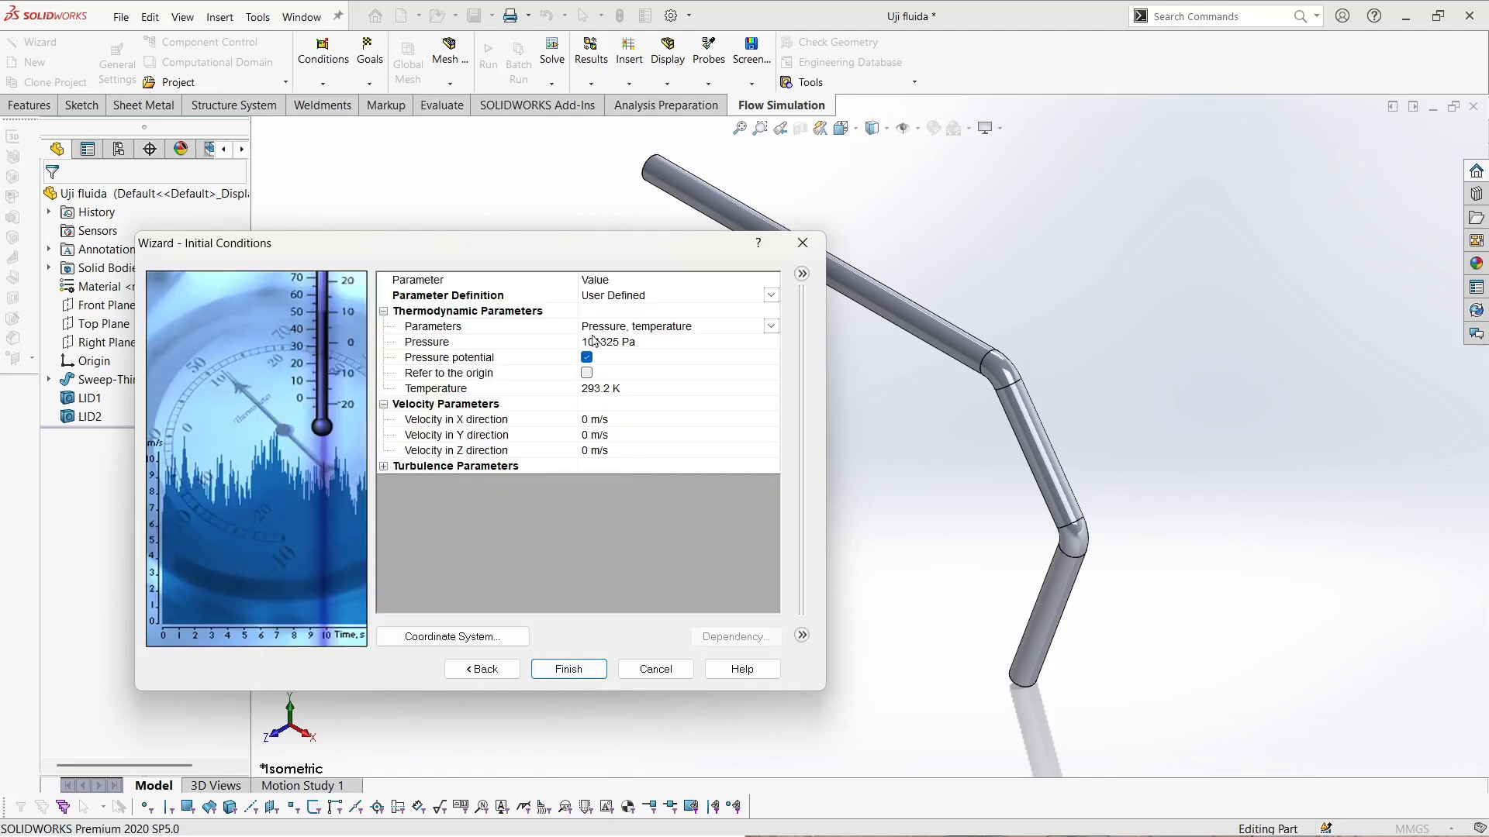
- Review the initial thermodynamic parameters, checking the parameter options, pressure and temperature
click(772, 326)
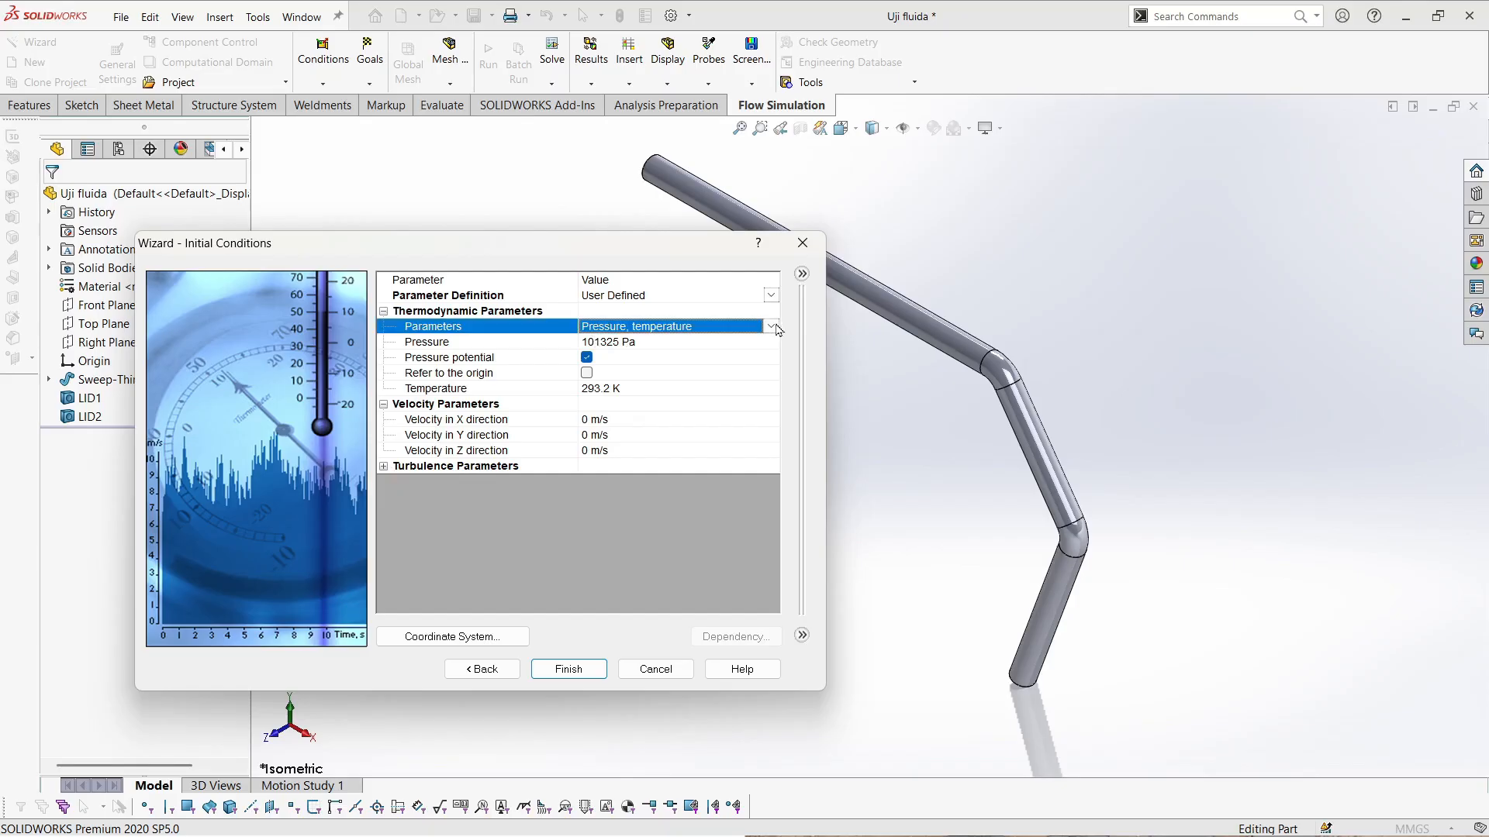
click(773, 327)
click(777, 328)
click(682, 347)
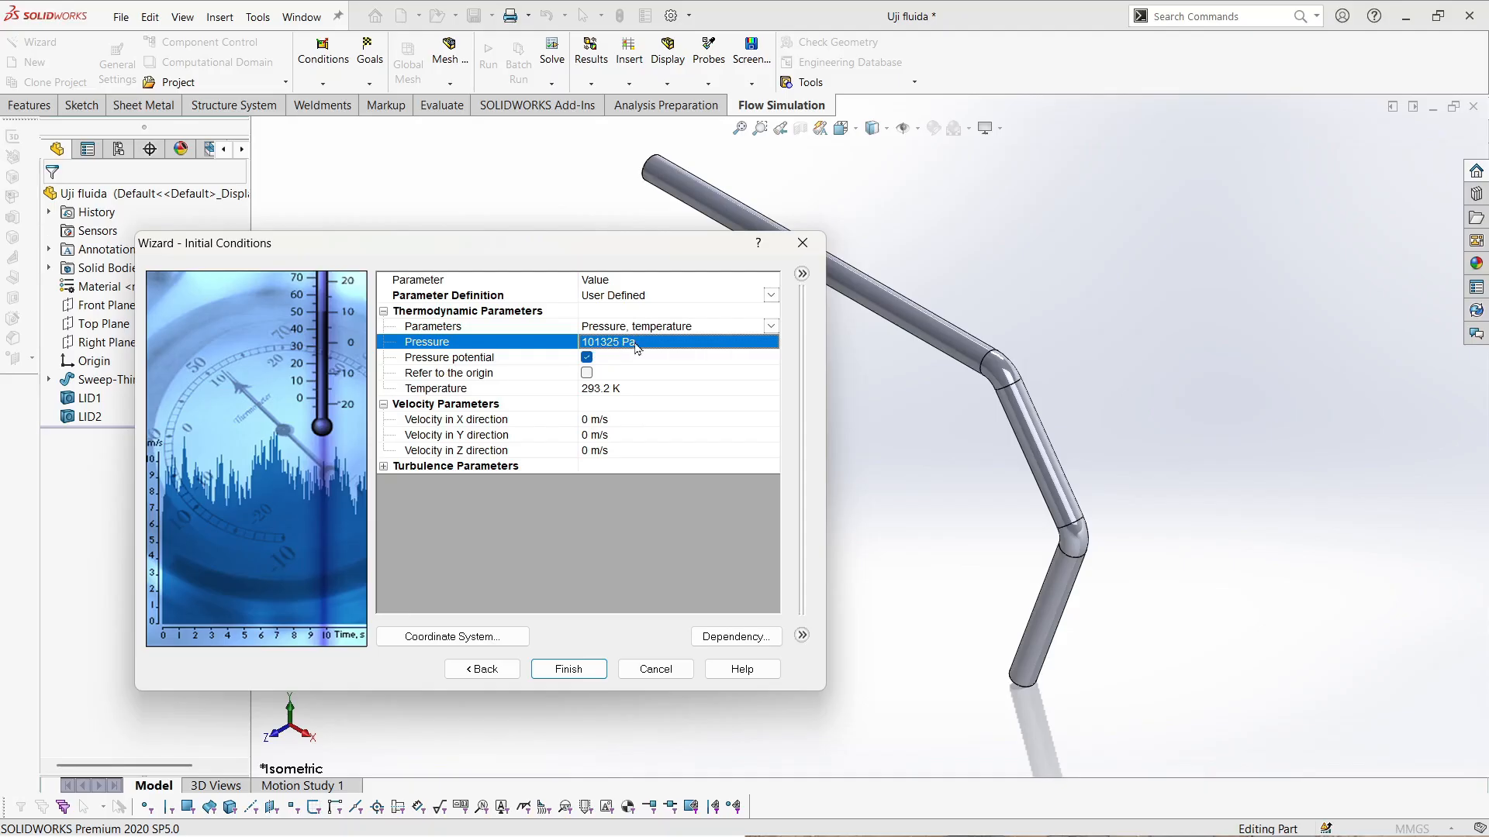
click(627, 388)
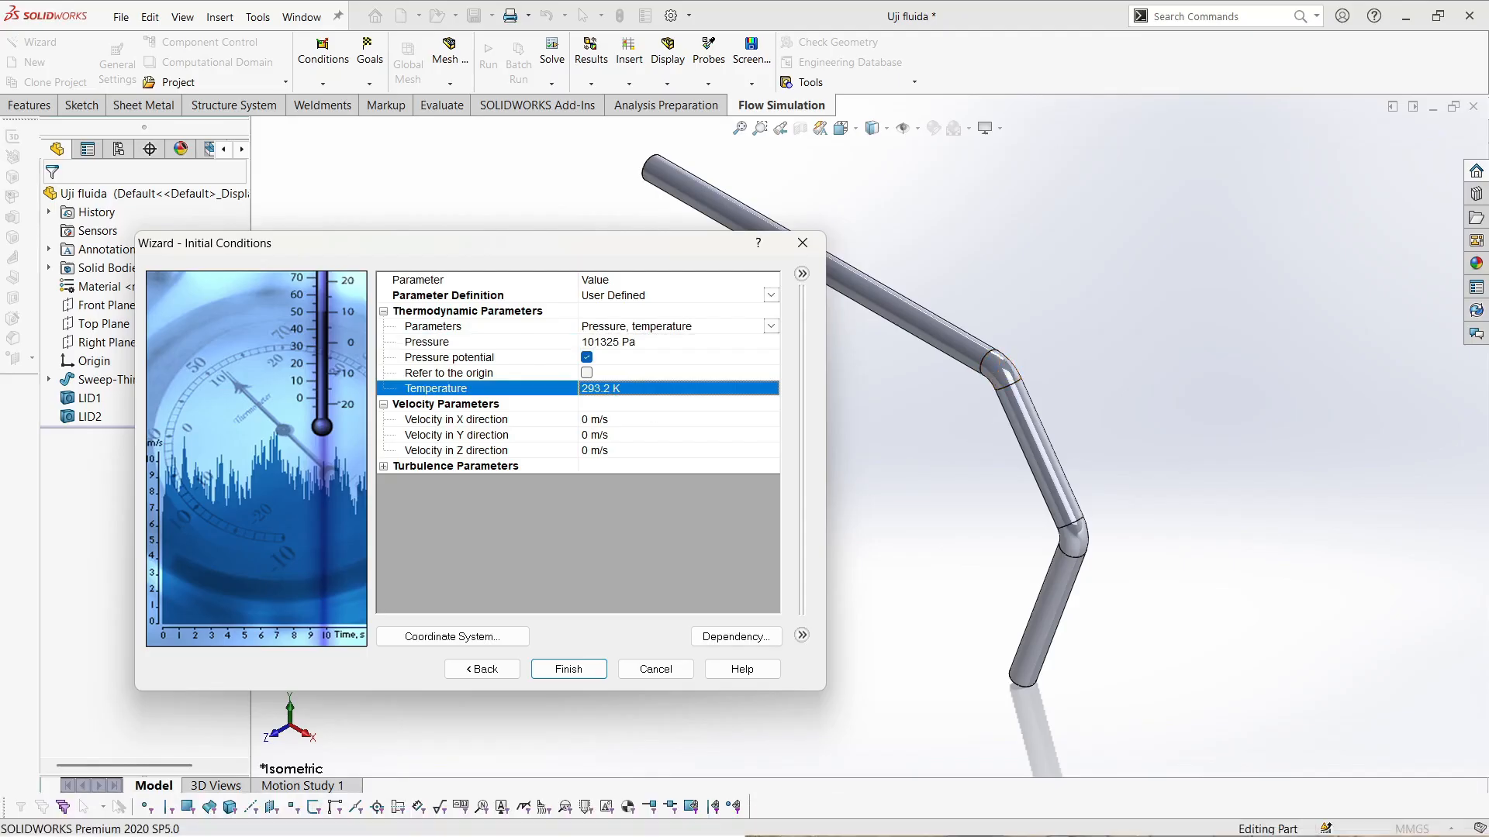
- Switch to the Windows Calculator and open its temperature converter
click(574, 814)
click(528, 122)
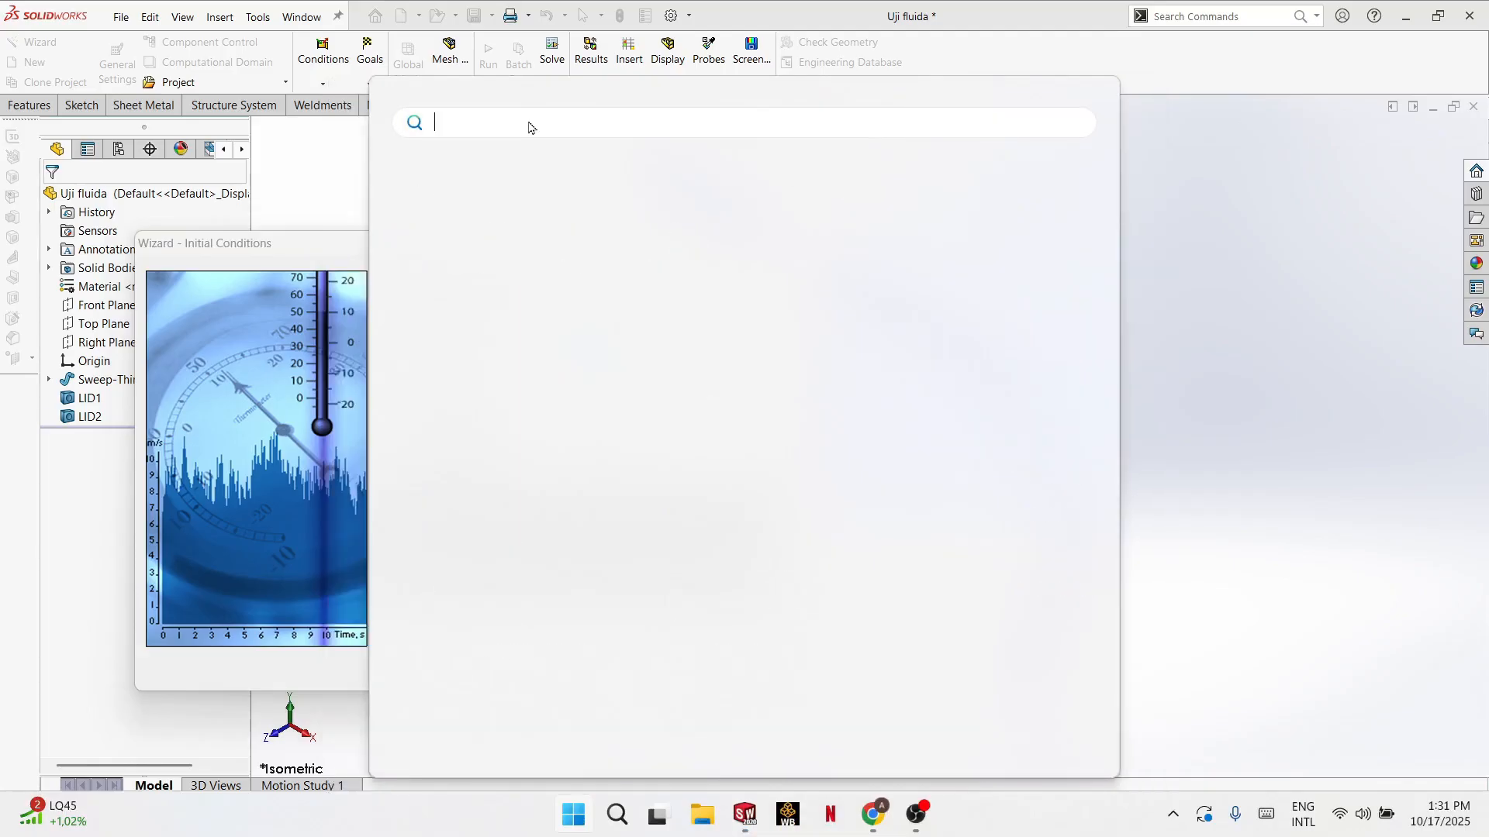
text(calcu)
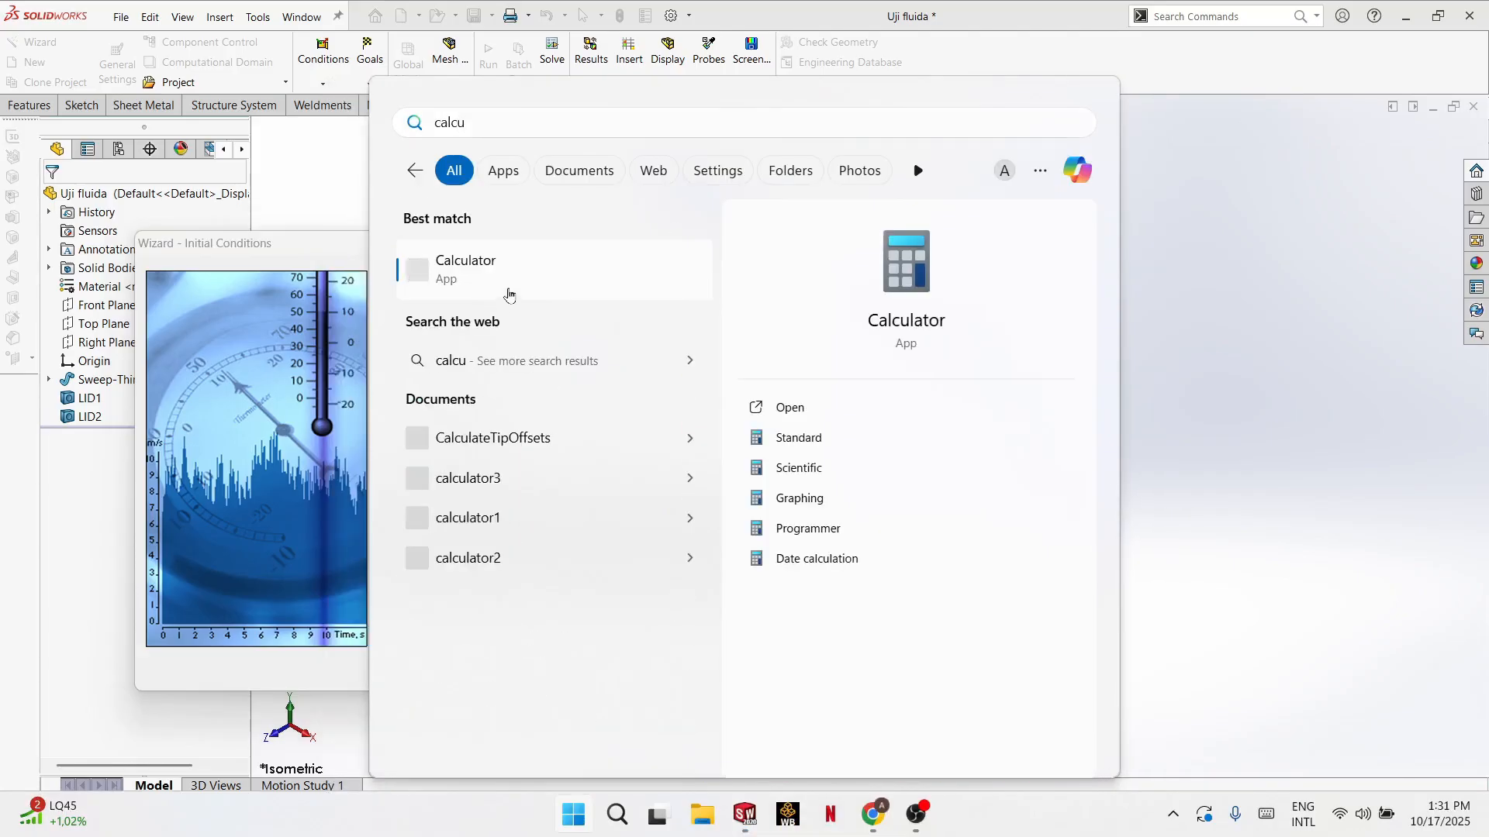
click(542, 295)
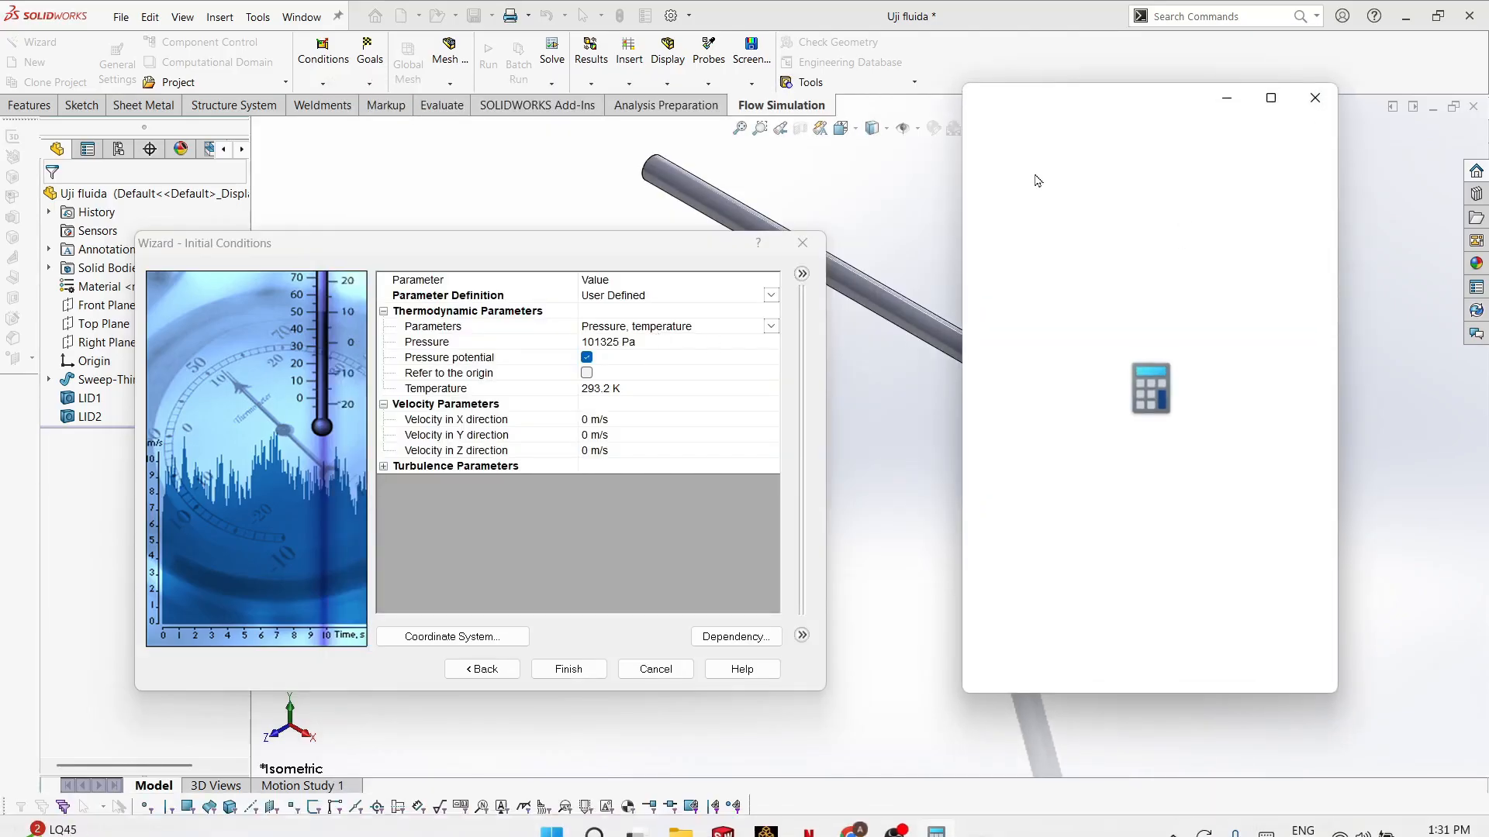
click(985, 138)
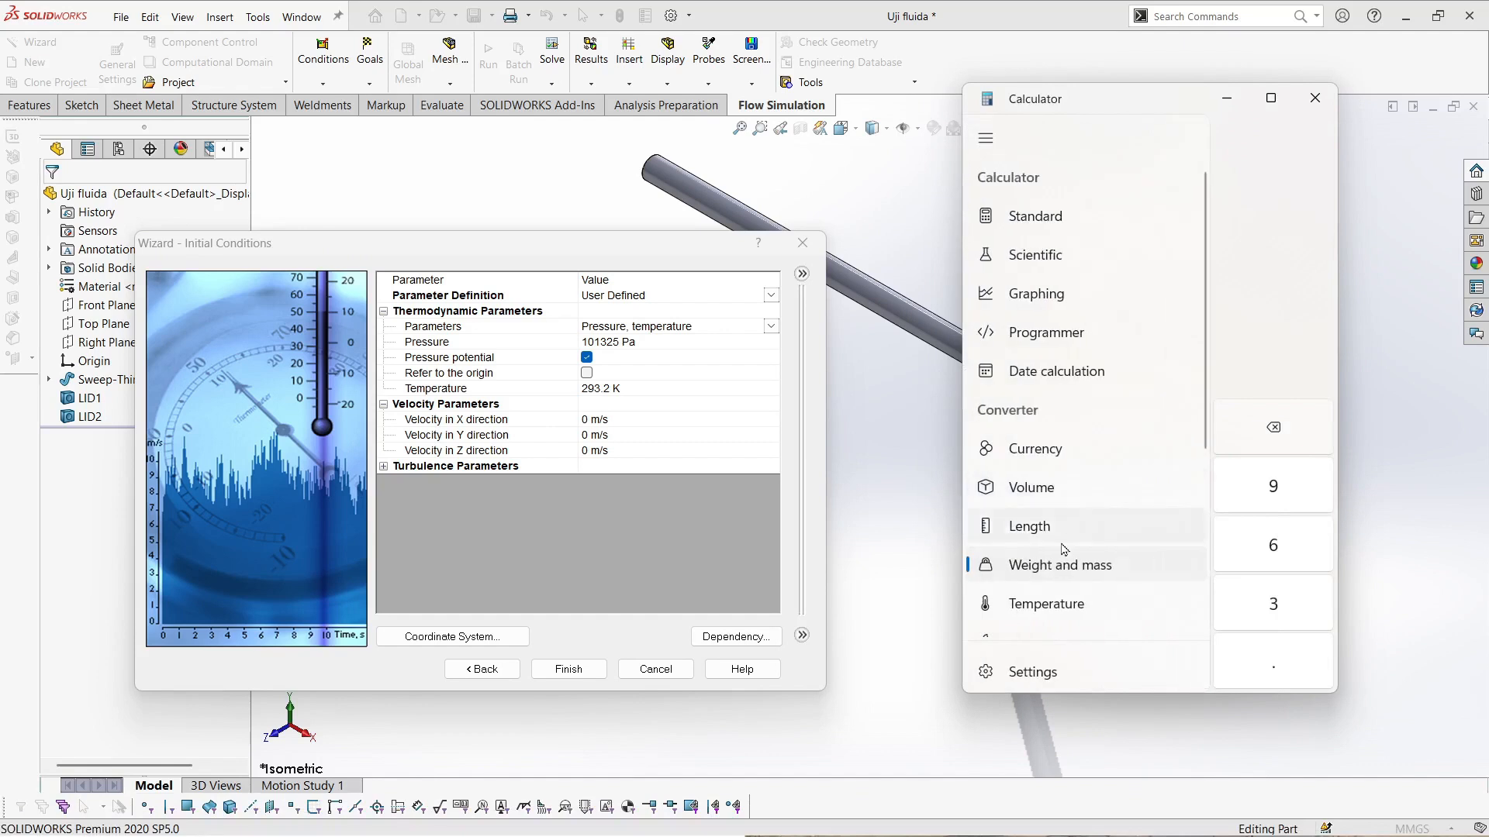
scroll(1064, 549, down, 5)
click(1024, 309)
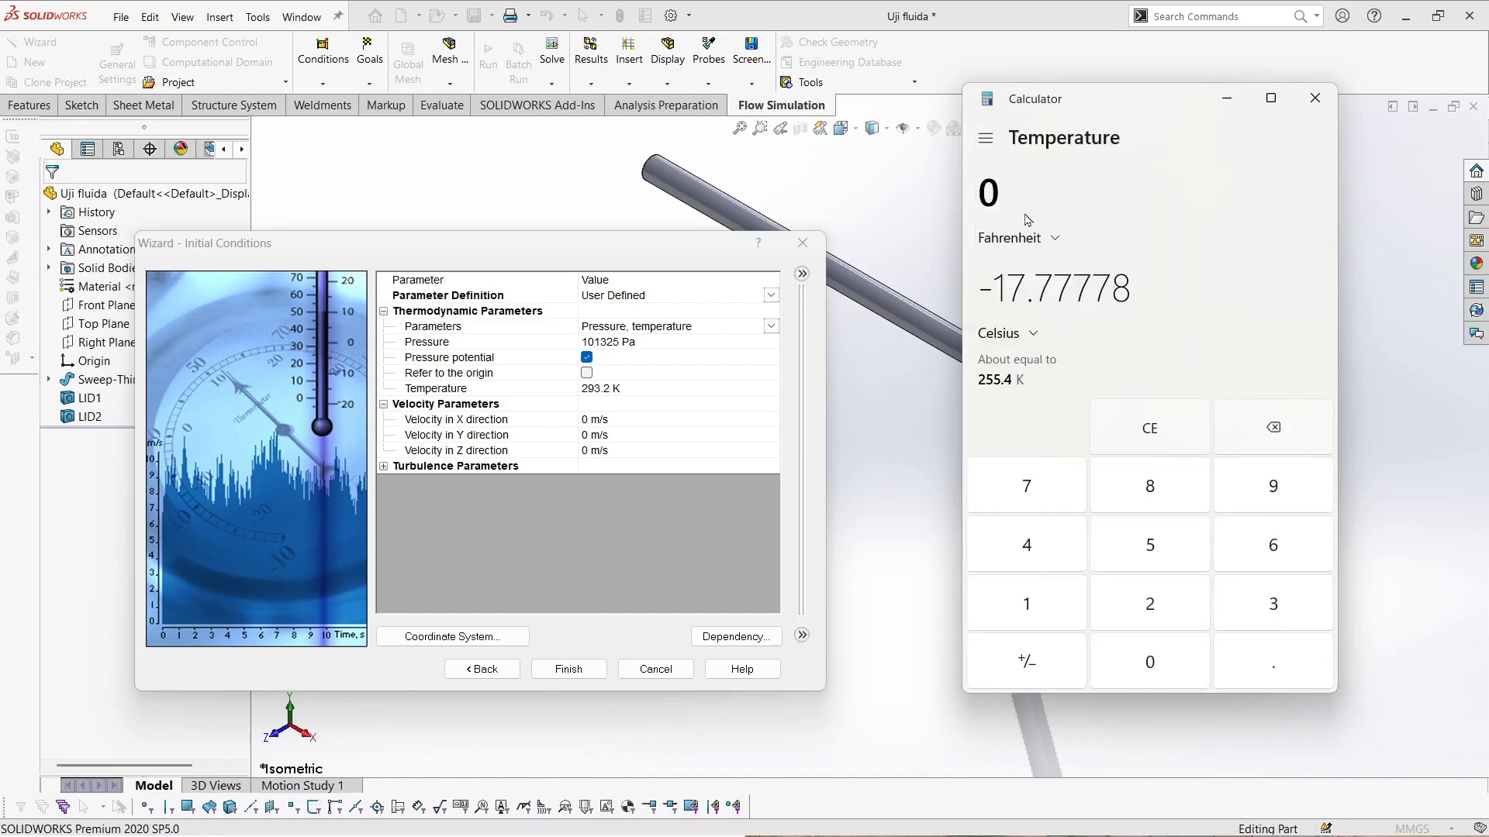
- Convert 293.2 Kelvin to Celsius and minimize the Calculator to return to the initial conditions
click(1016, 237)
click(1008, 268)
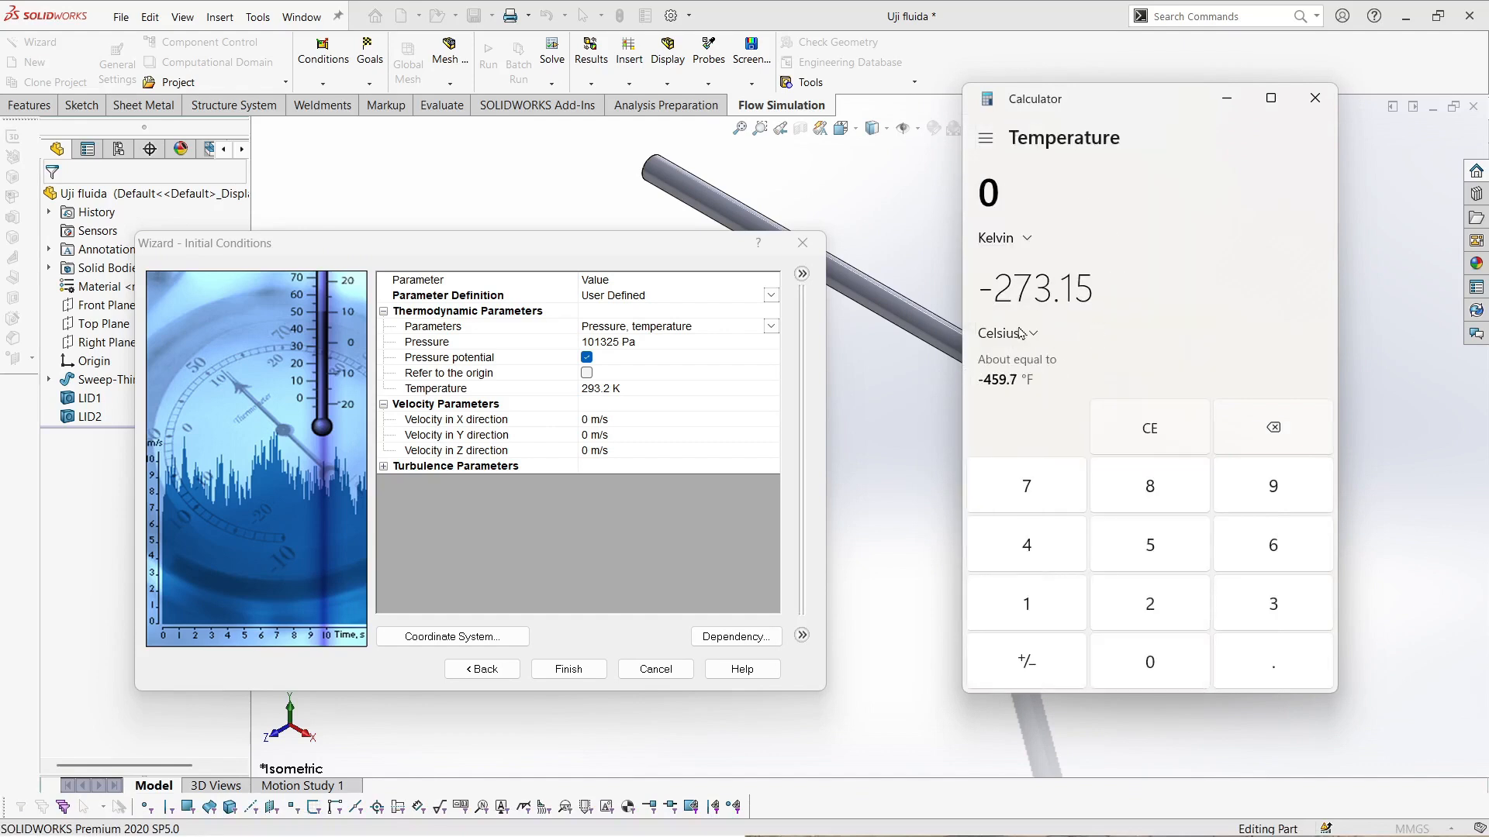
click(1032, 220)
text(2)
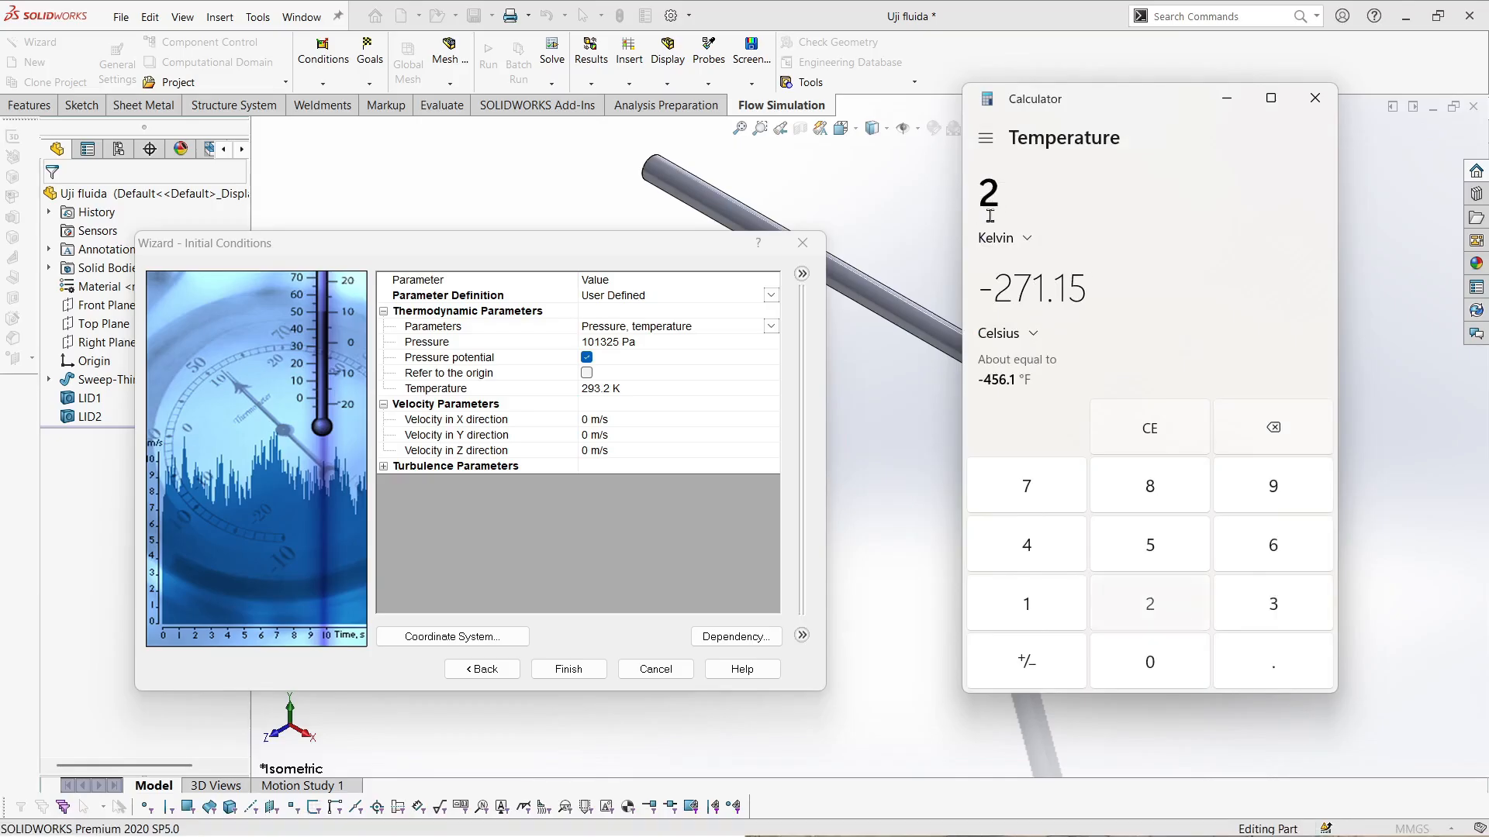
text(93.5)
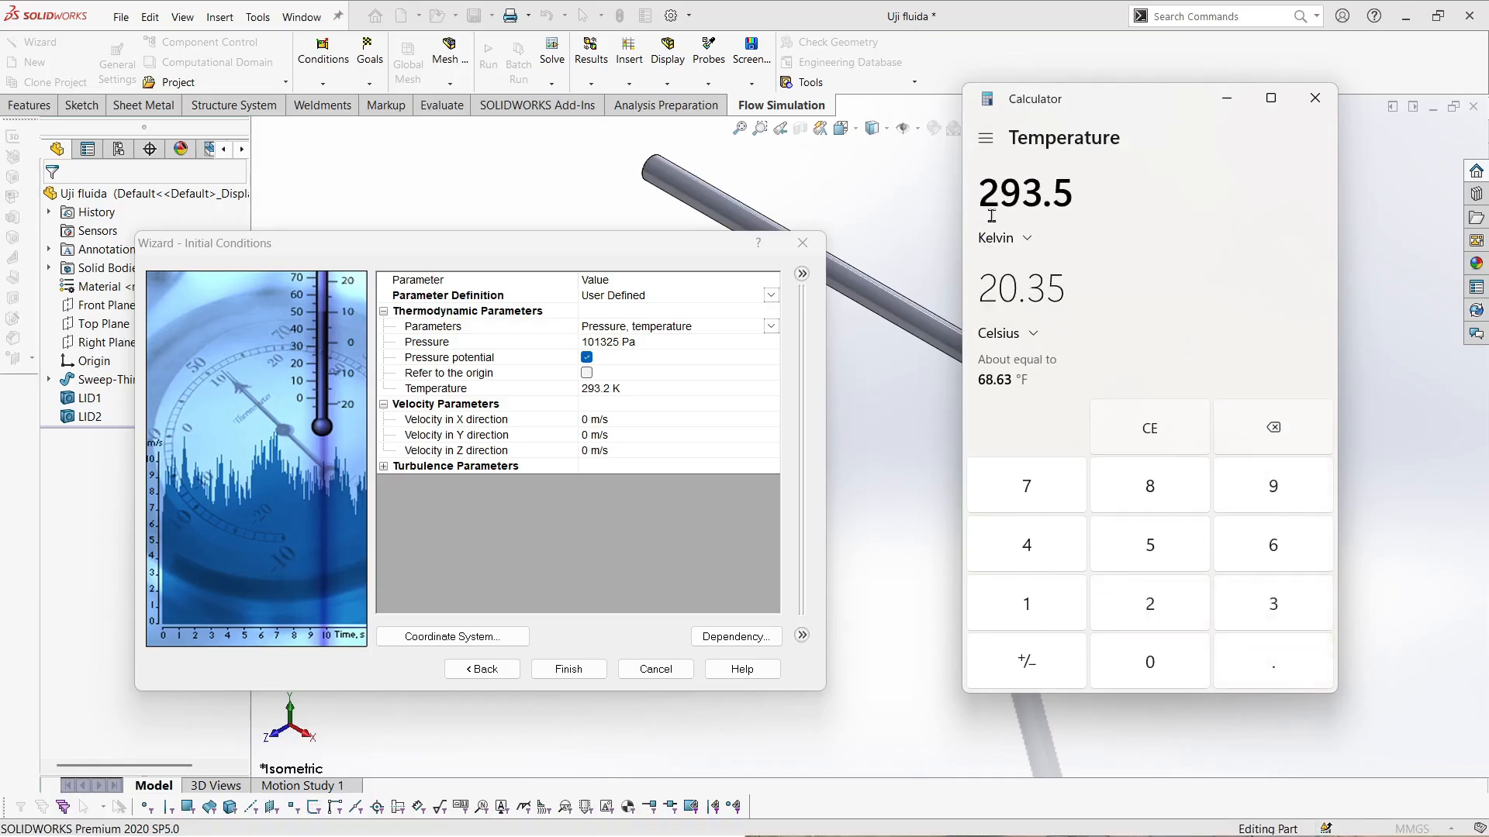
key(BackSpace)
text(2)
click(1227, 104)
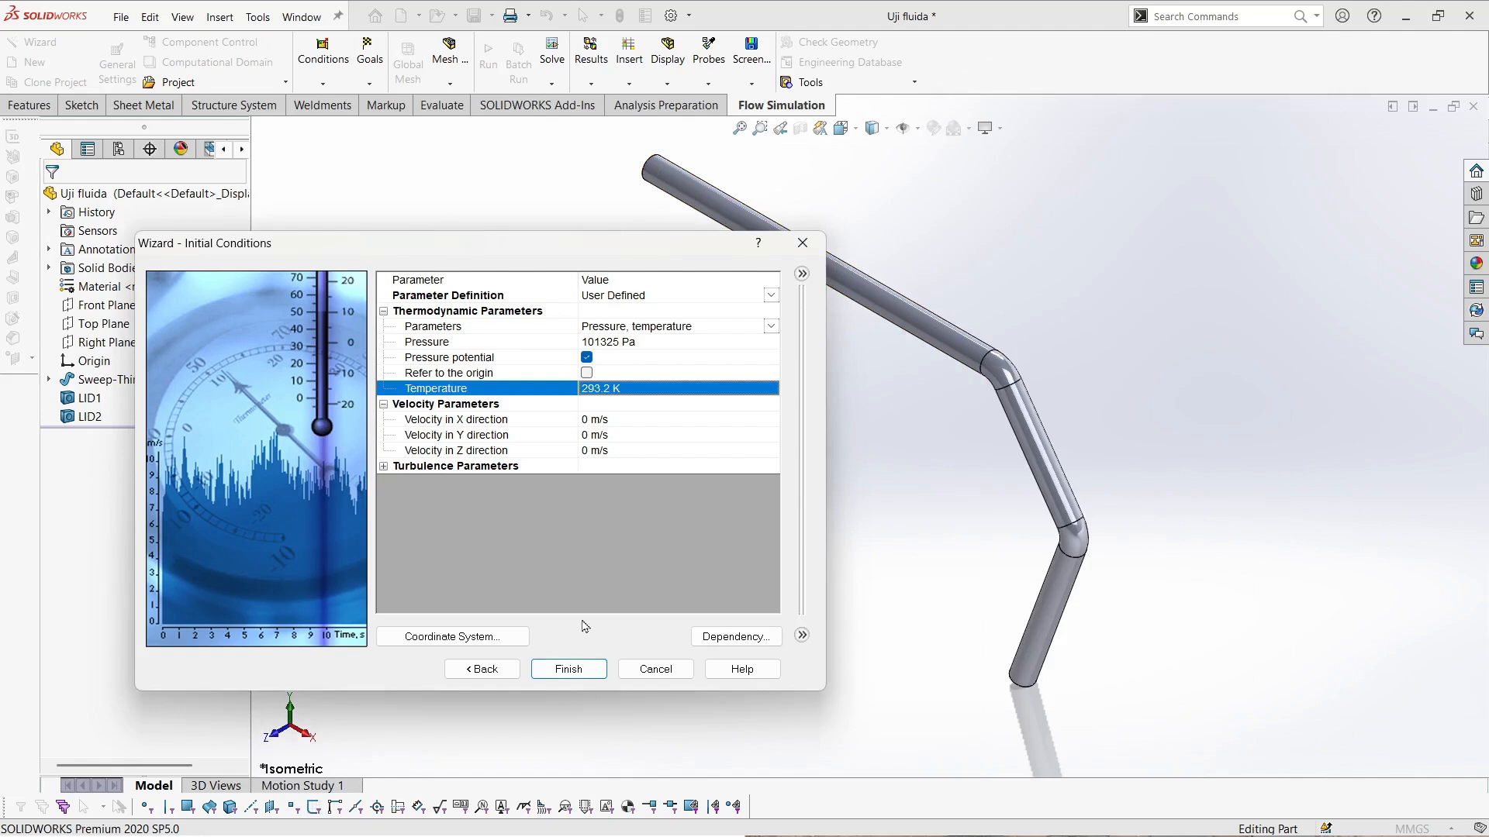
- Finish the wizard to create the project and inspect the computational domain around both pipe ends
click(573, 671)
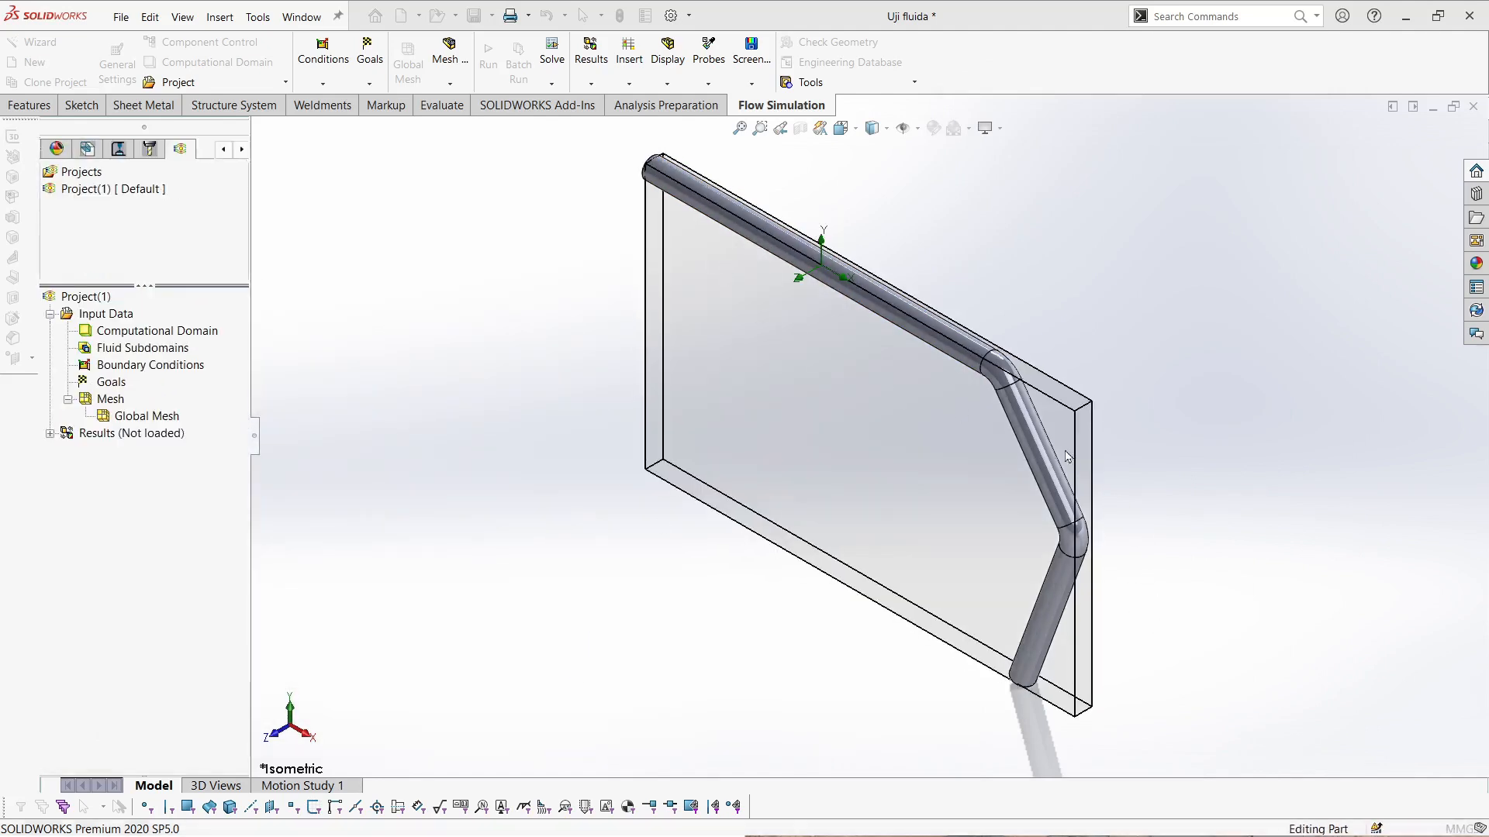
middle_drag(683, 378, 1054, 376)
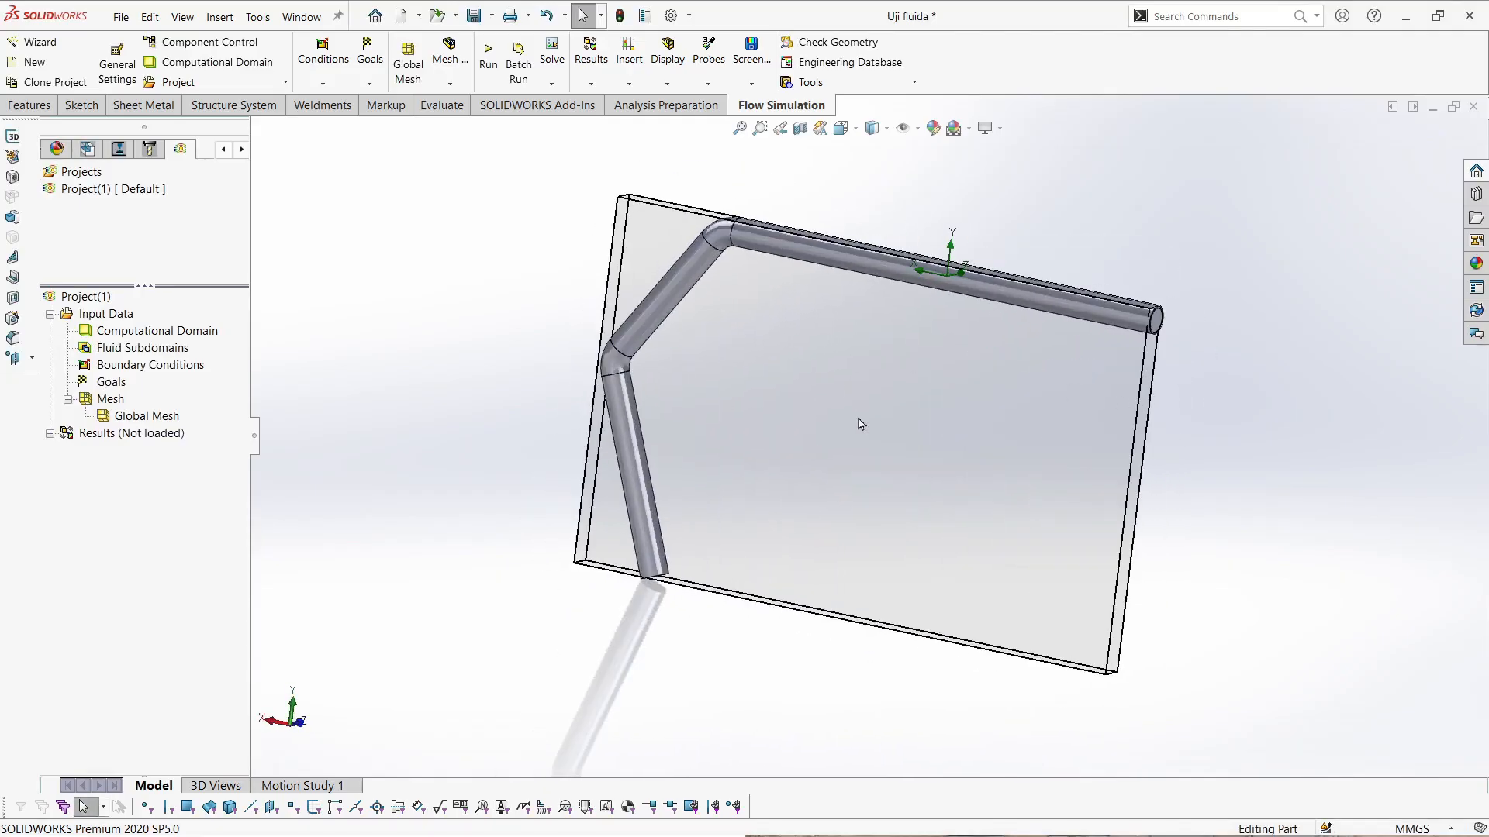
middle_drag(861, 422, 769, 441)
scroll(928, 353, down, 7)
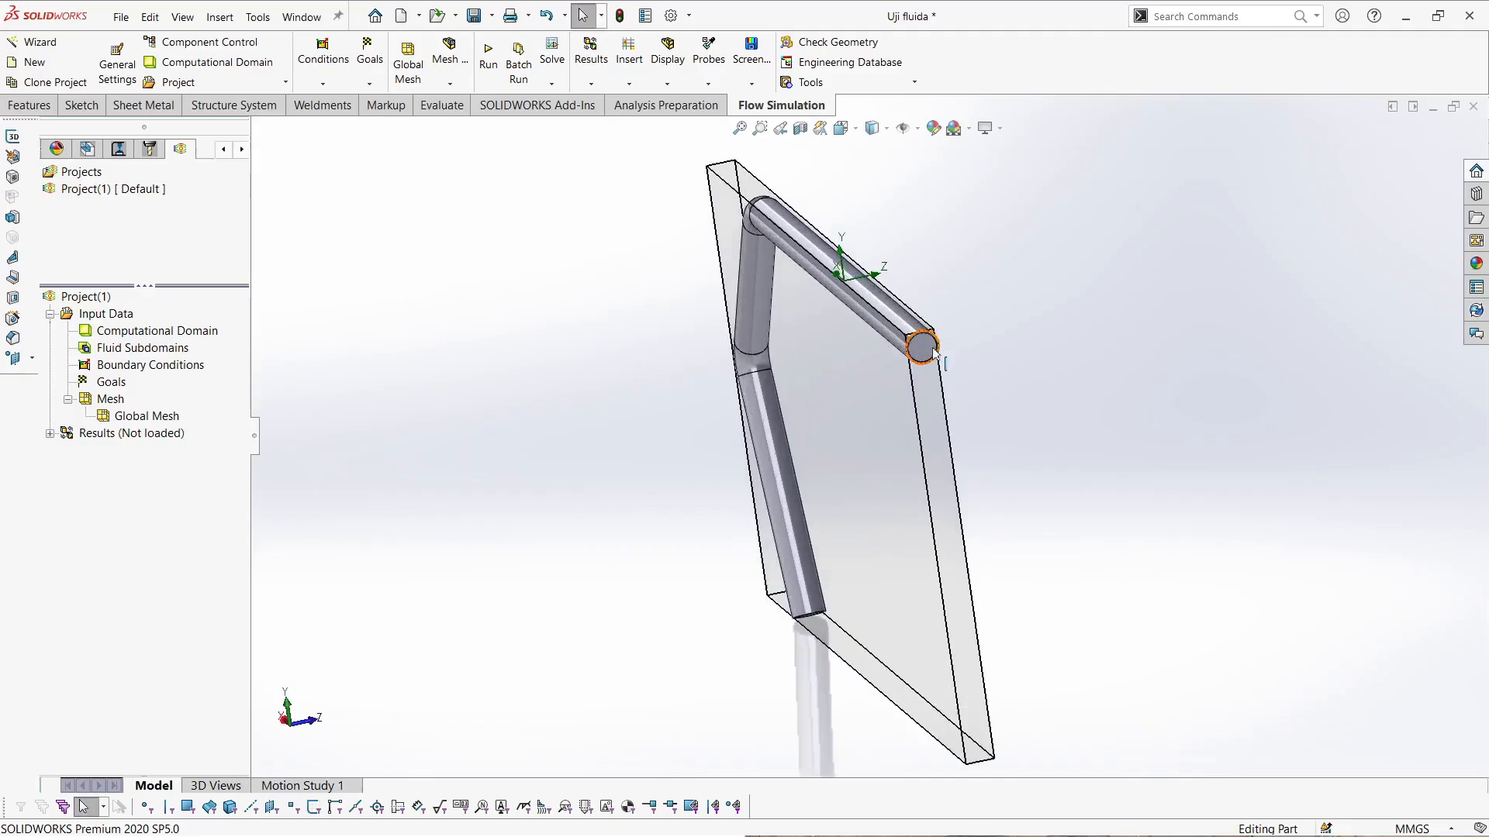
middle_drag(905, 376, 1179, 359)
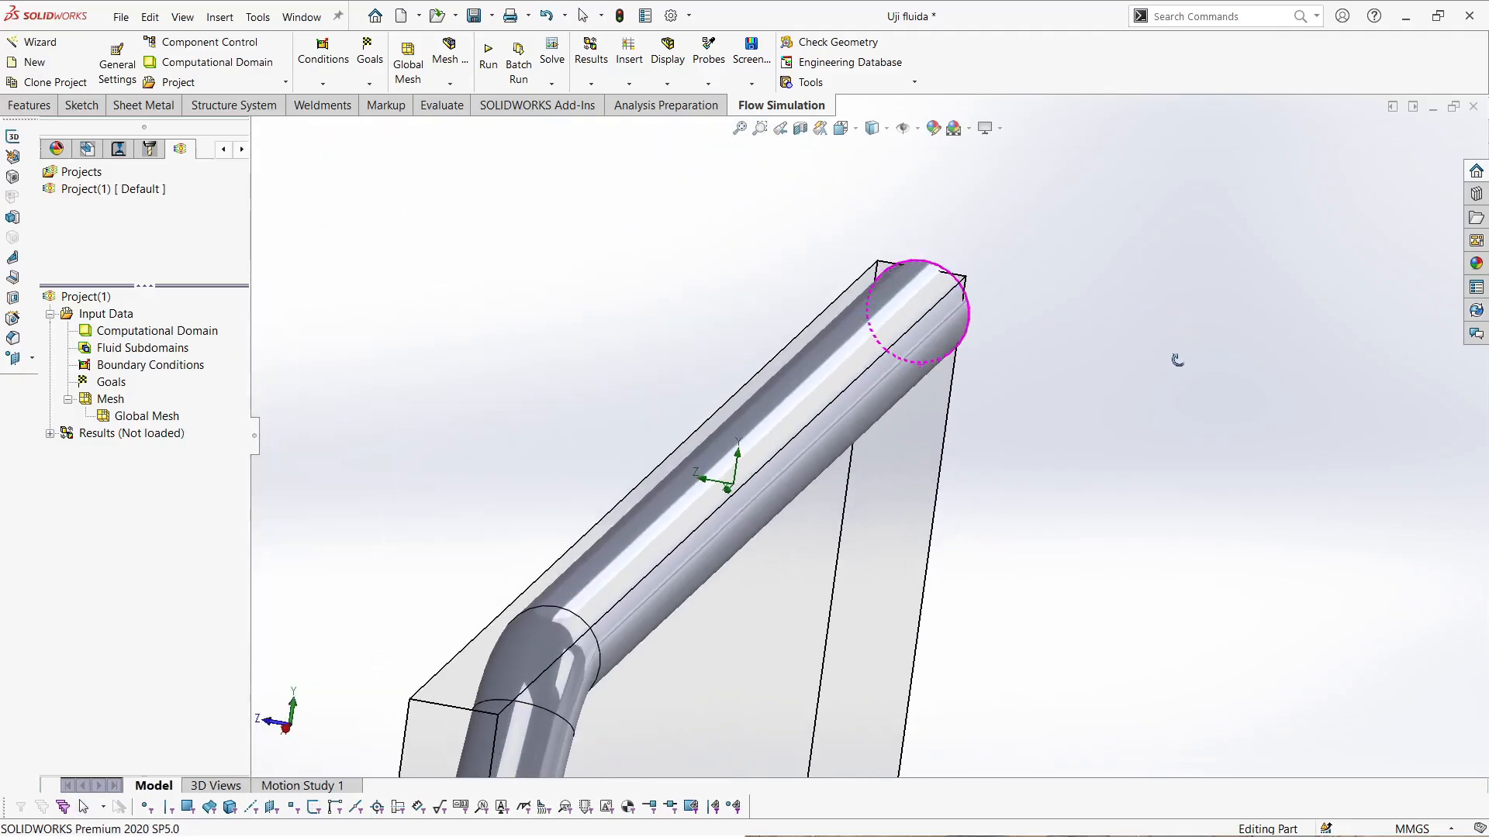
scroll(922, 390, up, 2)
scroll(904, 450, up, 2)
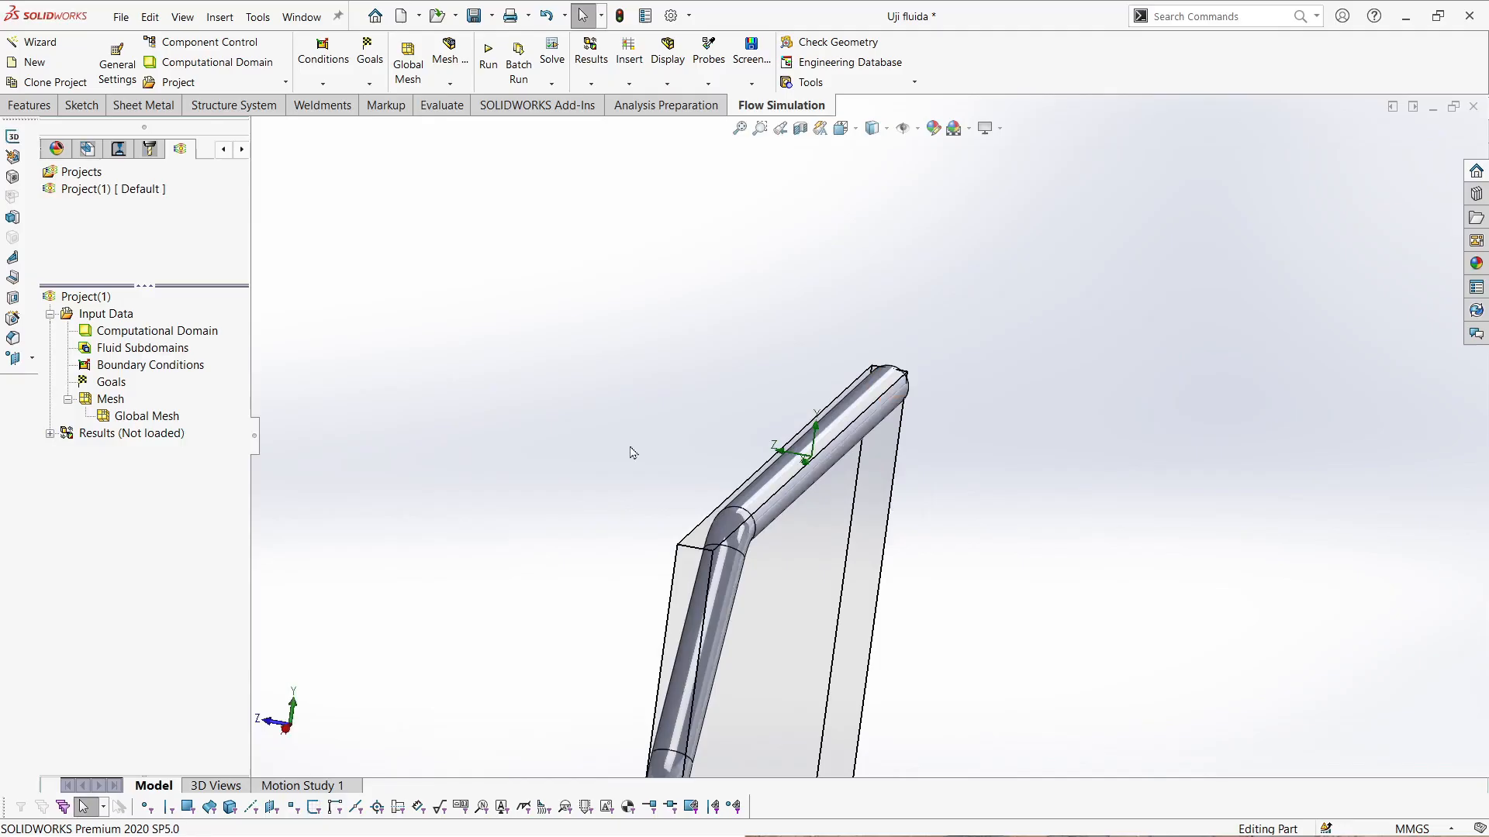
- Edit the computational domain, extending Z max to about 0.024 m and Z min to about -0.030 m
right_click(163, 334)
click(225, 341)
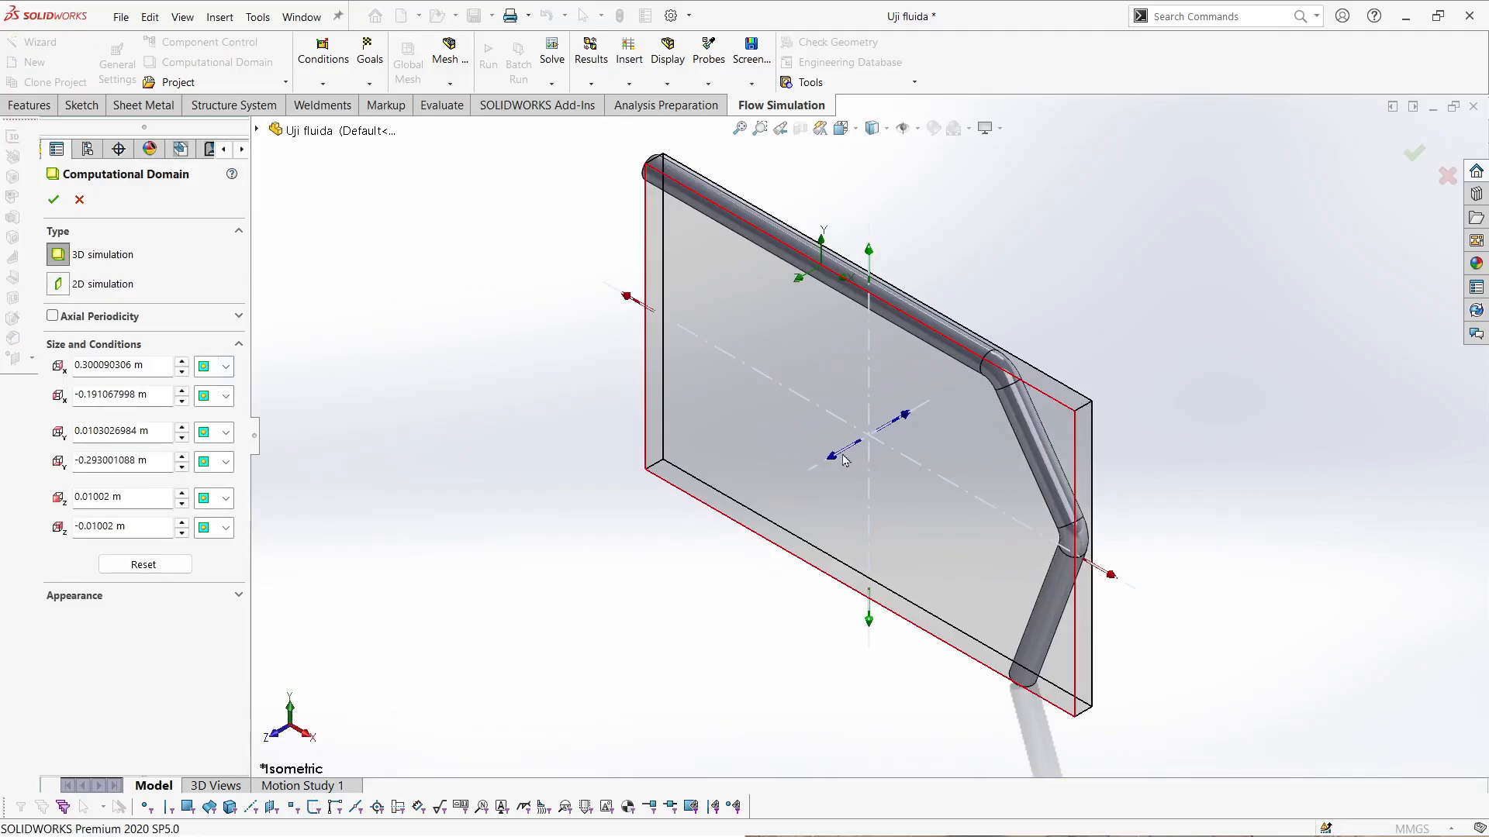
drag(835, 461, 826, 471)
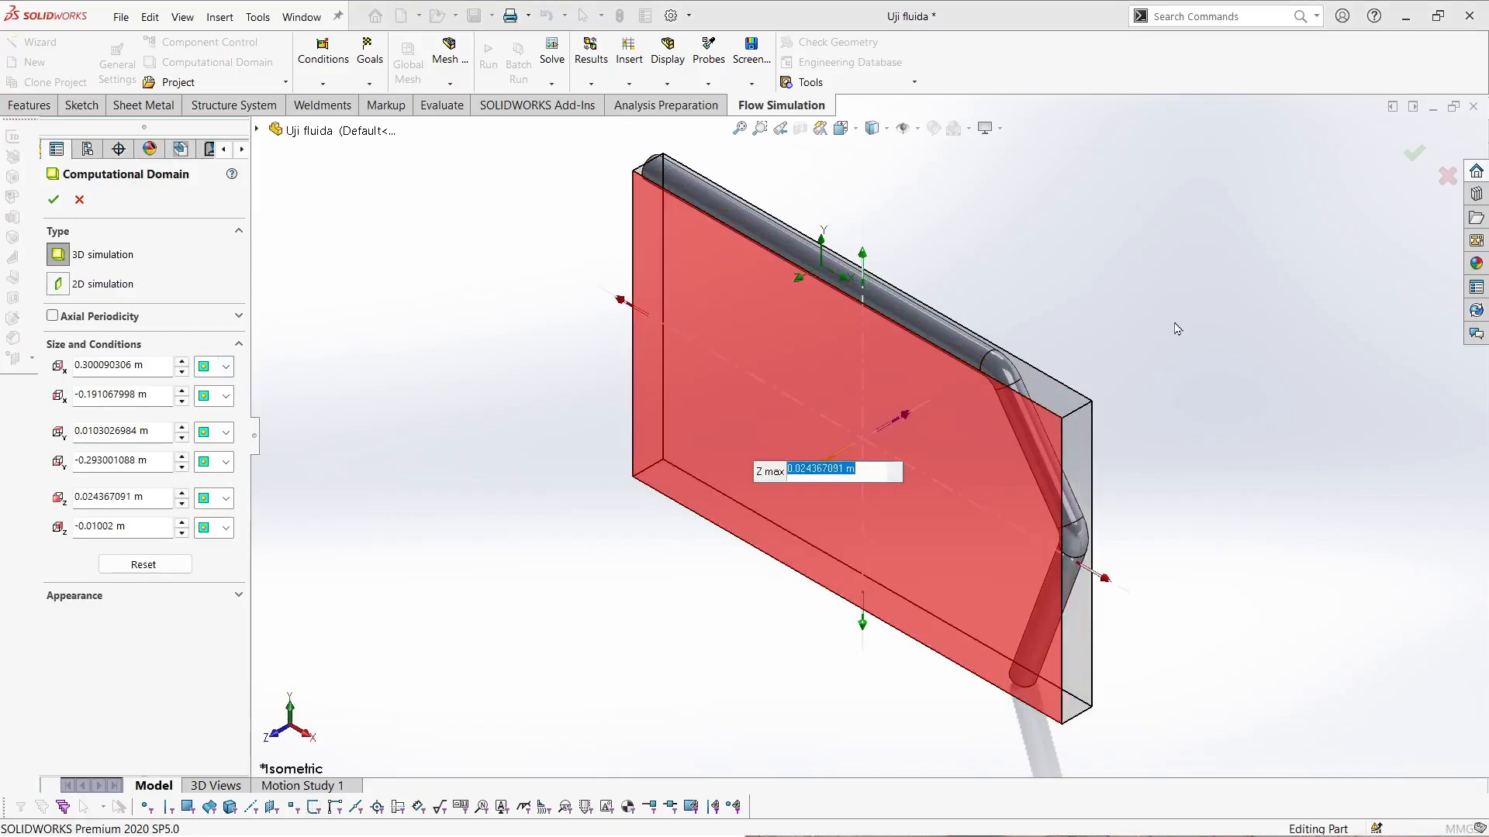
middle_drag(1122, 358, 896, 416)
drag(898, 414, 918, 406)
- Extend the computational domain's Y max to about 0.028 m and Y min to about -0.325 m
middle_drag(919, 406, 1456, 332)
drag(961, 198, 923, 160)
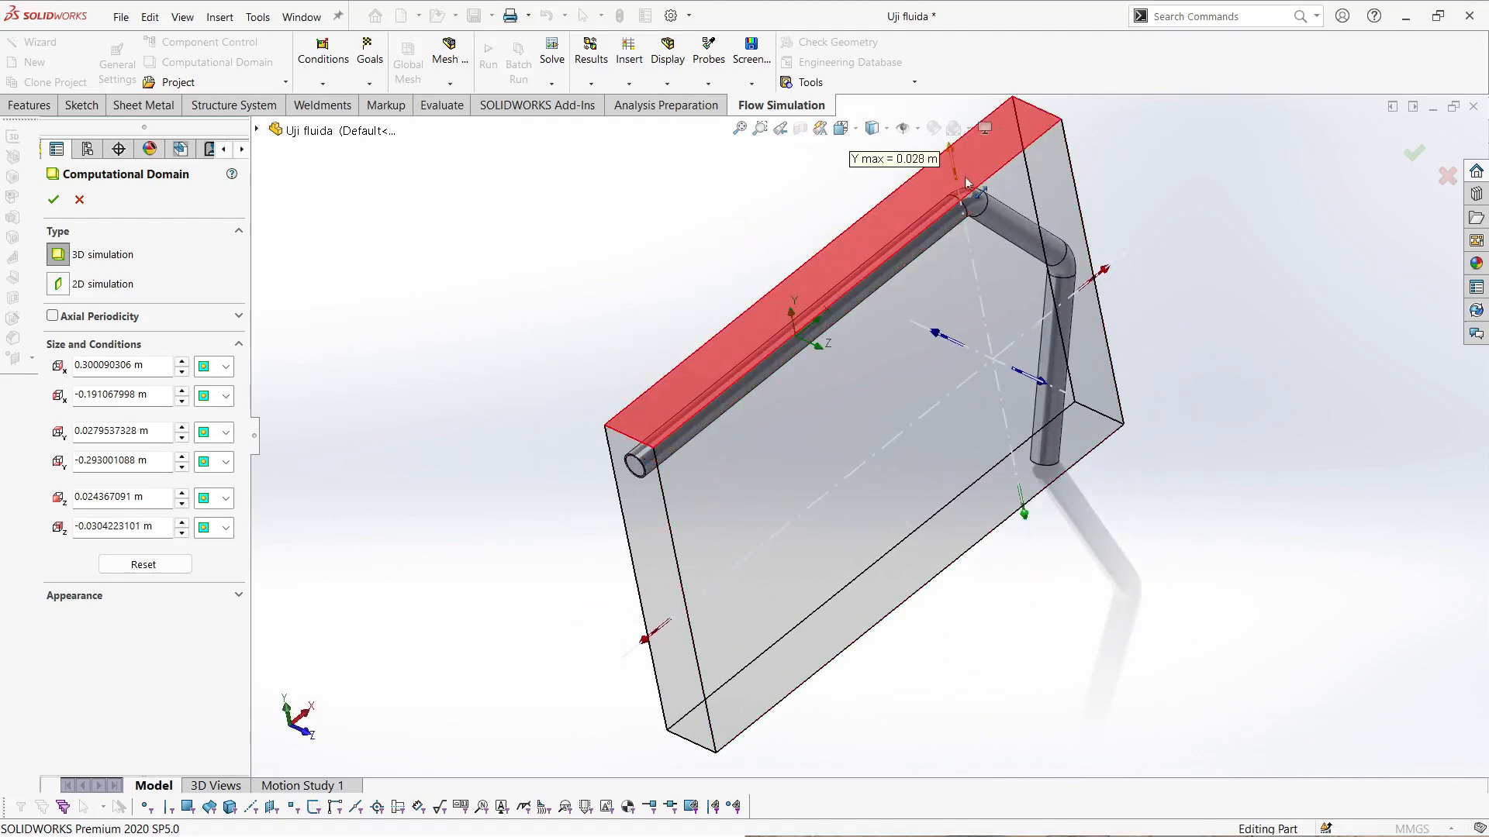
middle_drag(1217, 516, 1148, 512)
drag(1147, 512, 1175, 539)
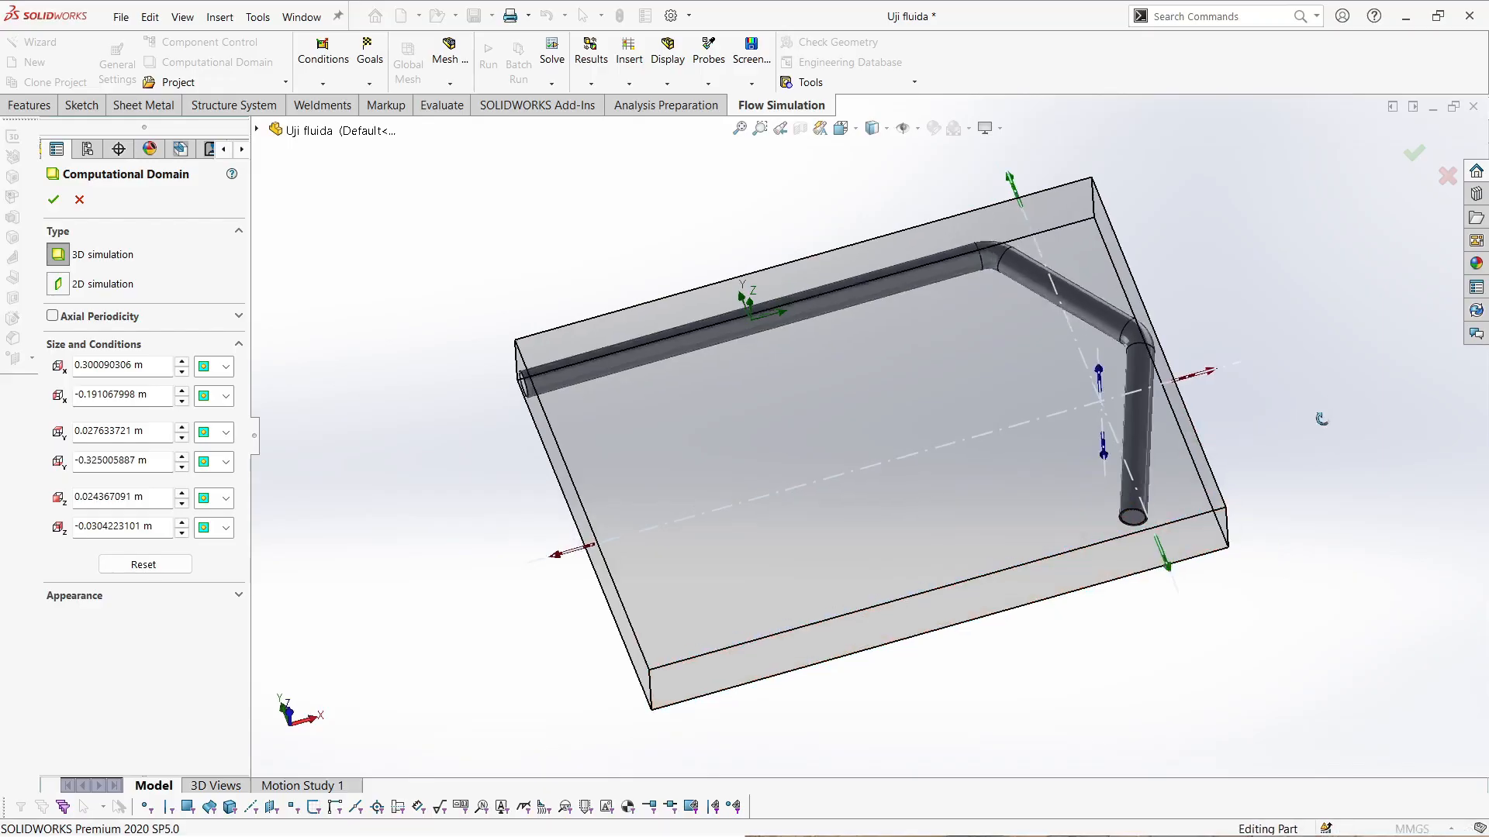
- Extend the domain's X max to about 0.322 m and X min to about -0.221 m, and accept the computational domain
middle_drag(1323, 422, 1190, 434)
drag(1191, 434, 1241, 434)
middle_drag(1301, 563, 532, 476)
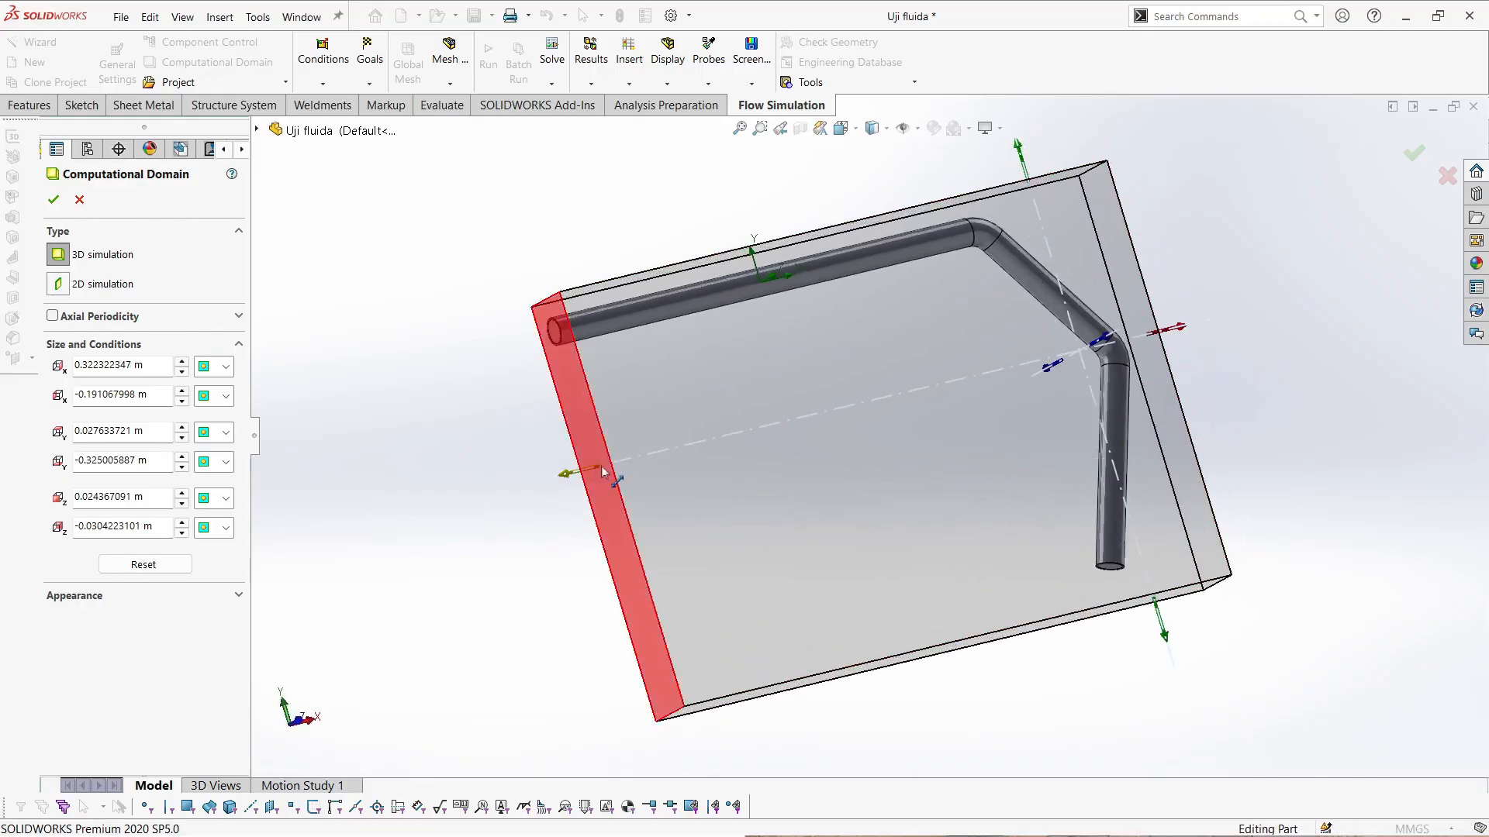
drag(585, 479, 567, 480)
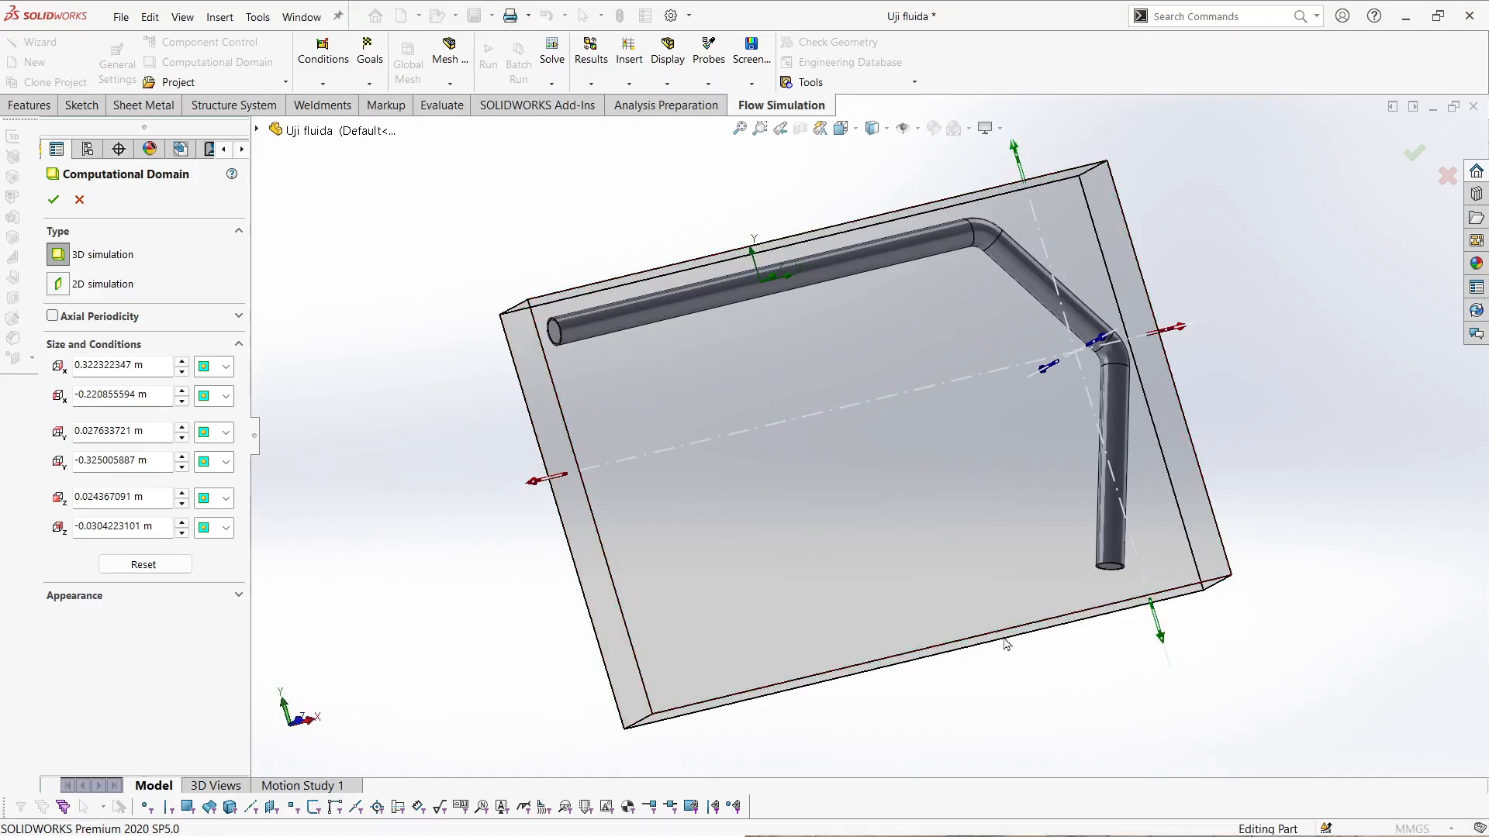
middle_drag(896, 409, 997, 464)
click(53, 197)
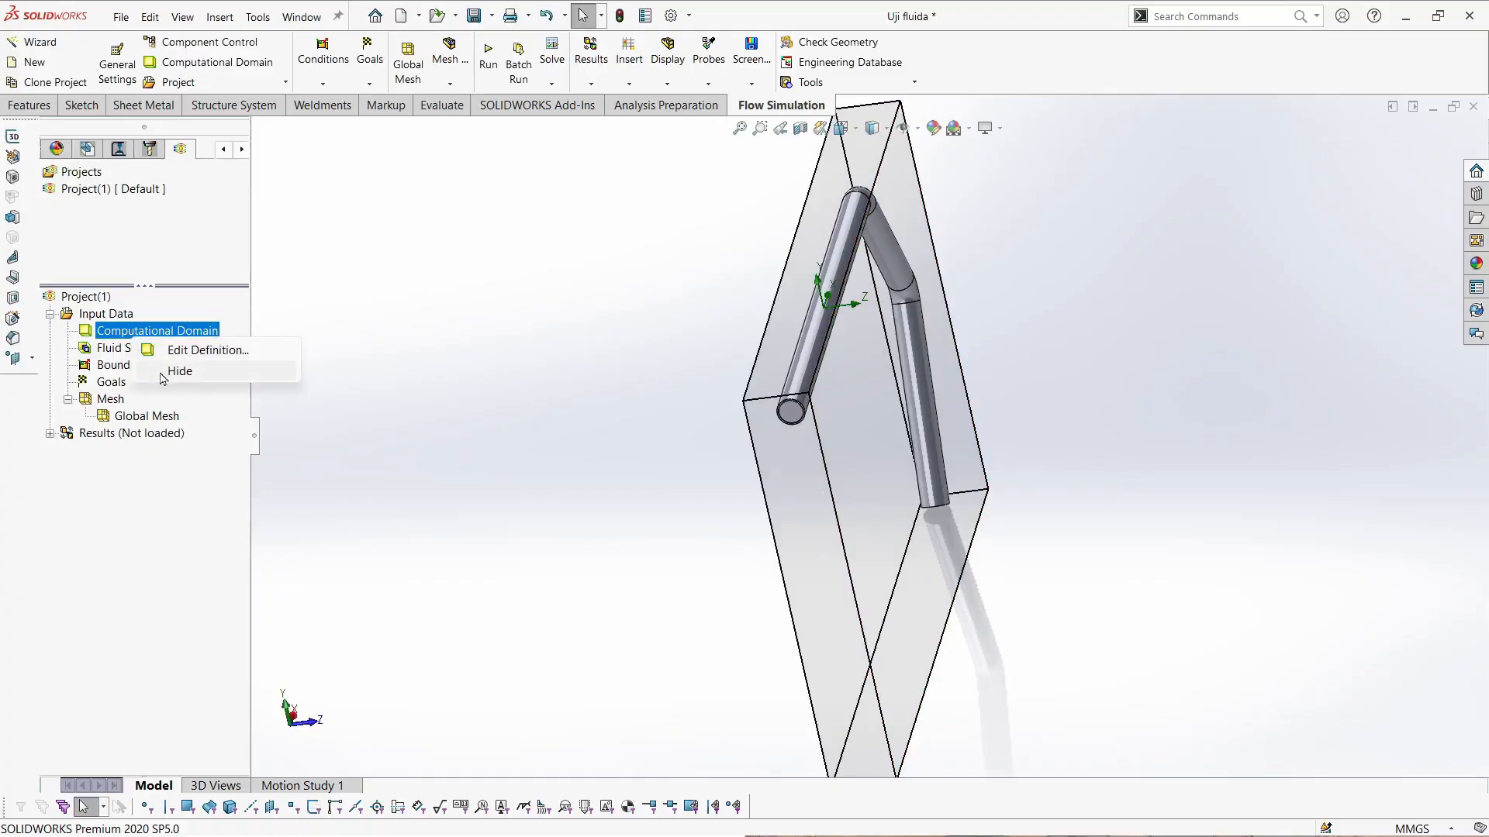
- Hide the computational domain and start a new boundary condition
click(167, 373)
right_click(155, 369)
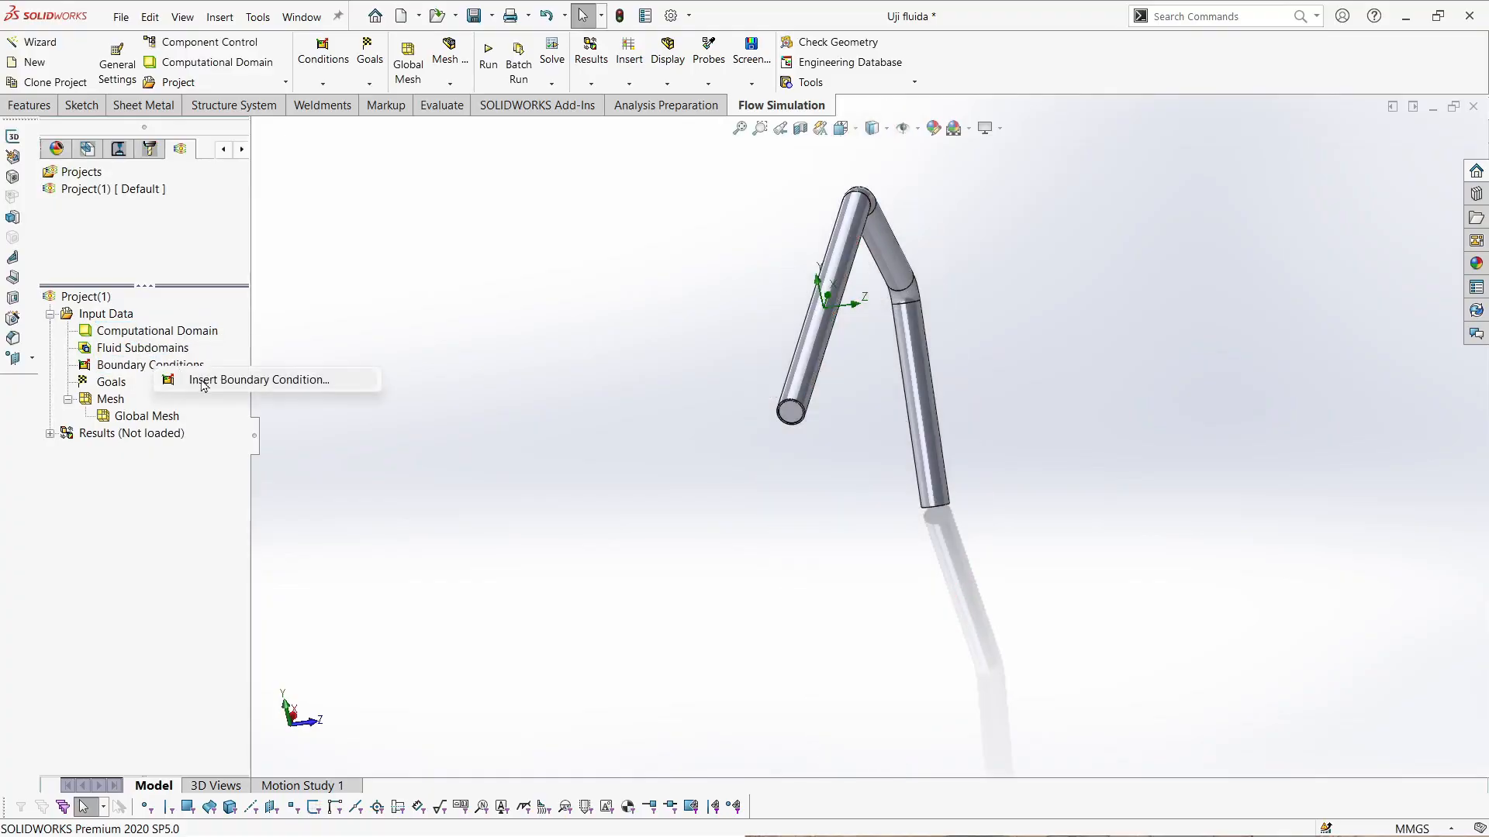
click(203, 380)
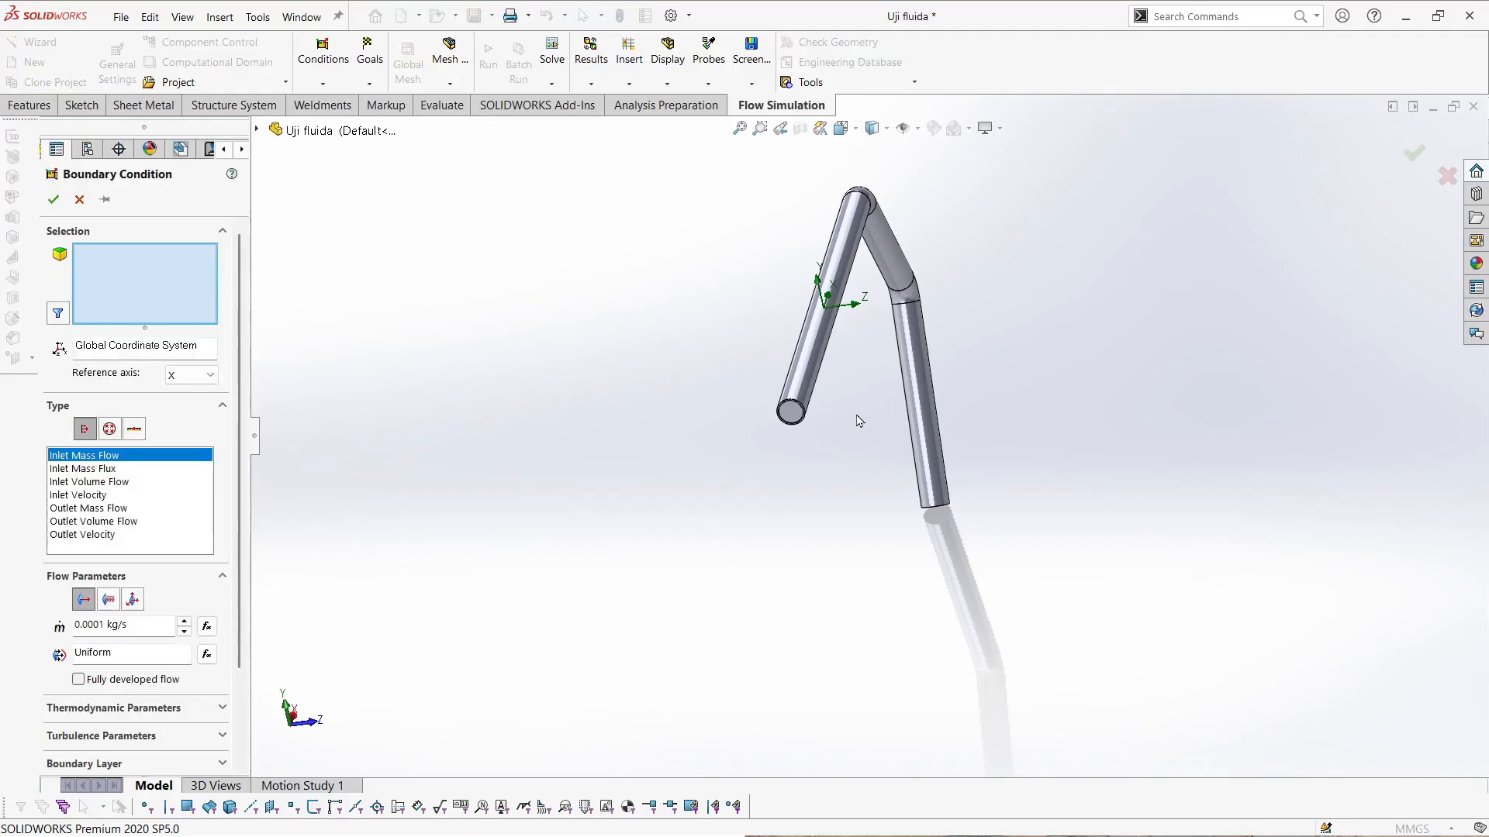
- Add the outer and inner faces of LID2, at the pipe's upper end, to the boundary condition selection
key(ctrl+7)
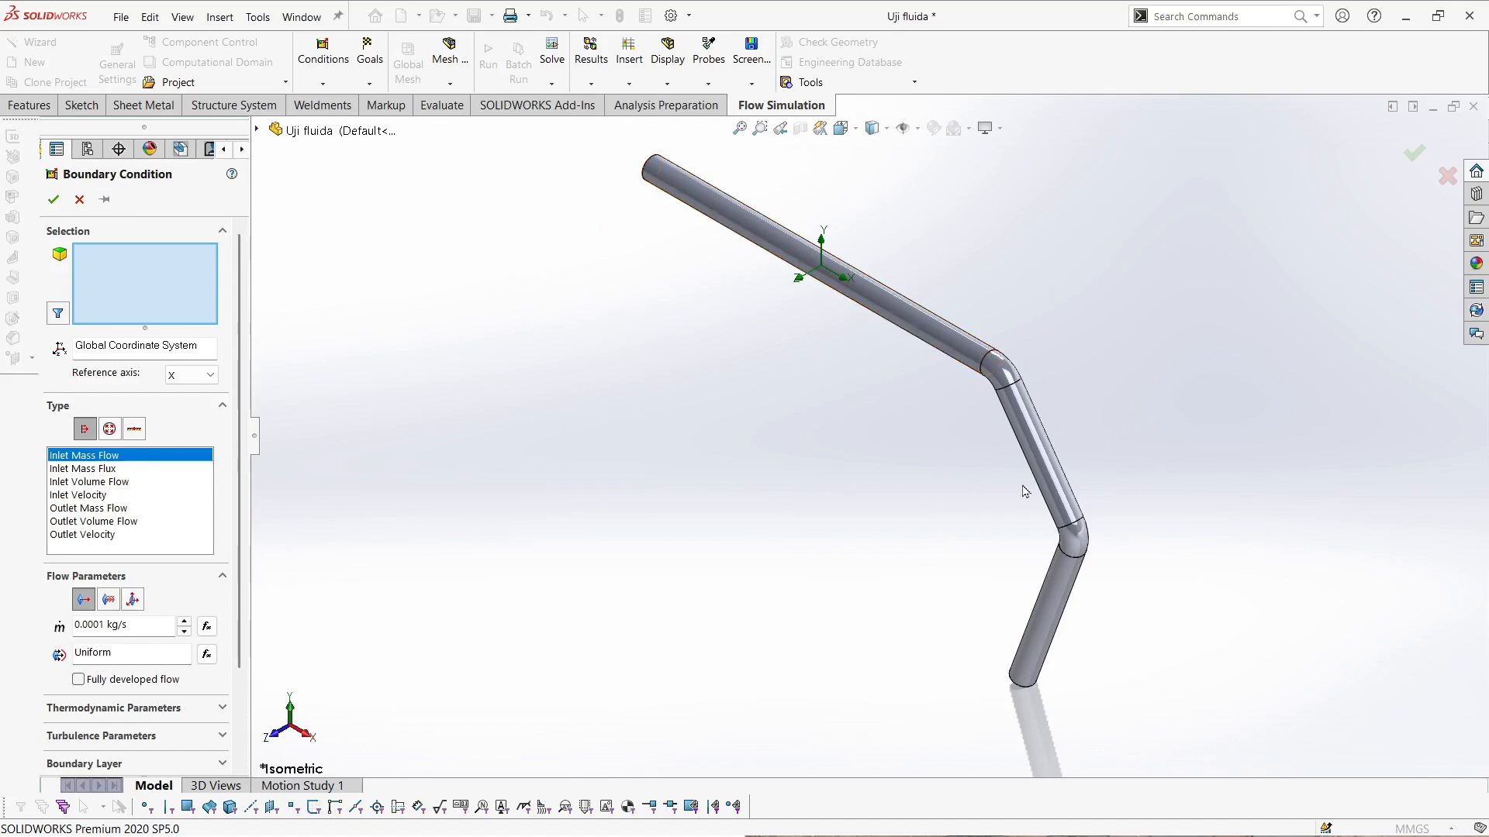
scroll(614, 201, down, 6)
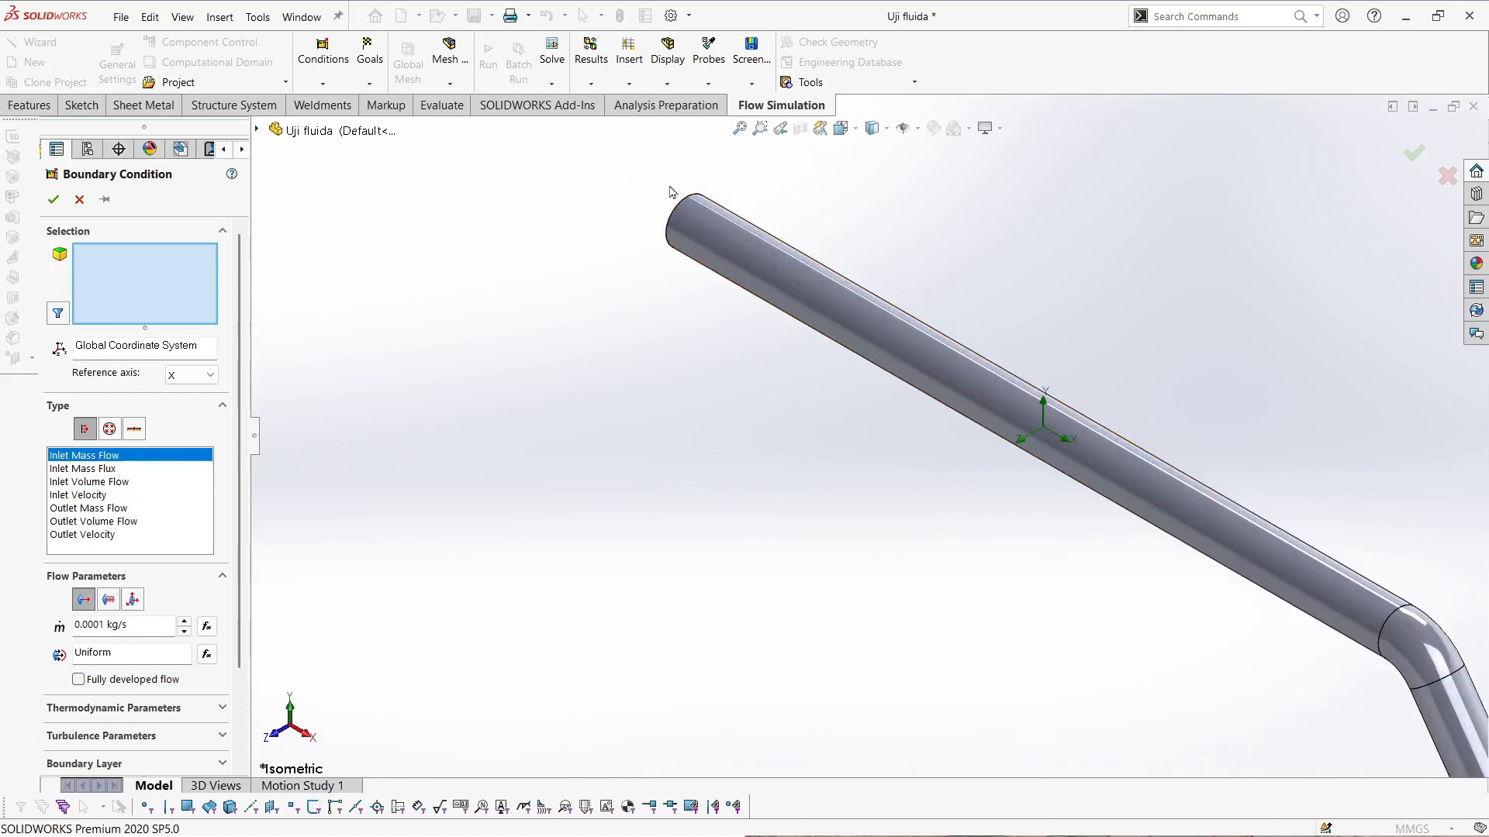
middle_drag(620, 298, 628, 315)
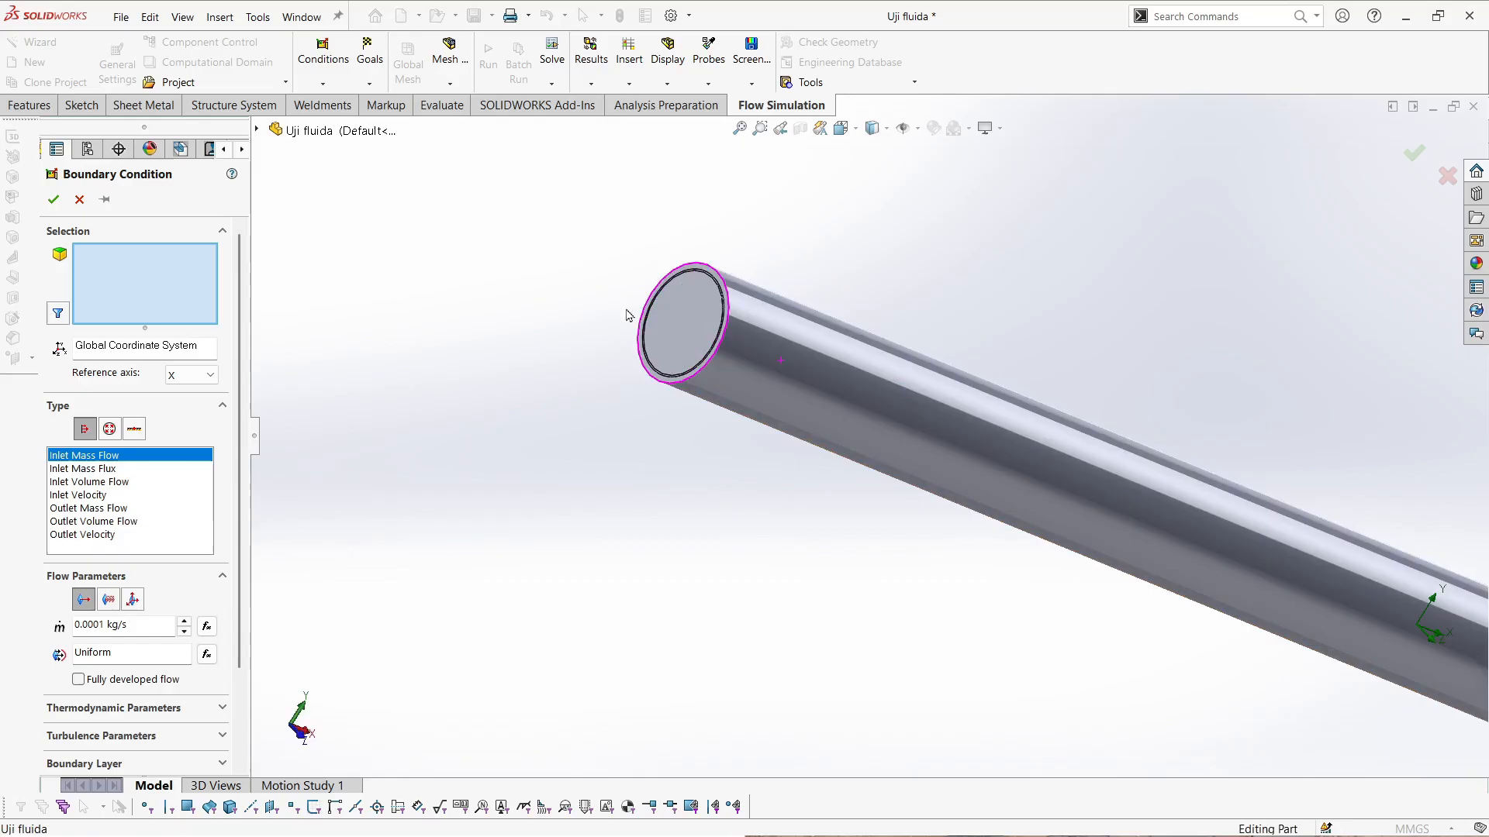
click(702, 330)
right_click(701, 331)
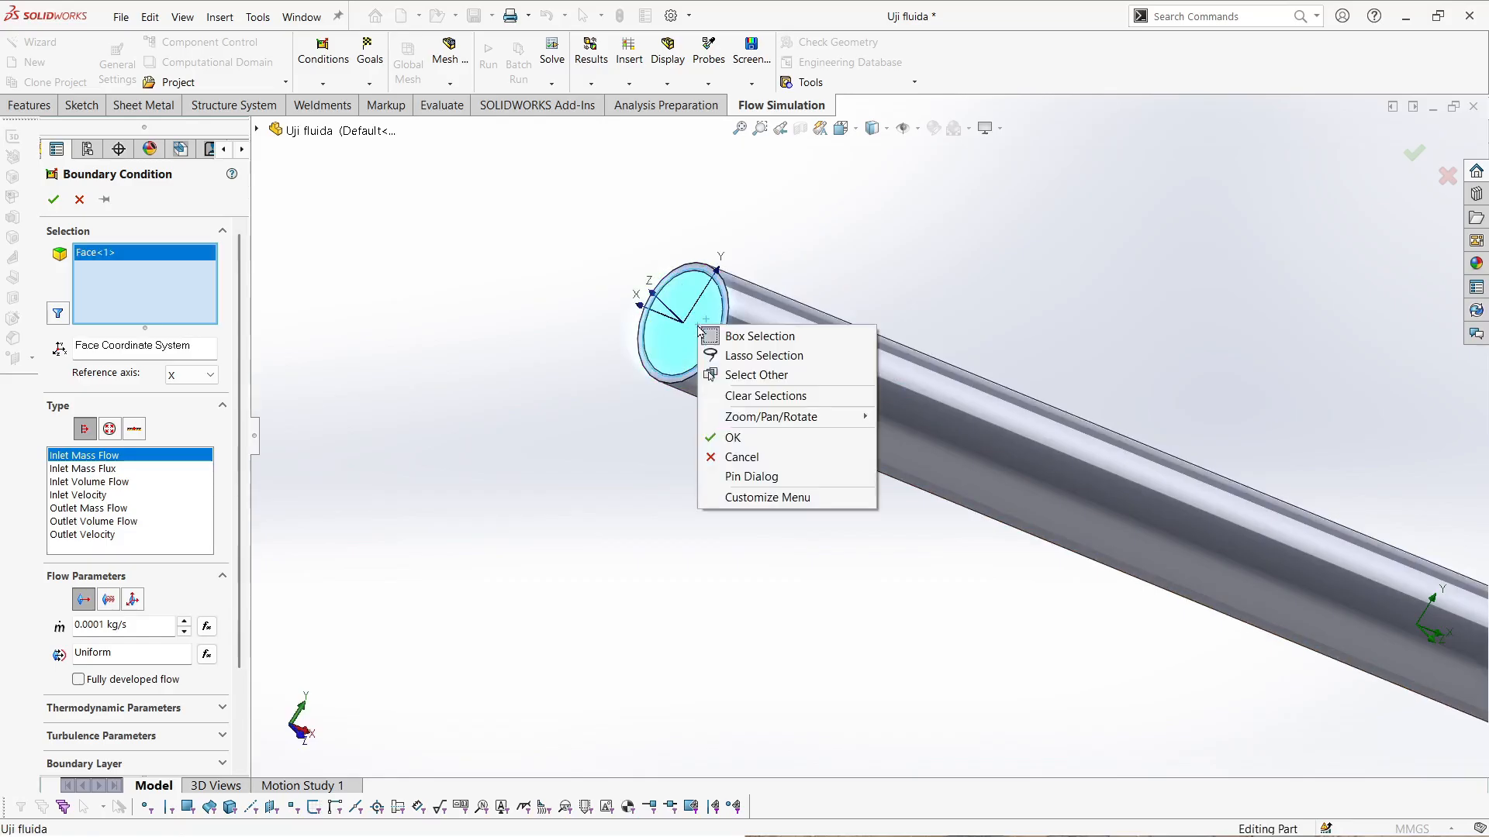
click(756, 375)
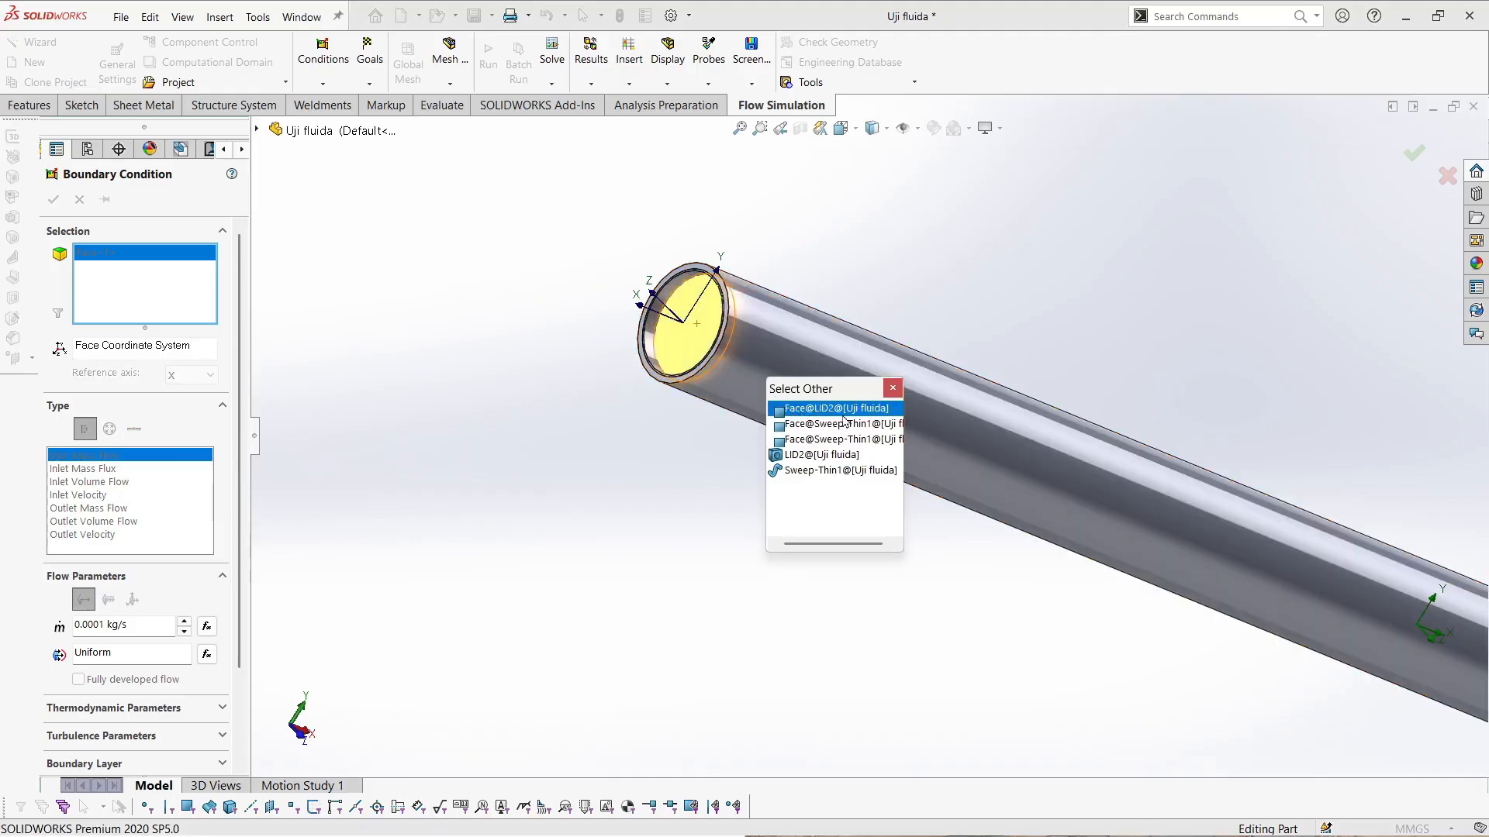
click(843, 411)
middle_drag(748, 379, 643, 475)
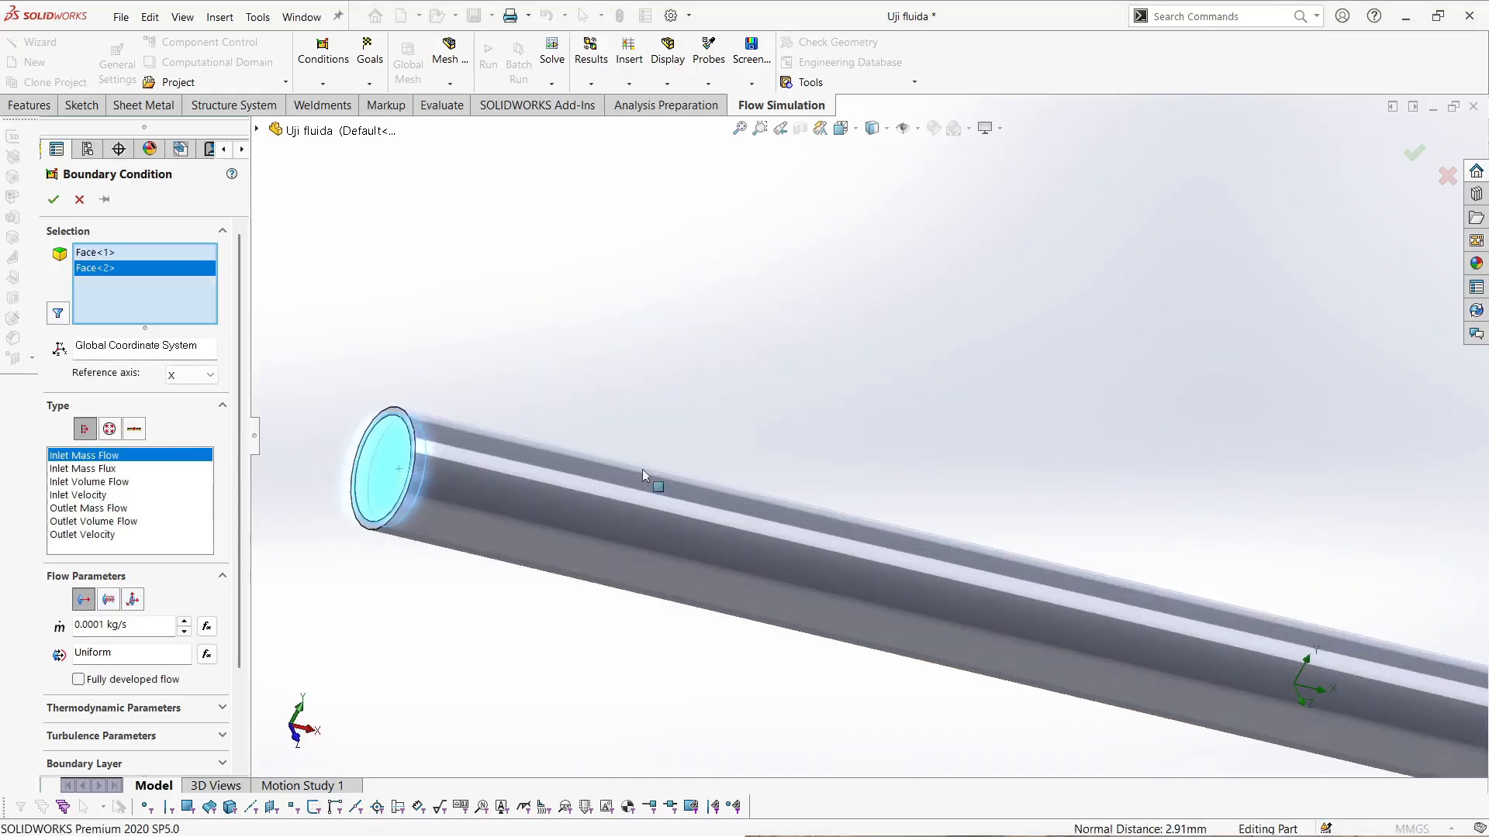
scroll(643, 476, down, 6)
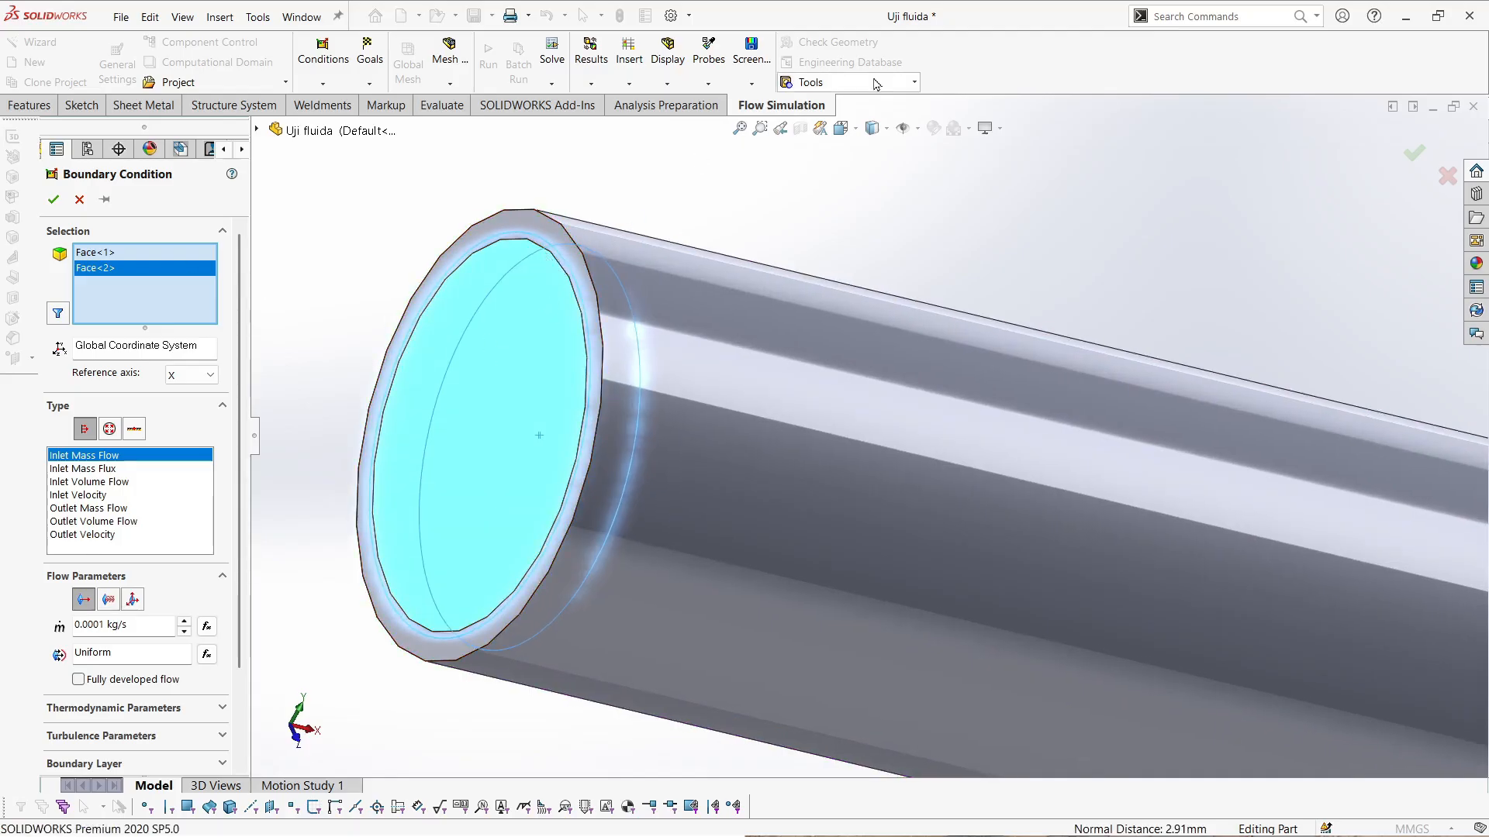
- Remove the outer lid face from the boundary condition selection, keeping only the inner face of LID2
click(133, 254)
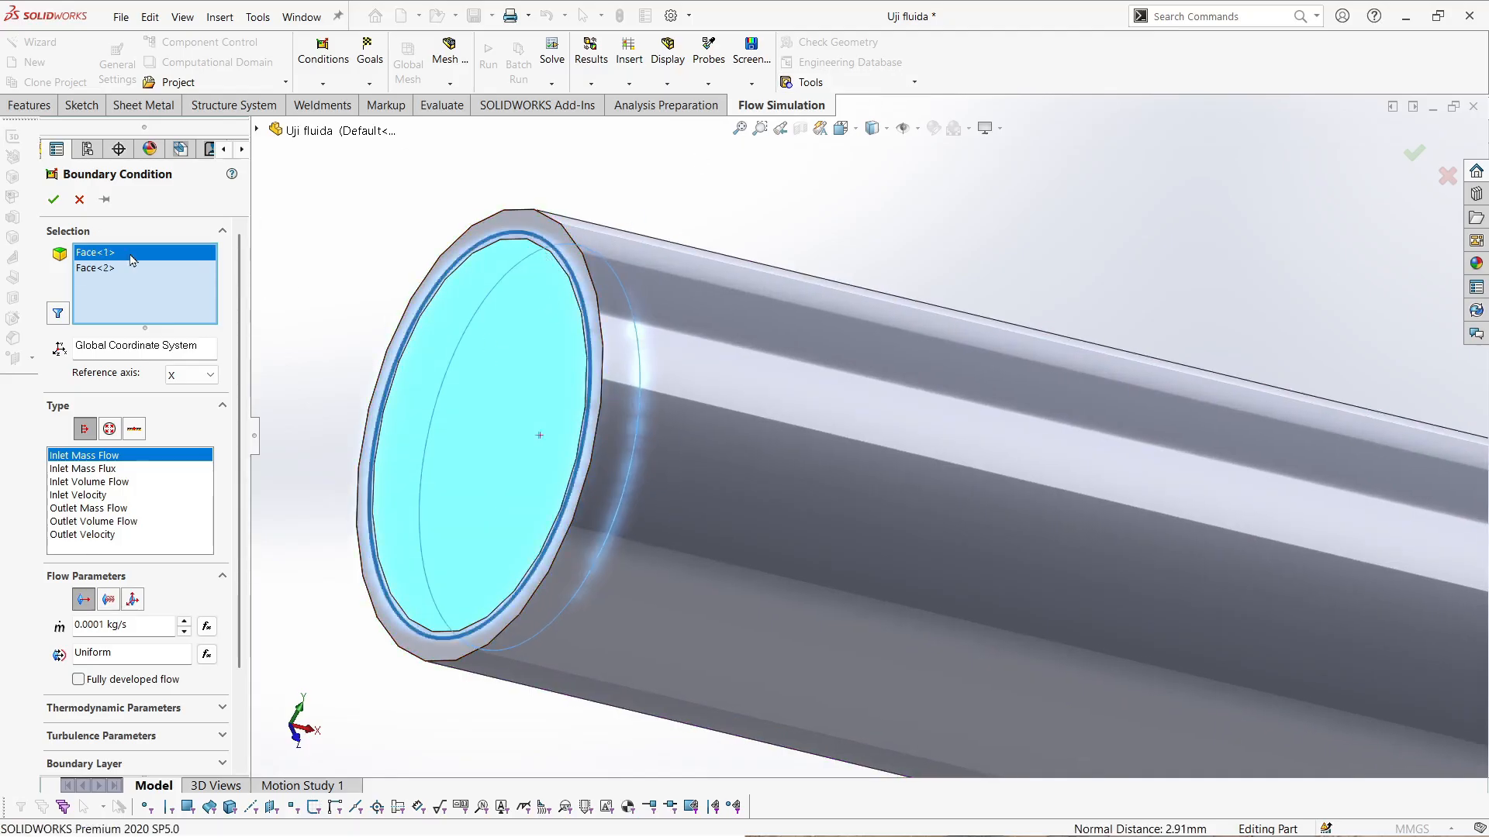
right_click(136, 258)
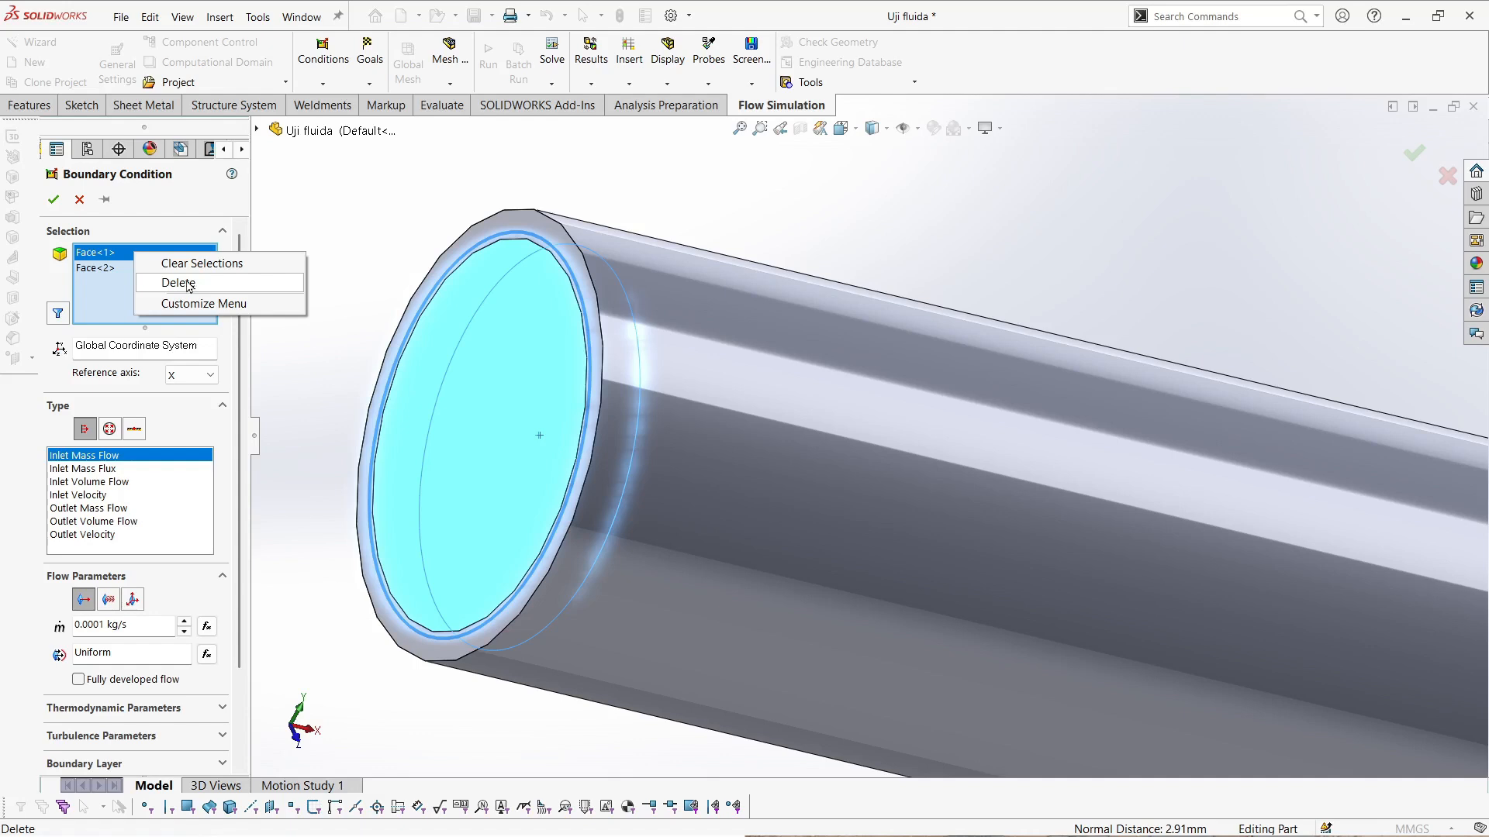
click(189, 284)
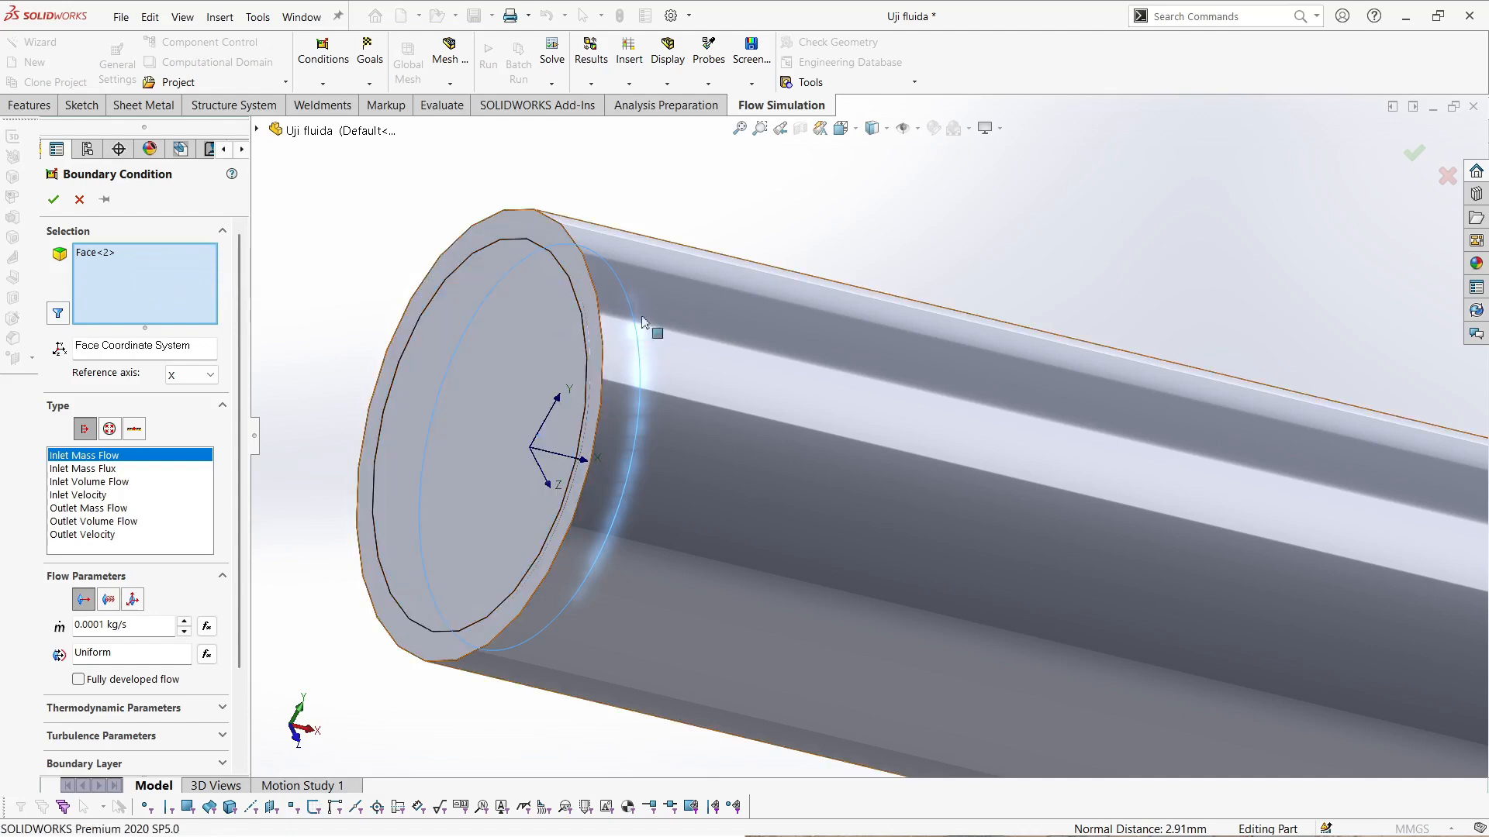
middle_drag(735, 205, 638, 259)
scroll(639, 263, up, 1)
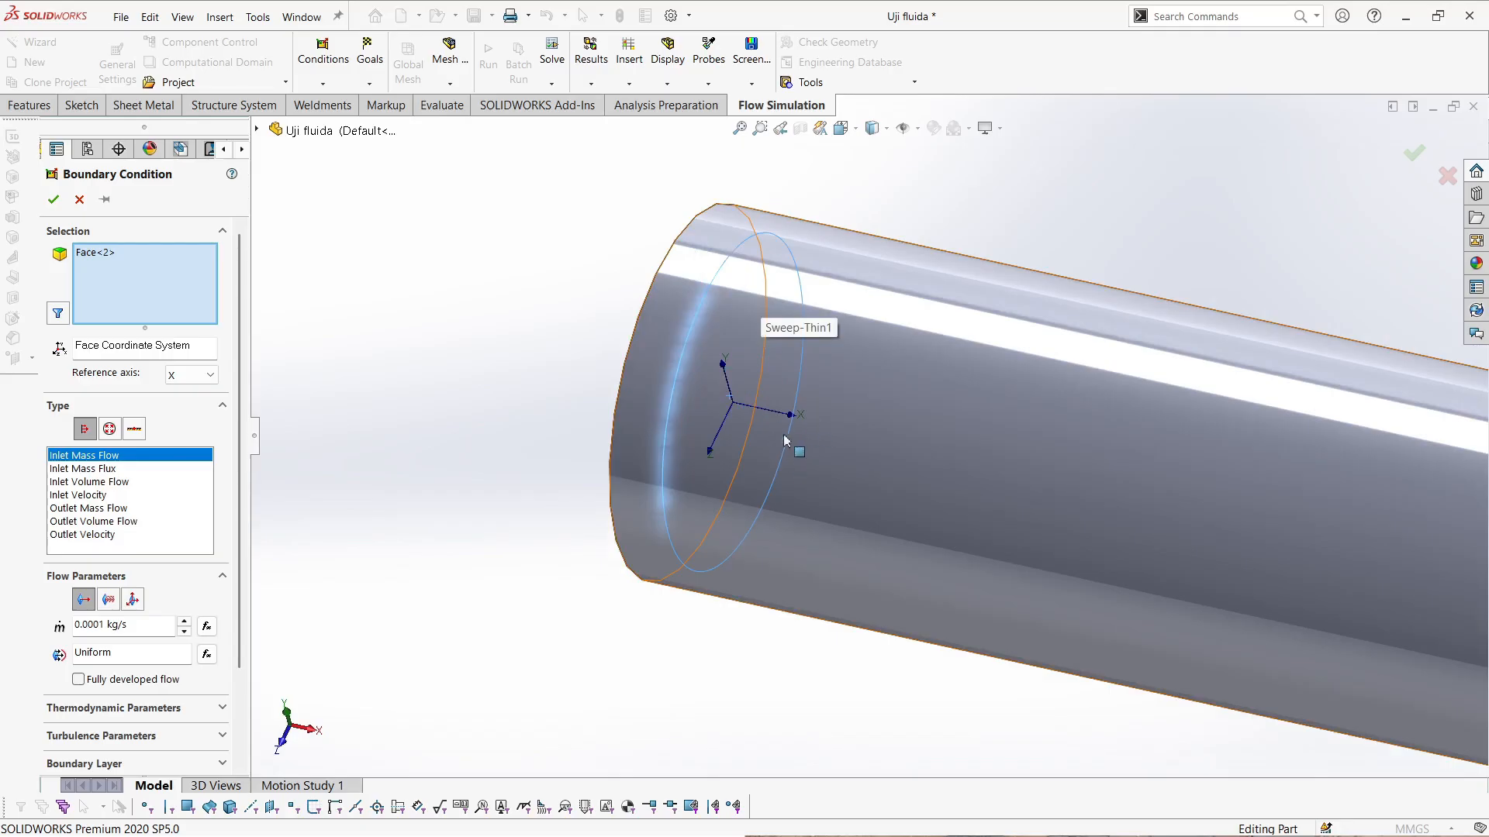
scroll(753, 419, down, 4)
scroll(796, 427, up, 3)
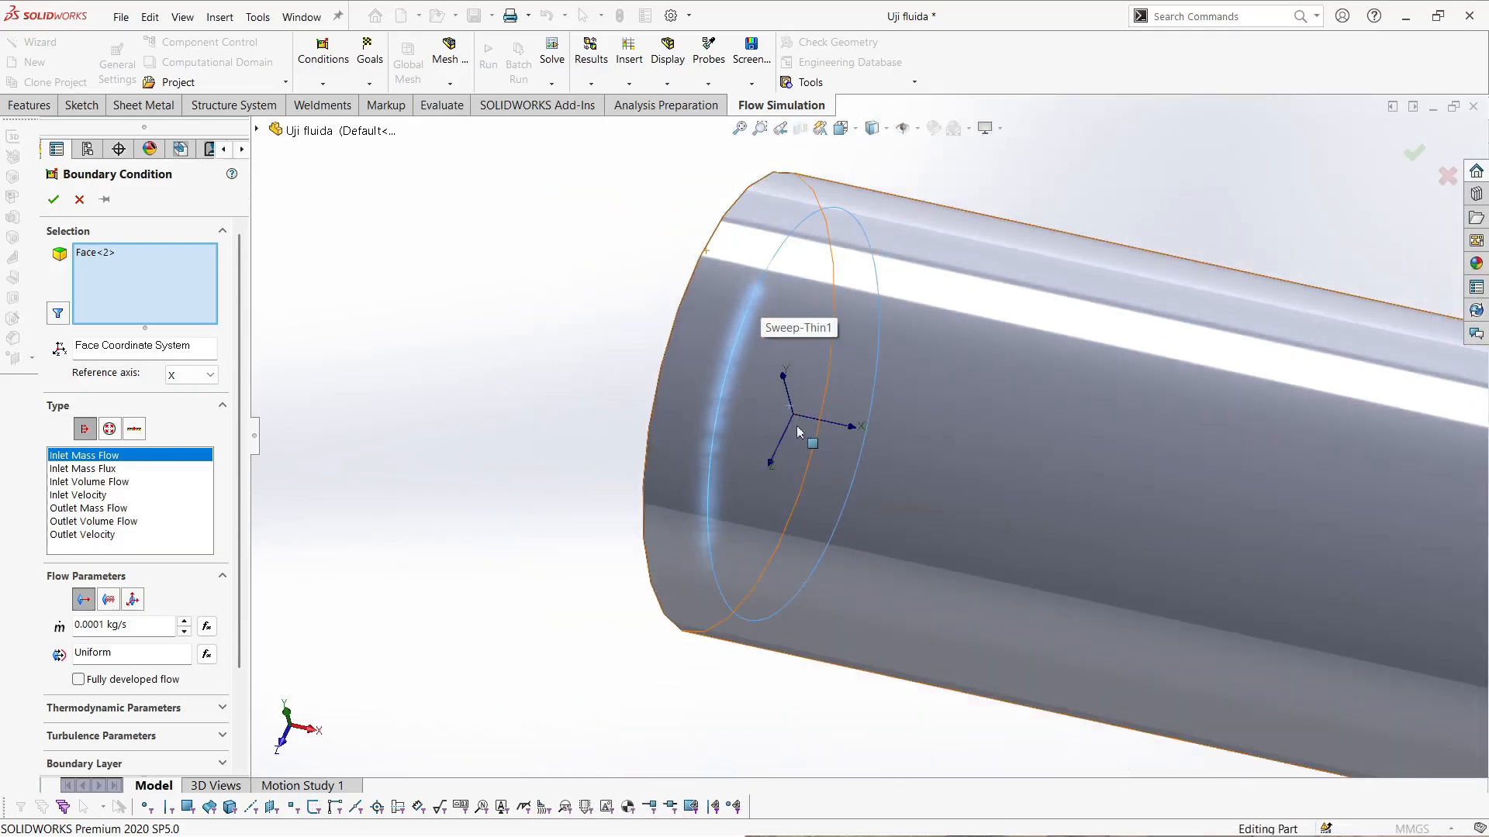
key(ctrl+7)
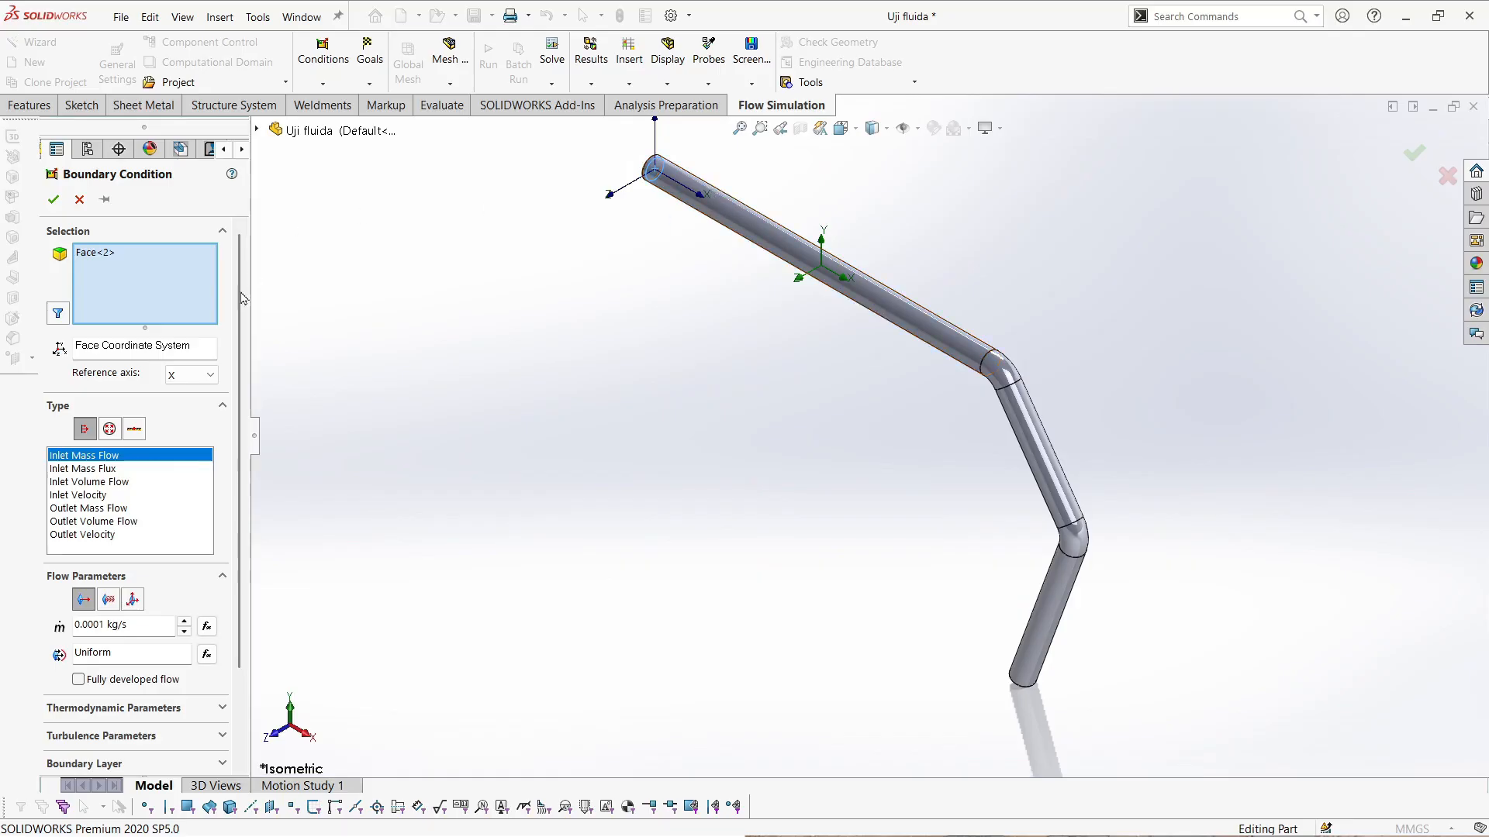
- Keep X as the reference axis of the selected inlet face's coordinate system
click(189, 376)
click(189, 382)
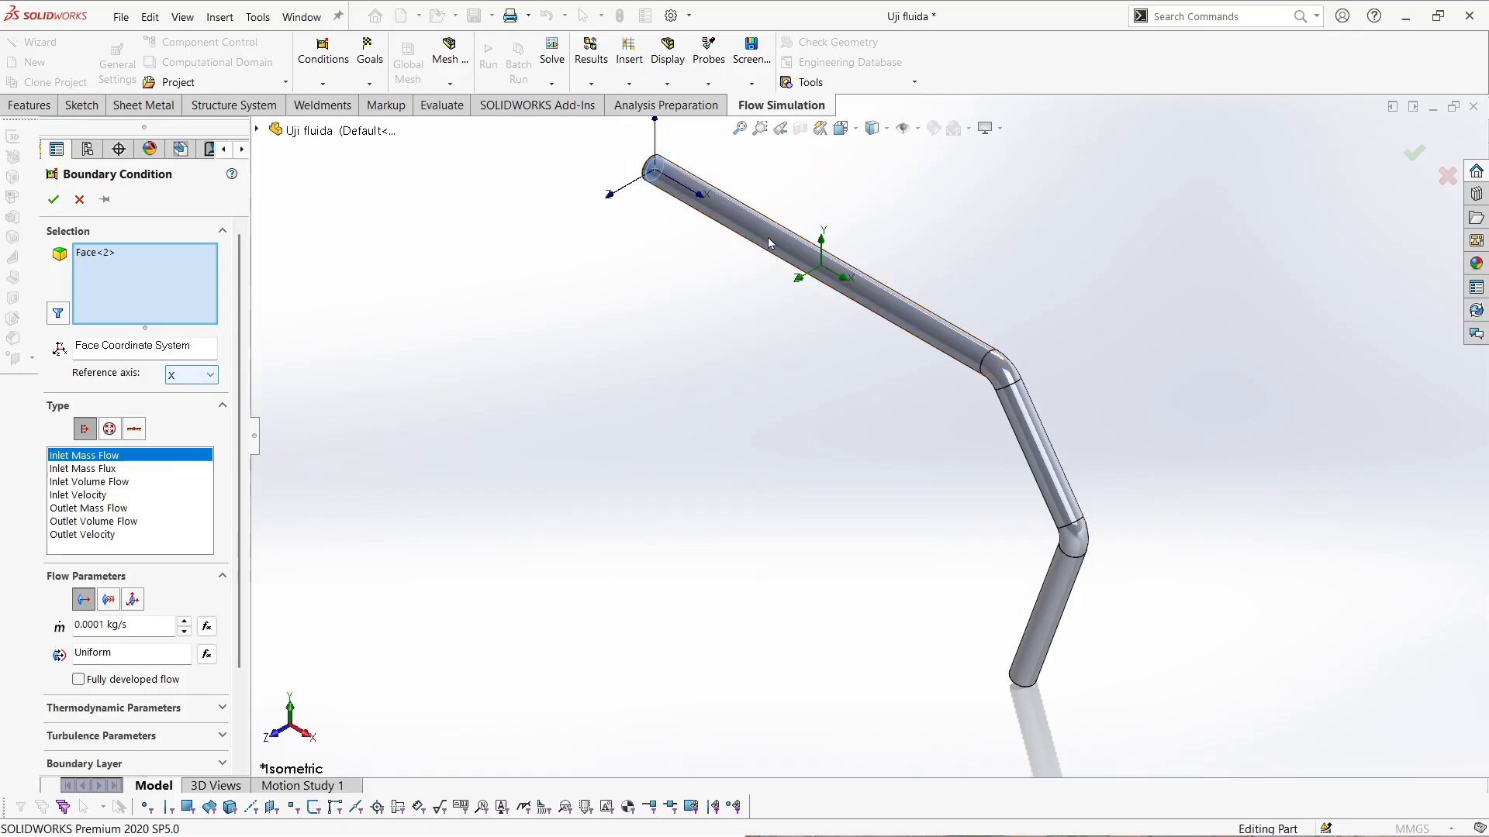
scroll(780, 302, down, 3)
scroll(873, 431, up, 2)
scroll(898, 409, down, 2)
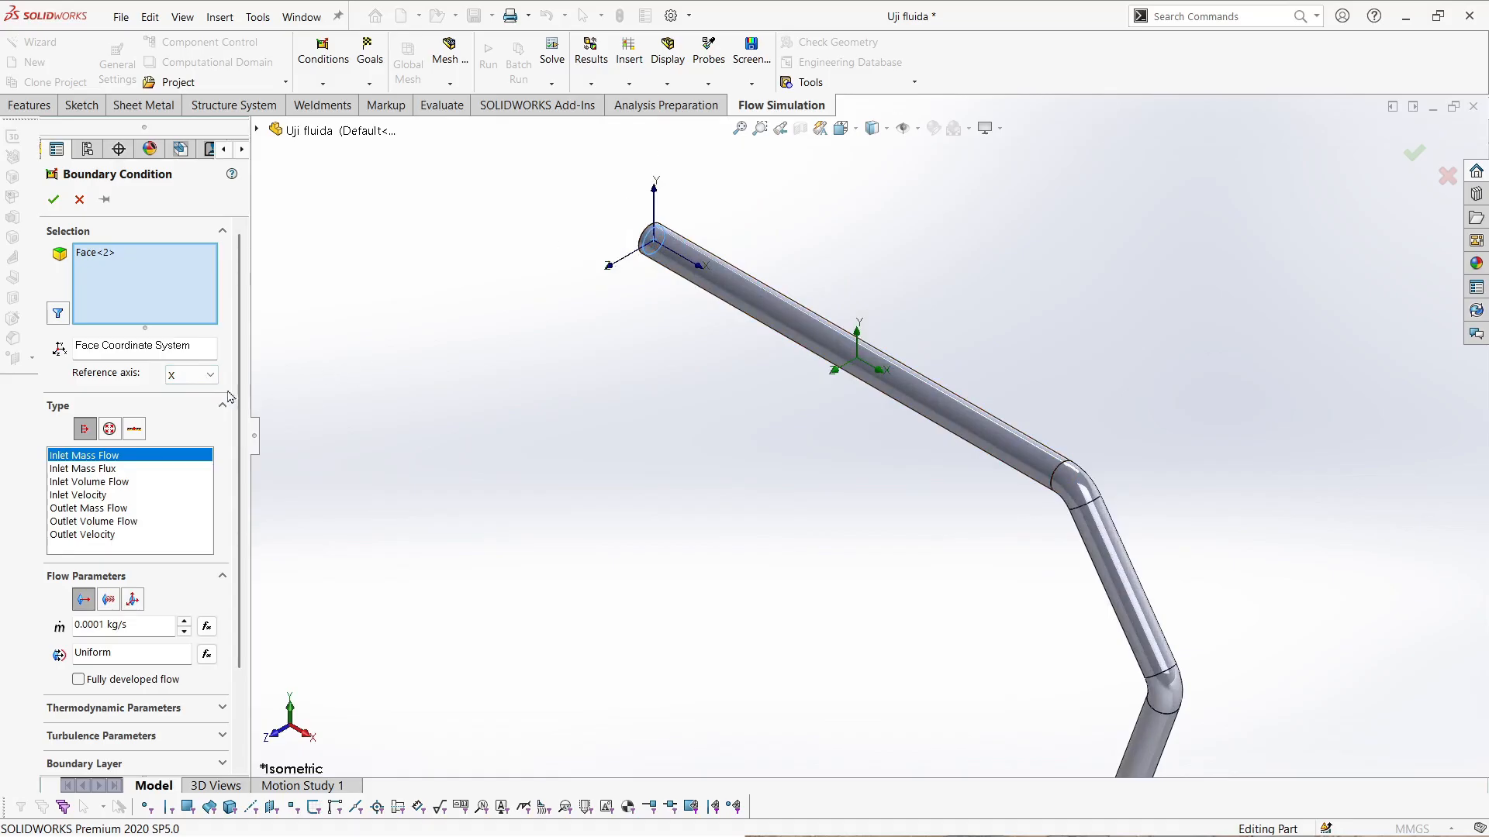
click(187, 378)
click(189, 380)
- Compare the inlet types, choose Inlet Mass Flow and set the mass flow rate to 0.5 kg/s
click(133, 470)
click(126, 483)
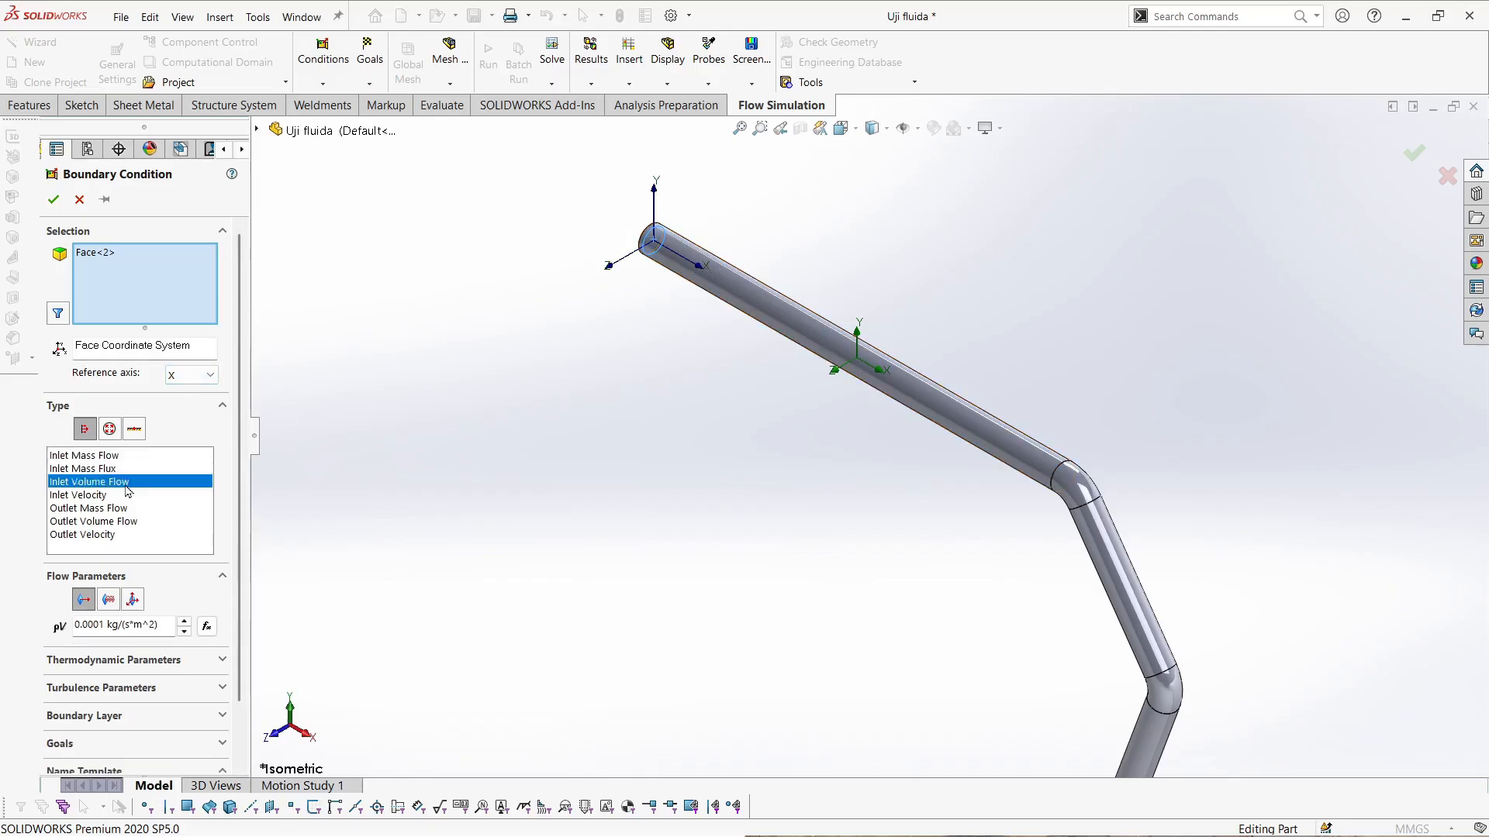
key(Down)
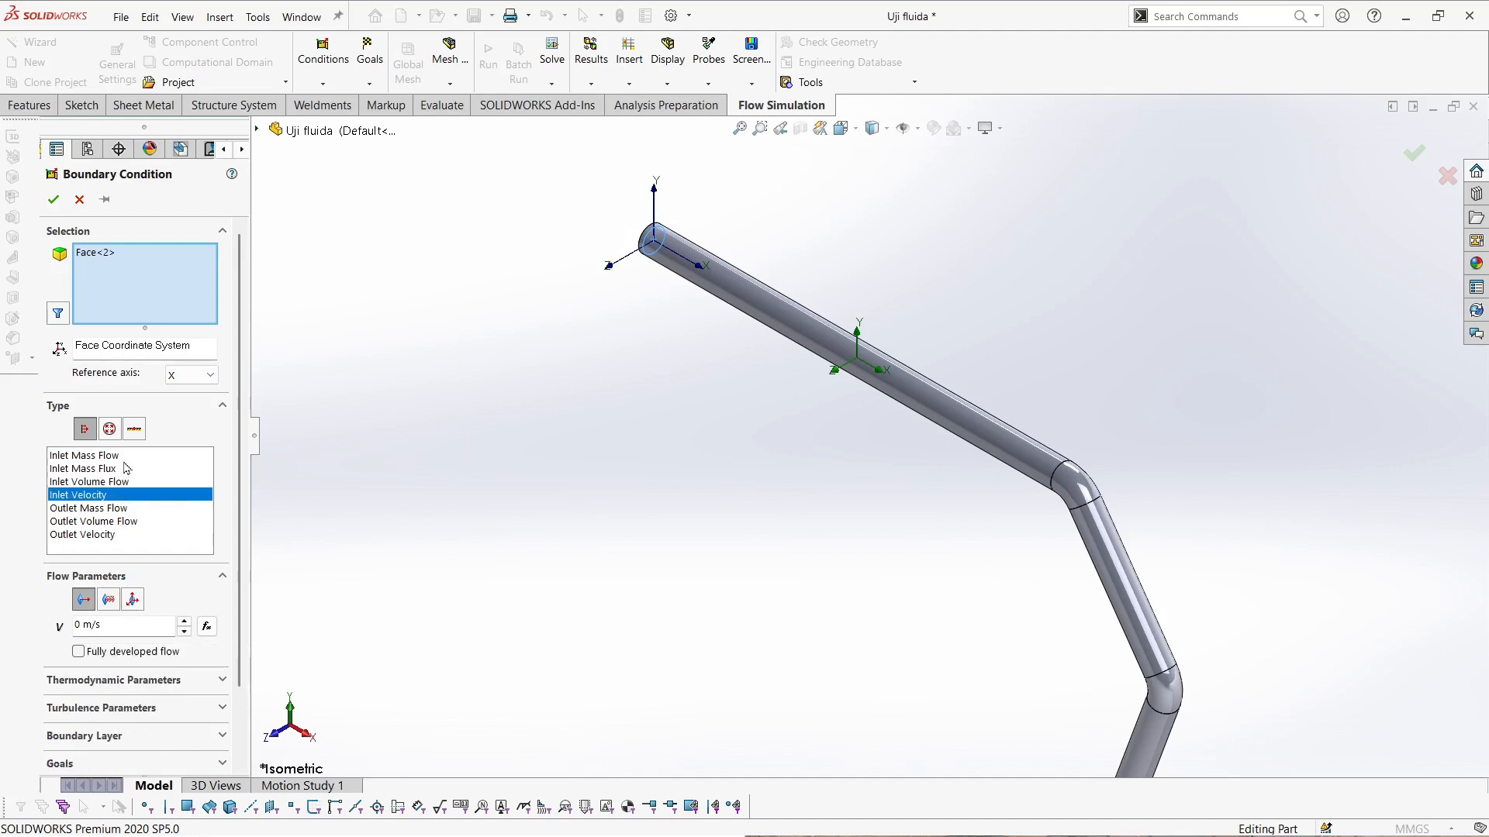
click(101, 456)
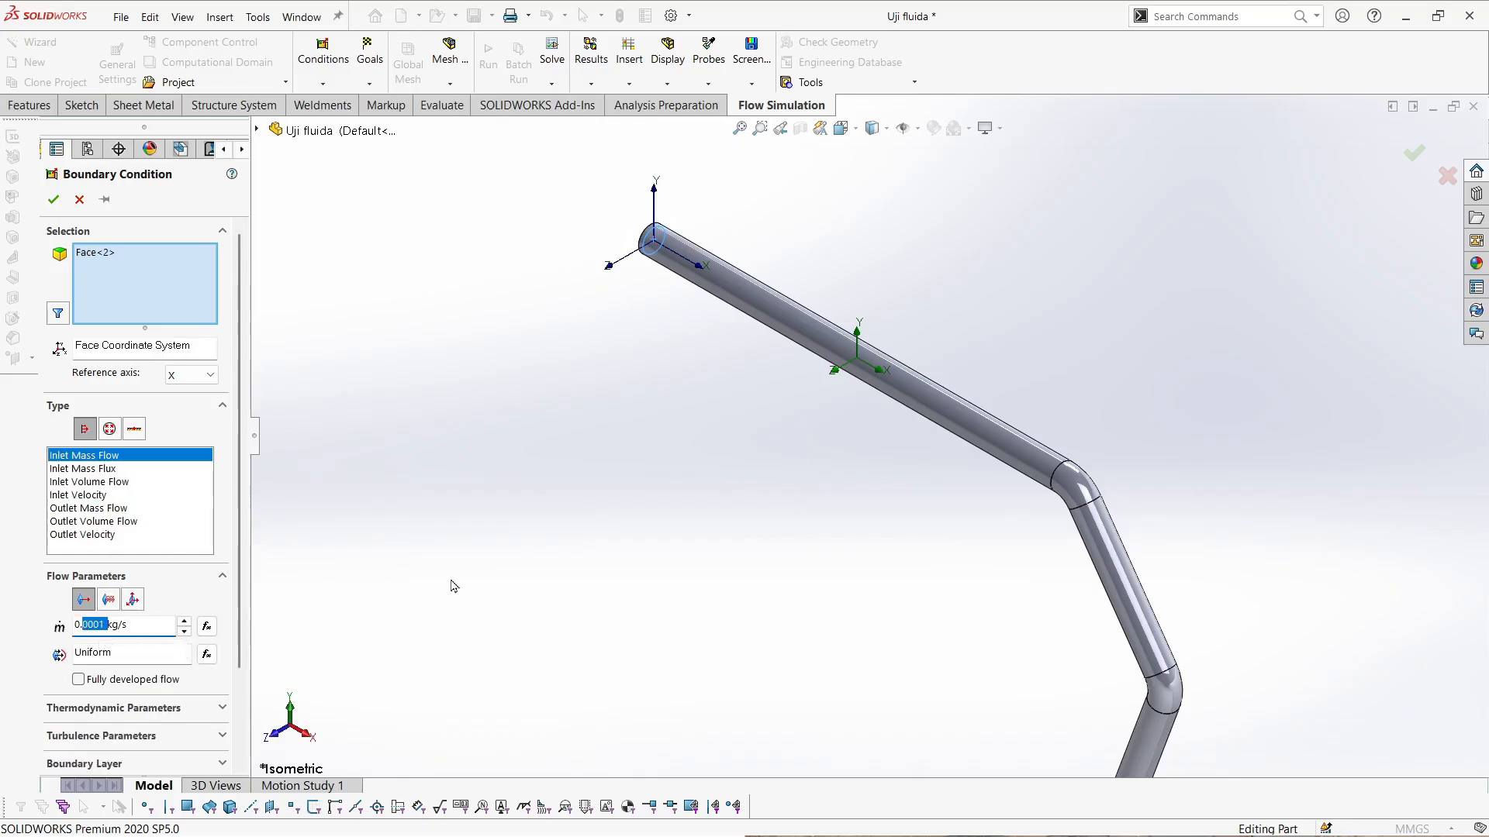
text(5)
- Review the inlet's thermodynamic, turbulence, boundary layer and goal settings, and accept the boundary condition
scroll(219, 693, down, 3)
click(222, 595)
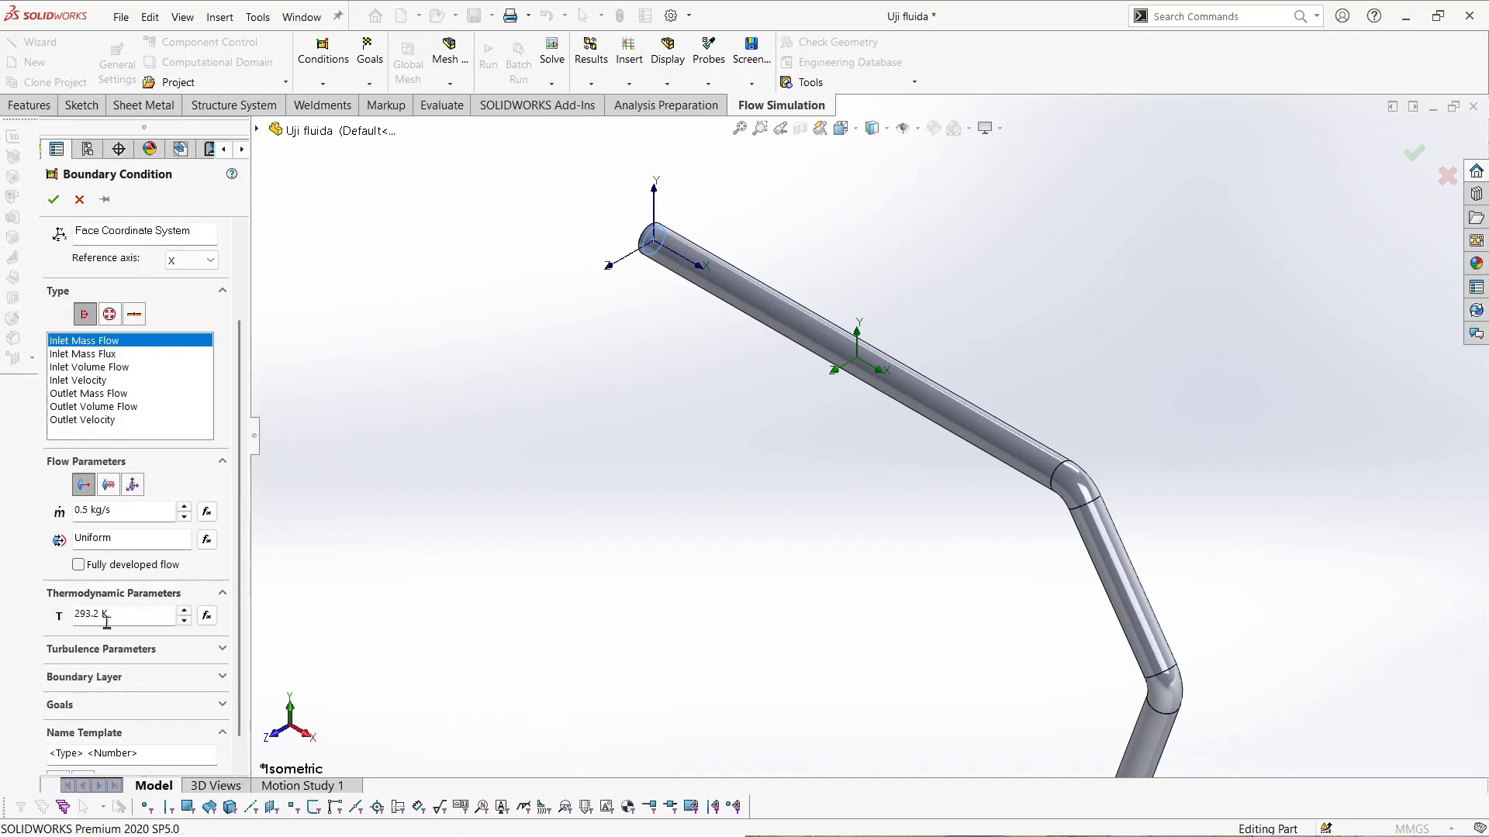
click(142, 600)
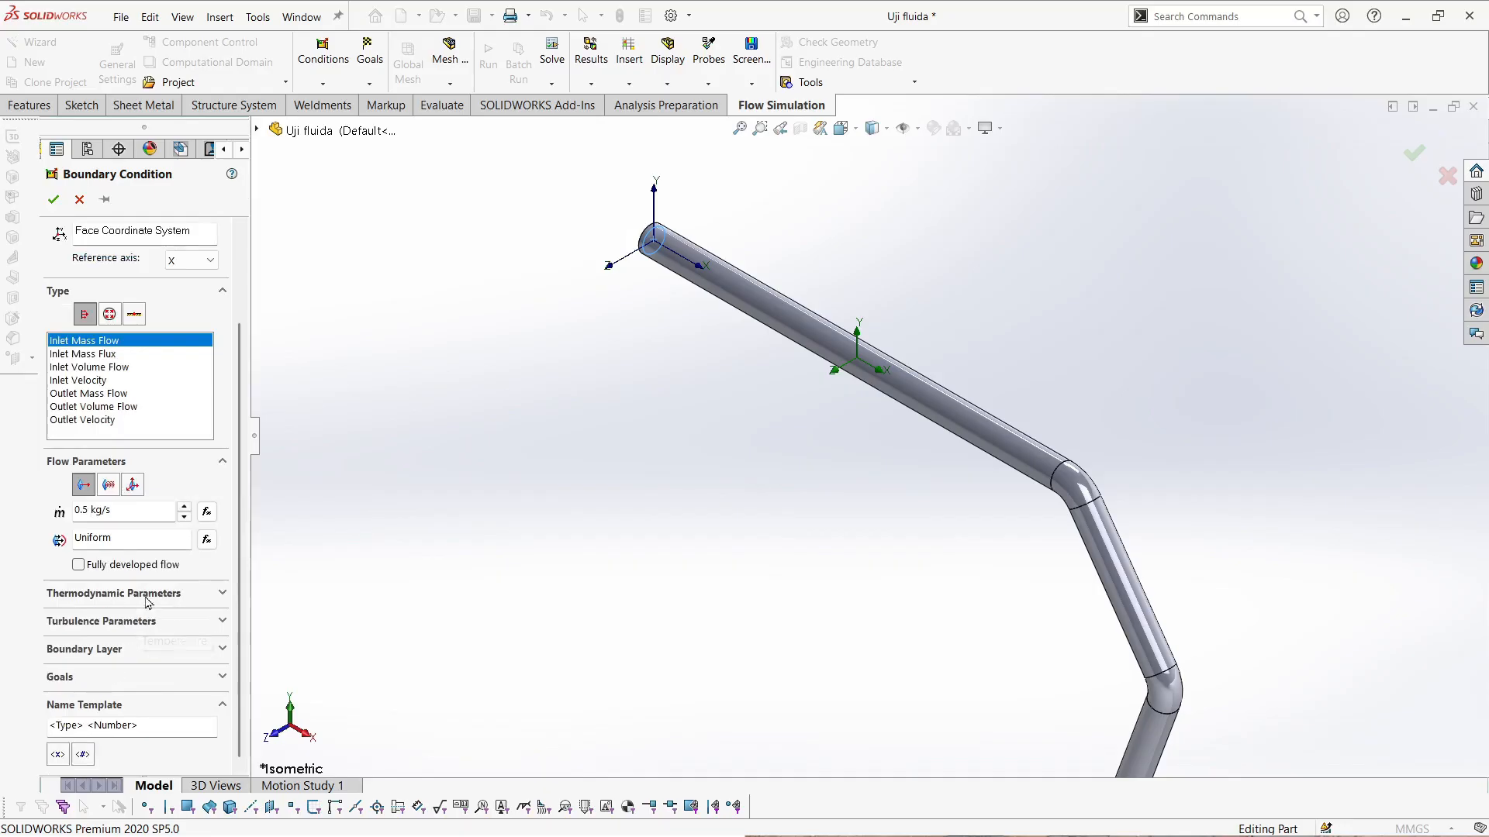
click(142, 599)
click(142, 599)
click(175, 601)
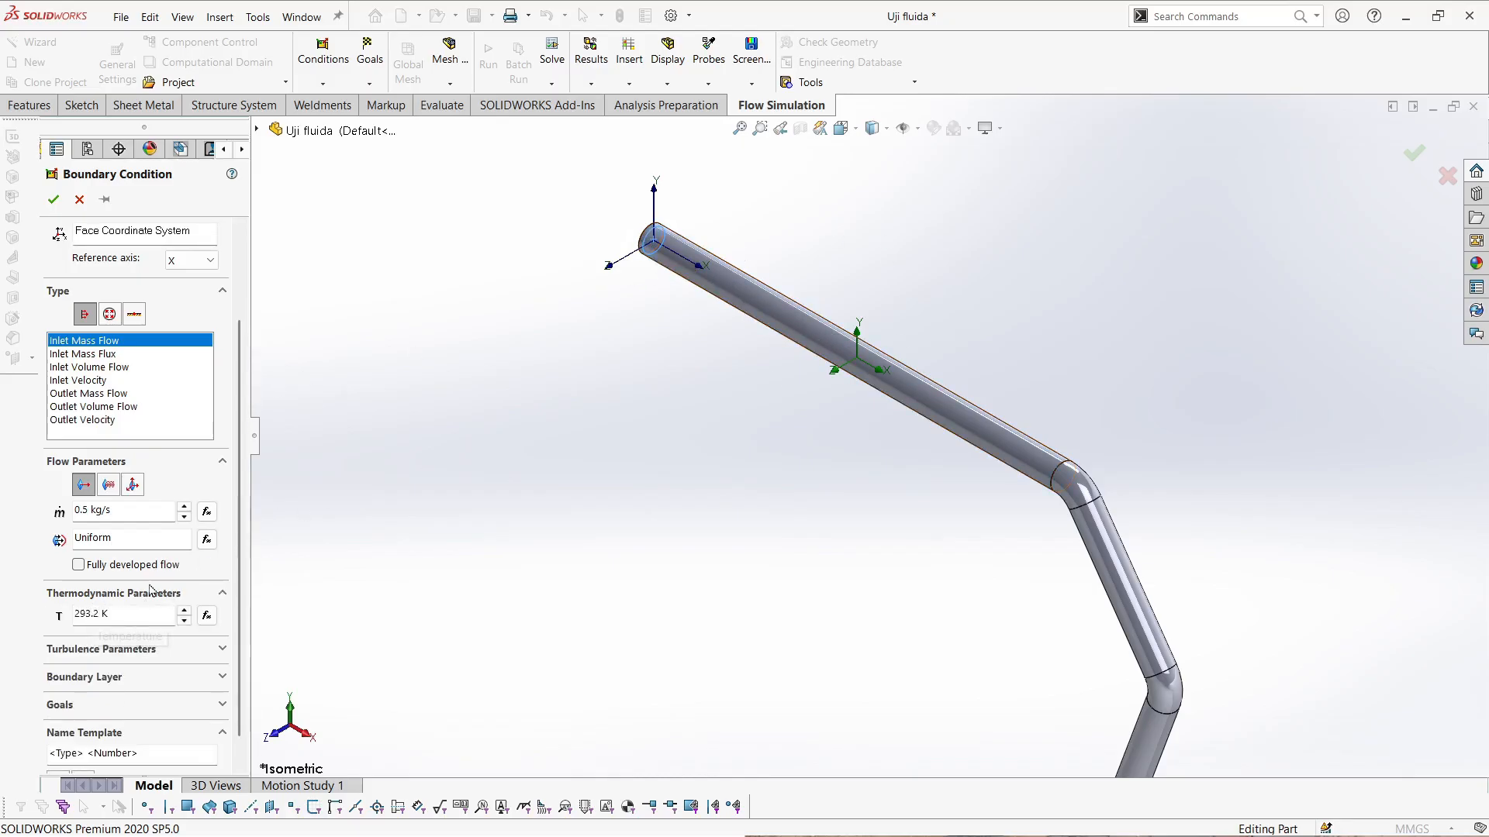
click(169, 596)
click(148, 624)
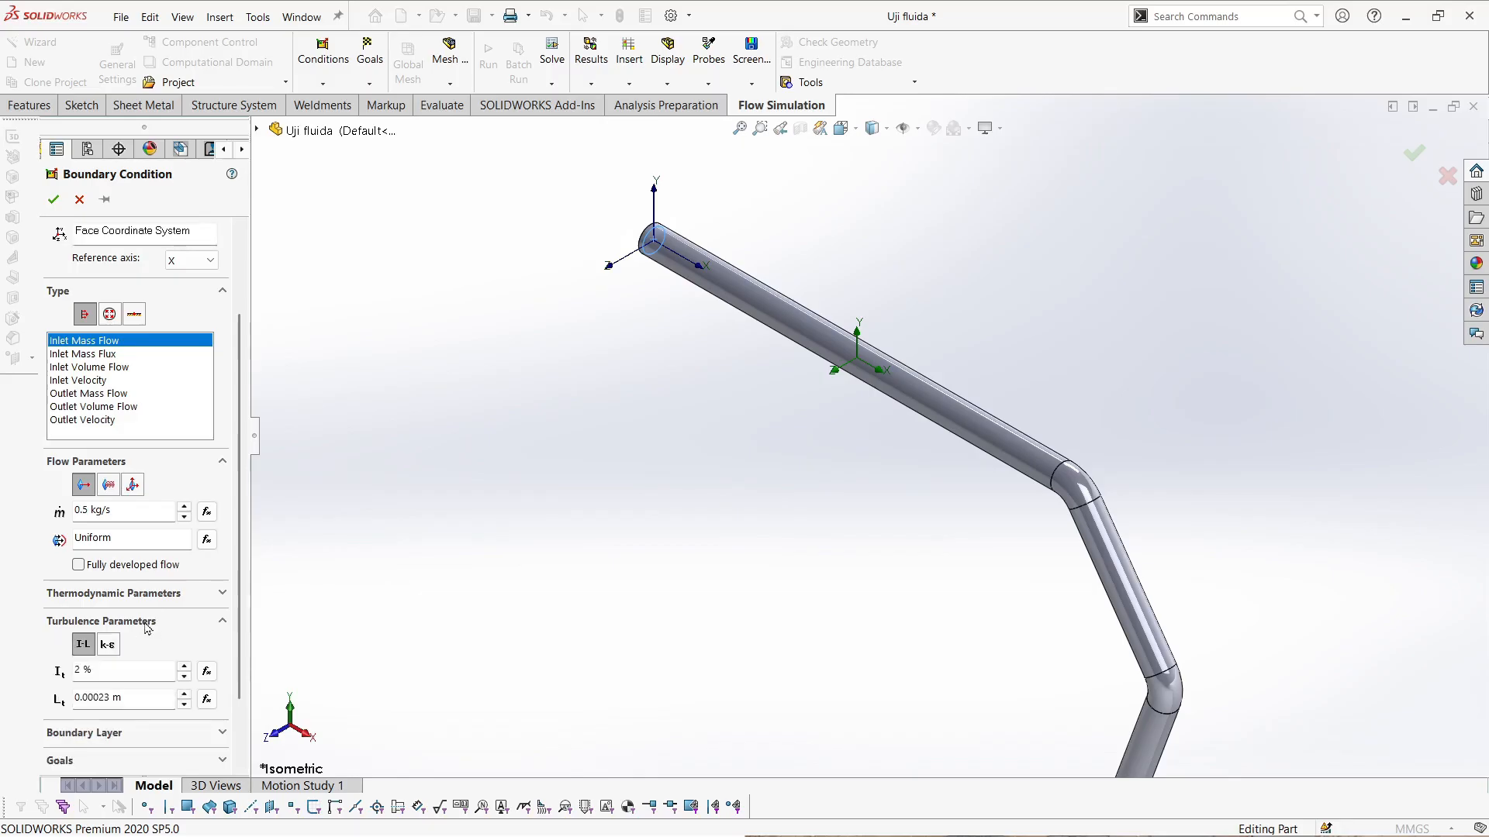
click(147, 625)
click(149, 656)
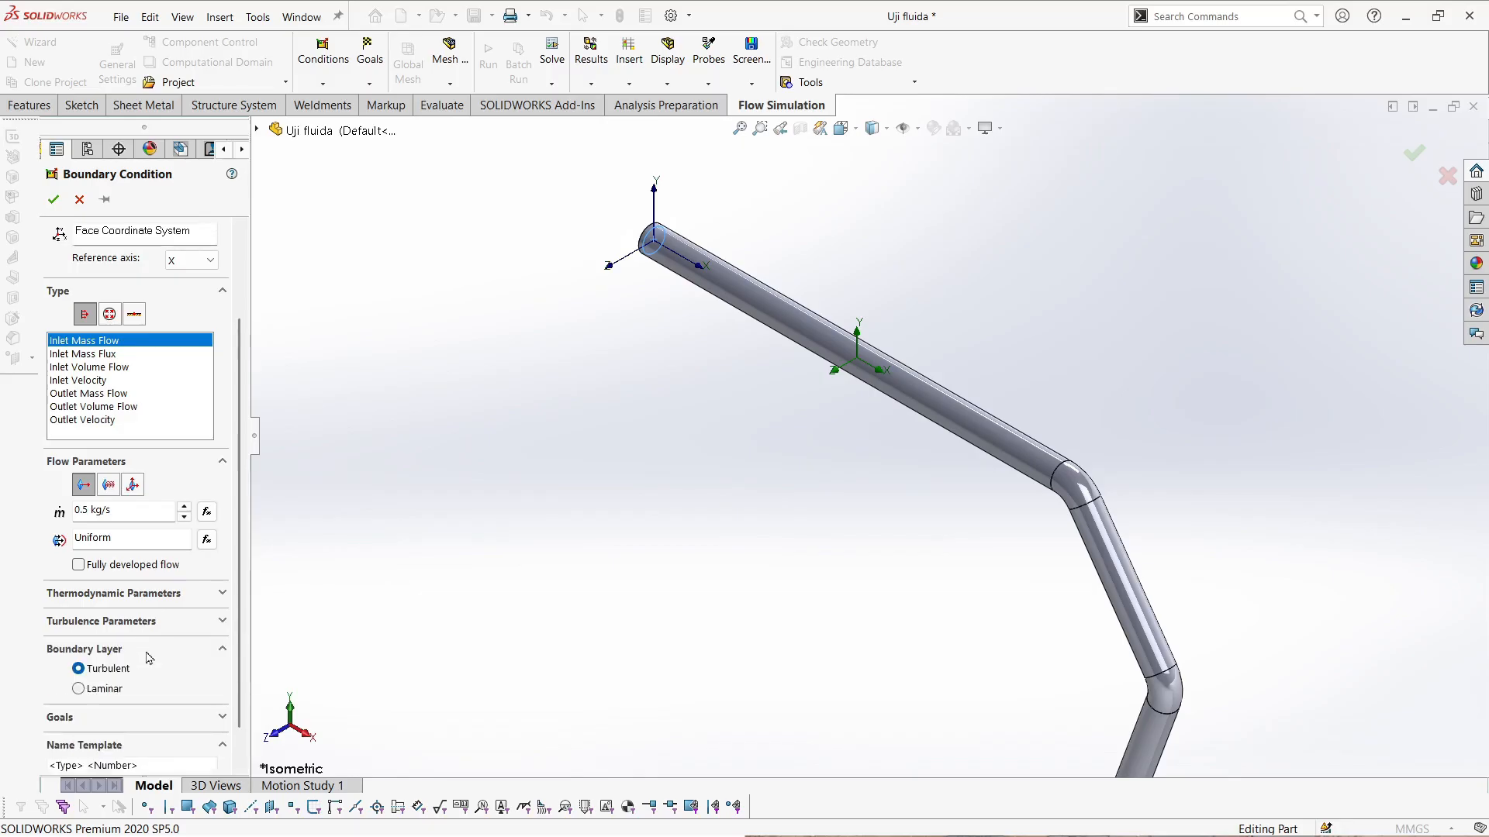
click(148, 650)
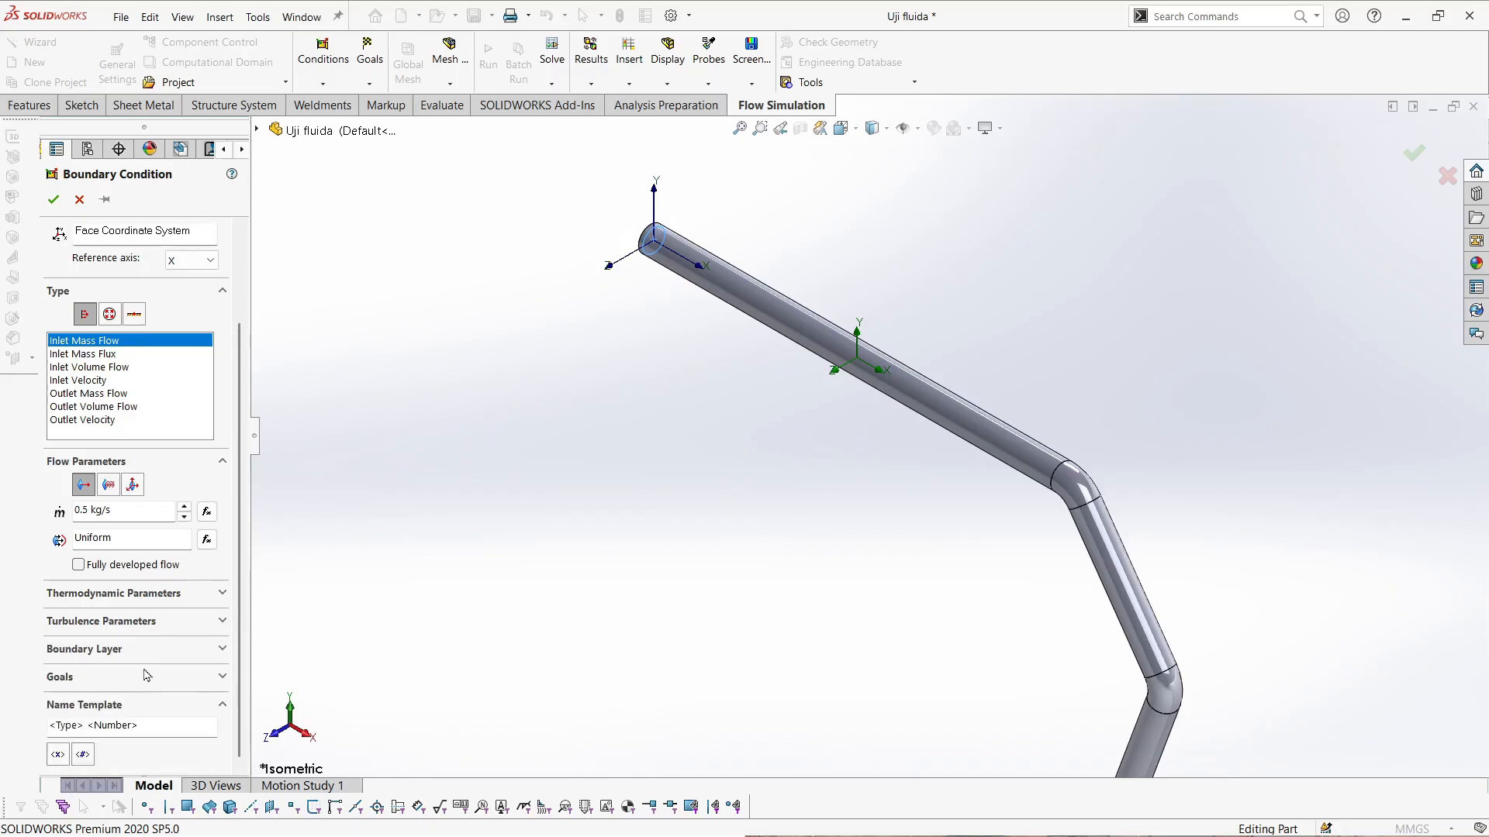
click(147, 675)
click(150, 687)
click(51, 201)
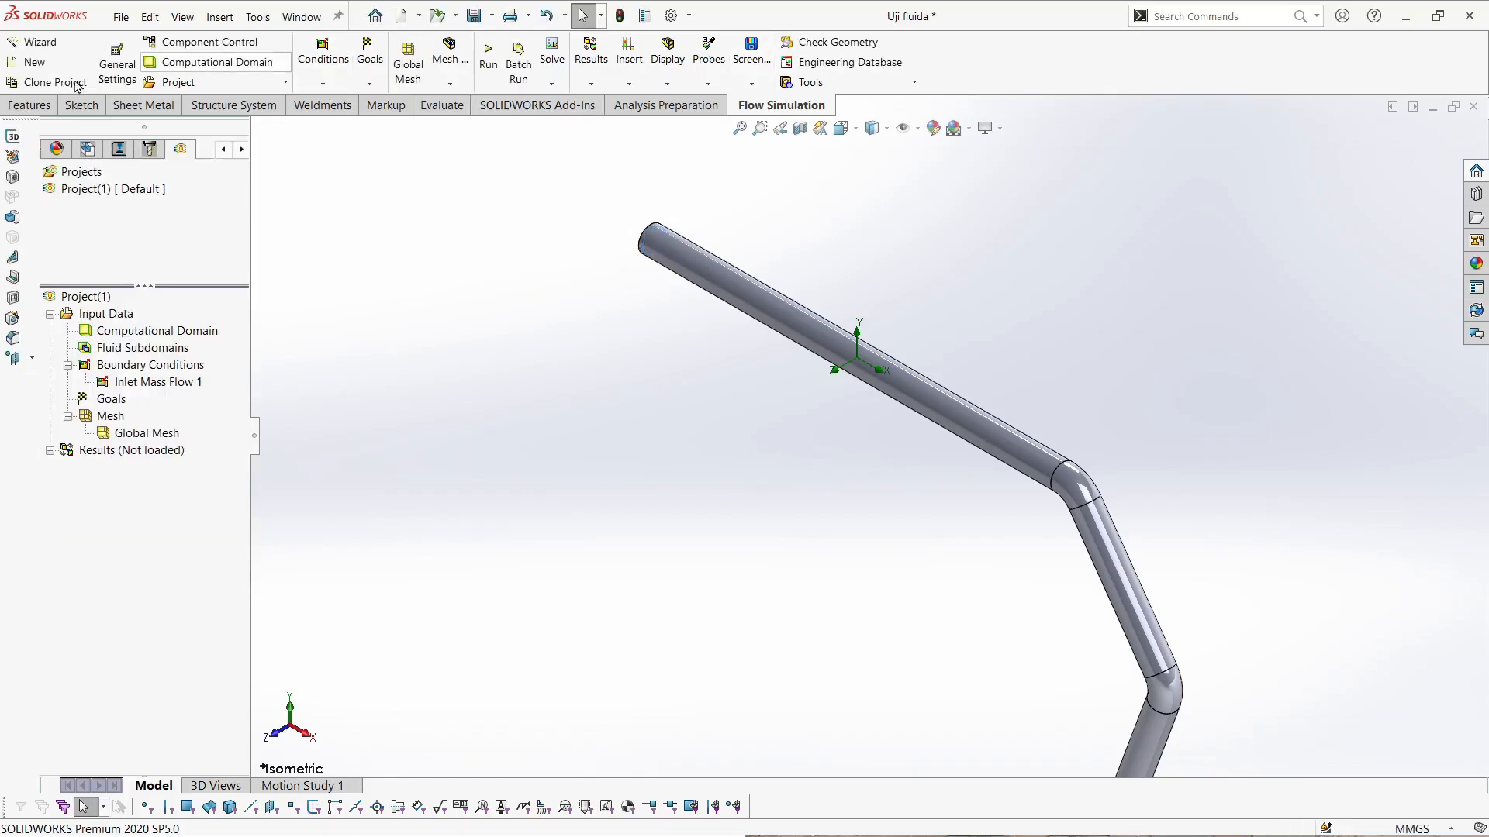
scroll(1008, 620, up, 3)
scroll(974, 596, down, 6)
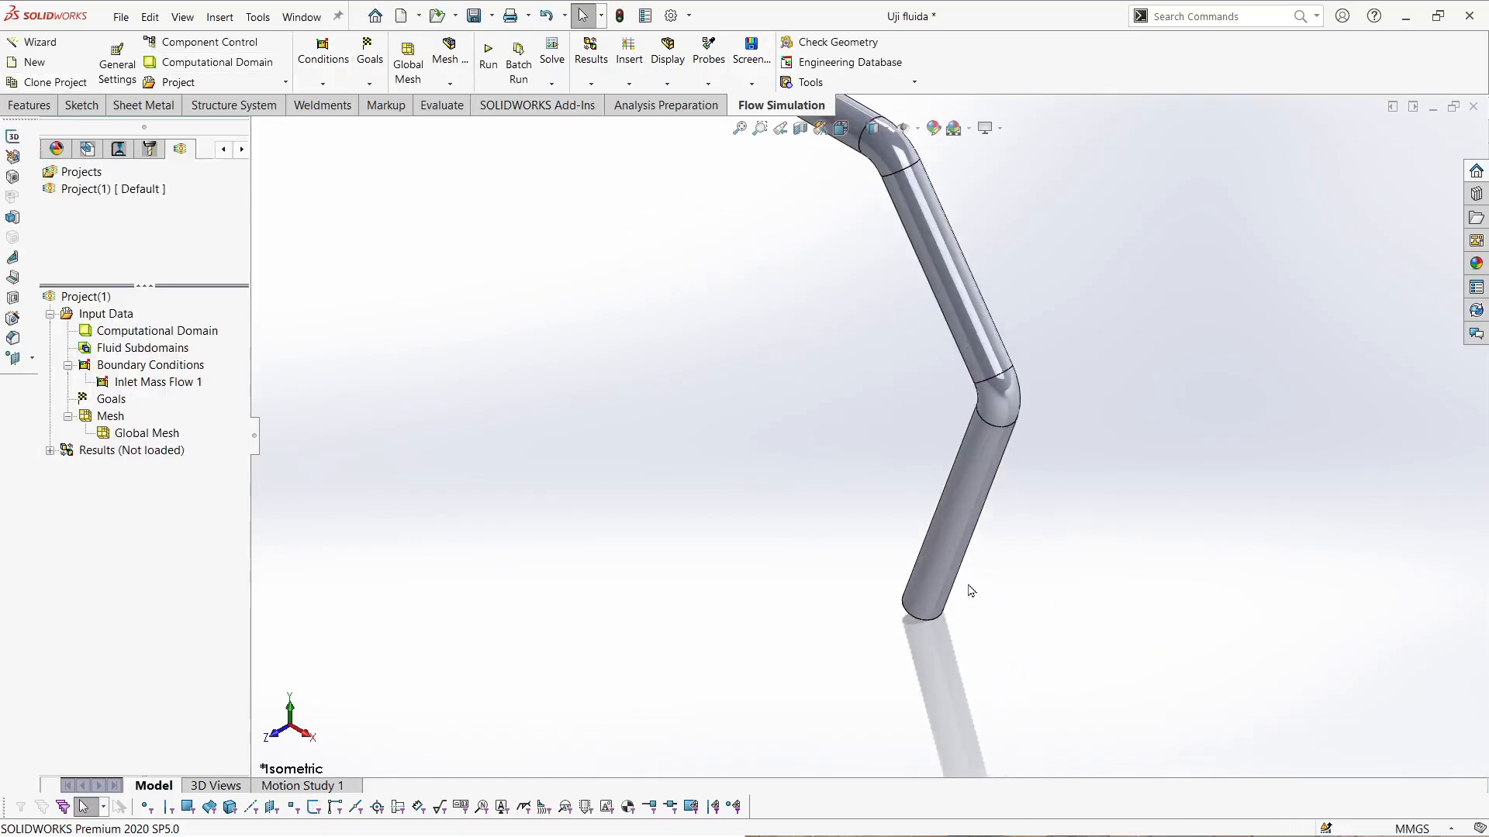
middle_drag(950, 610, 933, 532)
scroll(909, 475, down, 3)
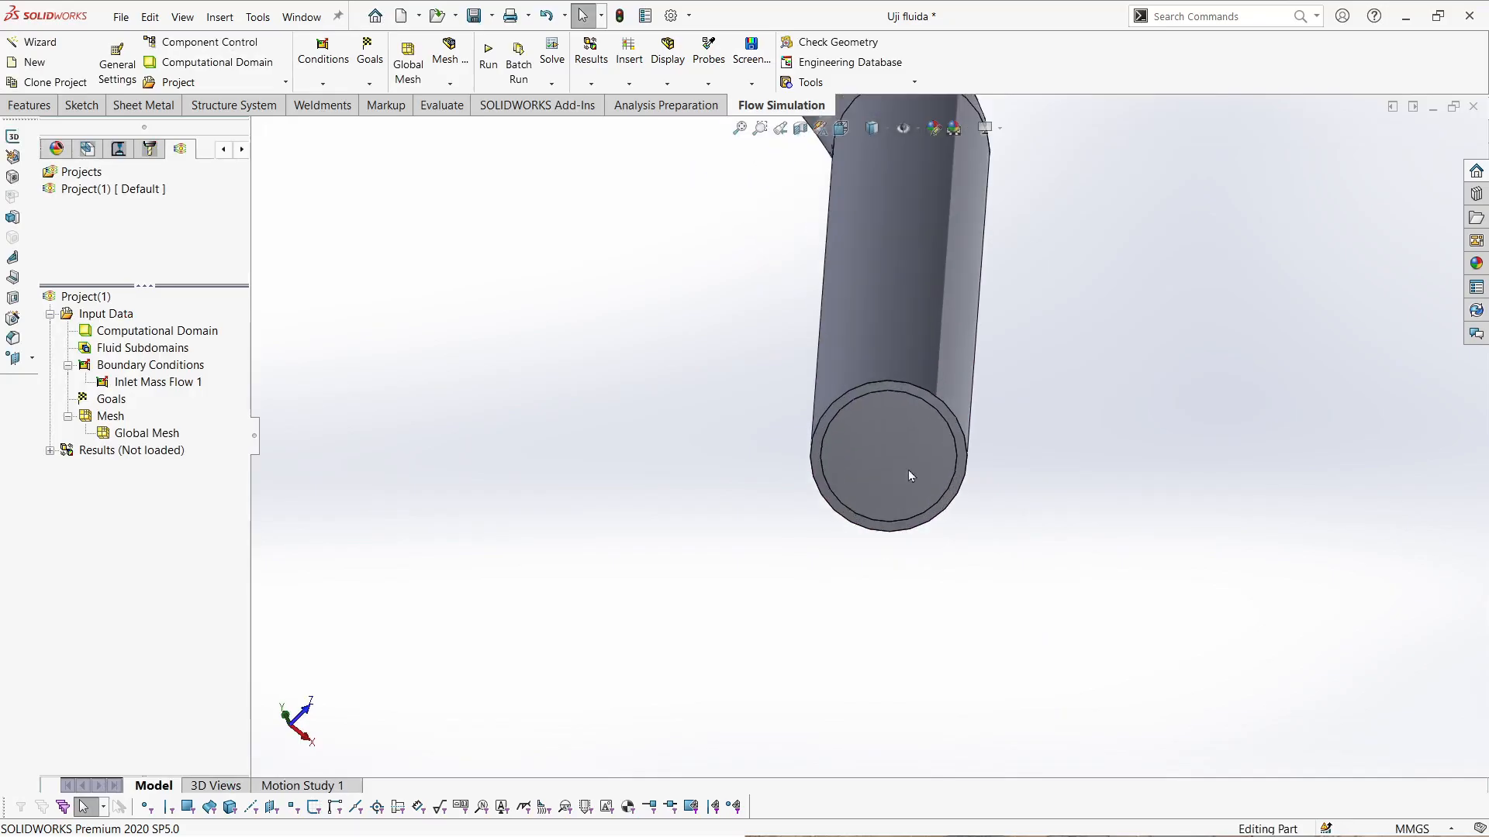
click(903, 453)
right_click(903, 454)
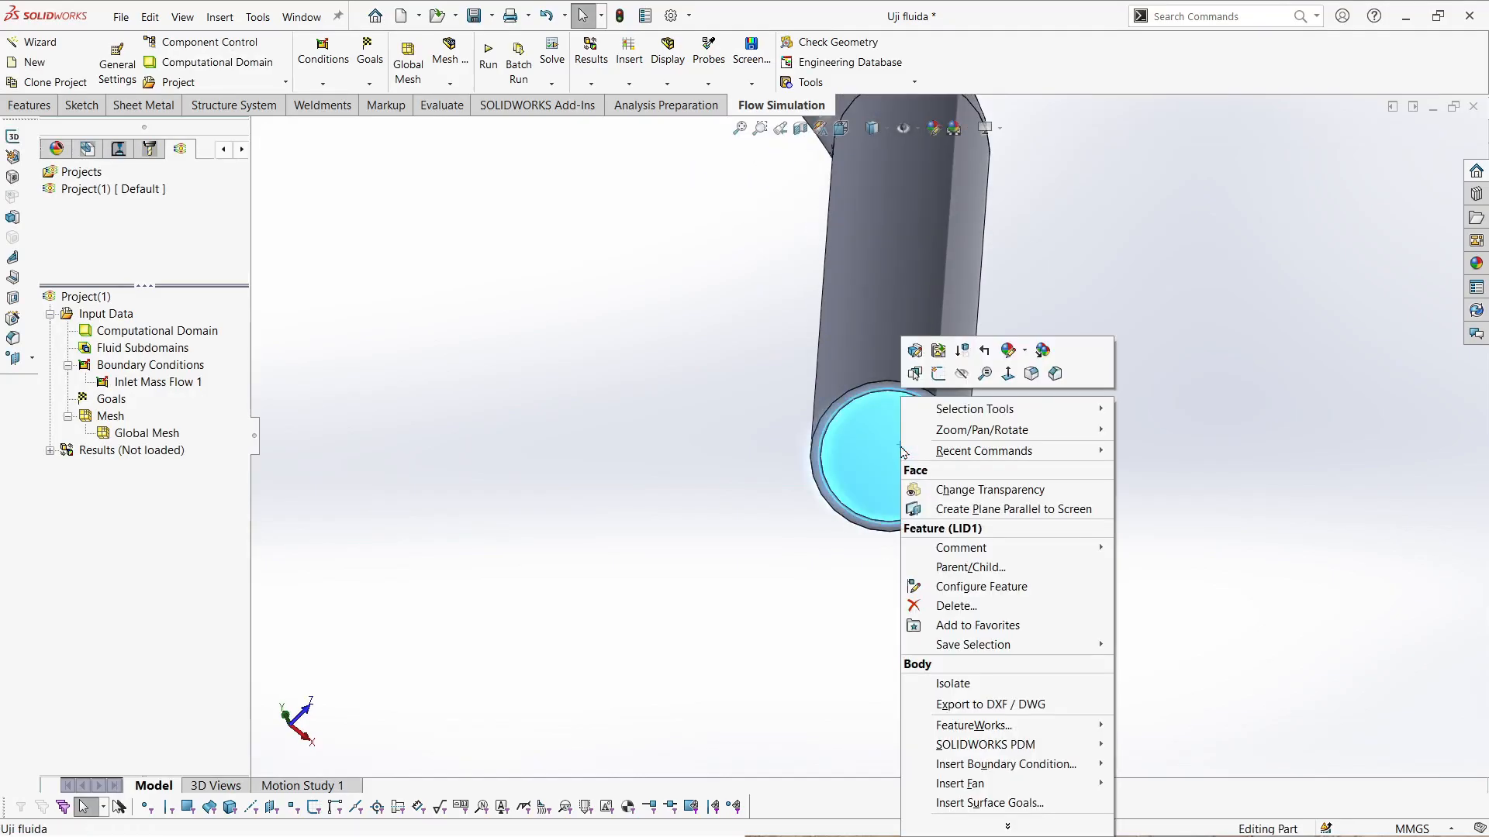
click(1301, 470)
click(870, 455)
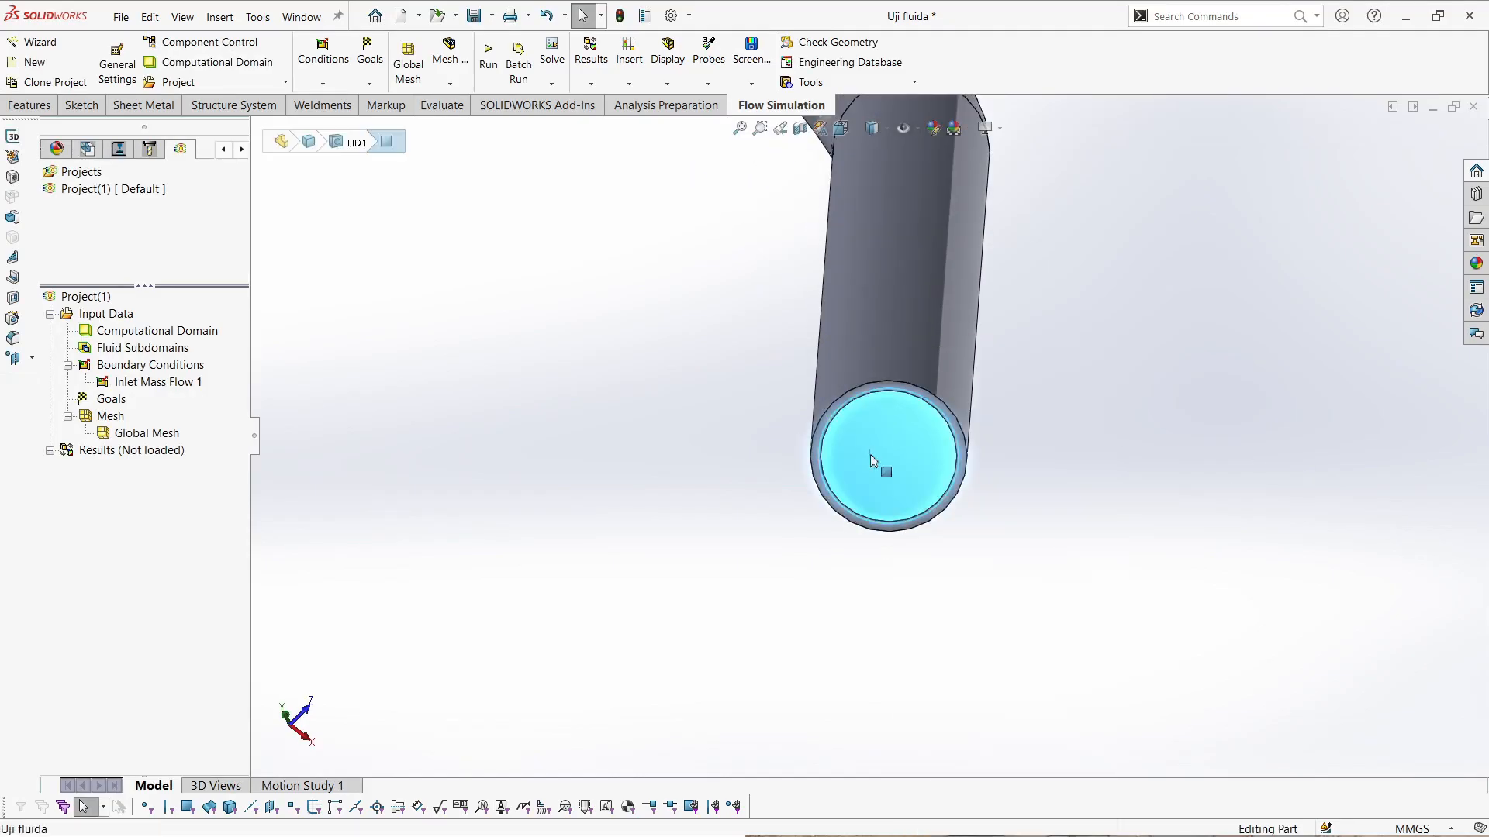
right_click(870, 454)
click(1198, 464)
scroll(884, 458, up, 3)
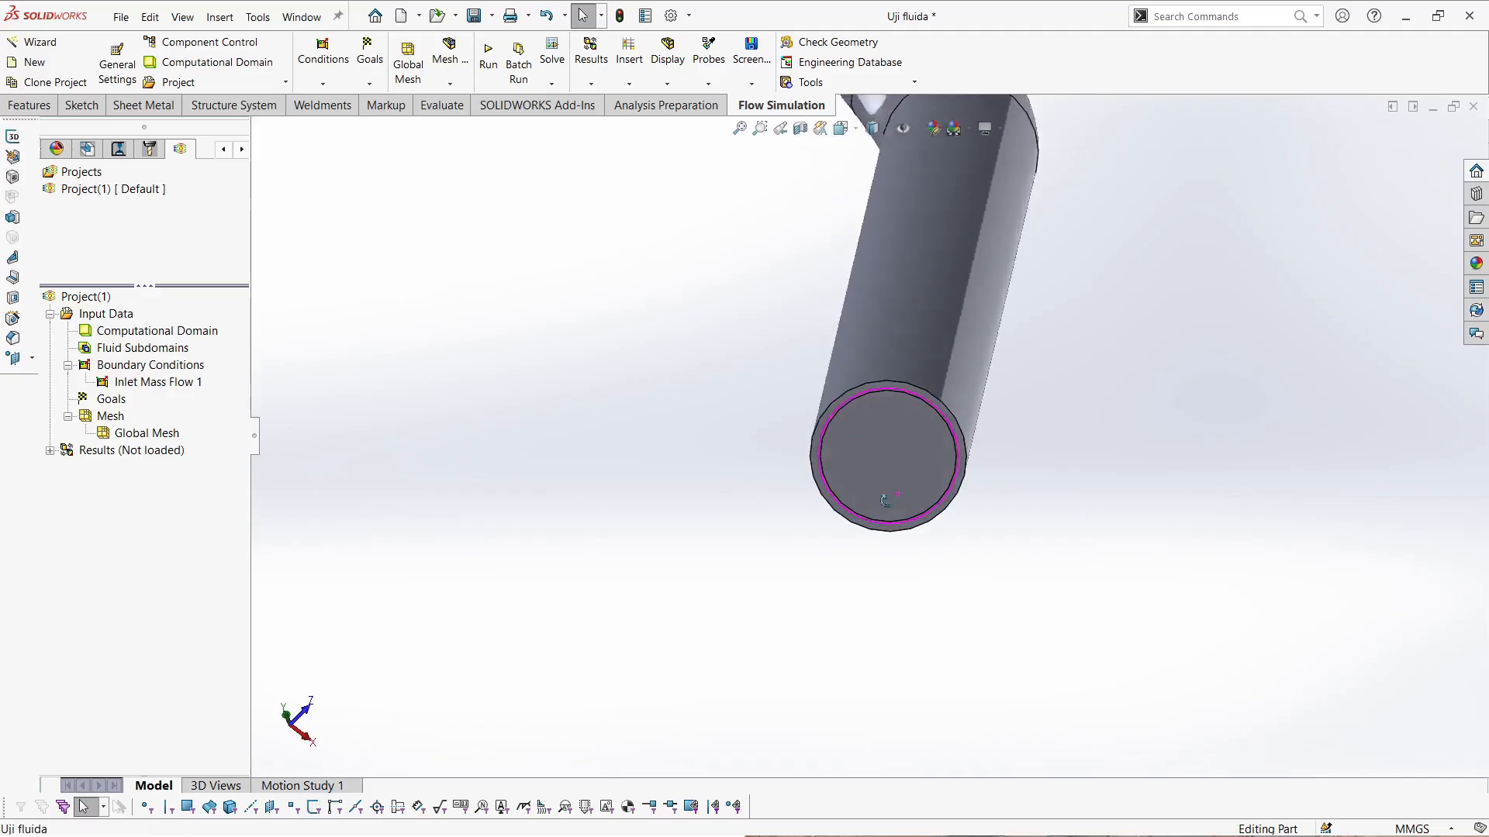
right_click(190, 376)
click(587, 372)
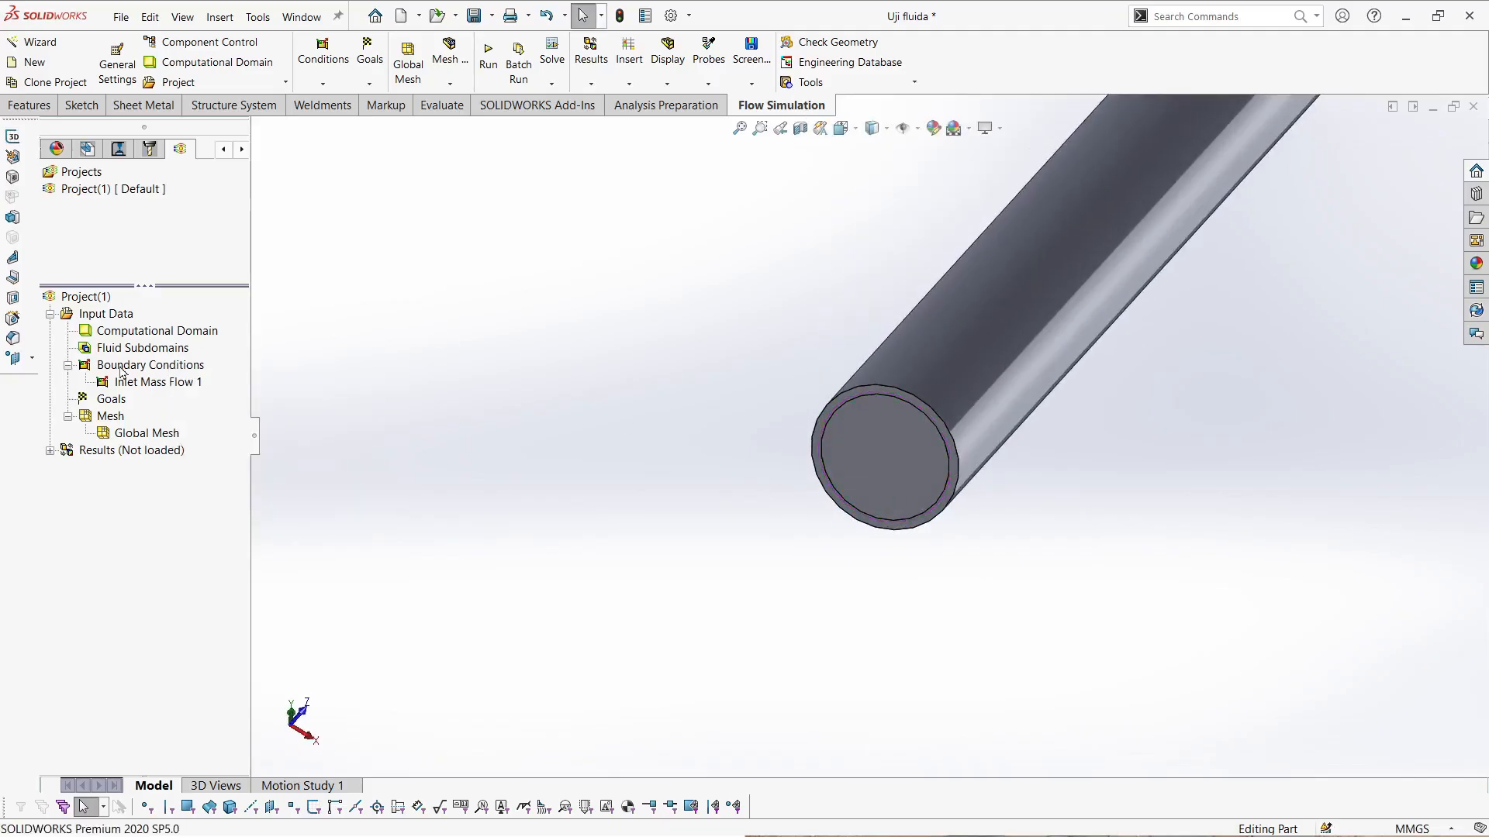
- Start a new boundary condition for the pipe's outlet and switch its type to Pressure Openings
double_click(123, 368)
double_click(122, 369)
right_click(122, 371)
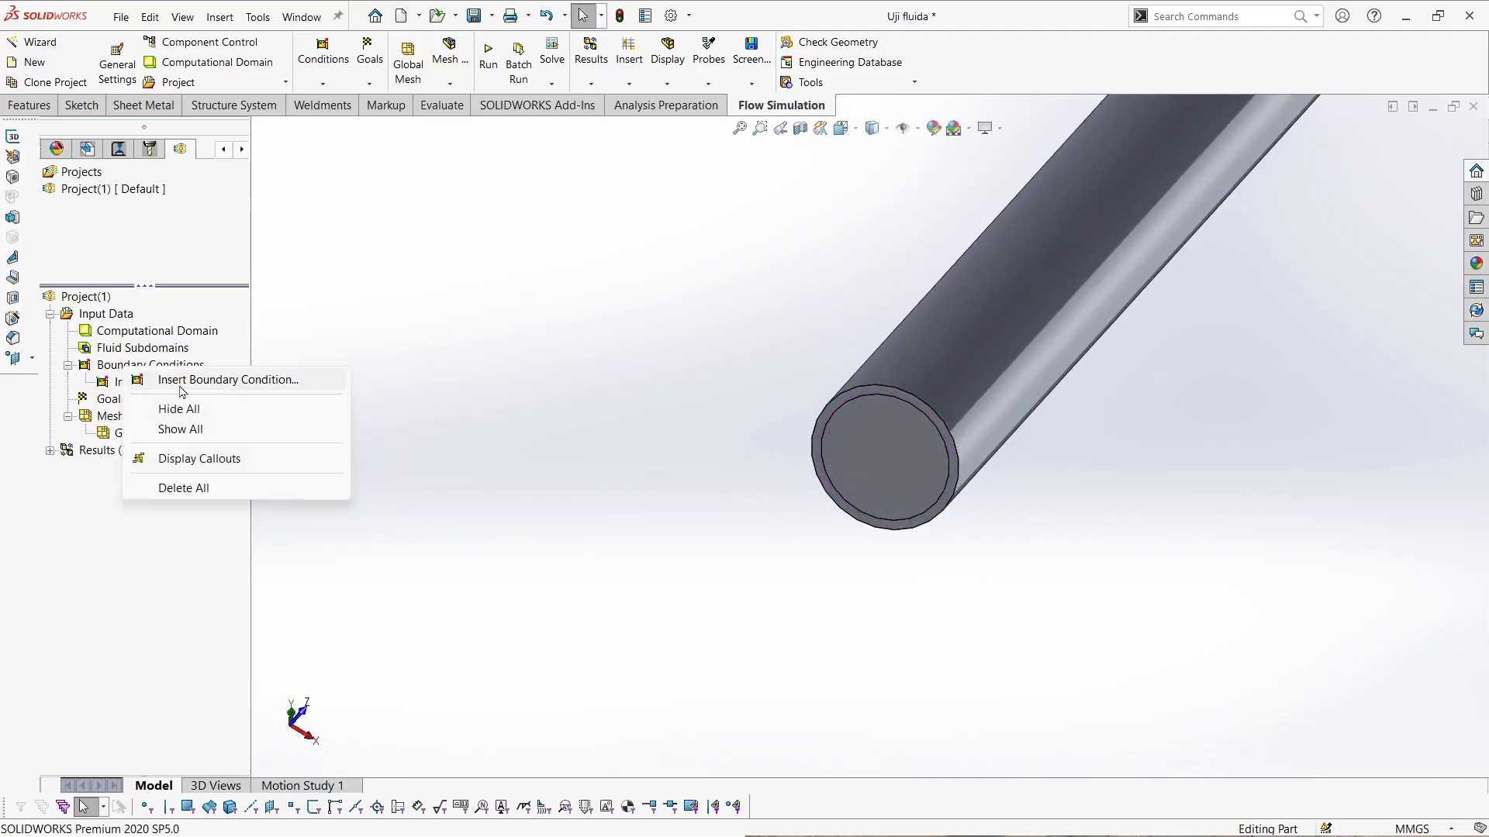
click(225, 379)
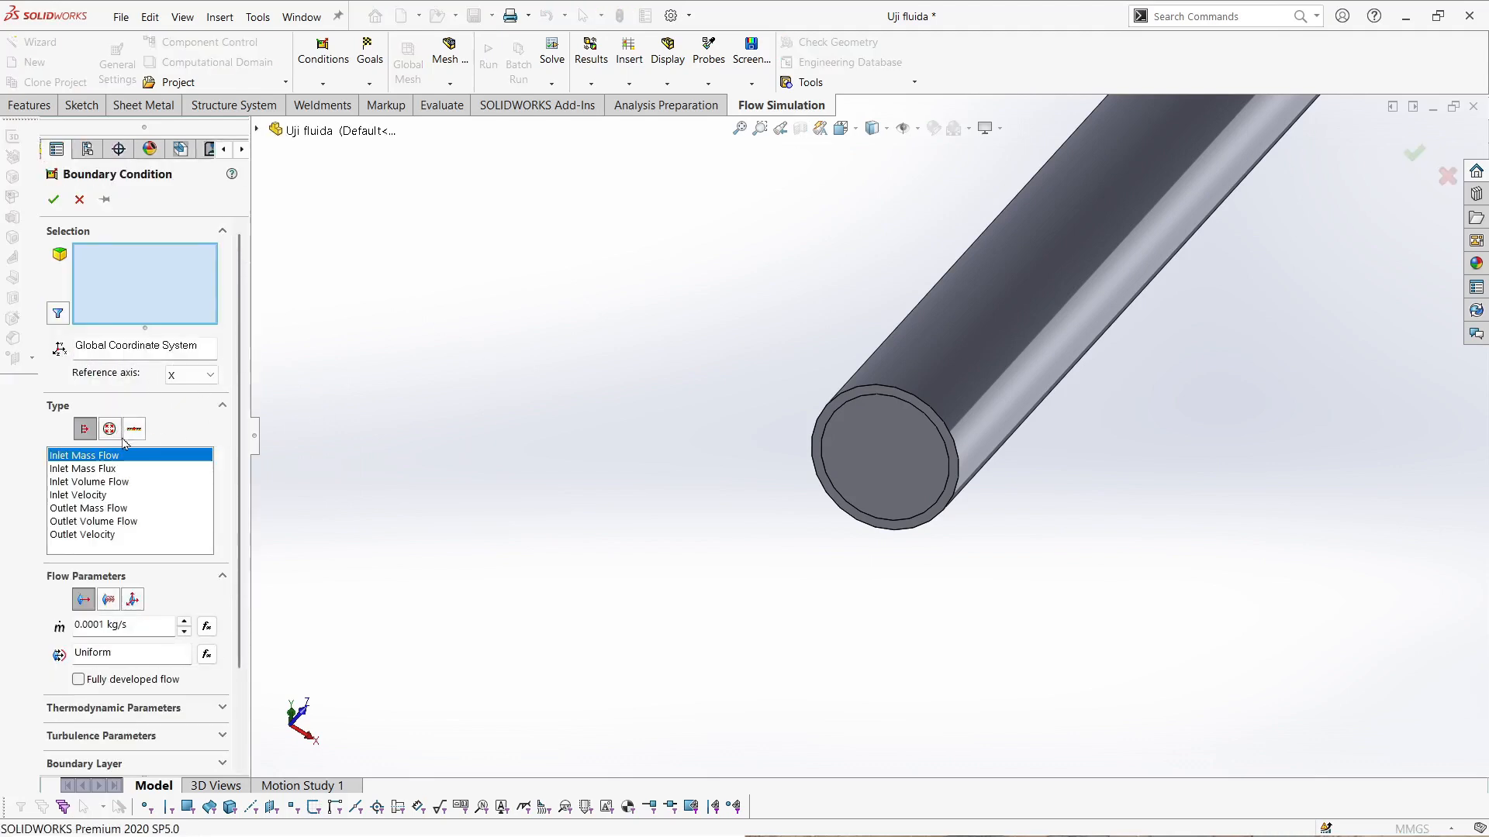
click(109, 431)
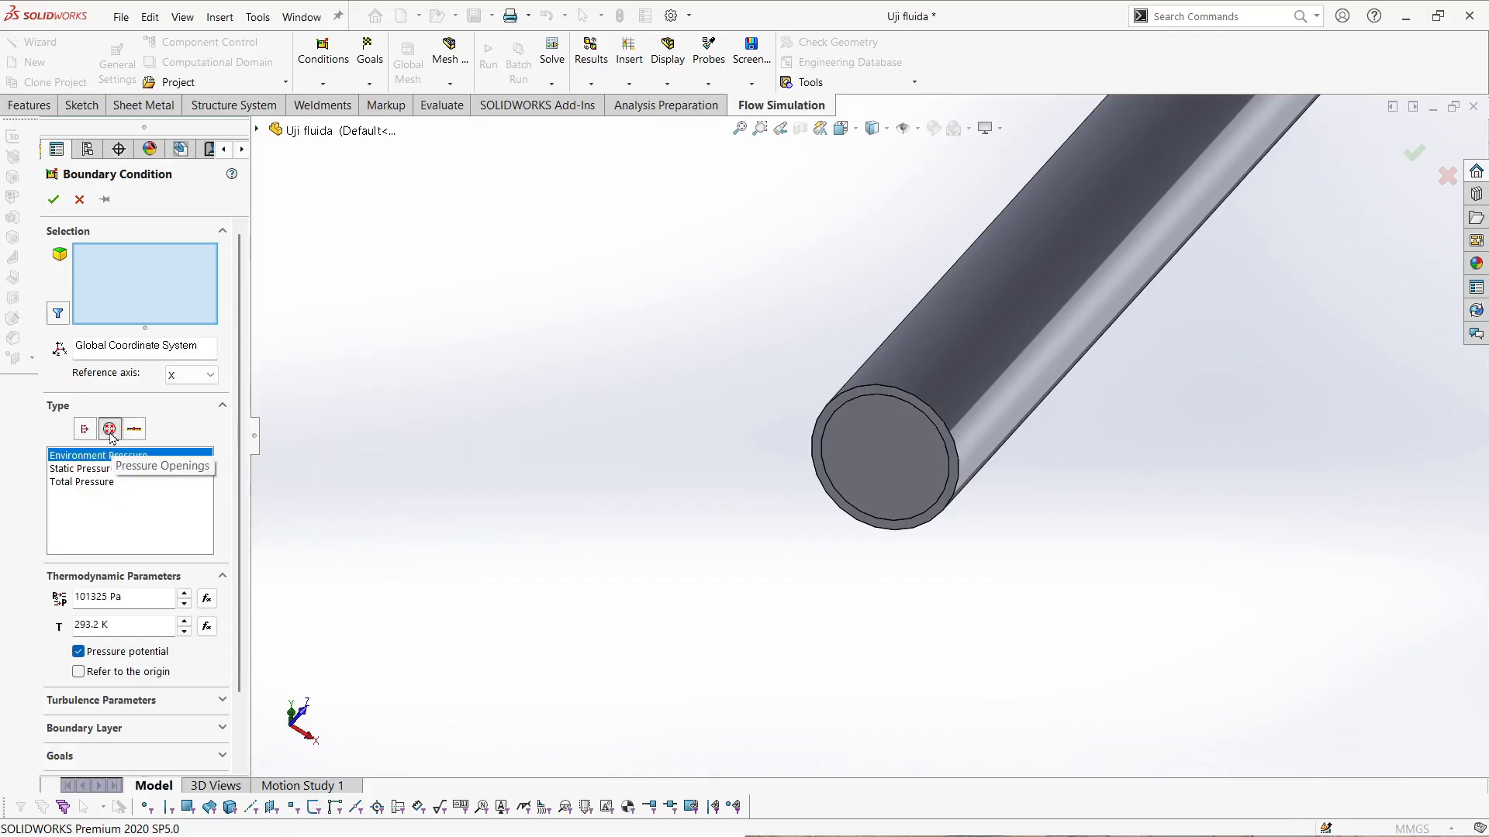
- Select only the inner face of LID1, dropping the outer lid face, and choose Total Pressure as the boundary condition
click(885, 475)
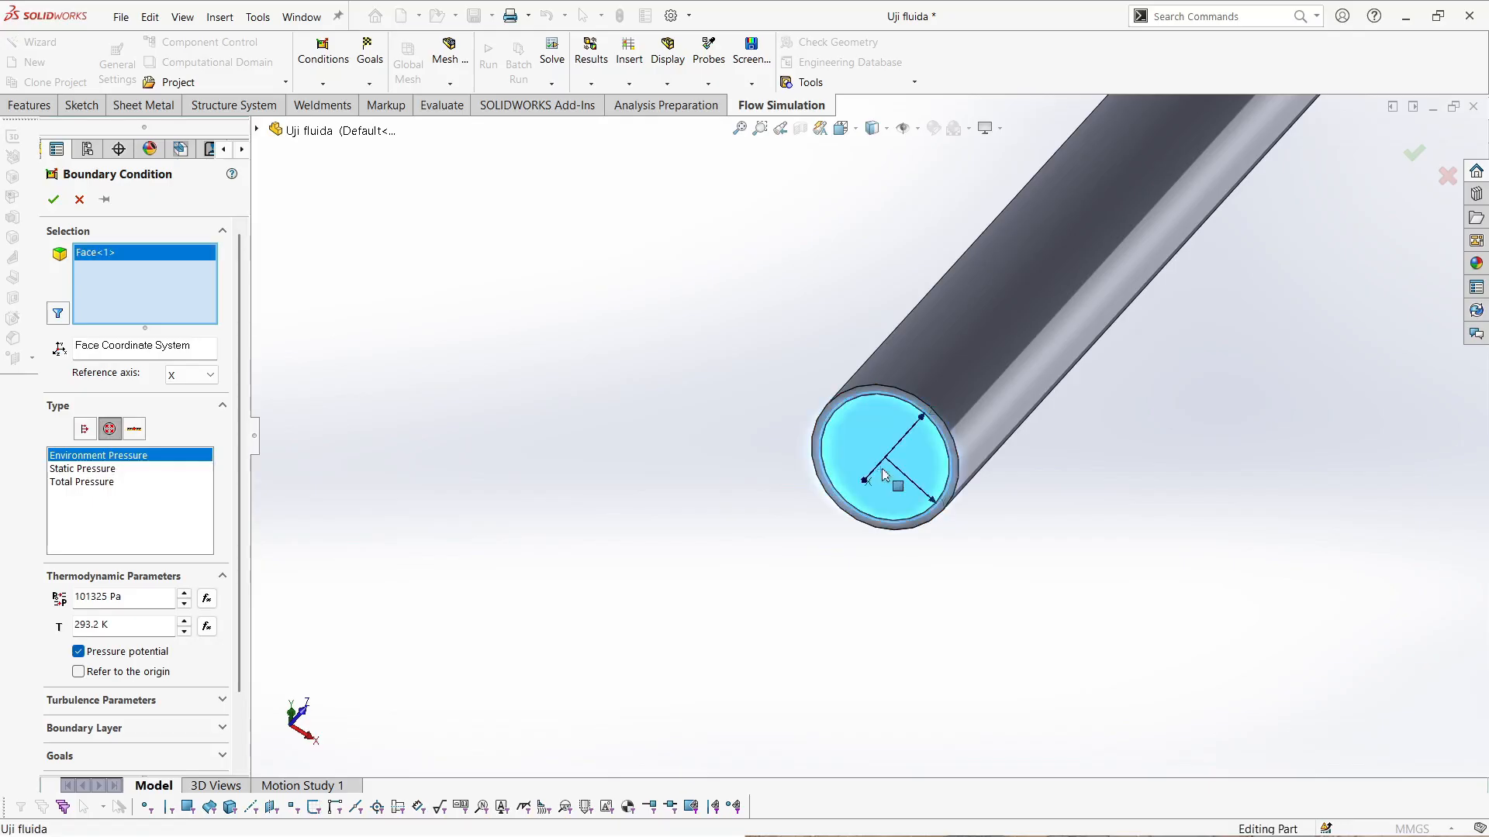
right_click(886, 484)
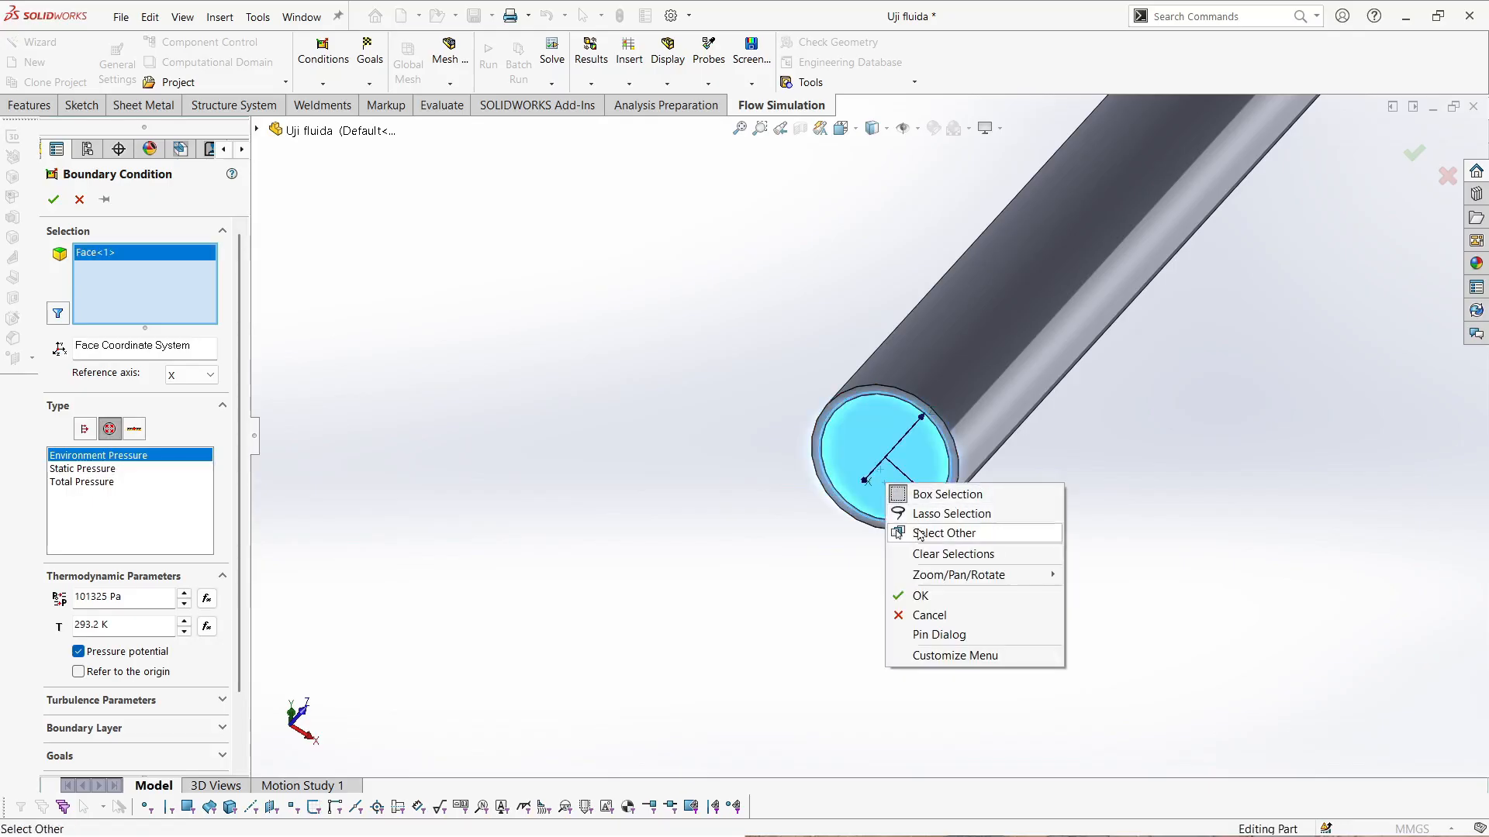
click(921, 533)
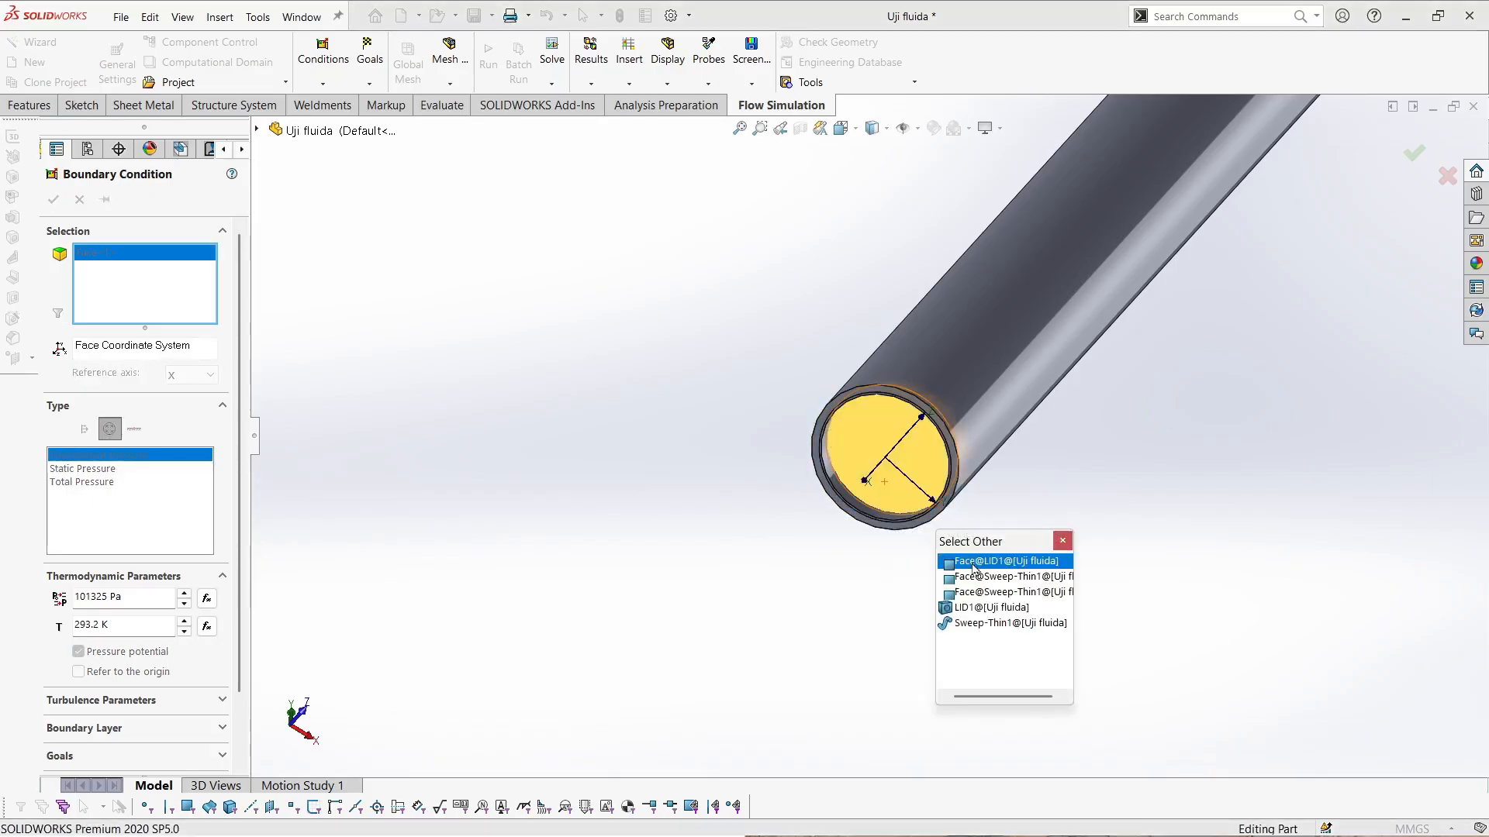
click(974, 568)
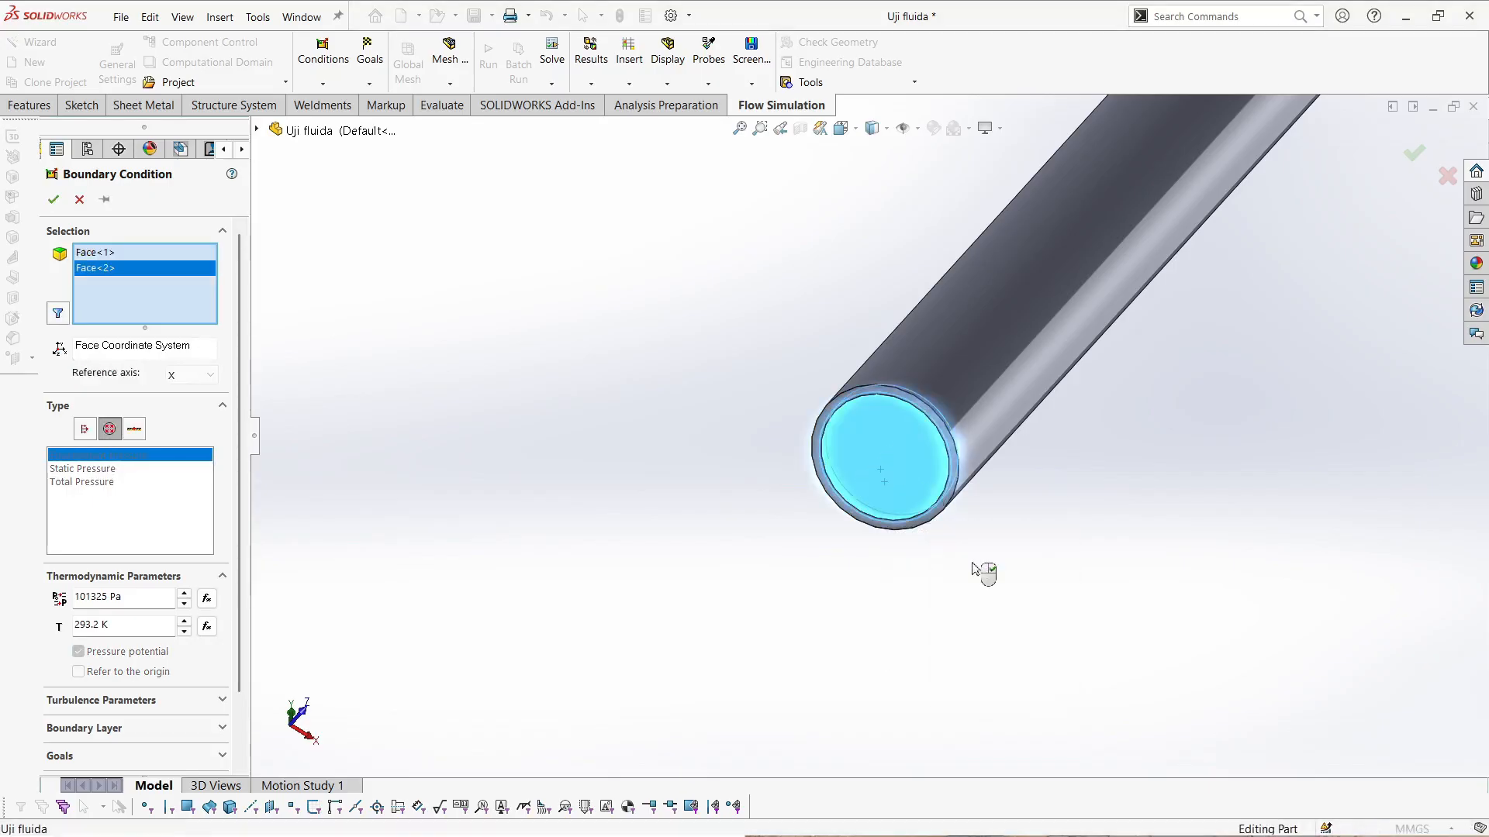
right_click(178, 255)
click(225, 277)
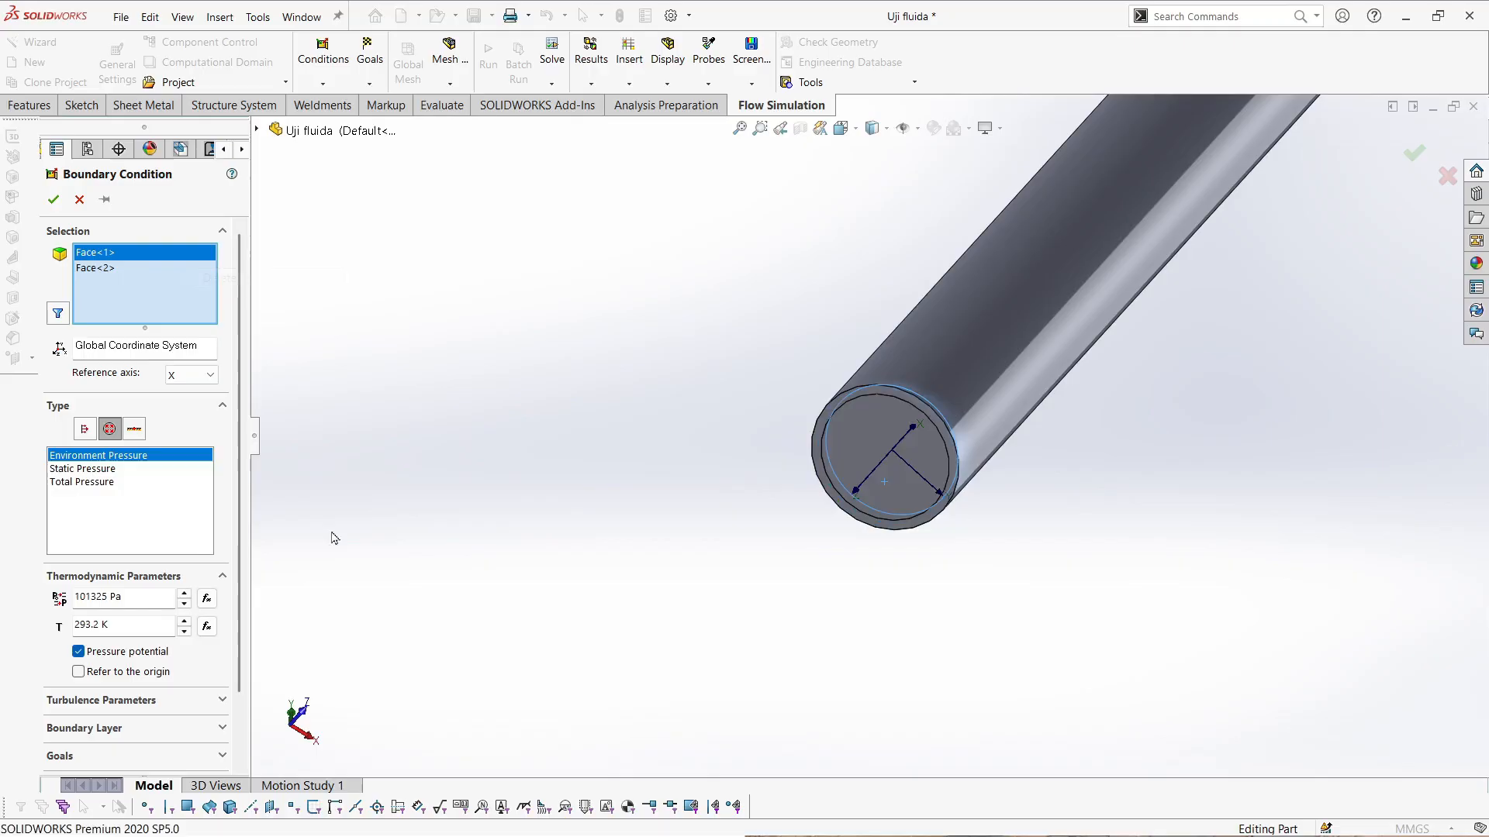
click(82, 482)
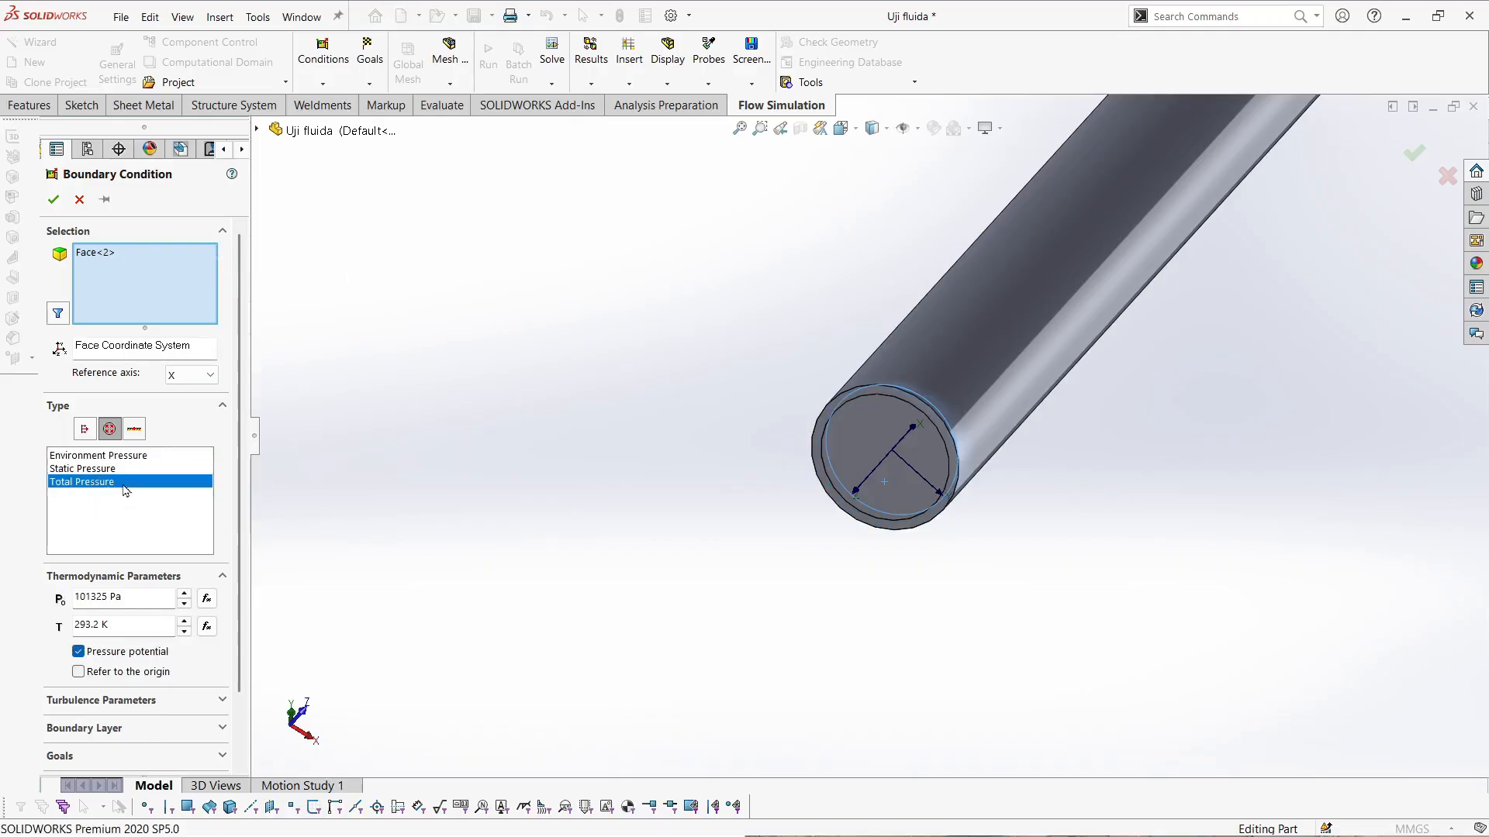
- Check the outlet face's coordinate axes, keep X as the reference axis and accept the Total Pressure boundary condition
scroll(915, 568, down, 1)
mouse_move(894, 578)
middle_down()
mouse_move(830, 612)
mouse_move(904, 565)
middle_up()
scroll(904, 565, up, 1)
scroll(971, 510, up, 3)
scroll(1068, 277, down, 3)
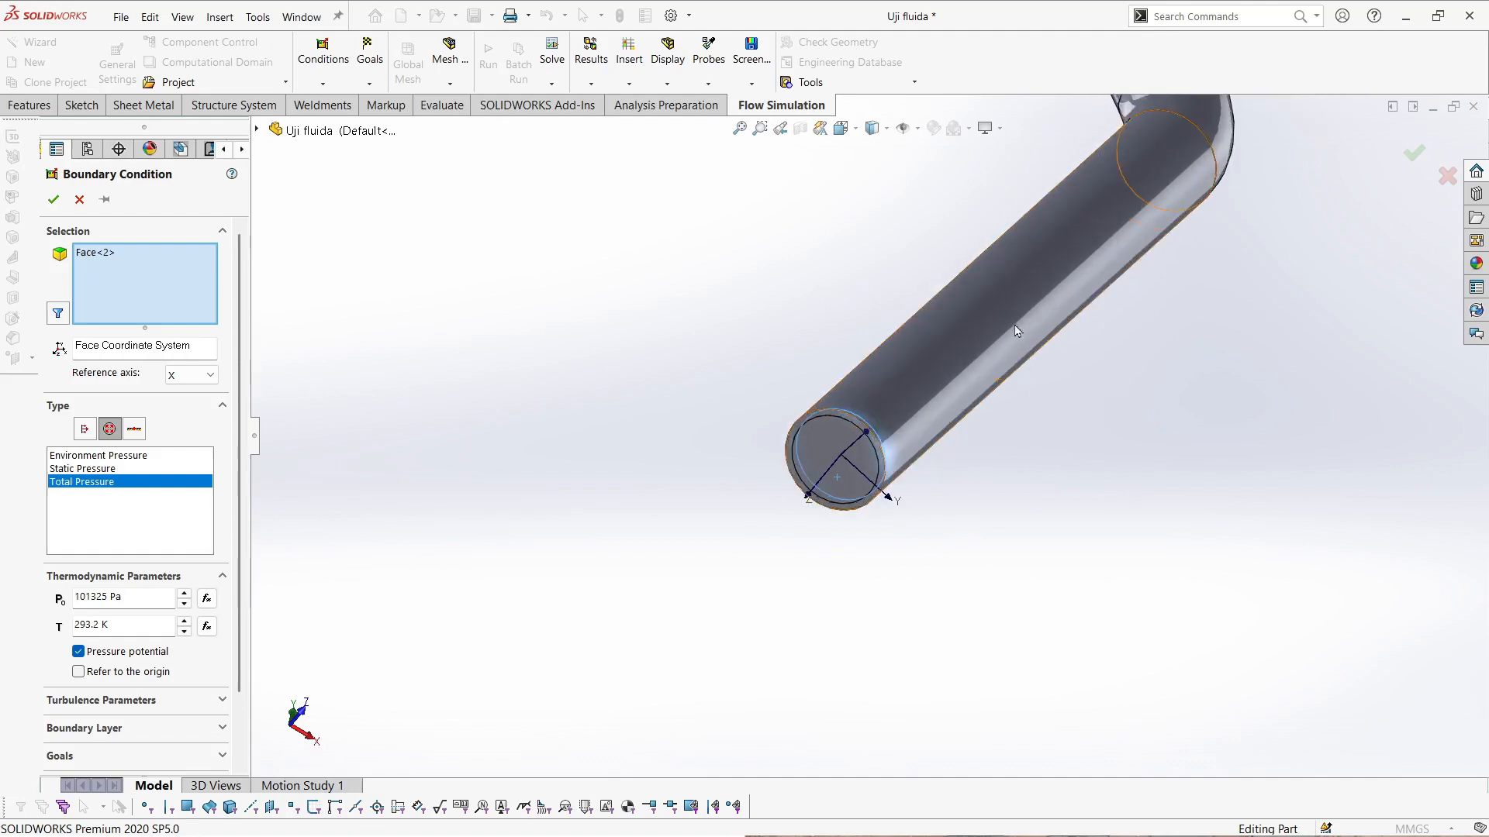
scroll(569, 465, up, 3)
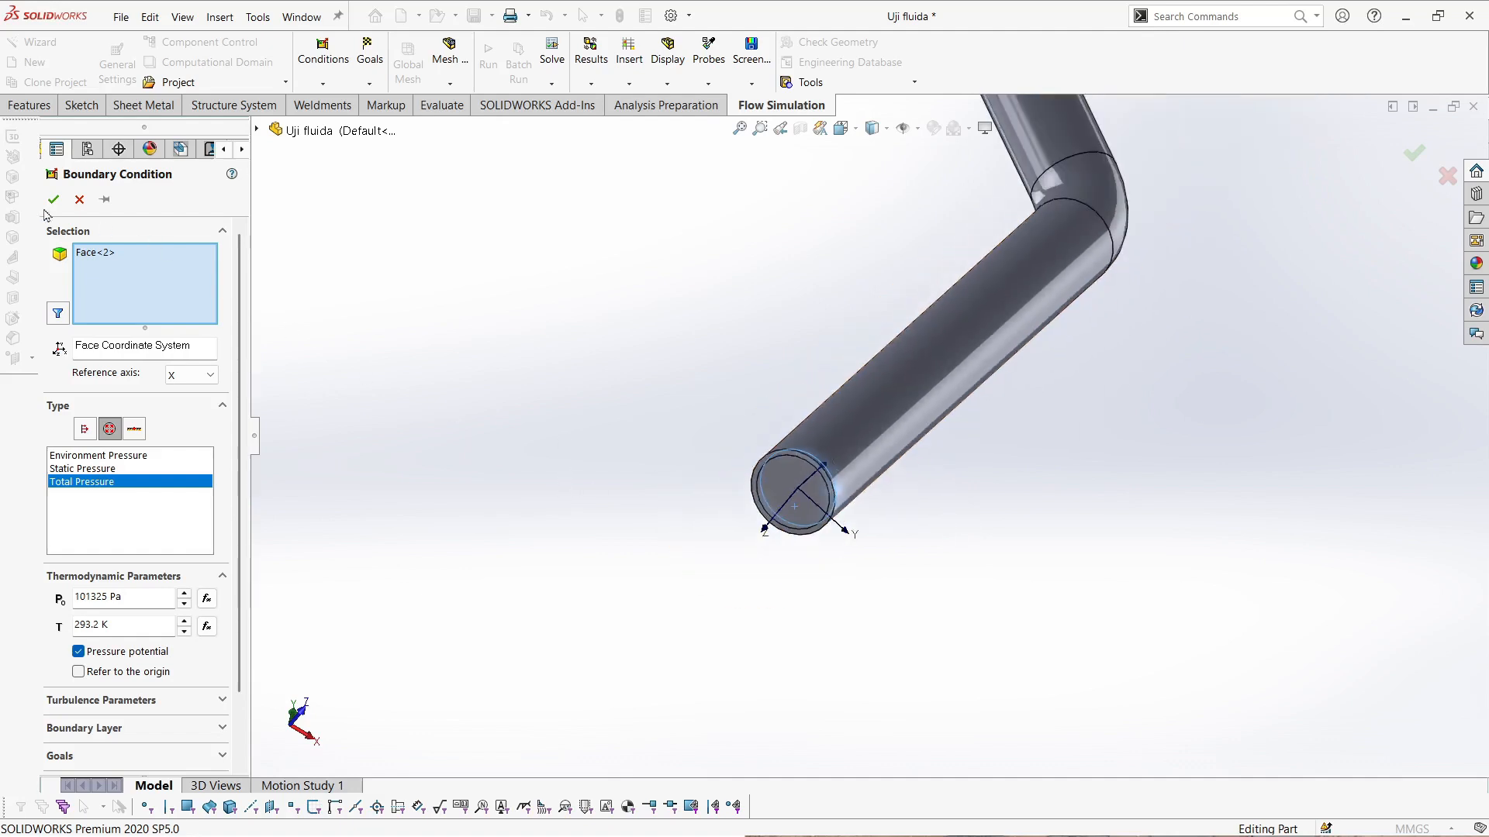
middle_drag(990, 548, 830, 522)
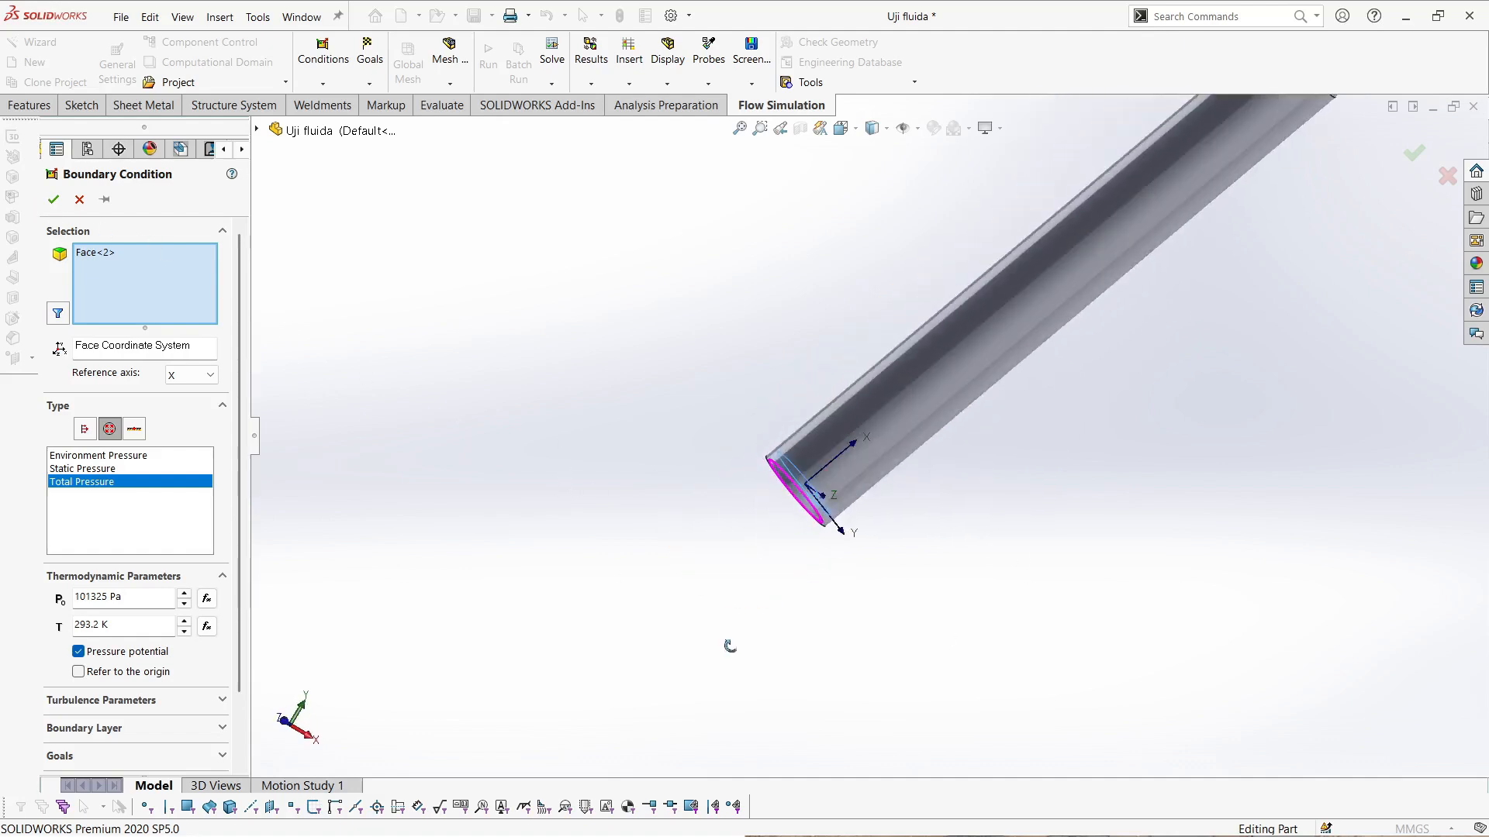
scroll(837, 522, down, 3)
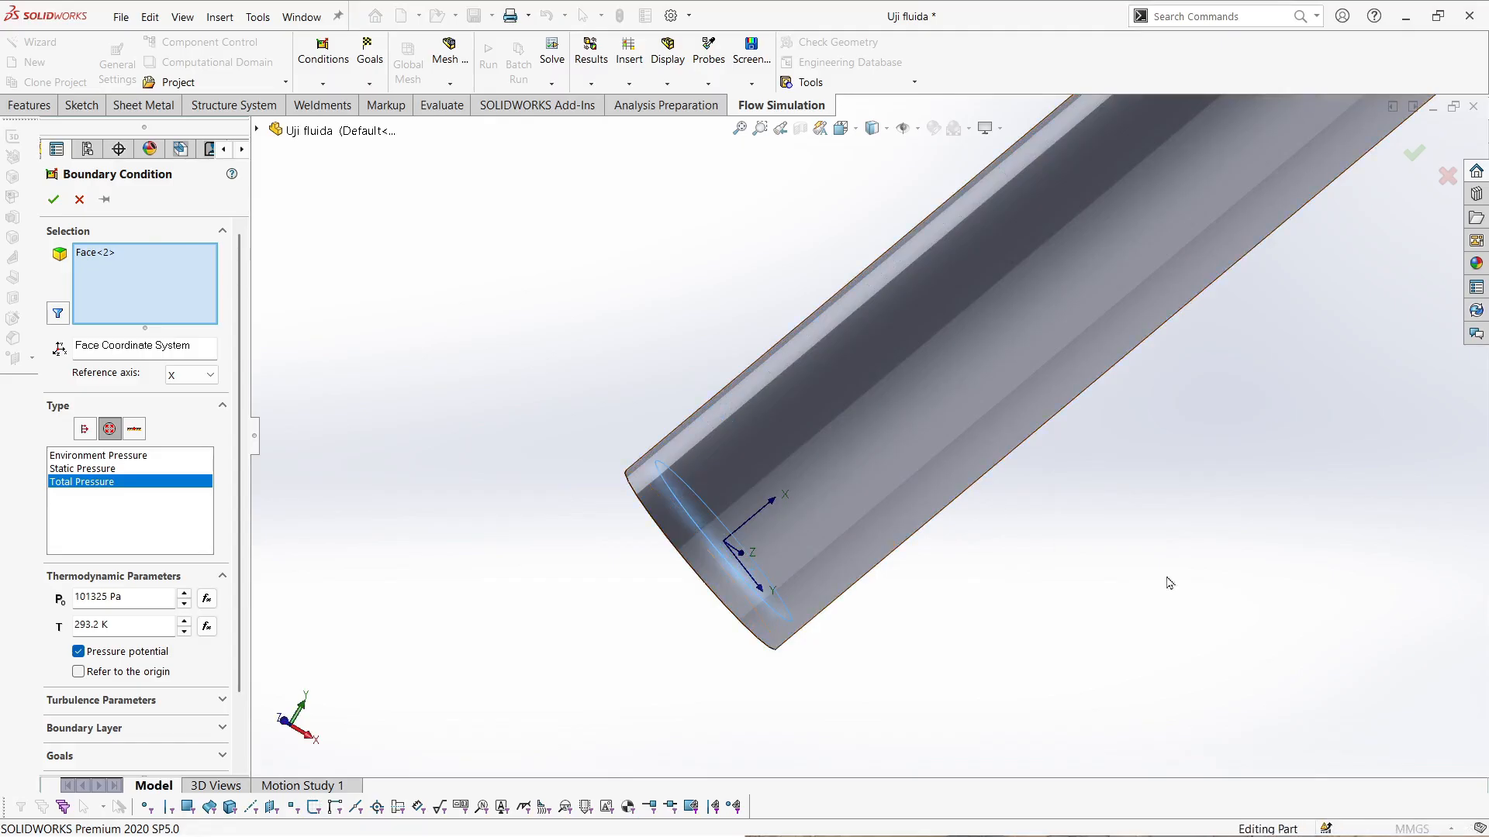
middle_drag(1180, 563, 1181, 566)
key(ctrl+7)
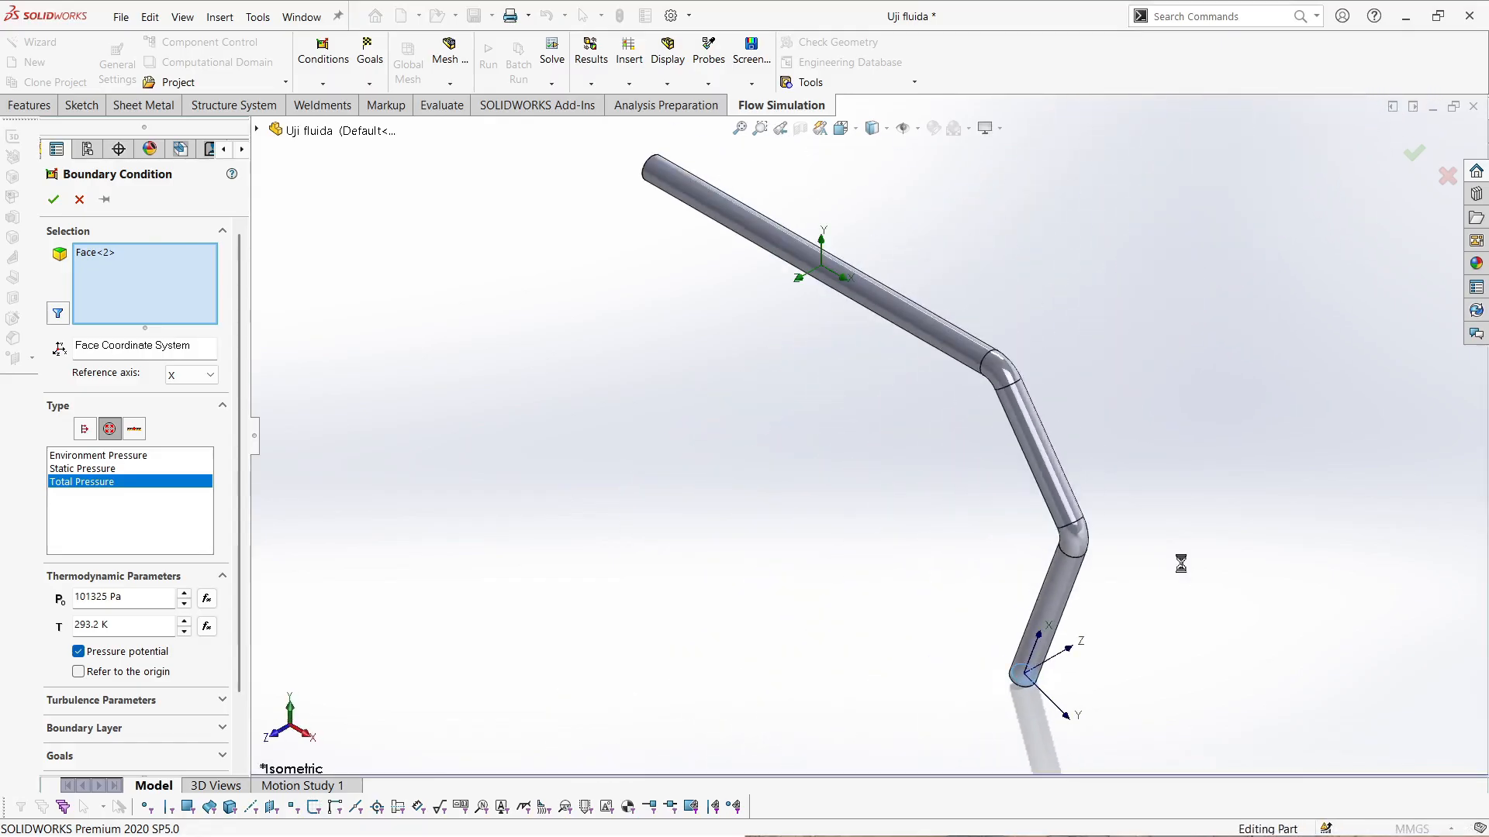
scroll(1082, 632, down, 3)
scroll(1080, 631, down, 1)
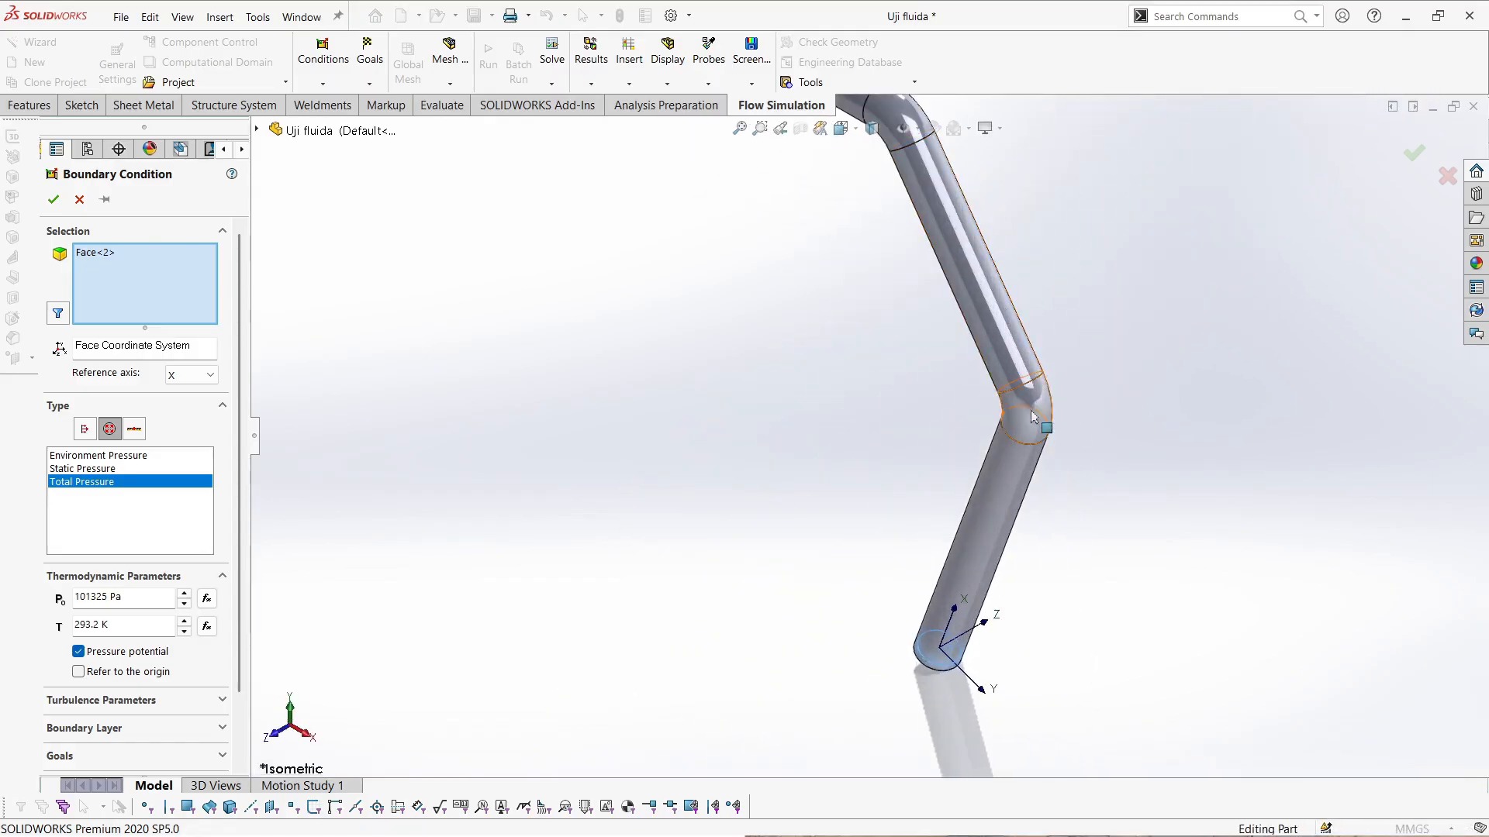
click(190, 374)
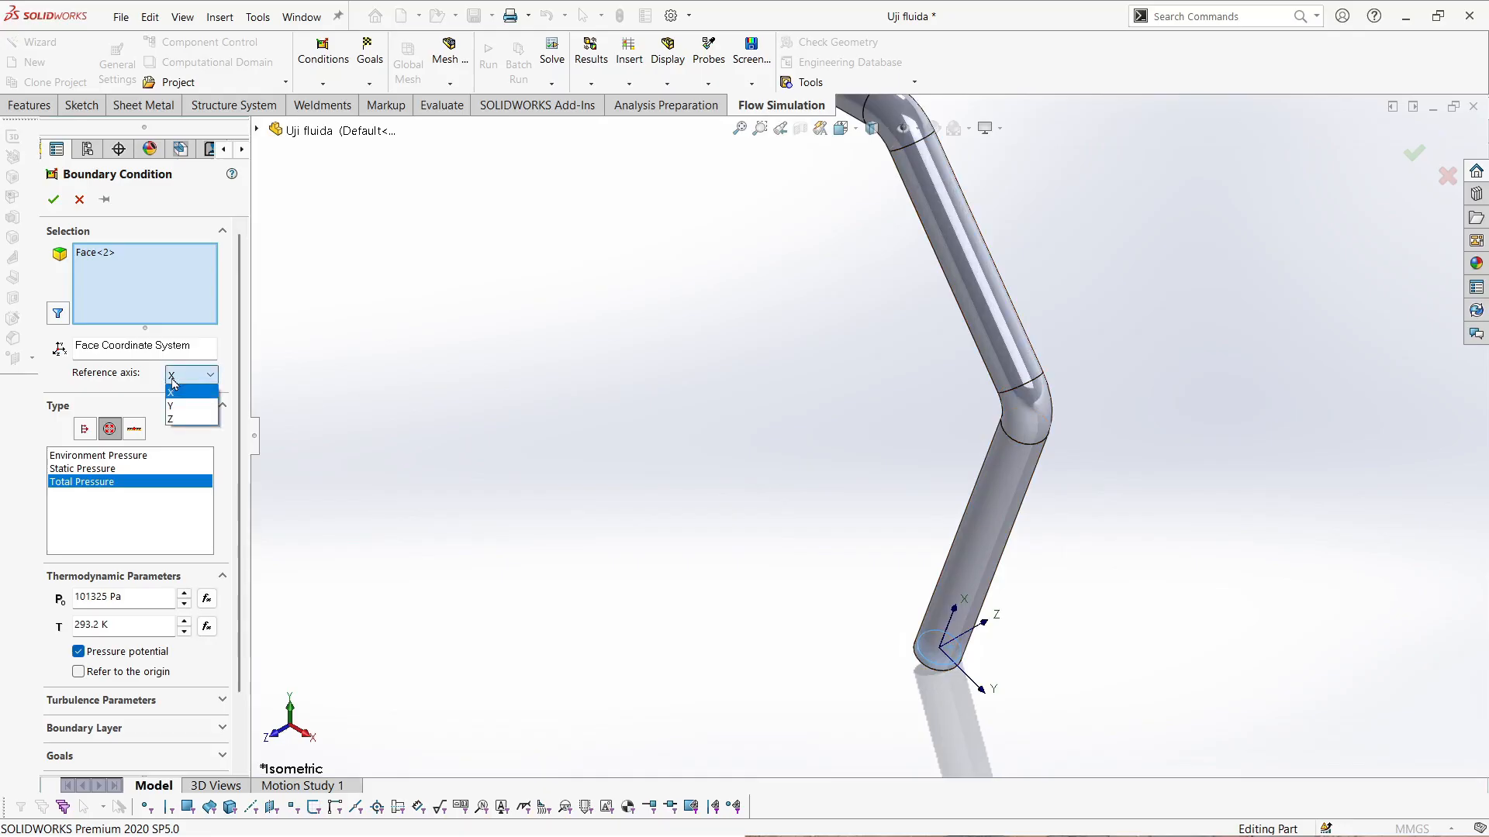
click(177, 387)
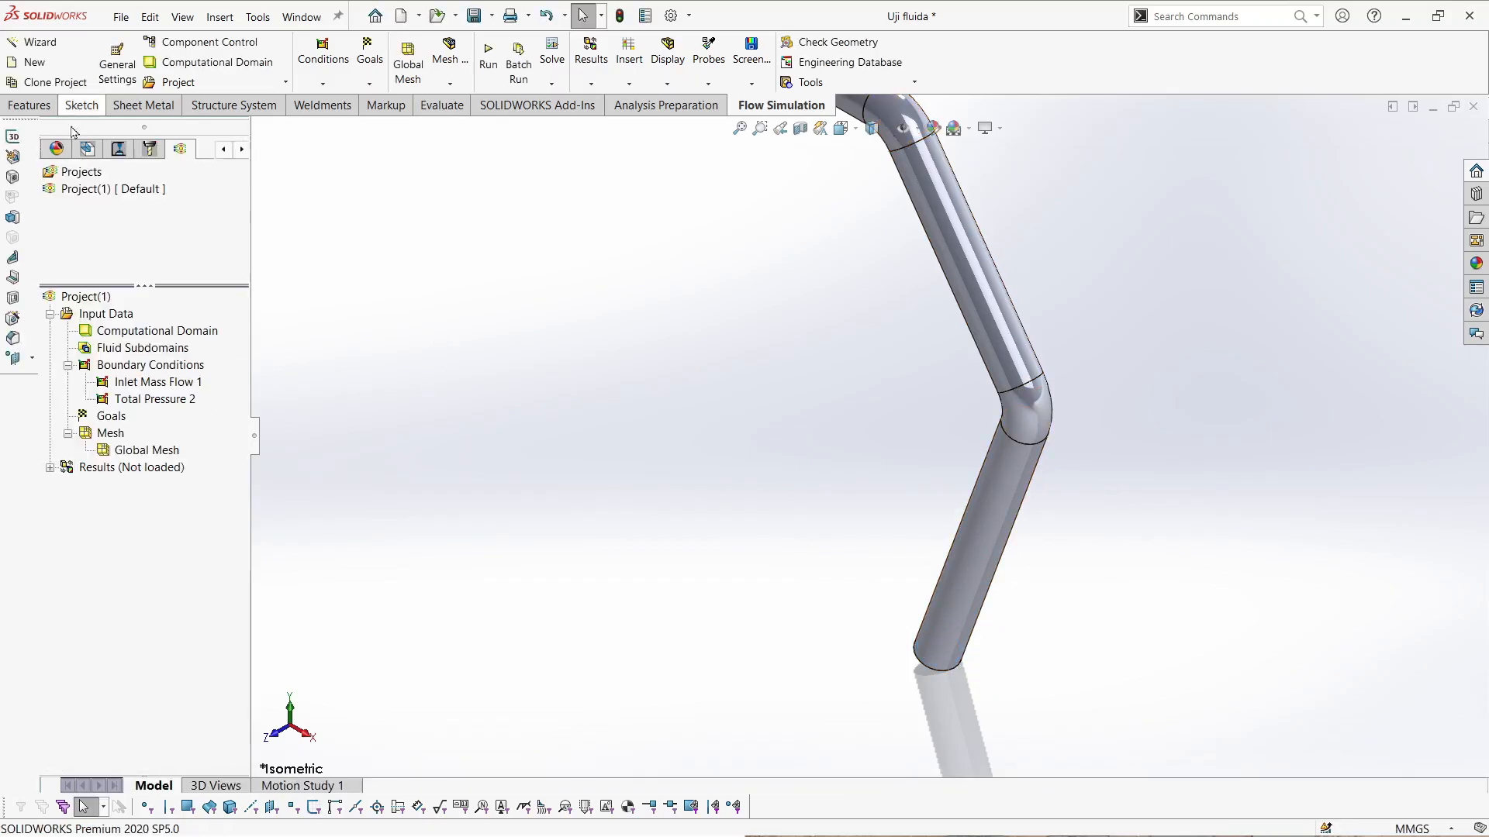
- Start a global goal definition and review the available parameters with their full names and columns readable
right_click(92, 422)
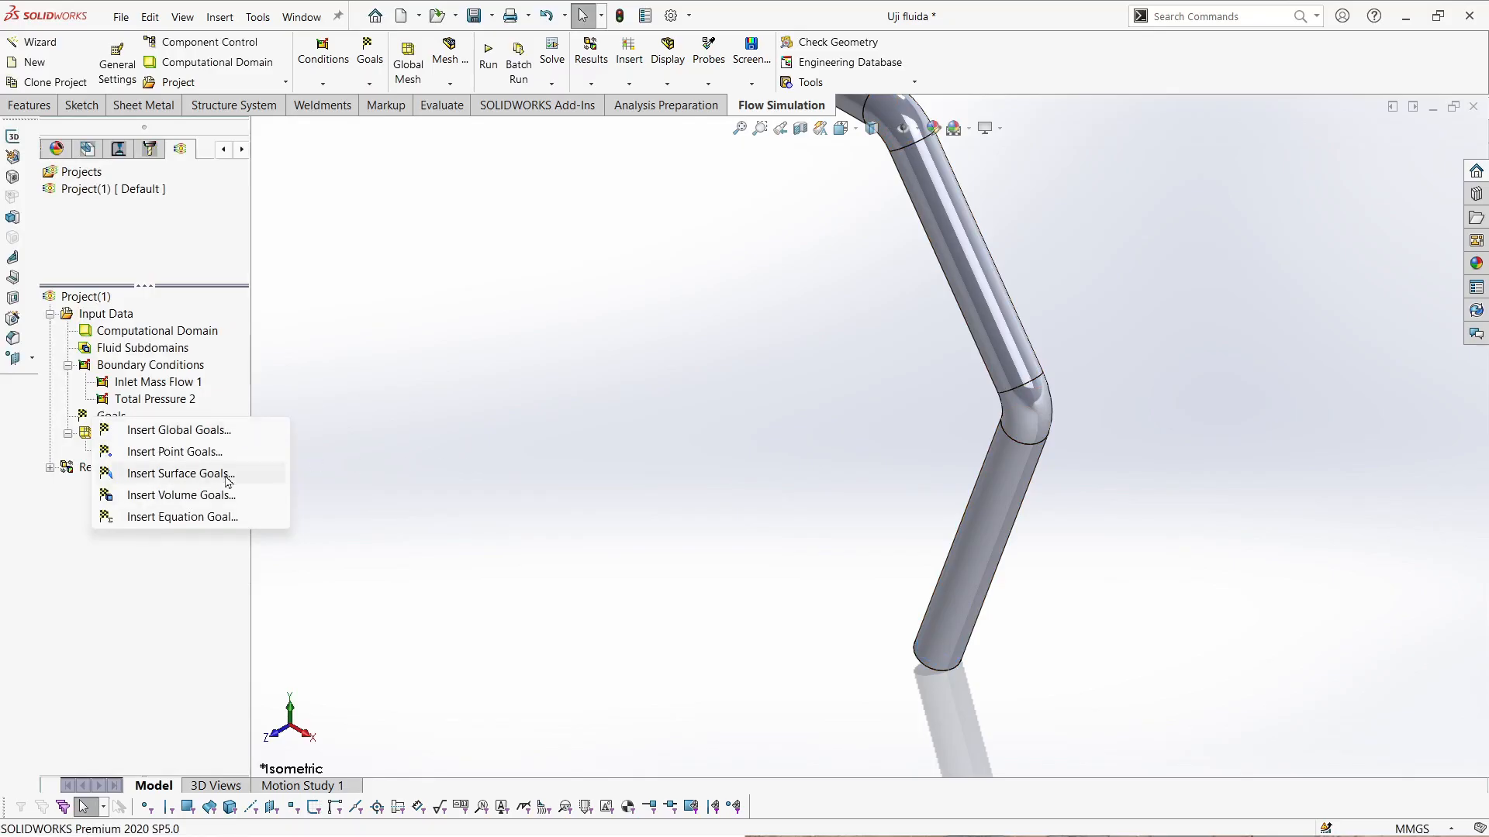
click(237, 429)
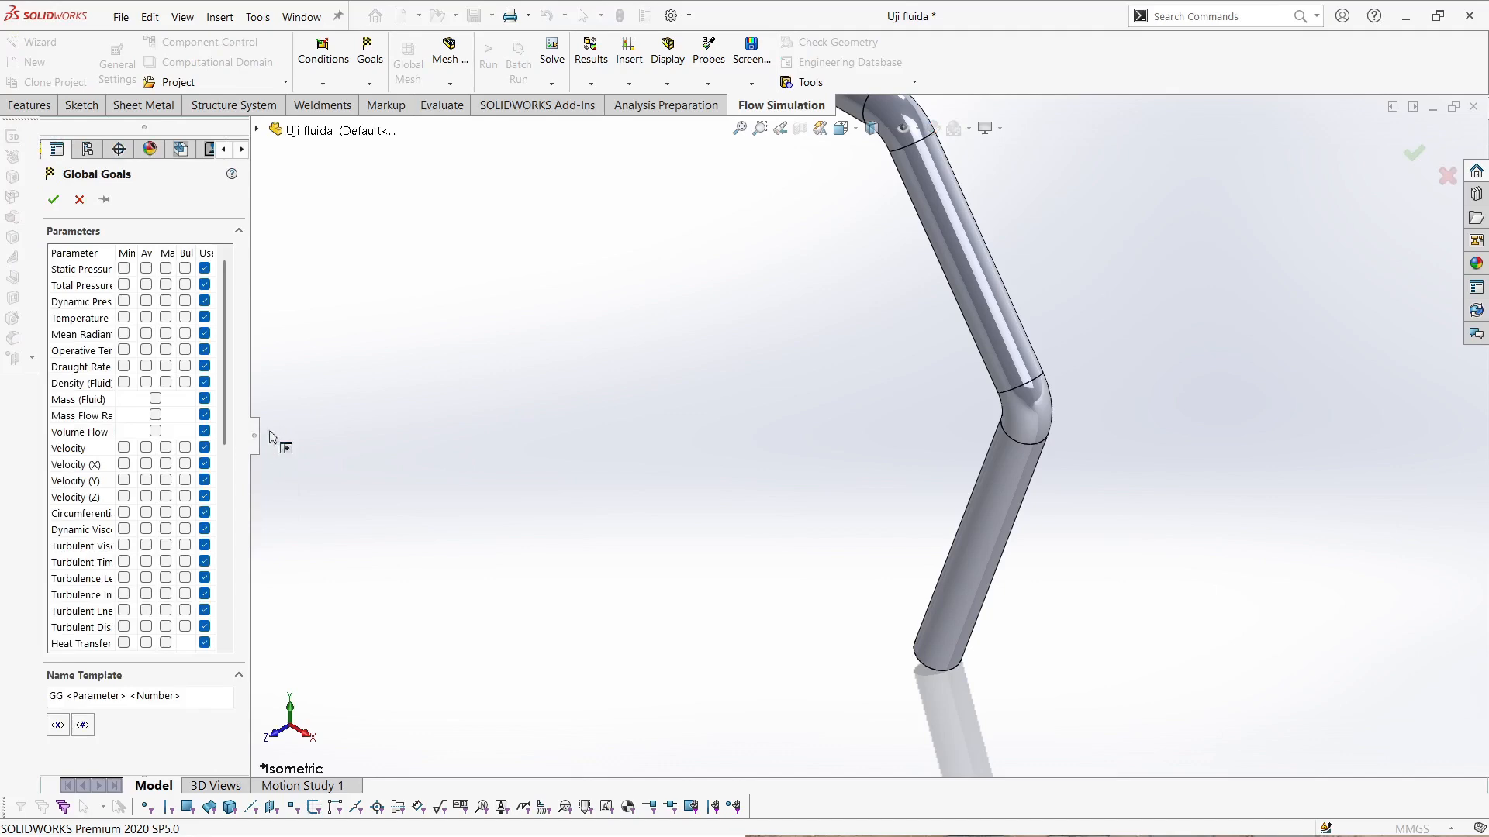
drag(269, 432, 326, 439)
scroll(140, 438, down, 1)
scroll(185, 368, up, 1)
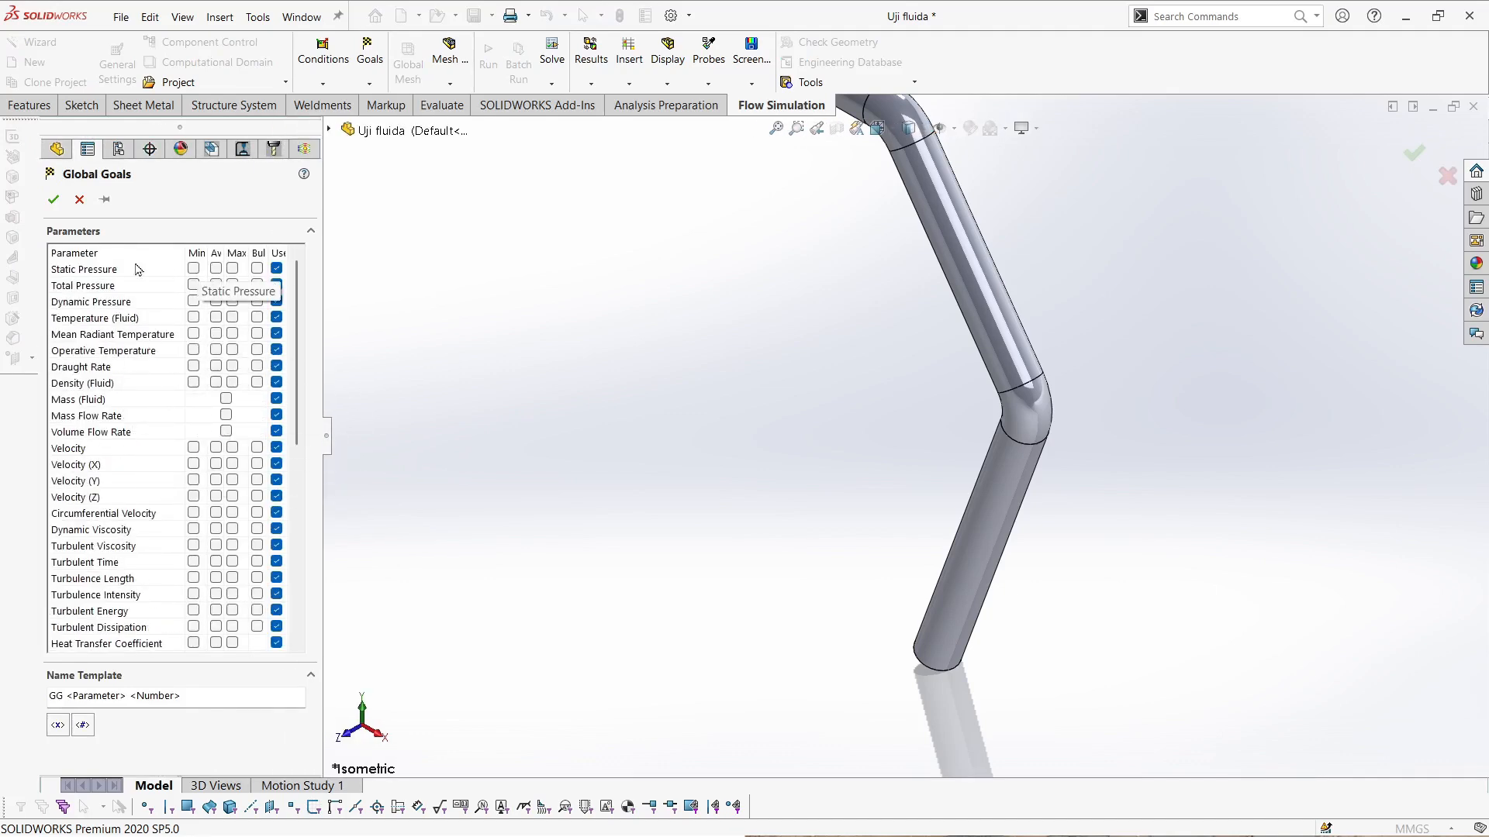
scroll(186, 388, down, 8)
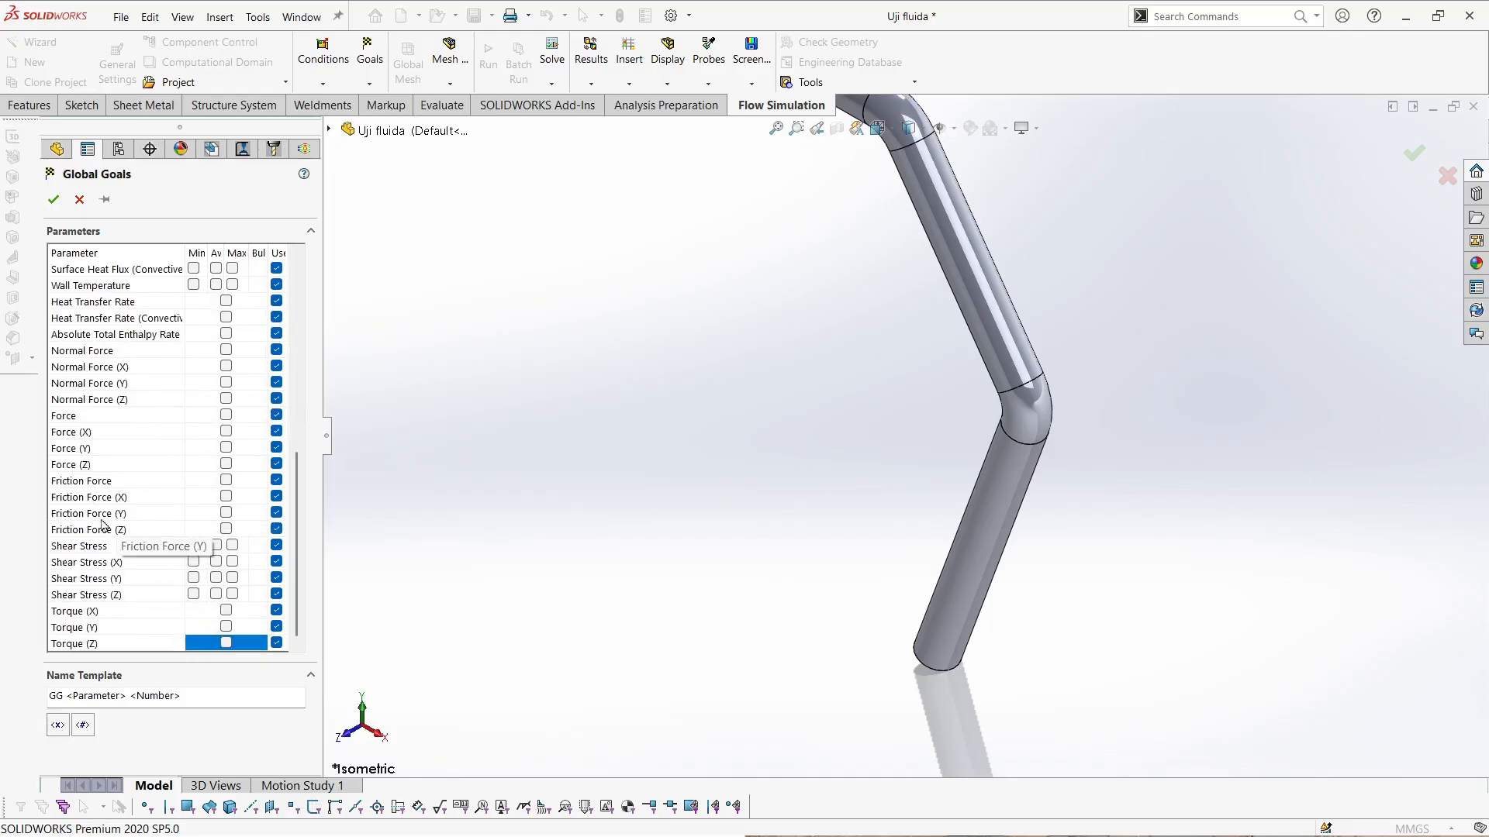
scroll(107, 523, up, 2)
scroll(106, 524, up, 2)
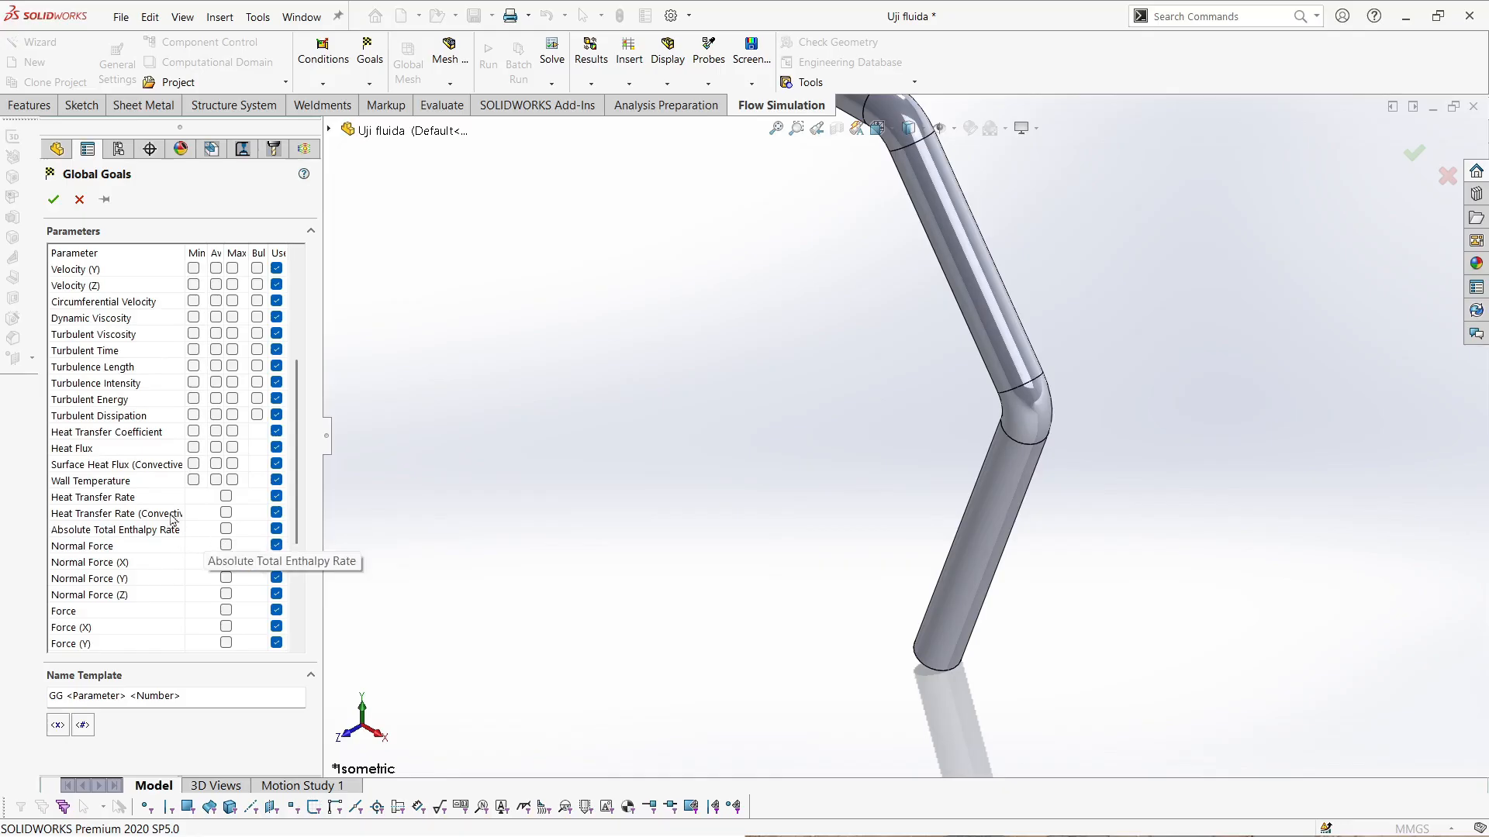
scroll(114, 473, up, 4)
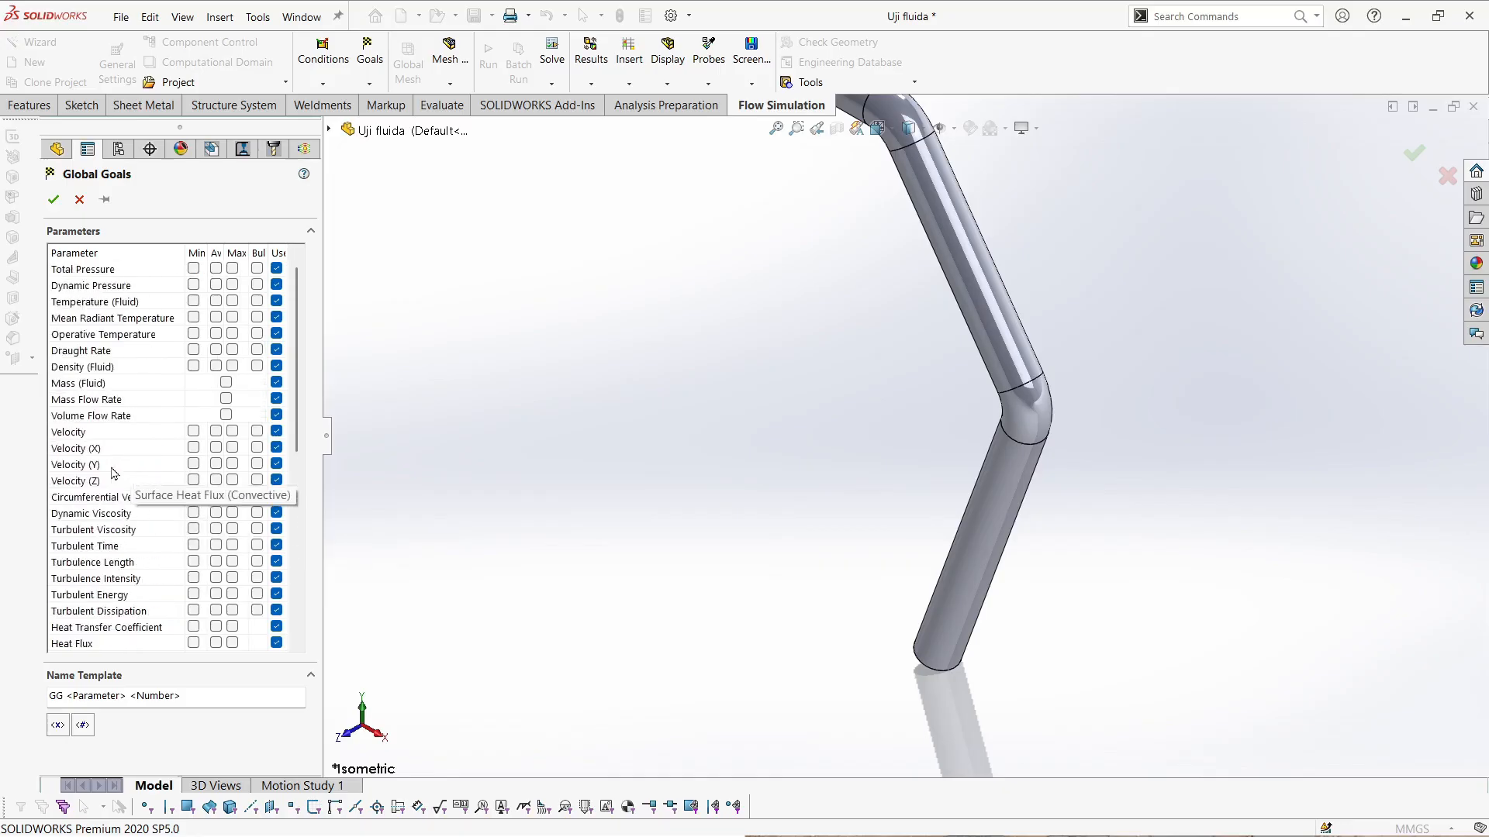
scroll(142, 376, up, 1)
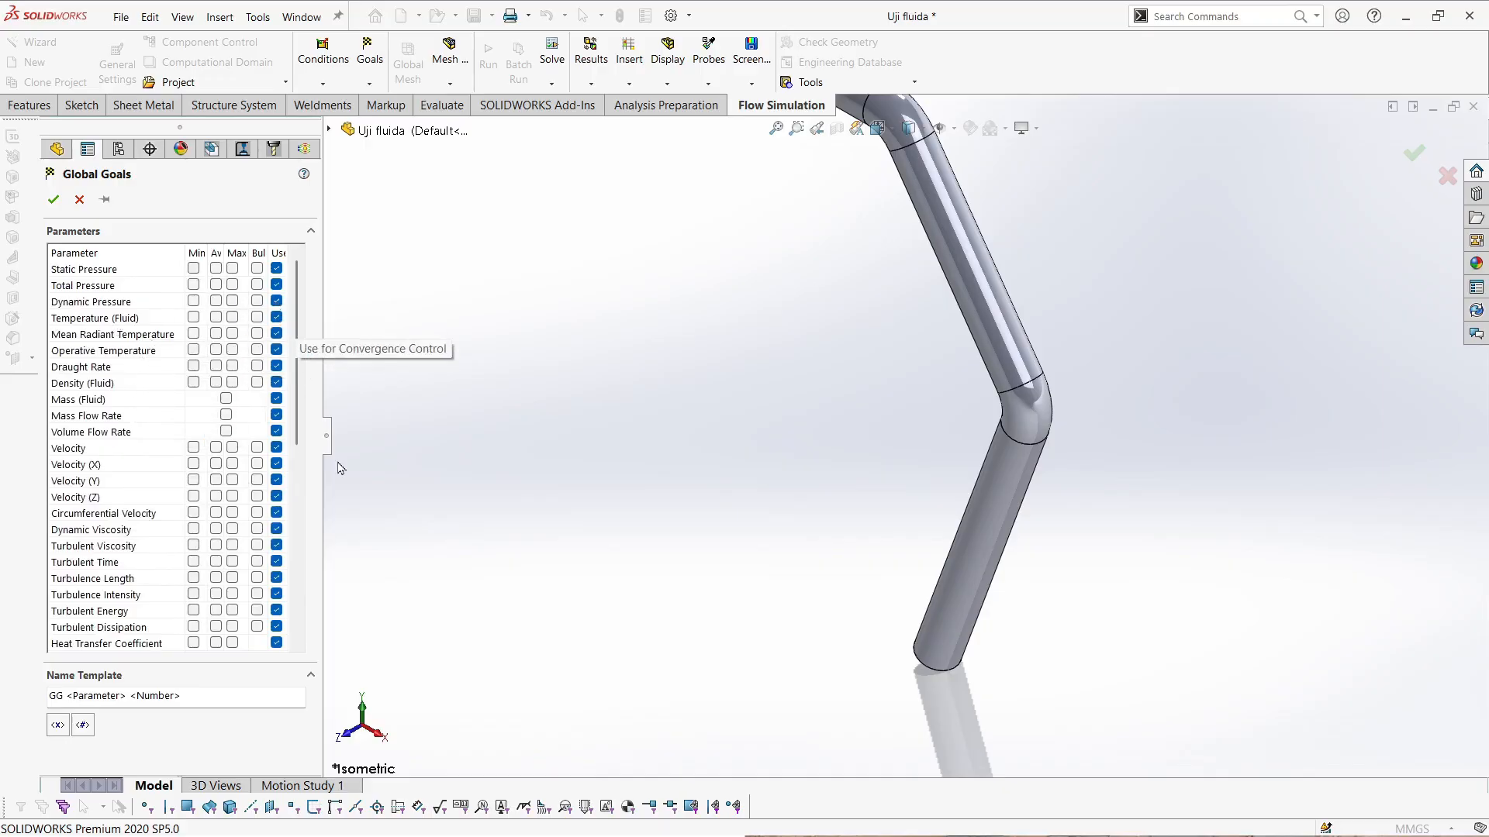
drag(324, 455, 375, 456)
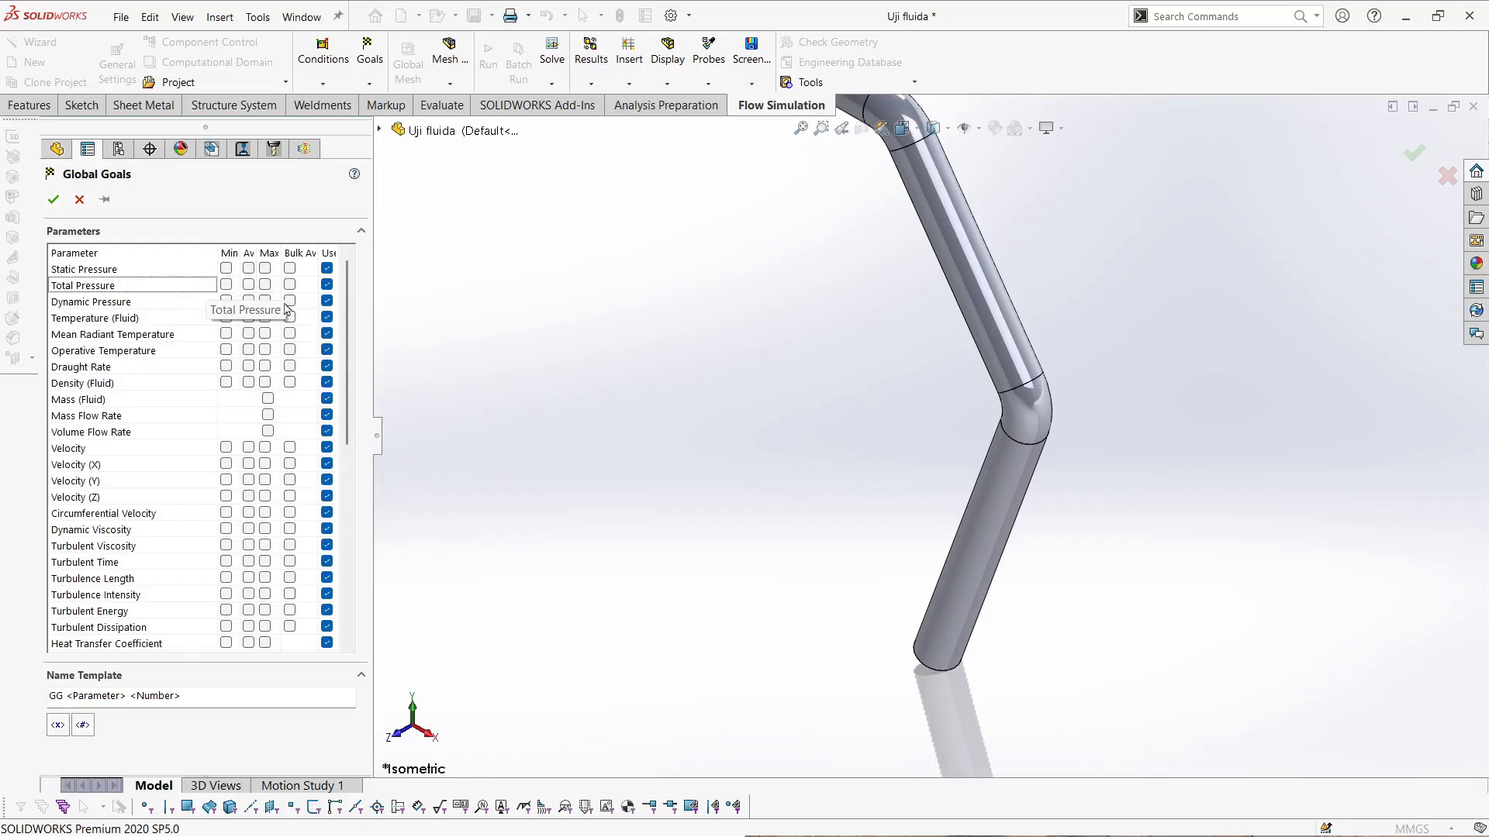
- Choose only the average Total Pressure as the global goal and accept it
click(265, 284)
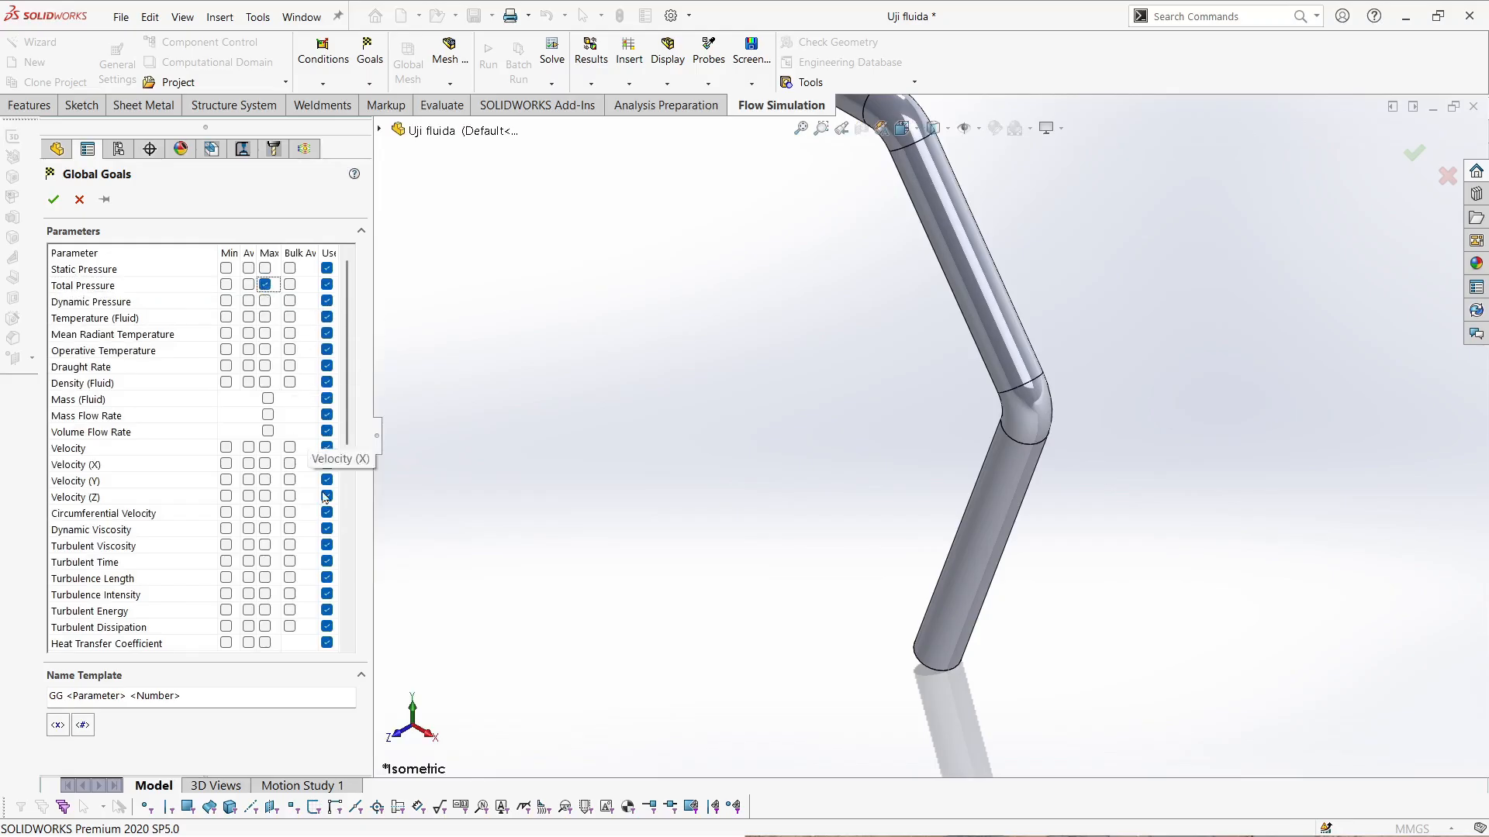
click(248, 285)
click(265, 285)
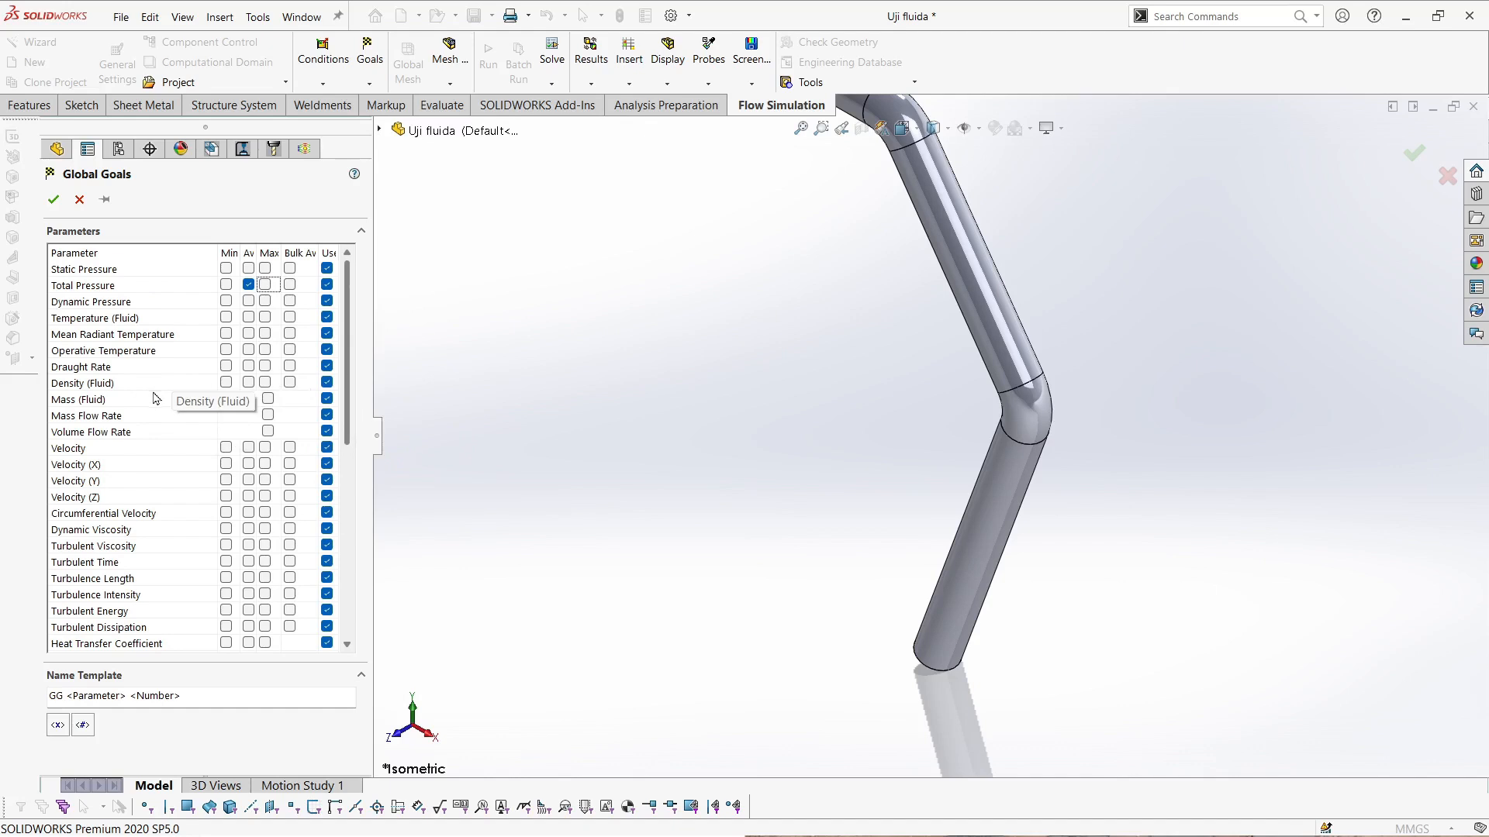
scroll(178, 434, down, 1)
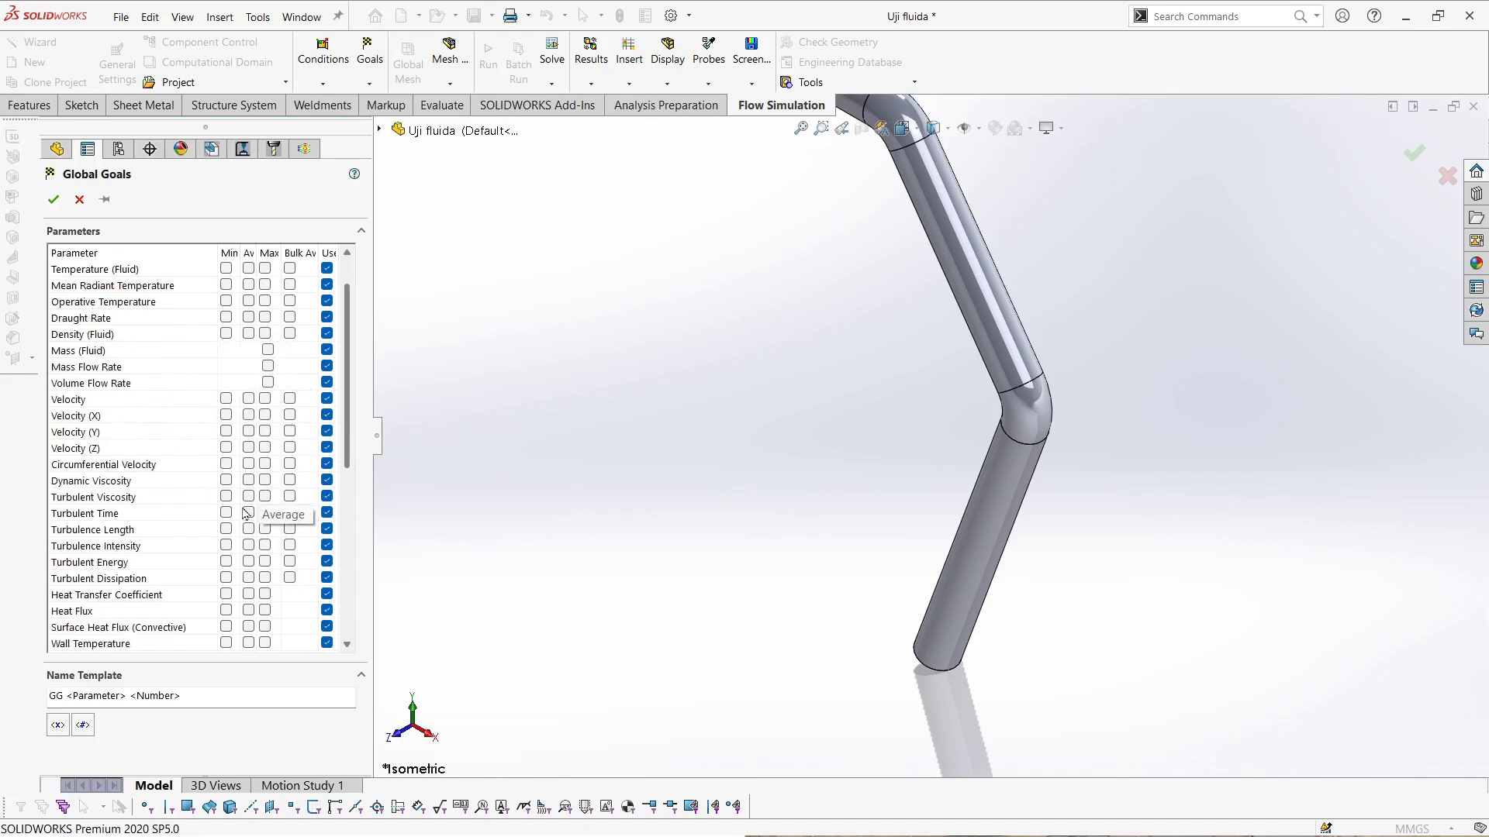
scroll(245, 516, down, 2)
scroll(240, 523, down, 1)
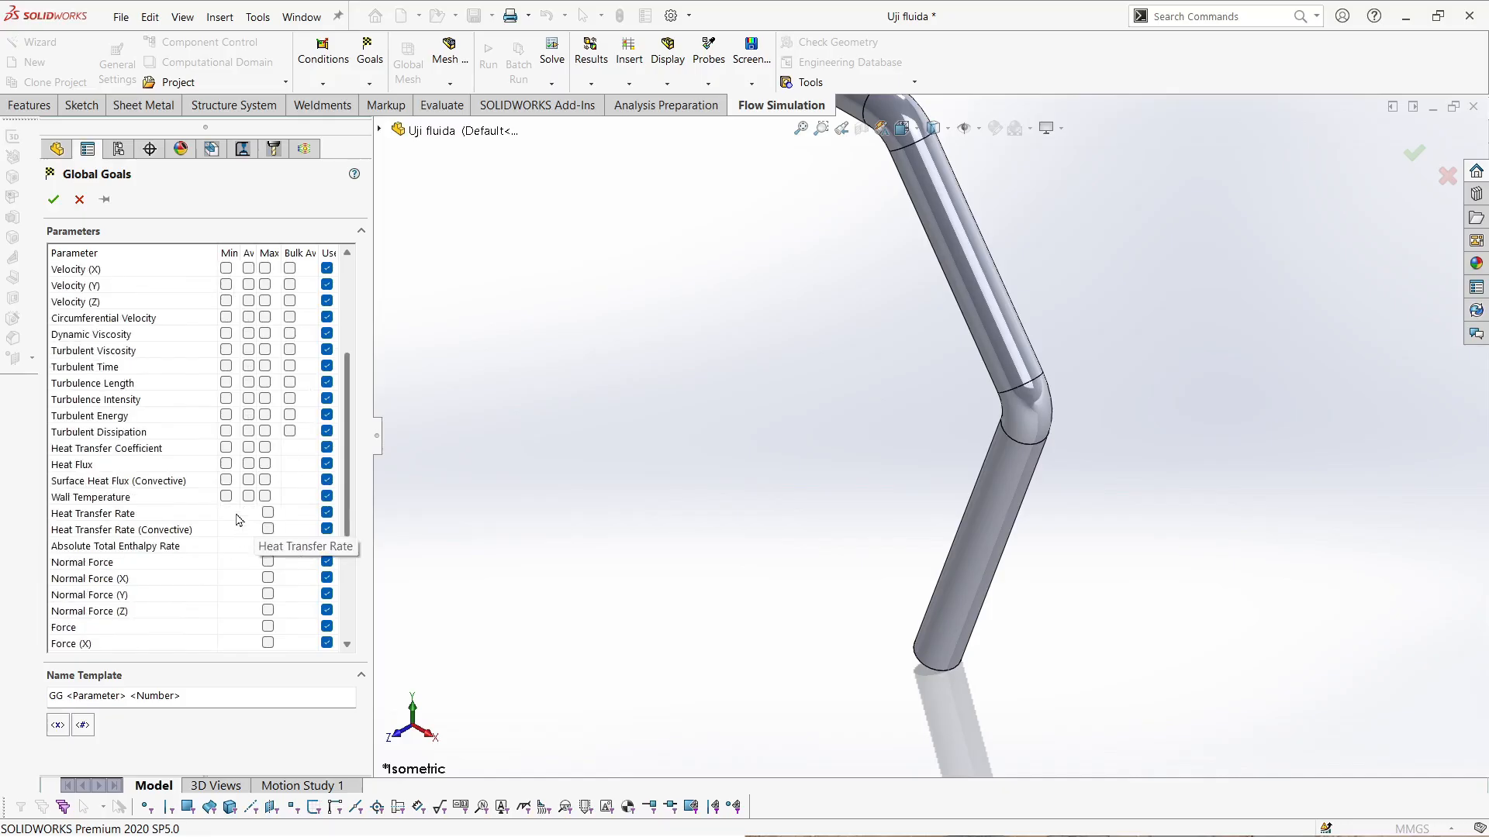
scroll(241, 513, down, 4)
scroll(240, 513, up, 8)
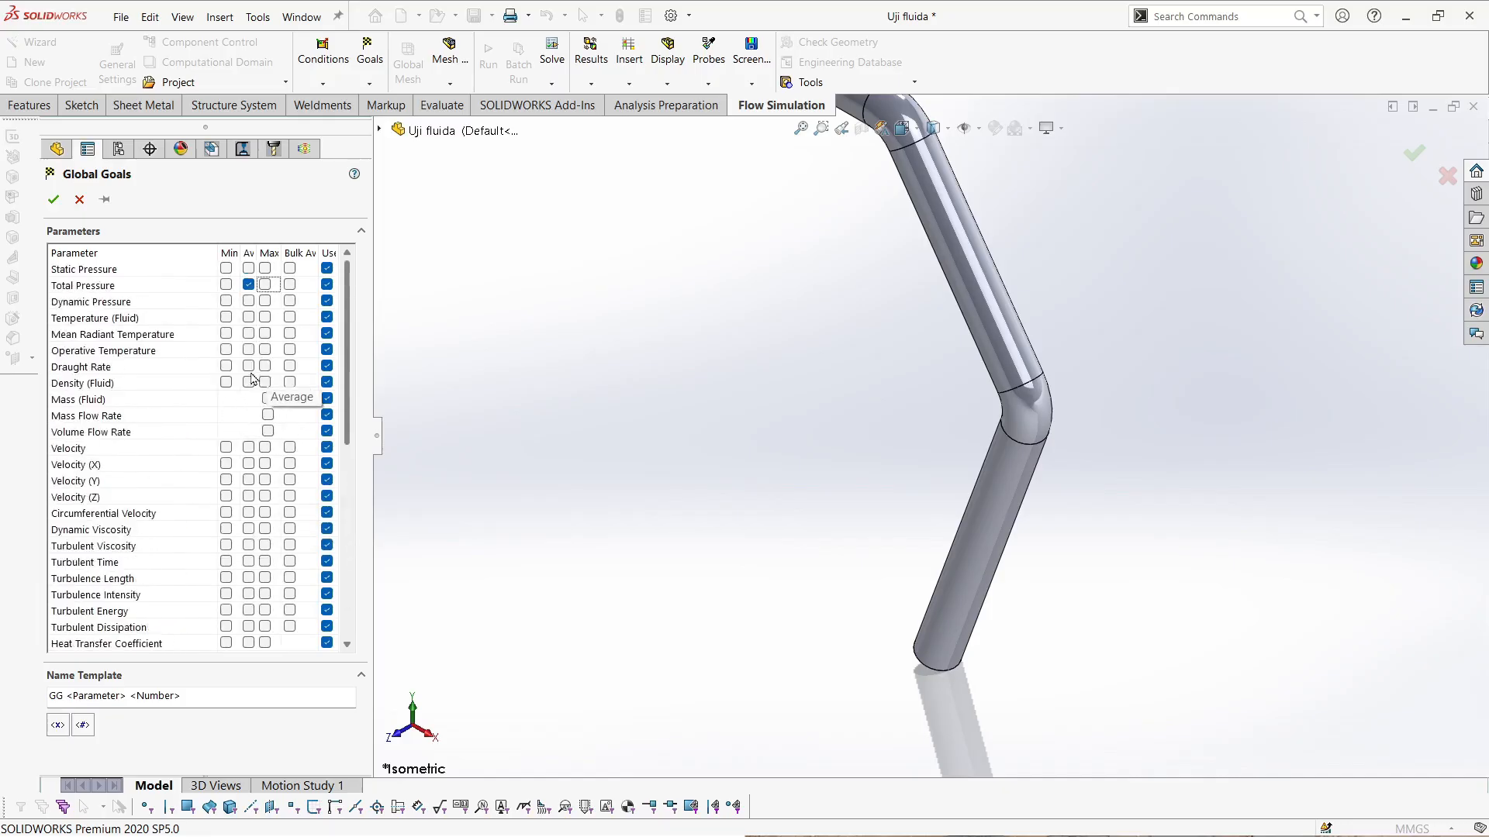
click(53, 199)
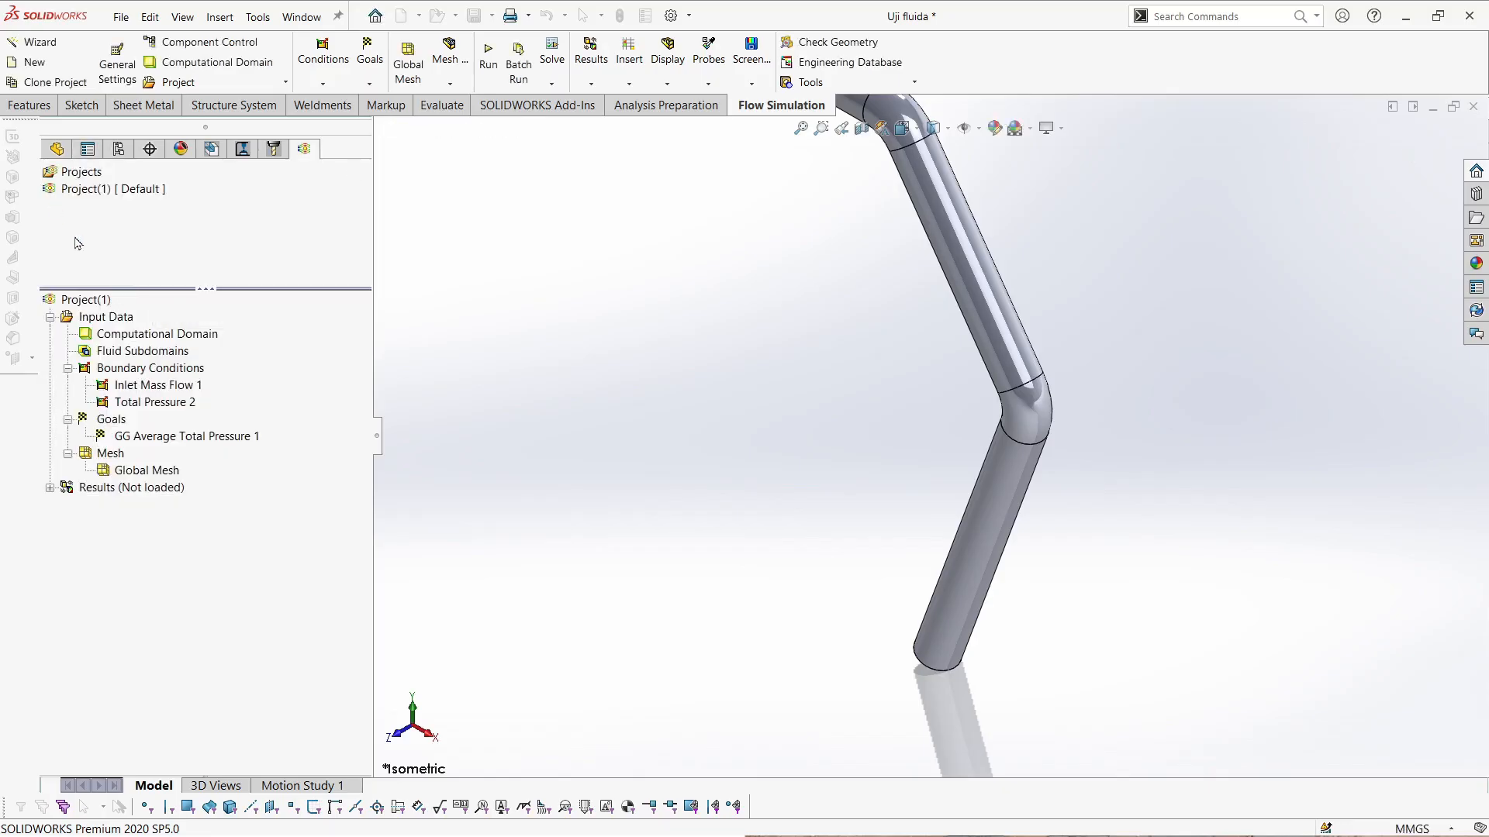
click(163, 437)
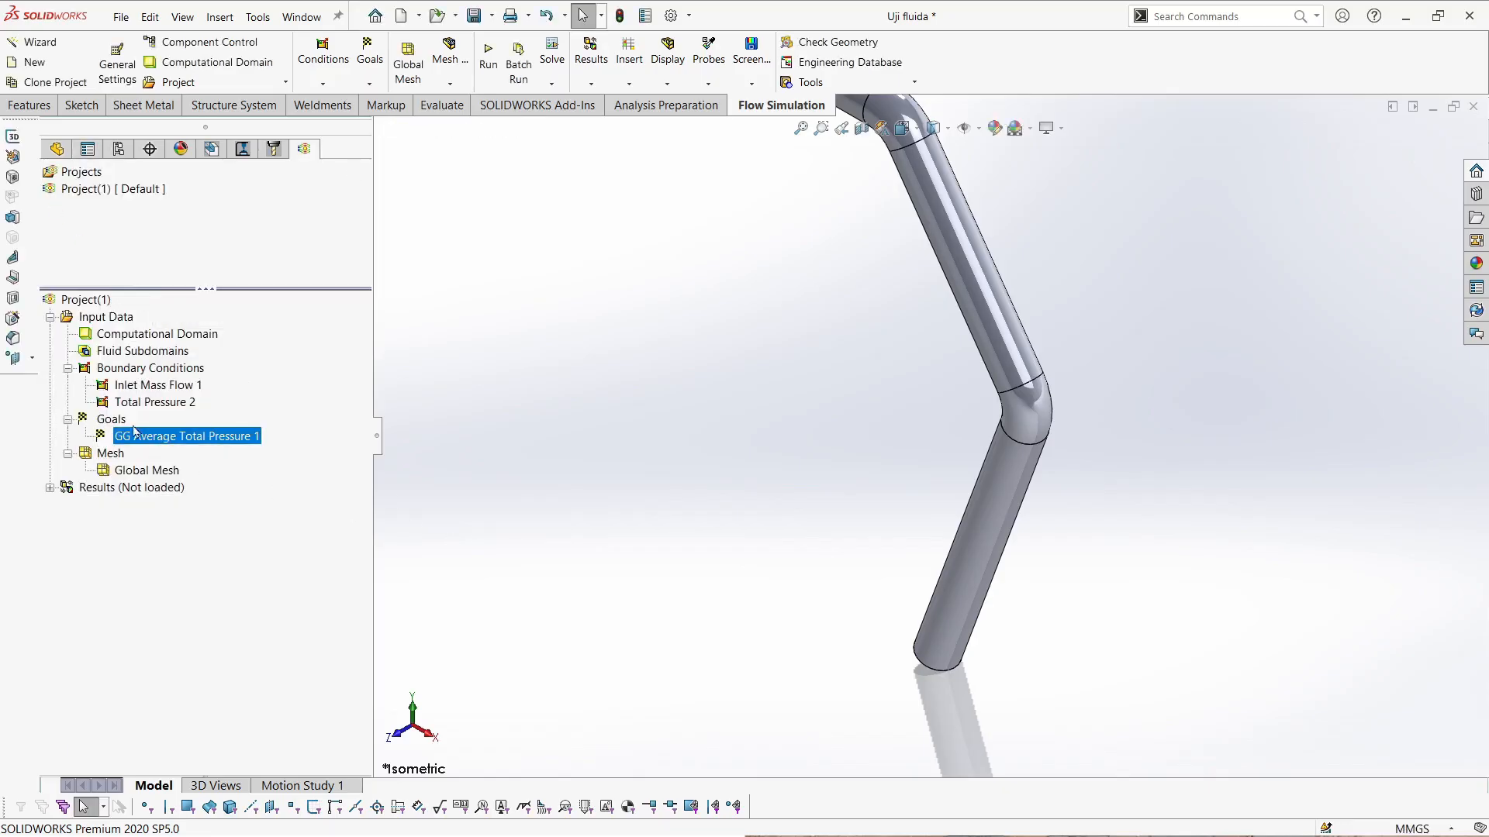
click(134, 426)
right_click(120, 424)
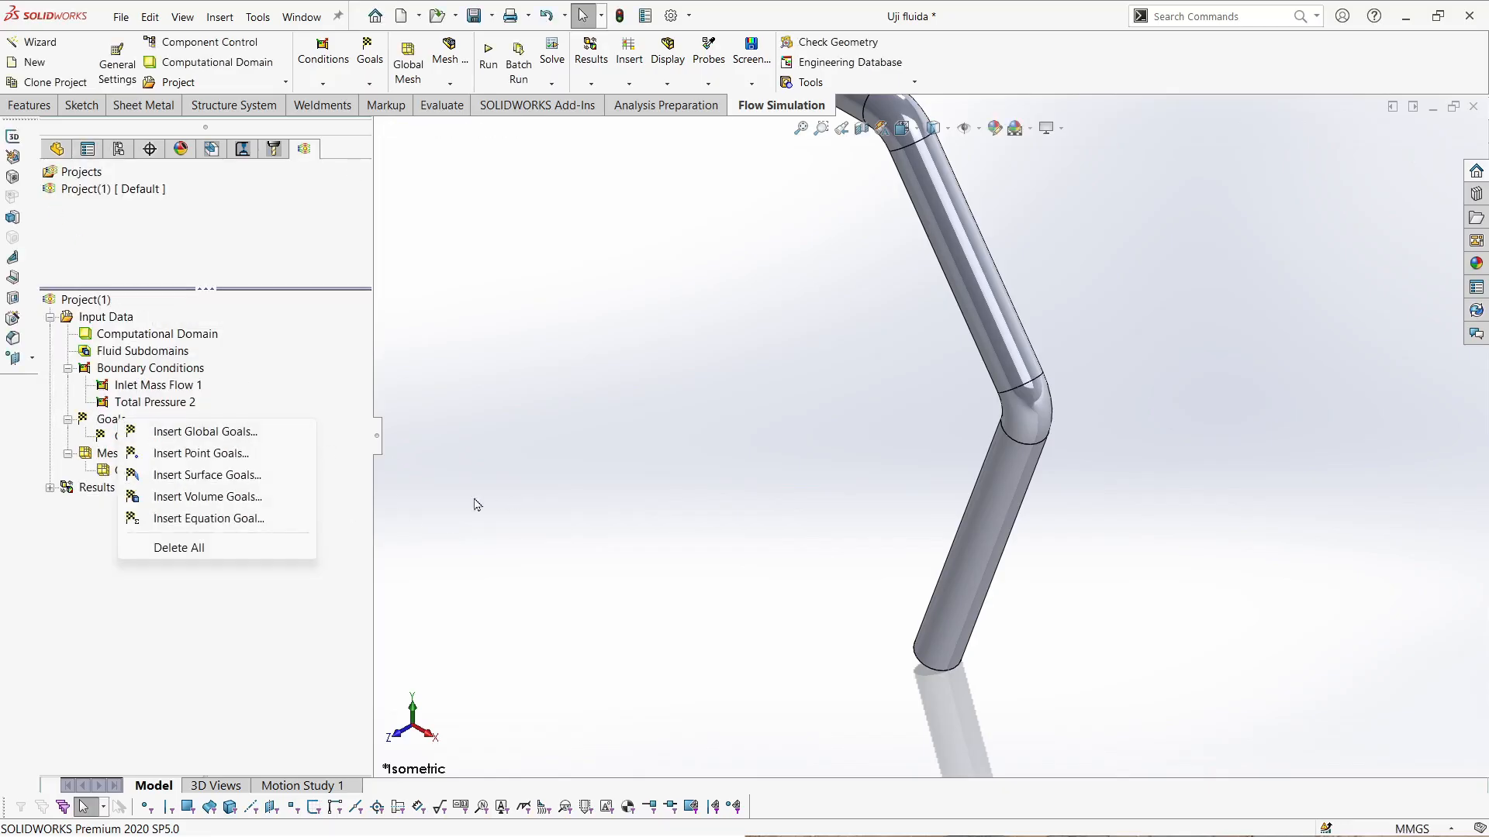
click(423, 505)
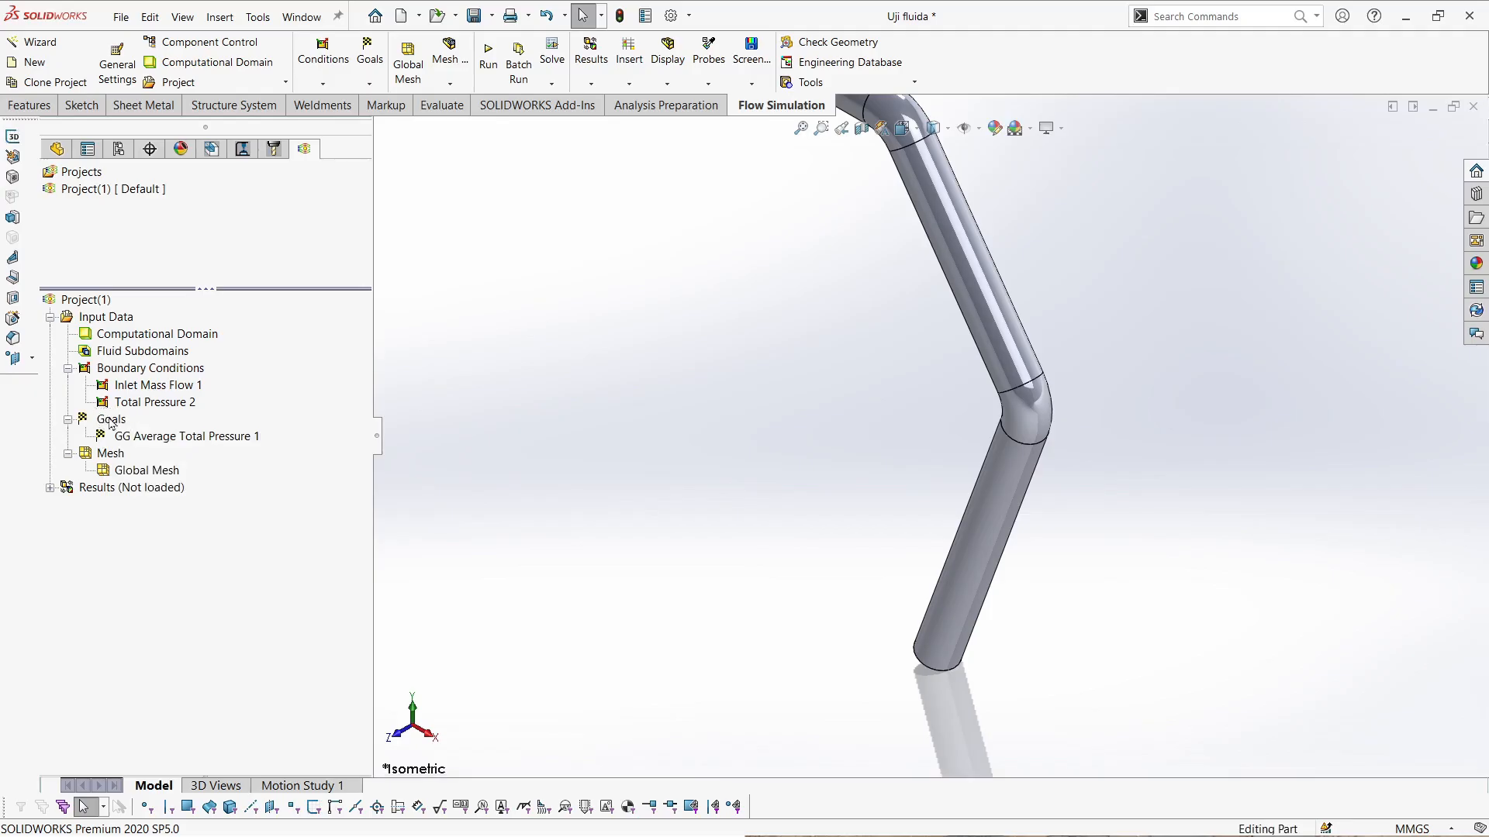
right_click(111, 423)
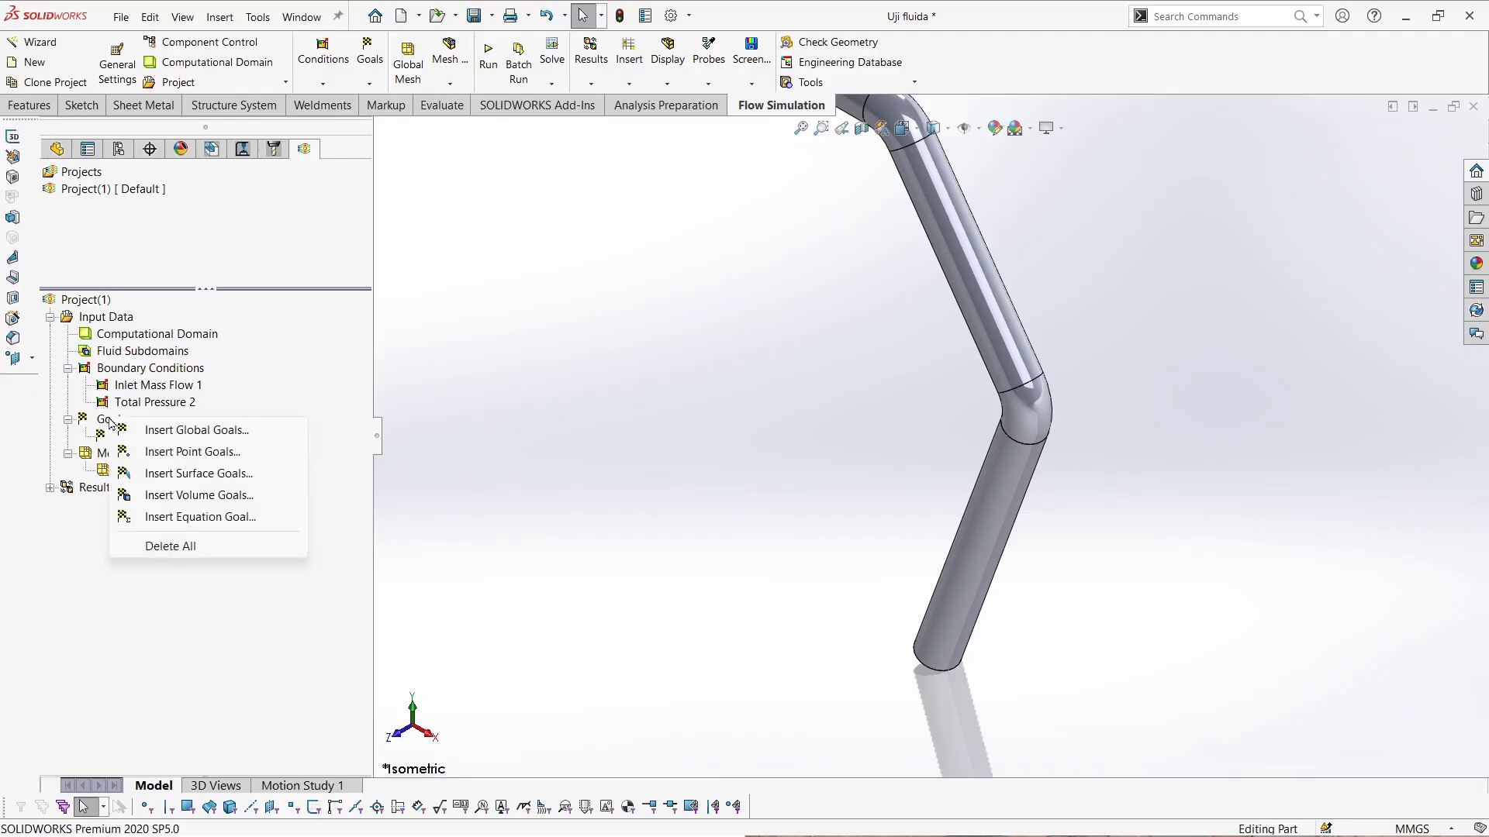
click(217, 518)
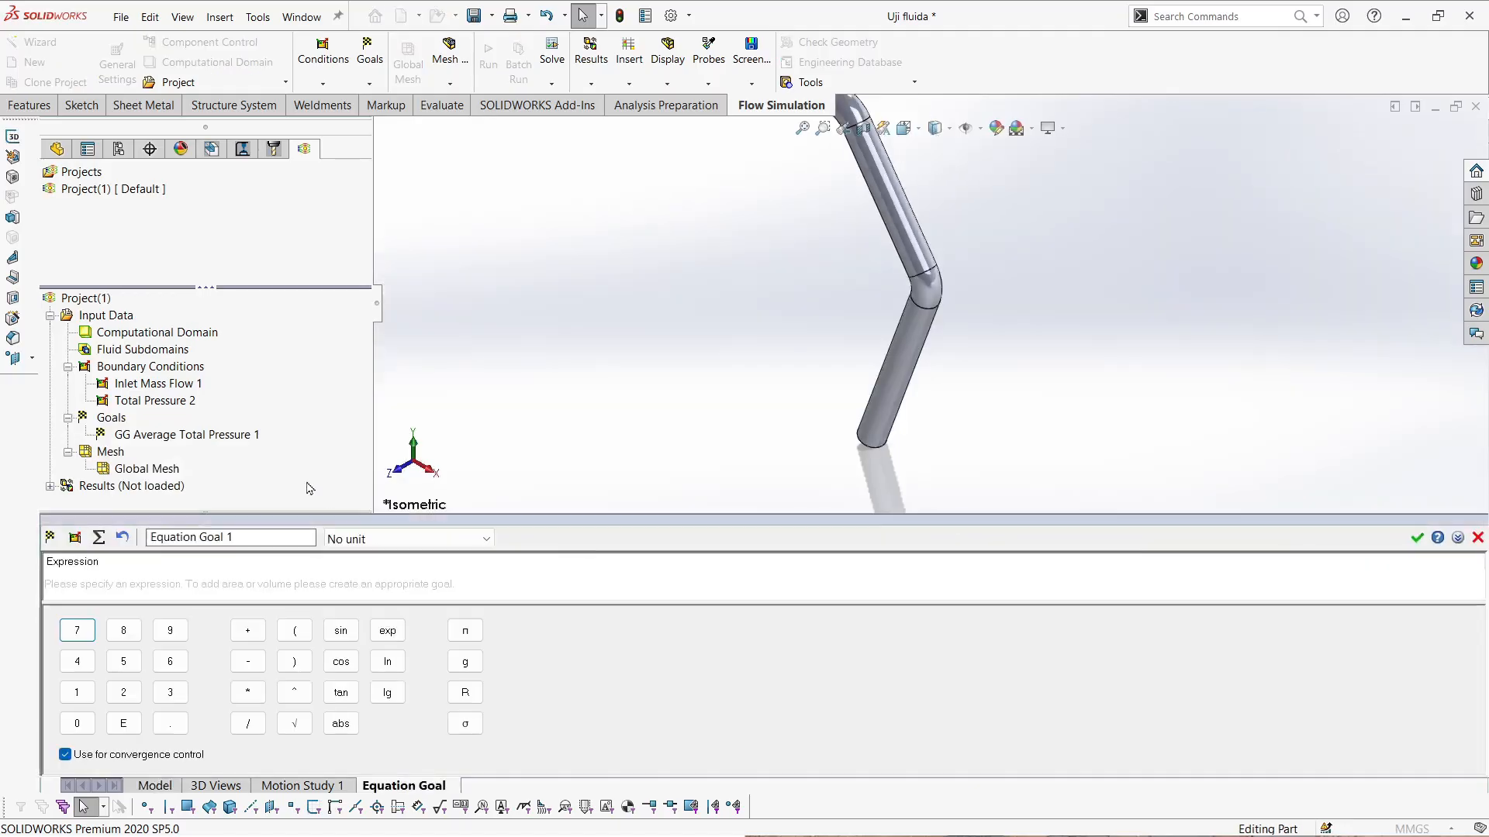
click(230, 581)
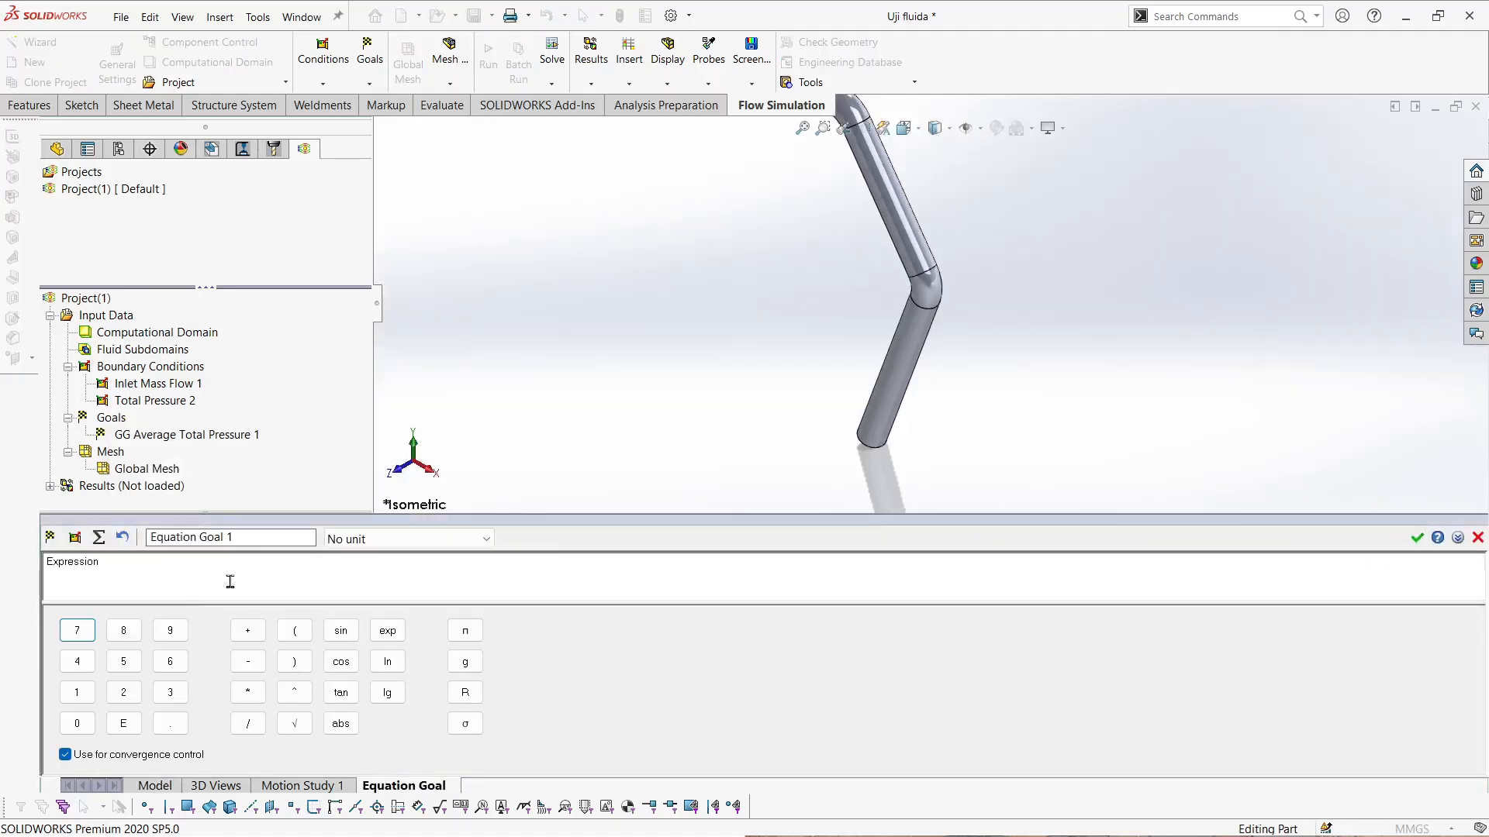
click(1477, 538)
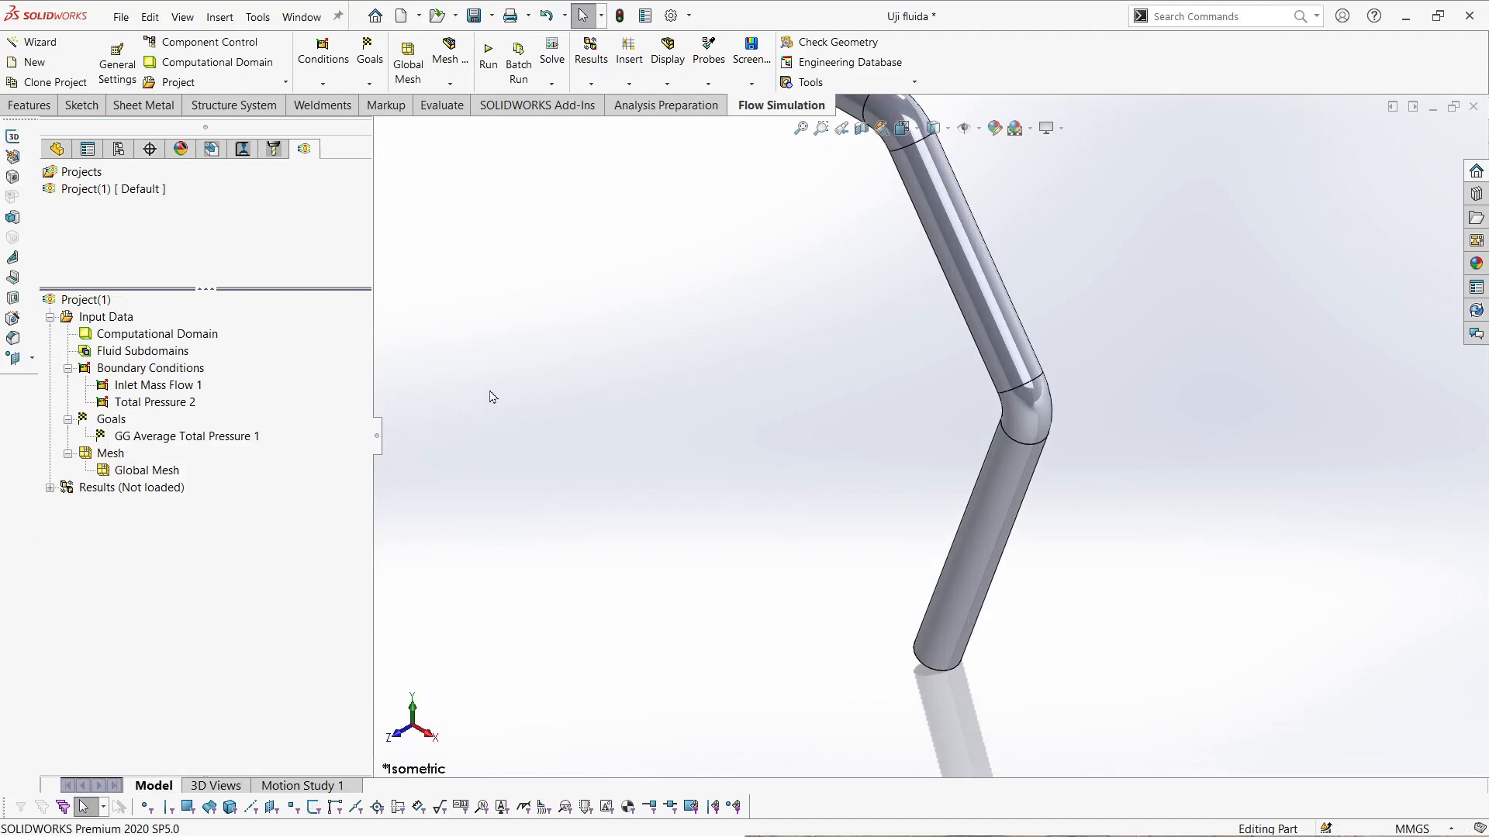
- Open the global mesh definition and show the basic mesh over the pipe
right_click(131, 474)
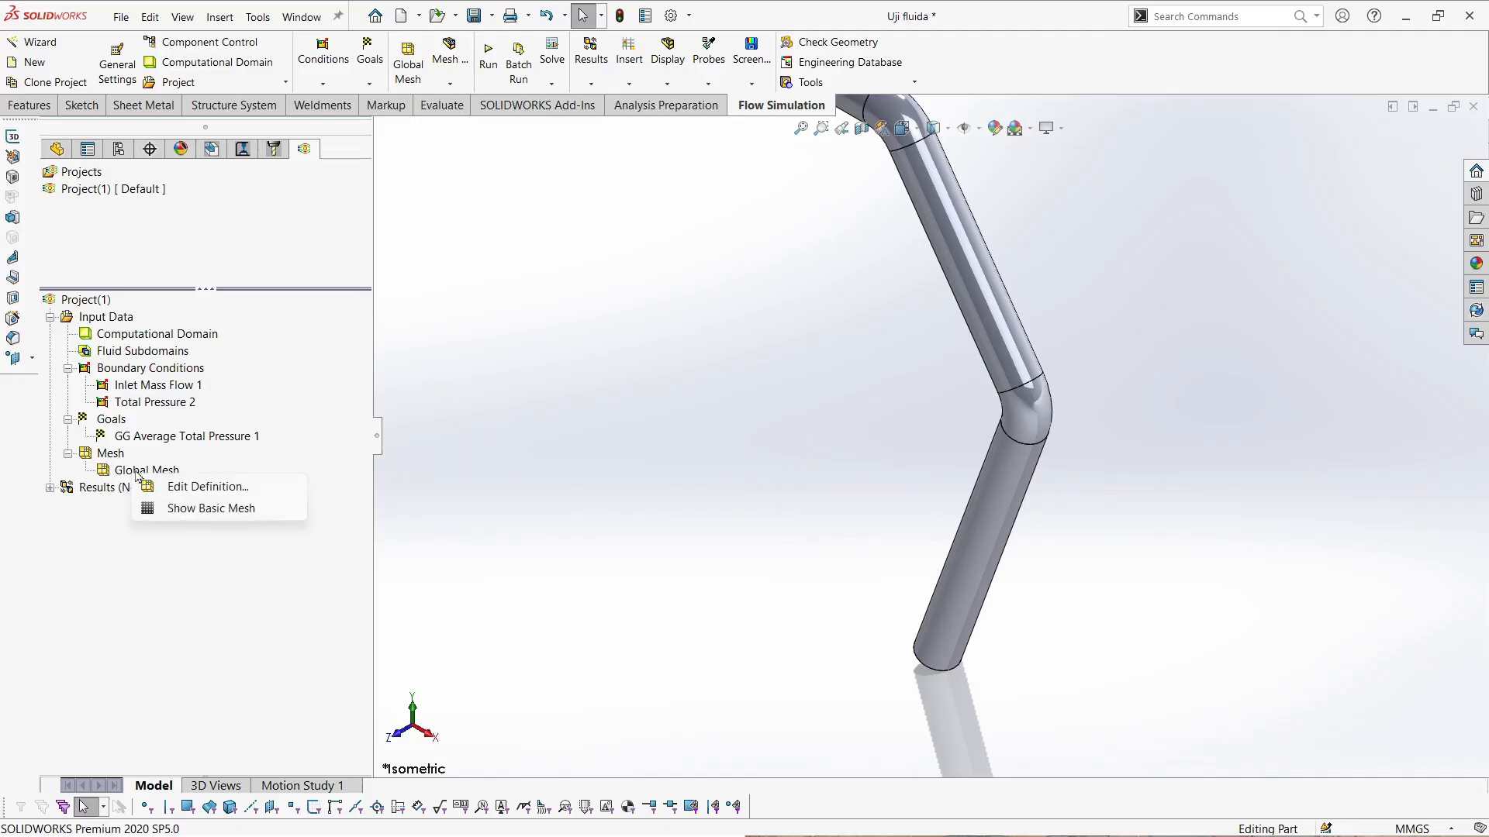
right_click(136, 470)
click(203, 487)
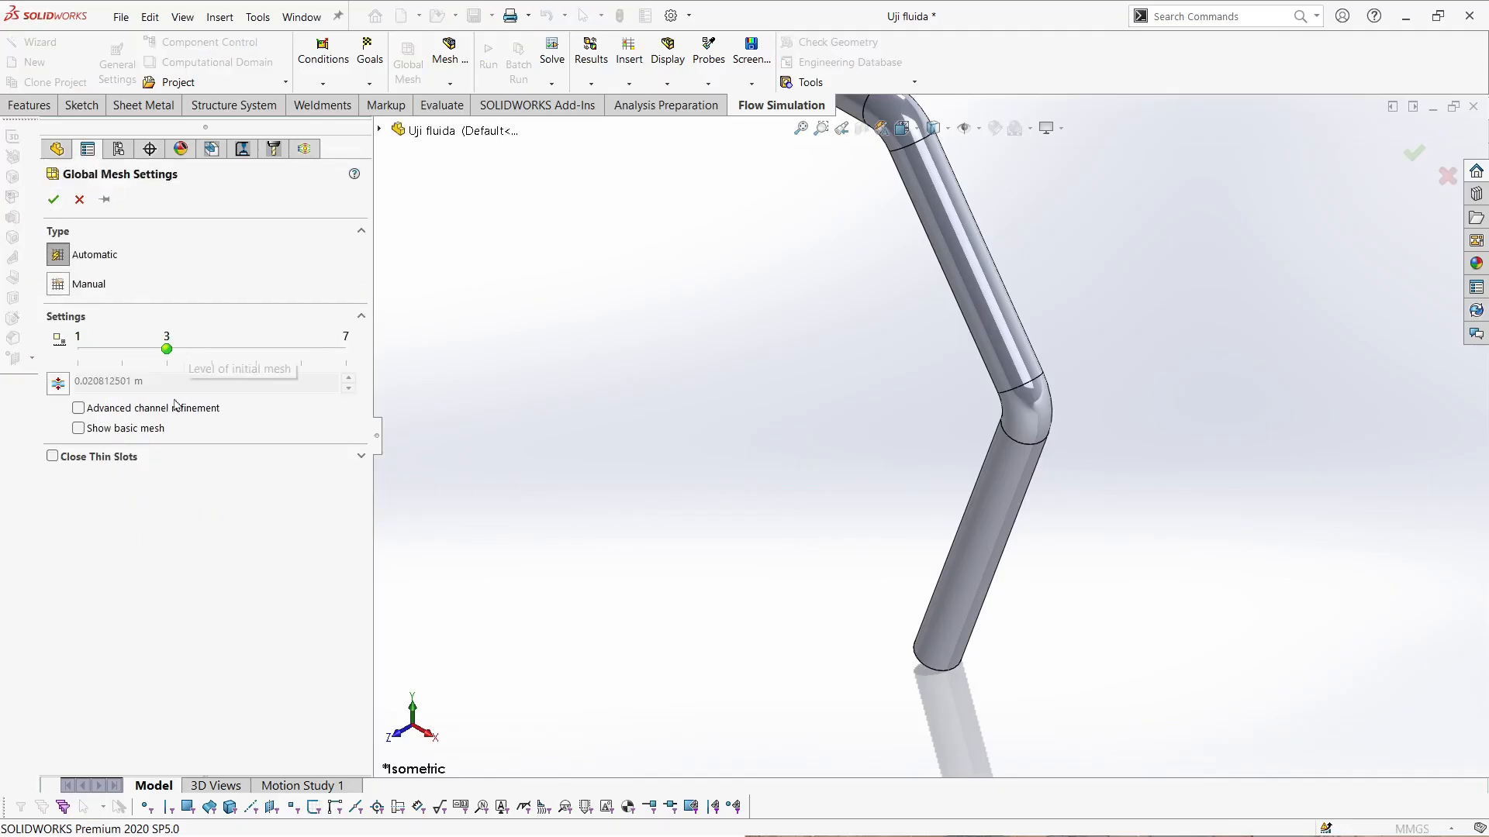
click(144, 431)
middle_drag(1091, 421, 991, 282)
scroll(991, 282, down, 2)
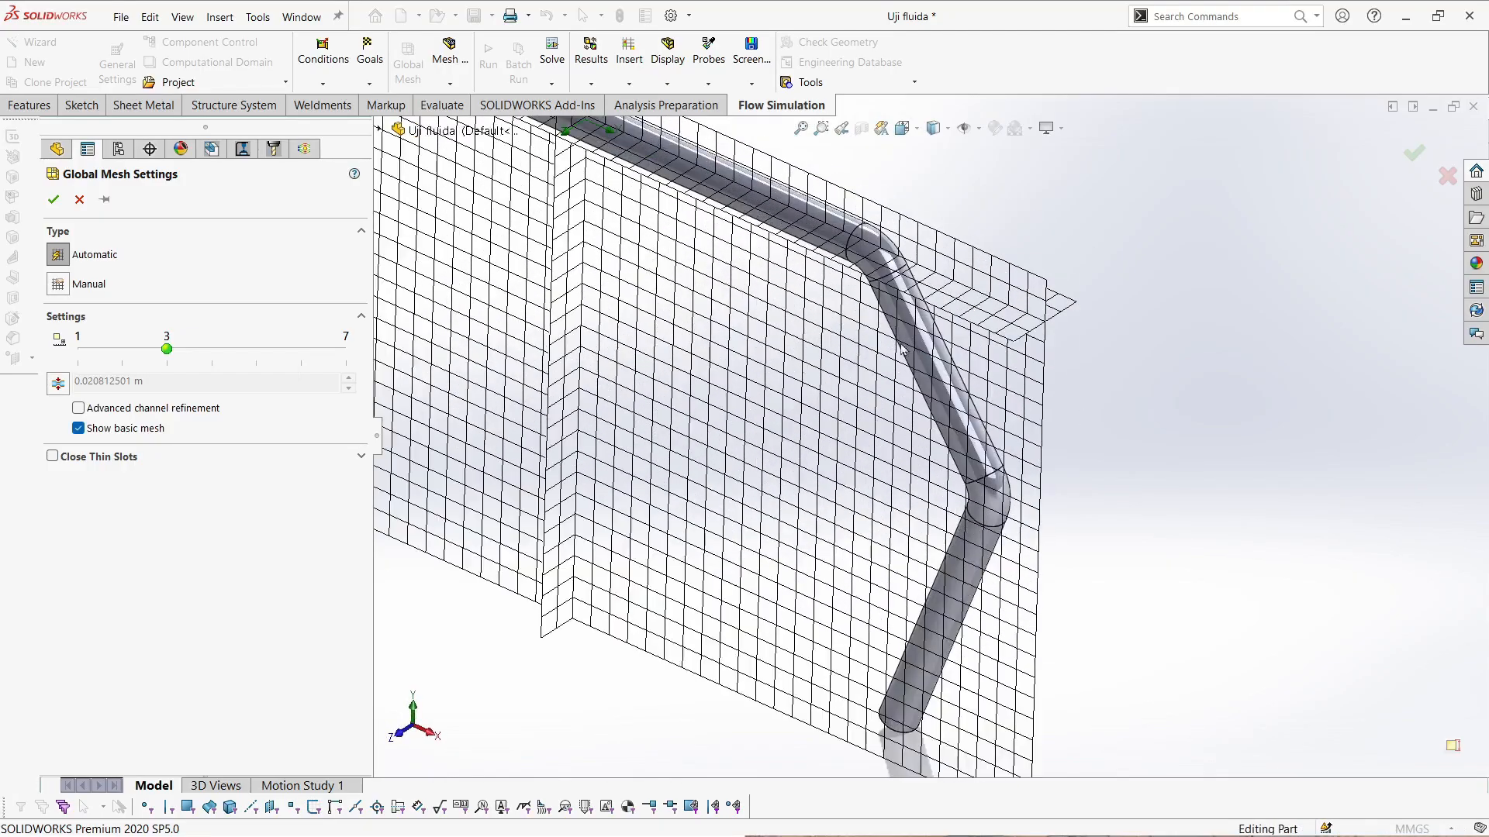
- Compare the basic mesh density at initial mesh levels 7, 5 and 4
click(345, 350)
mouse_move(345, 348)
mouse_down()
mouse_move(318, 347)
mouse_move(346, 348)
mouse_up()
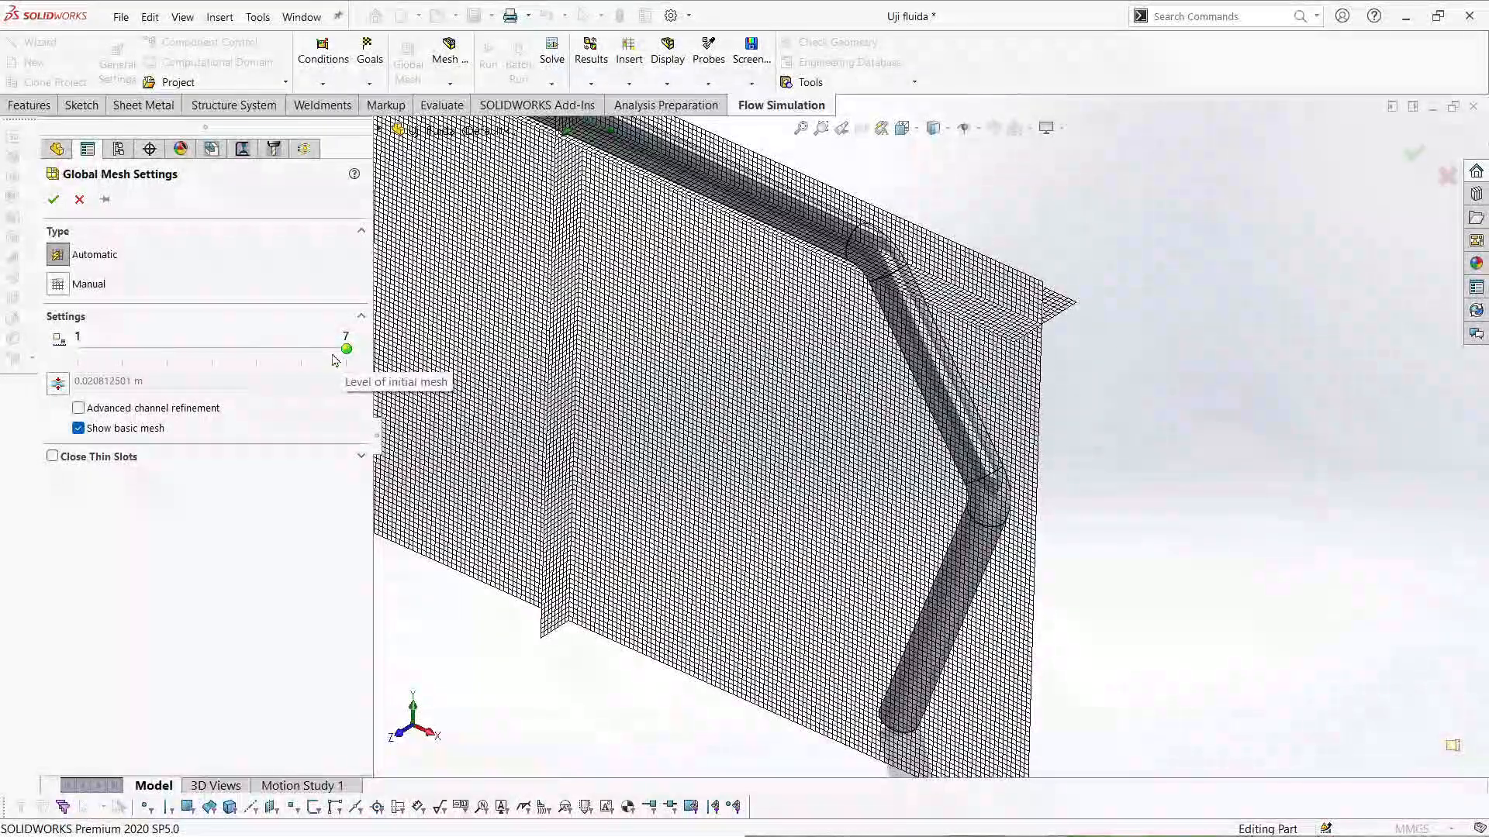
click(257, 351)
click(219, 355)
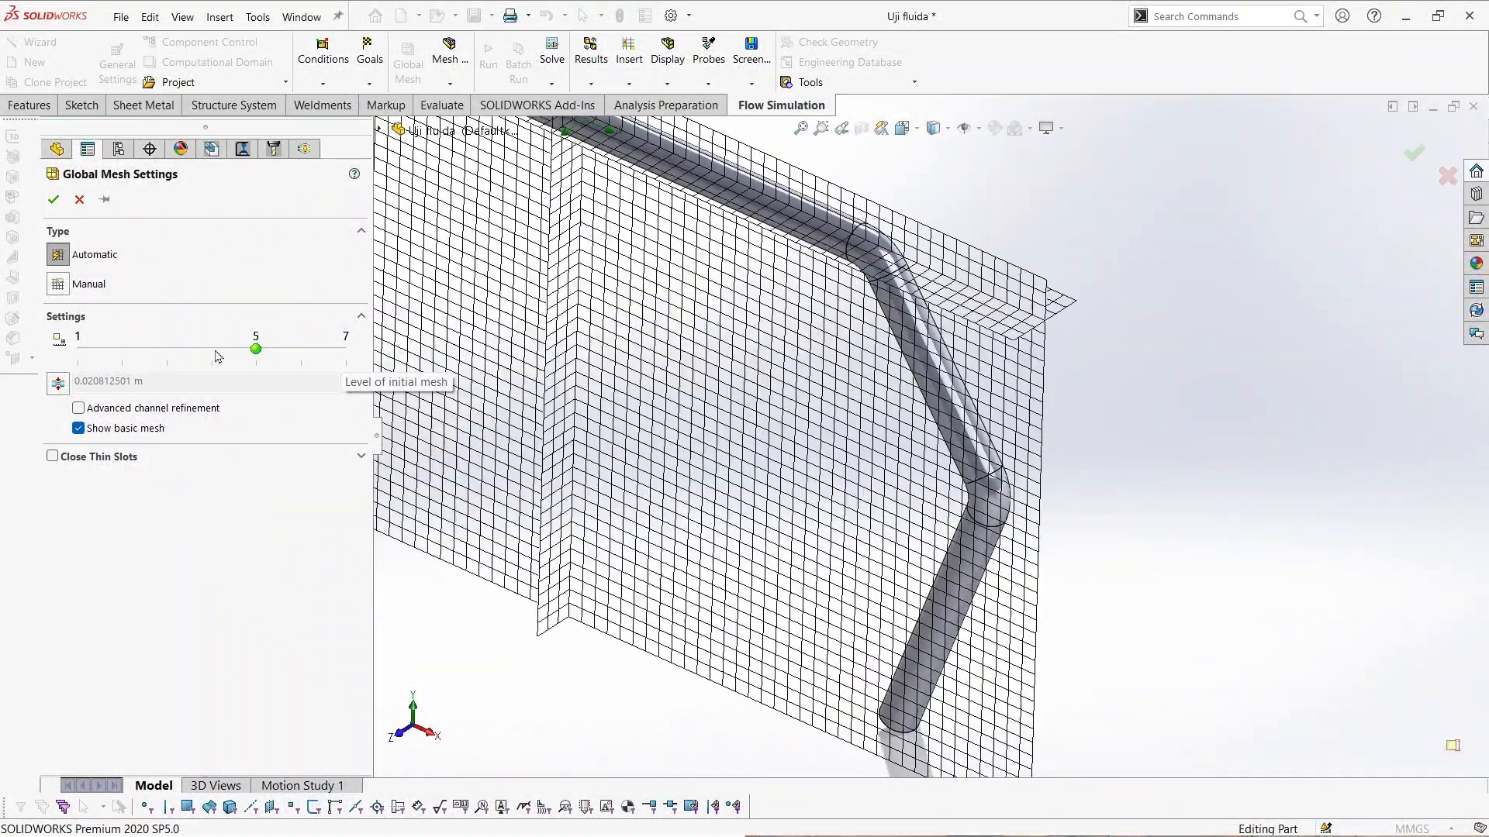
click(256, 349)
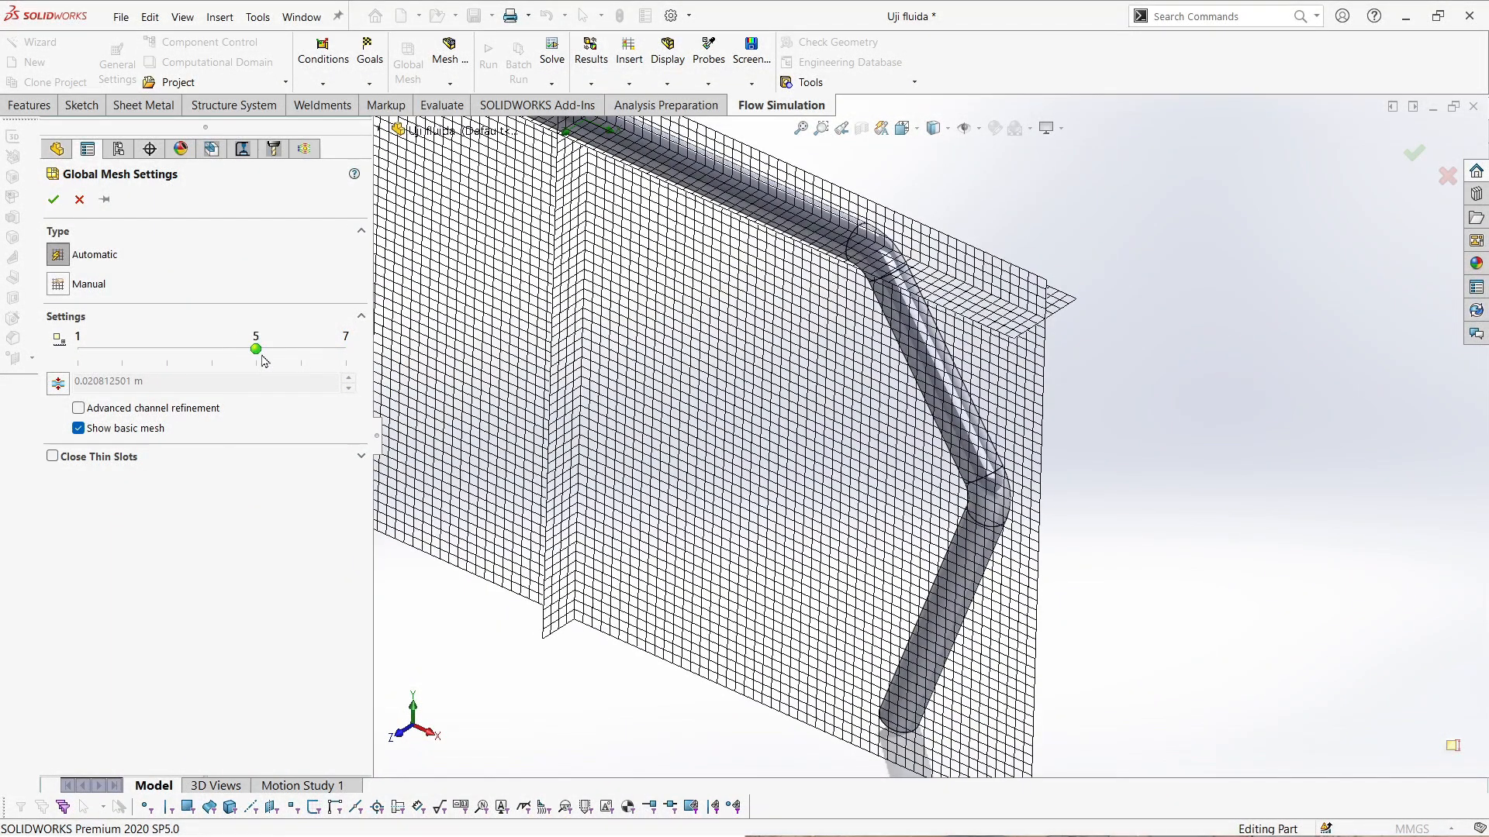
click(346, 351)
- Set the level of initial mesh to 4, inspect the mesh around the whole pipe and accept the global mesh settings
click(222, 350)
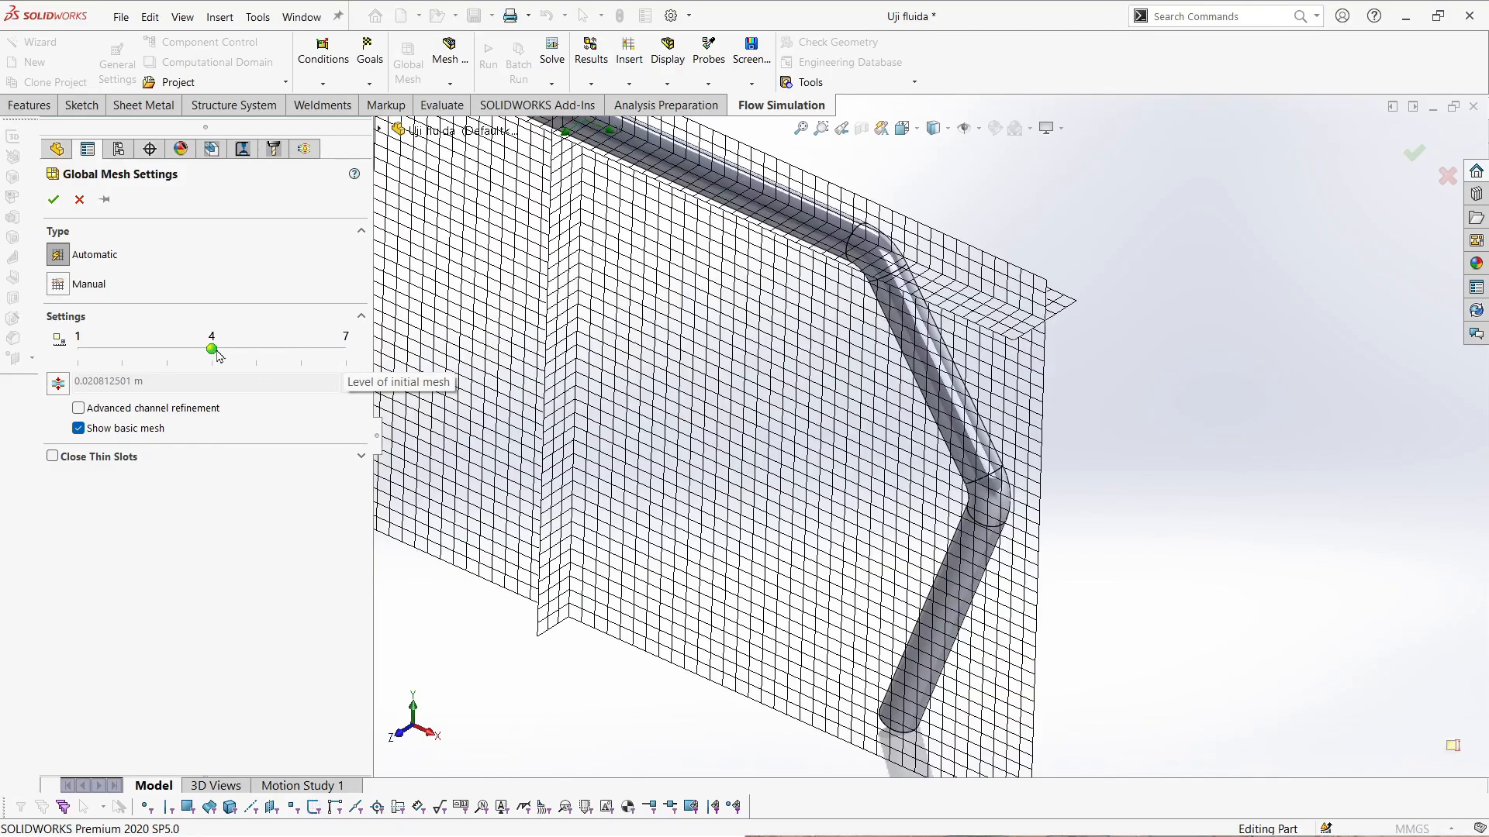
scroll(837, 442, up, 3)
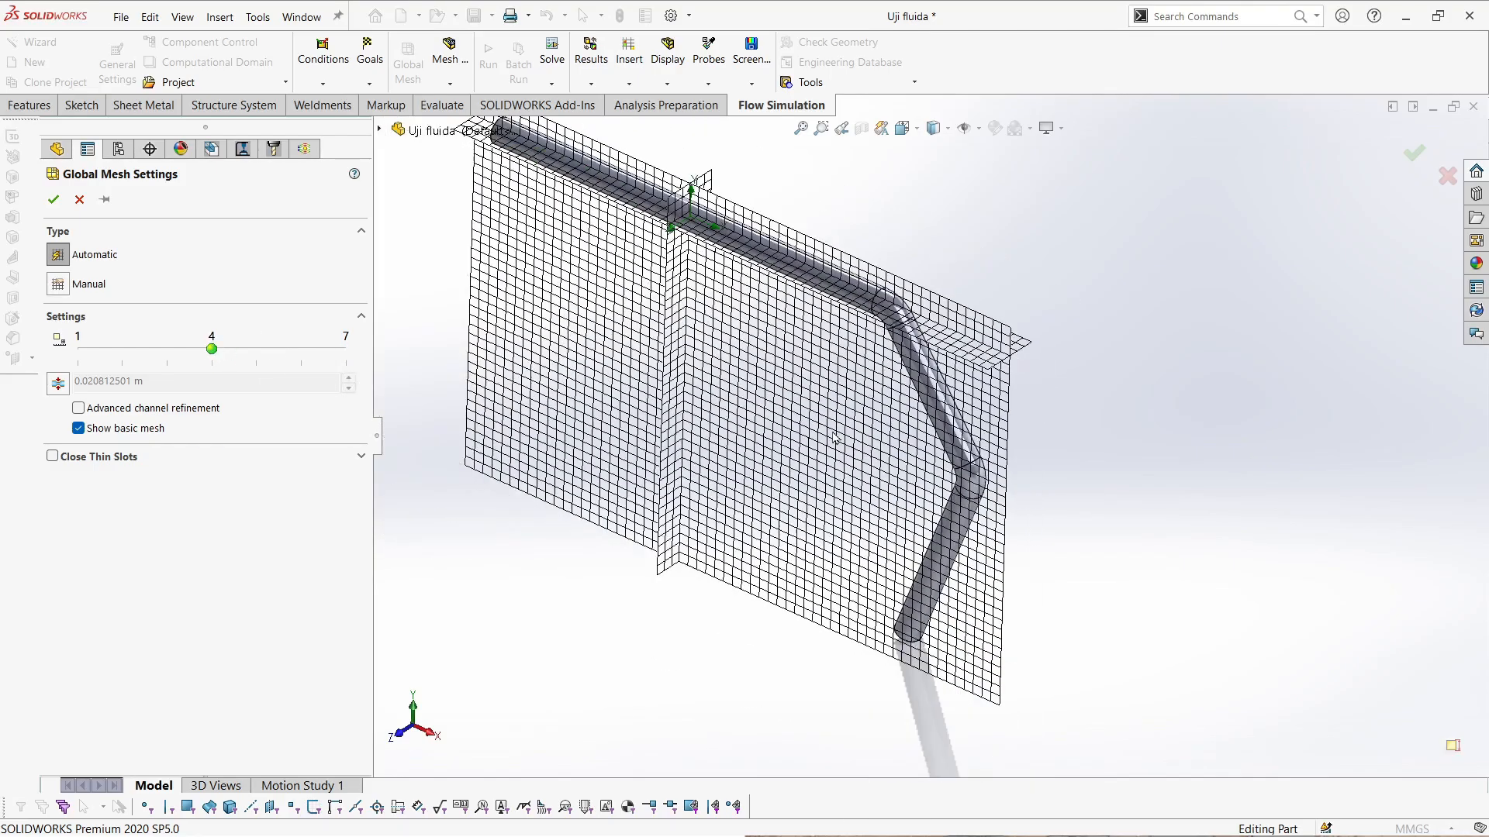
scroll(877, 387, down, 2)
scroll(876, 388, up, 3)
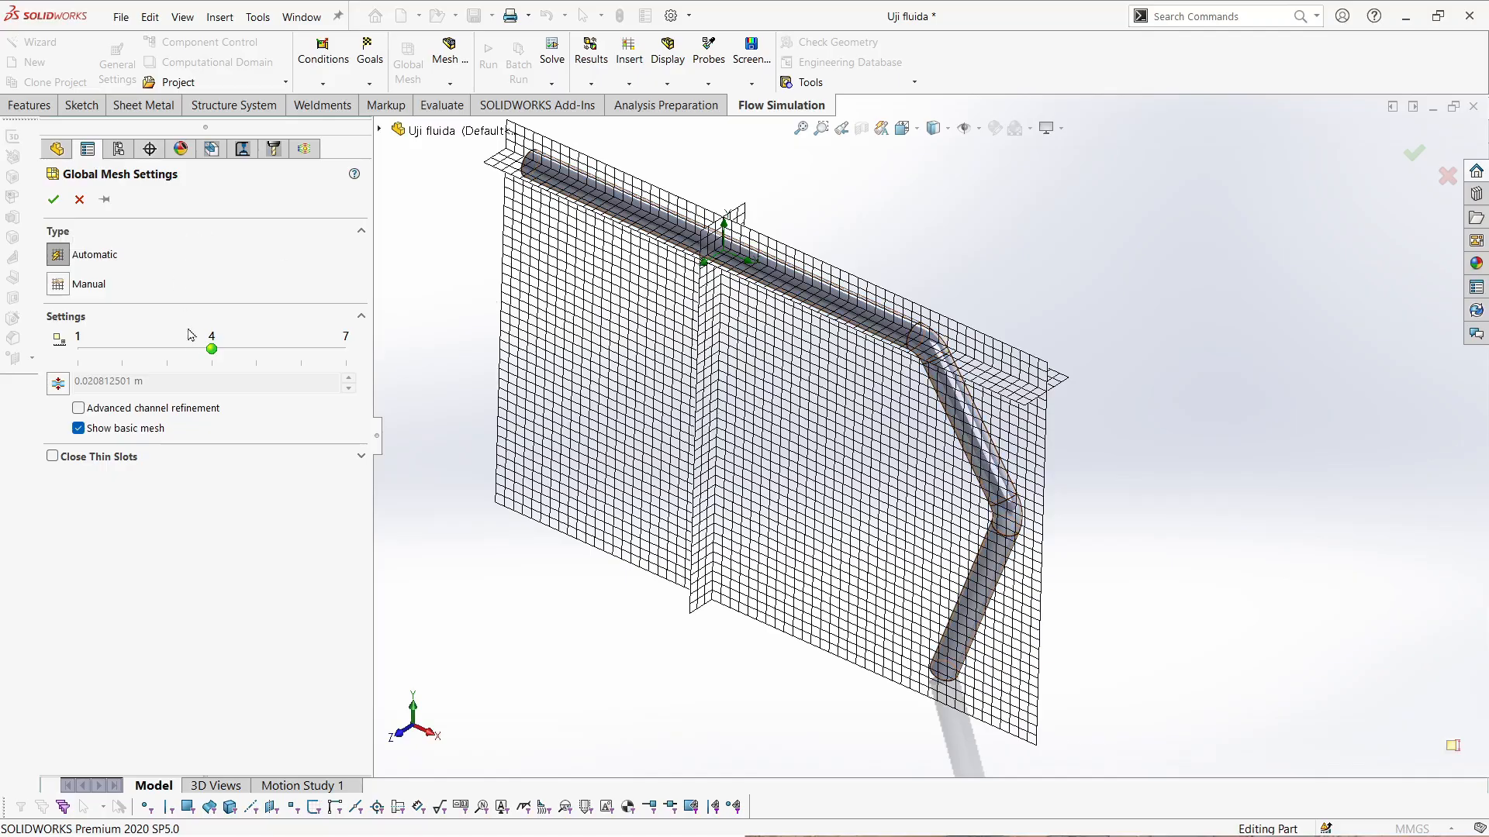
click(53, 199)
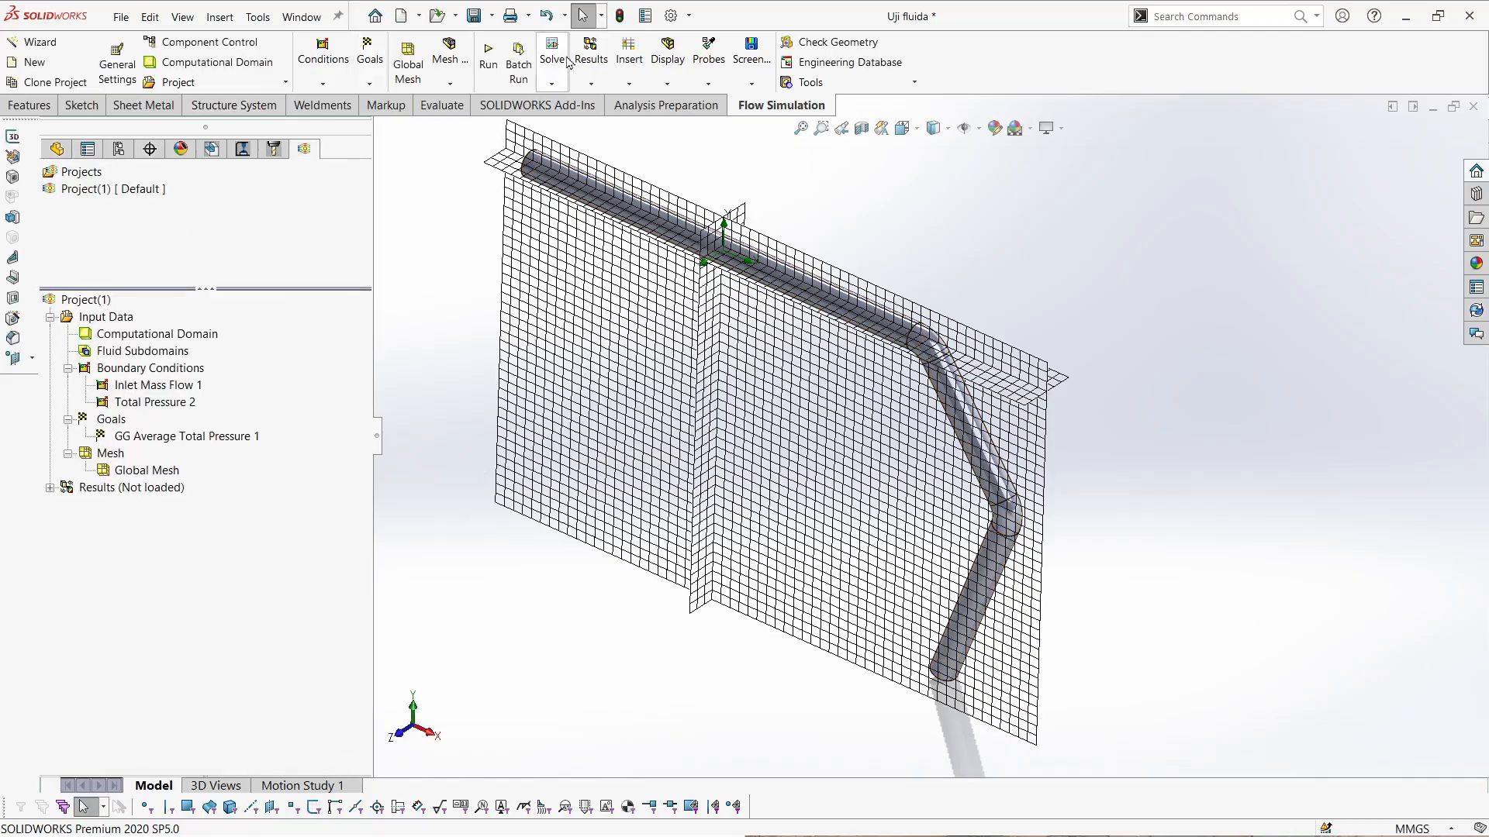
- Open the calculation control options and examine the saving settings, including the backup interval and its unit
click(560, 83)
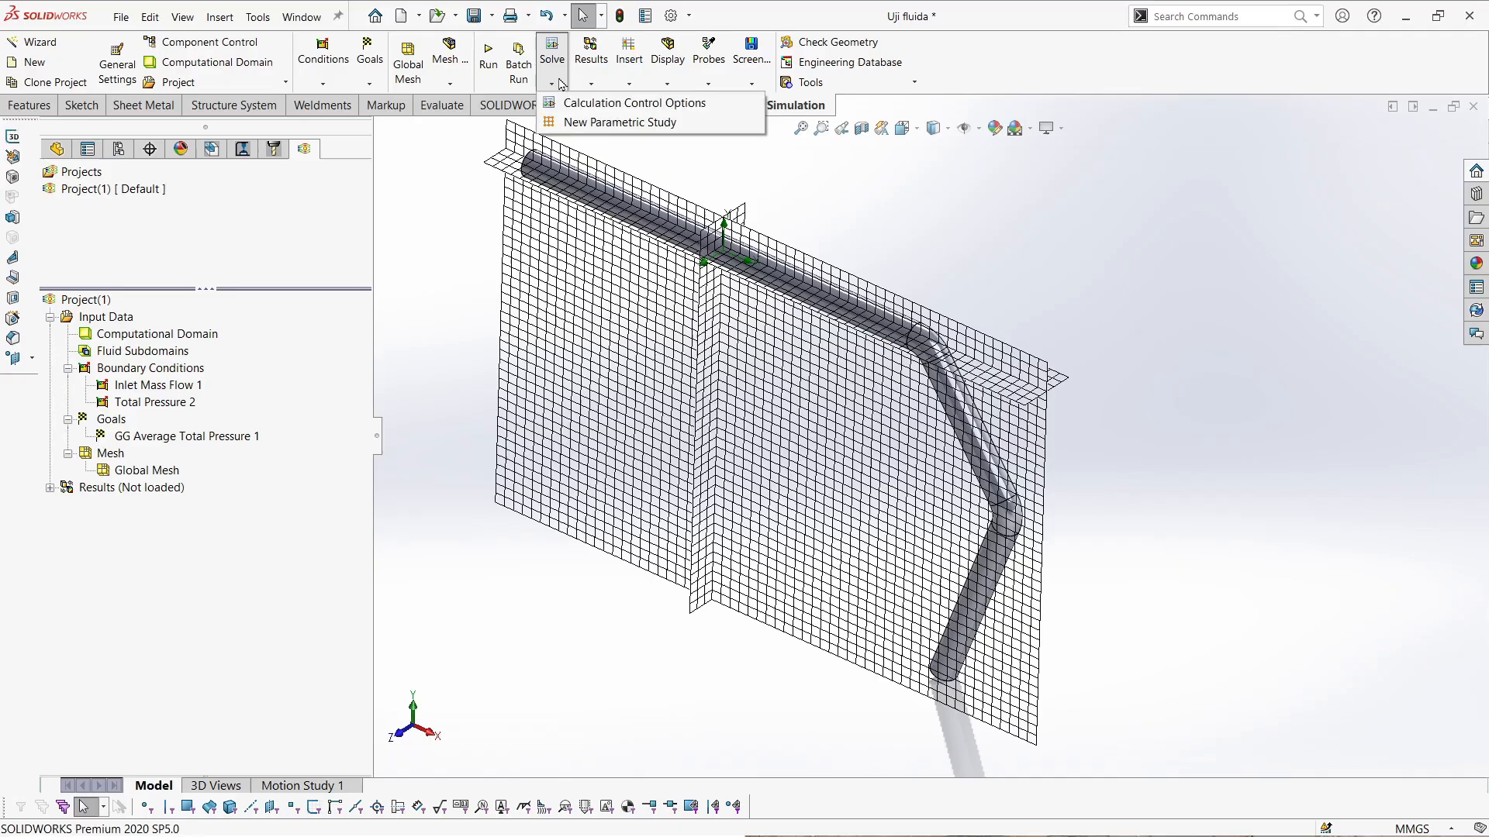
click(595, 106)
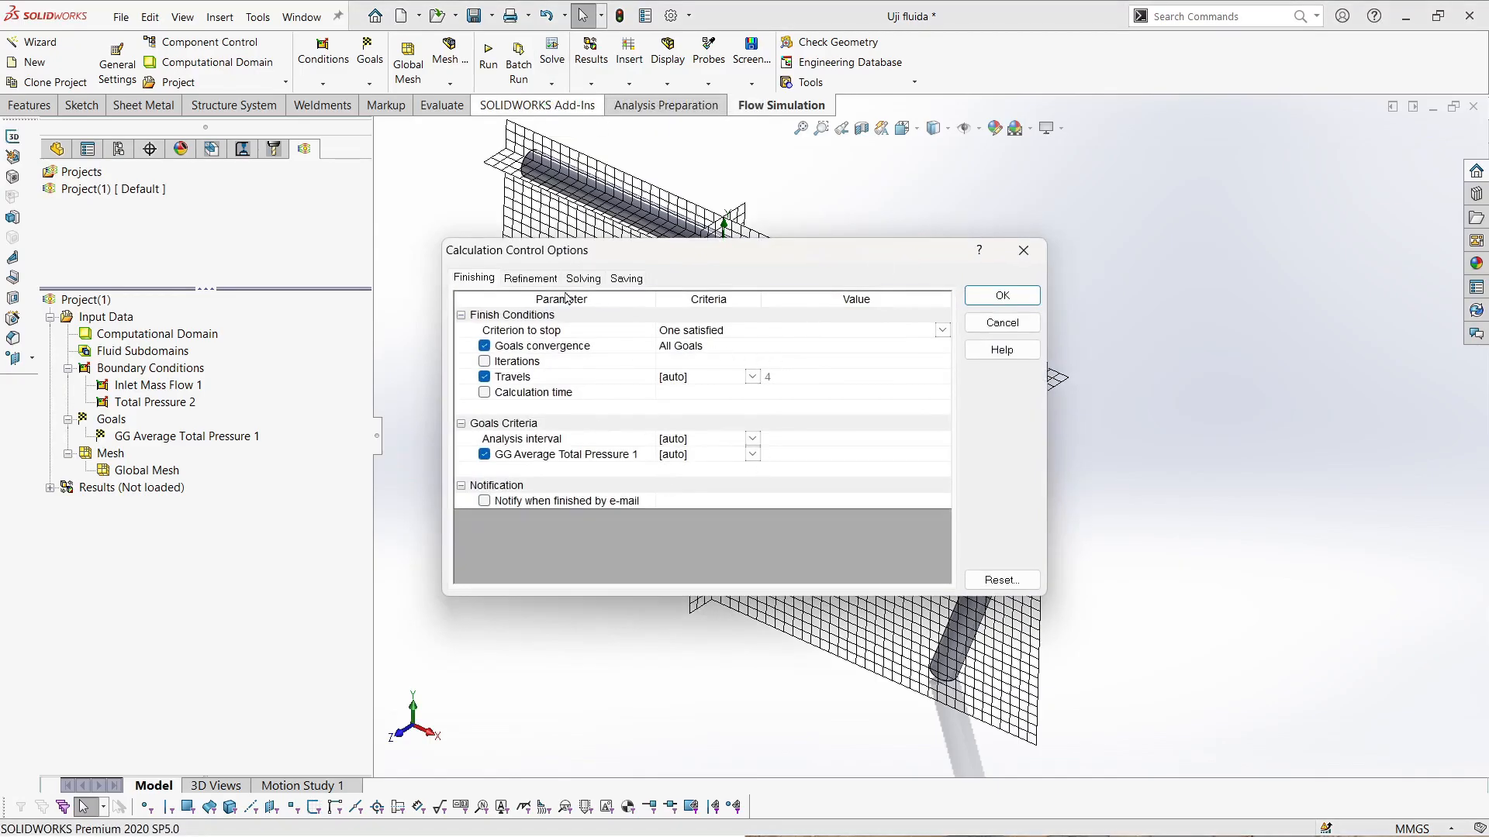
click(636, 281)
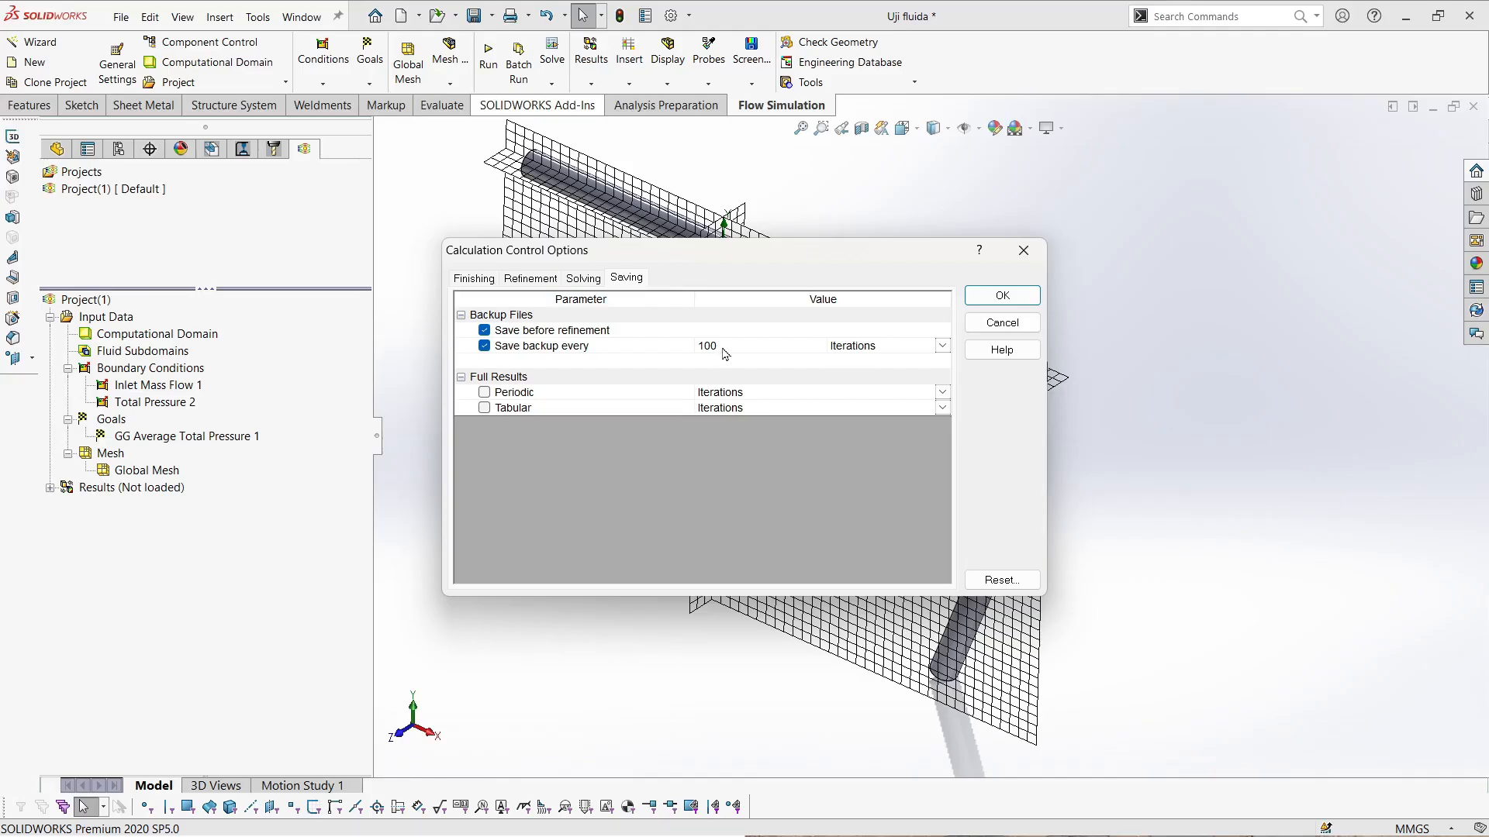
click(724, 349)
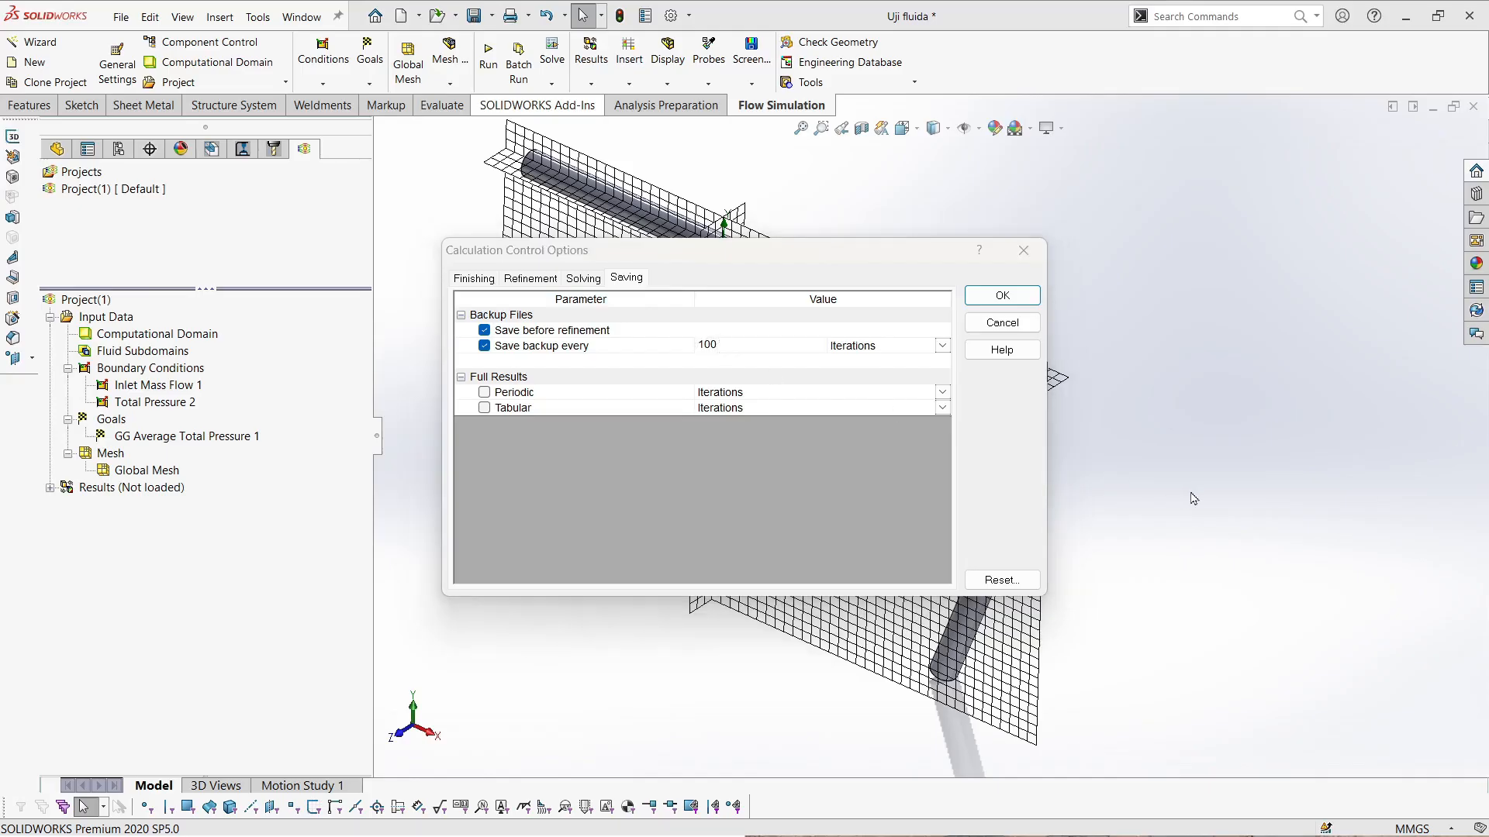
click(943, 346)
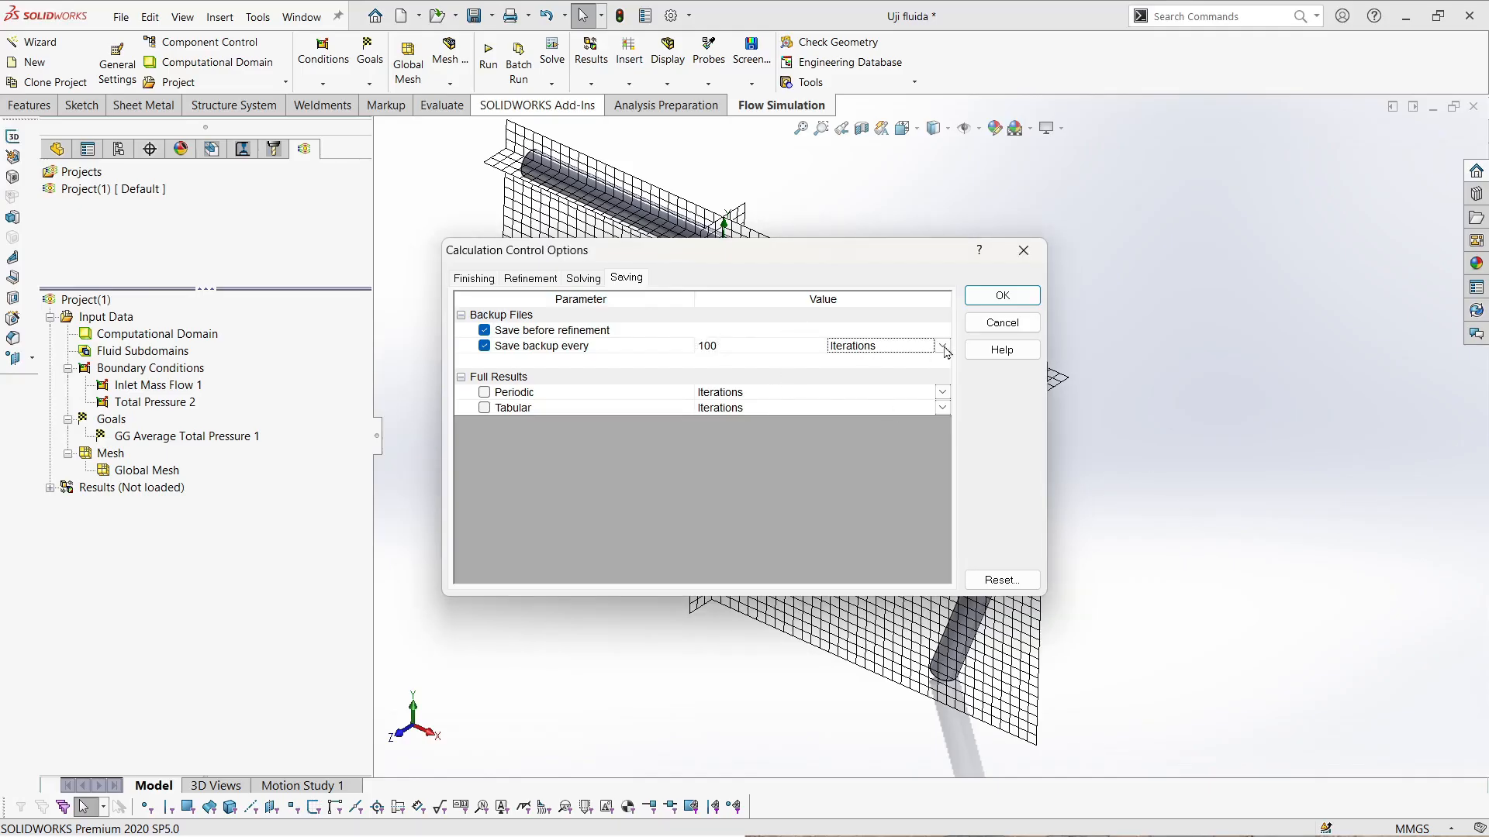
click(944, 347)
click(944, 348)
click(804, 339)
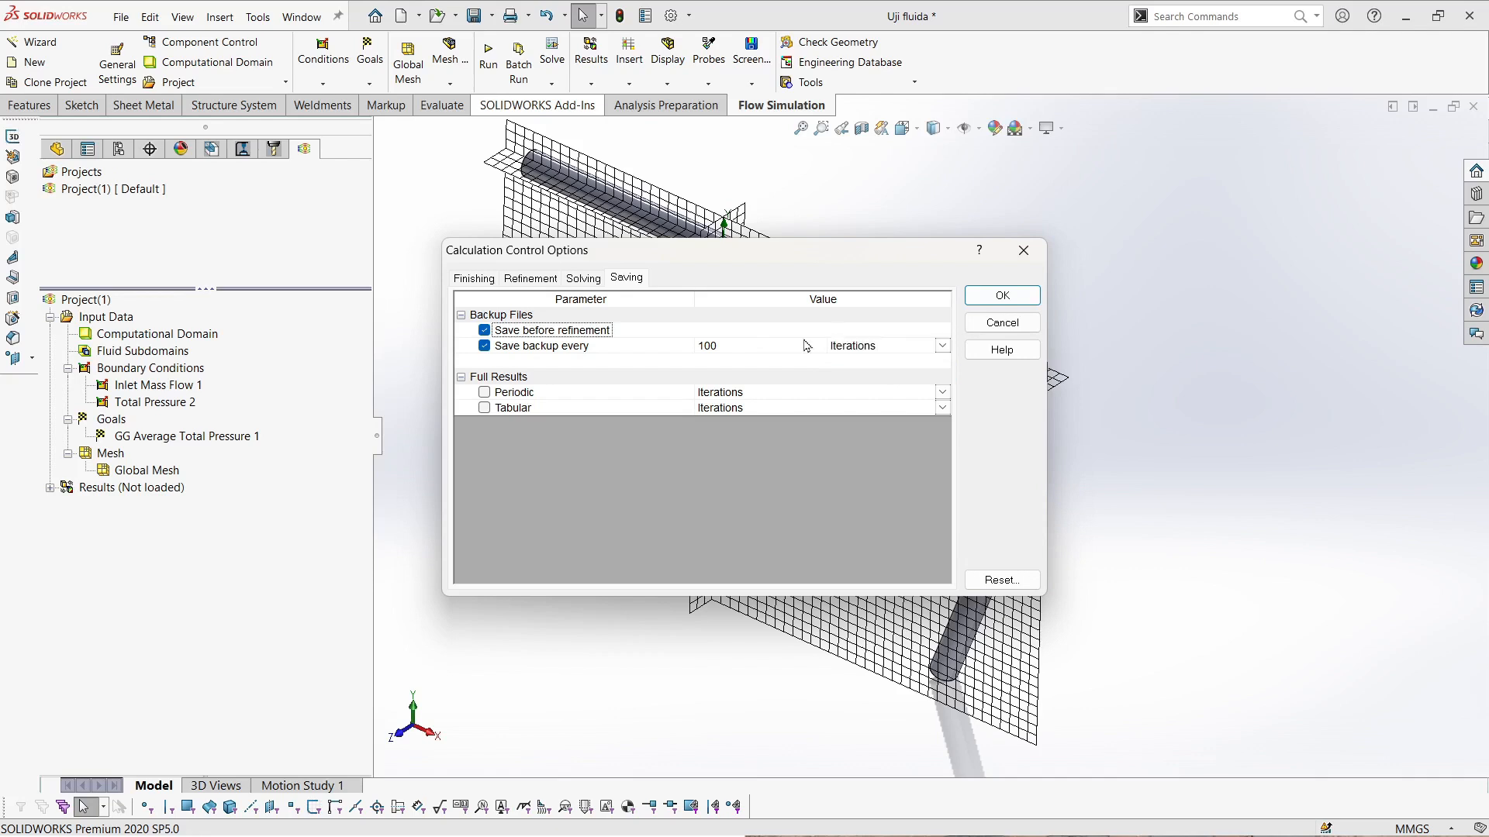
click(804, 348)
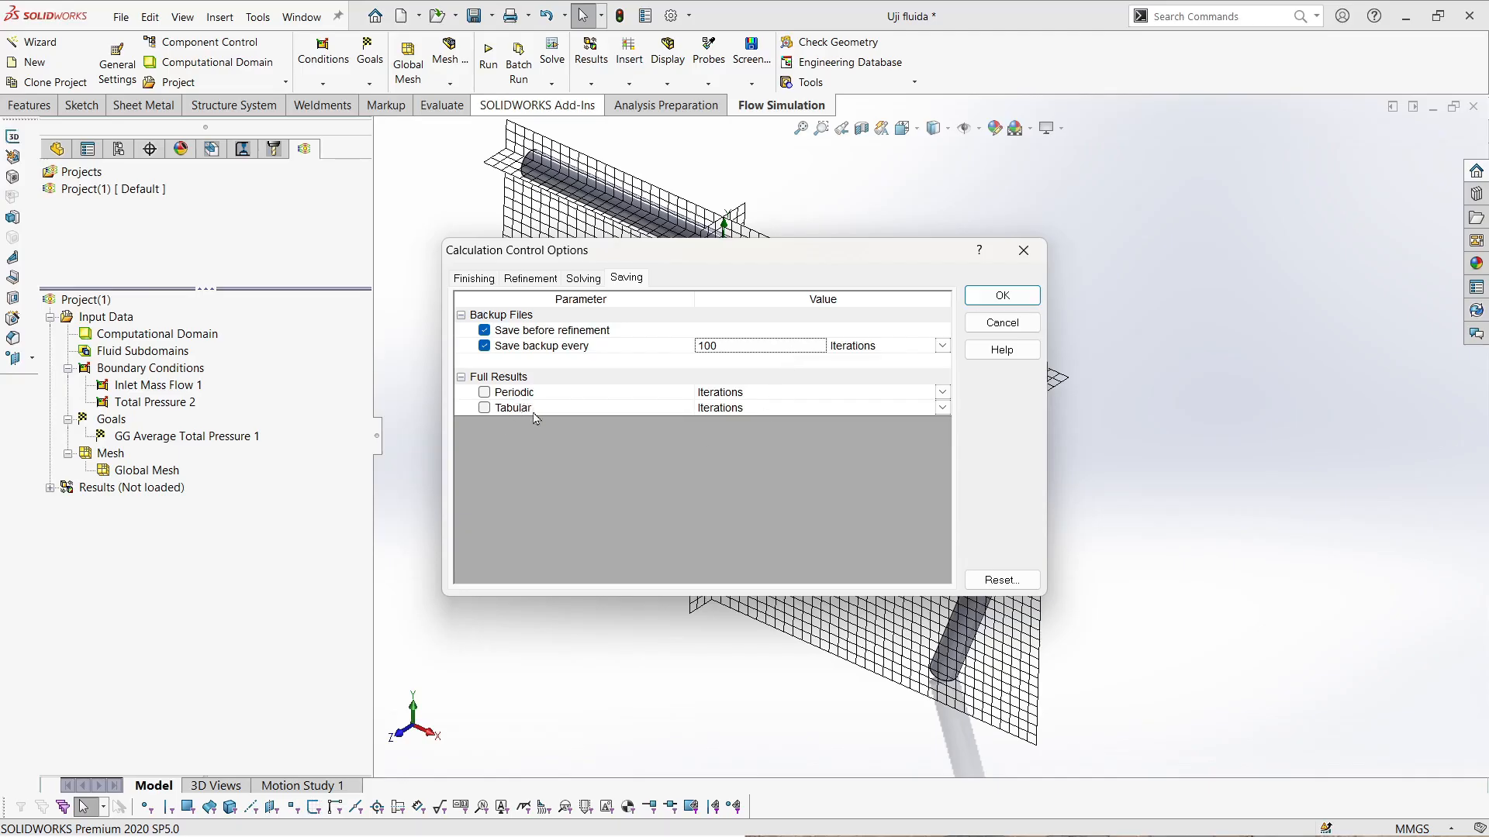
click(768, 345)
drag(768, 344, 611, 359)
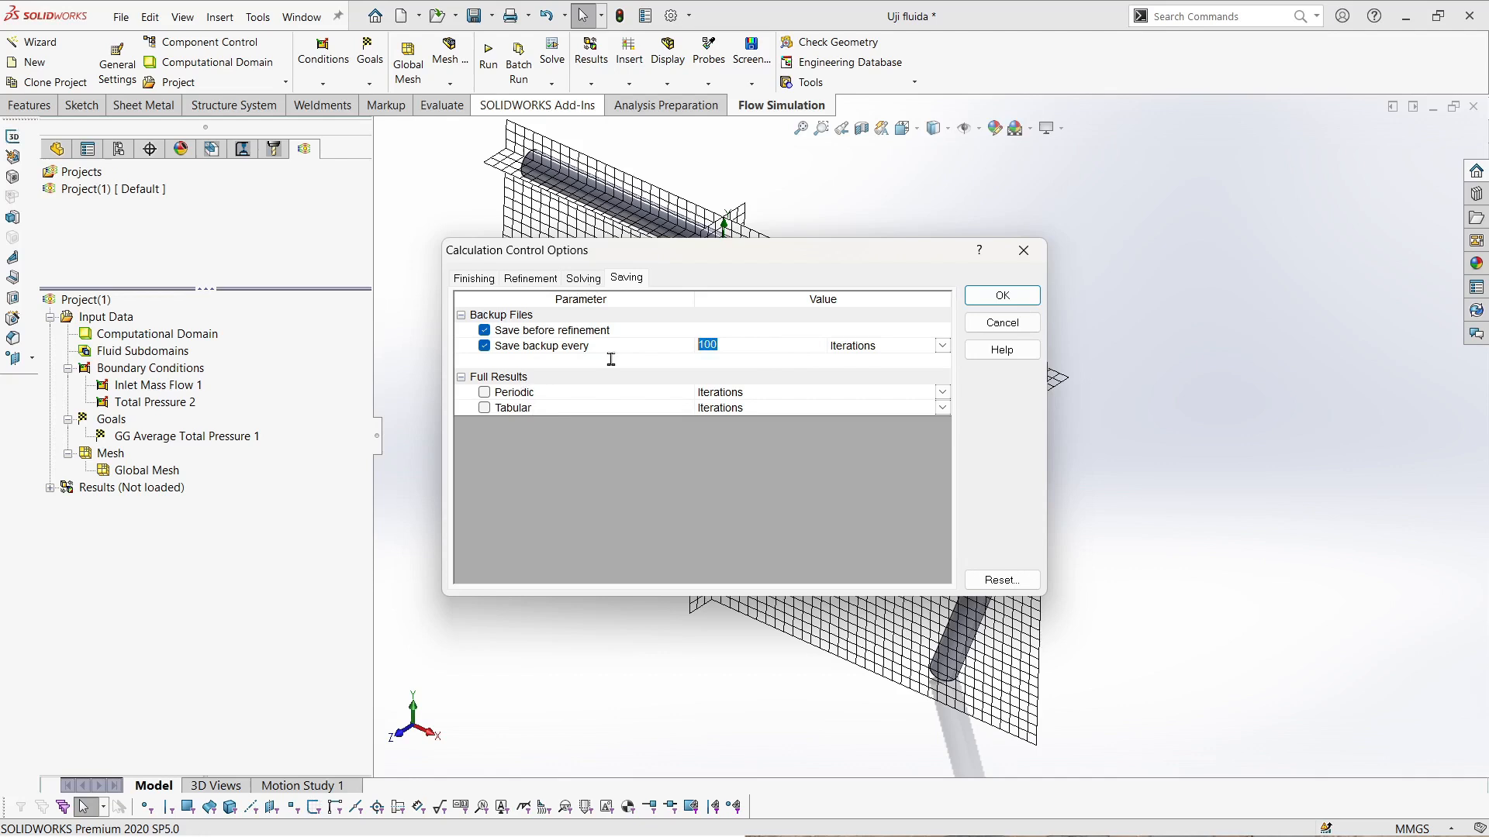
click(751, 467)
- Review the solving, refinement, finishing and saving options of the calculation control and close them without changes
click(583, 278)
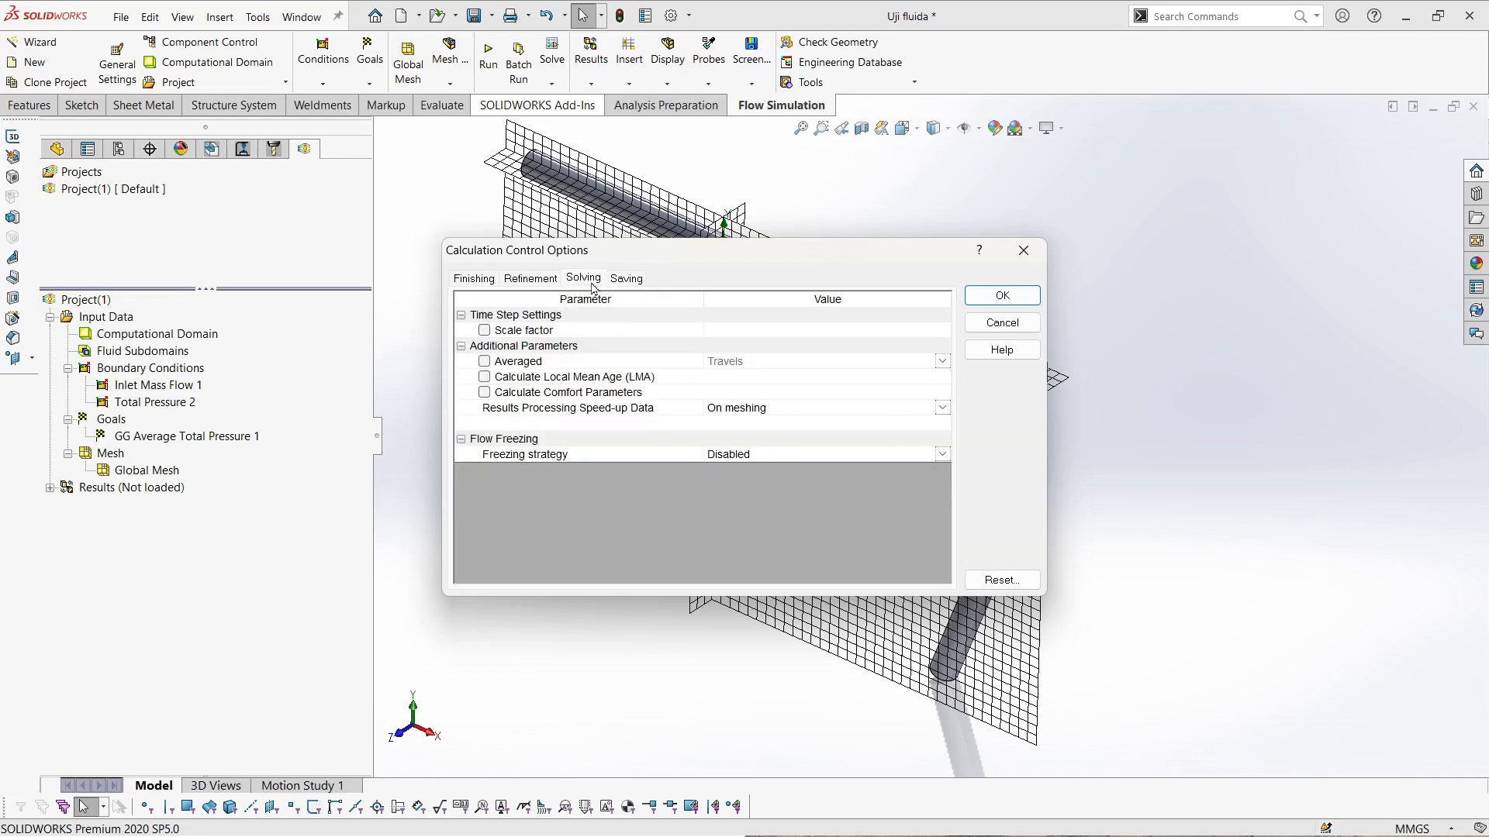
click(543, 278)
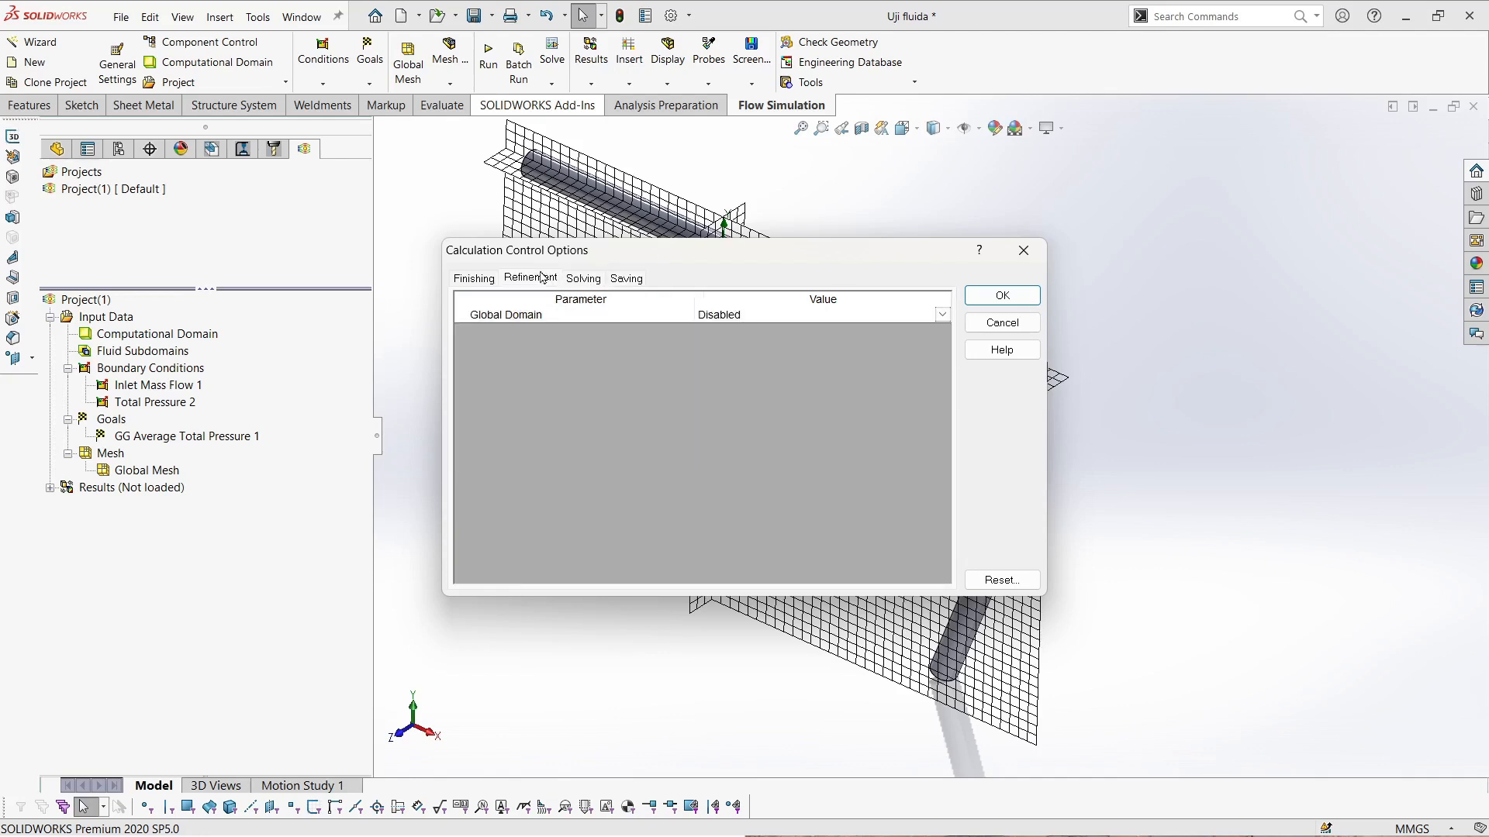
click(942, 315)
click(747, 426)
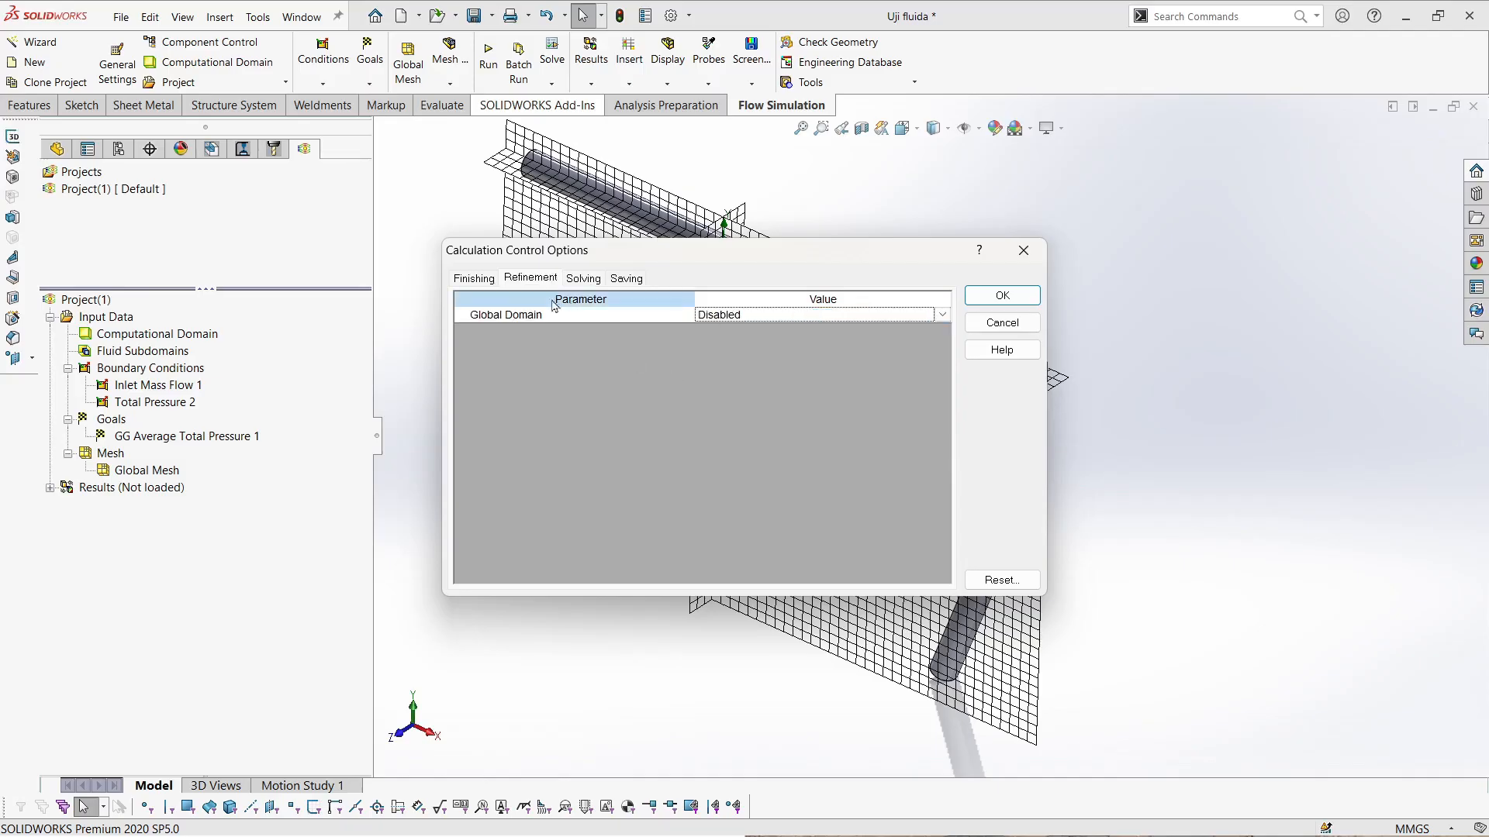
click(478, 279)
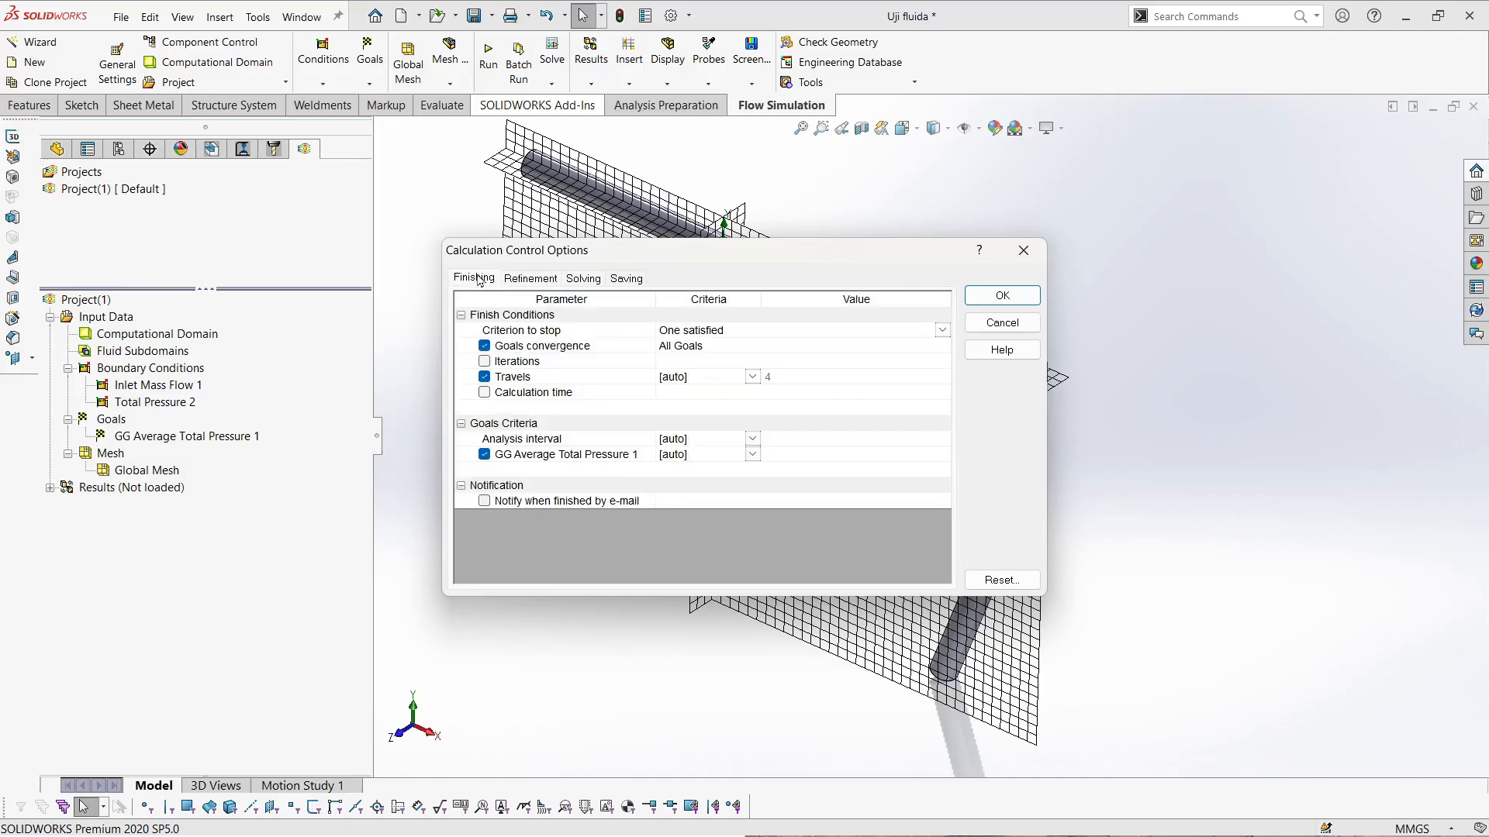
click(583, 279)
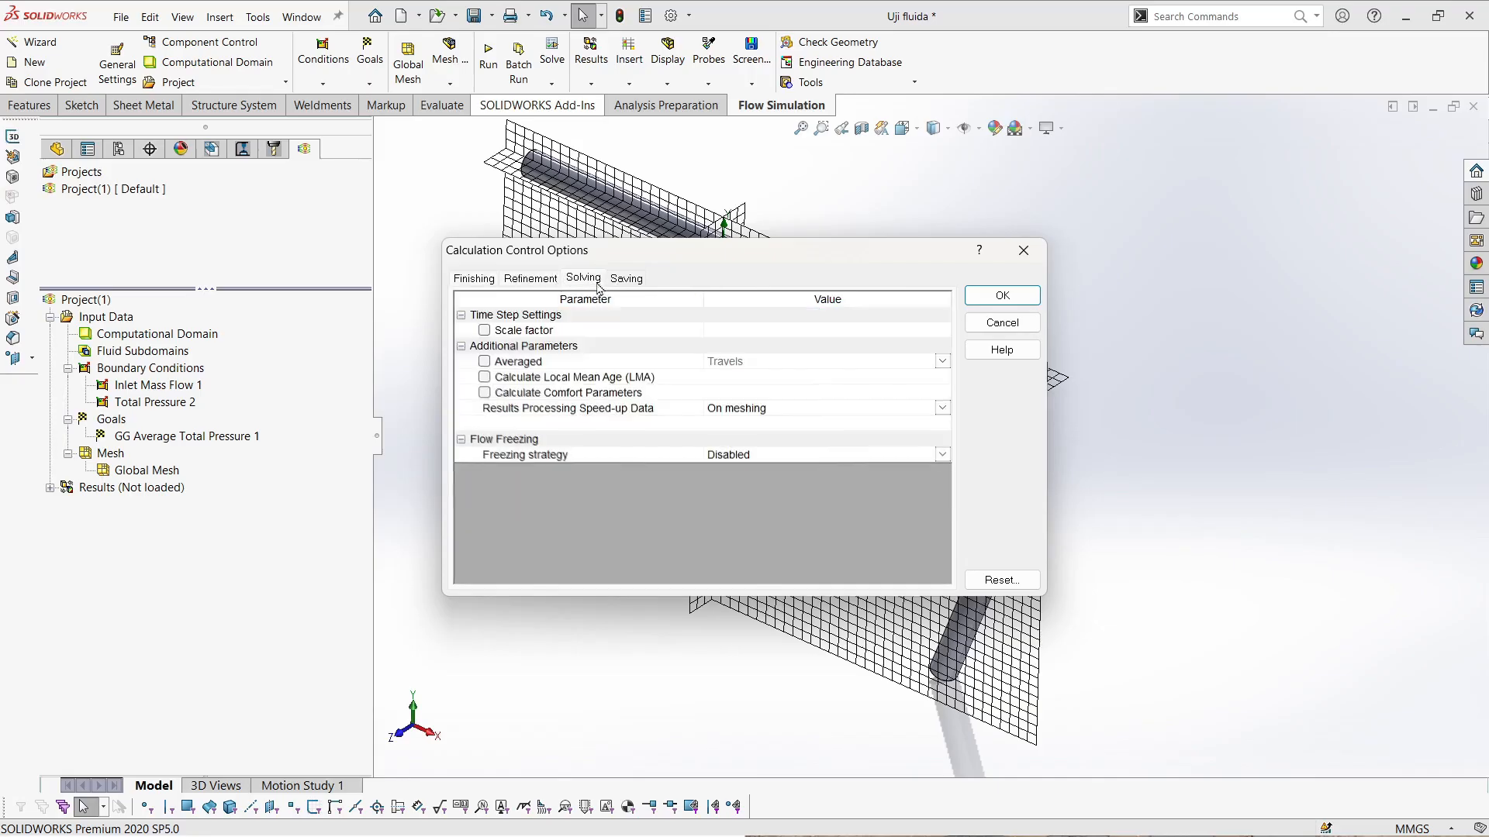
click(625, 279)
click(596, 280)
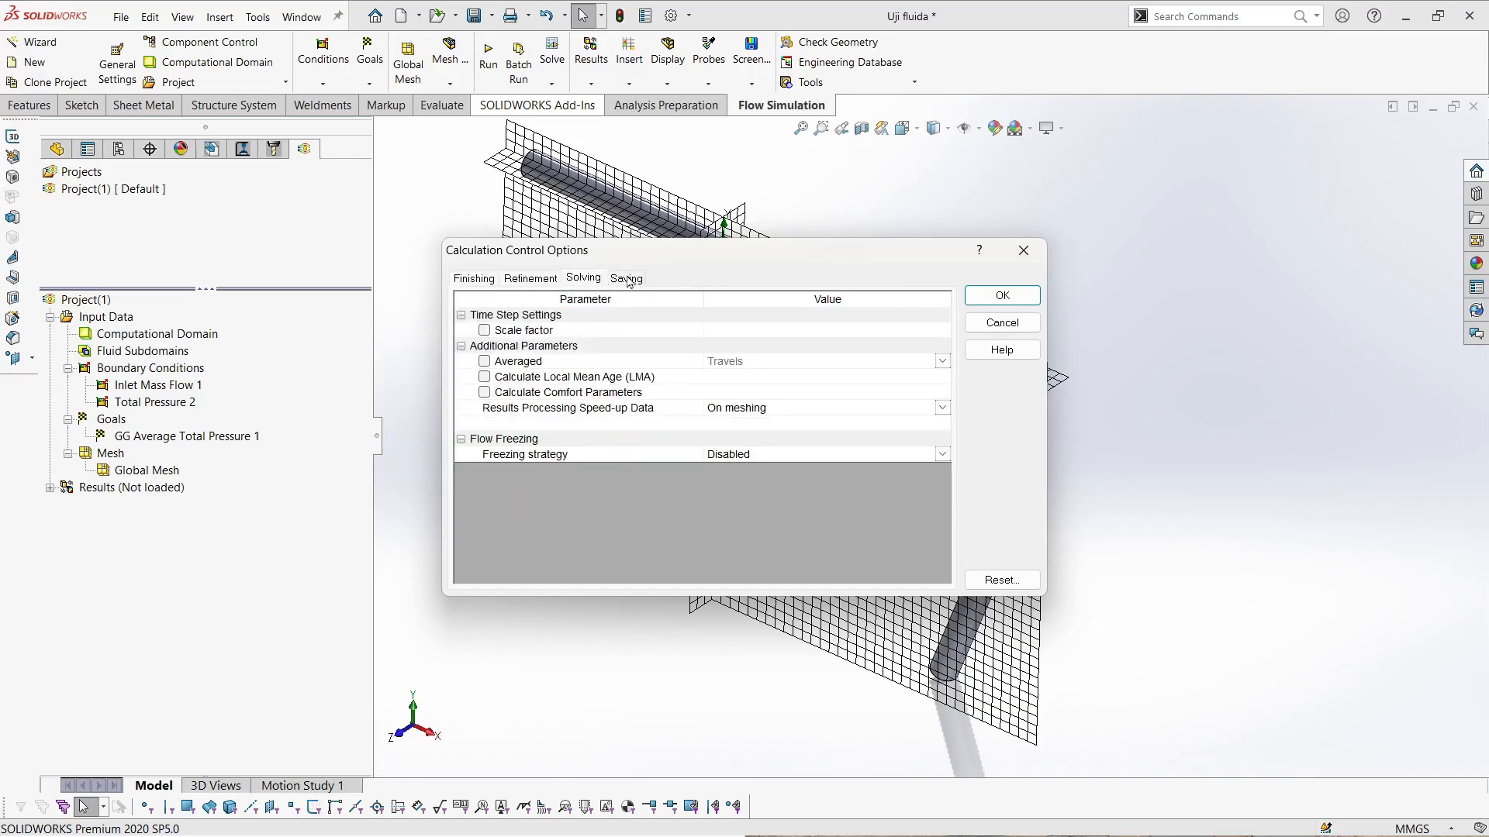
click(626, 278)
click(1023, 250)
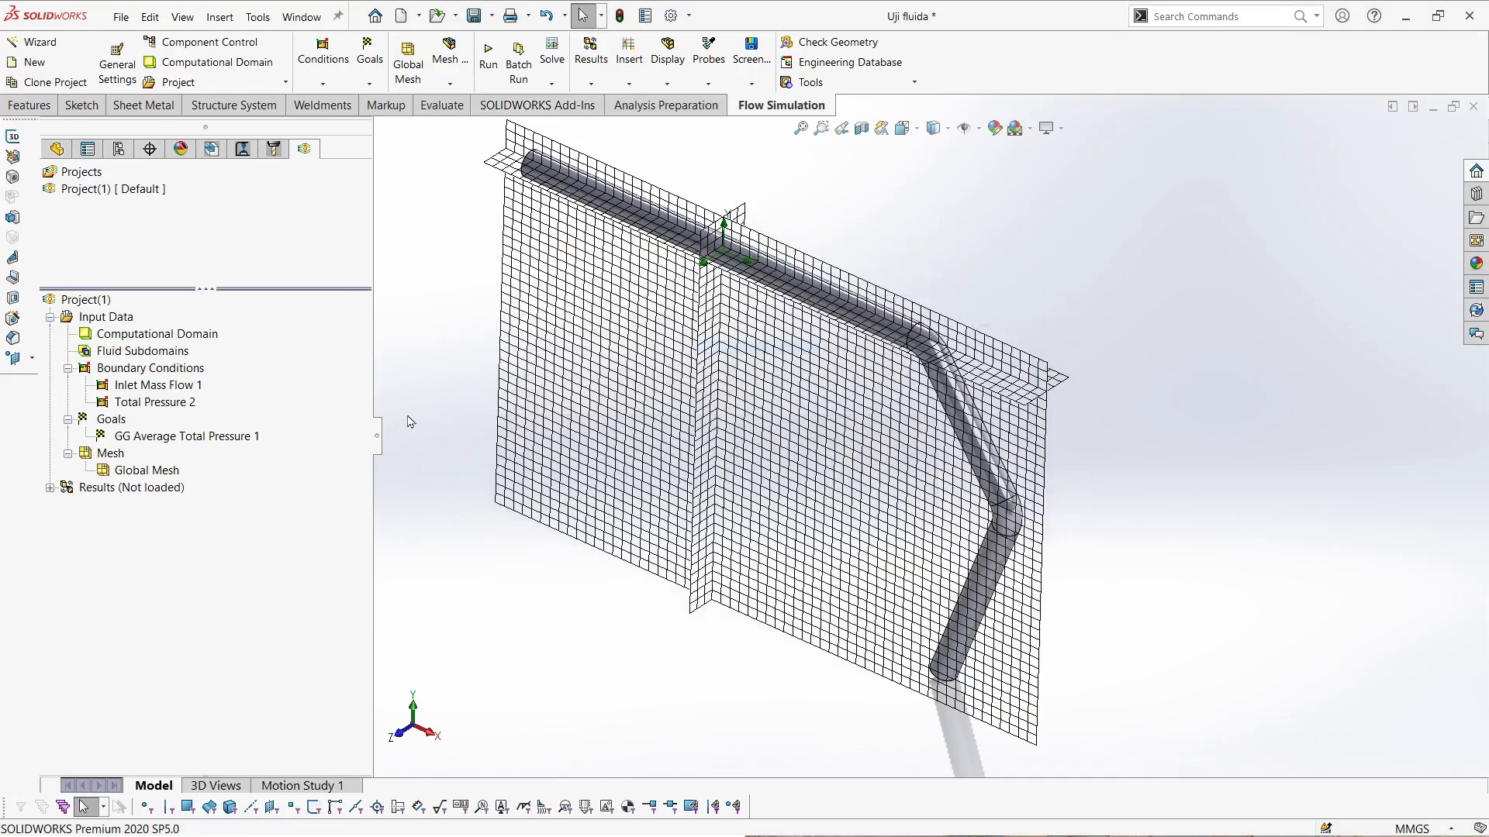
- Hide the basic mesh displayed around the pipe
right_click(144, 471)
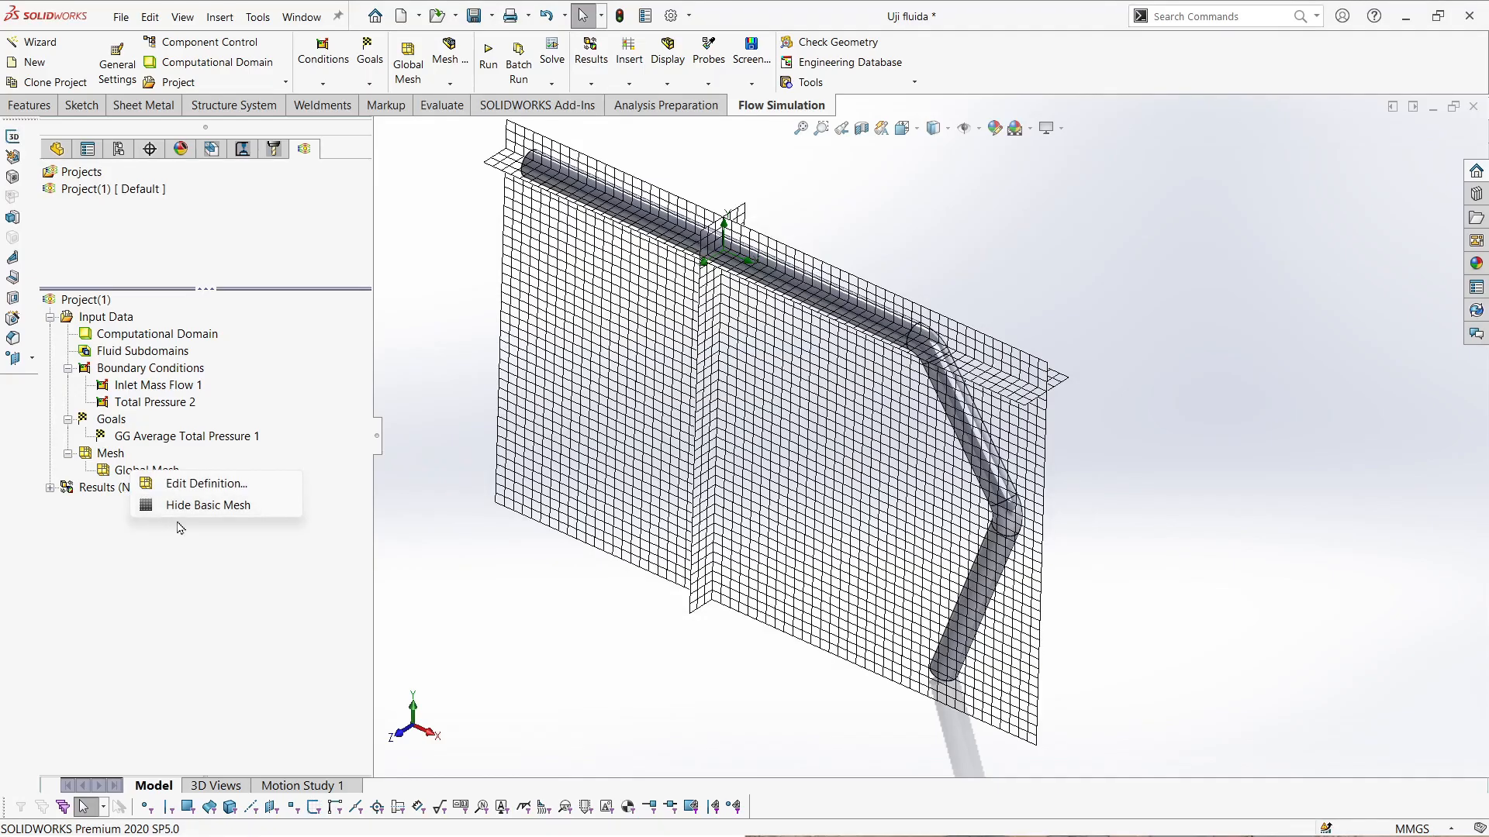
click(208, 506)
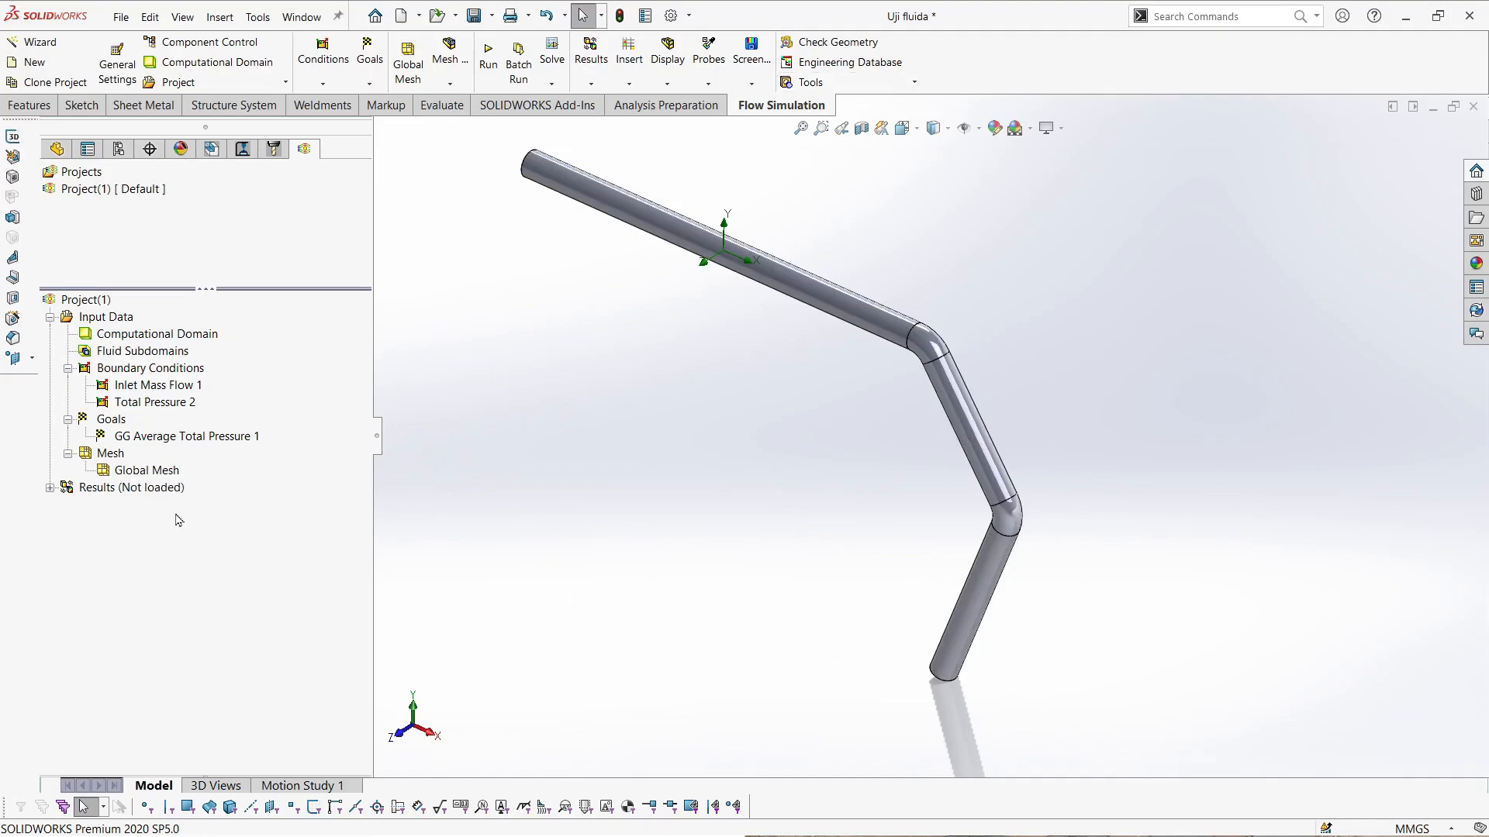
click(489, 60)
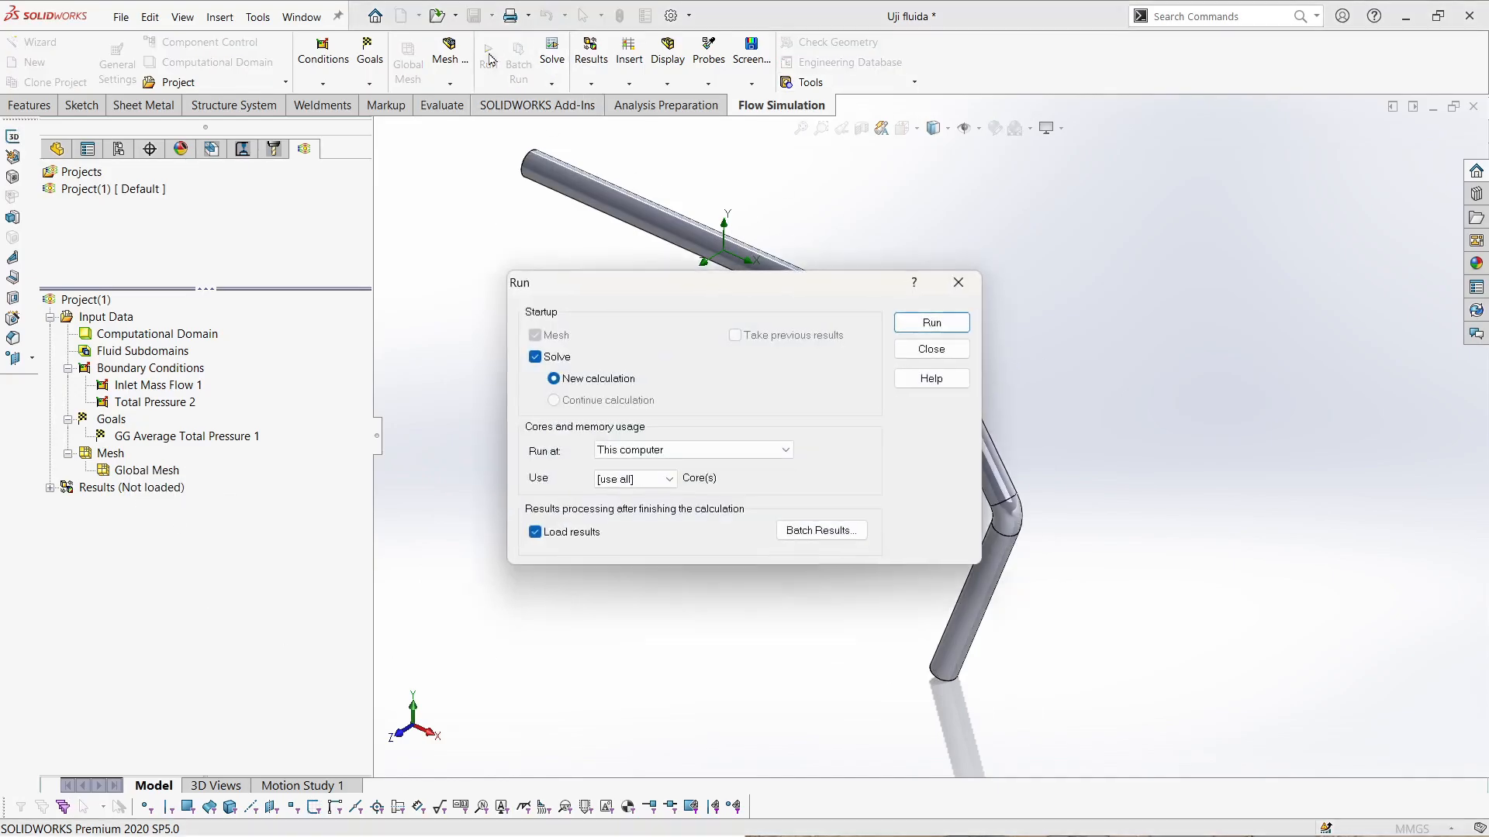
click(939, 322)
click(338, 73)
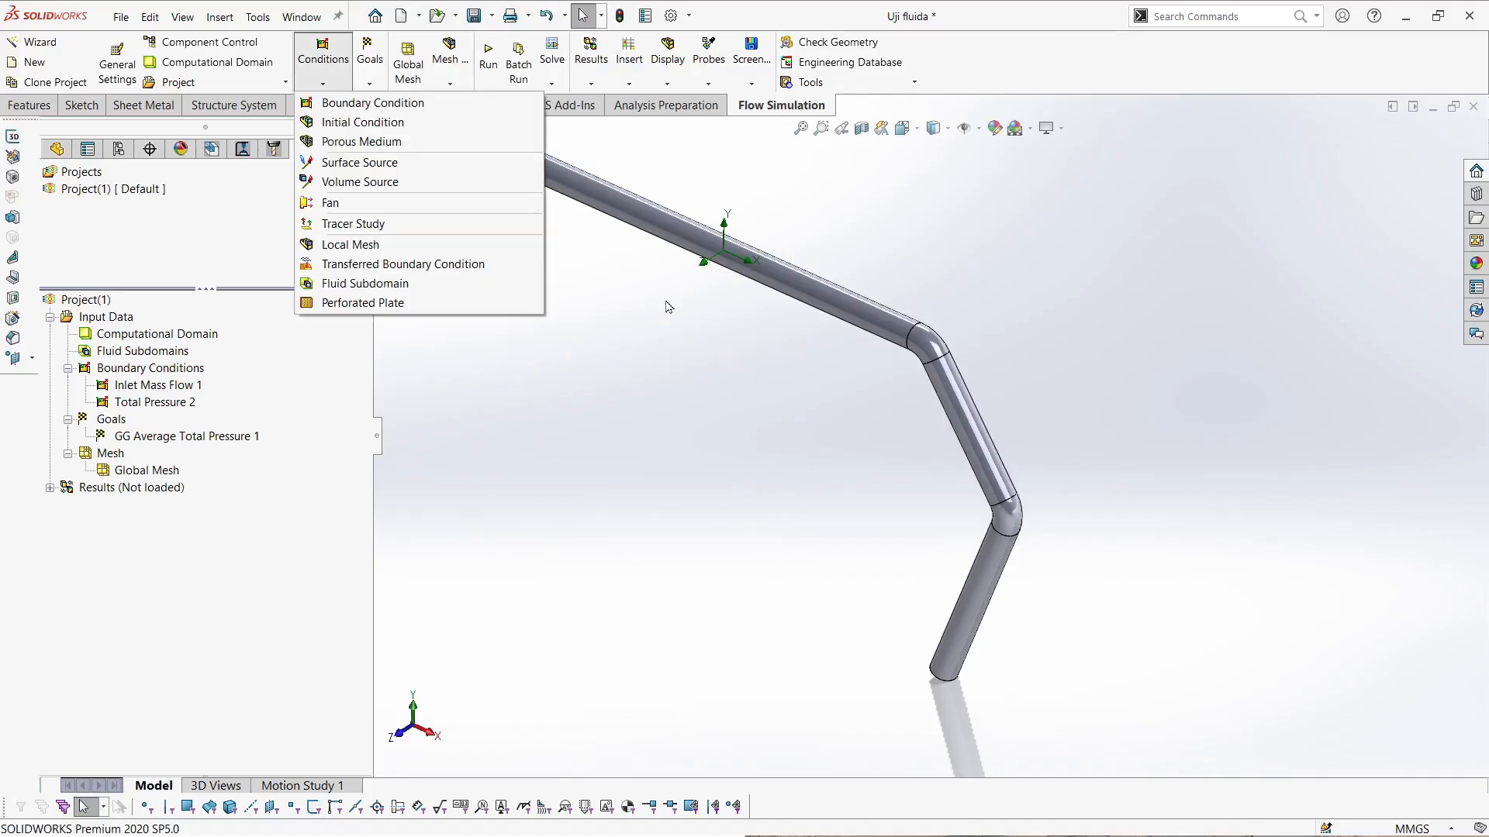
click(458, 78)
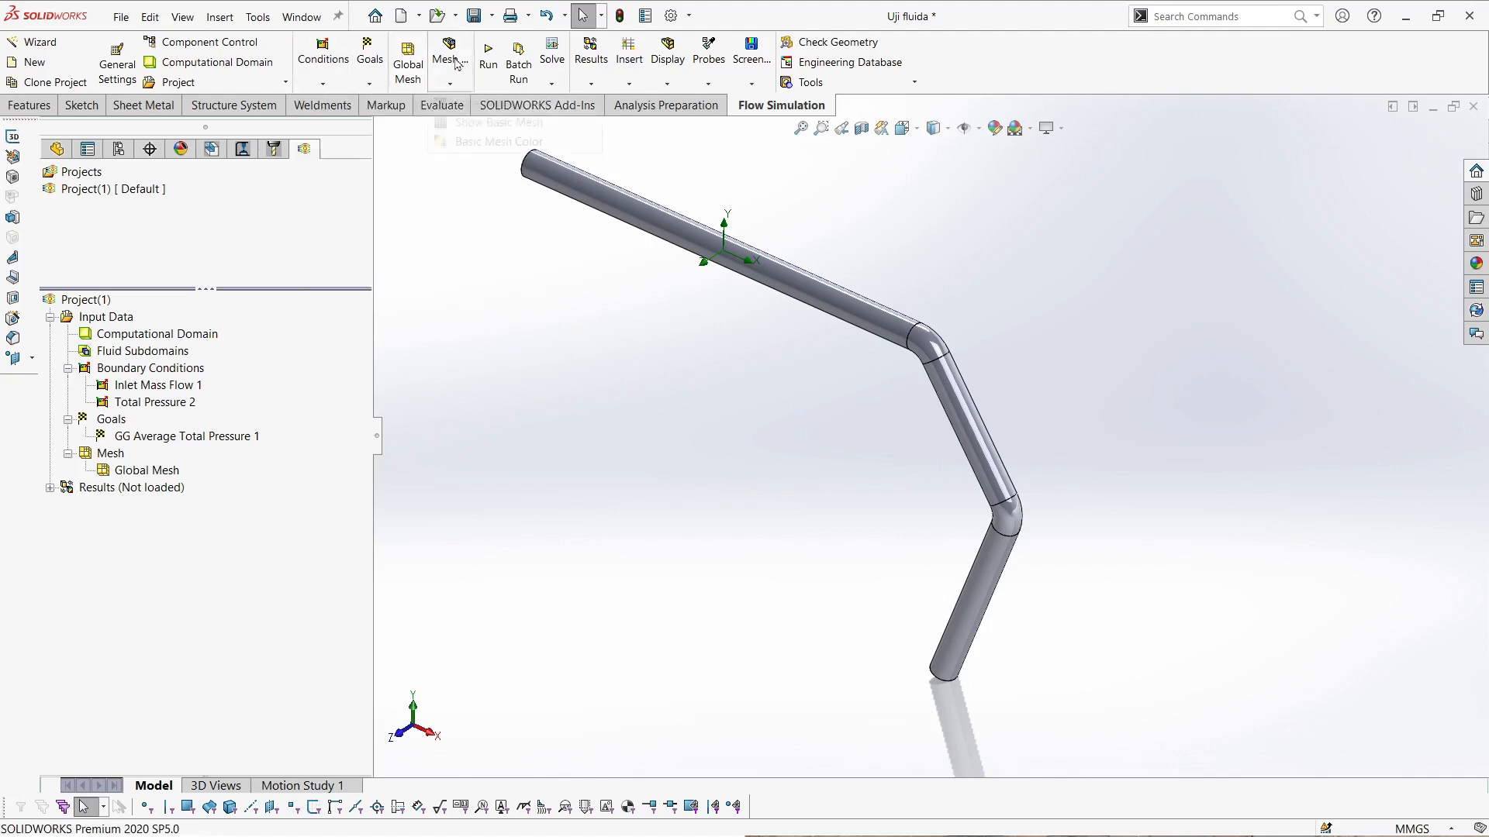
click(463, 79)
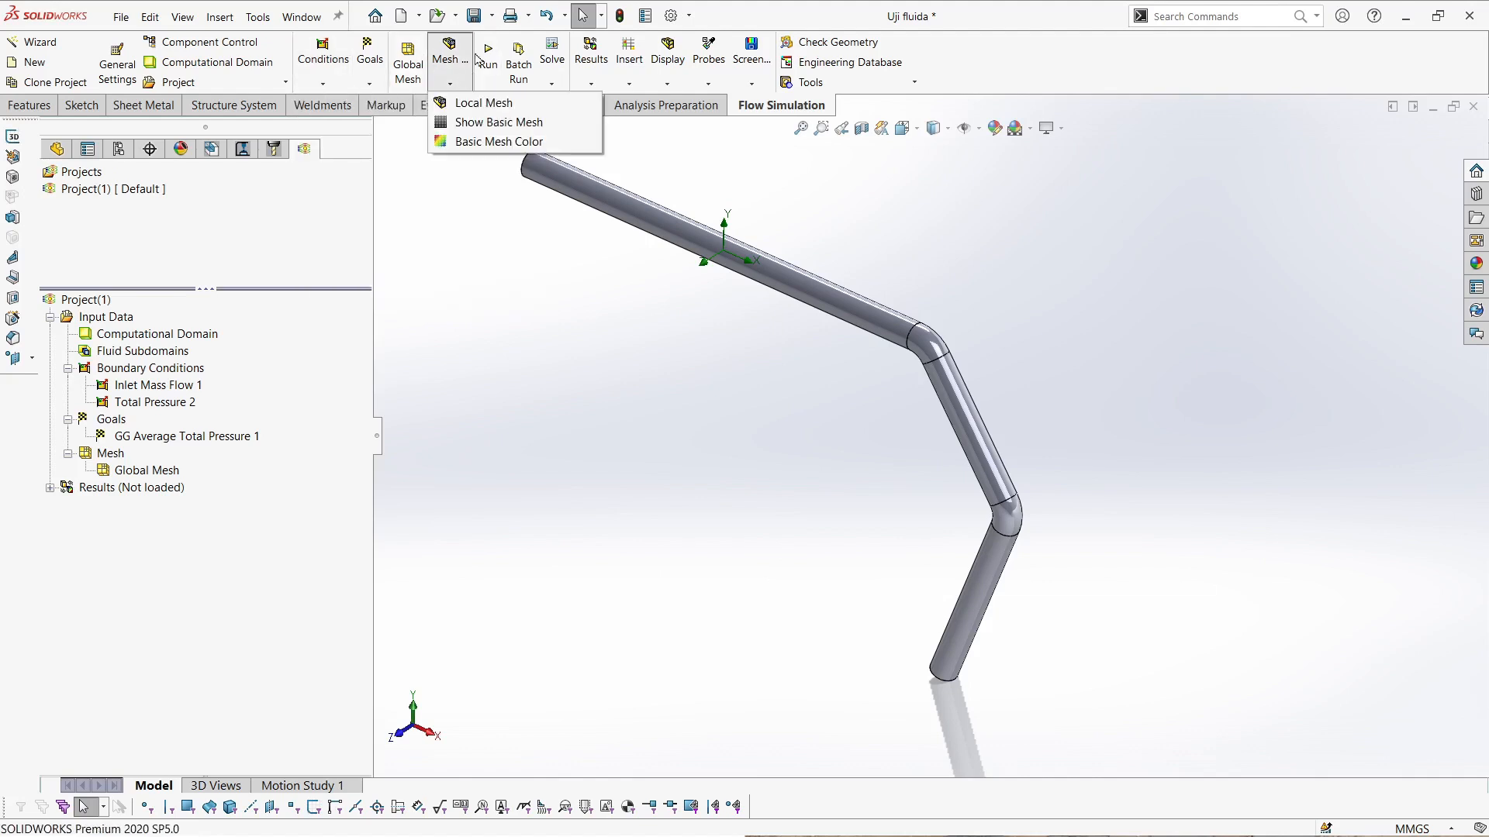
- Open the run settings of the calculation and examine the choices for the number of cores to use
click(487, 62)
click(668, 480)
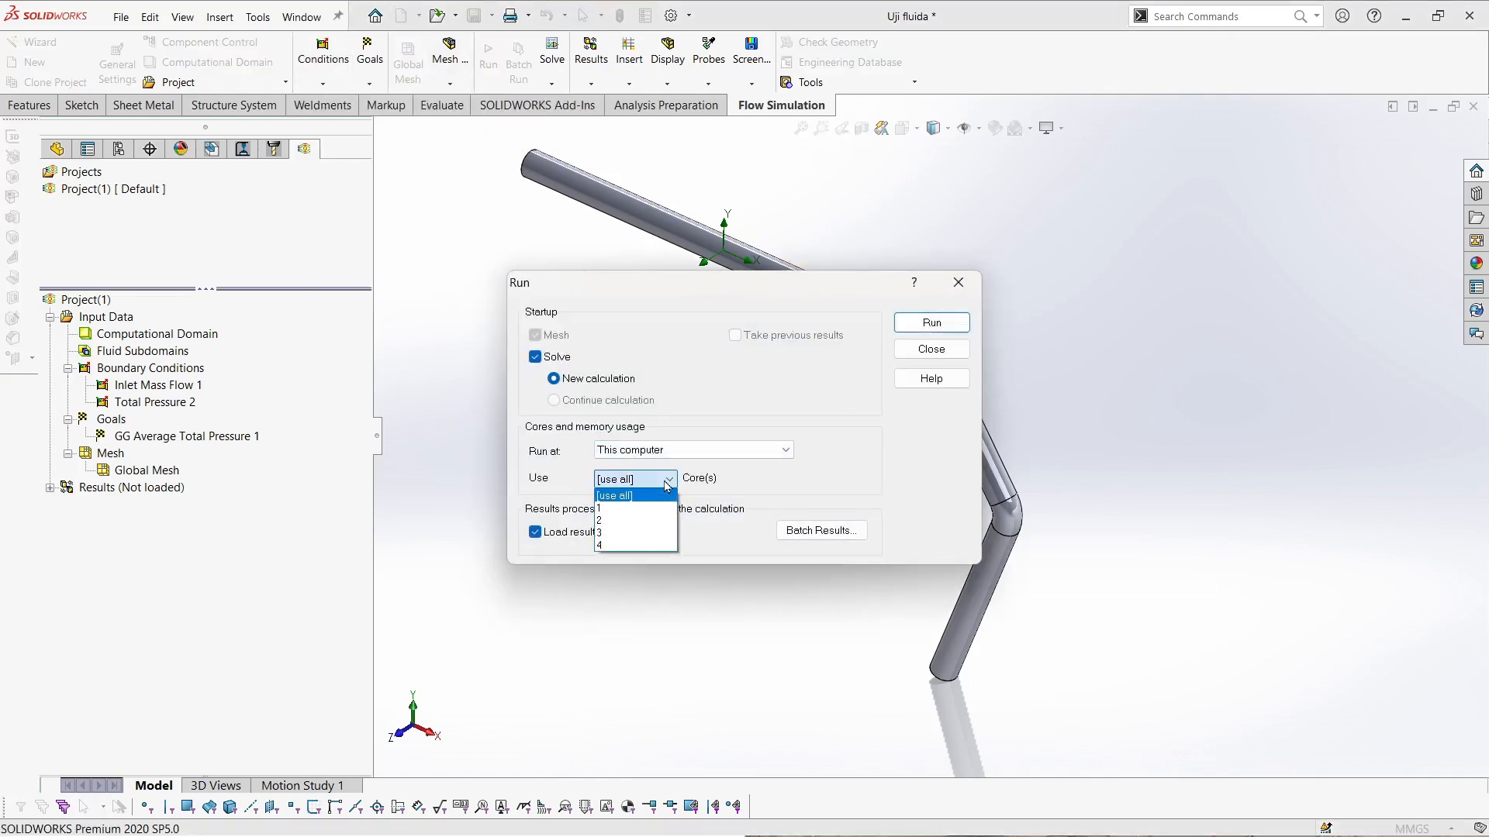
click(699, 448)
click(644, 482)
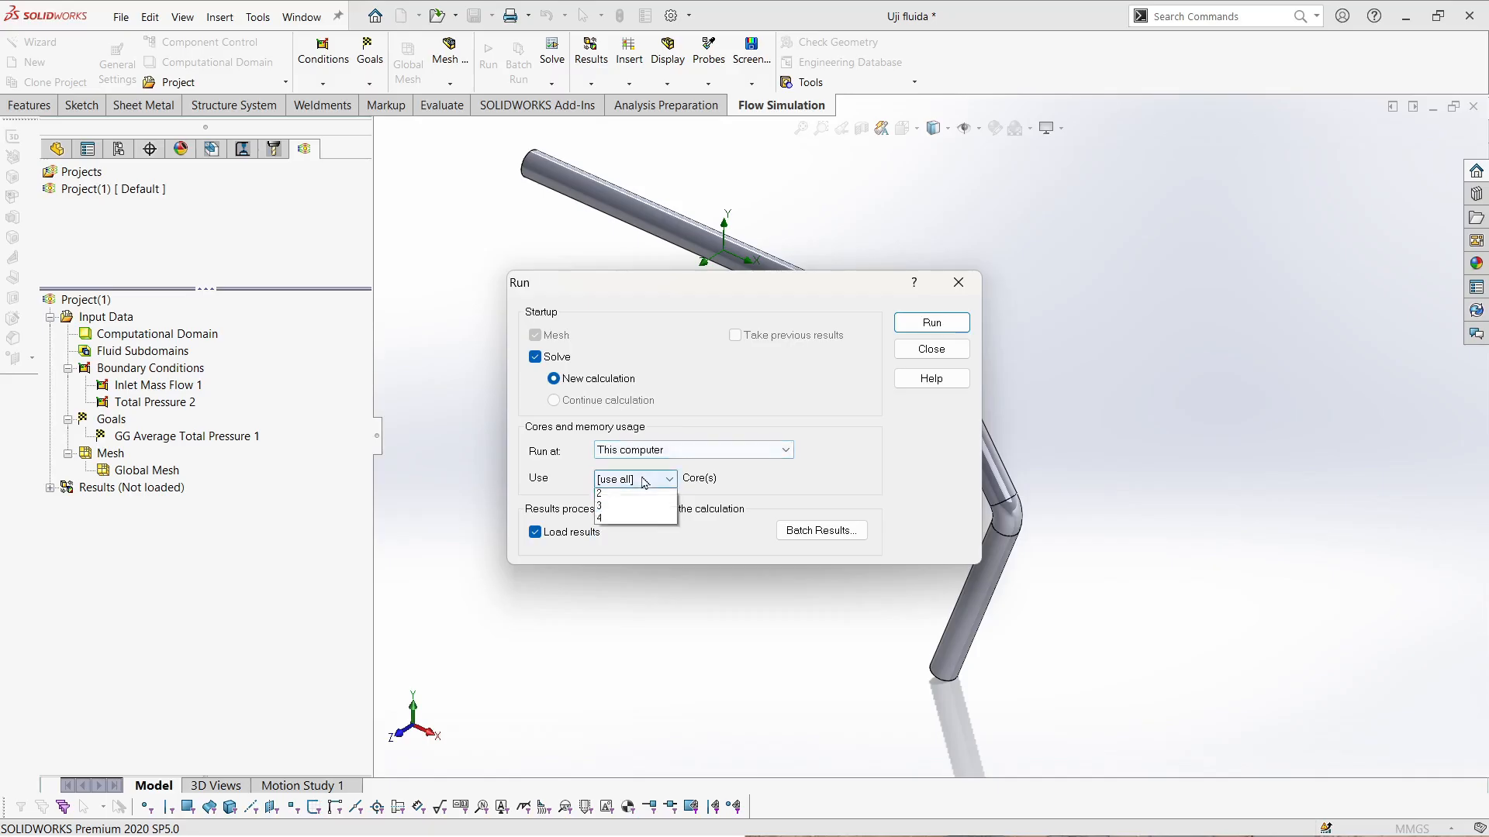
click(645, 480)
click(645, 480)
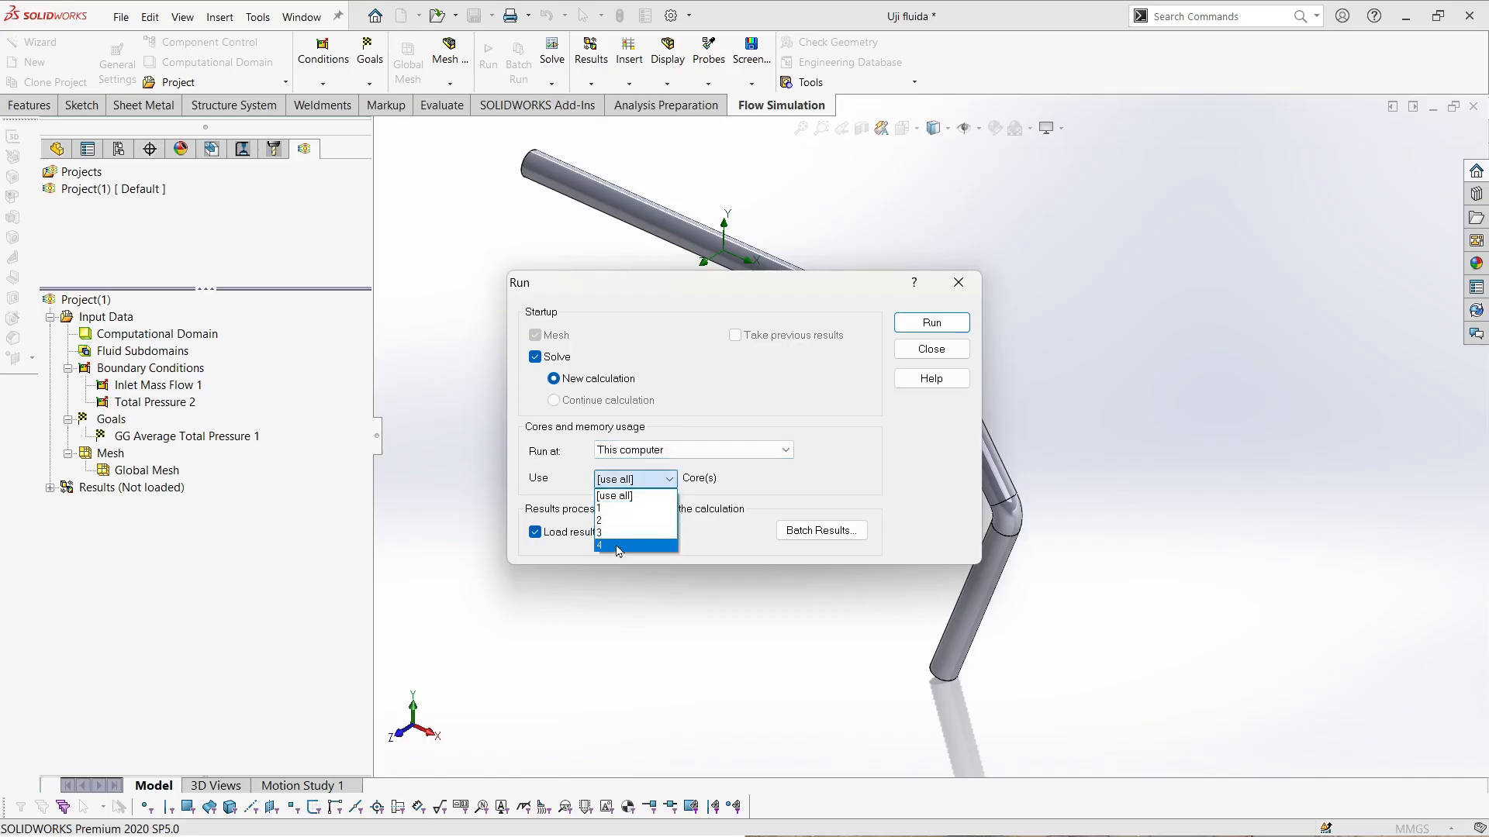
click(824, 632)
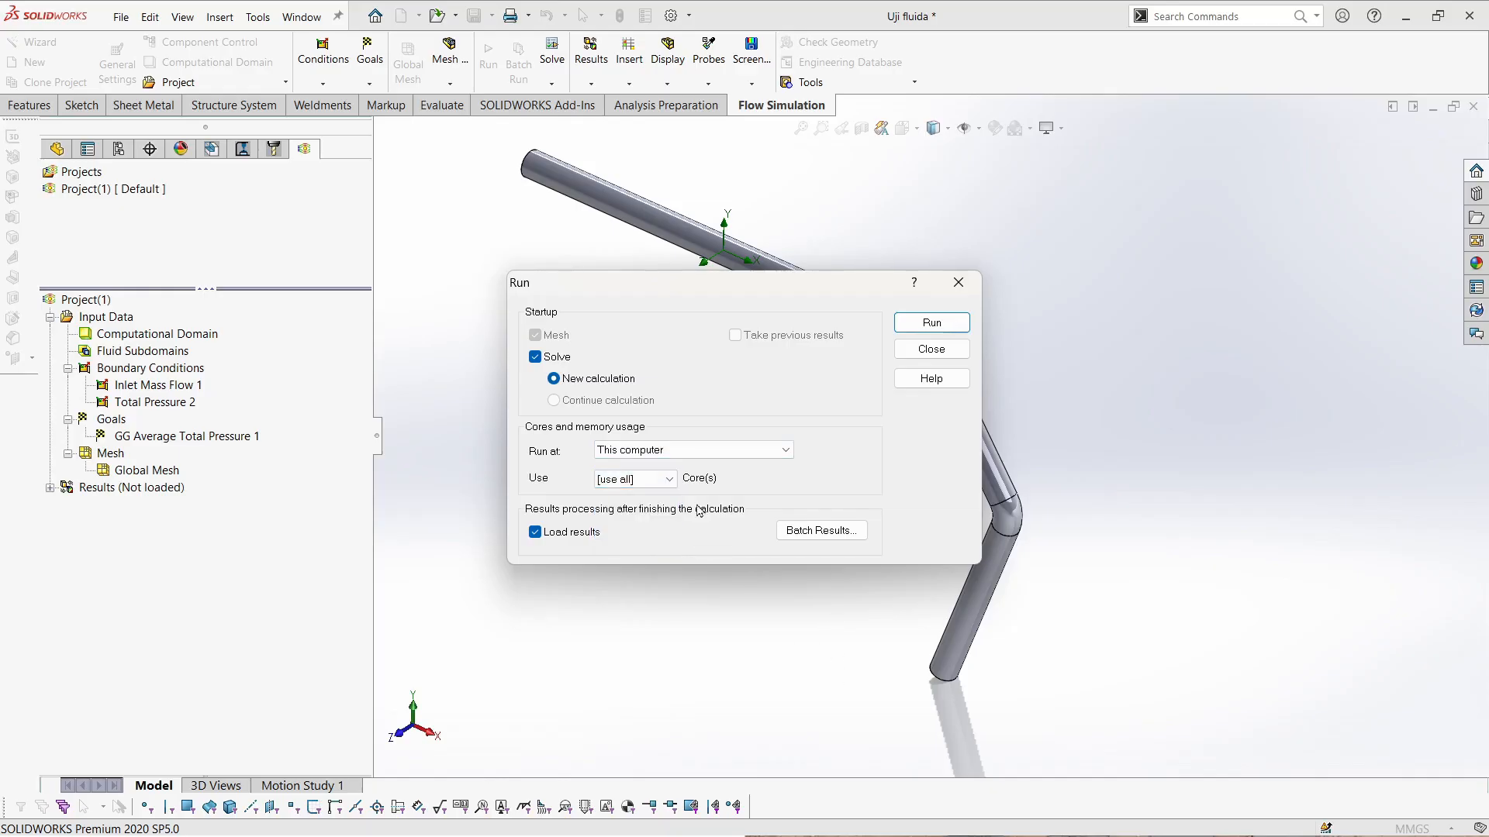
click(645, 480)
click(758, 636)
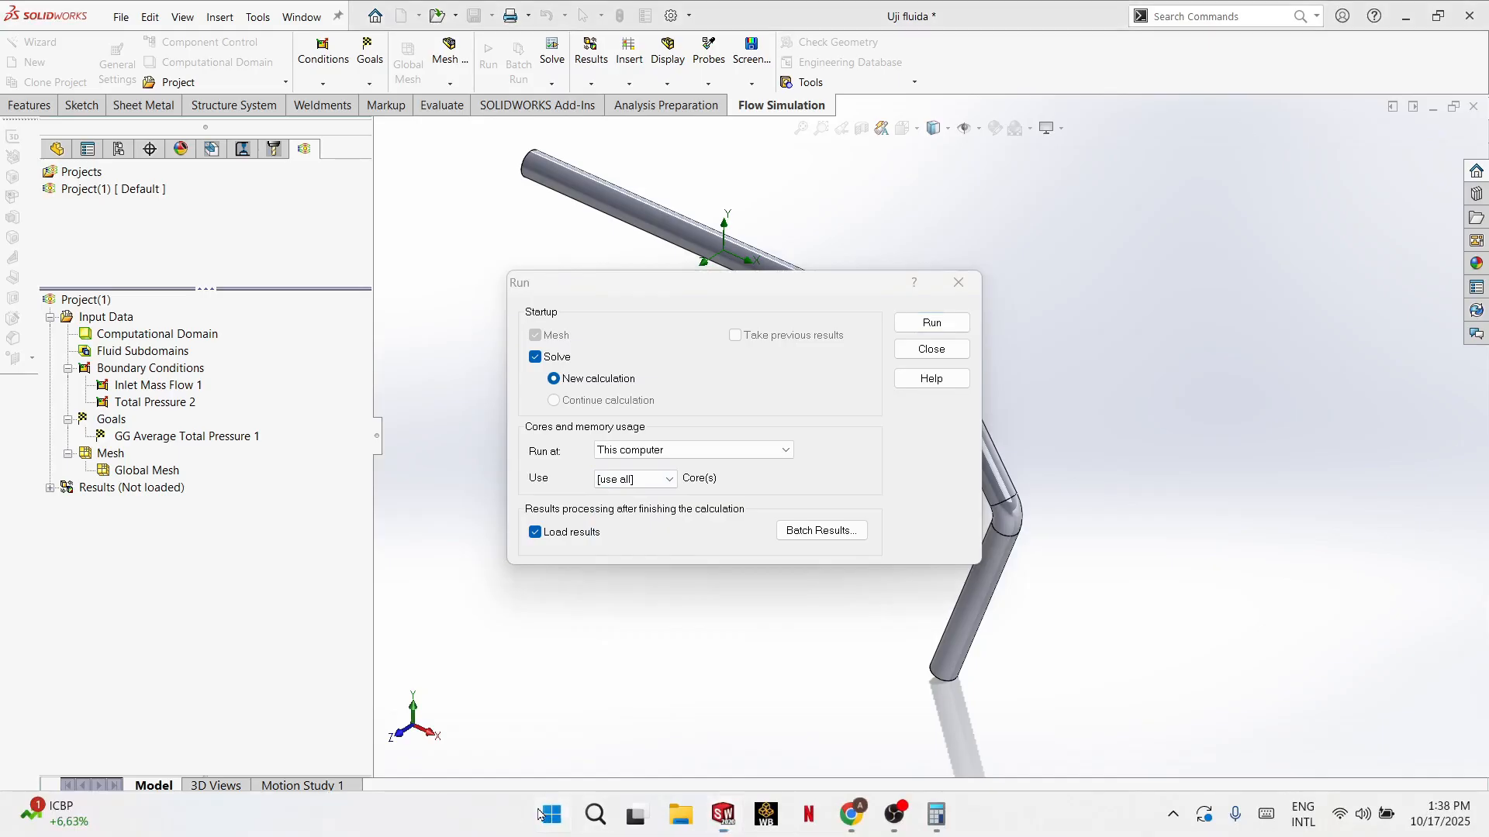
- Switch to Task Manager, examine the CPU's core and logical processor counts in the performance details, and close it
right_click(552, 814)
key(Escape)
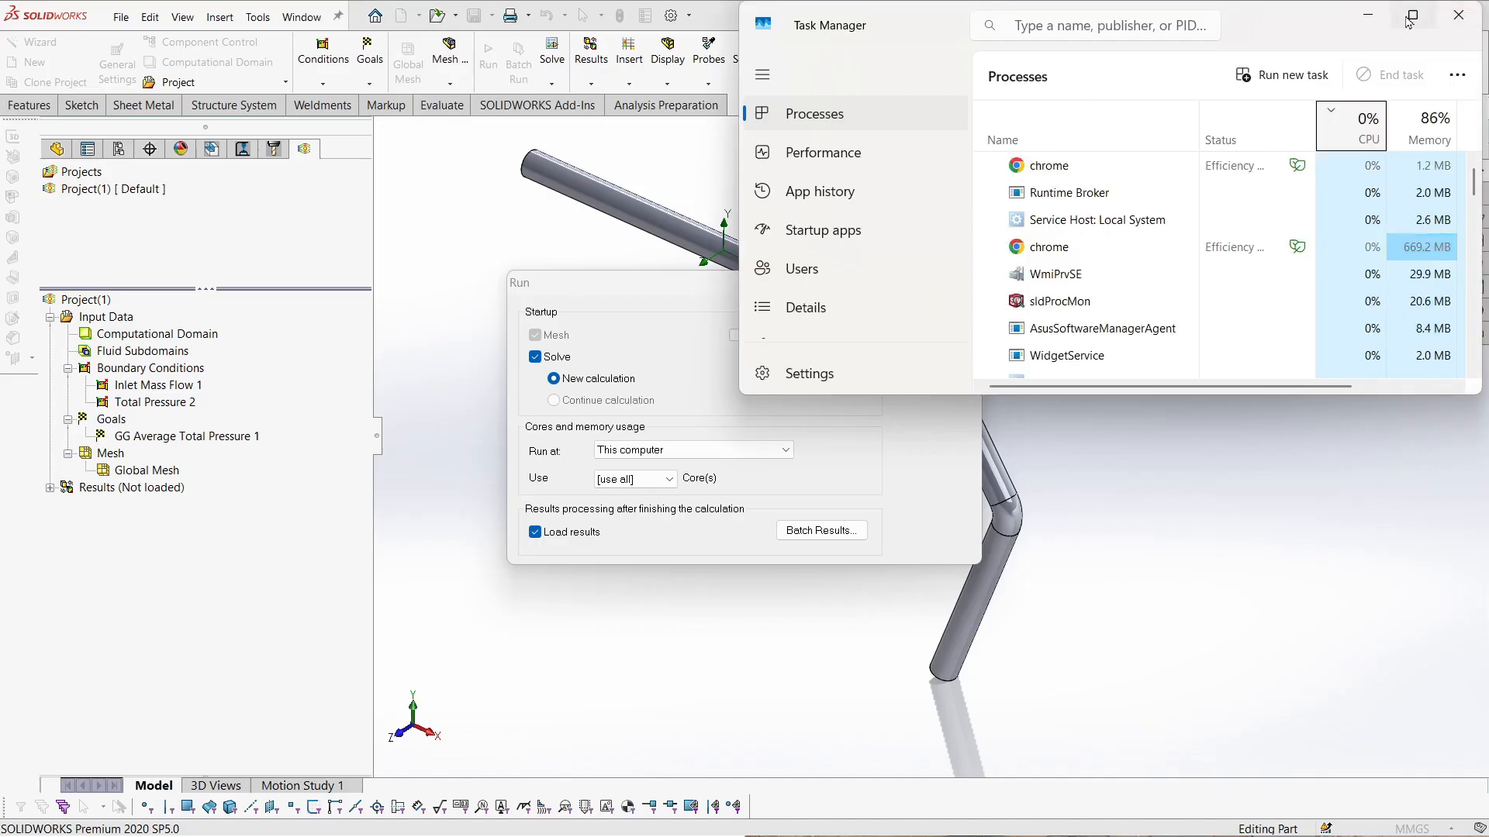
click(1413, 15)
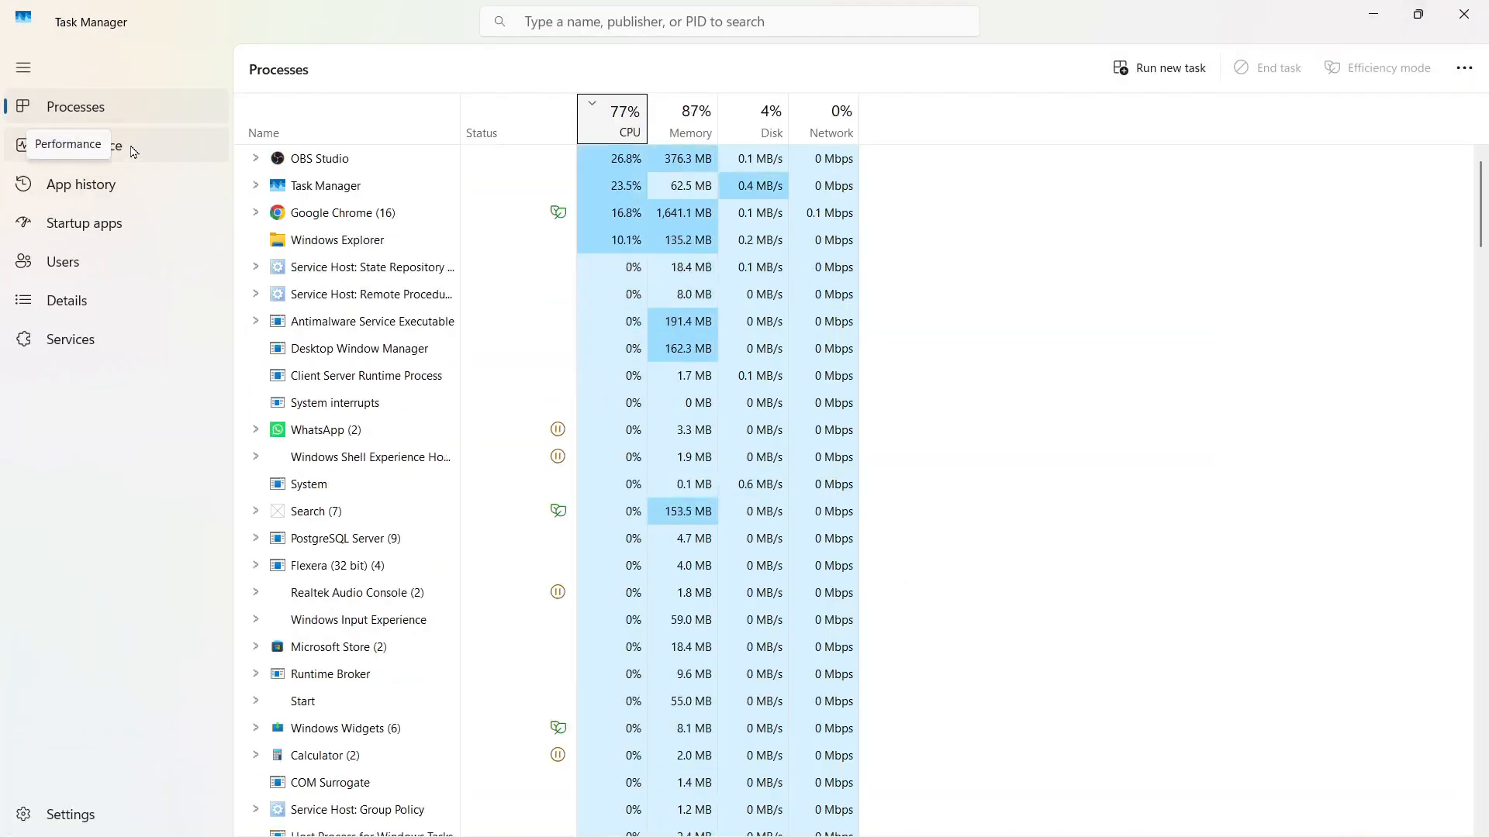
click(132, 152)
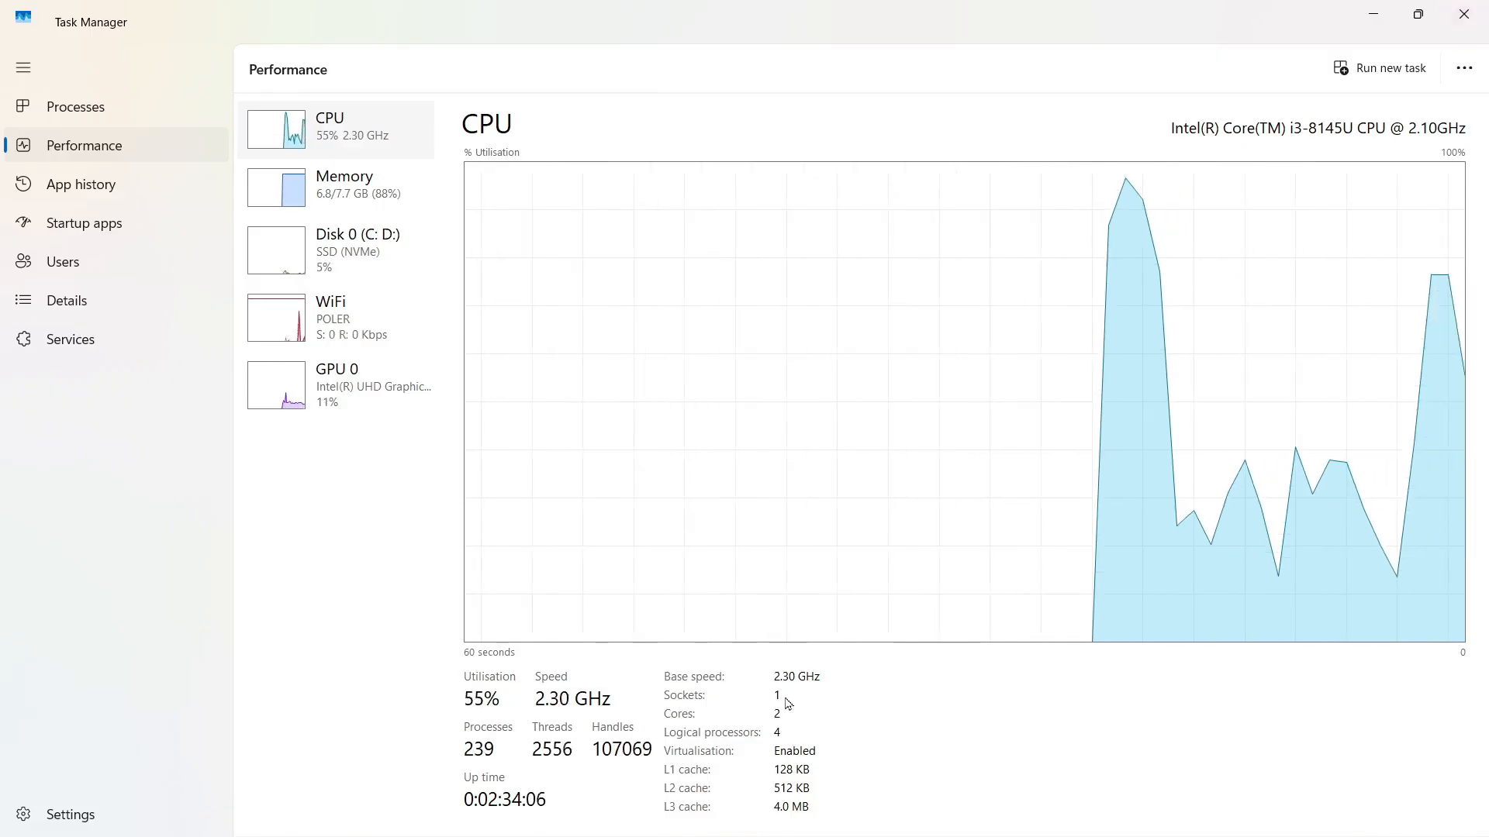
click(1464, 14)
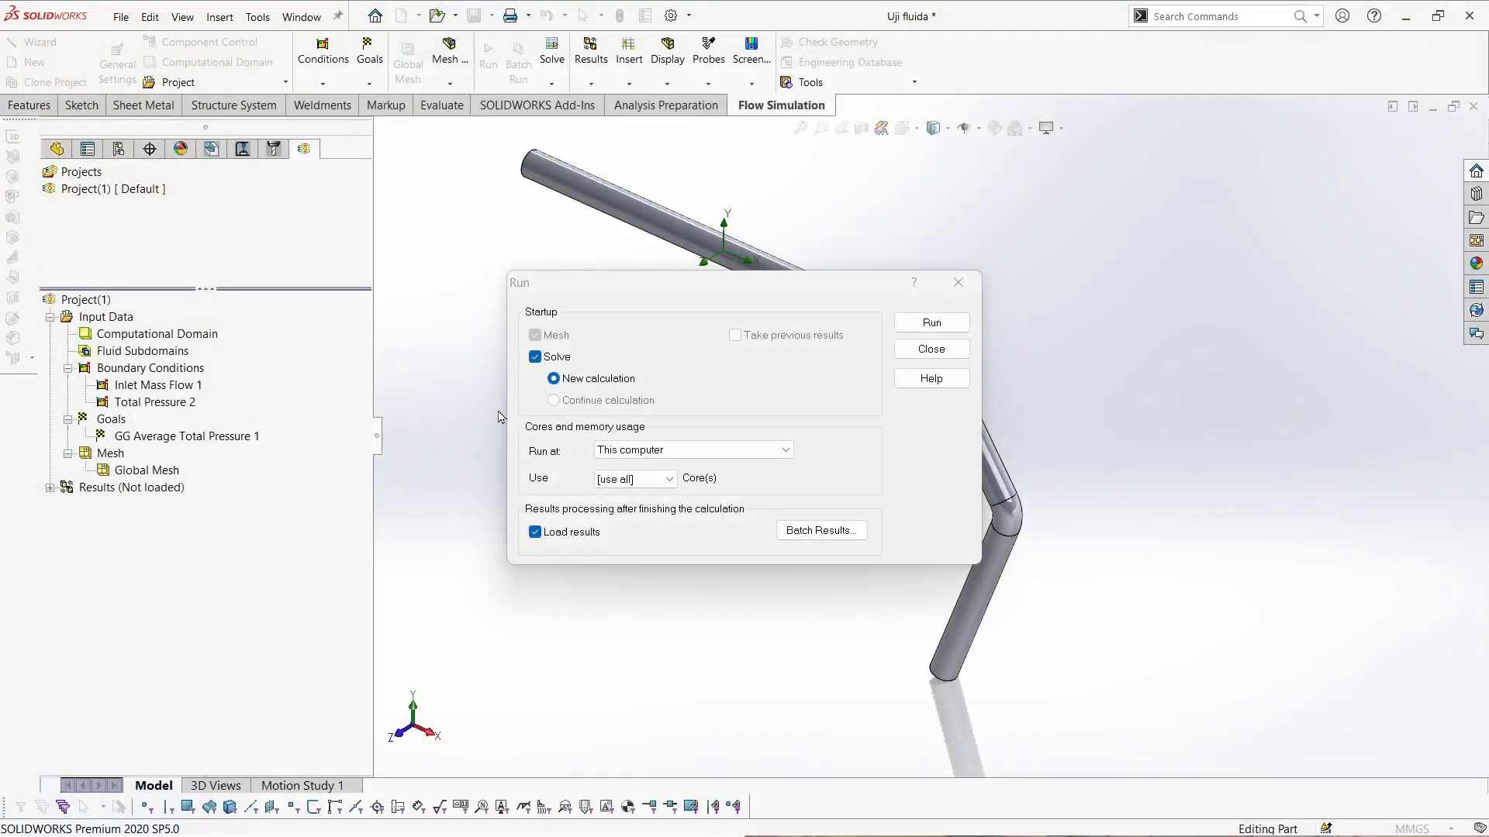
- Run a new calculation on this computer using 2 cores, with the results loaded when it finishes
click(630, 476)
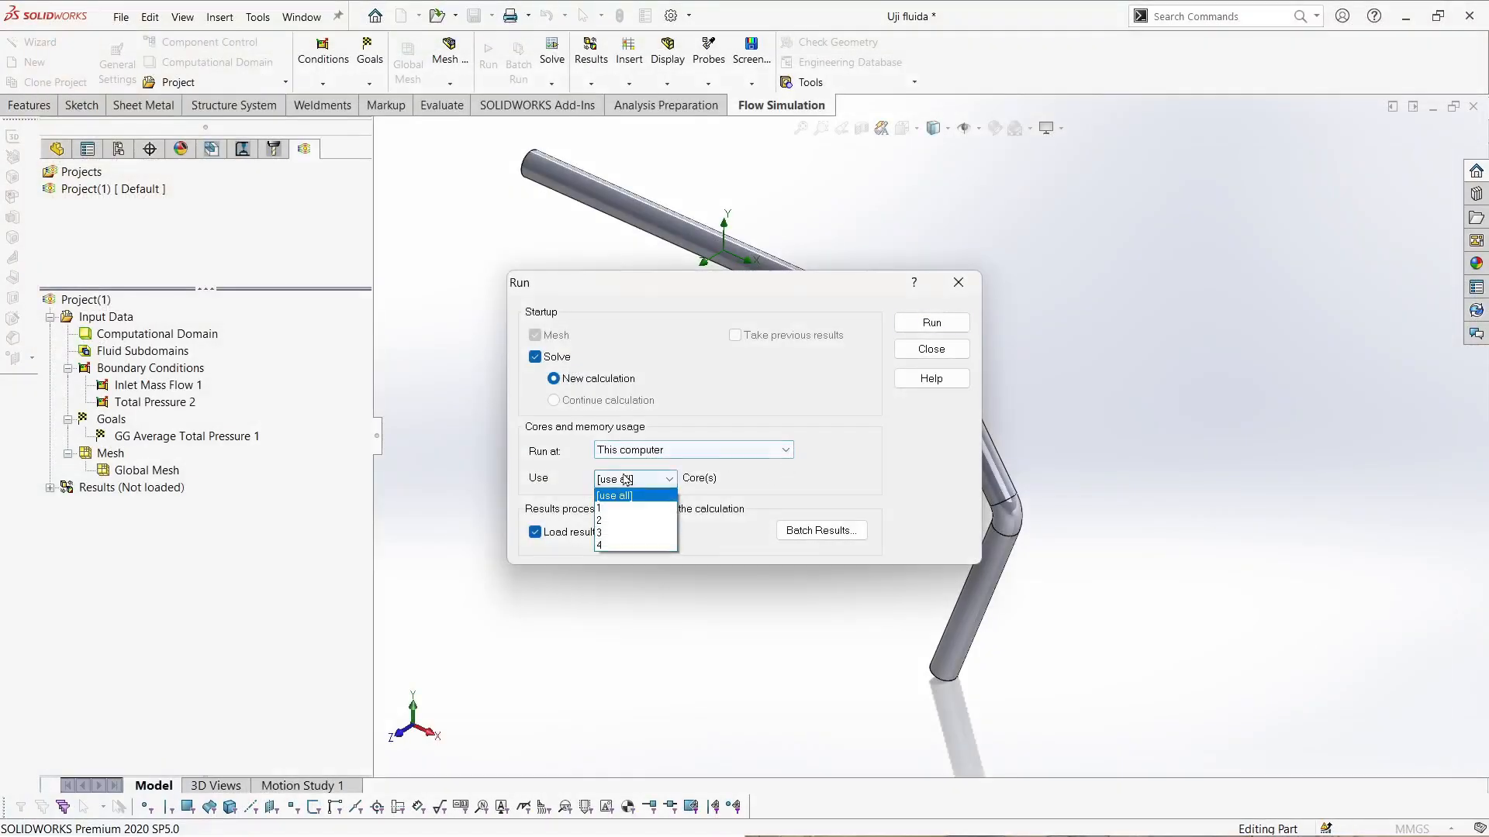
click(629, 522)
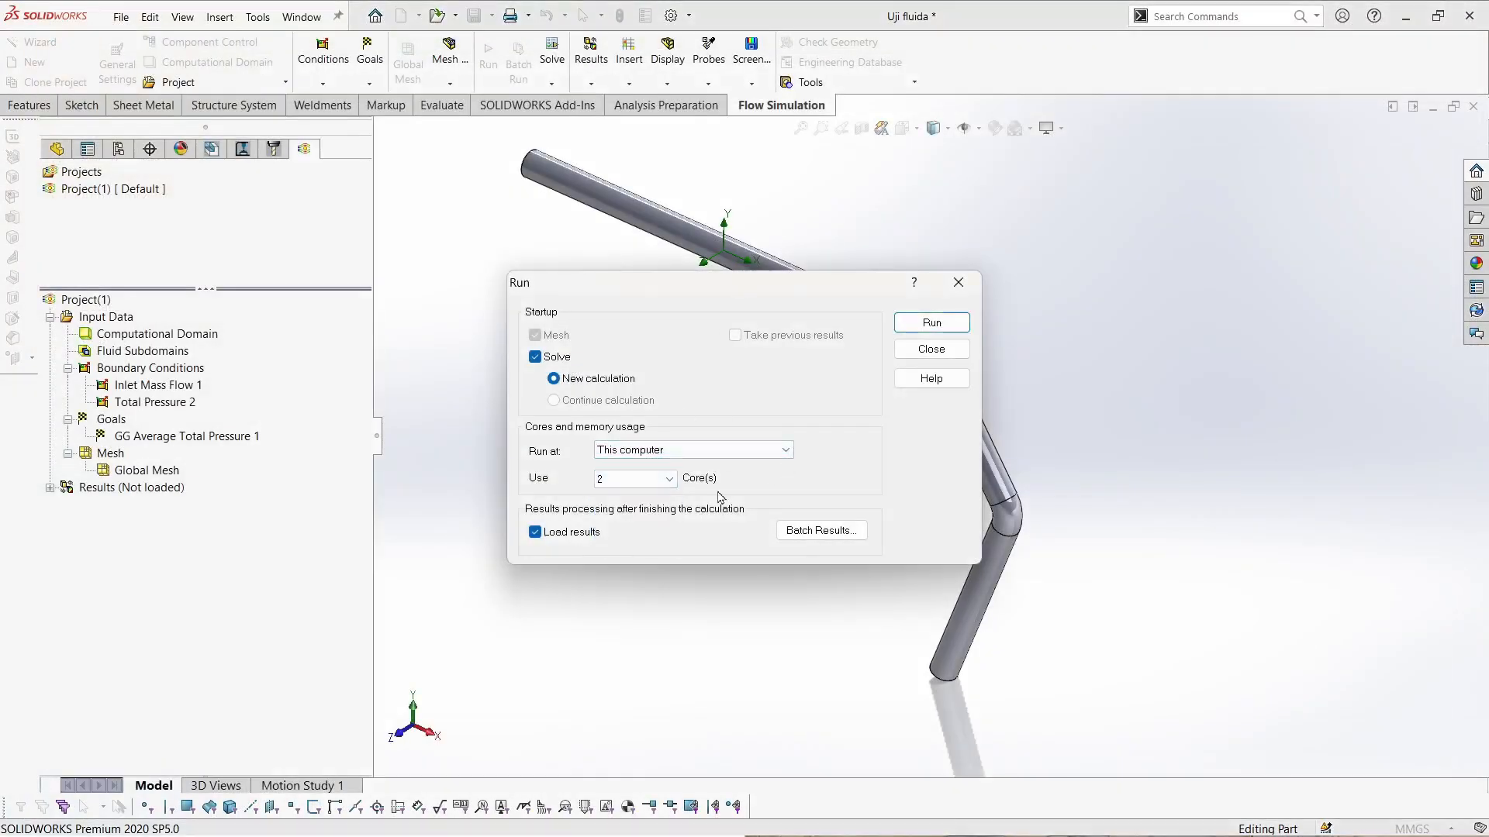
click(929, 329)
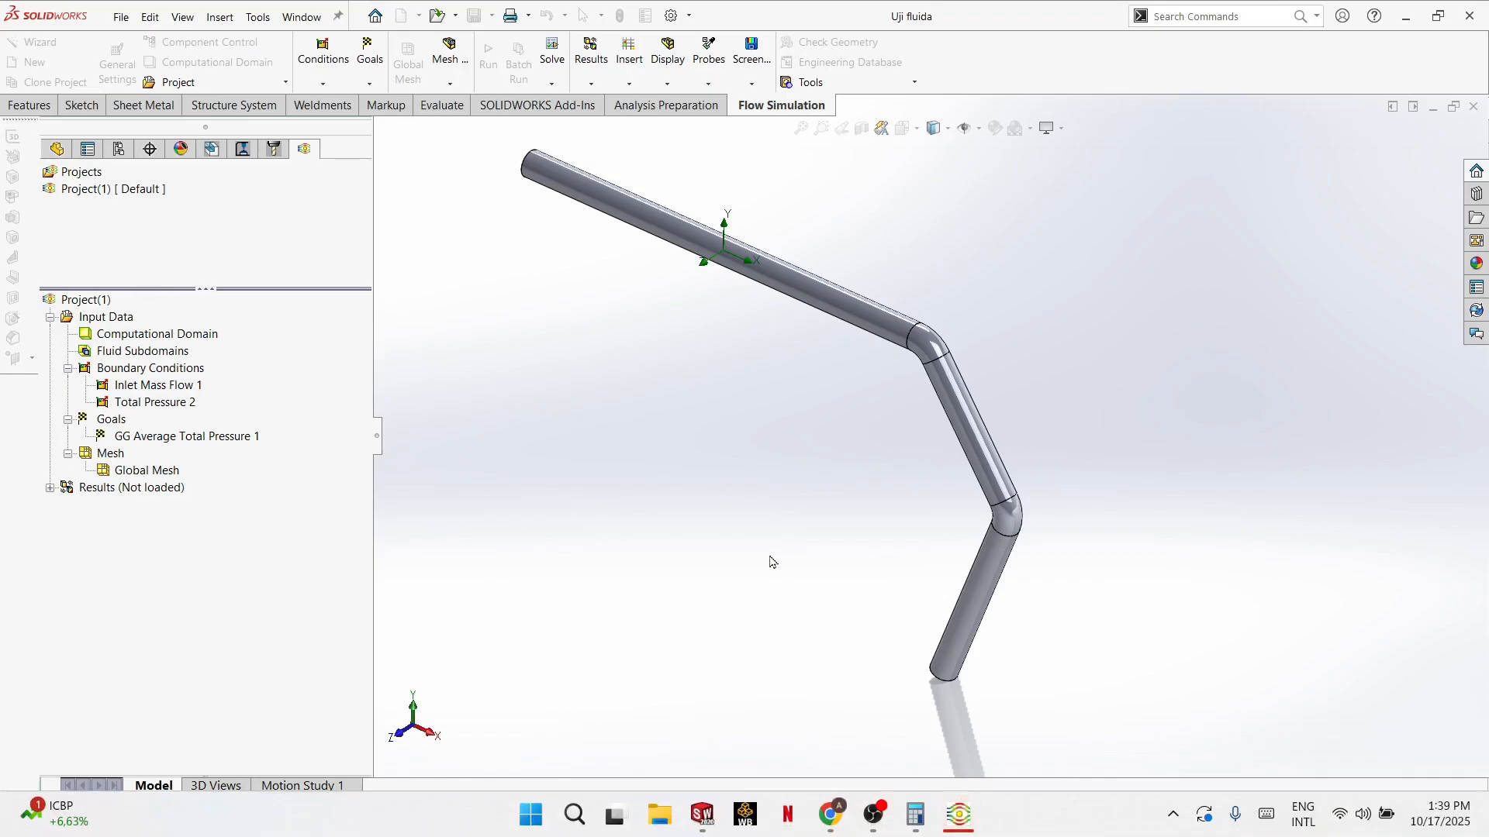
- Bring up the solver window, restore it from full screen and move it over the model to follow the calculation
click(973, 817)
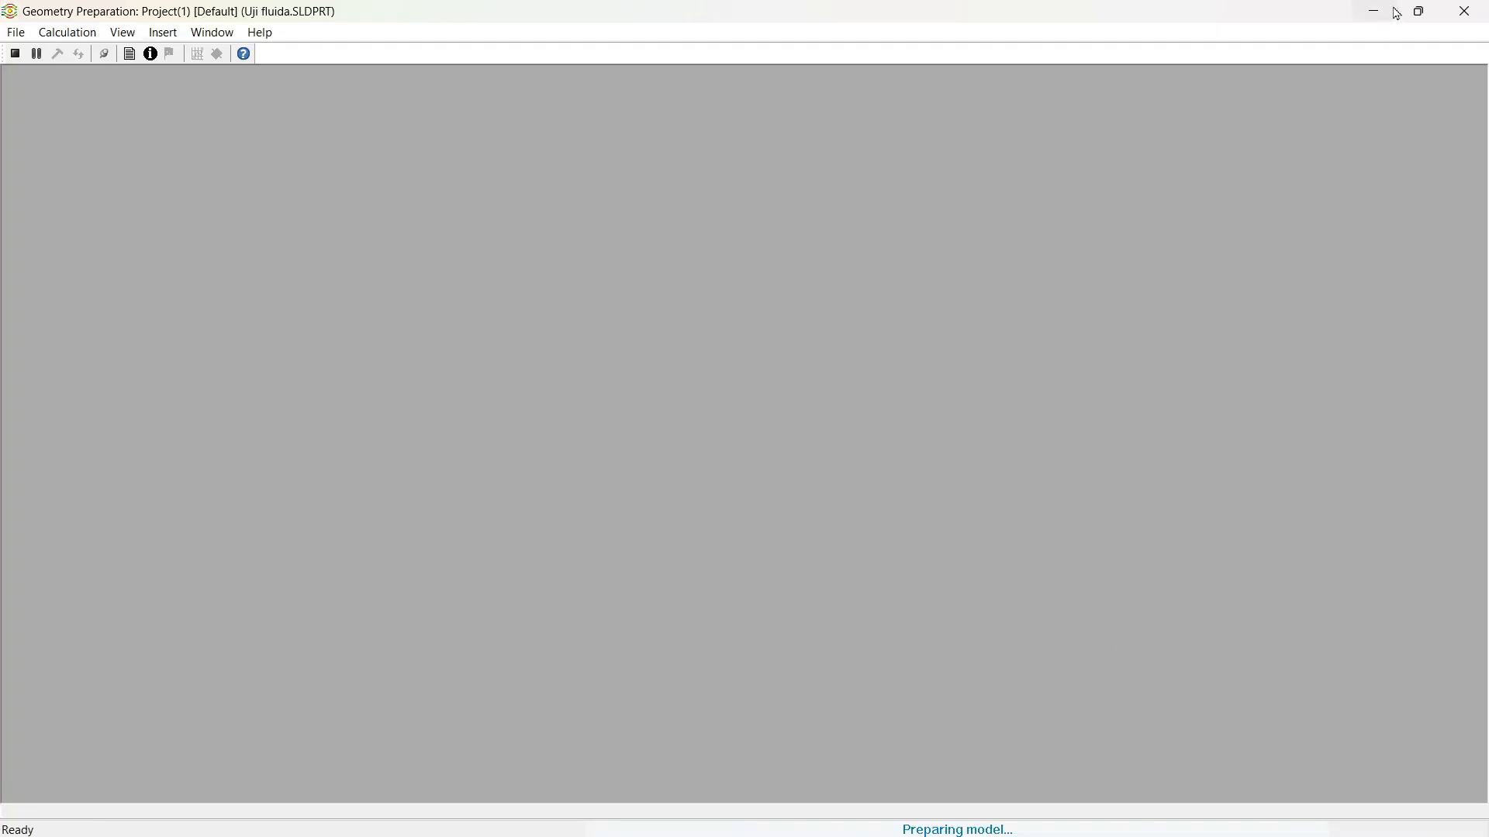
click(1419, 11)
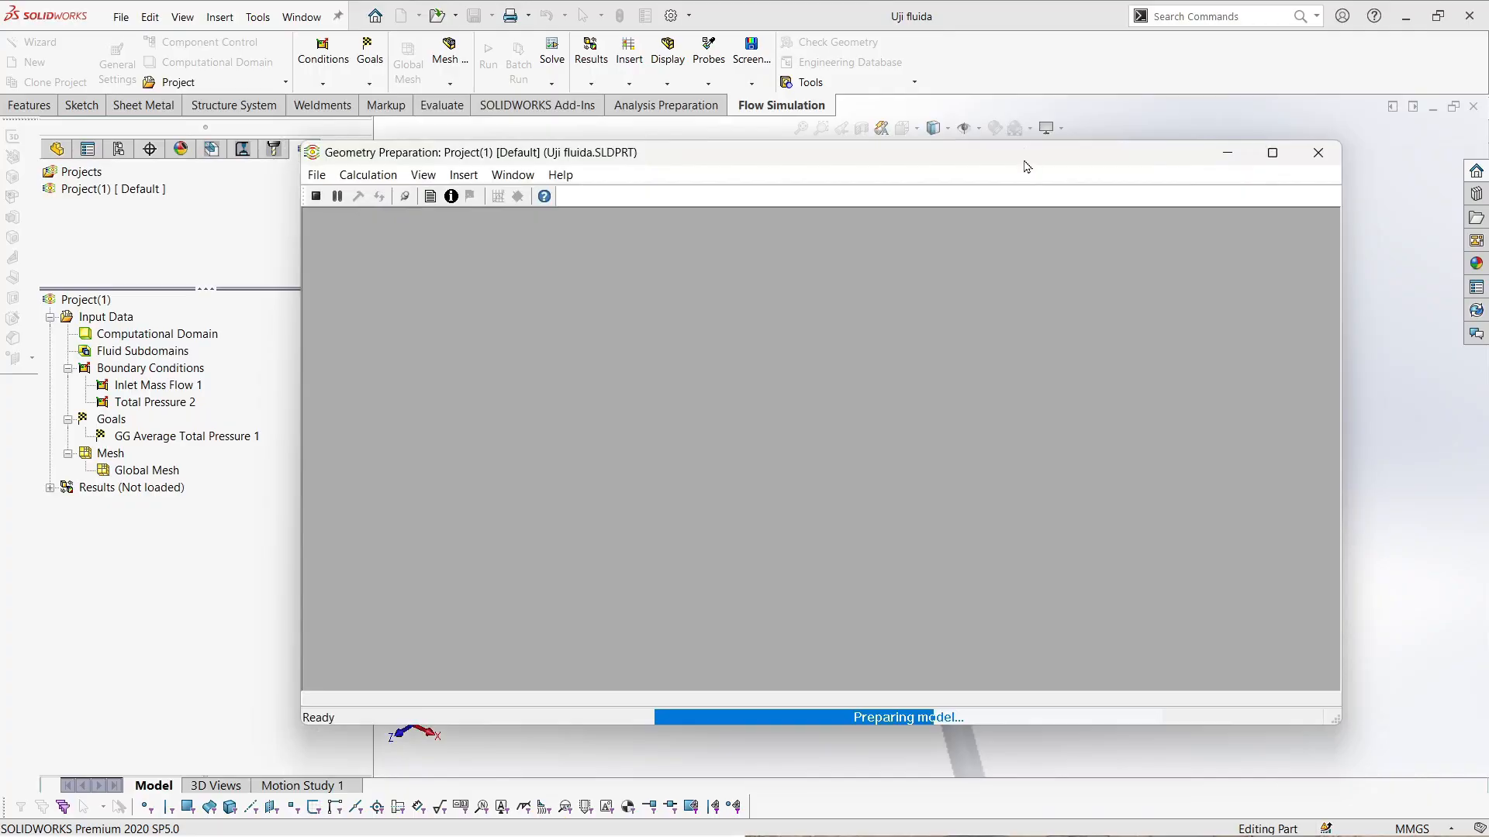
drag(1025, 163, 1056, 109)
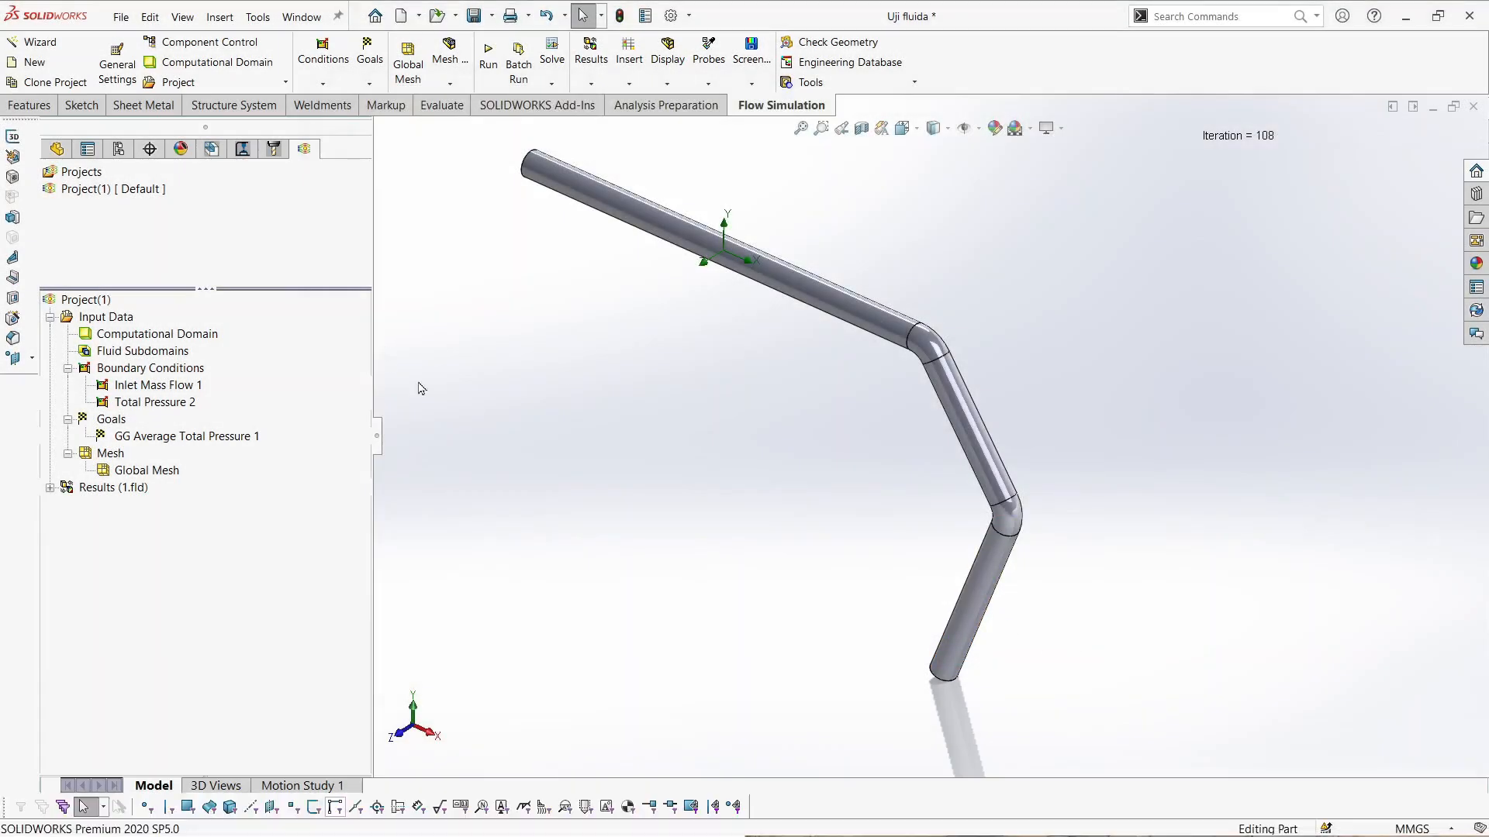
- Show the solved pipe in the isometric view and expand the list of available result types
middle_drag(577, 380, 721, 370)
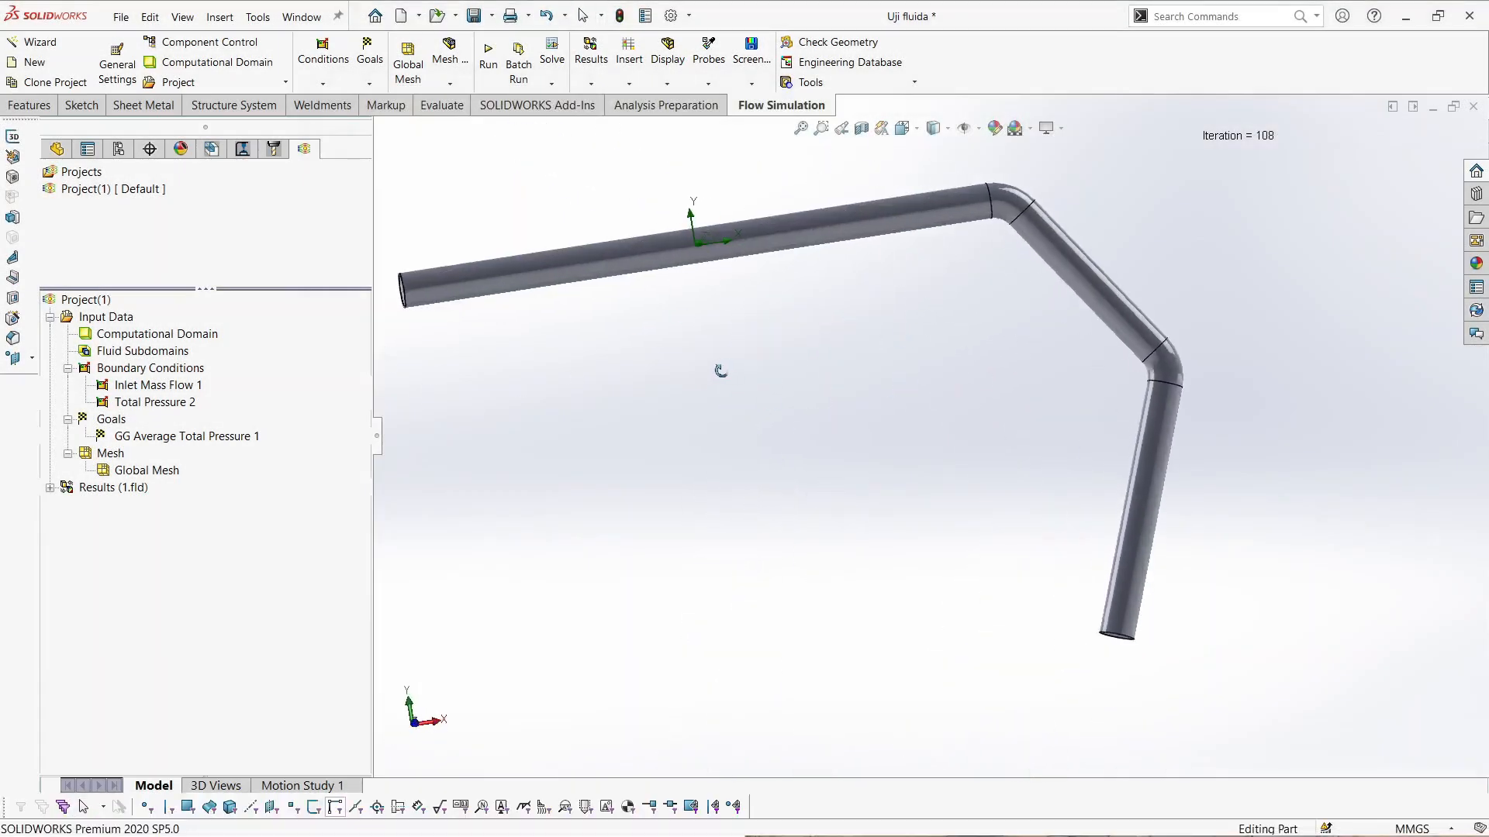
scroll(584, 405, up, 3)
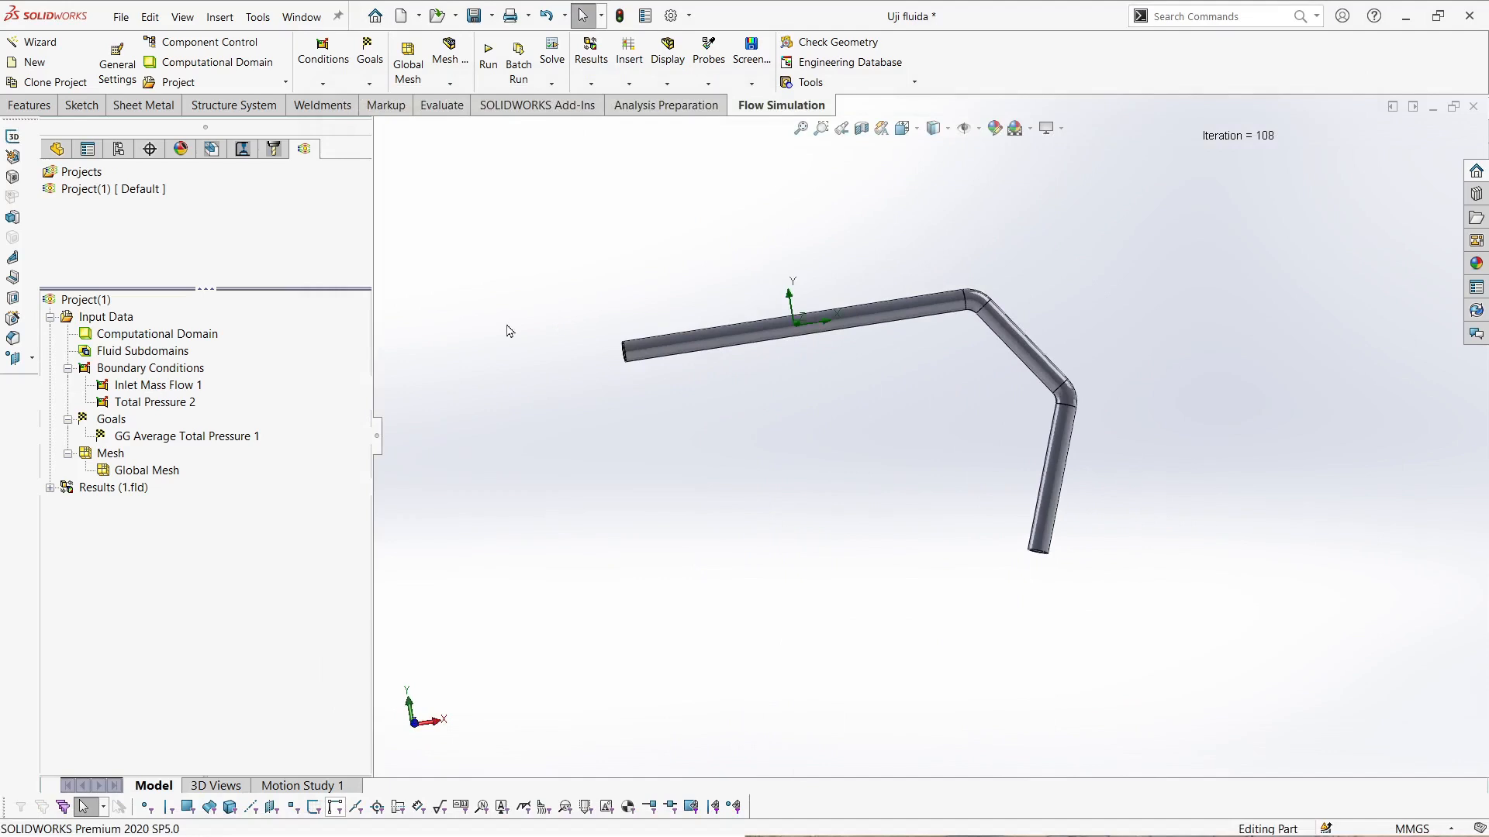
key(ctrl+7)
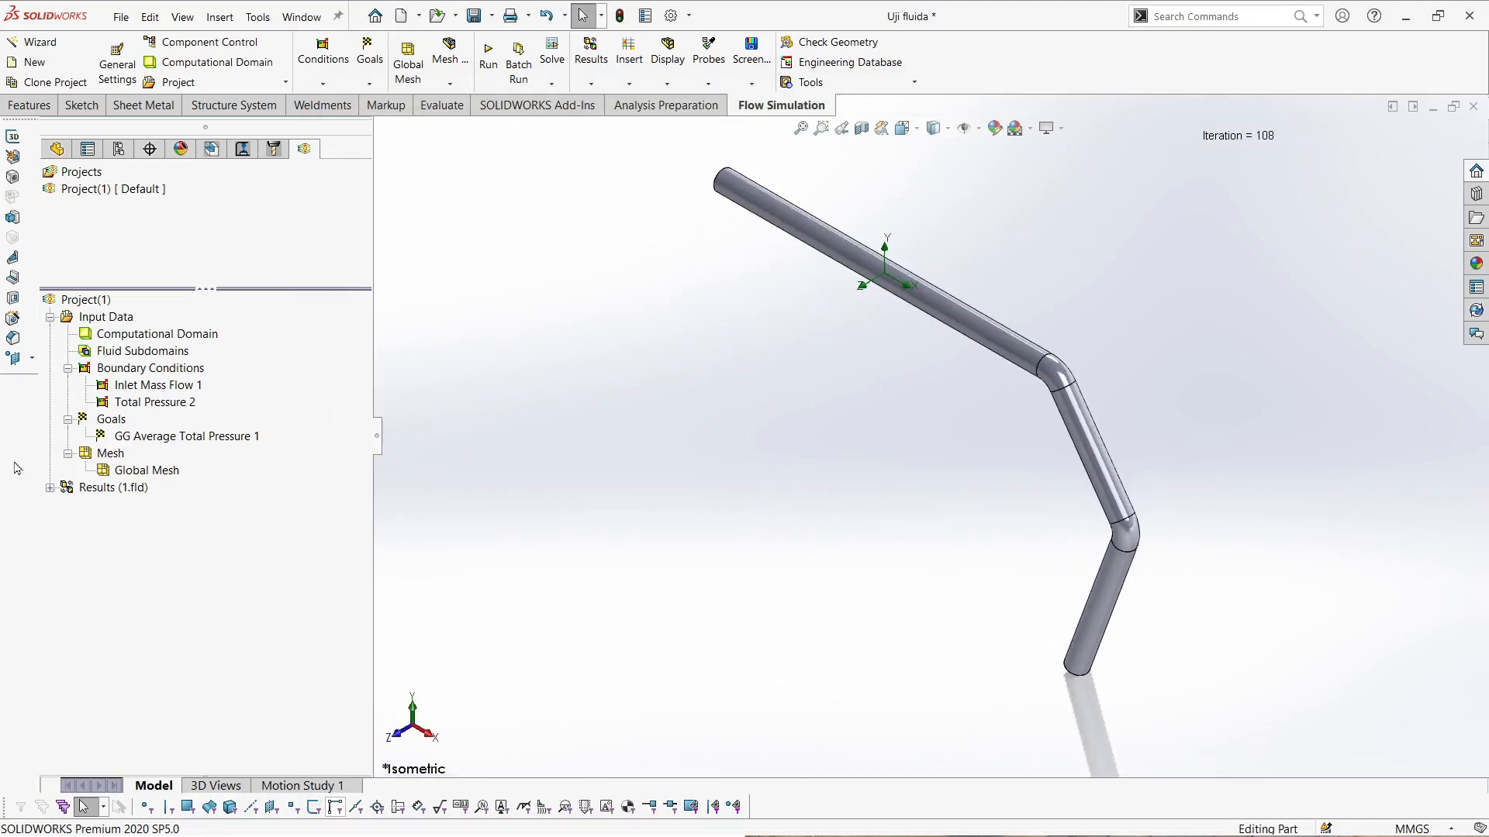
click(48, 488)
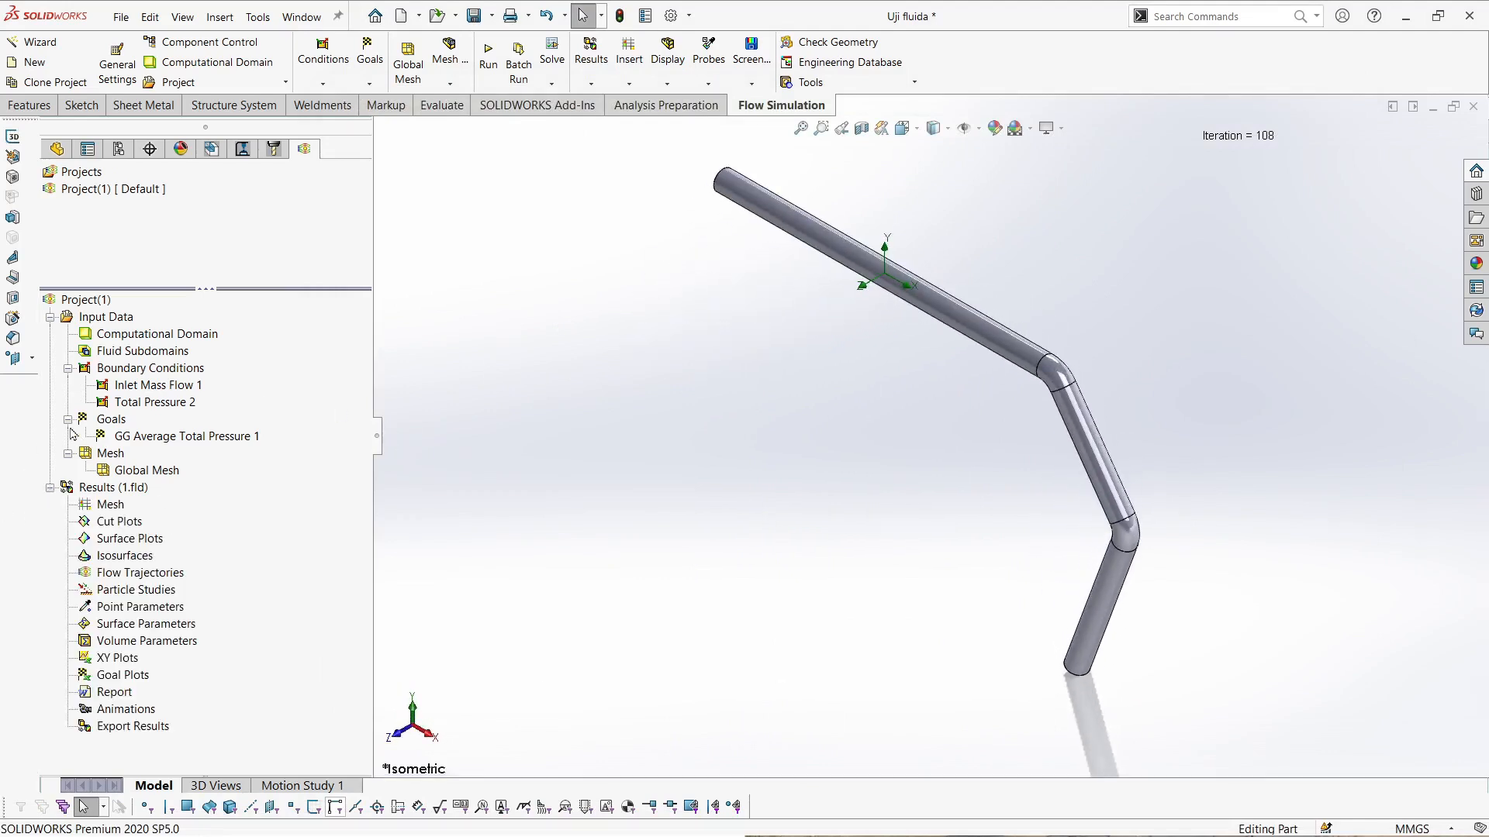
right_click(120, 523)
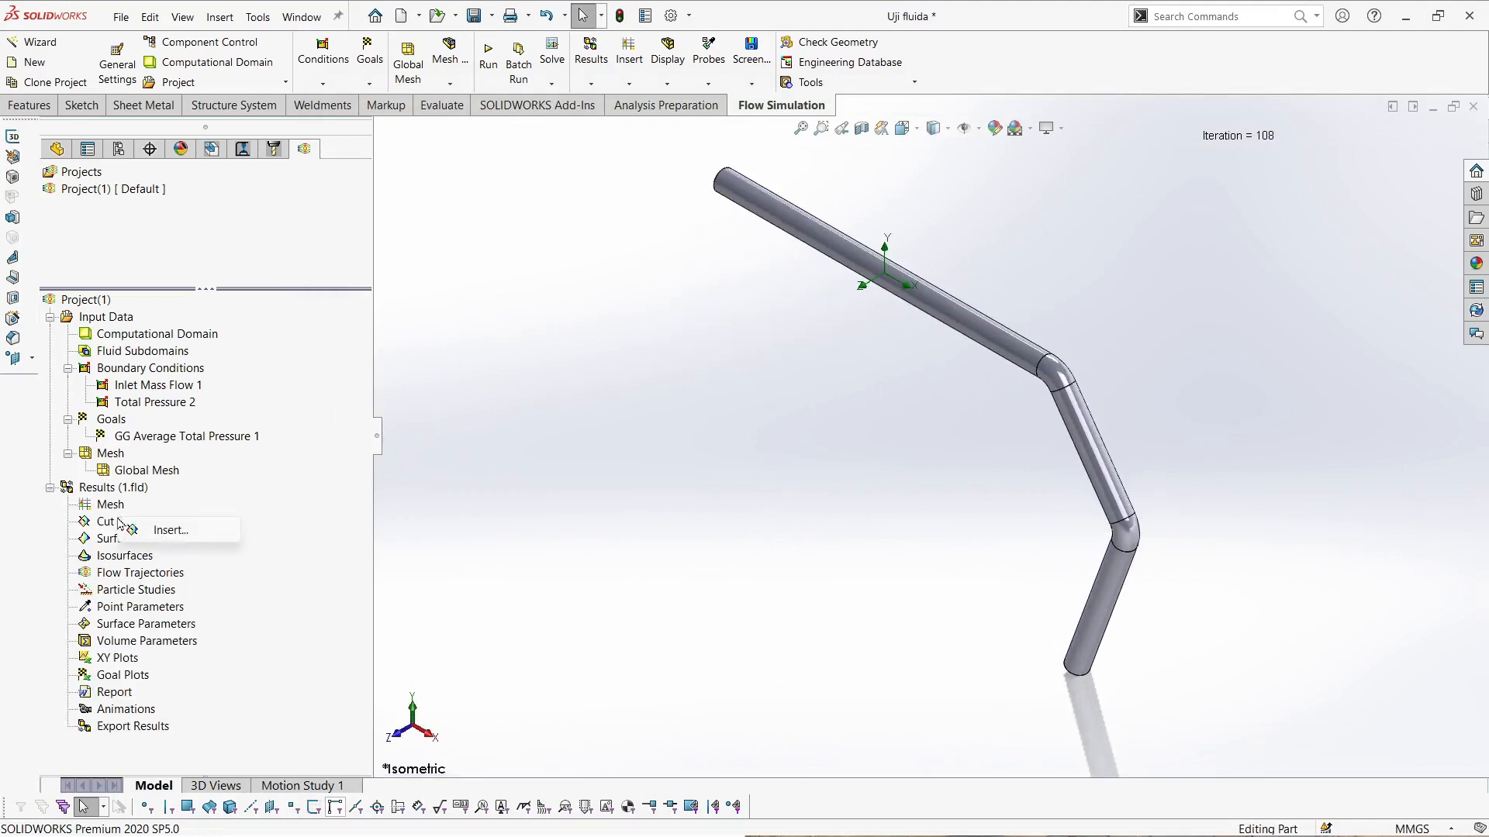
click(853, 249)
click(792, 310)
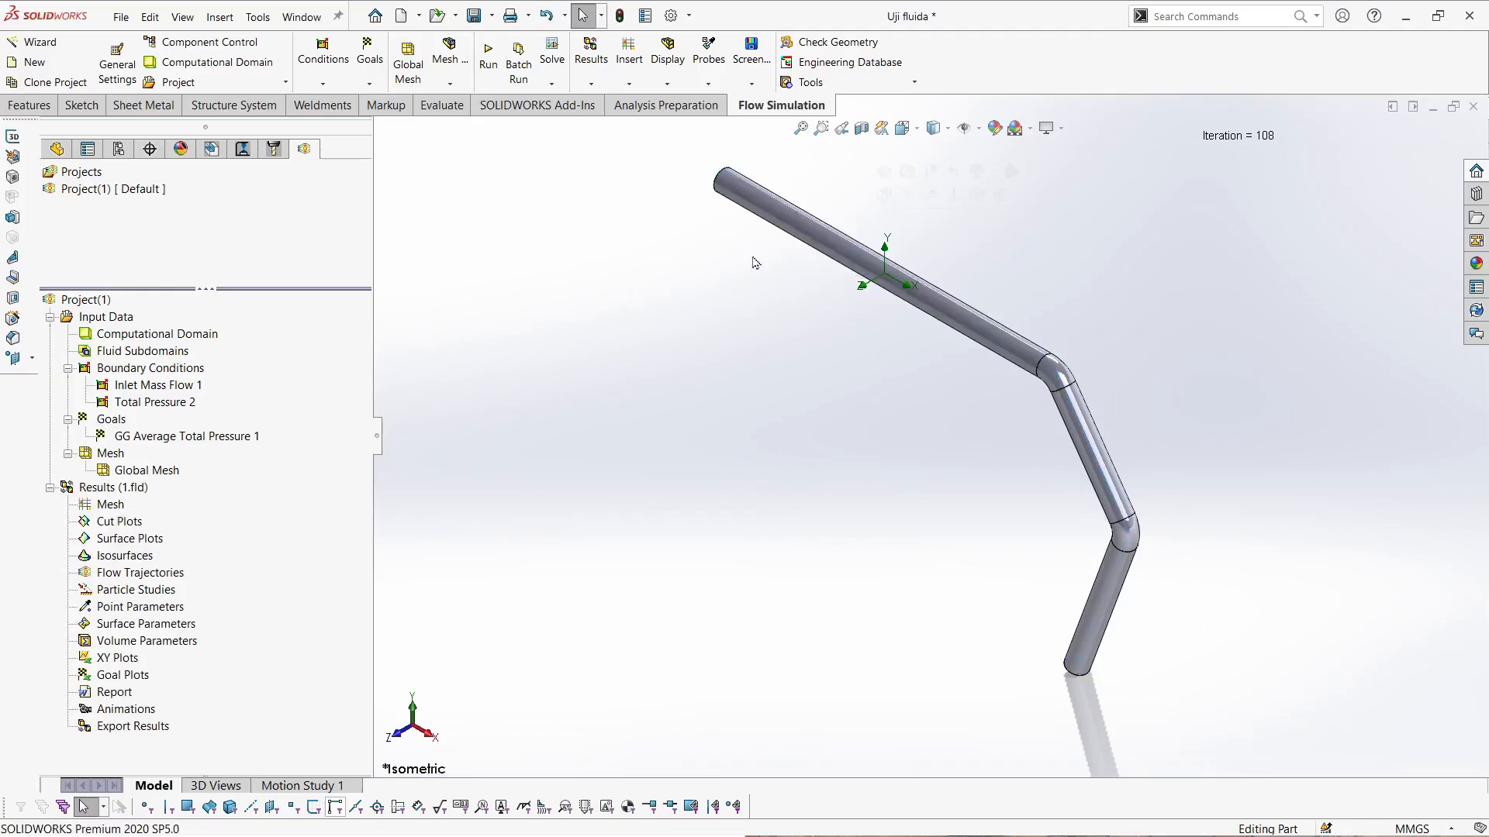
click(777, 210)
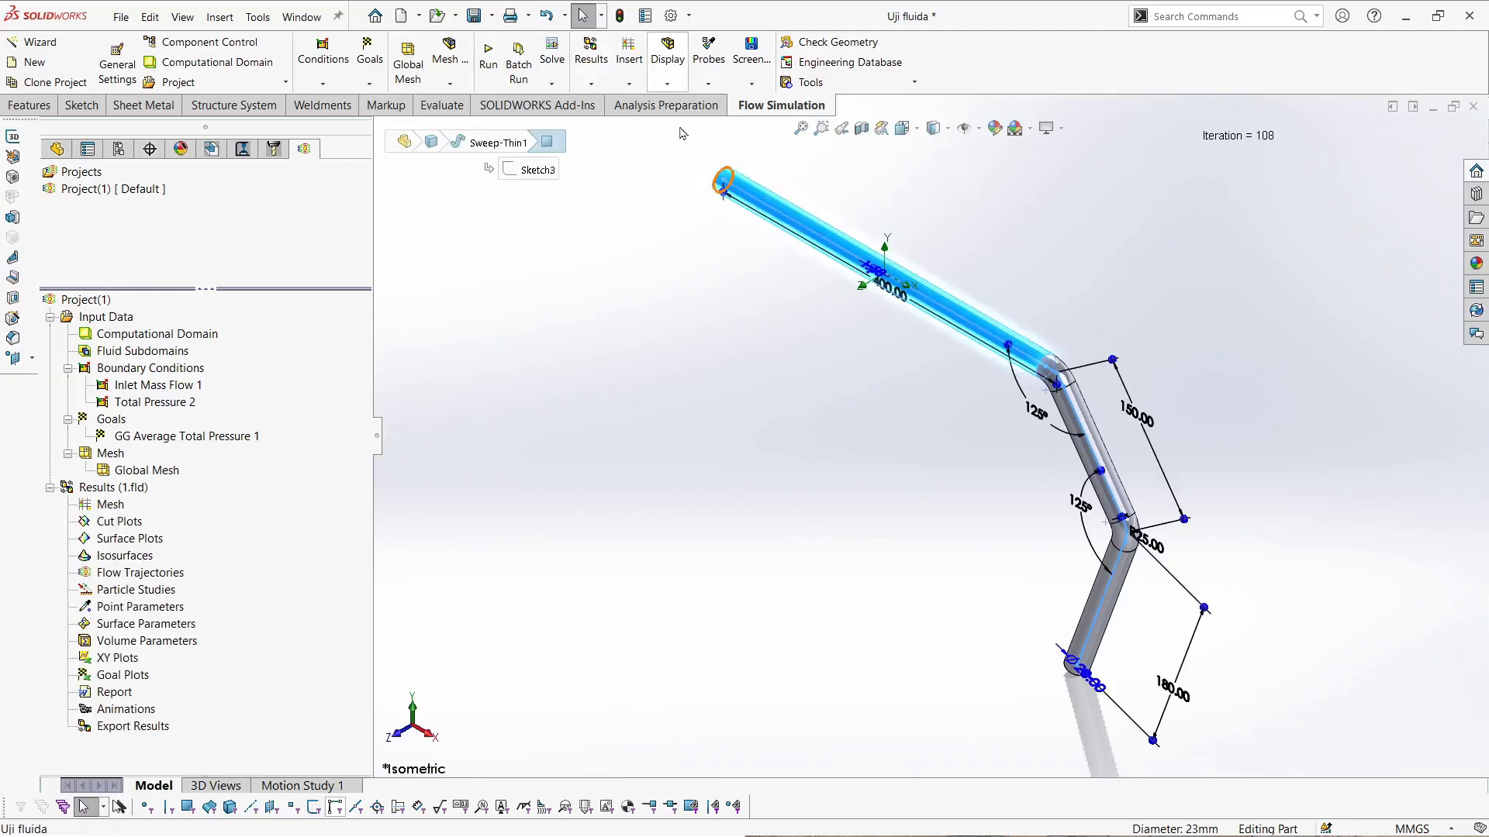
click(876, 469)
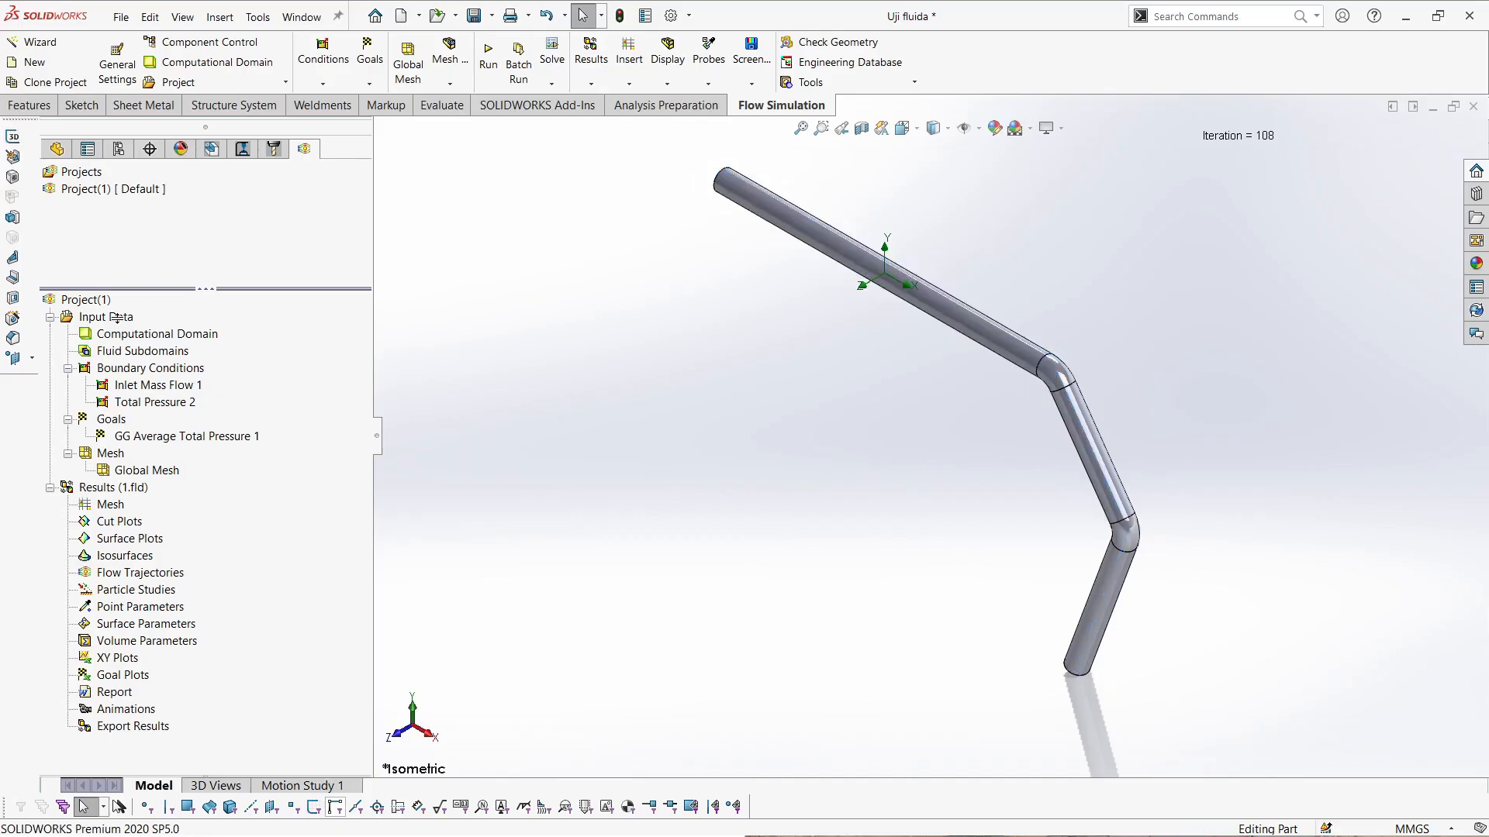
- Select the Sweep-Thin1 pipe feature and raise the model transparency above 0.50 to see through the pipe walls
click(56, 148)
click(93, 384)
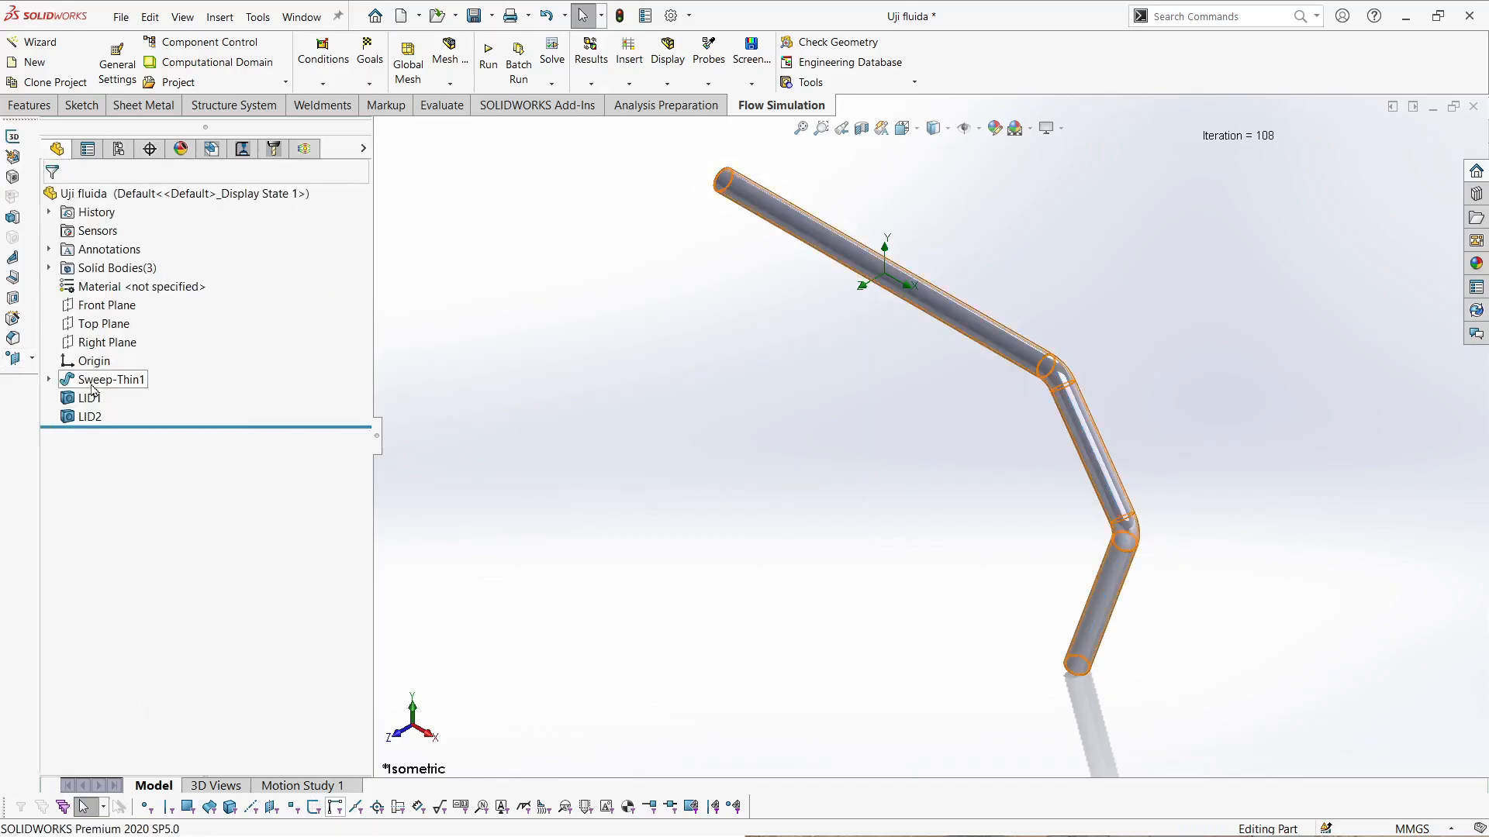
click(666, 77)
click(695, 221)
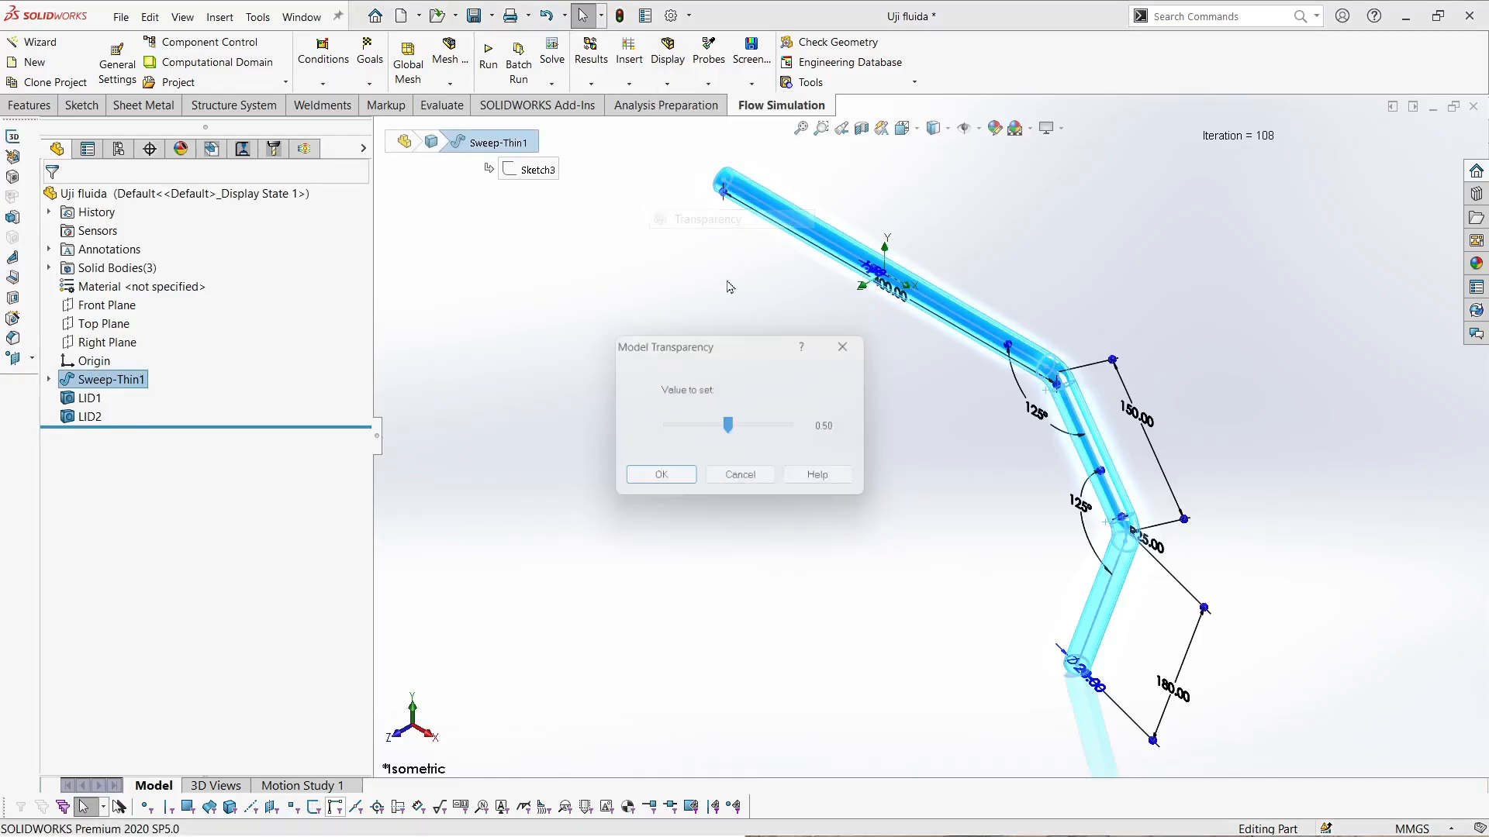
drag(732, 430, 761, 435)
click(659, 482)
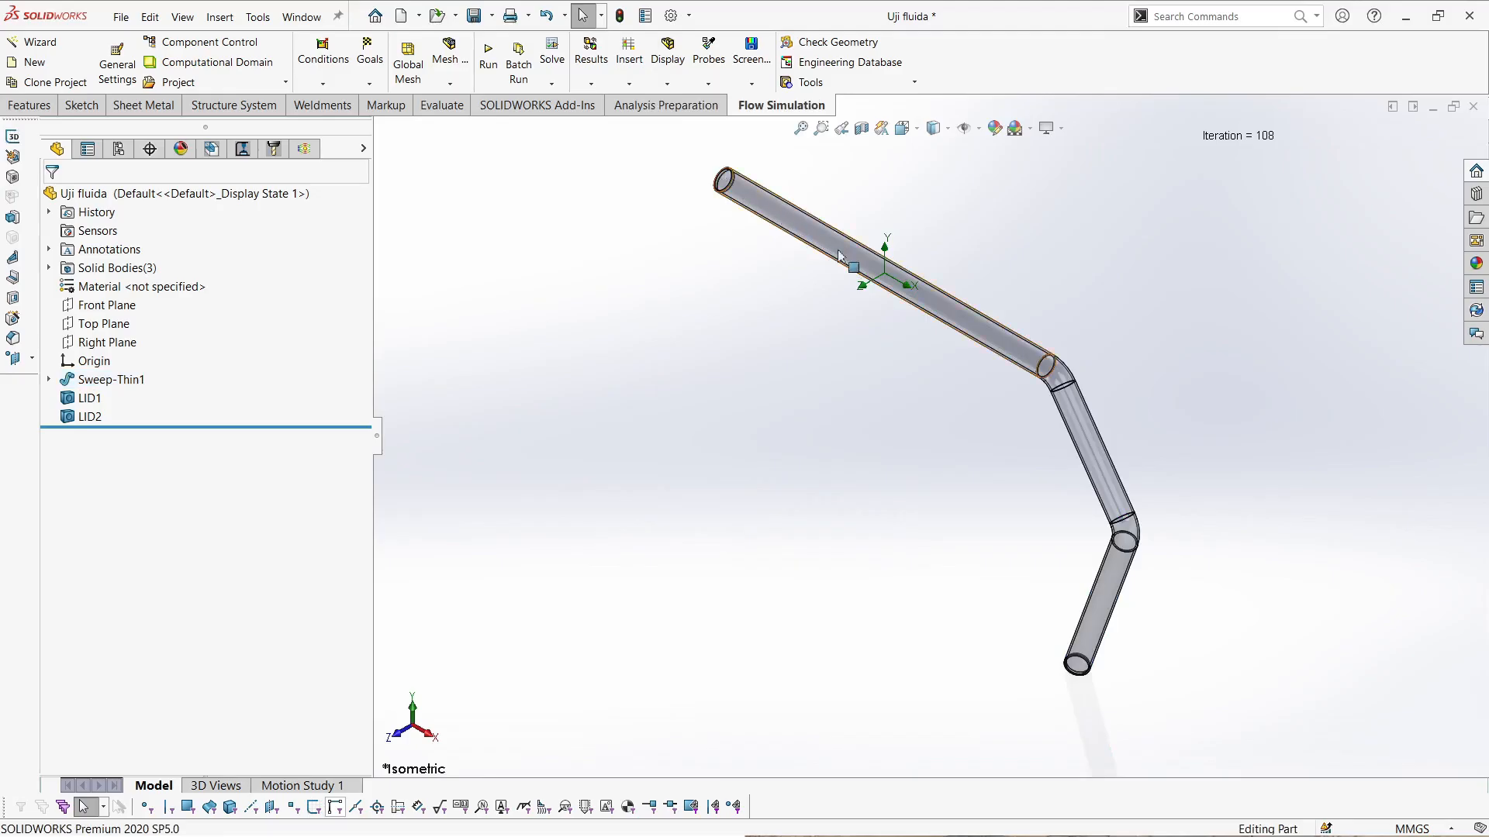
scroll(651, 286, down, 4)
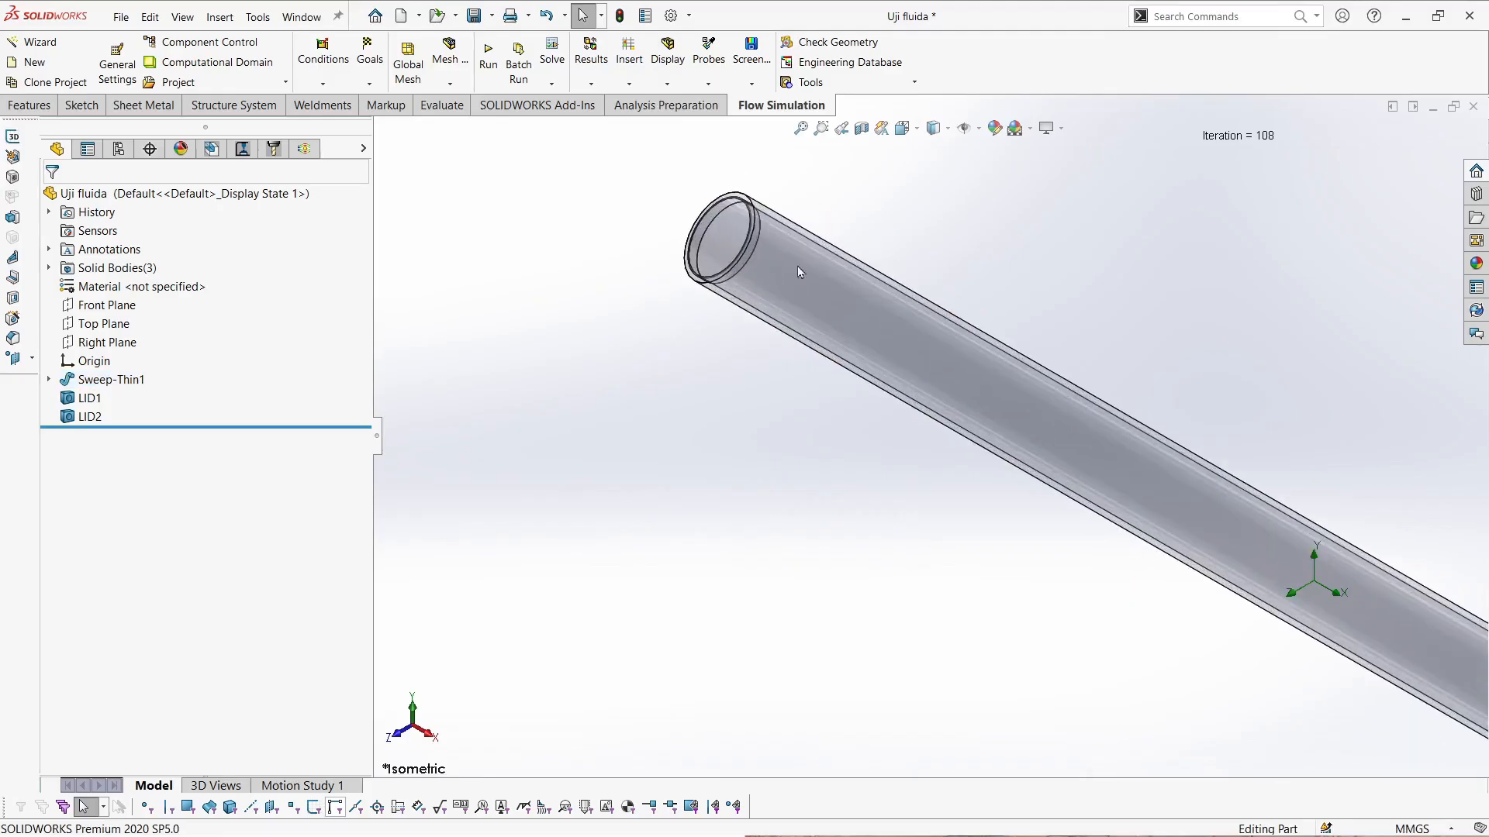
scroll(1063, 334, up, 4)
scroll(1194, 580, down, 2)
scroll(1209, 591, up, 3)
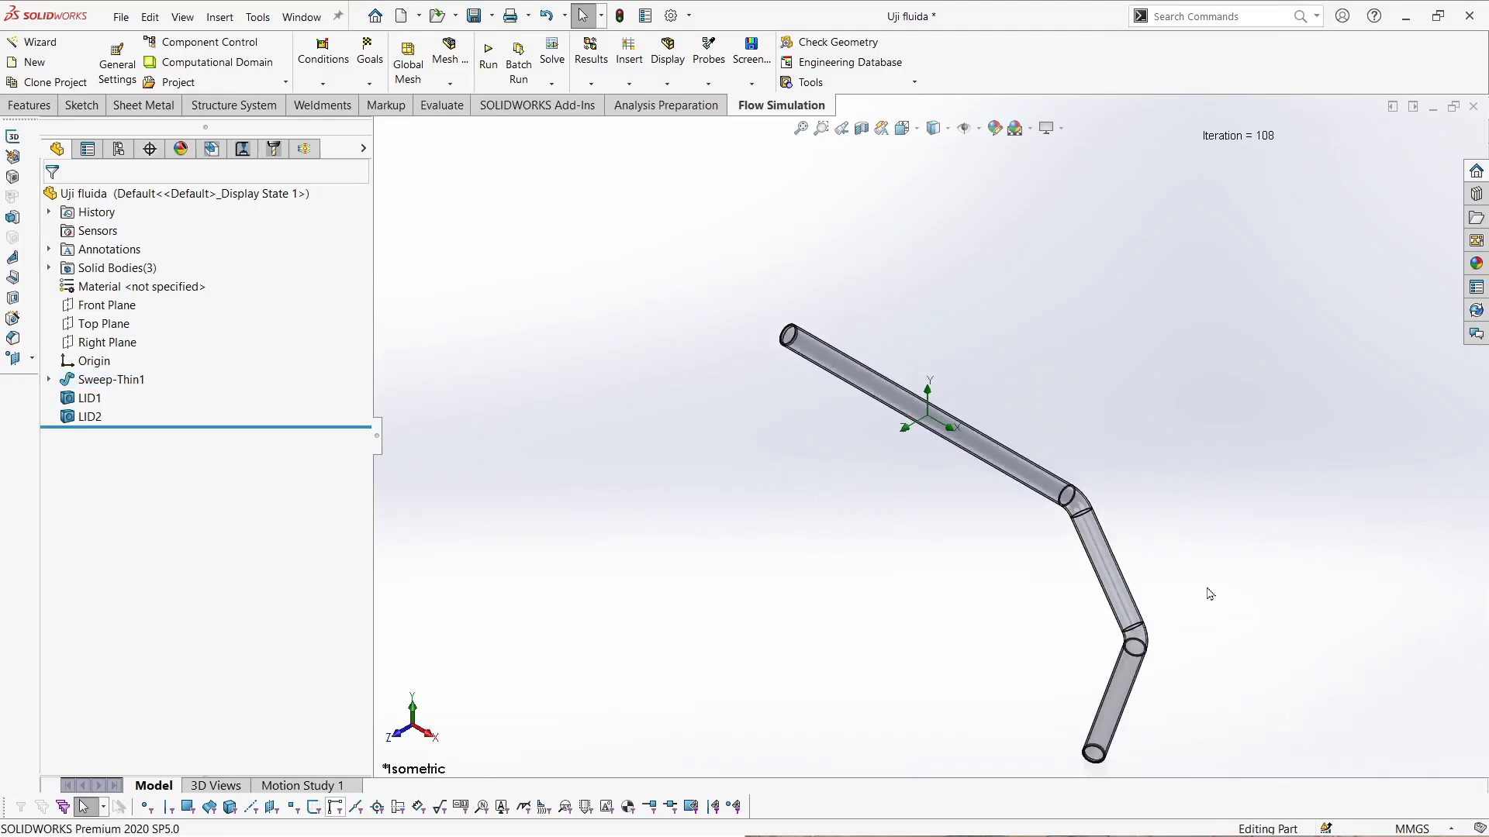
scroll(1109, 594, down, 2)
scroll(1045, 560, up, 2)
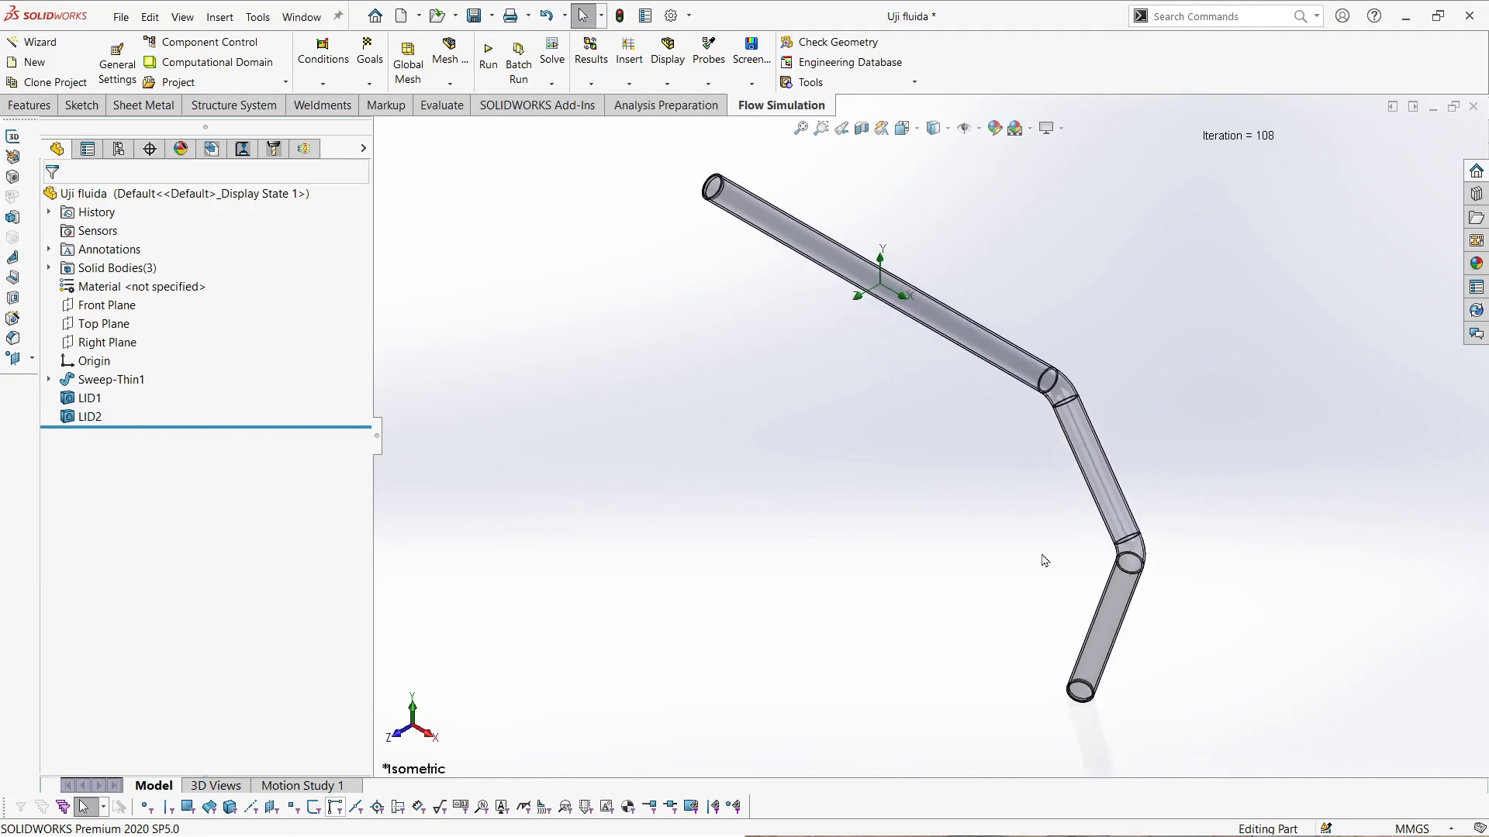
- Create a pressure contour cut plot on the Front Plane at 0 m offset and view it from the front
click(305, 150)
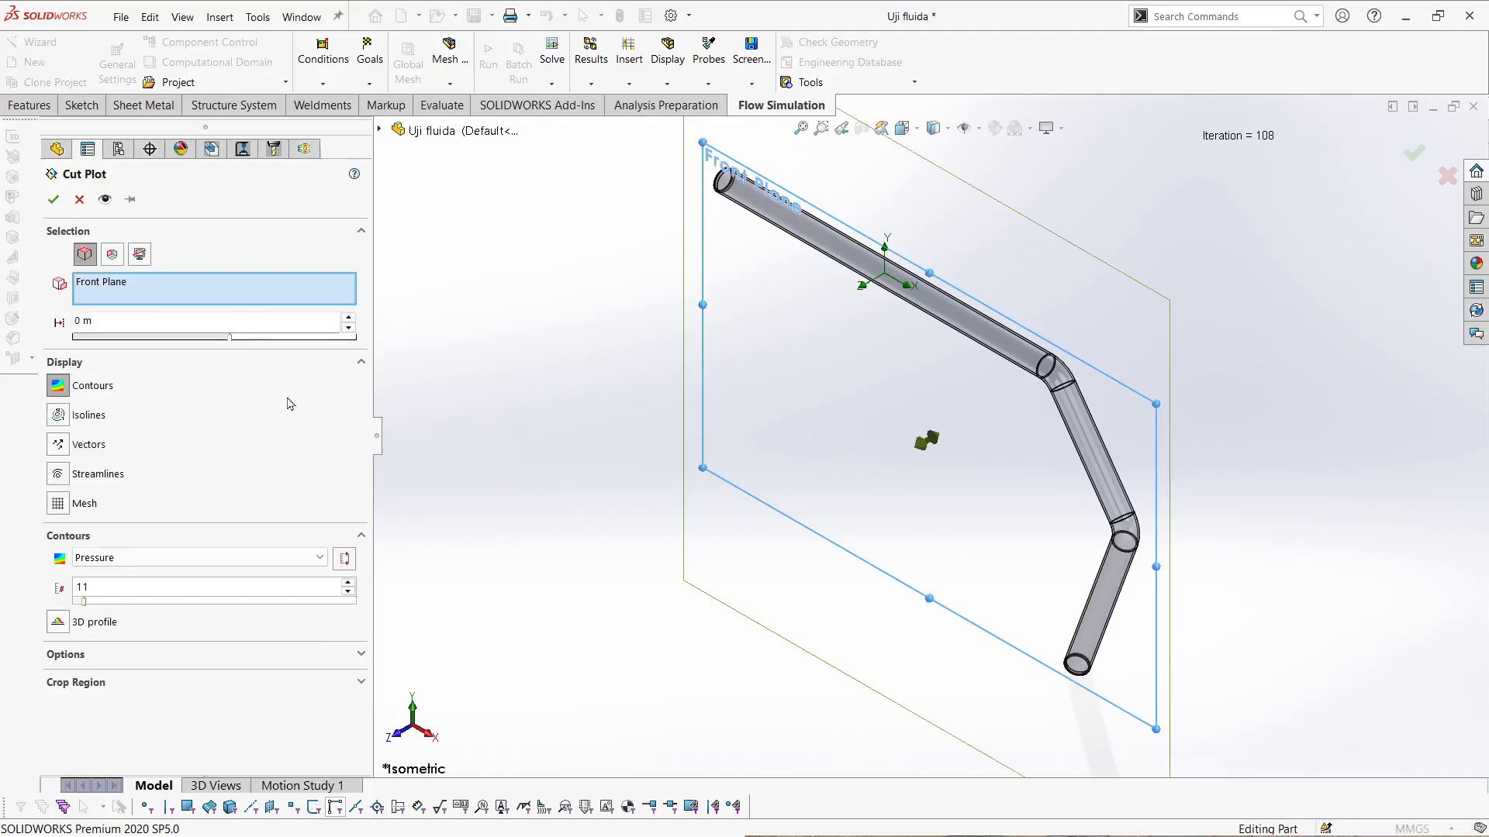
click(53, 200)
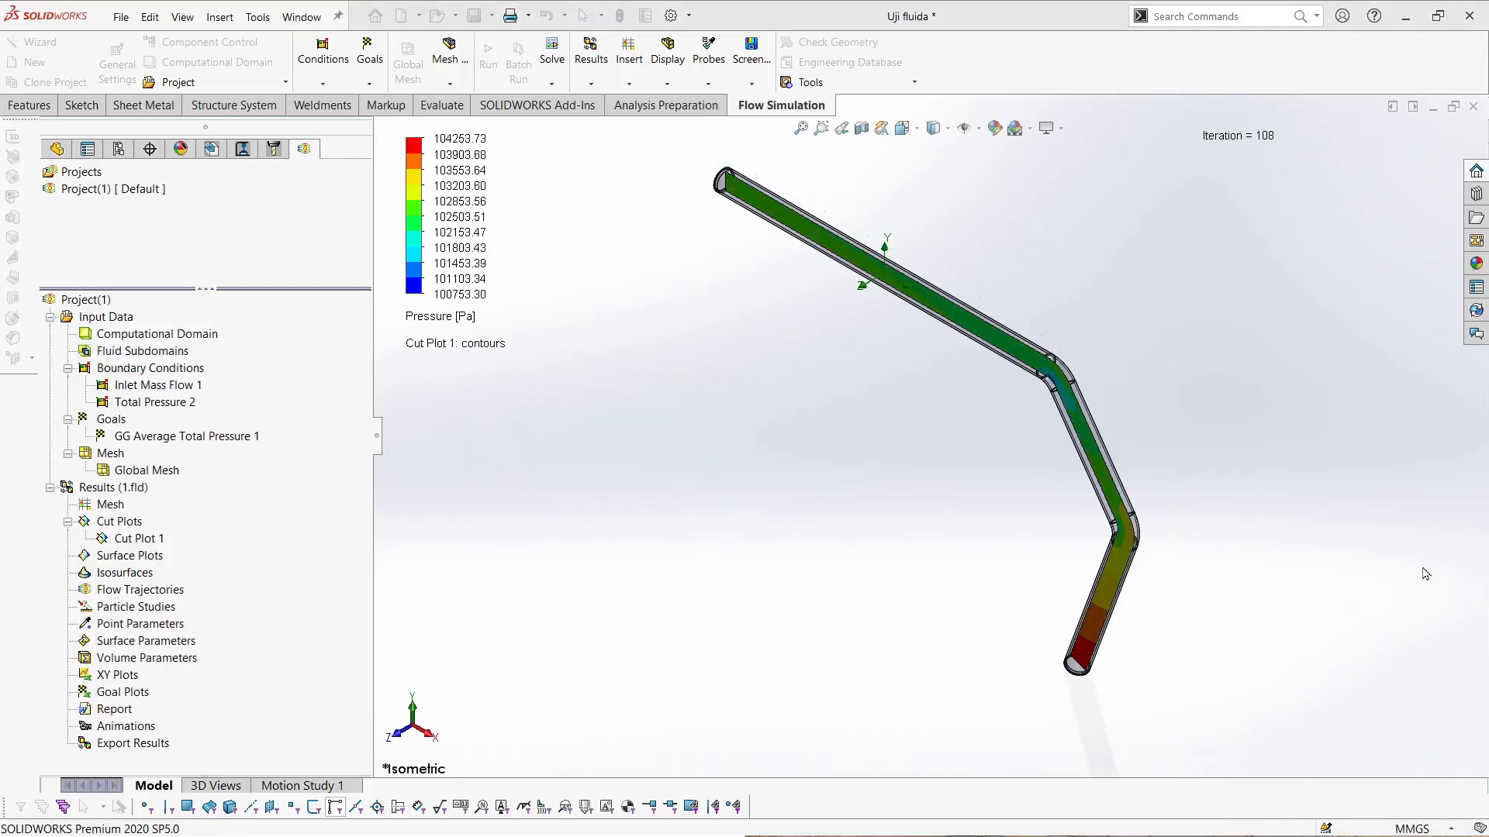
scroll(1086, 393, down, 3)
middle_drag(1043, 401, 1150, 307)
scroll(711, 490, up, 3)
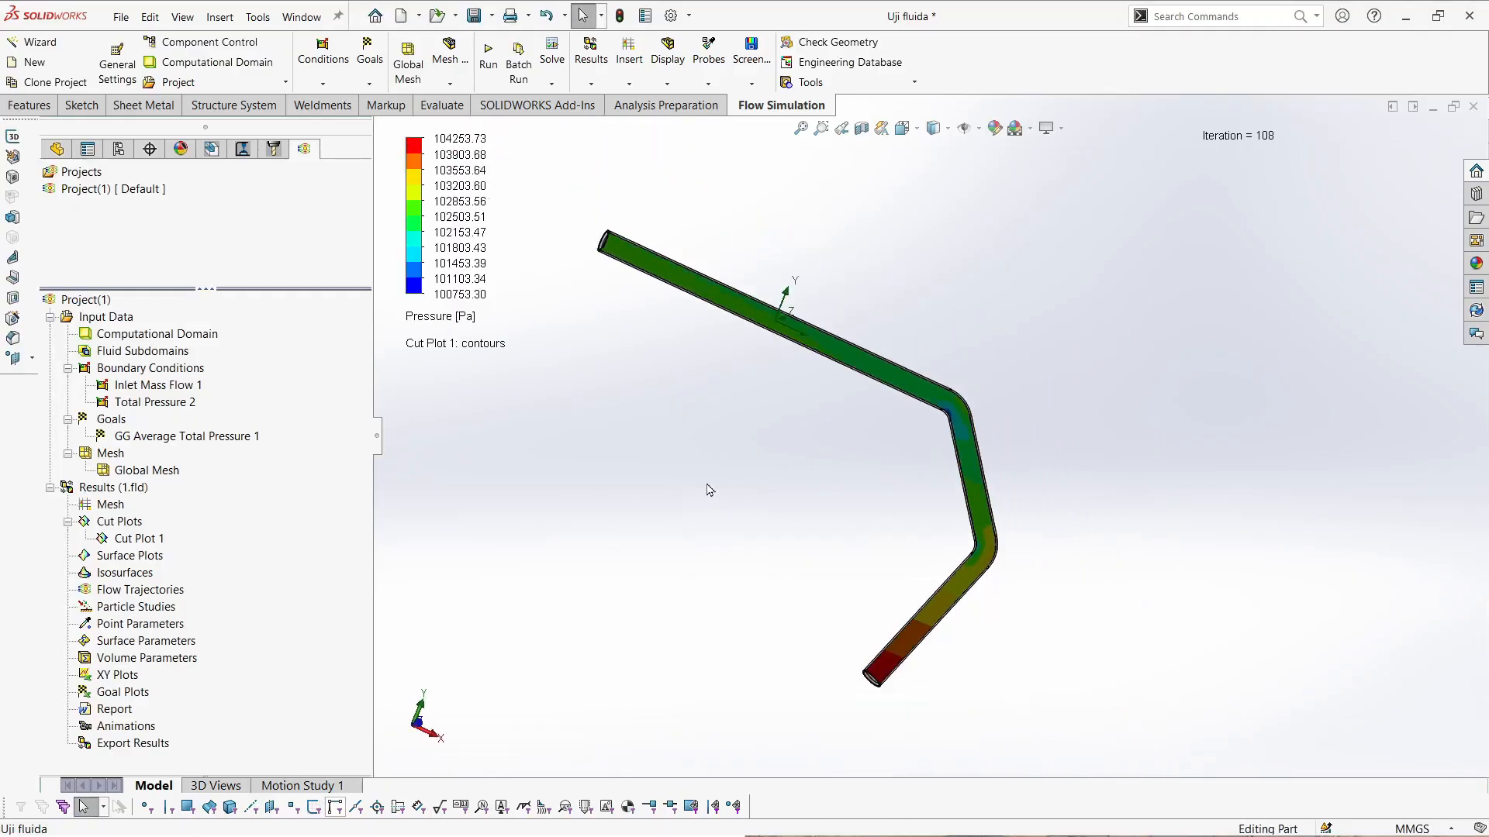
key(ctrl+1)
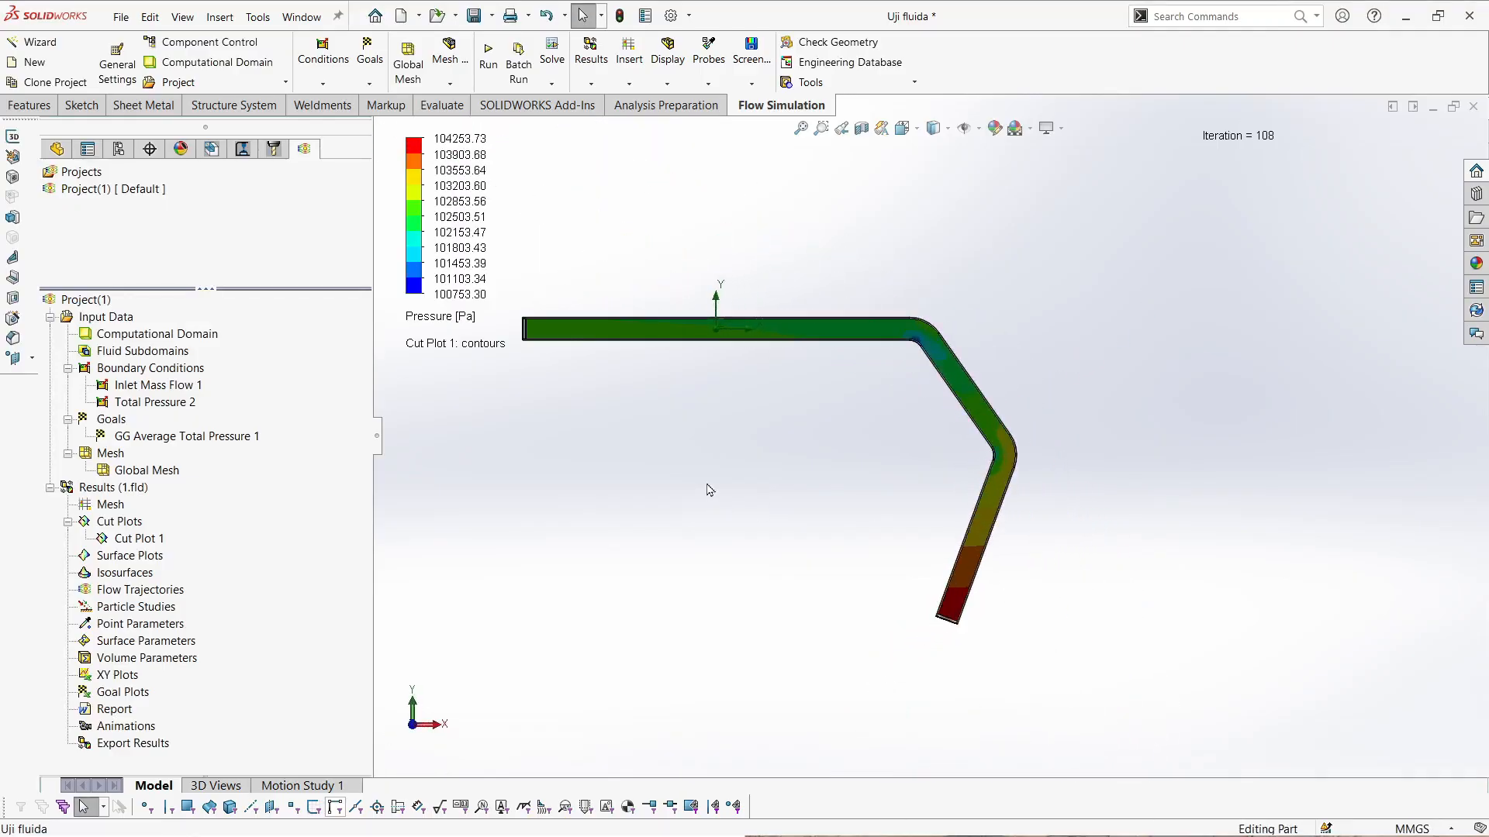
- Examine the pressure distribution around the upper bend of the pipe in the cut plot
scroll(920, 359, down, 8)
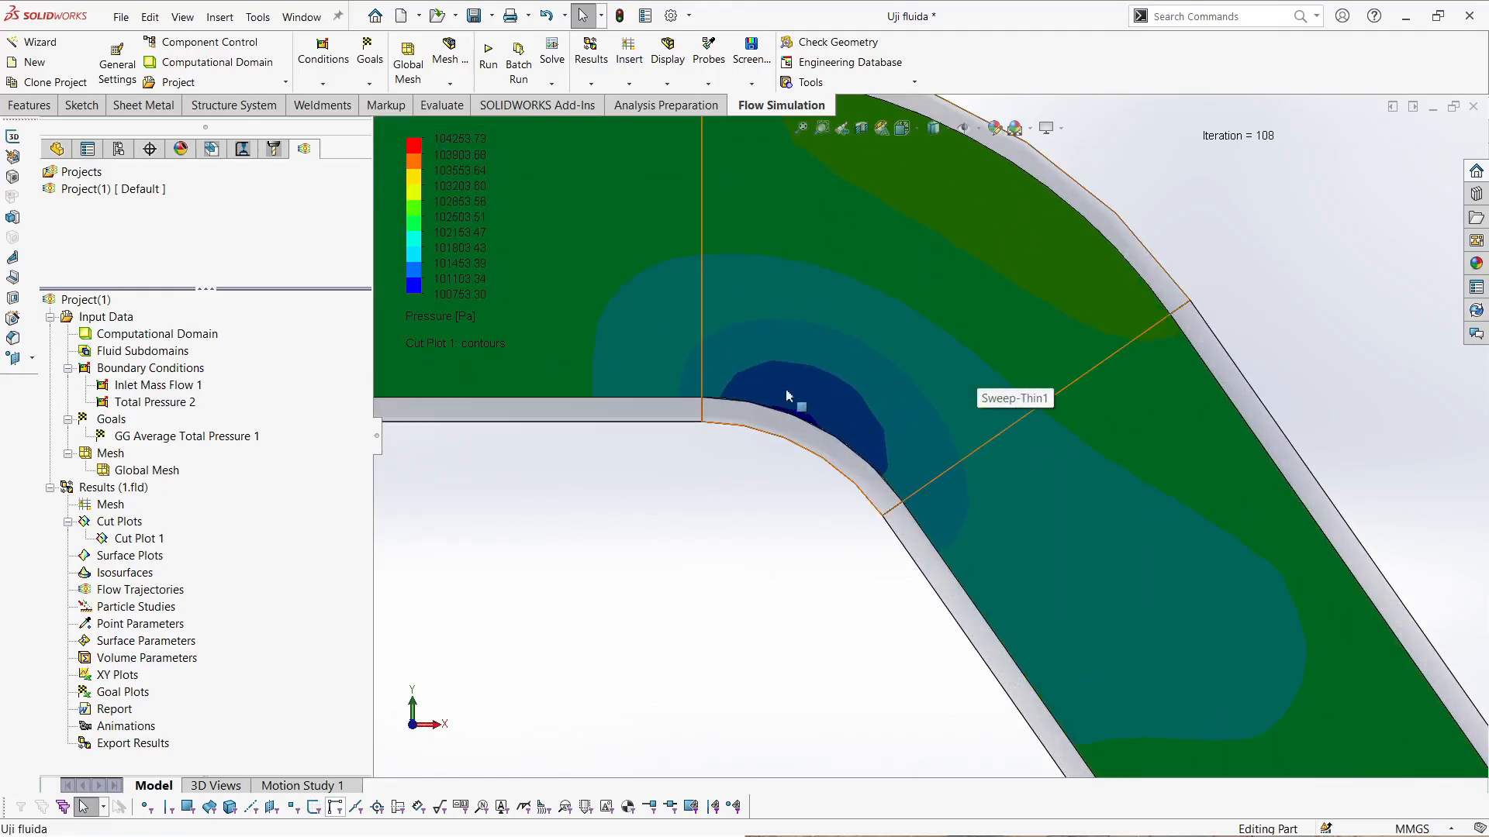
scroll(767, 391, up, 2)
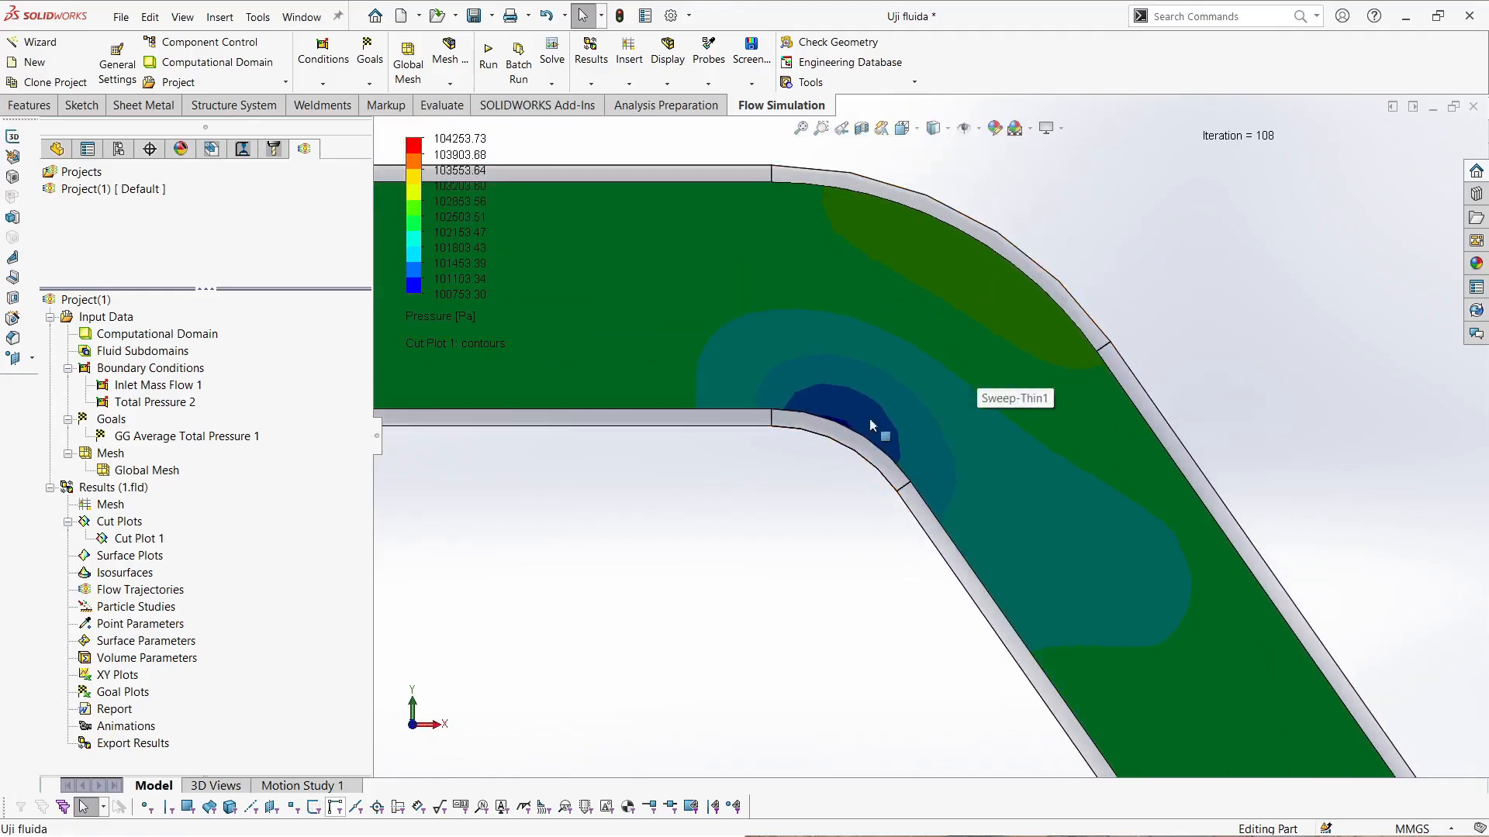
scroll(791, 408, up, 2)
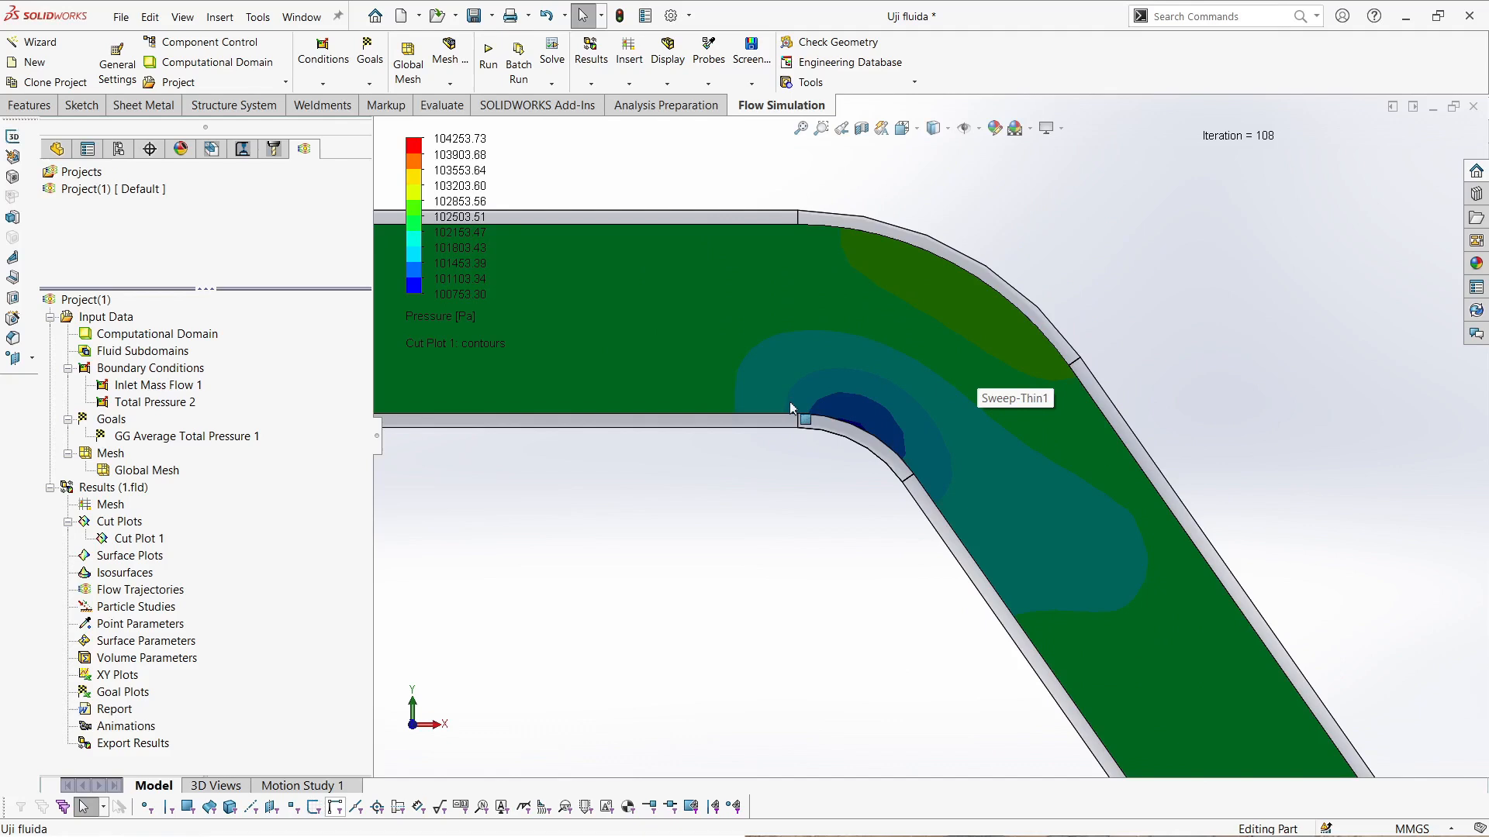
scroll(921, 439, up, 2)
scroll(858, 416, down, 2)
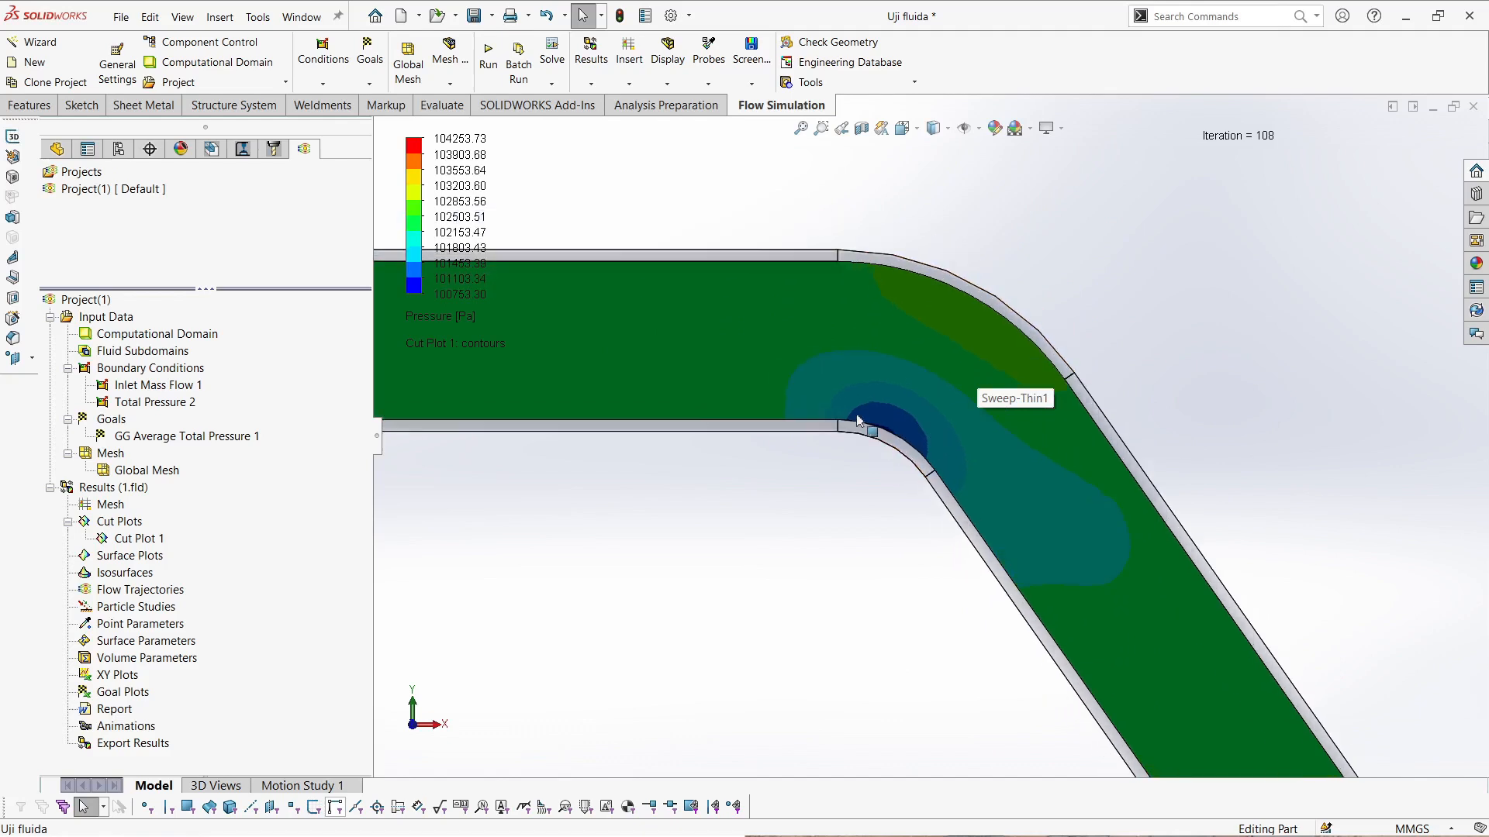
scroll(853, 396, up, 1)
scroll(697, 340, up, 2)
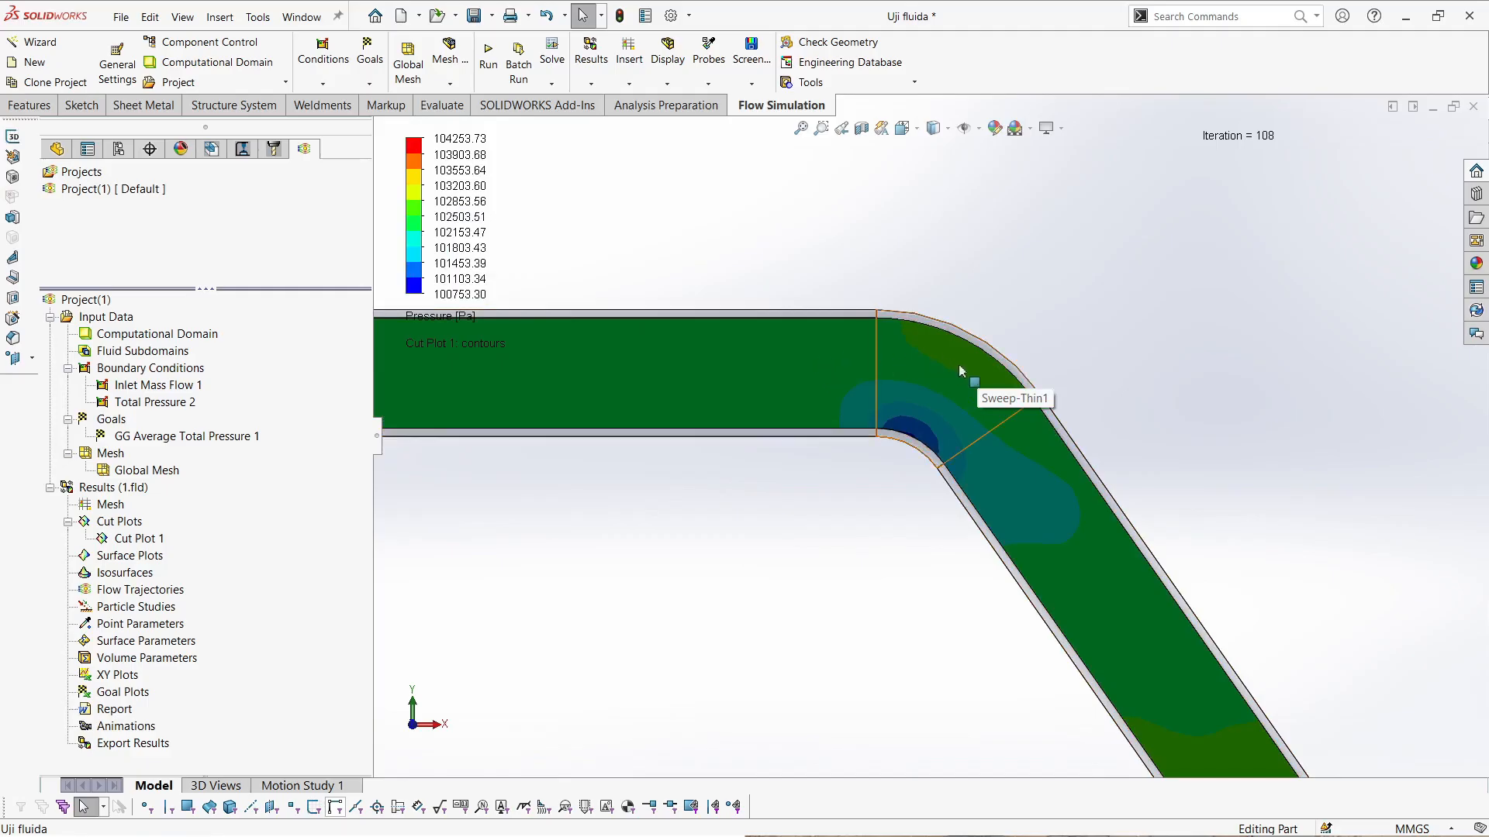
scroll(795, 601, up, 5)
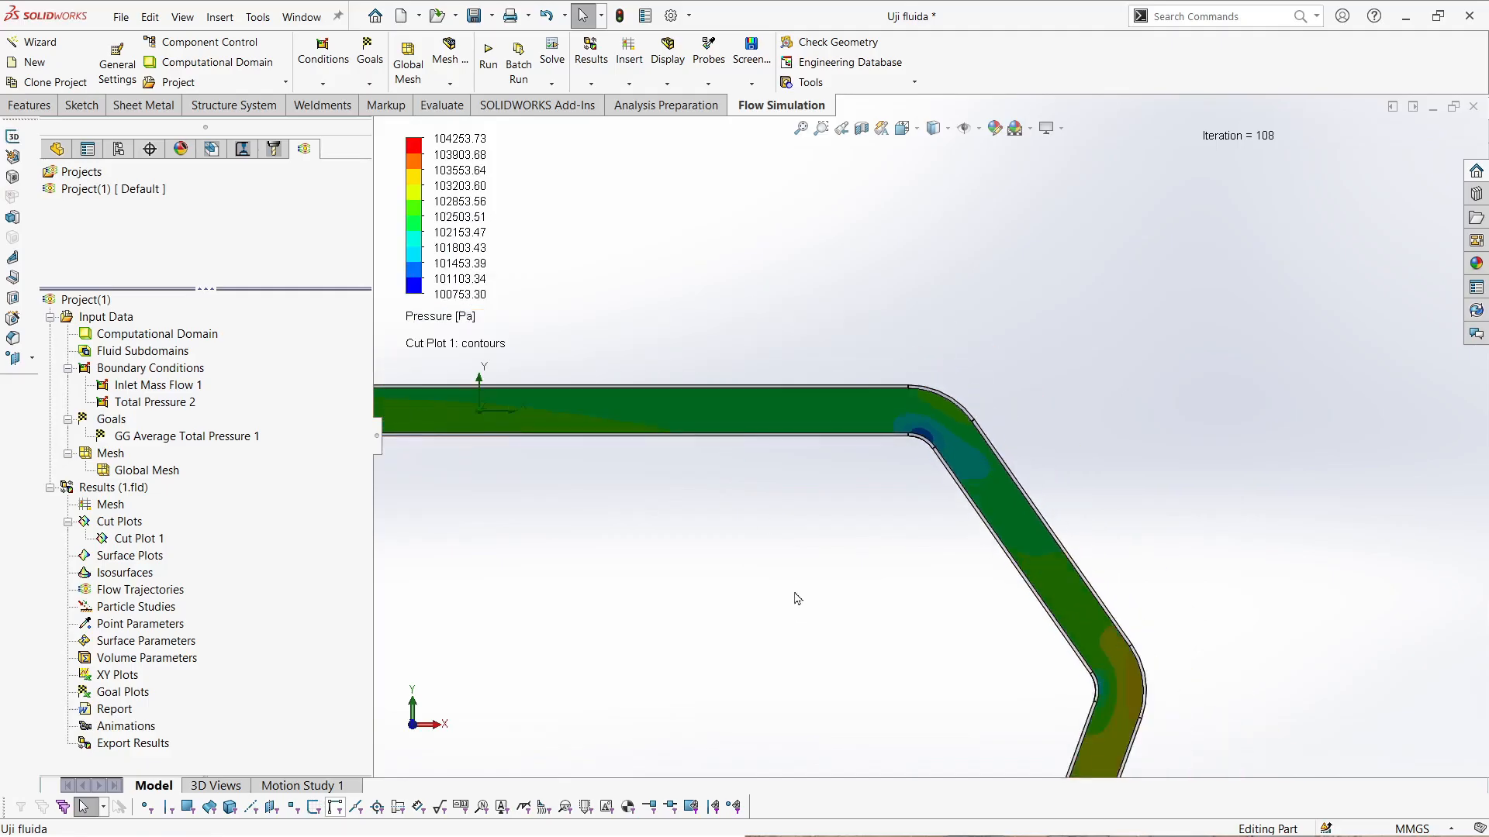
scroll(775, 601, down, 3)
- Insert a second cut plot on the Front Plane that shows velocity vectors instead of contours
right_click(125, 539)
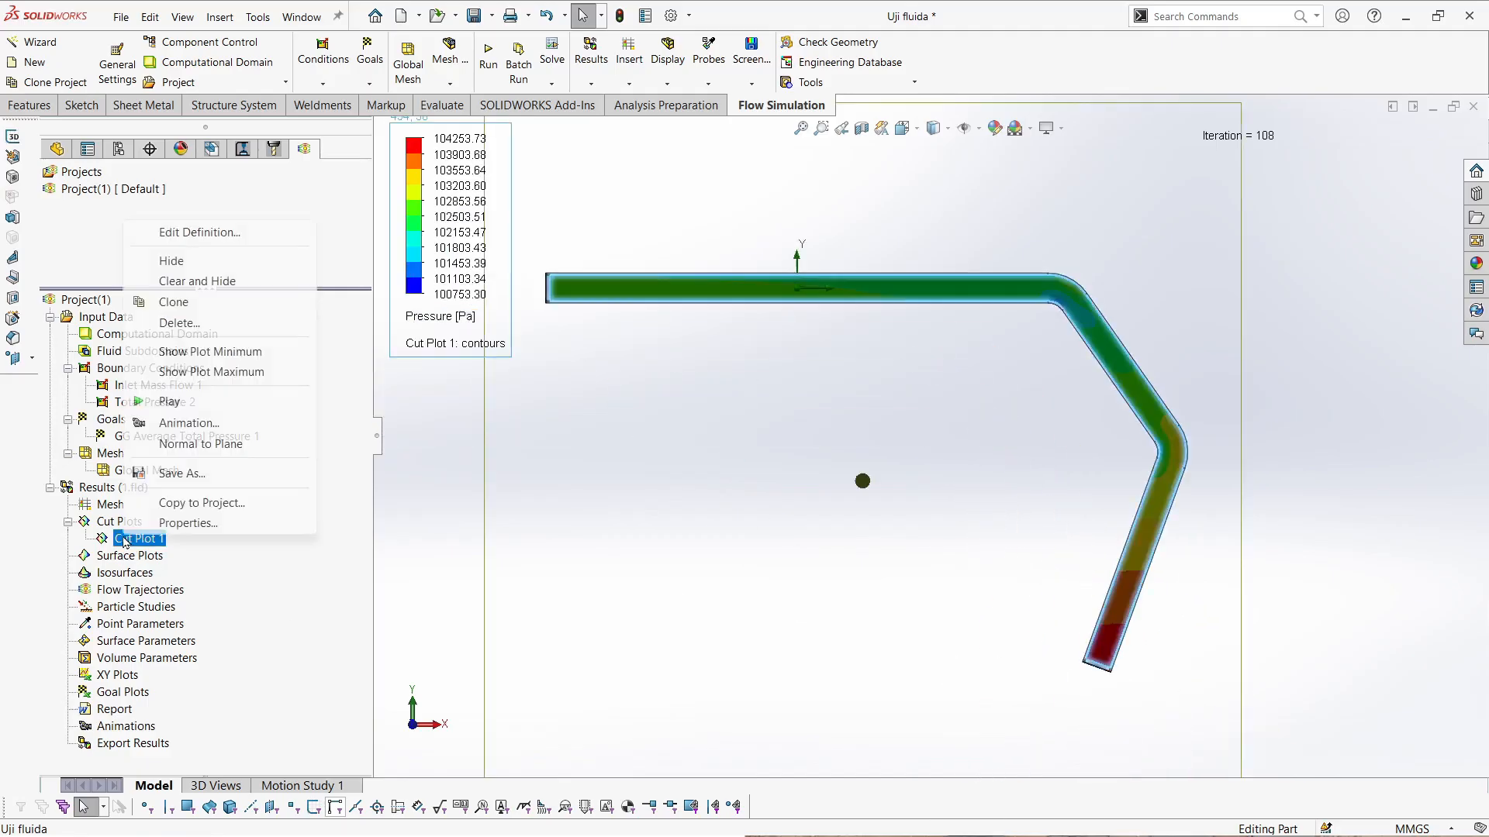
click(236, 518)
right_click(138, 524)
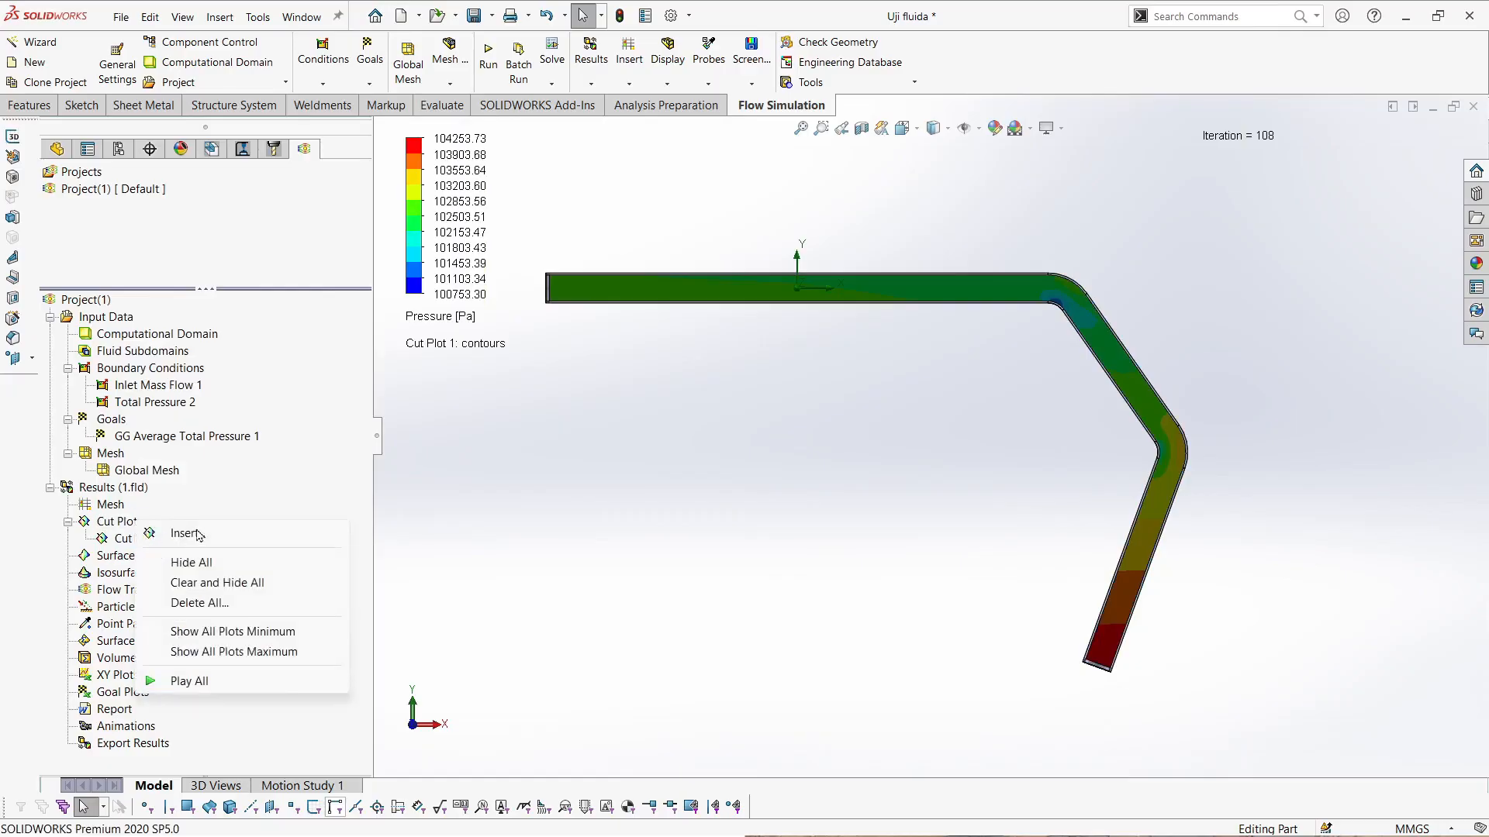
click(198, 535)
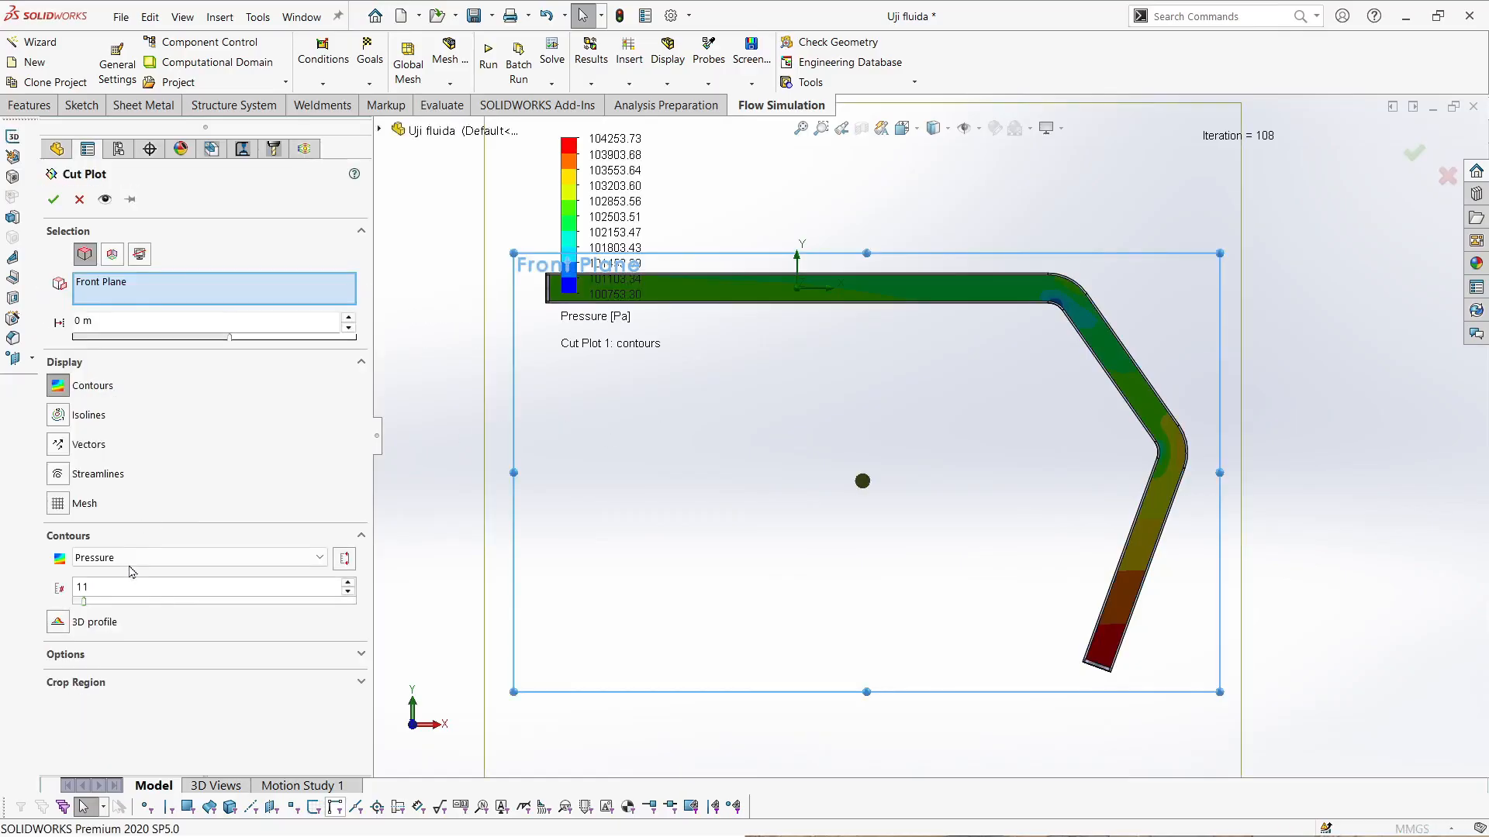
click(155, 558)
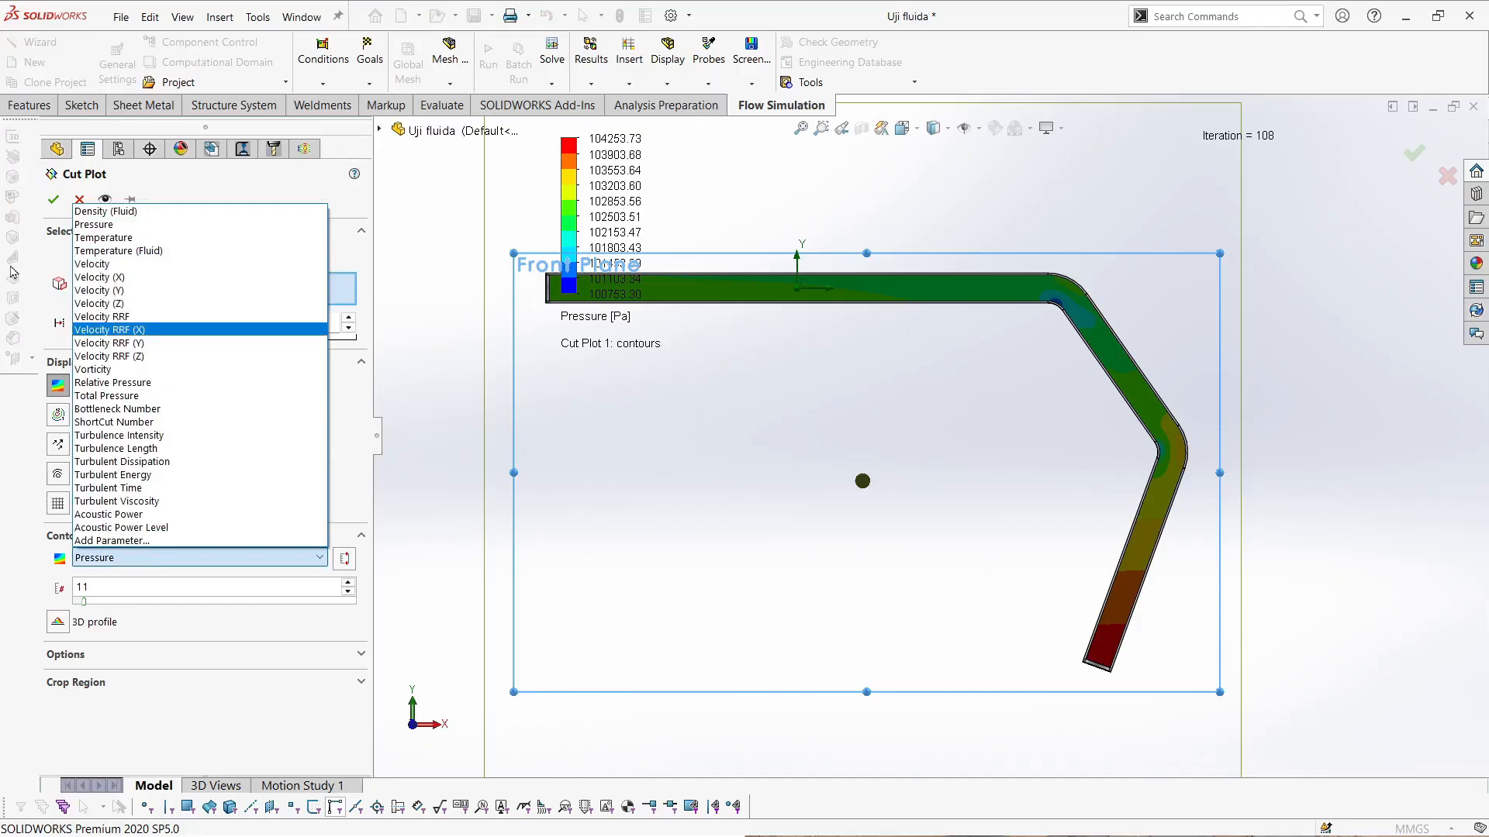
click(478, 489)
click(57, 444)
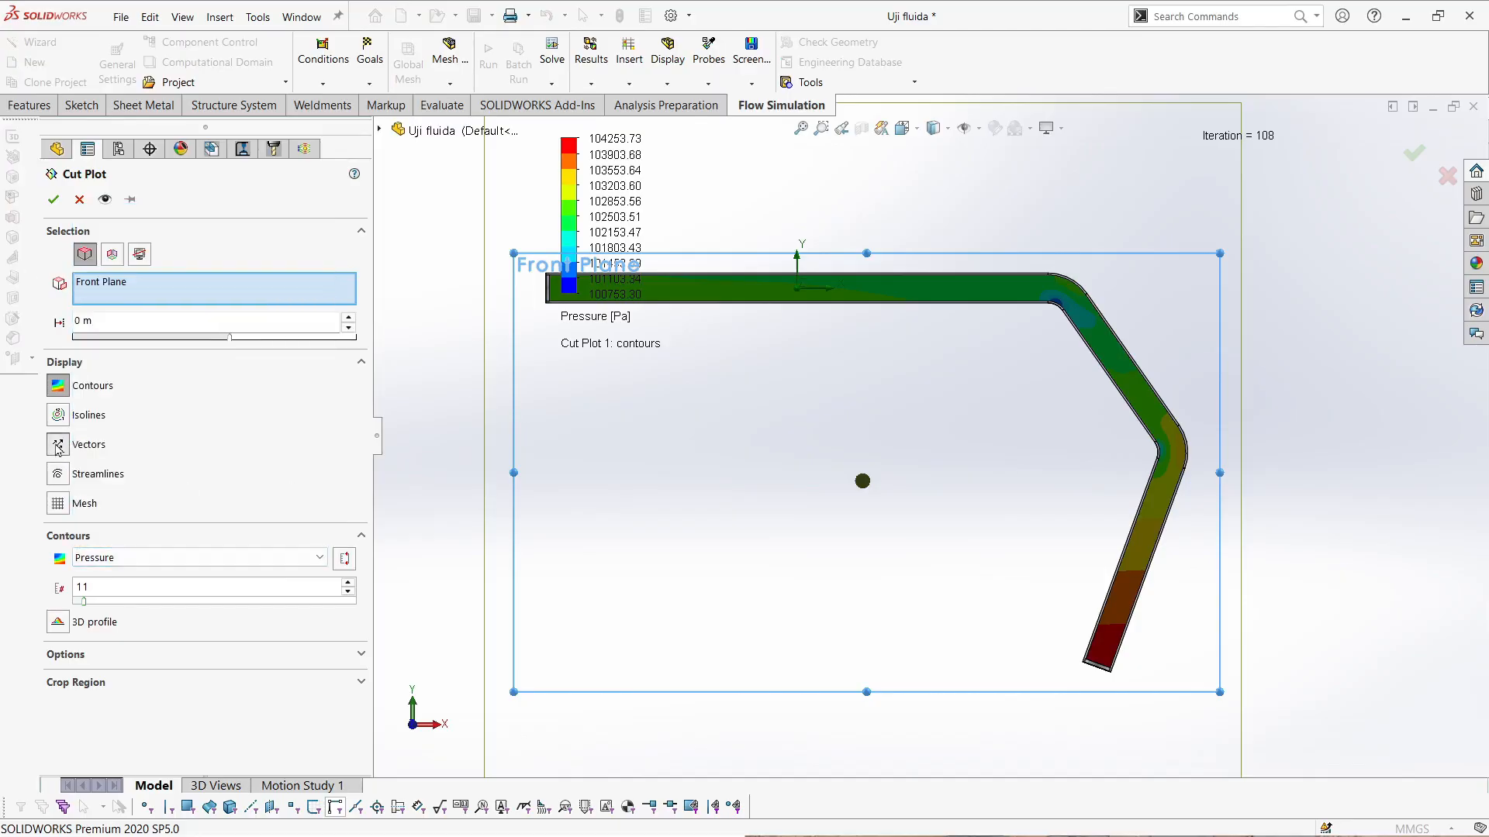
click(57, 385)
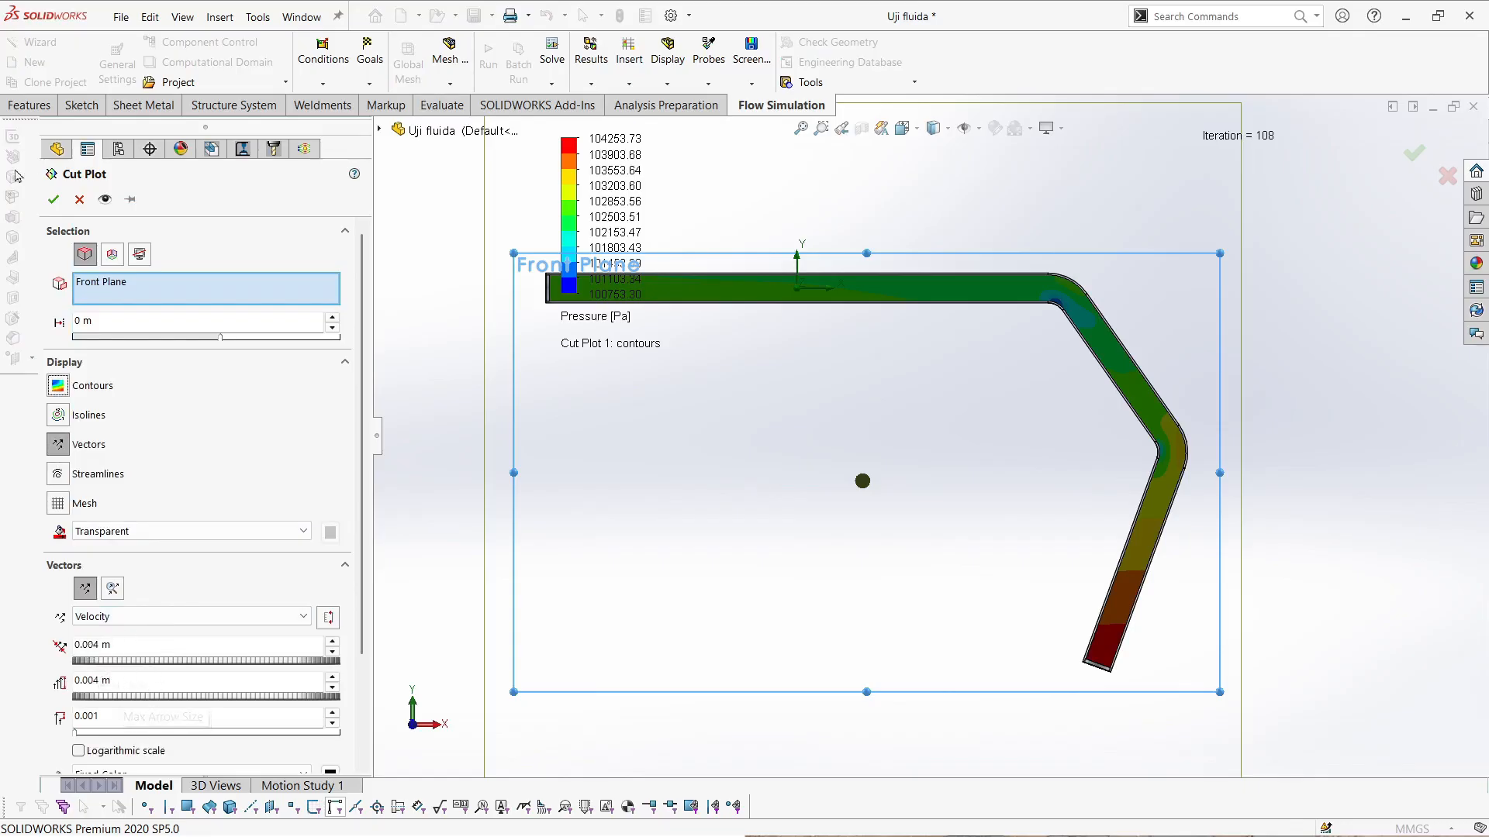
click(52, 201)
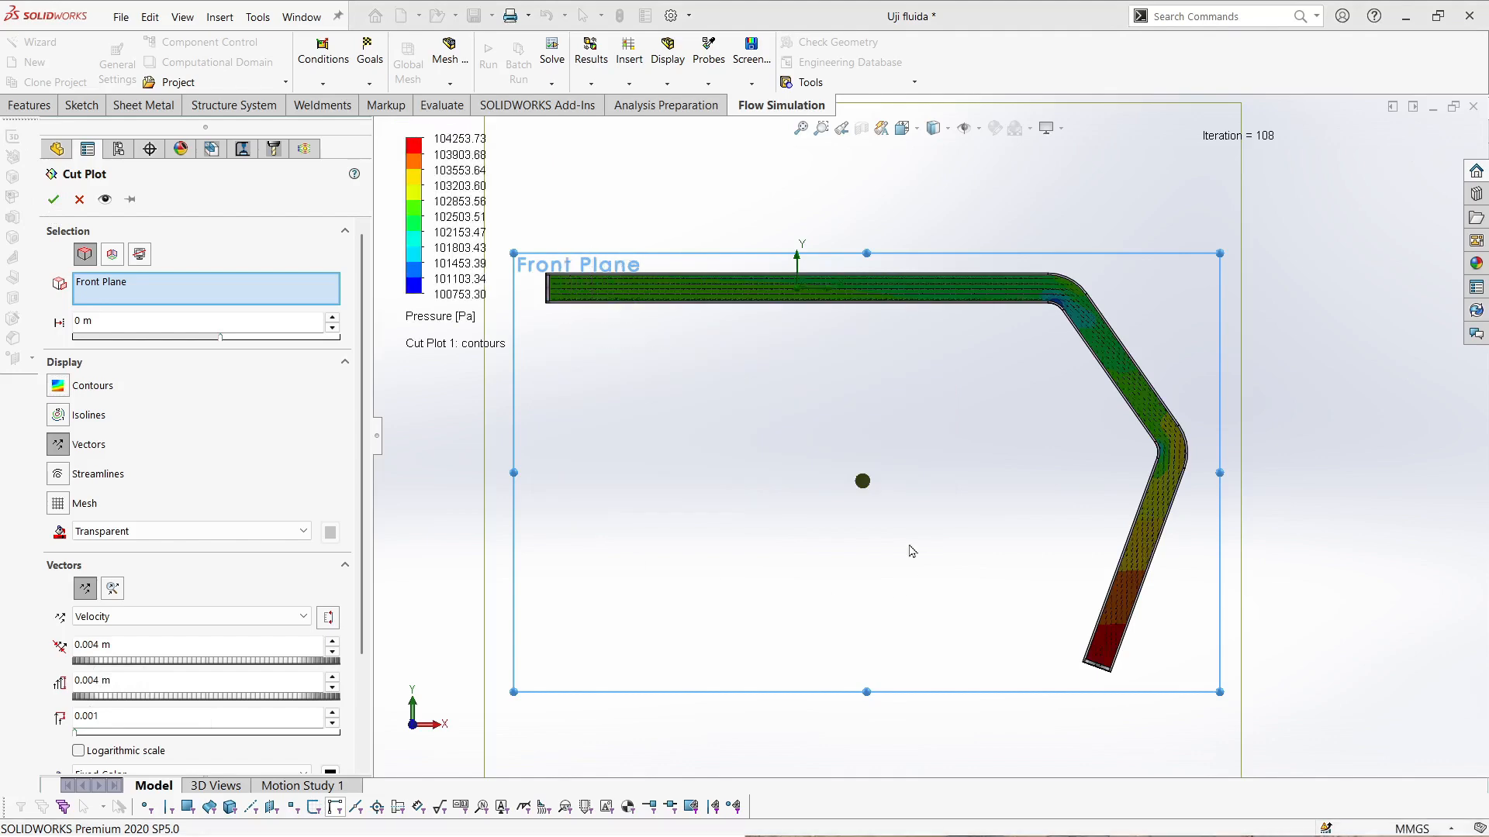
- Examine the flow vectors over the pressure contours along the pipe and around its bends
scroll(1085, 286, down, 5)
scroll(1036, 390, down, 5)
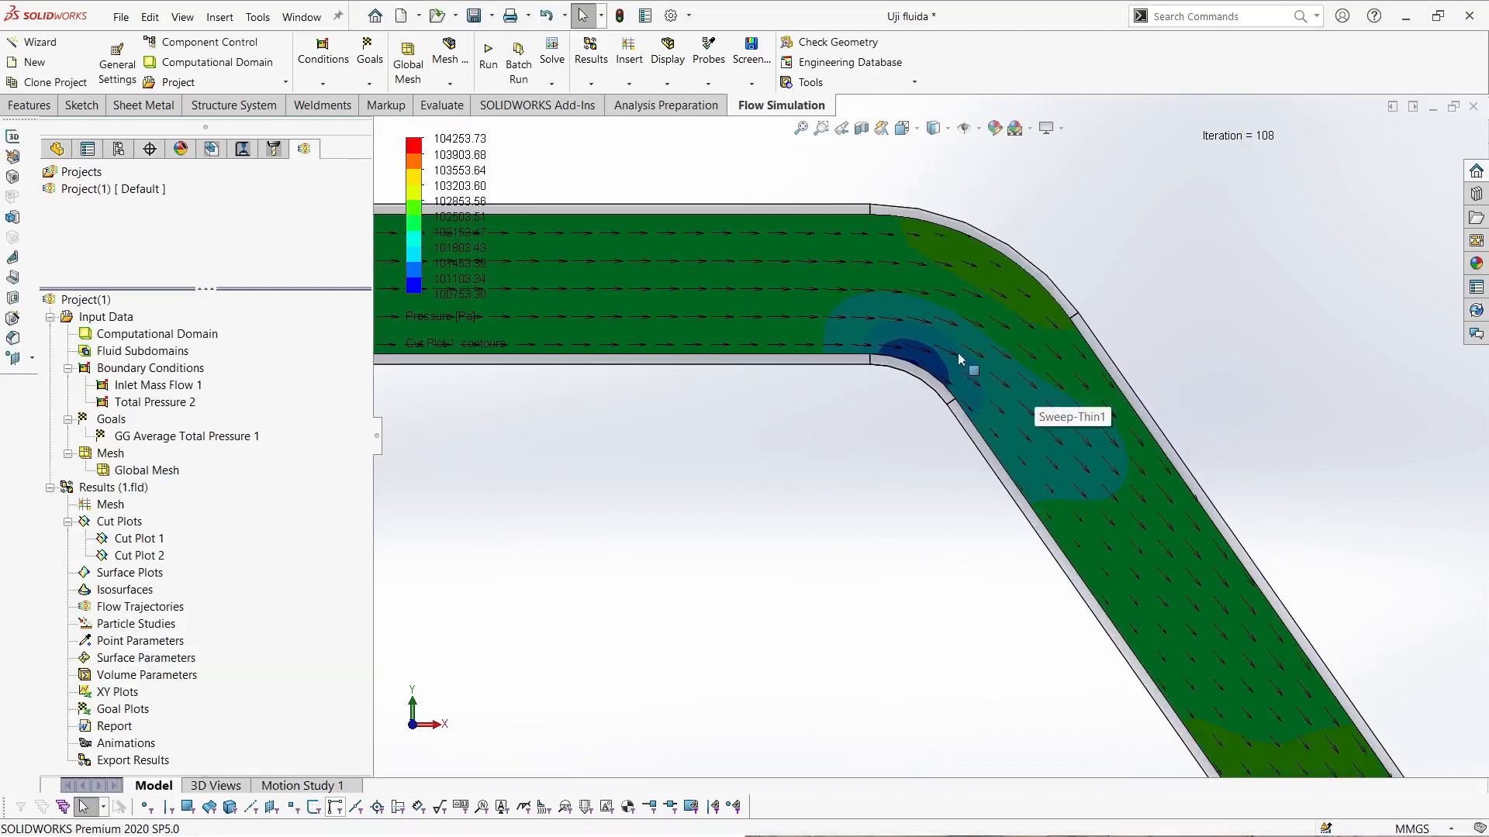
scroll(952, 354, down, 3)
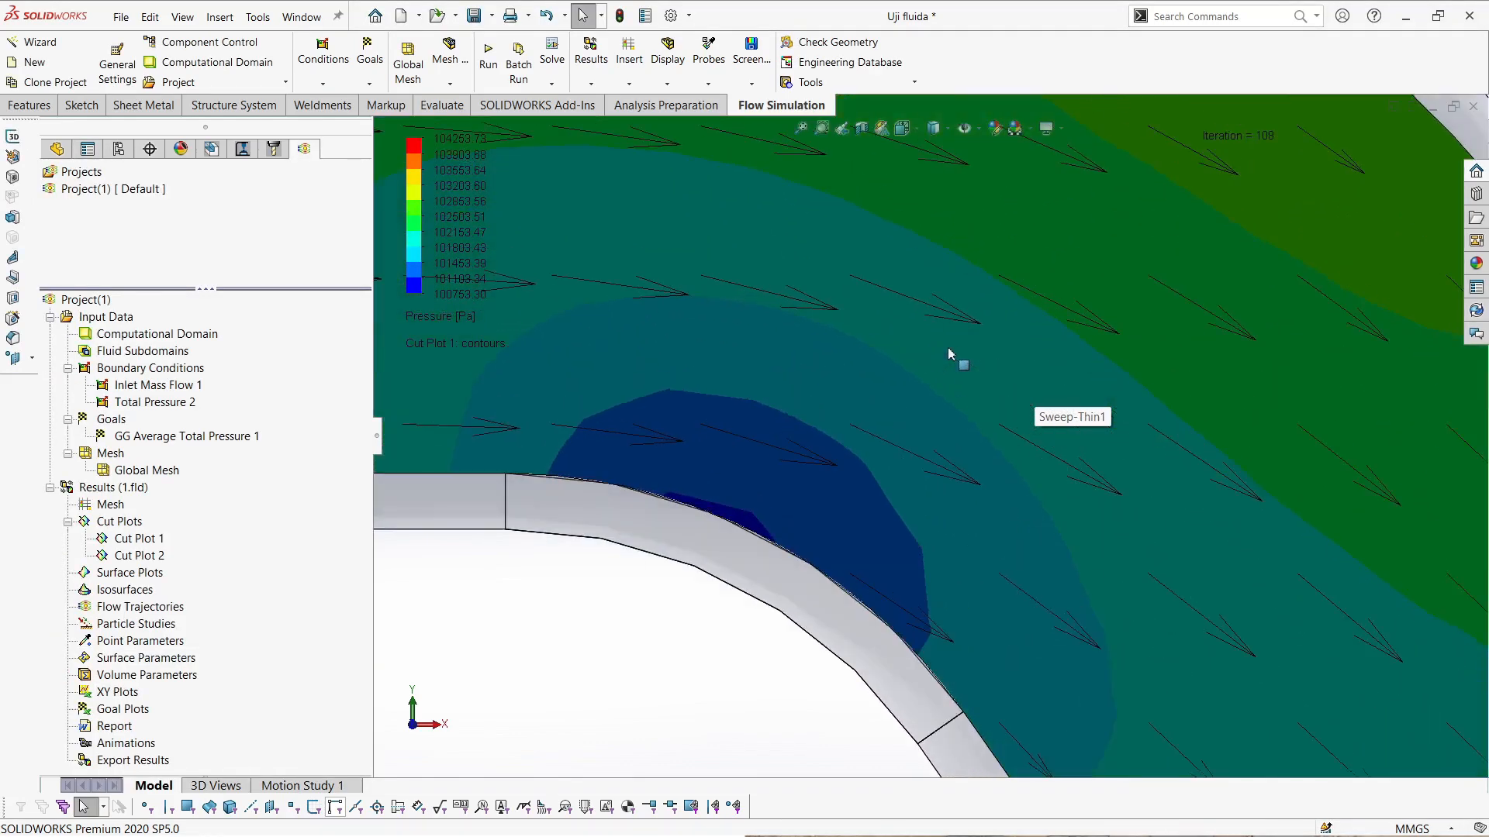
scroll(952, 353, up, 6)
scroll(952, 354, up, 8)
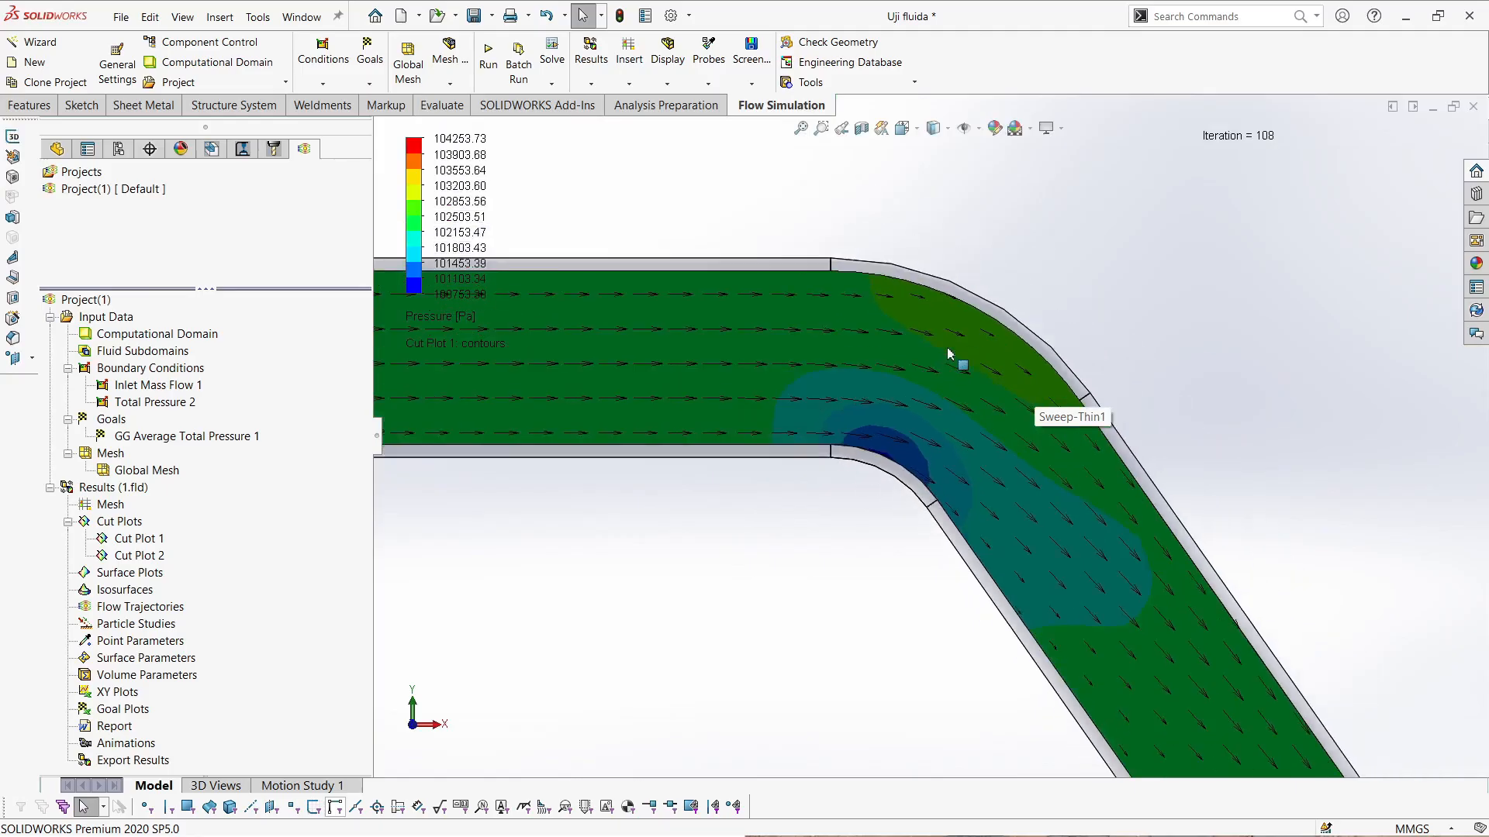
scroll(963, 606, down, 8)
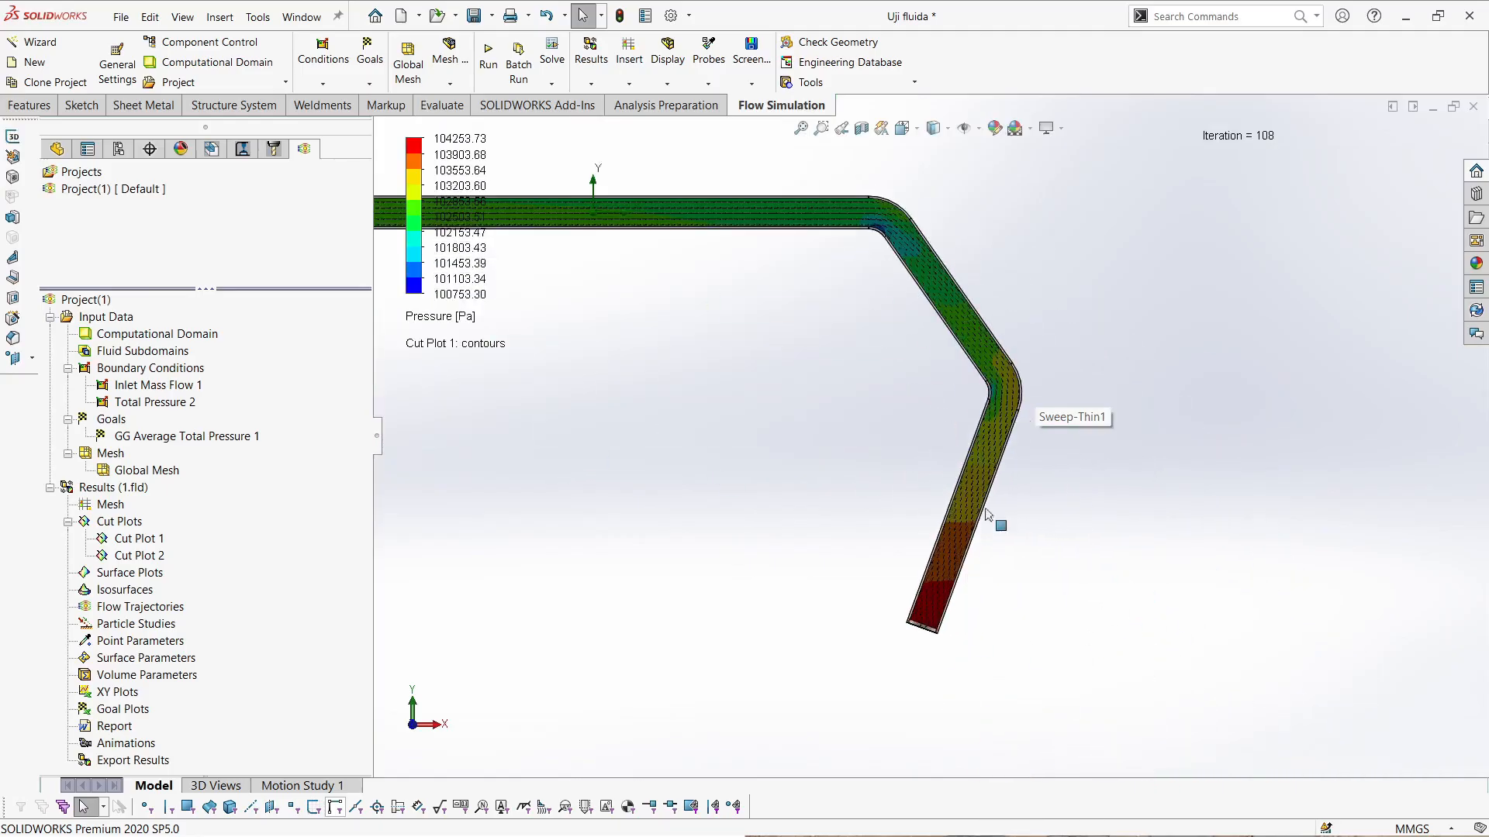
scroll(776, 291, up, 7)
scroll(873, 306, down, 6)
scroll(923, 312, down, 5)
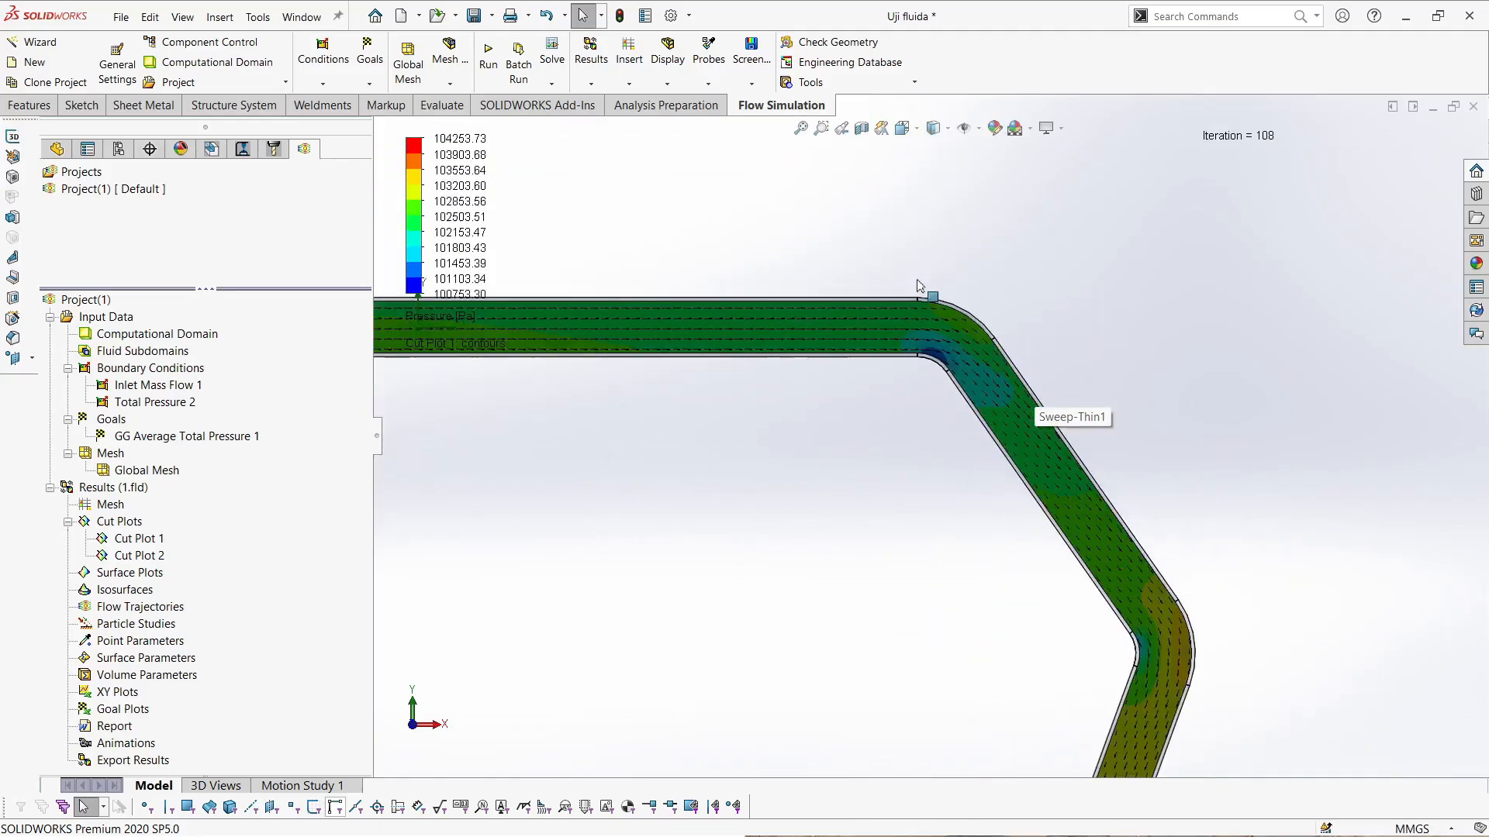
- Switch the parameter of the Cut Plot 1 color legend from Pressure to Total Pressure
click(458, 320)
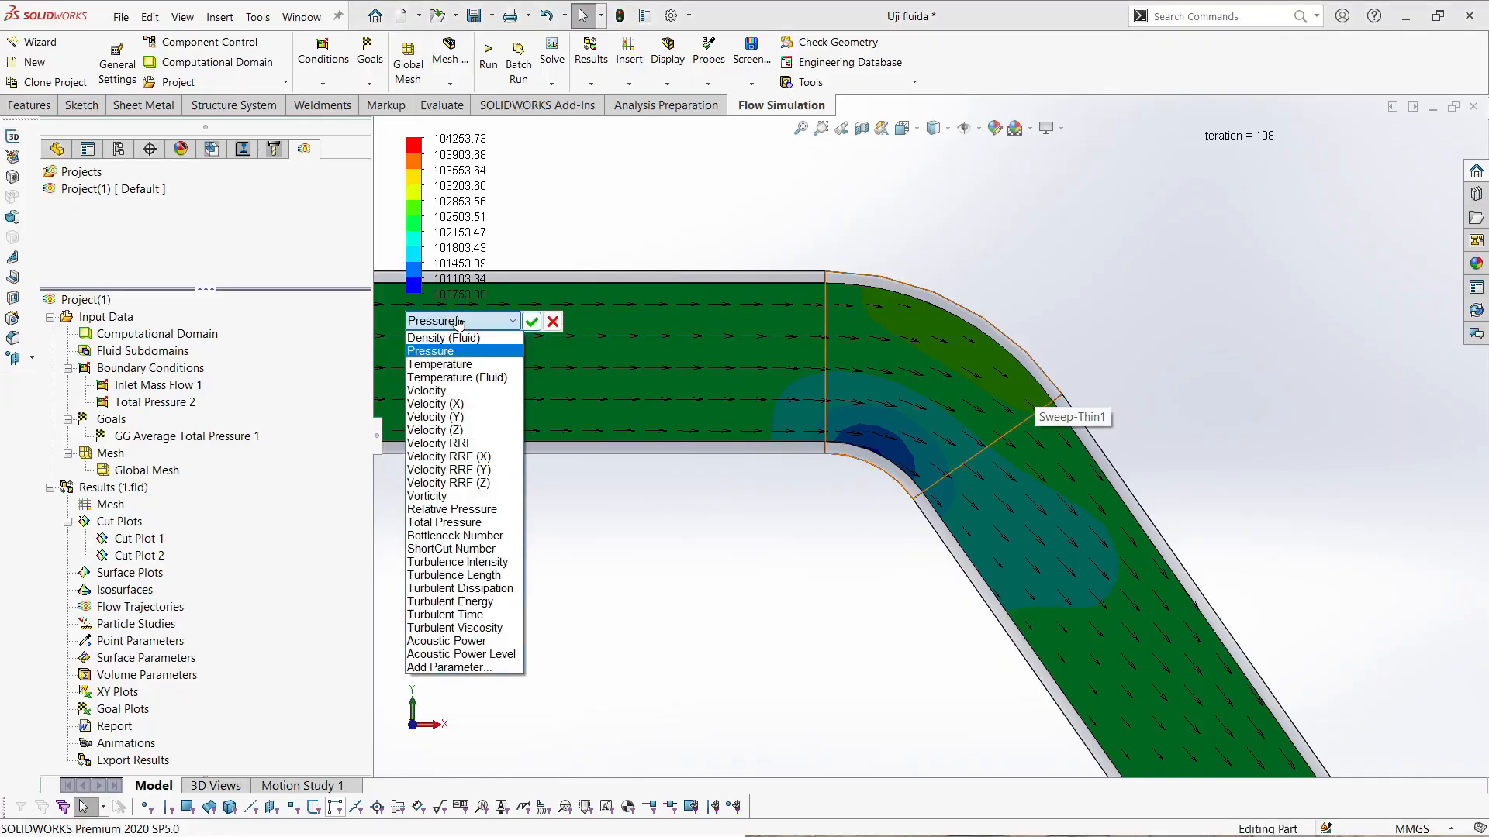
click(452, 319)
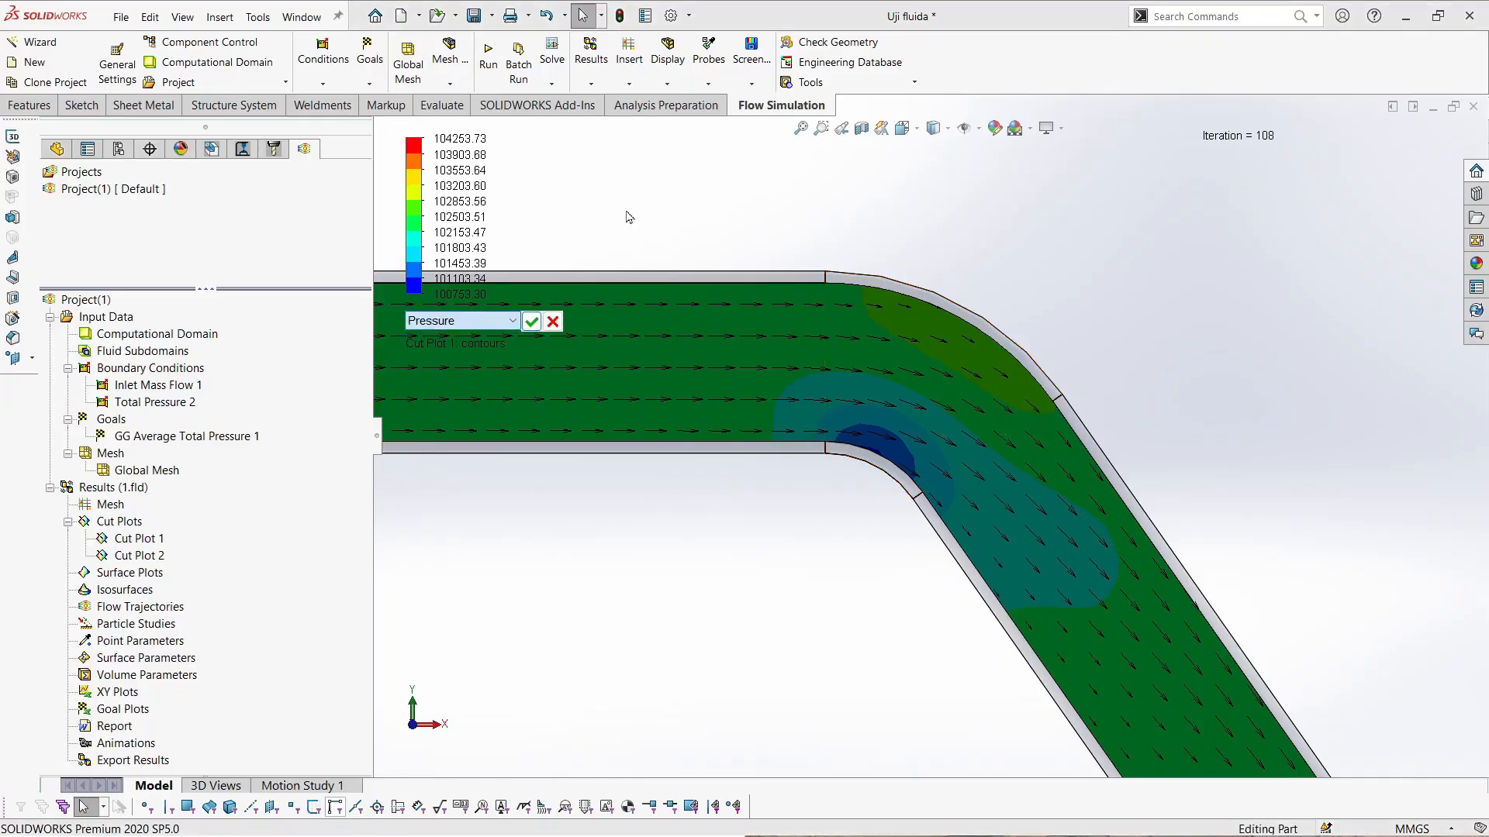
click(465, 321)
click(559, 327)
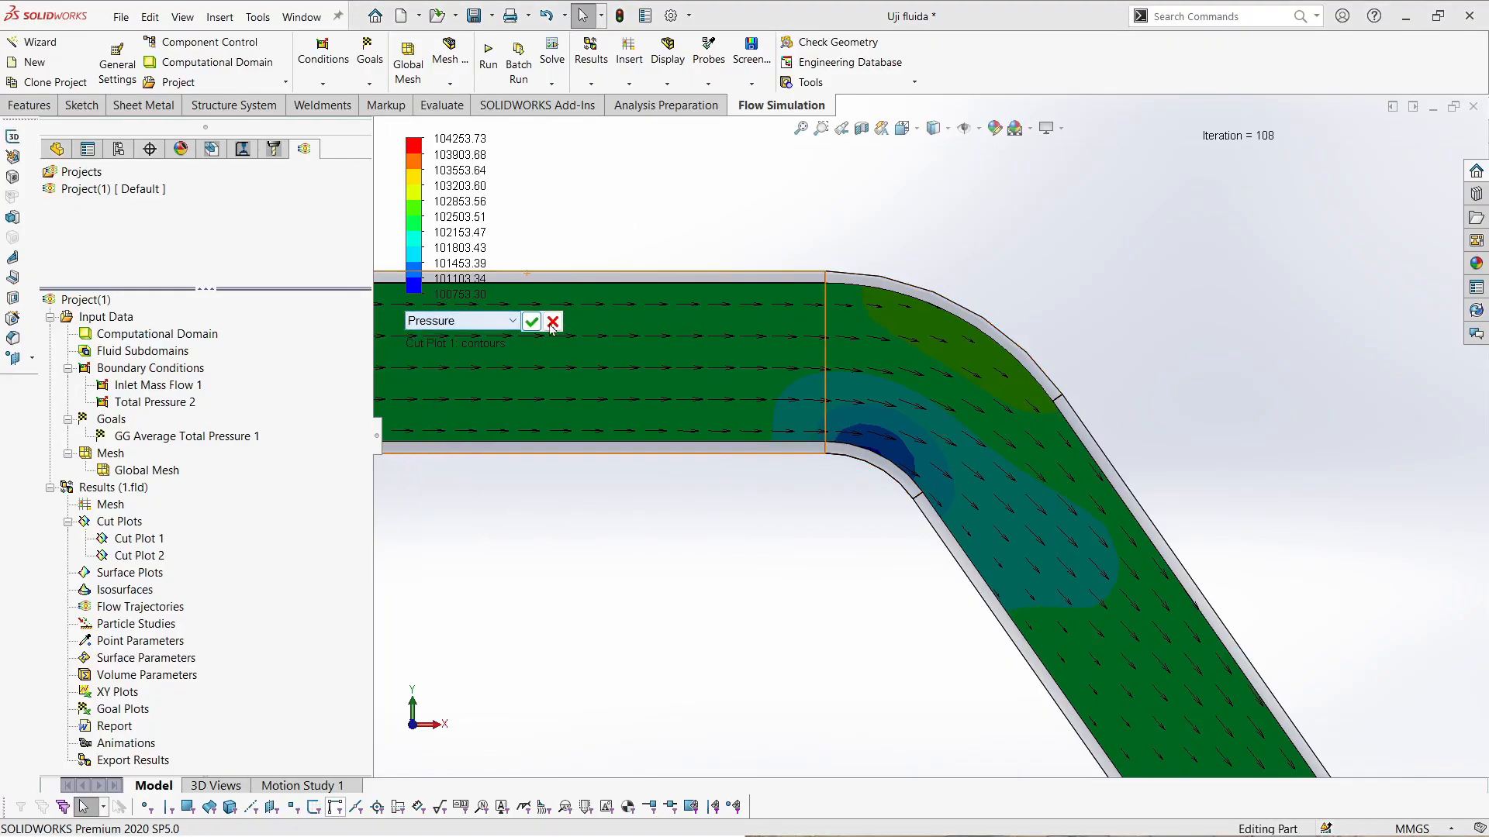
click(554, 323)
click(468, 322)
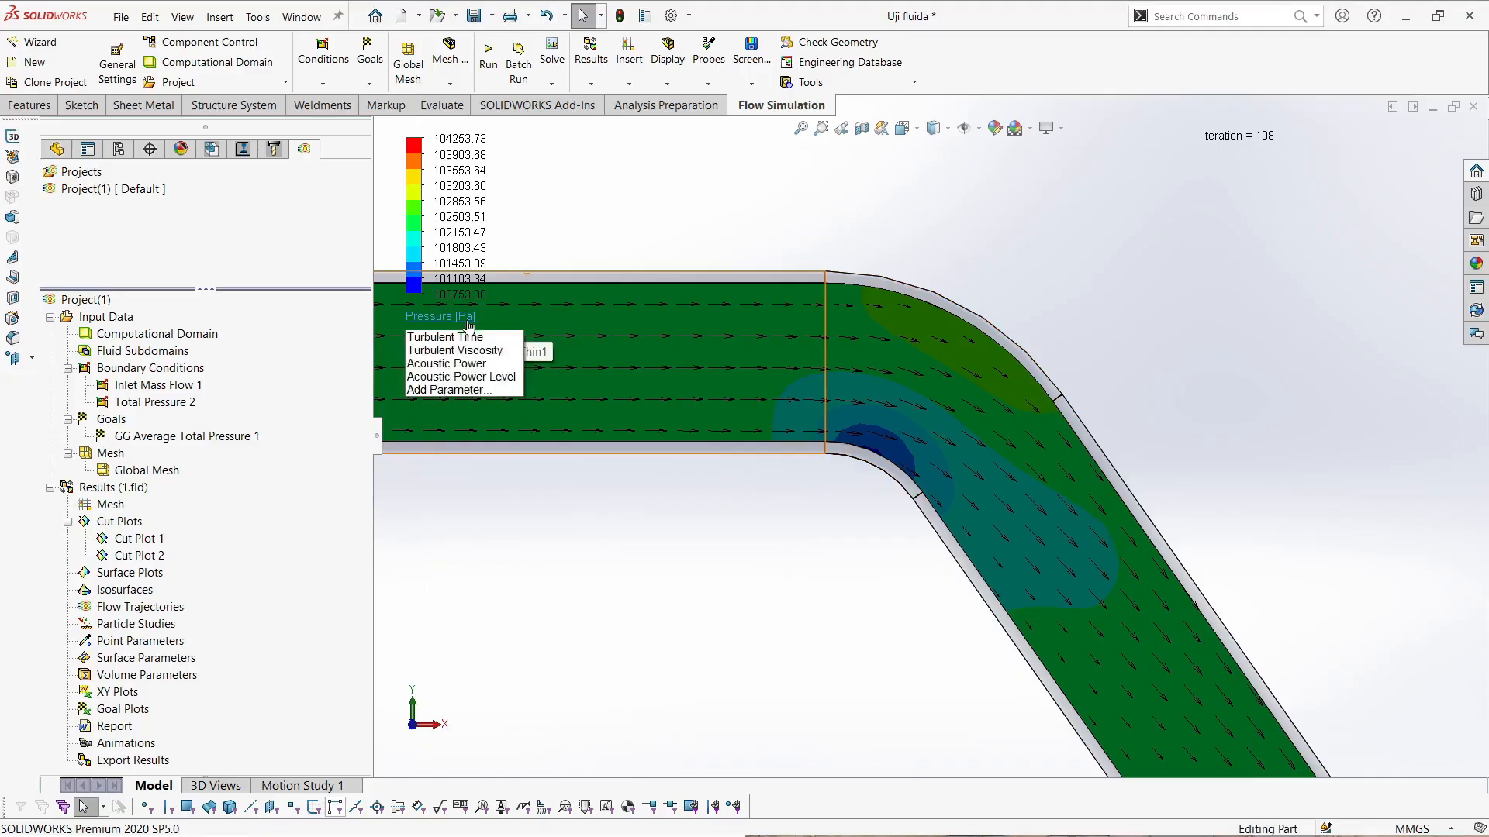
click(481, 523)
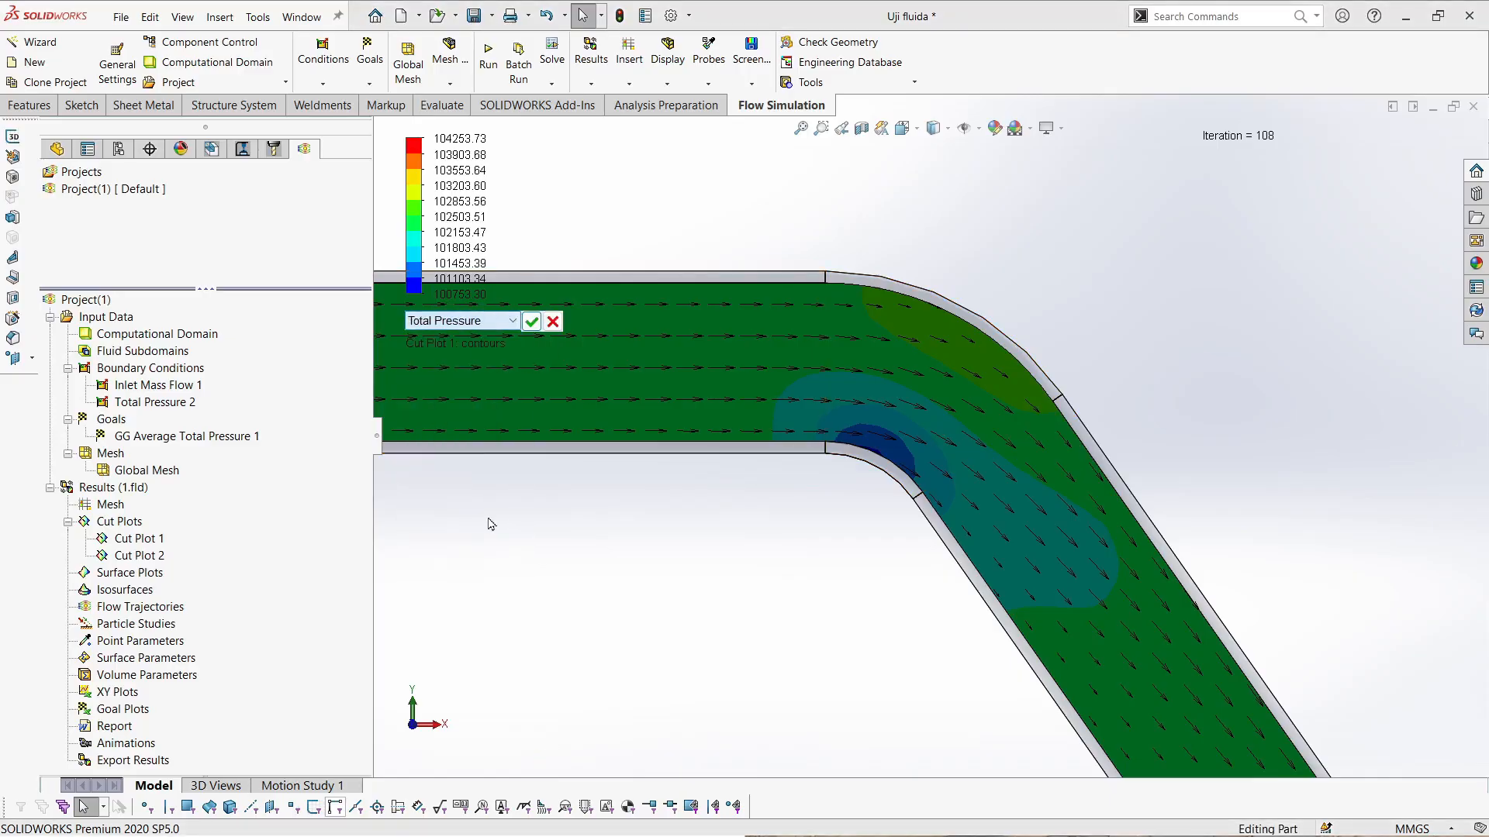
click(532, 322)
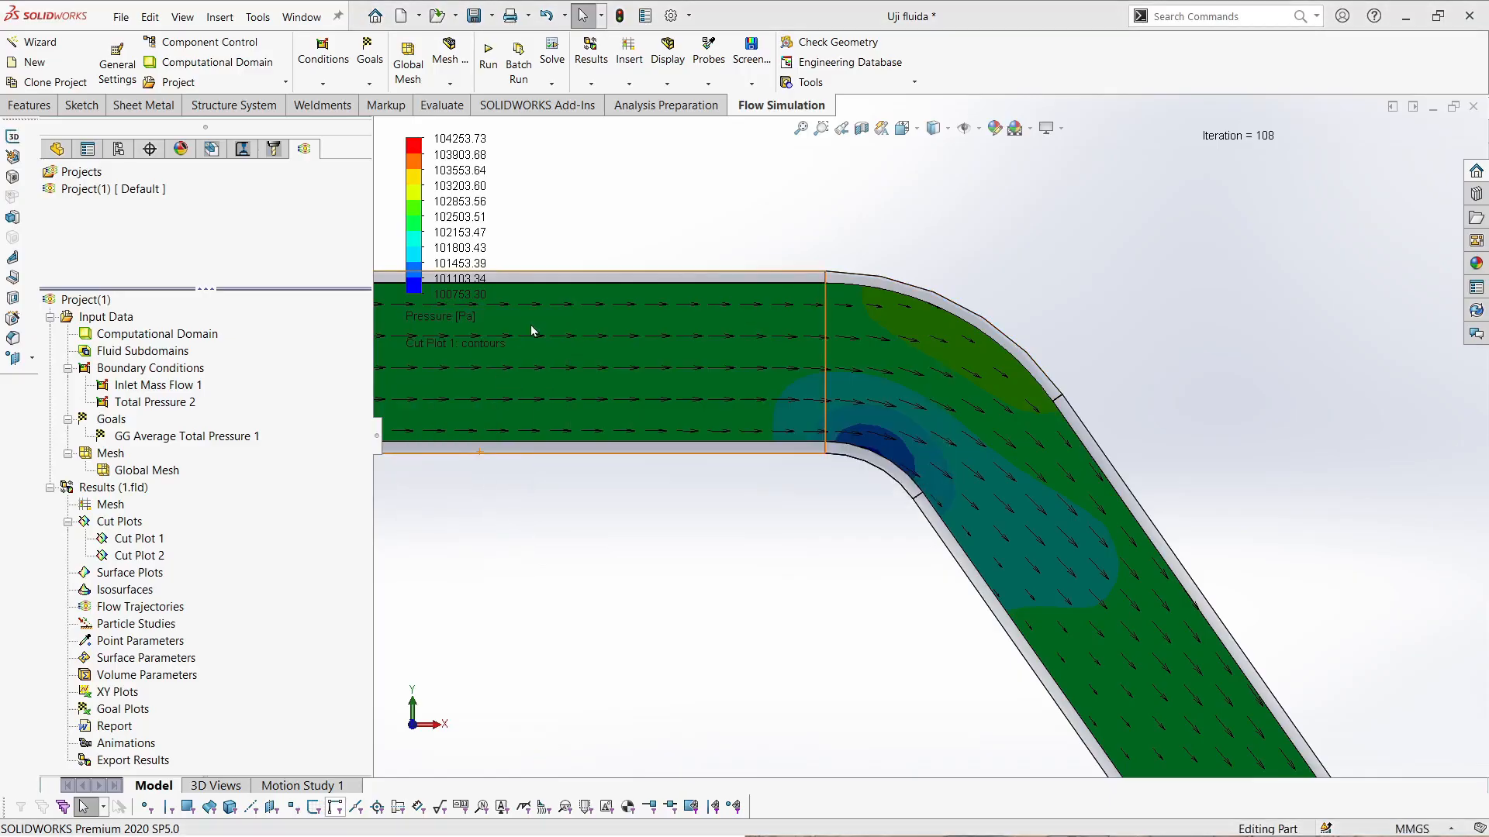
scroll(945, 567, up, 5)
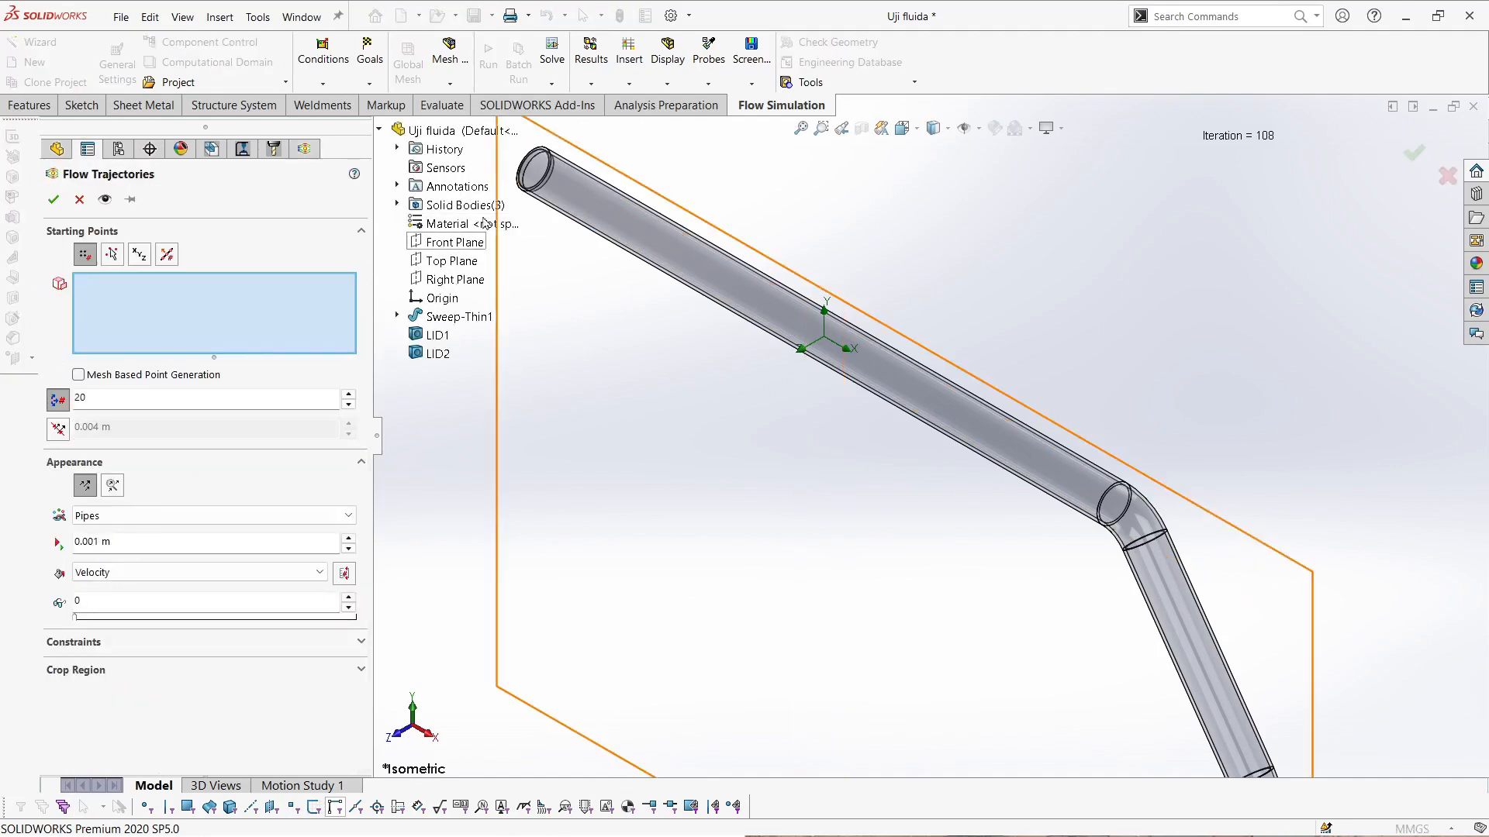
- Pick the inner face of LID2 as the flow trajectories' starting face and remove the outer face from the selection
scroll(582, 262, down, 1)
middle_drag(612, 224, 551, 260)
scroll(554, 259, up, 3)
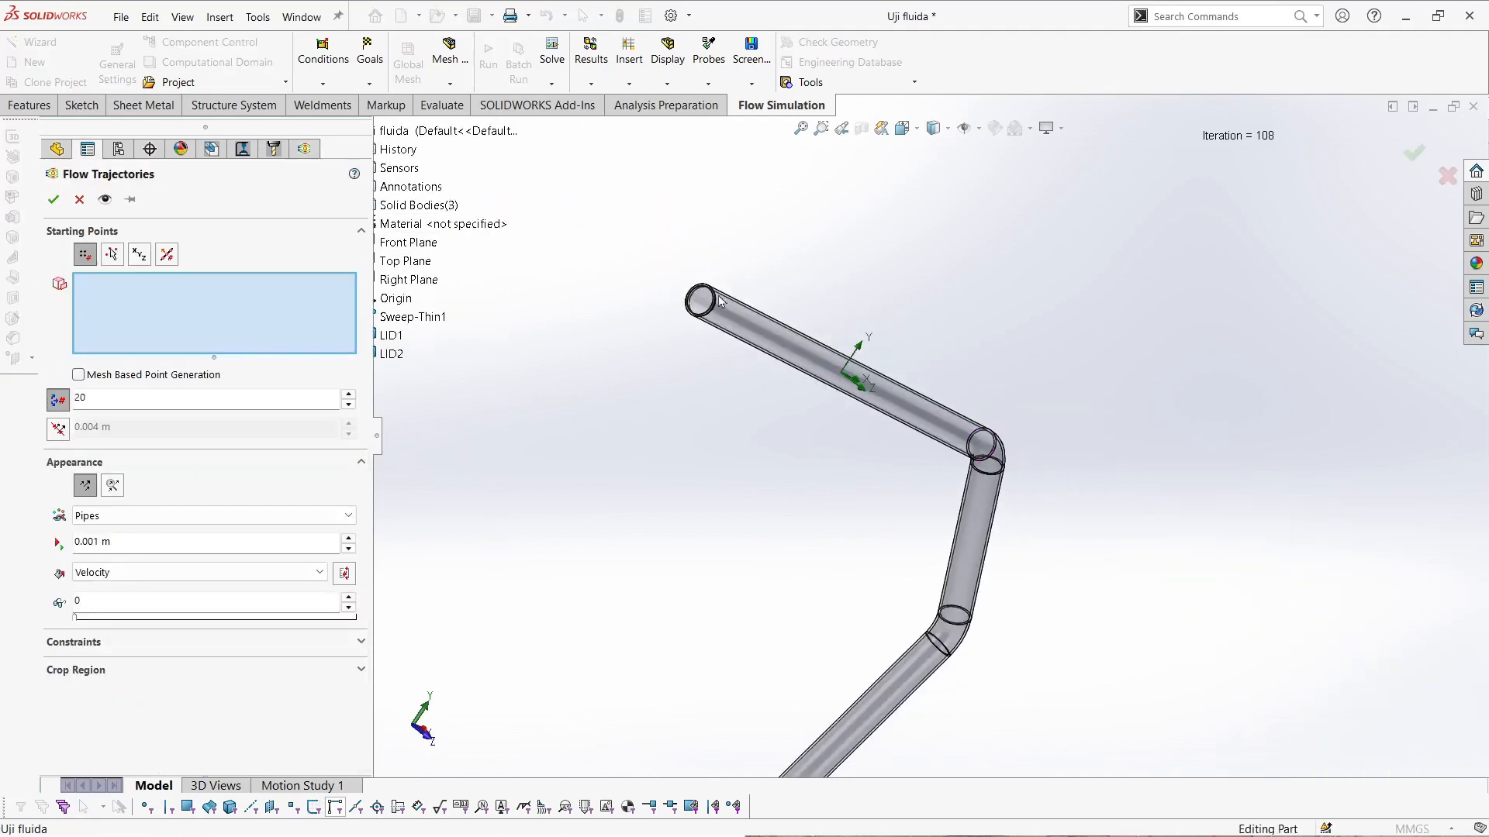
scroll(773, 329, down, 9)
click(994, 537)
right_click(994, 538)
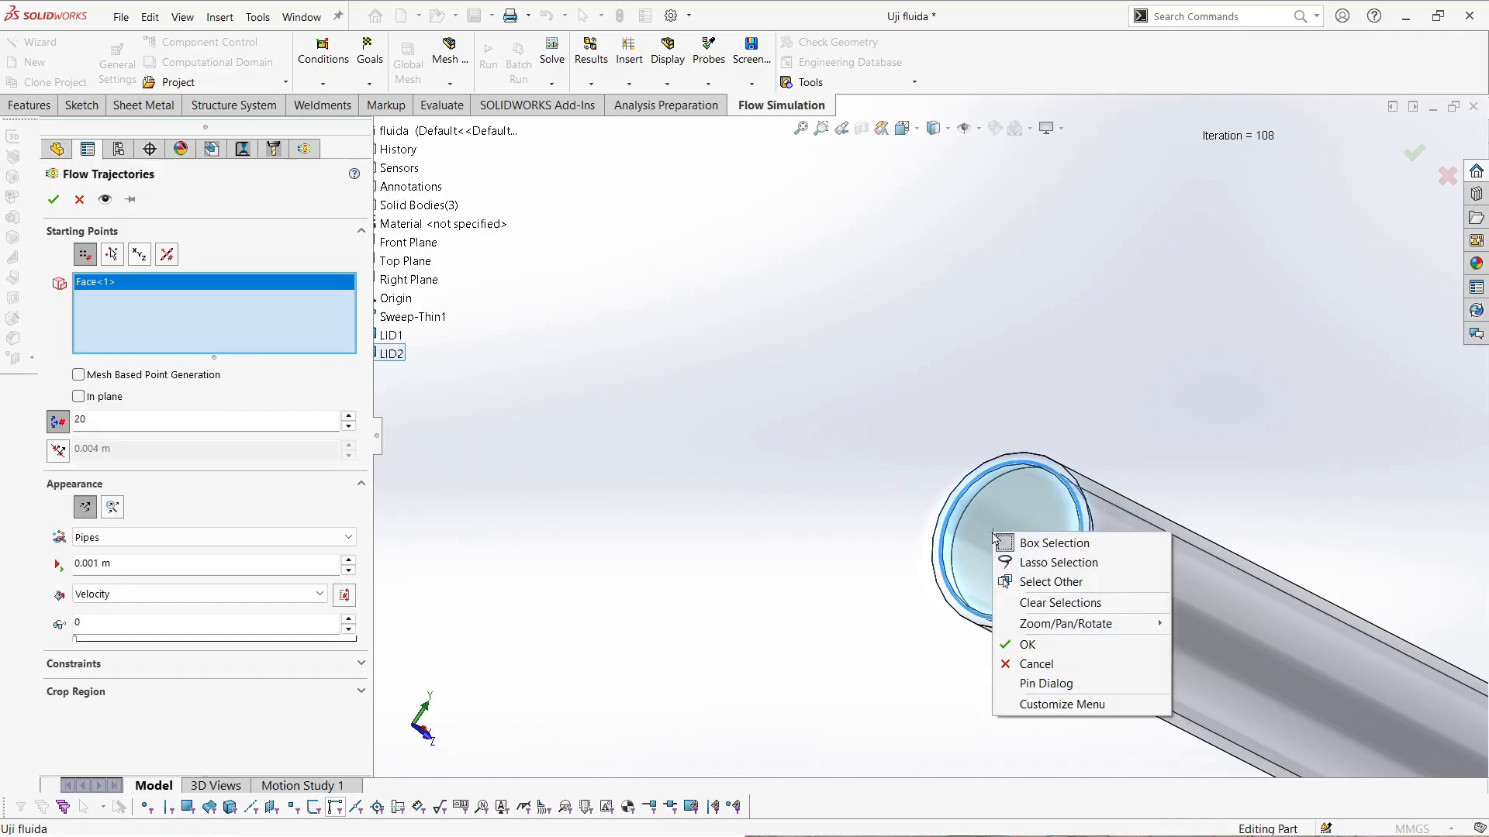
click(1052, 582)
click(1157, 618)
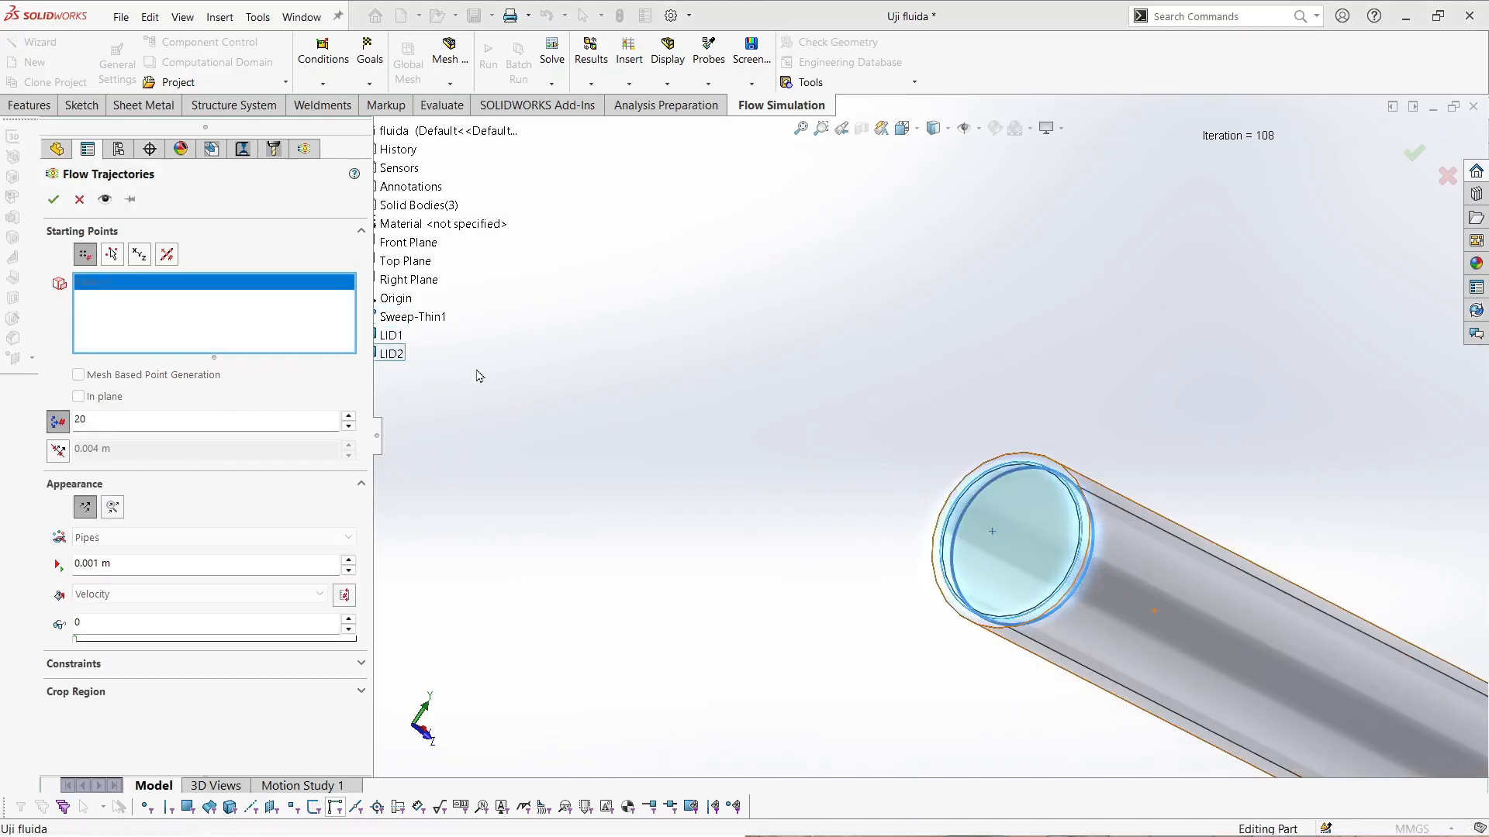
right_click(159, 284)
click(215, 313)
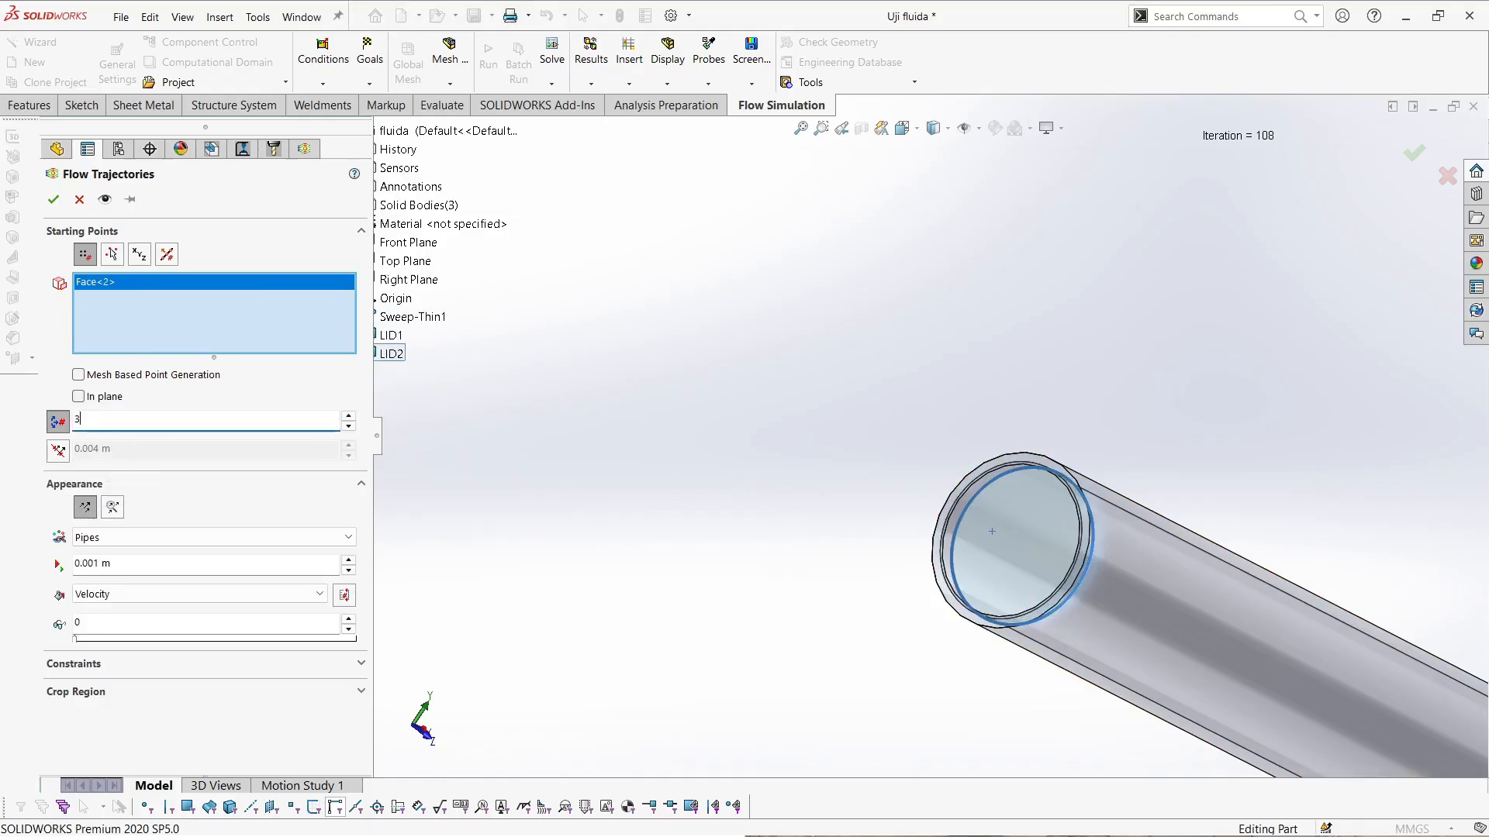
- Generate the flow trajectories with 35 points, drawn as arrows and coloured by Pressure
click(256, 540)
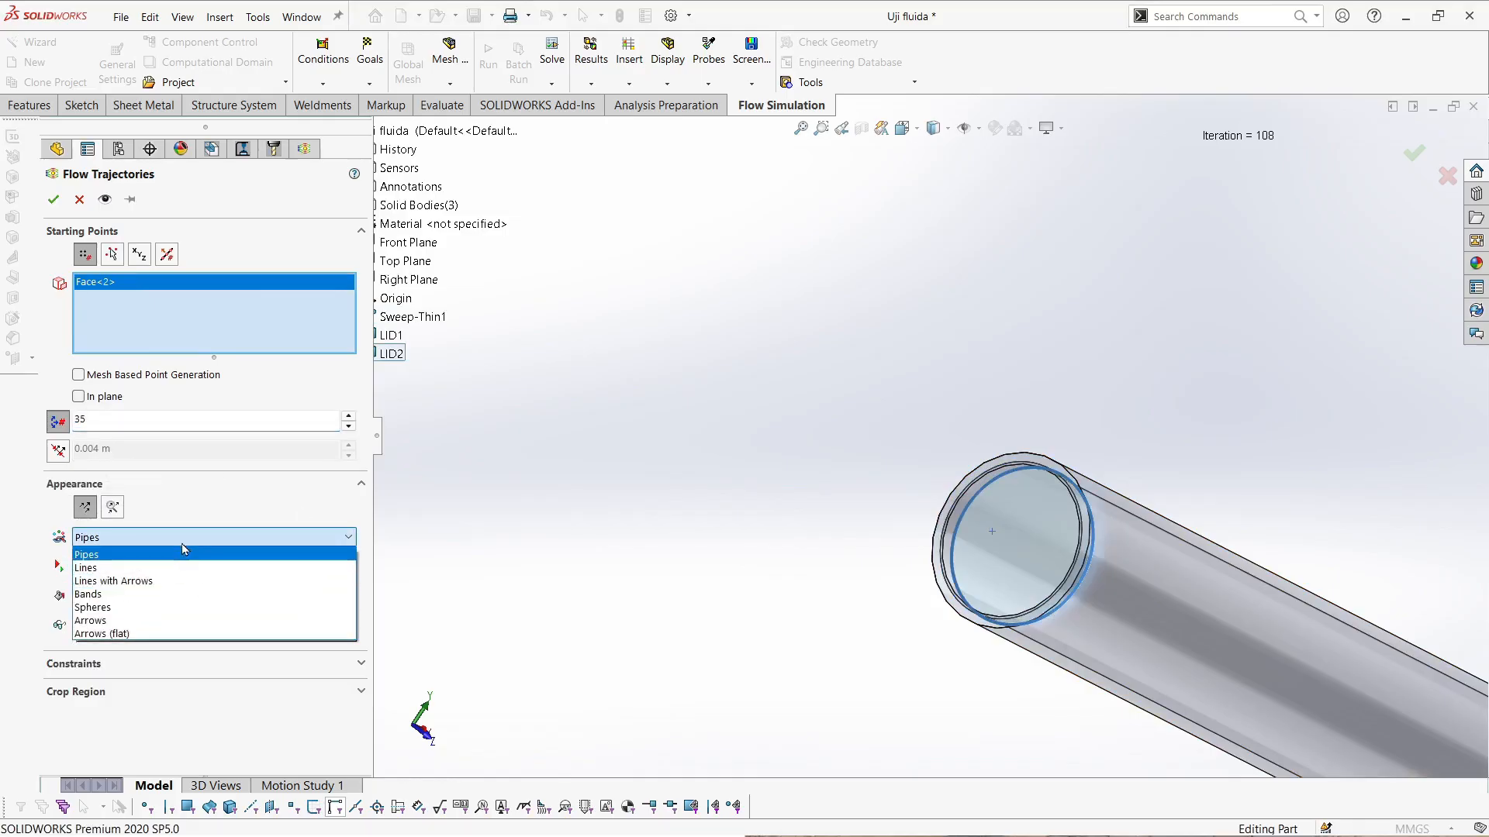
click(184, 549)
click(185, 542)
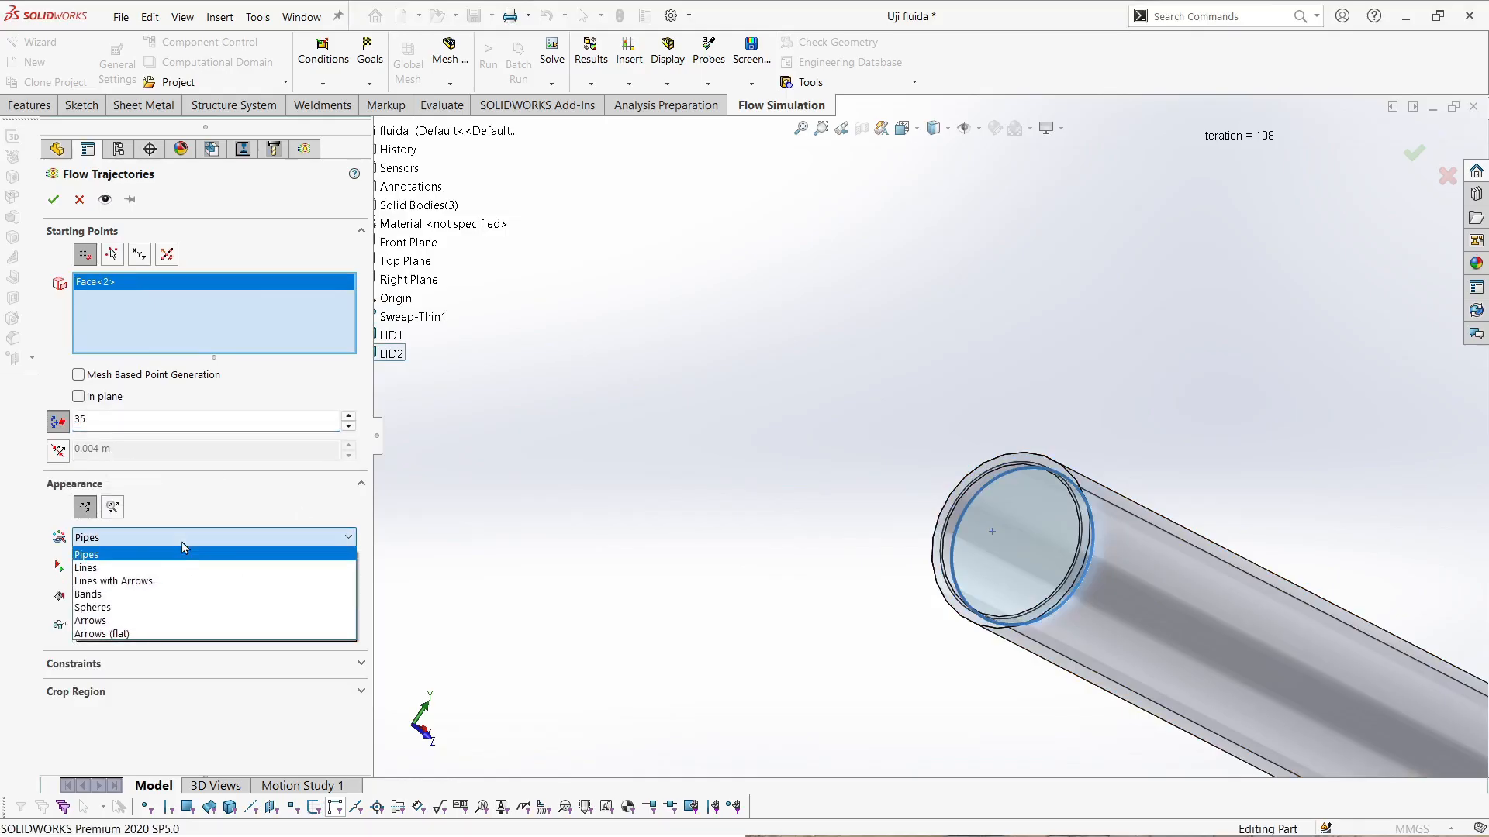
click(152, 621)
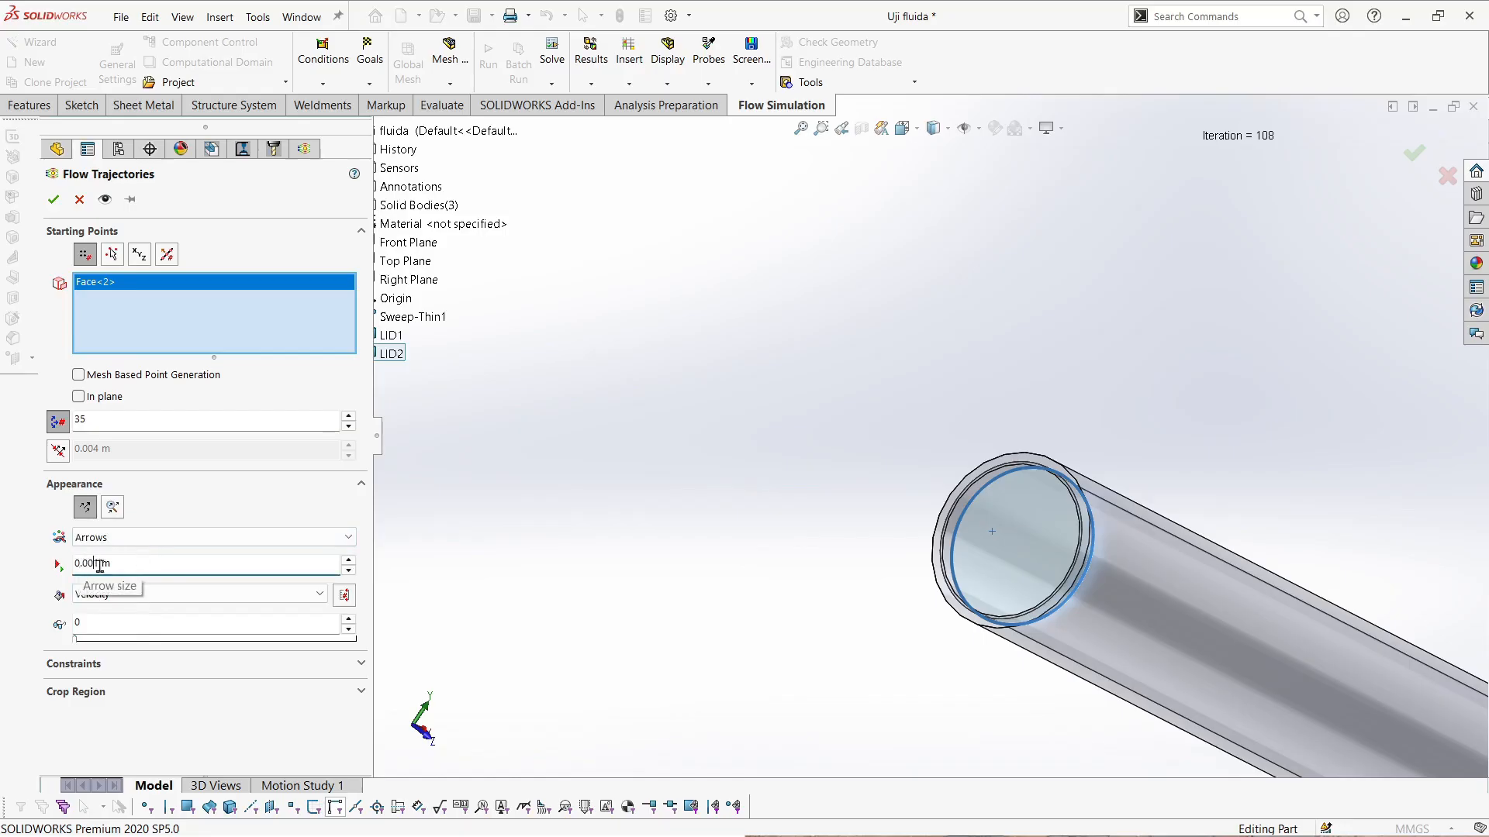
click(167, 594)
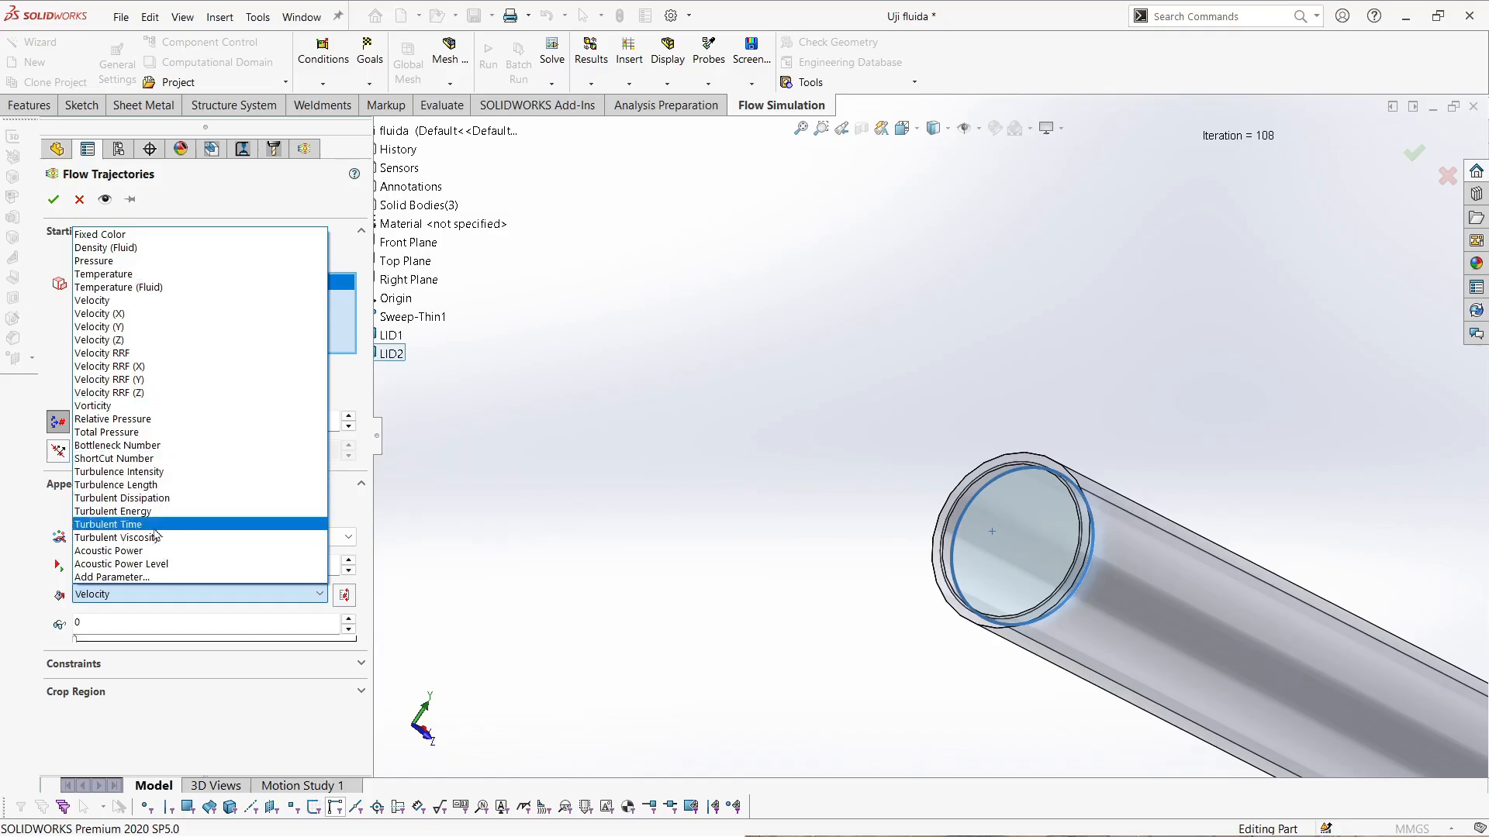
click(133, 262)
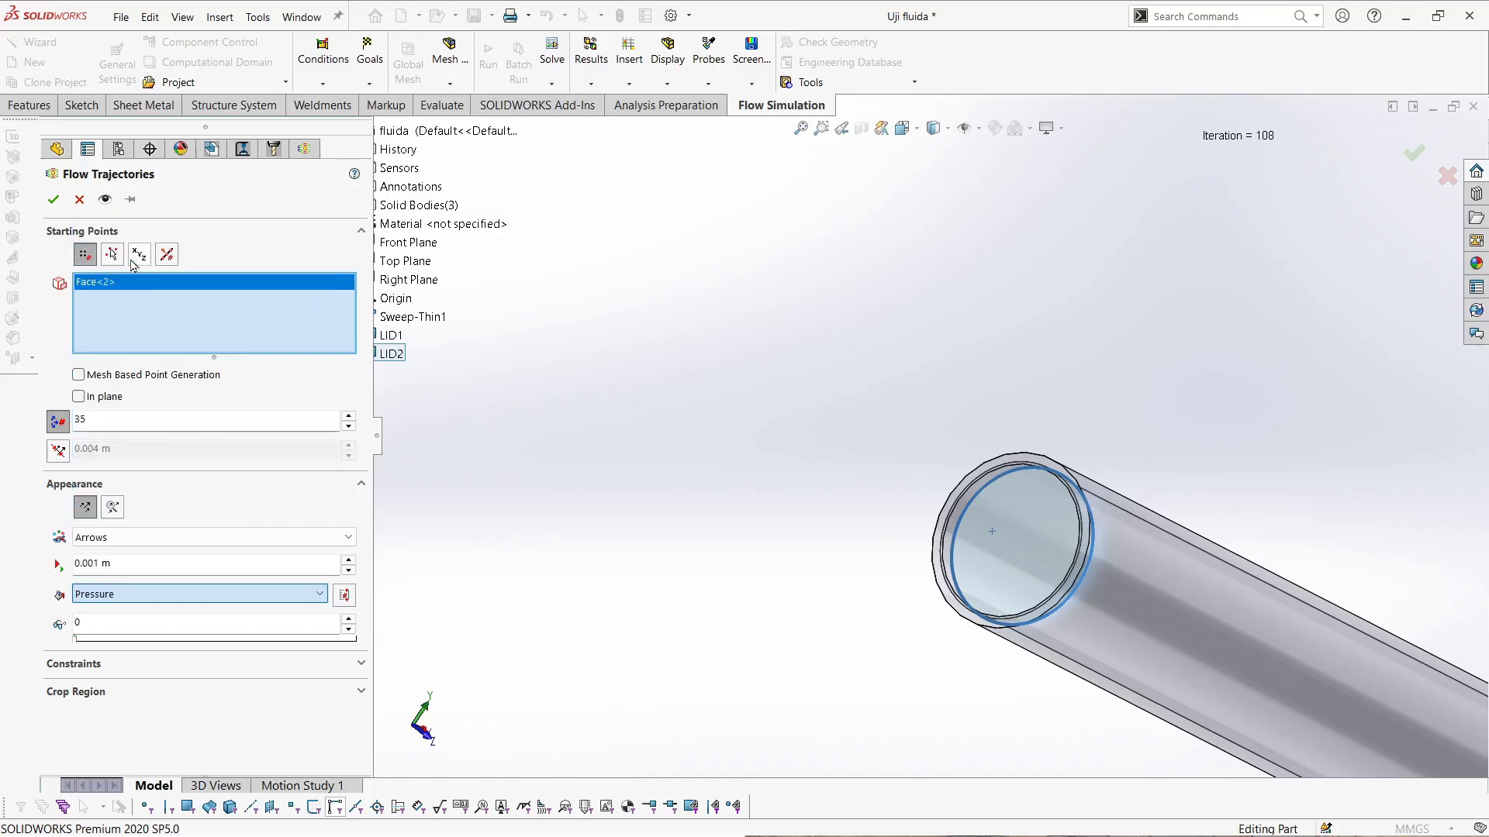
click(52, 200)
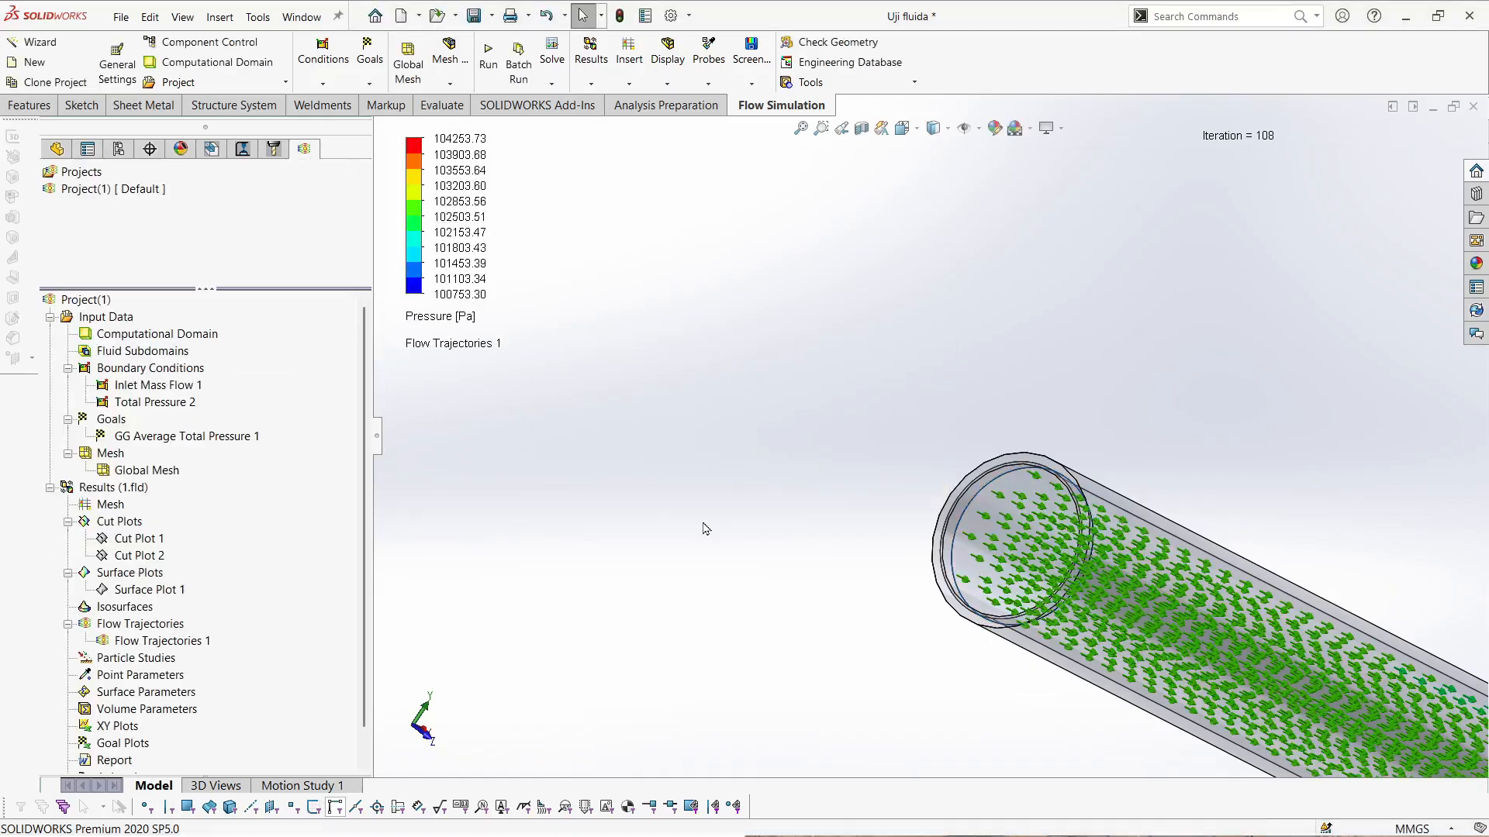
- Examine the pressure-coloured trajectory arrows at the pipe's lower end and around the lower bend
key(ctrl+7)
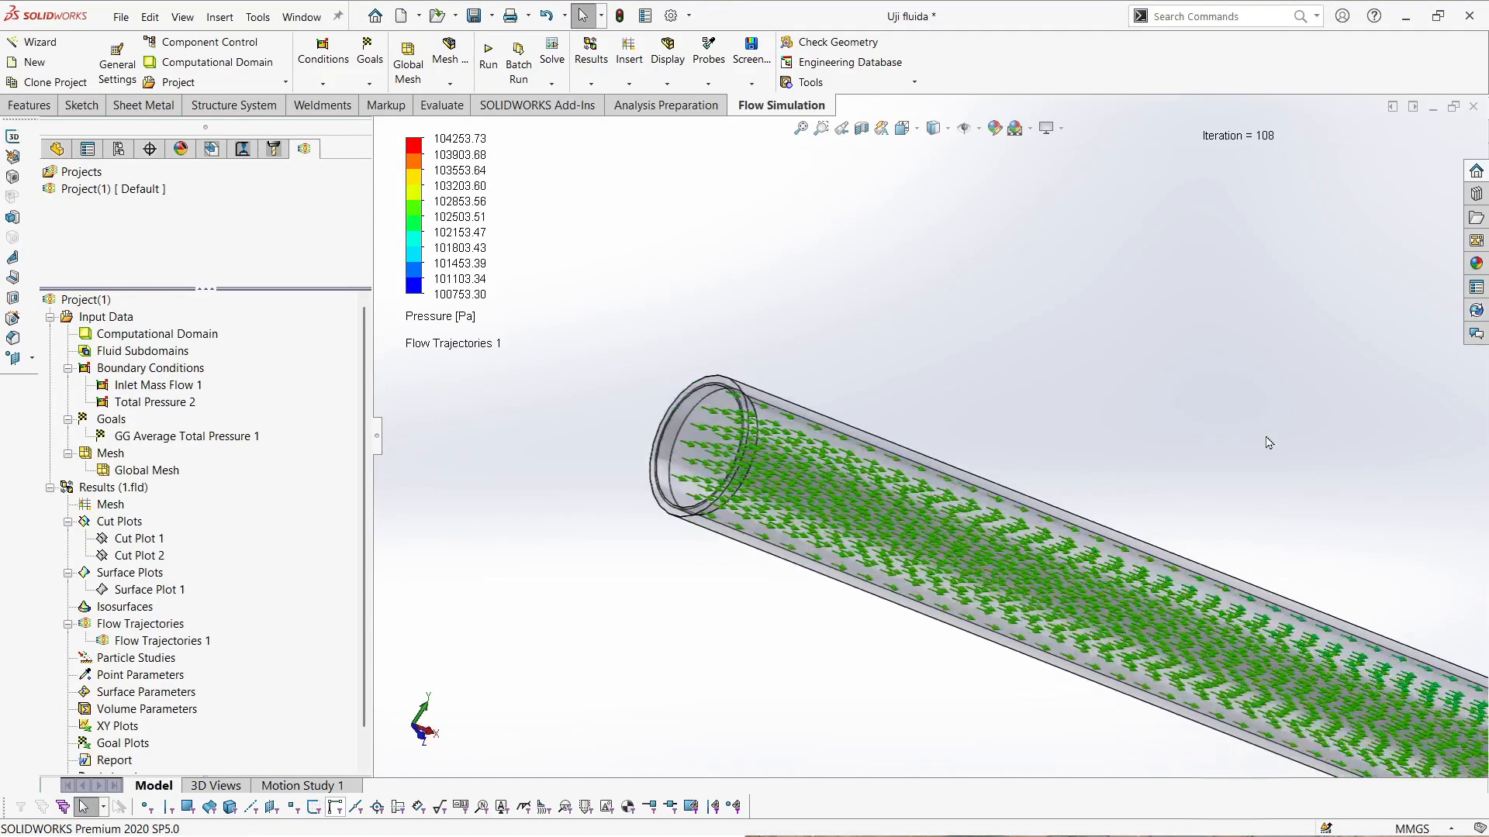
scroll(1130, 588, down, 5)
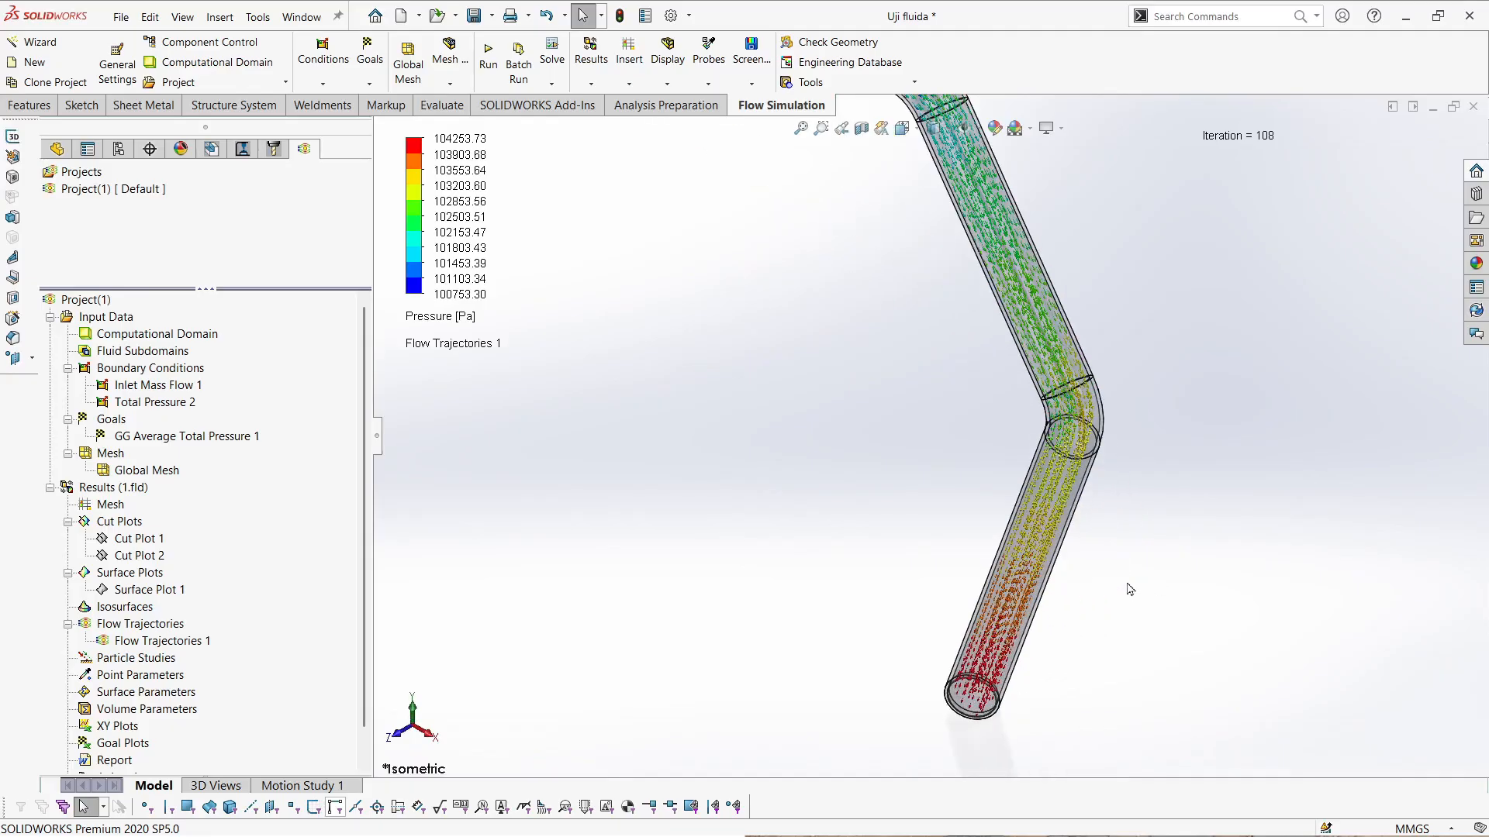
scroll(809, 613, up, 3)
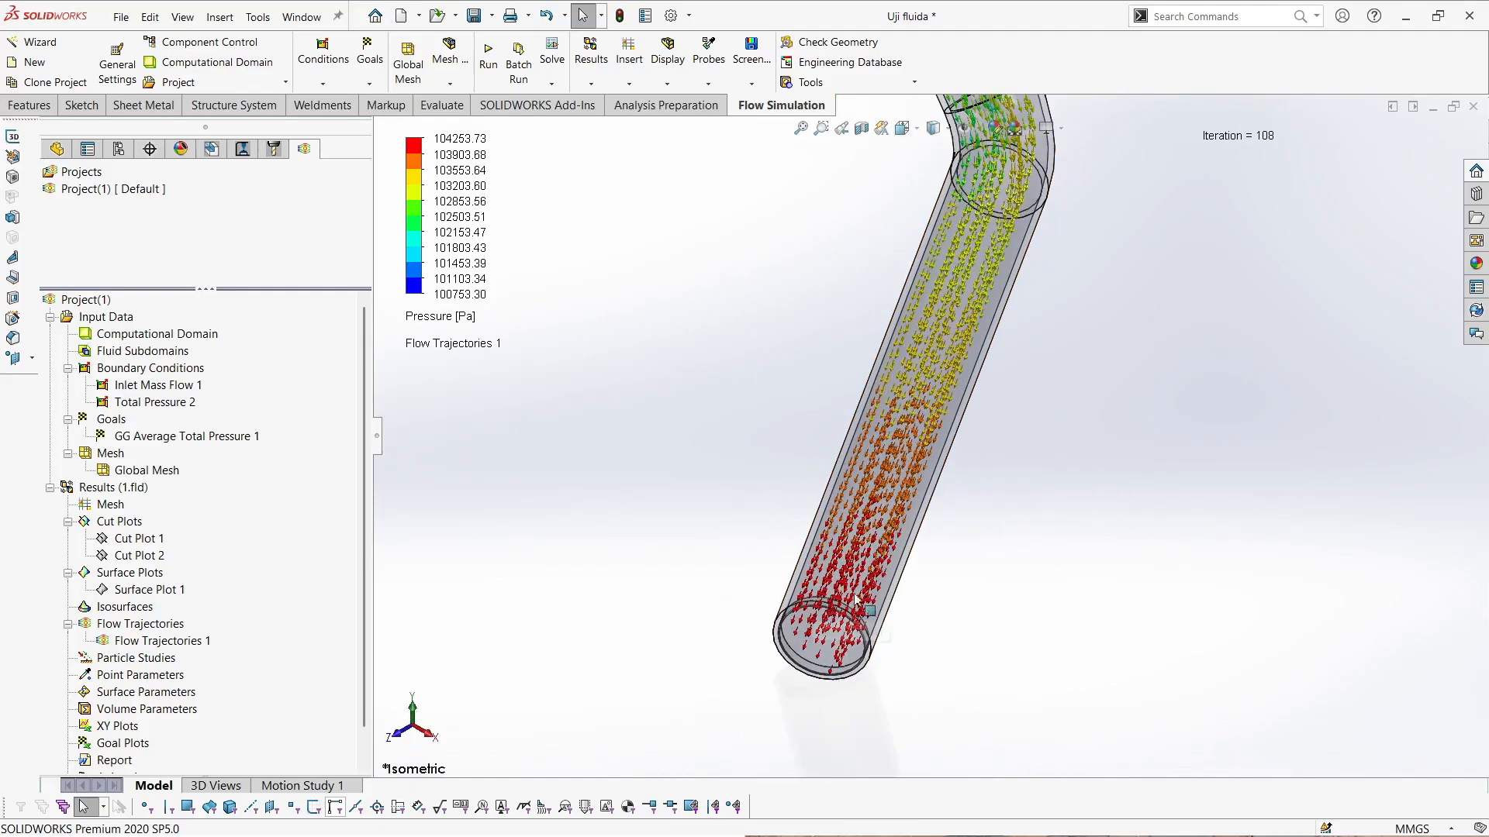
scroll(981, 232, up, 1)
scroll(946, 490, down, 6)
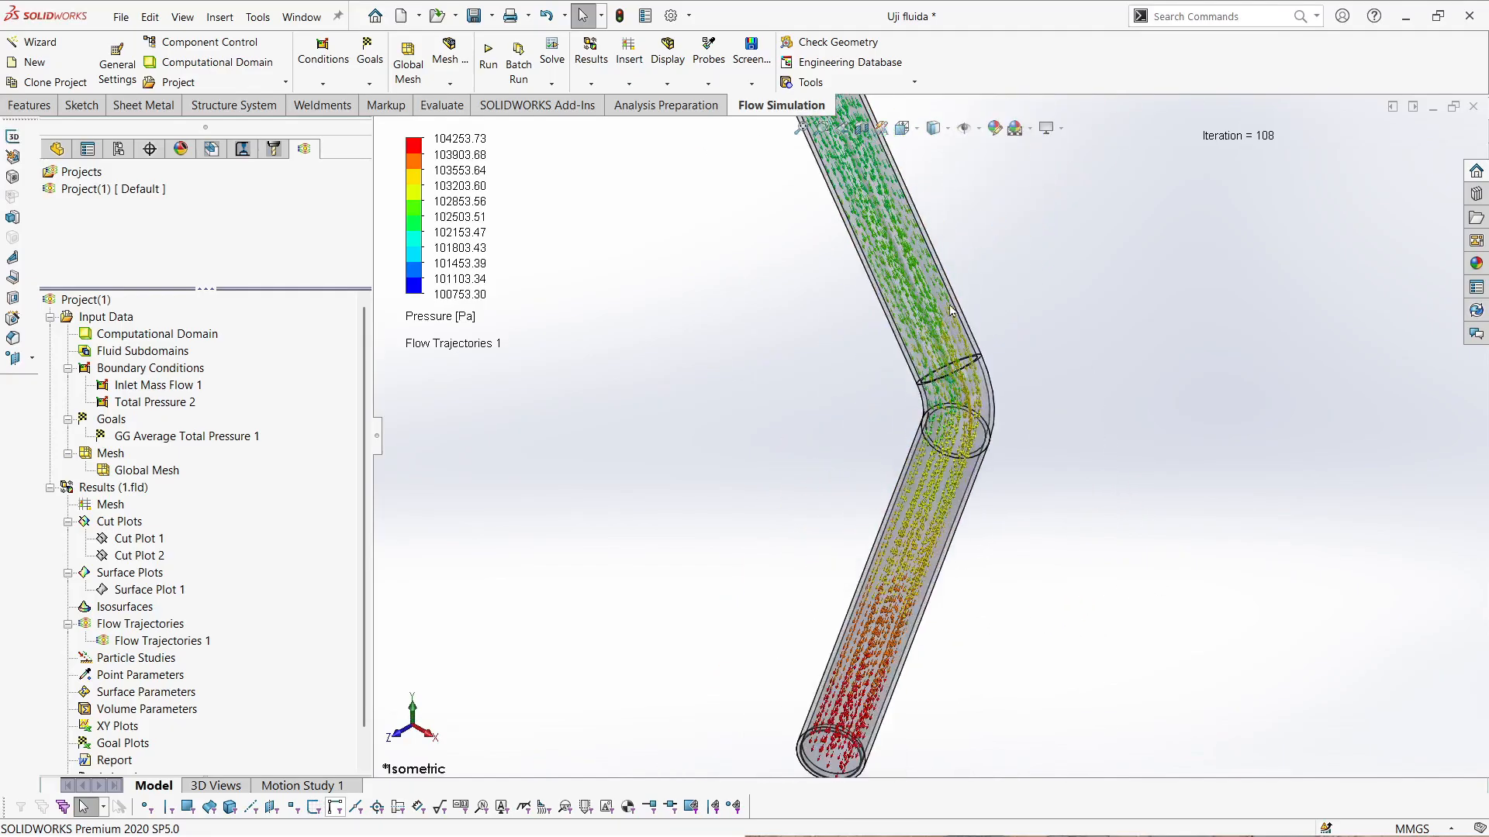
scroll(946, 490, up, 6)
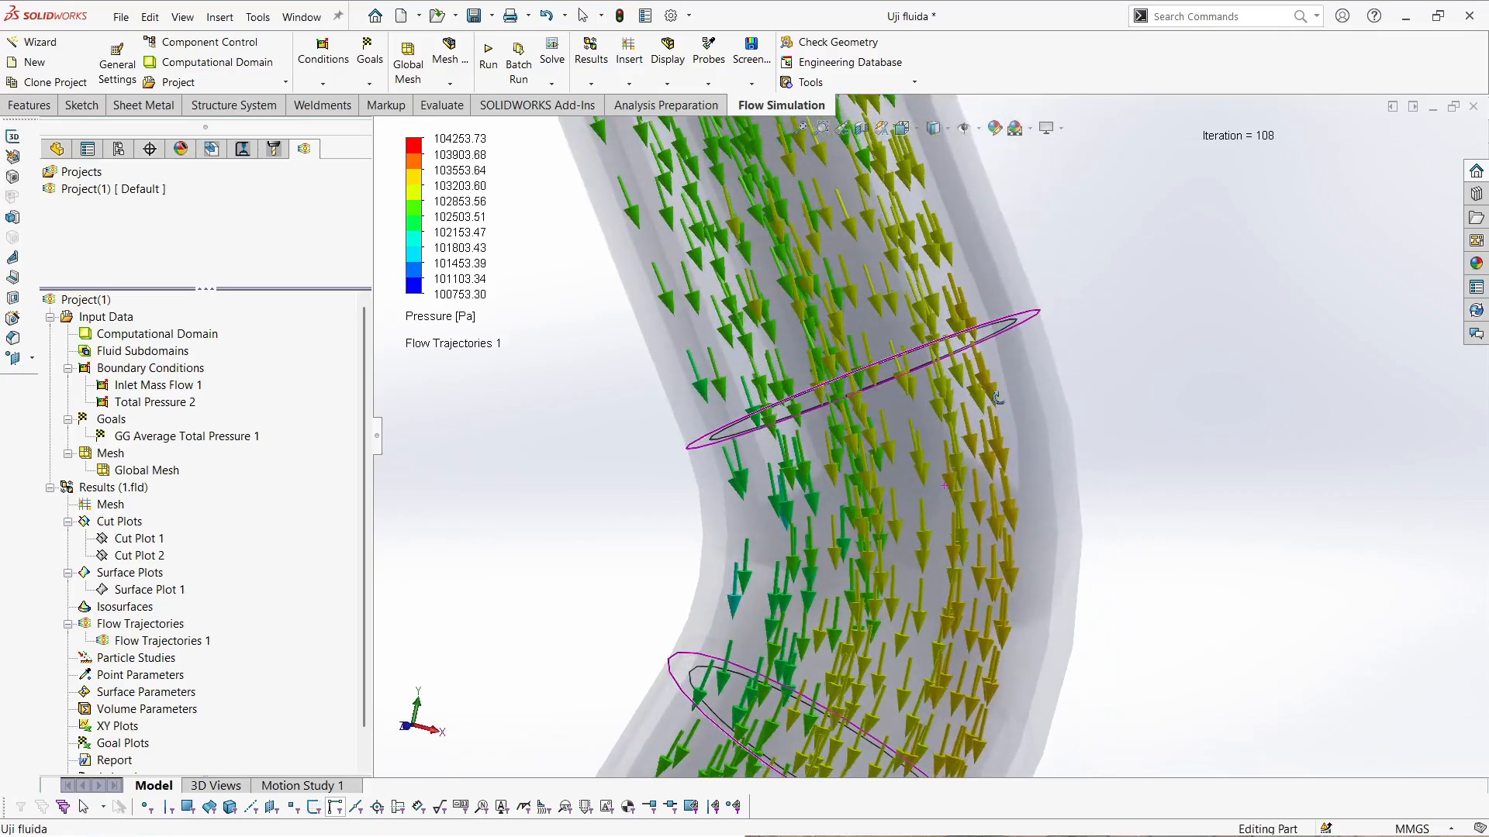
key(ctrl+7)
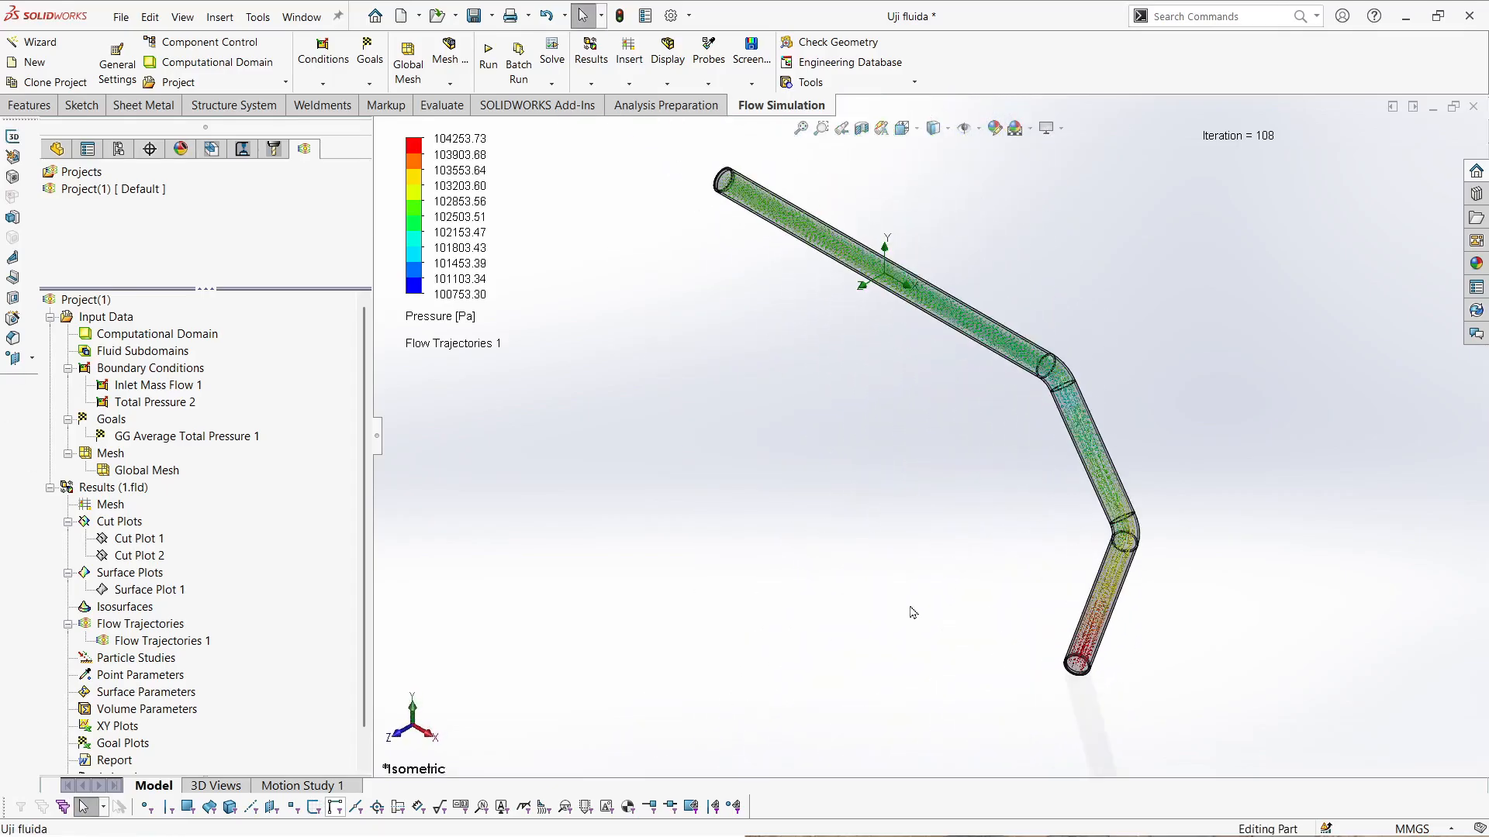
- Play the Flow Trajectories 1 animation and watch the arrows at the pipe's starting end
key(ctrl+1)
scroll(824, 375, down, 6)
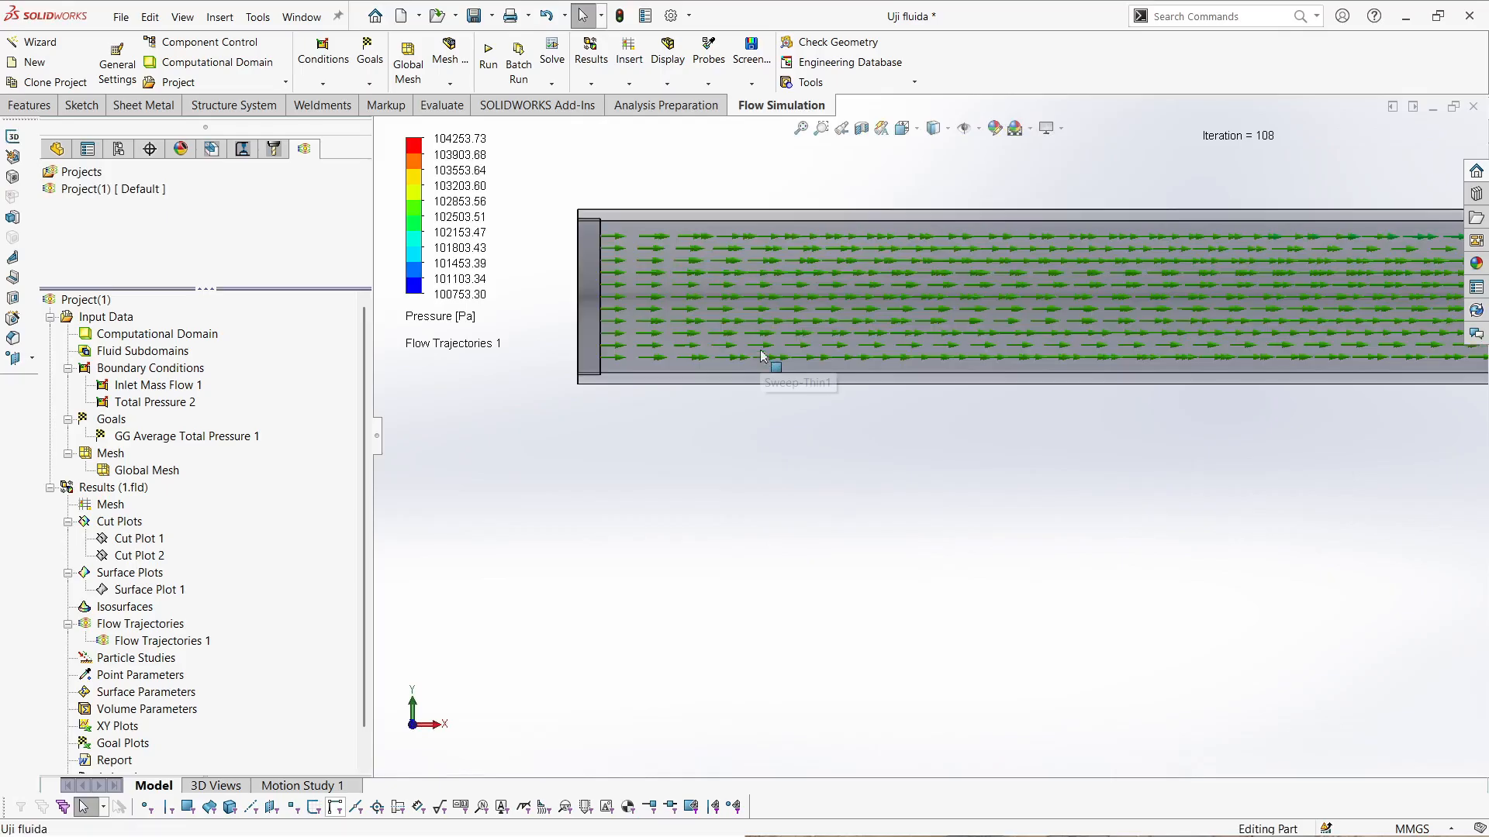
right_click(155, 642)
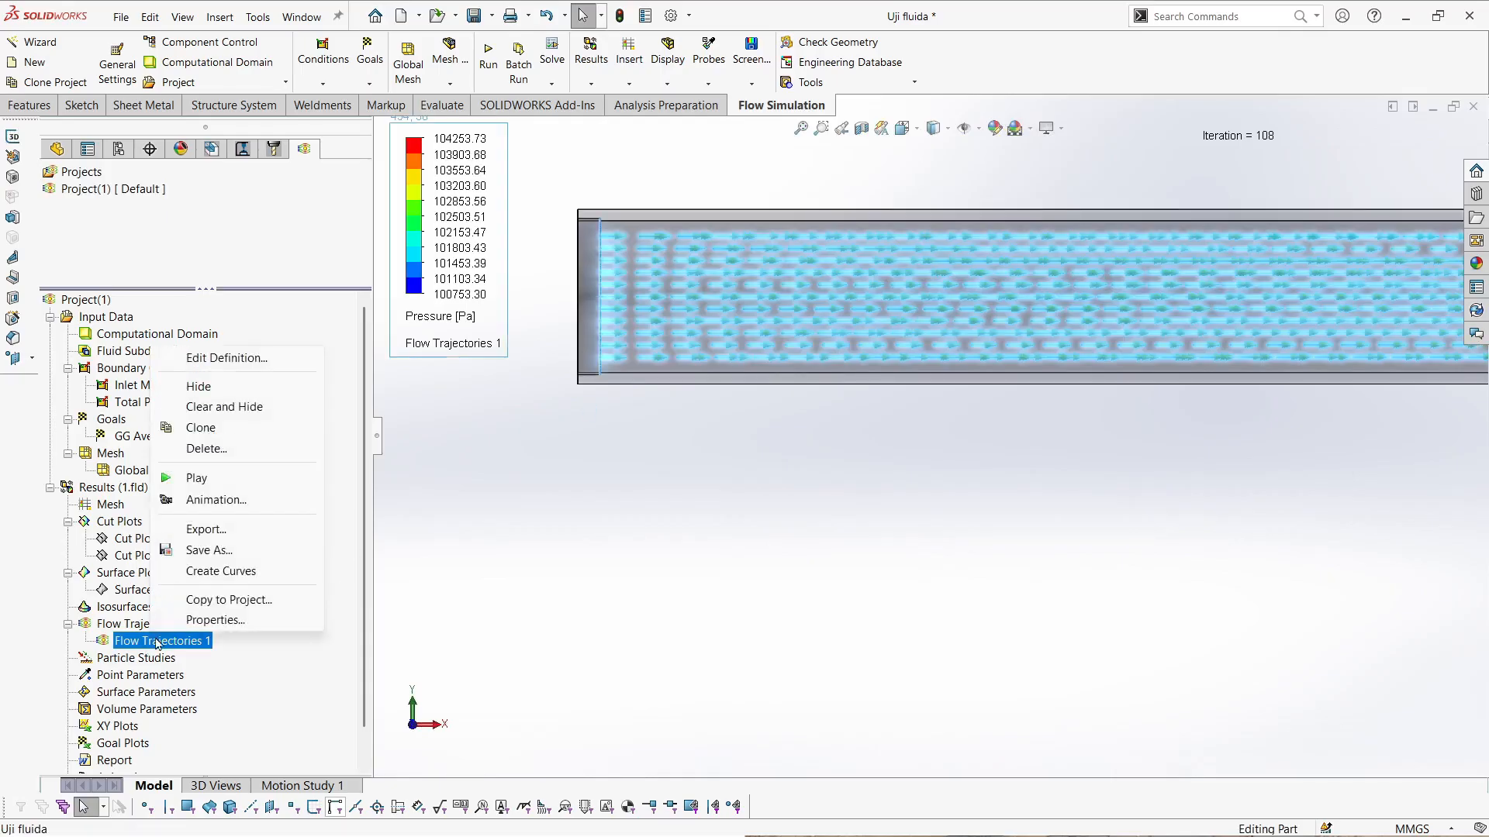
click(231, 478)
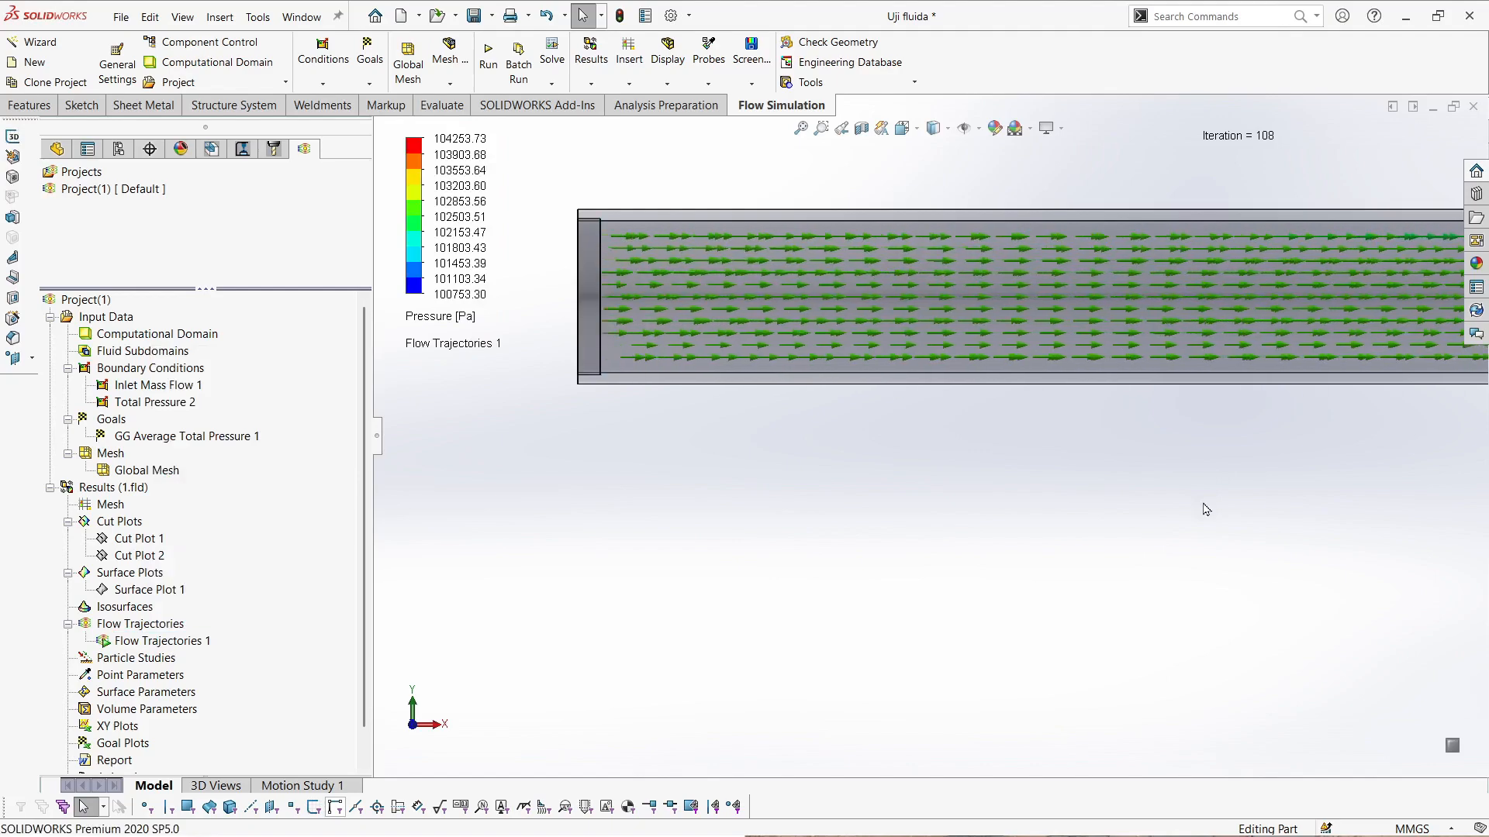
scroll(1207, 509, up, 2)
scroll(791, 347, down, 3)
middle_drag(766, 345, 1074, 535)
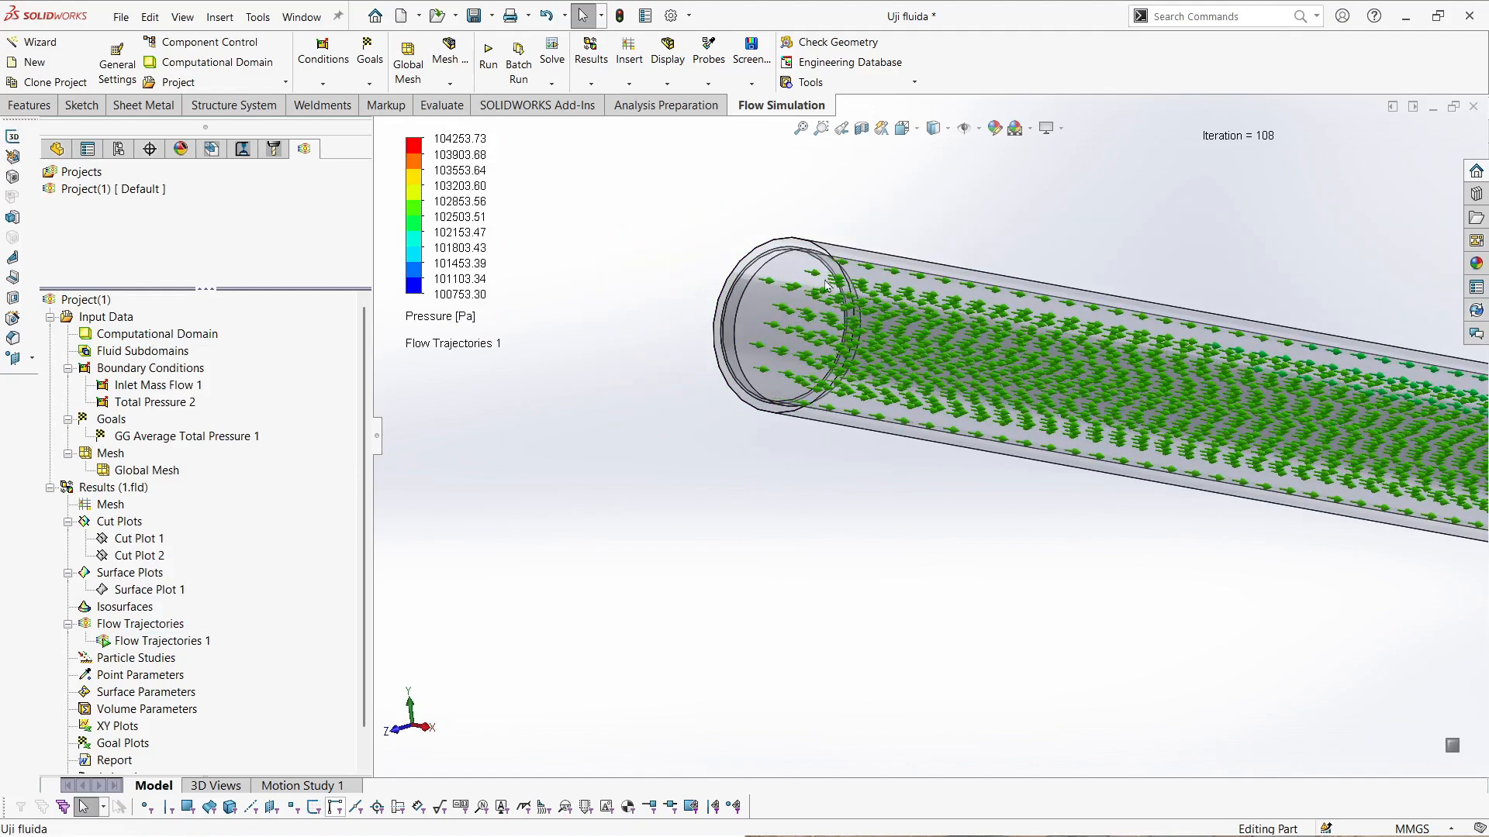
- Follow the animated arrows along the pipe, through both bends and down to the far end, finishing in an isometric view of the whole pipe
scroll(1078, 535, up, 4)
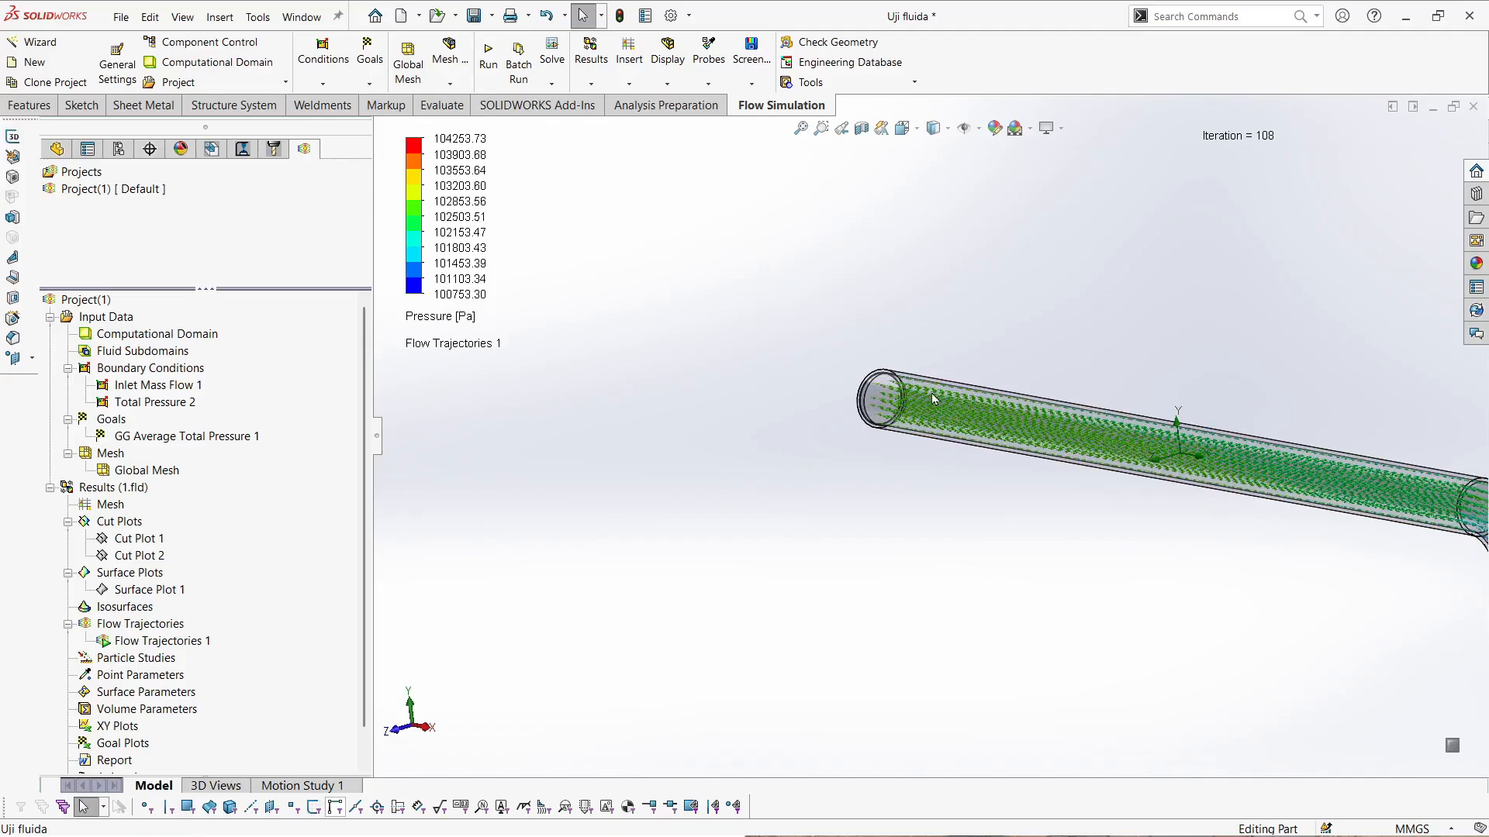
scroll(1194, 510, up, 3)
scroll(1184, 464, down, 3)
scroll(1184, 464, down, 2)
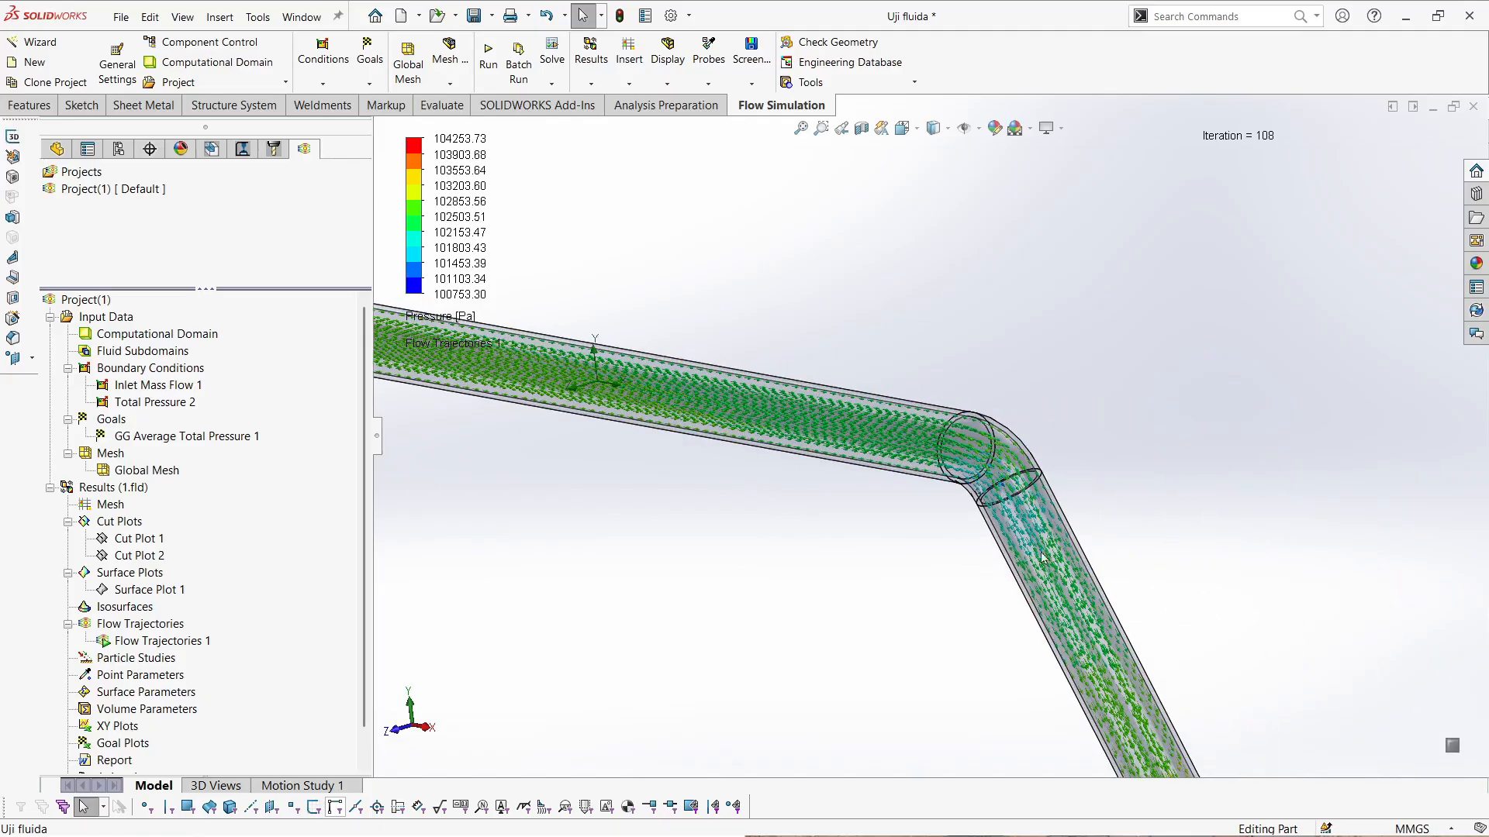
scroll(1179, 473, up, 6)
scroll(997, 754, down, 8)
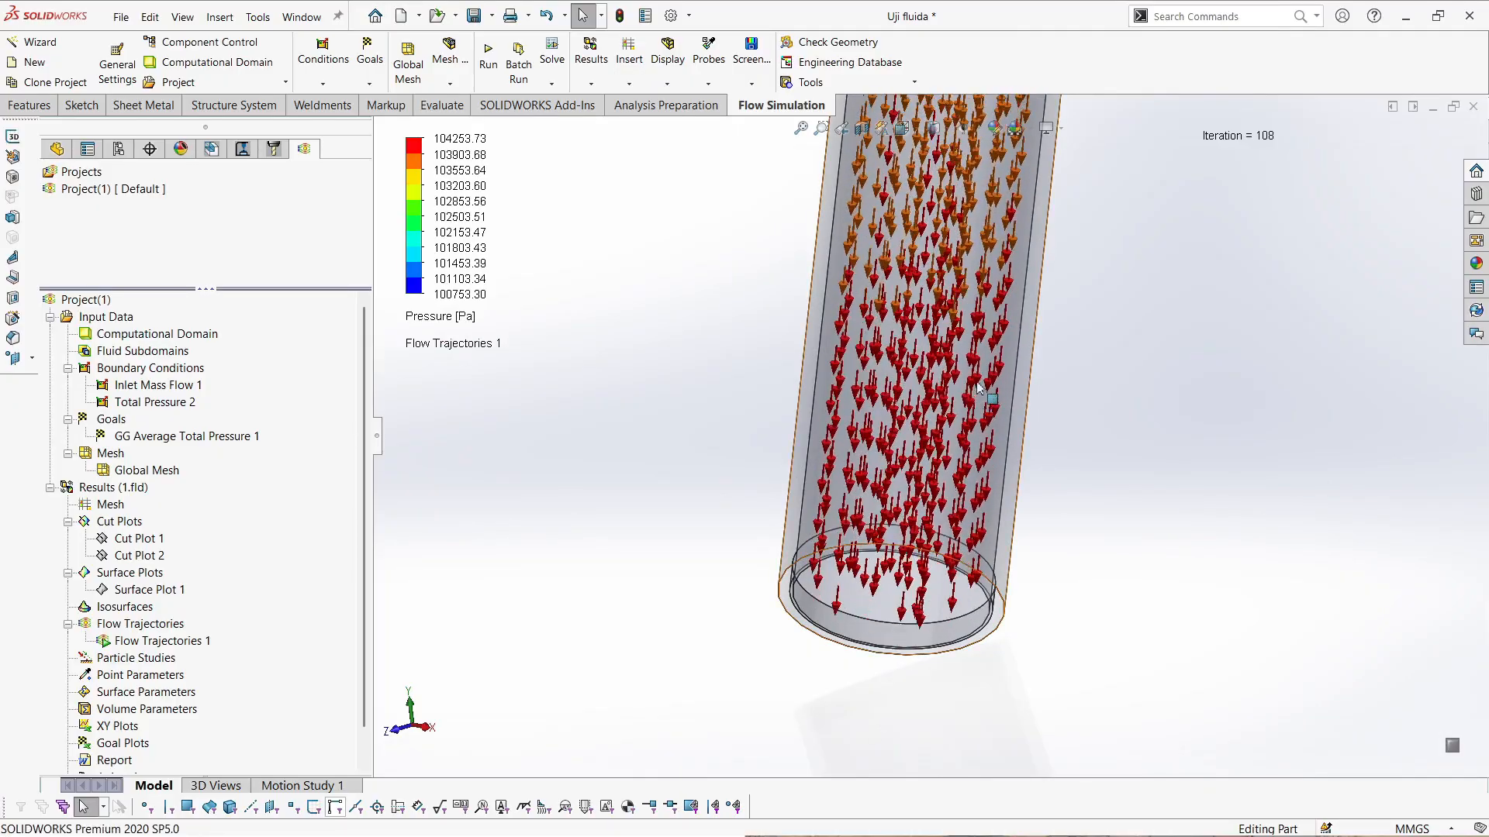
scroll(1033, 297, up, 8)
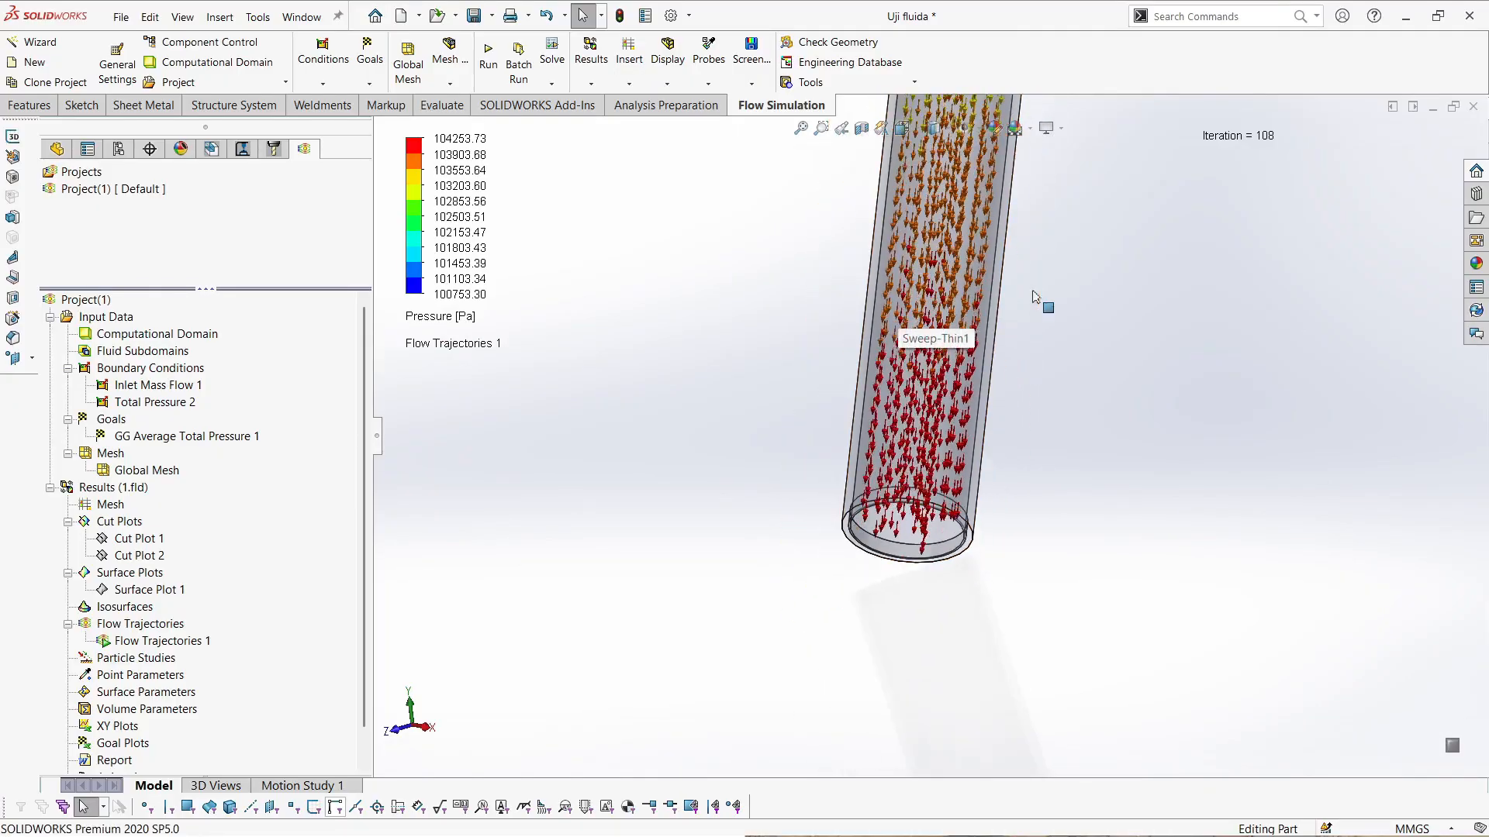
scroll(938, 176, down, 10)
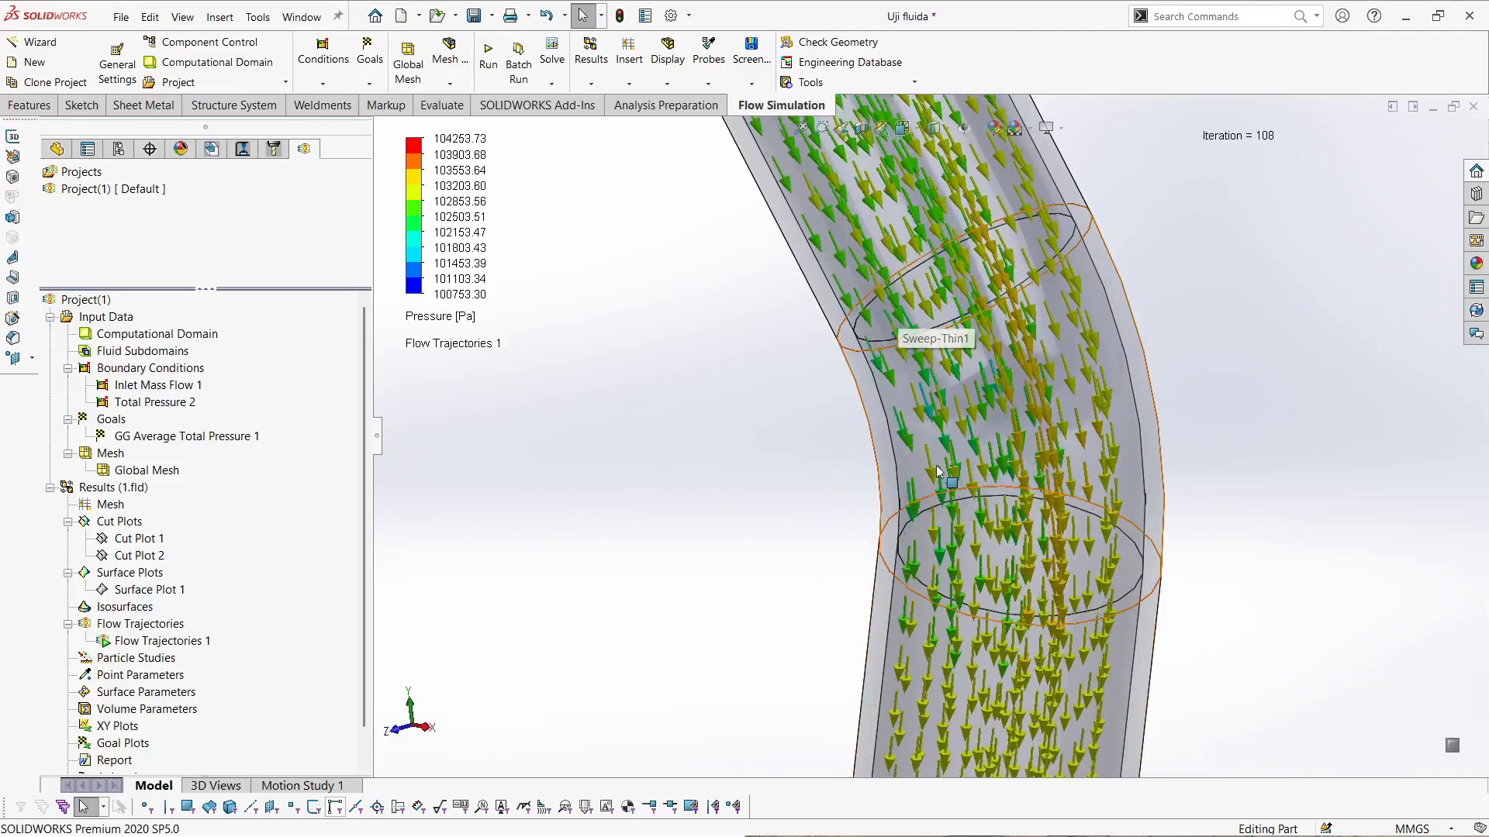
middle_drag(934, 242, 1241, 466)
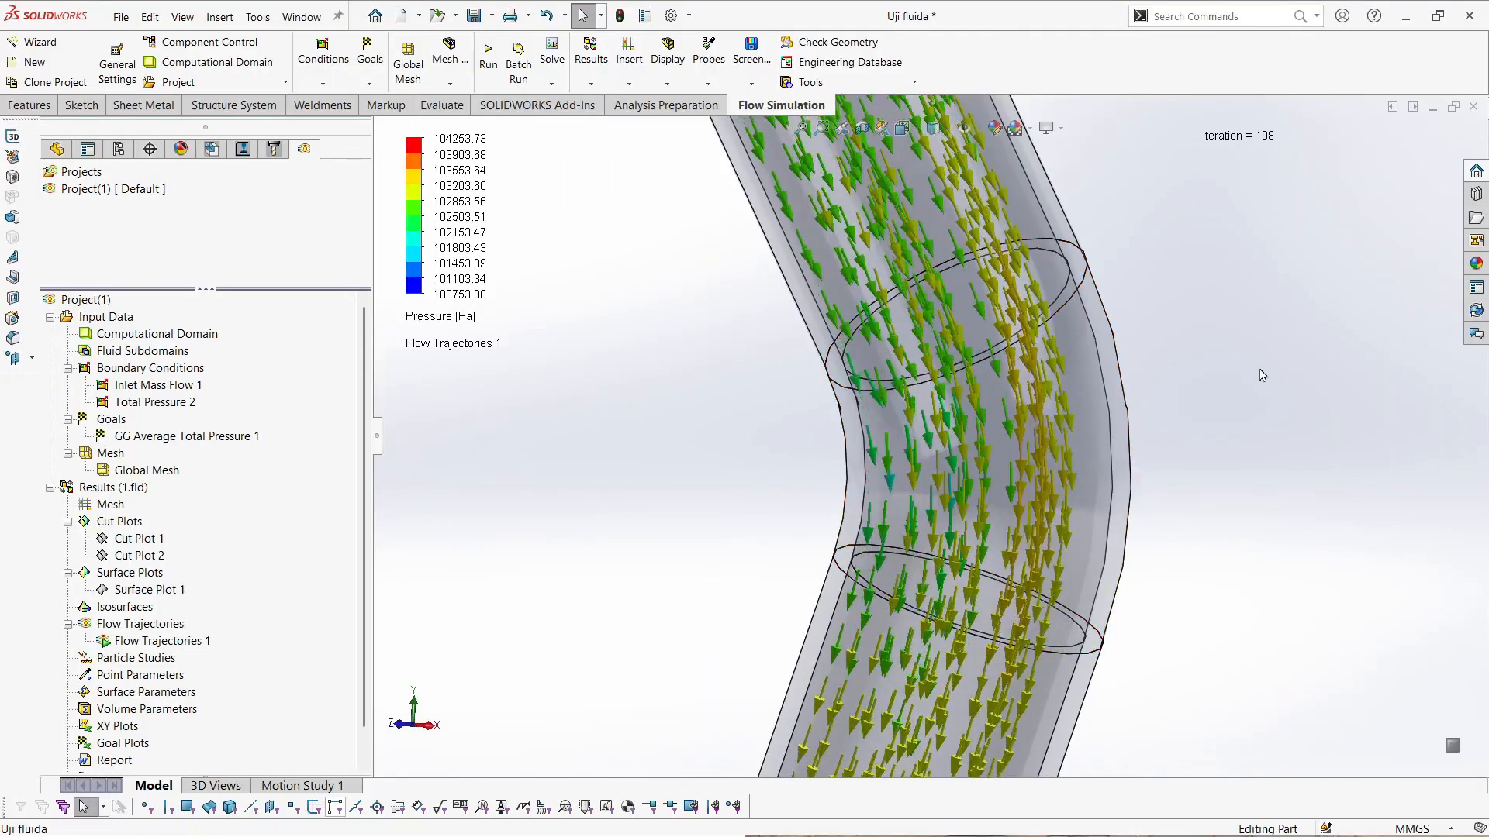
key(ctrl+7)
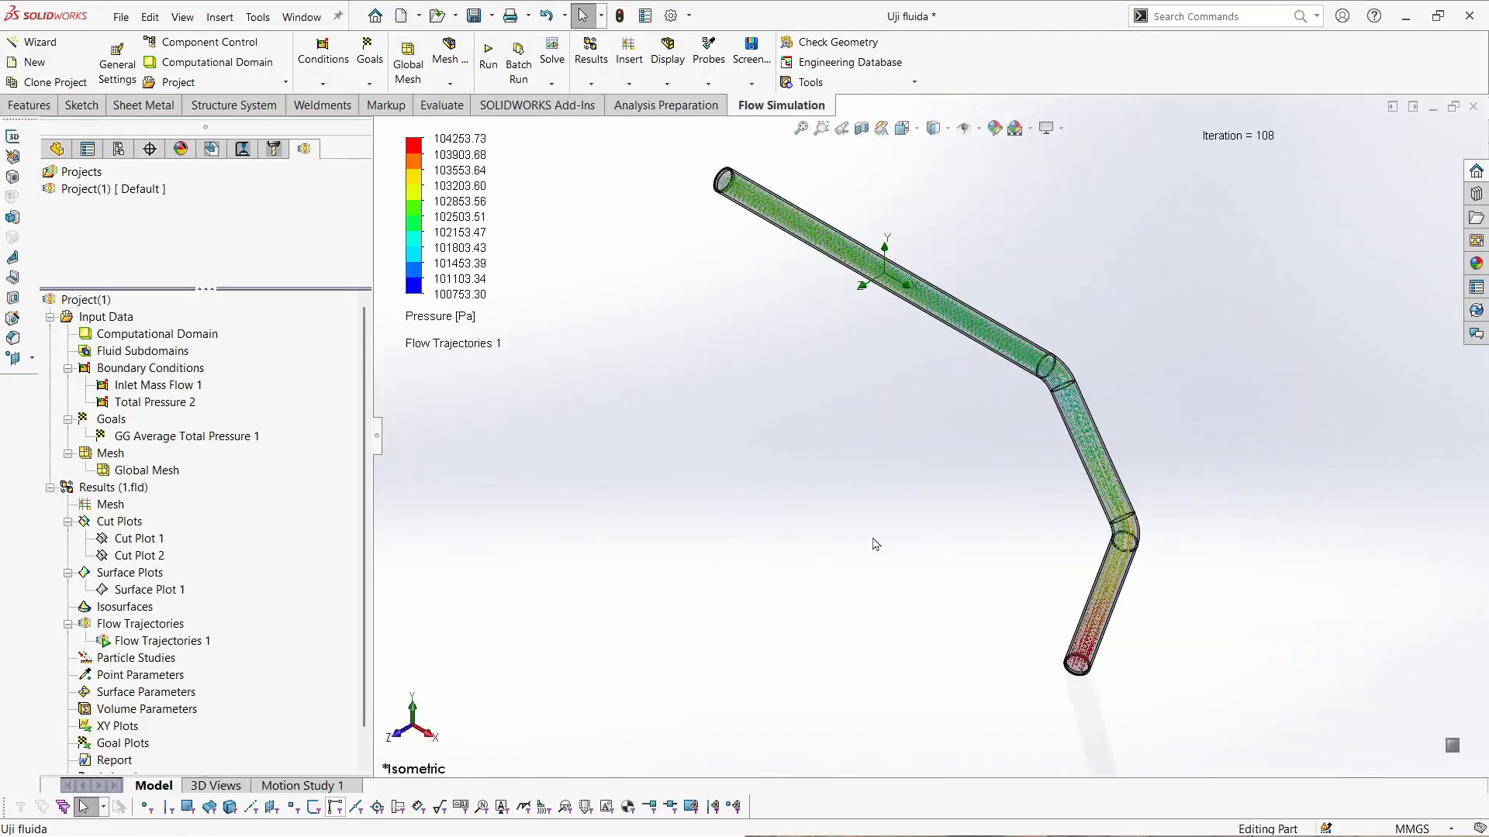